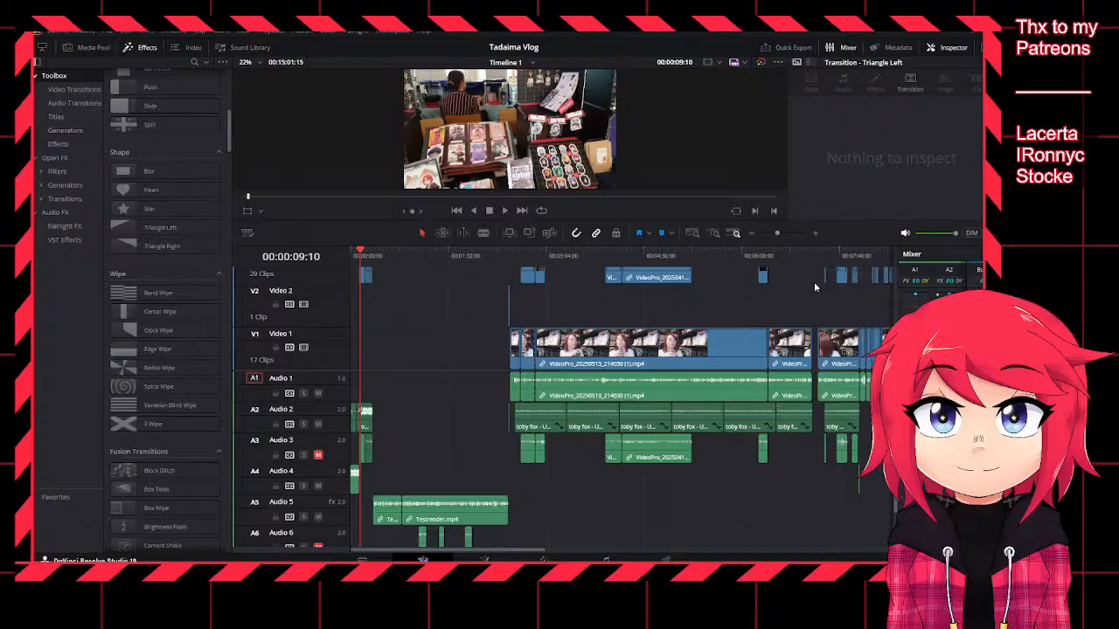
Step: Preview the café interview and the bookshelf talking clip, and enlarge the viewer above the timeline
left_click(489, 313)
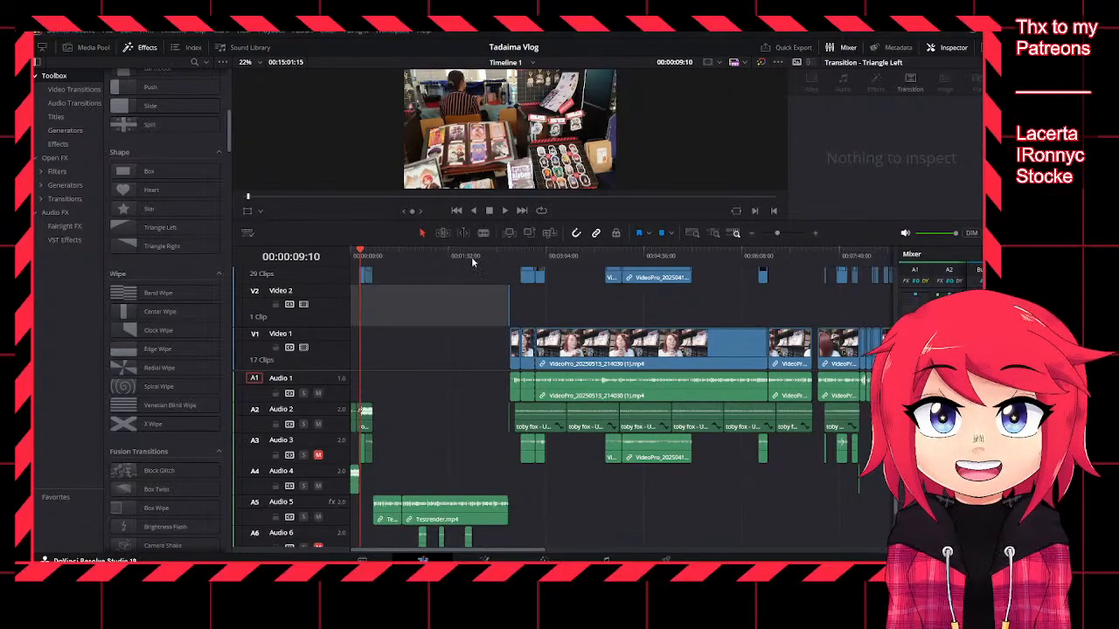
left_click(472, 256)
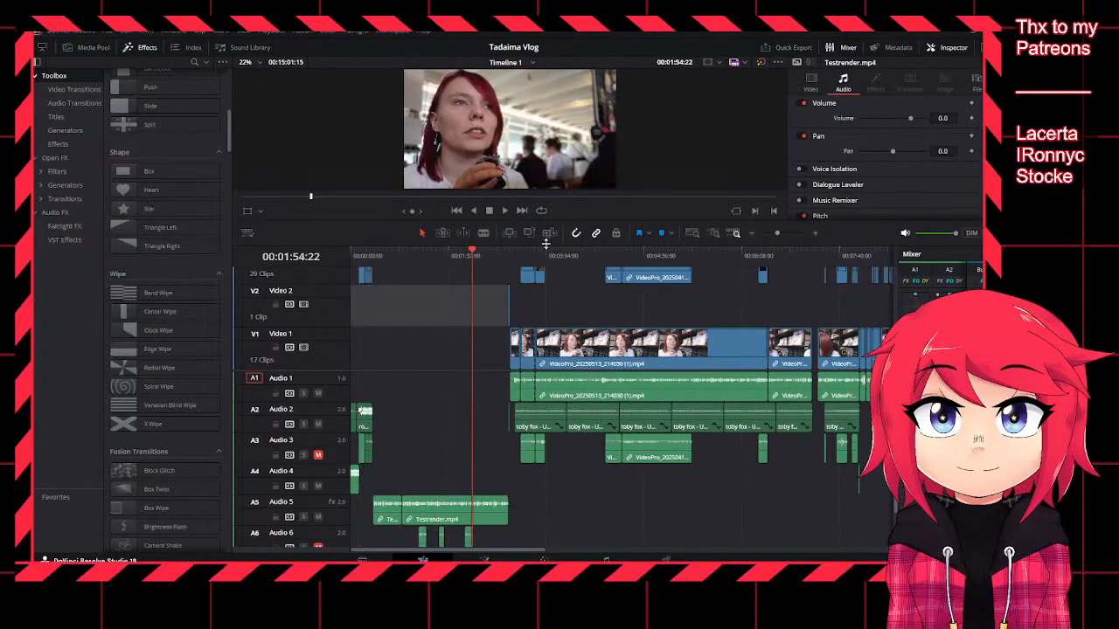
left_click(568, 260)
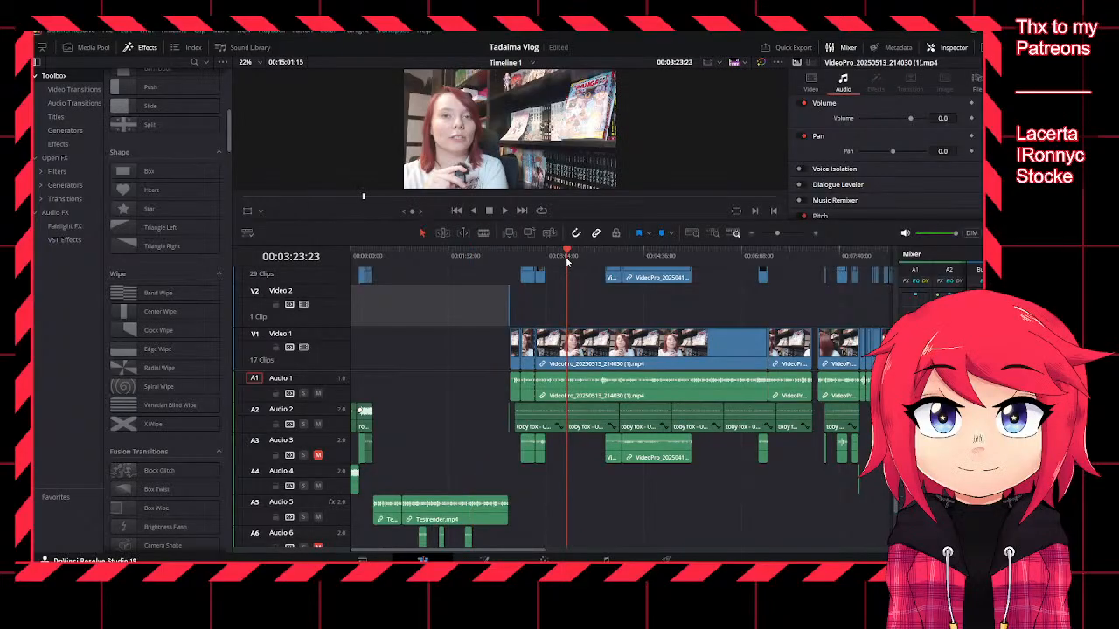
left_click_drag(515, 246, 502, 341)
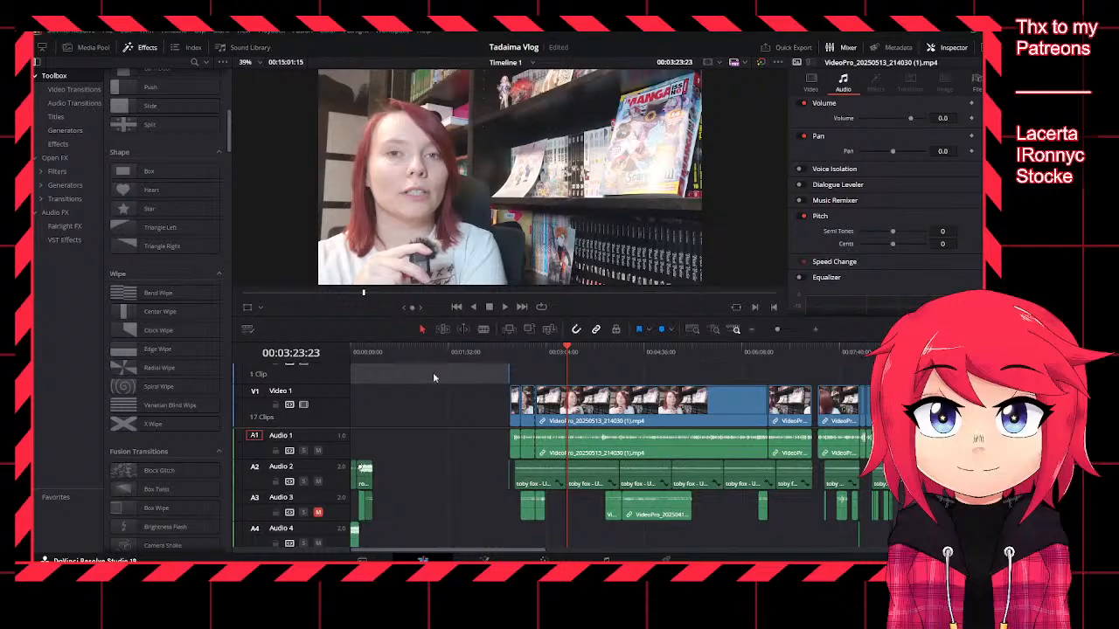
Step: Skim backwards through the café interview and booth footage, and return the playhead to the timeline start
left_click(420, 357)
left_click(545, 353)
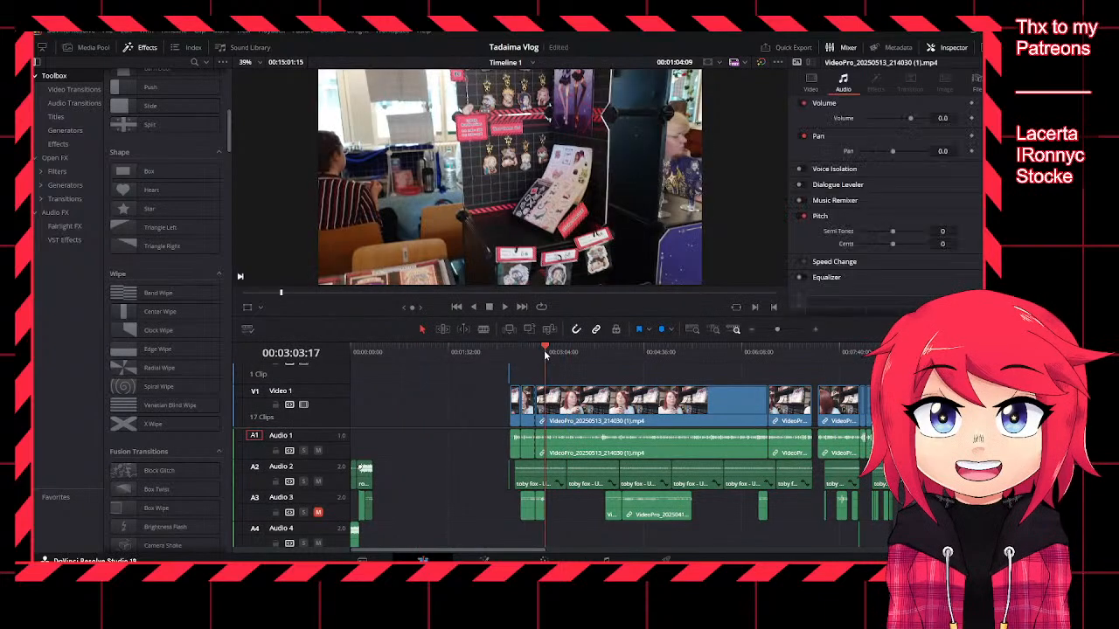
left_click(495, 354)
left_click(412, 357)
left_click(385, 358)
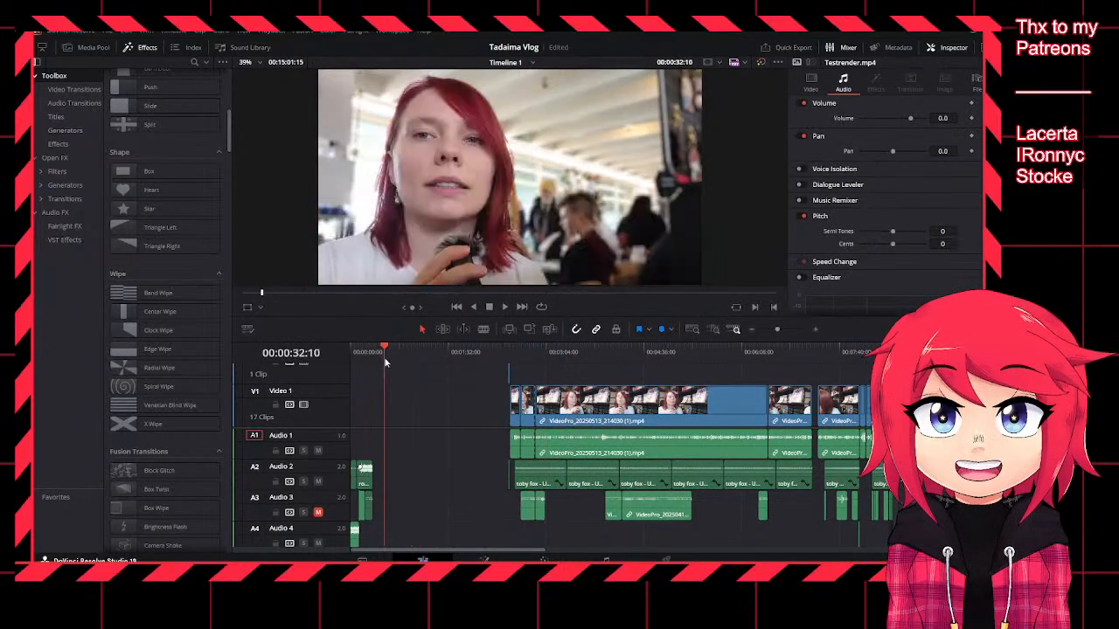
left_click(365, 354)
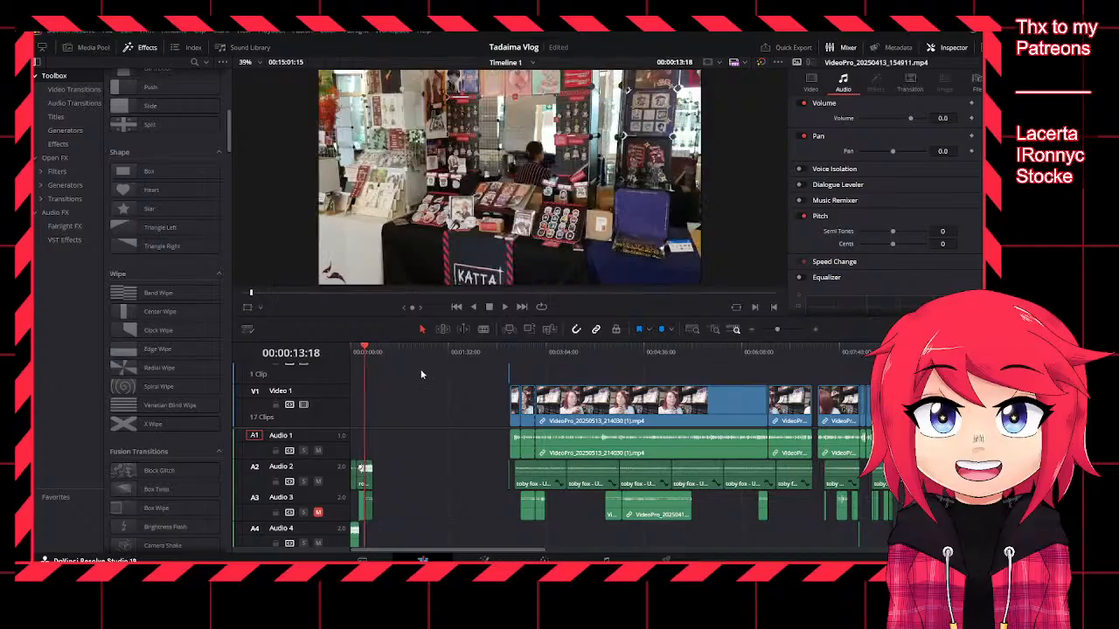
left_click(353, 354)
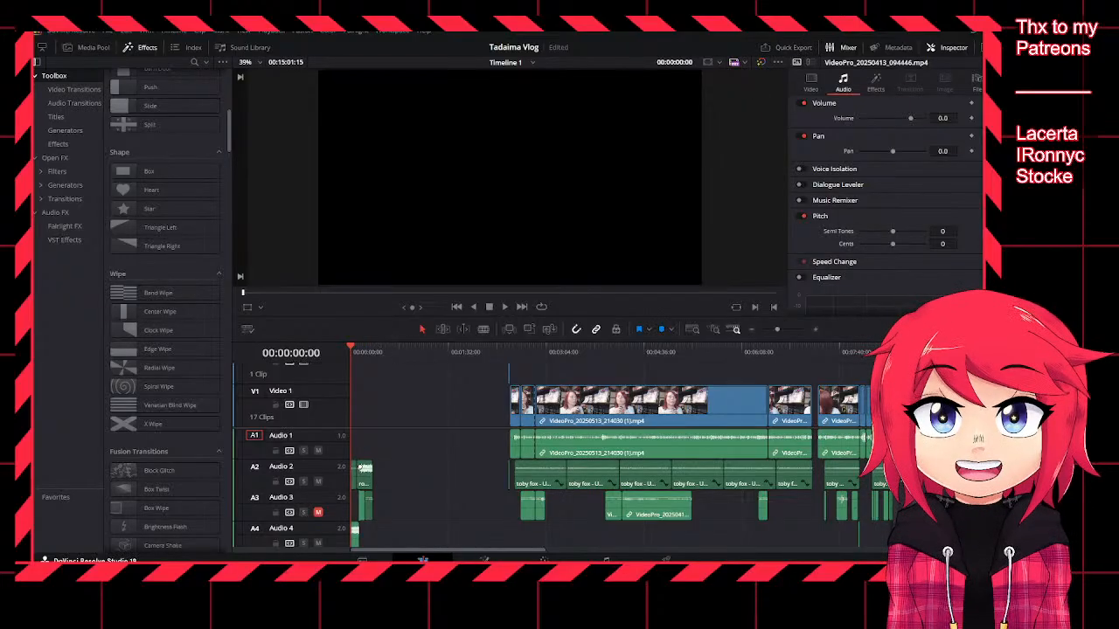
Step: Sample the café interview, the bookshelf talking clip and the hallway B-roll, returning to the first bookshelf clip
left_click(391, 353)
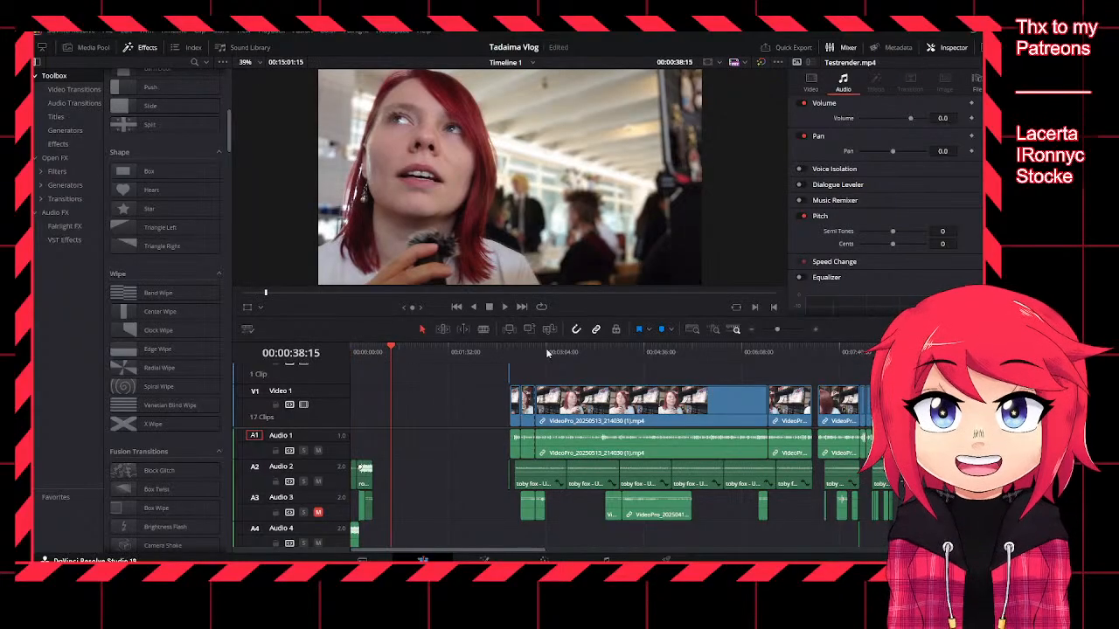
left_click(547, 353)
left_click(598, 353)
left_click(694, 353)
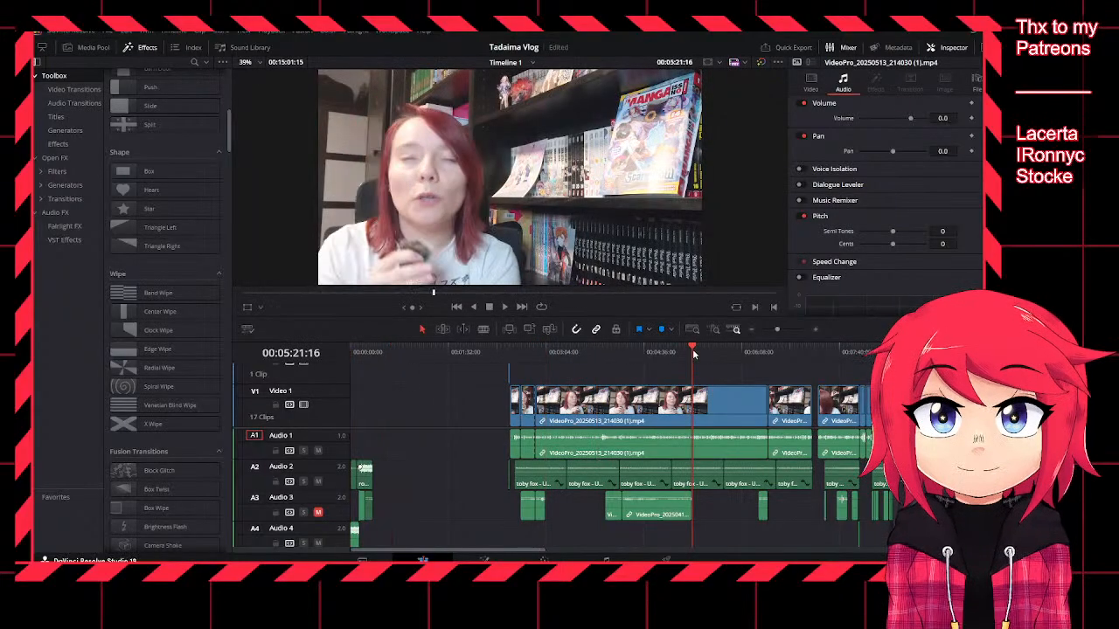
left_click(648, 353)
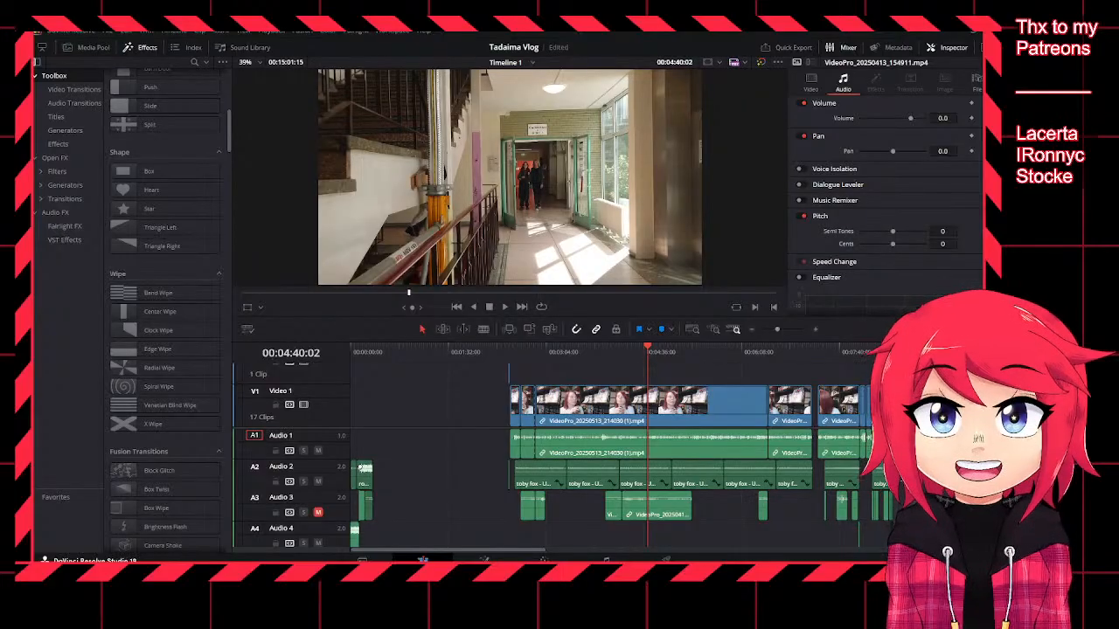
left_click(593, 352)
left_click(545, 352)
left_click(515, 352)
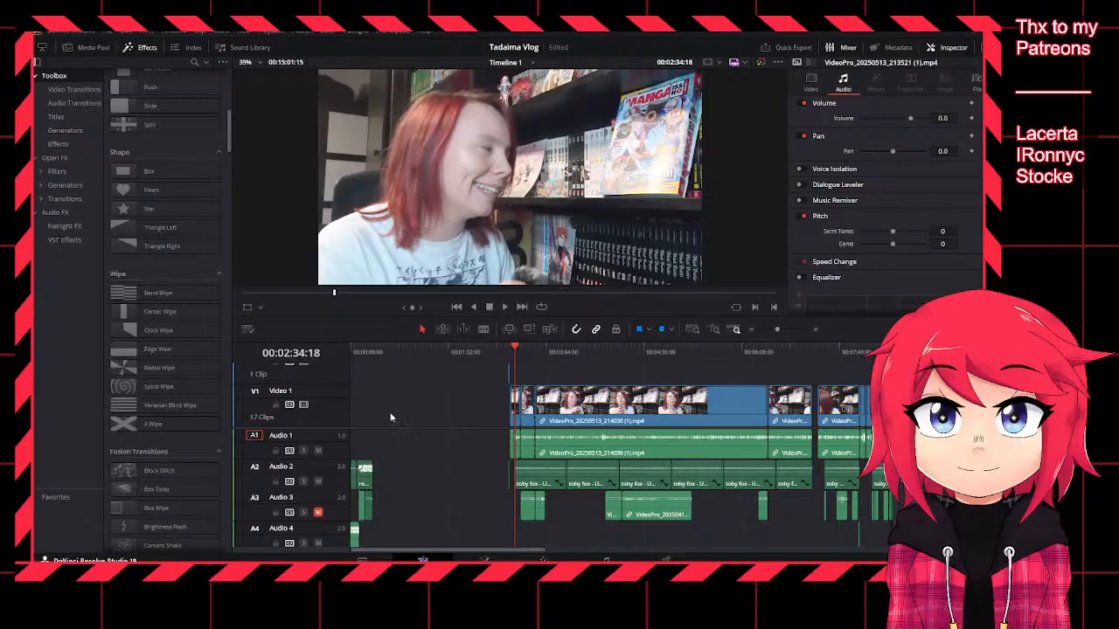
Step: Compare the café interview and intro with the bookshelf commentary up to about 00:03:40
left_click(427, 353)
left_click(408, 354)
left_click(379, 352)
left_click(360, 352)
left_click(385, 352)
left_click(515, 352)
left_click(545, 352)
left_click(584, 352)
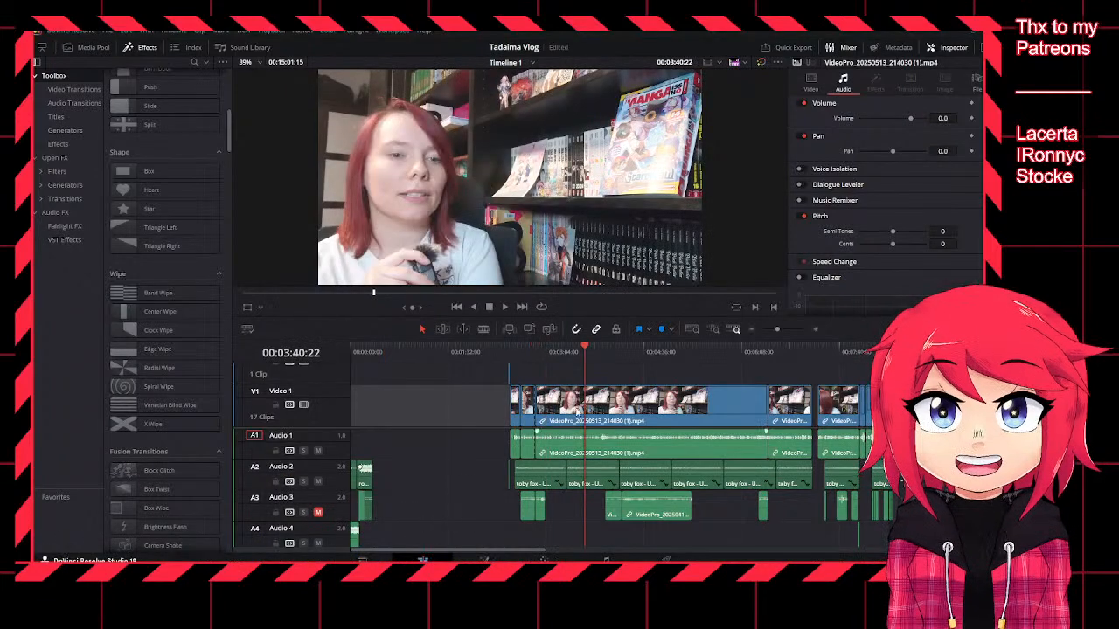
Step: Review how the café interview, bookshelf commentary and intro footage alternate across the first seven minutes of the timeline
left_click(472, 352)
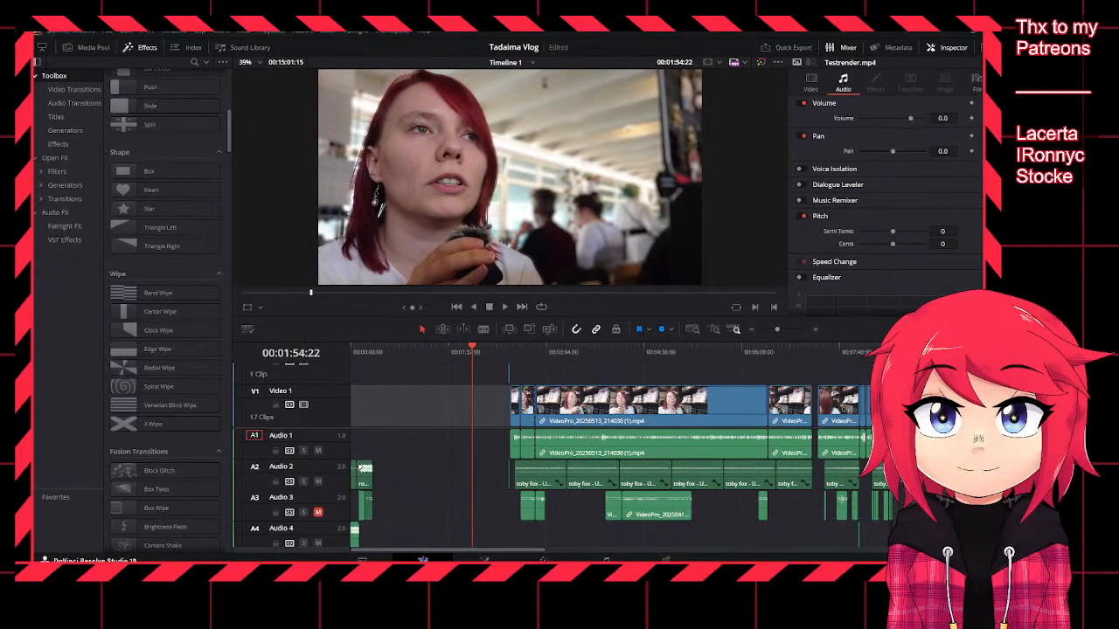
left_click(645, 352)
left_click(683, 350)
left_click(750, 351)
left_click(802, 352)
left_click(741, 351)
left_click(621, 352)
left_click(405, 352)
left_click(368, 353)
left_click(357, 352)
left_click(358, 352)
left_click(559, 352)
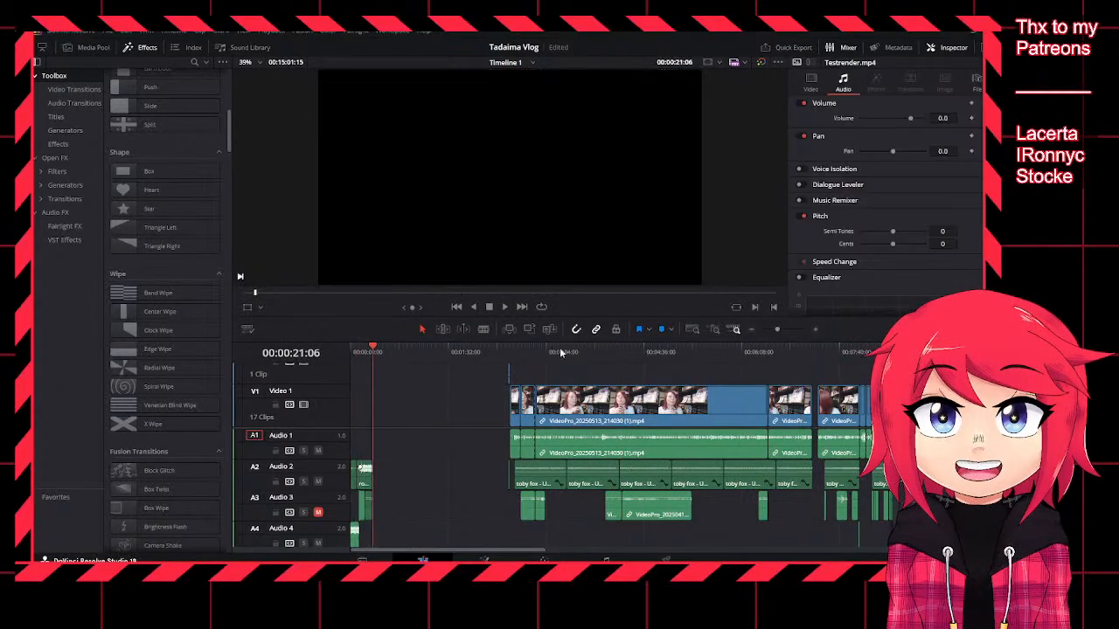
Step: Check the B-roll over the bookshelf commentary between 00:06:23 and 00:04:42, and return to the Tadaima Vlog title
left_click(759, 351)
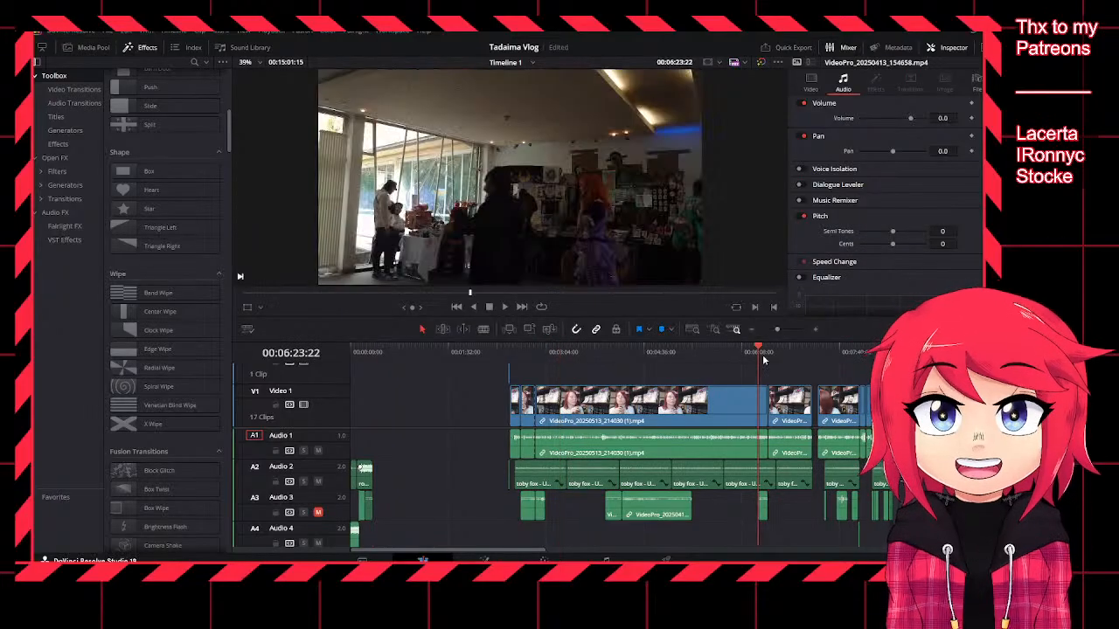
left_click(727, 358)
left_click(701, 358)
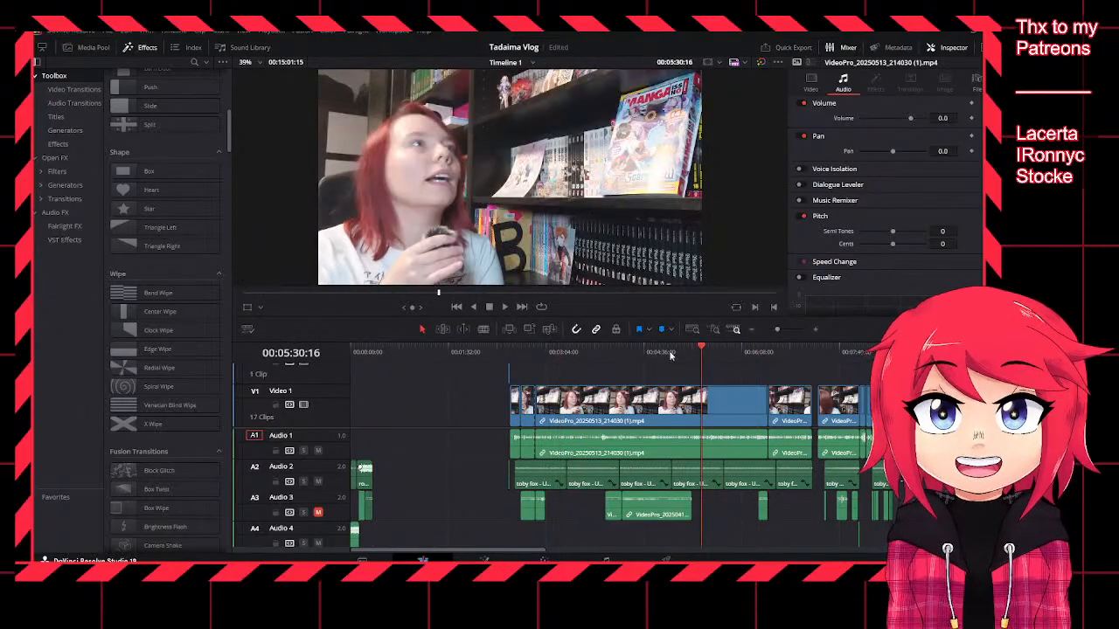
left_click(671, 357)
left_click(651, 353)
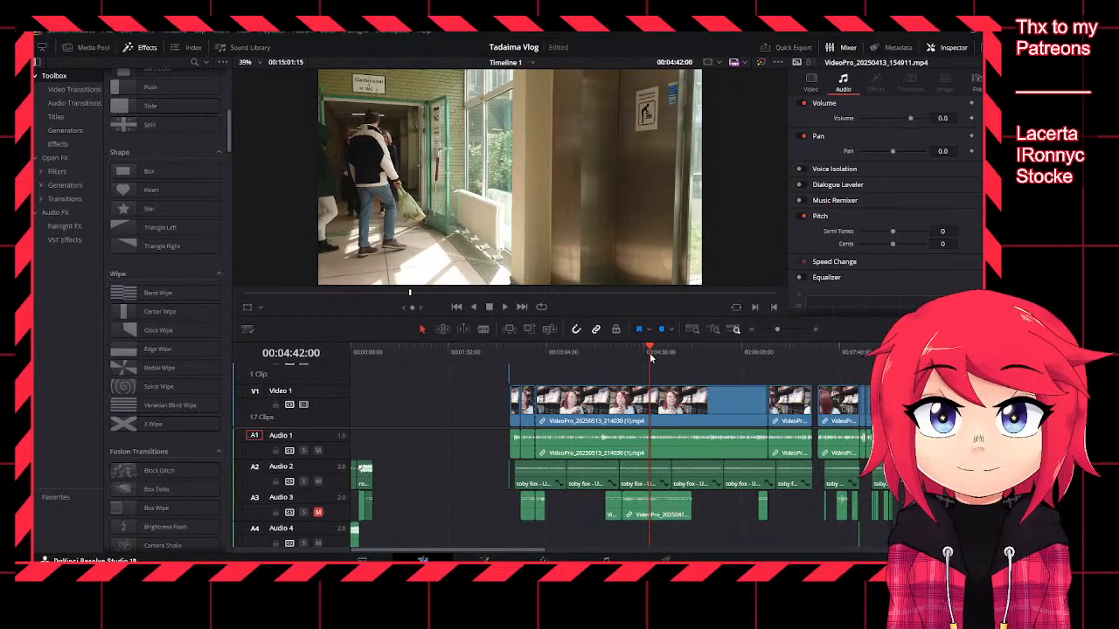
left_click(517, 355)
left_click(465, 355)
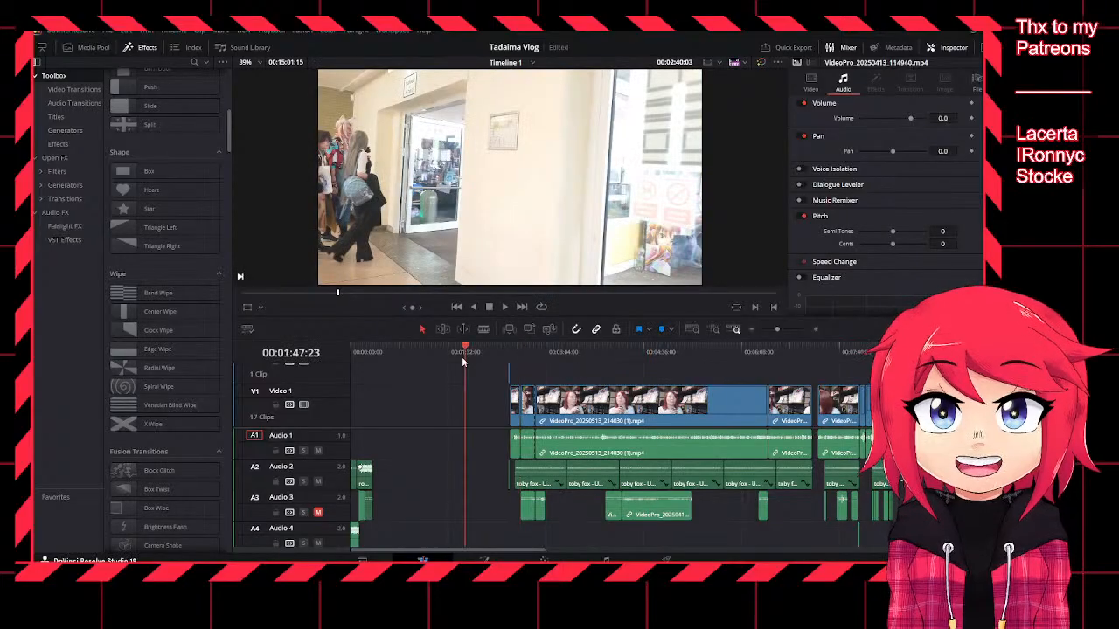
left_click(375, 354)
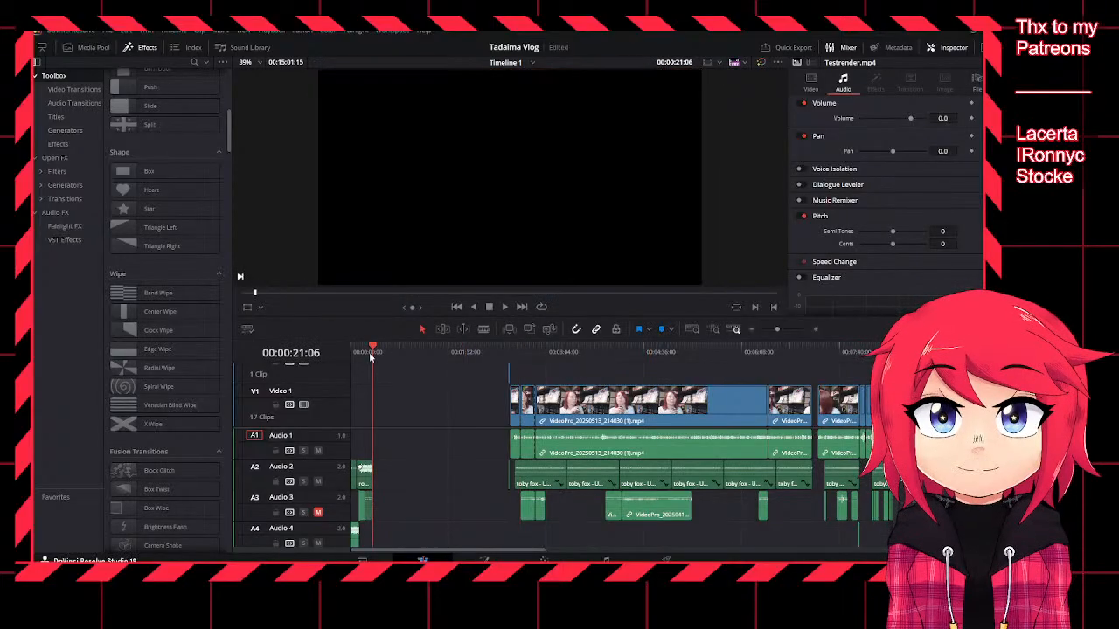
left_click(363, 354)
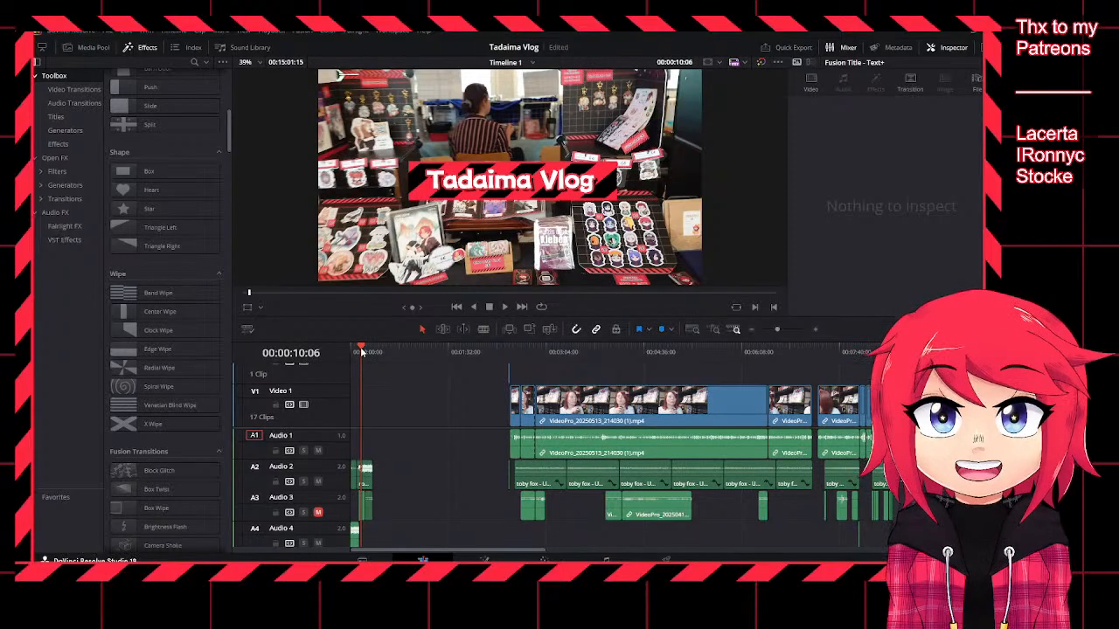
Step: Spot-check the outdoor B-roll at 00:04:00 and the bookshelf commentary at 00:05:34
left_click(514, 353)
left_click(606, 353)
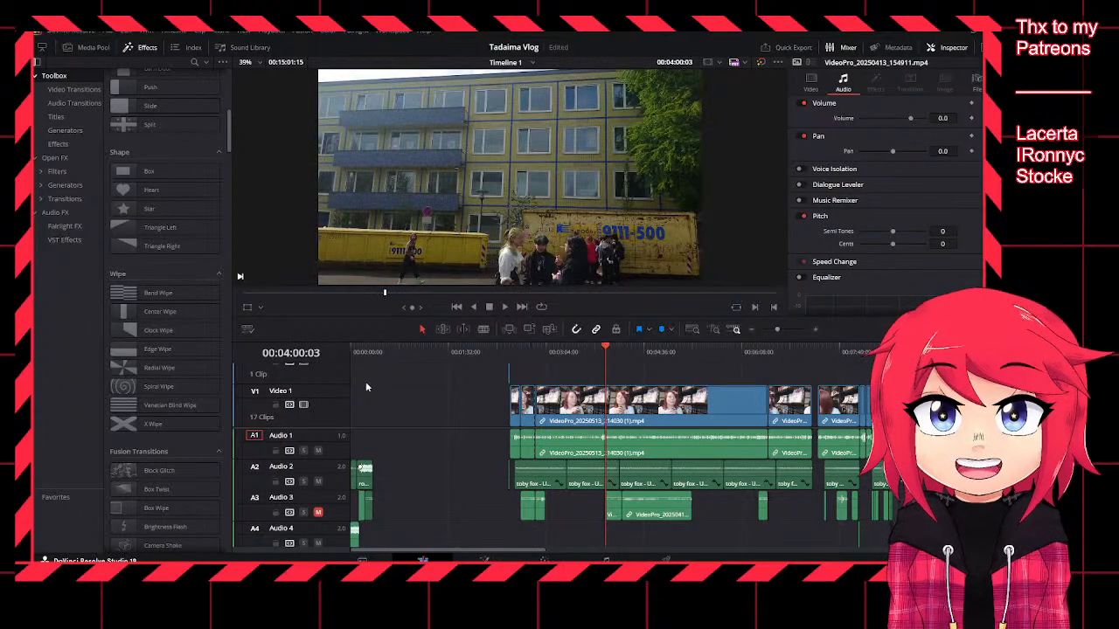
left_click(428, 353)
left_click(621, 353)
left_click(708, 353)
Step: Examine the second half of the timeline, including the sticker close-up near 00:08:57 and the commentary at 00:06:04
scroll(529, 454, "down", 4)
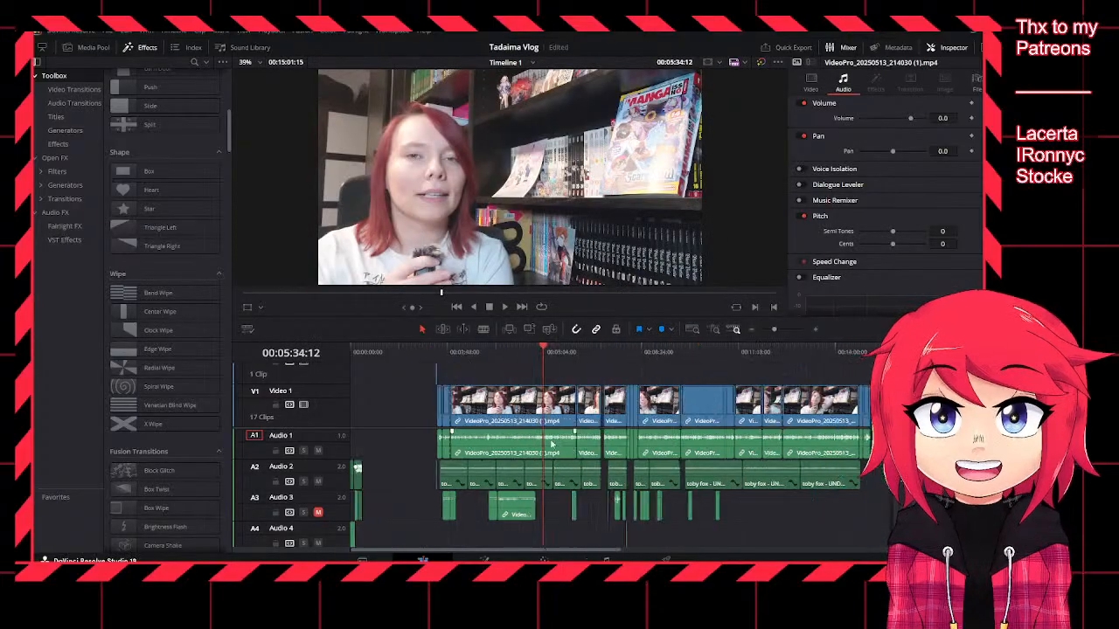
scroll(530, 453, "up", 2)
scroll(530, 454, "up", 2)
left_click_drag(627, 358, 762, 354)
scroll(542, 393, "down", 2)
scroll(406, 448, "up", 1)
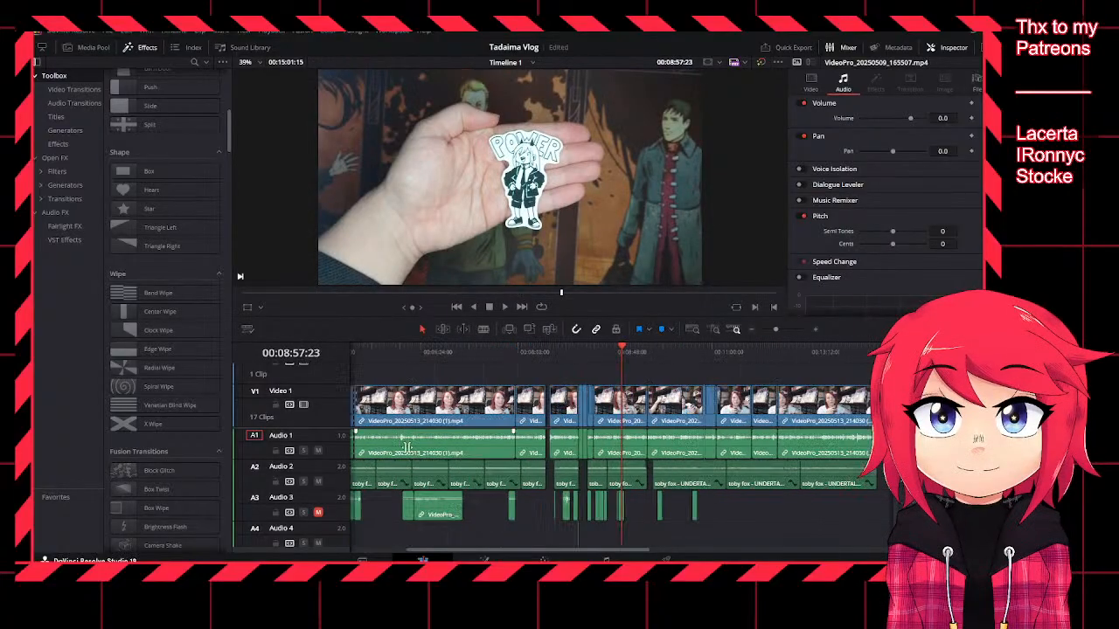
left_click(494, 353)
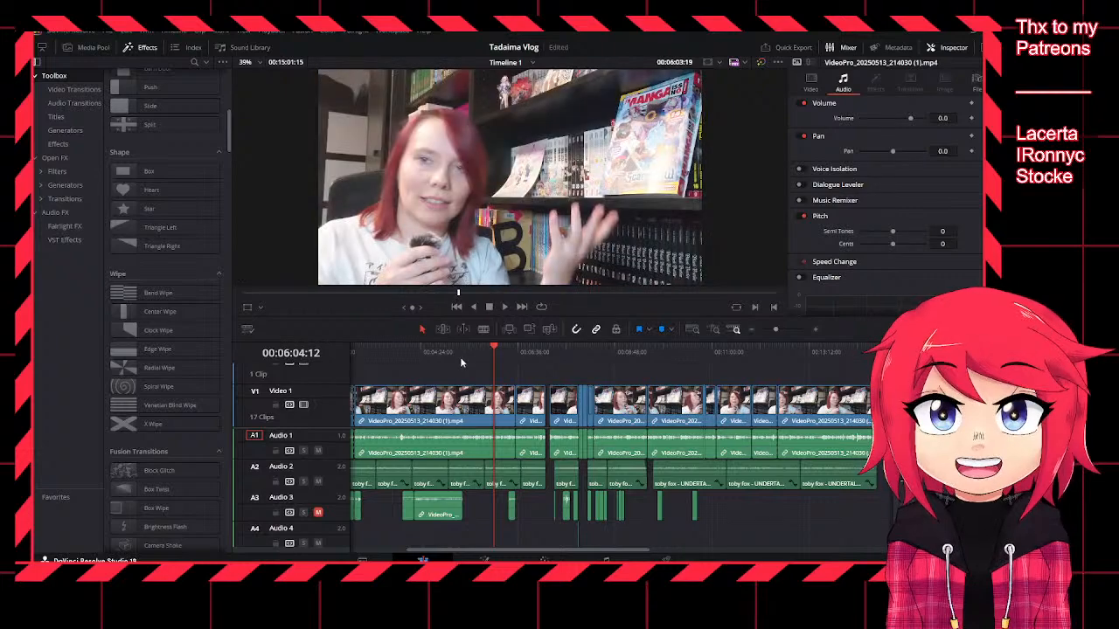
left_click_drag(527, 554, 414, 554)
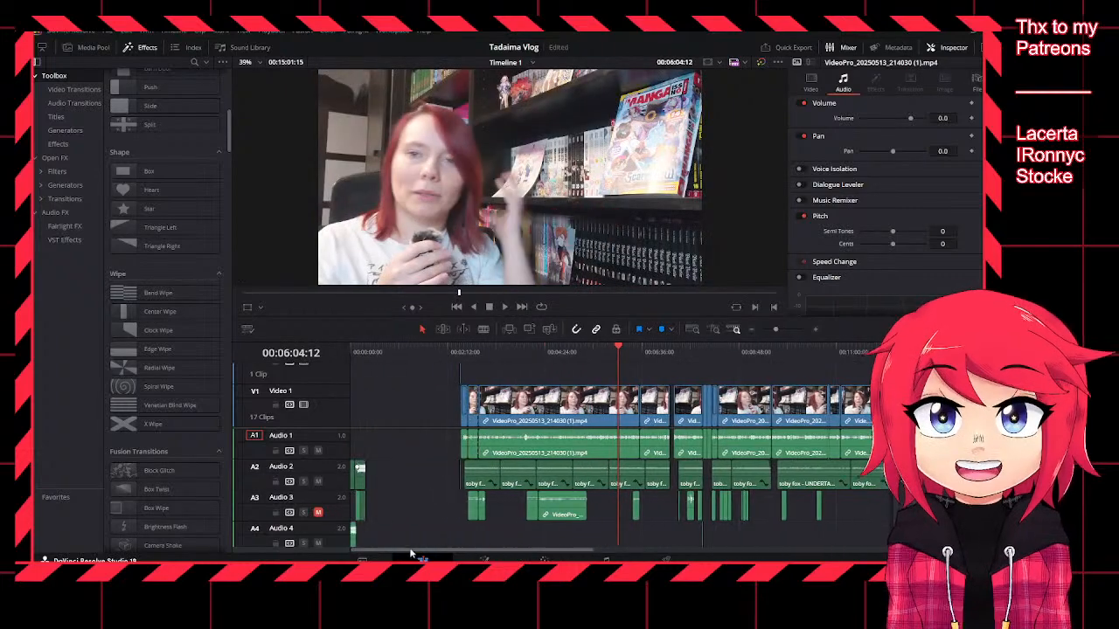
Step: Park the playhead on the opening car footage, bring Video 5 into view, and enlarge the timeline area
left_click(356, 353)
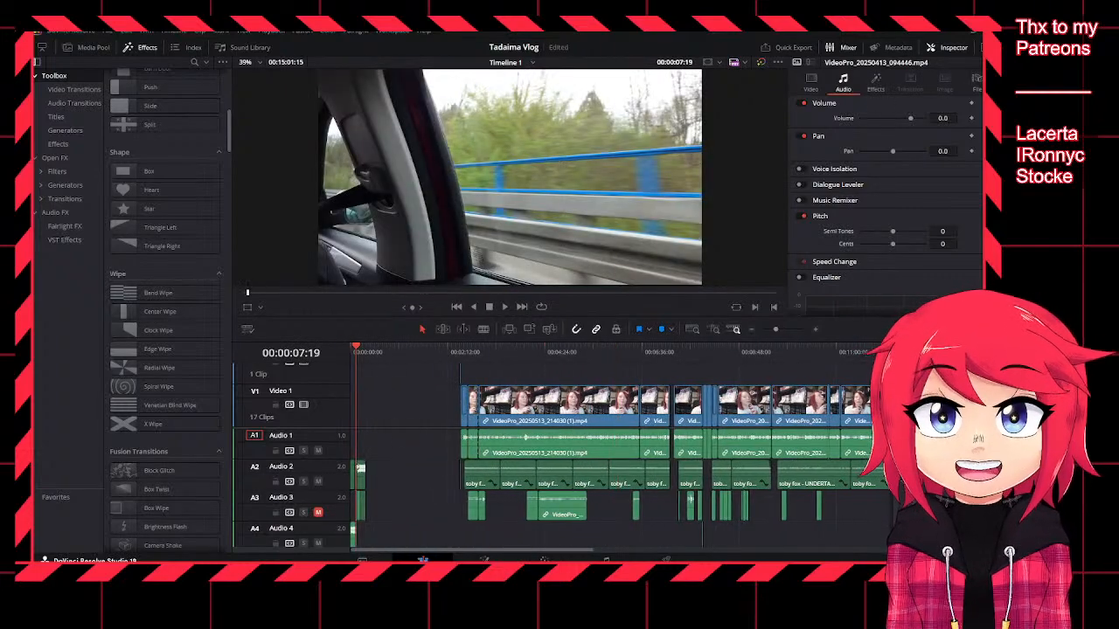
scroll(559, 402, "up", 5)
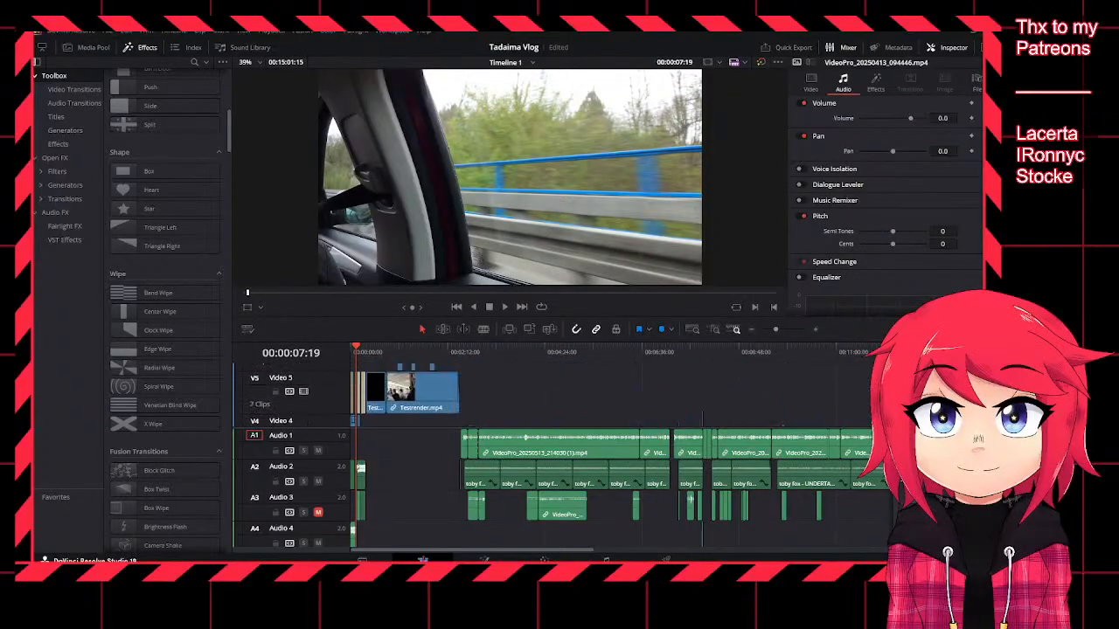
scroll(559, 397, "down", 2)
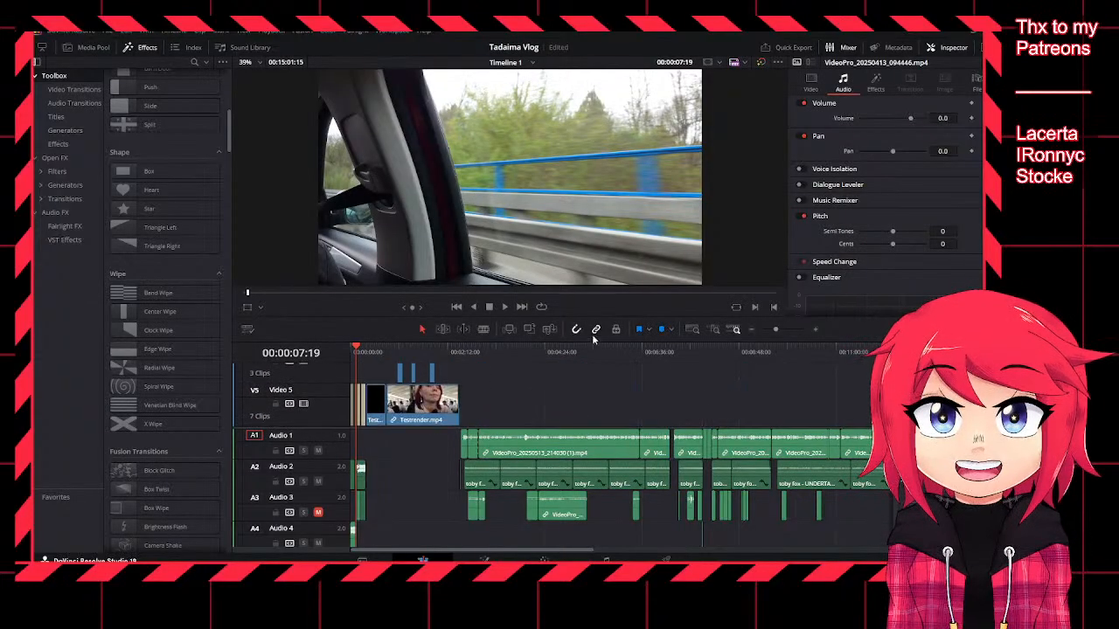
left_click_drag(563, 341, 563, 300)
scroll(383, 358, "up", 1)
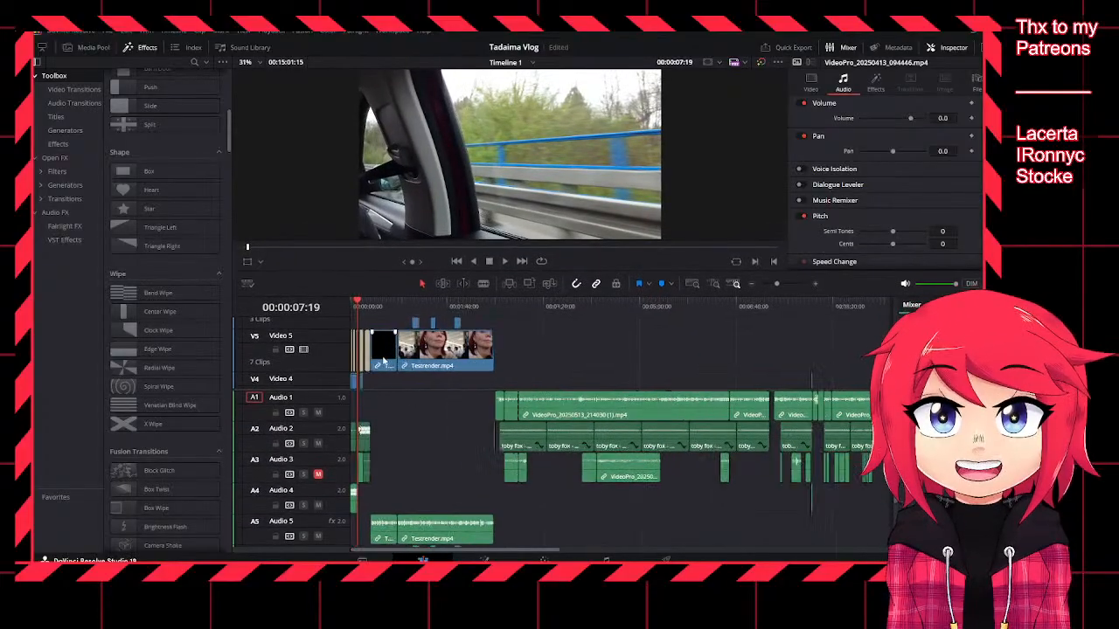
Step: Inspect the intro's Text+ subtitle clips on Video 5 over the car footage
scroll(383, 359, "up", 3)
left_click_drag(371, 322, 364, 323)
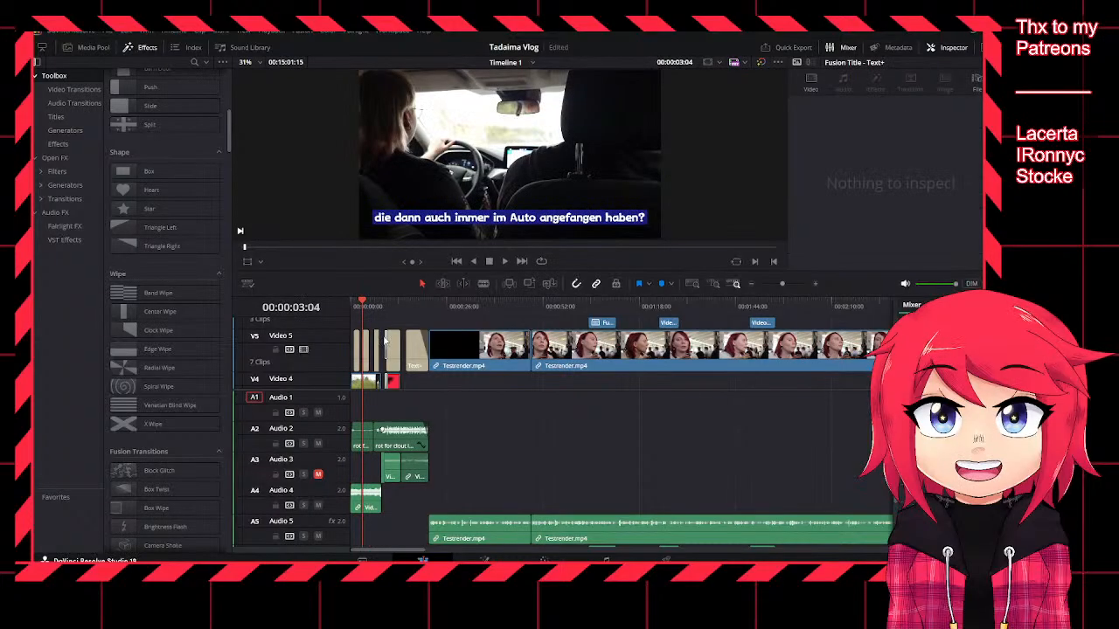
left_click(374, 316)
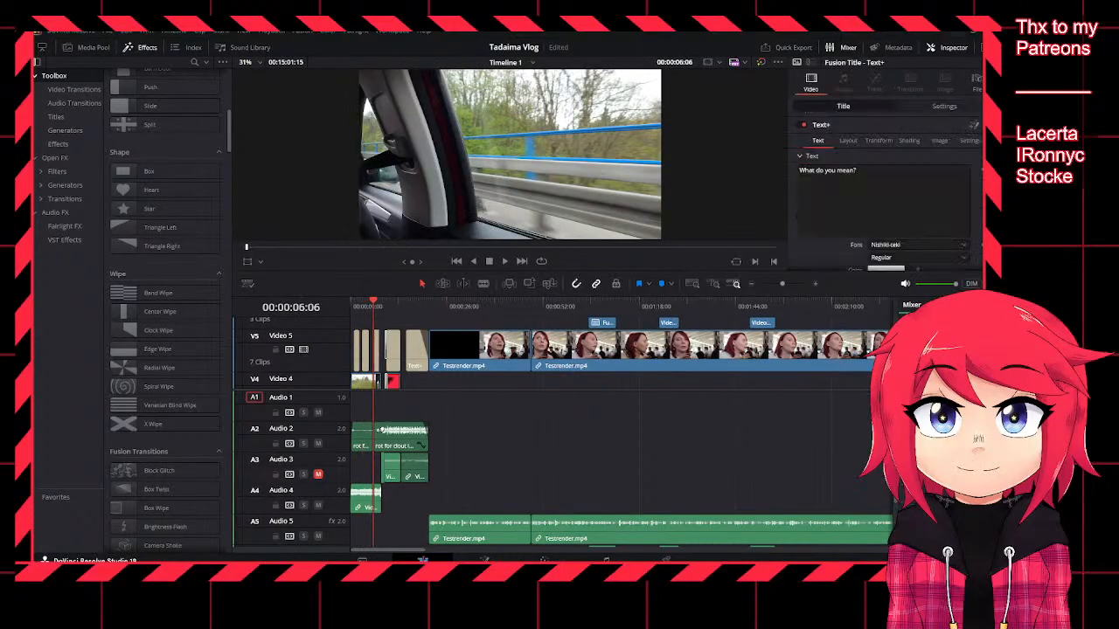
Step: Examine the overlay clips on Video 6 above the café interview, and preview the entrance footage at 00:02:41:11
scroll(621, 354, "up", 4)
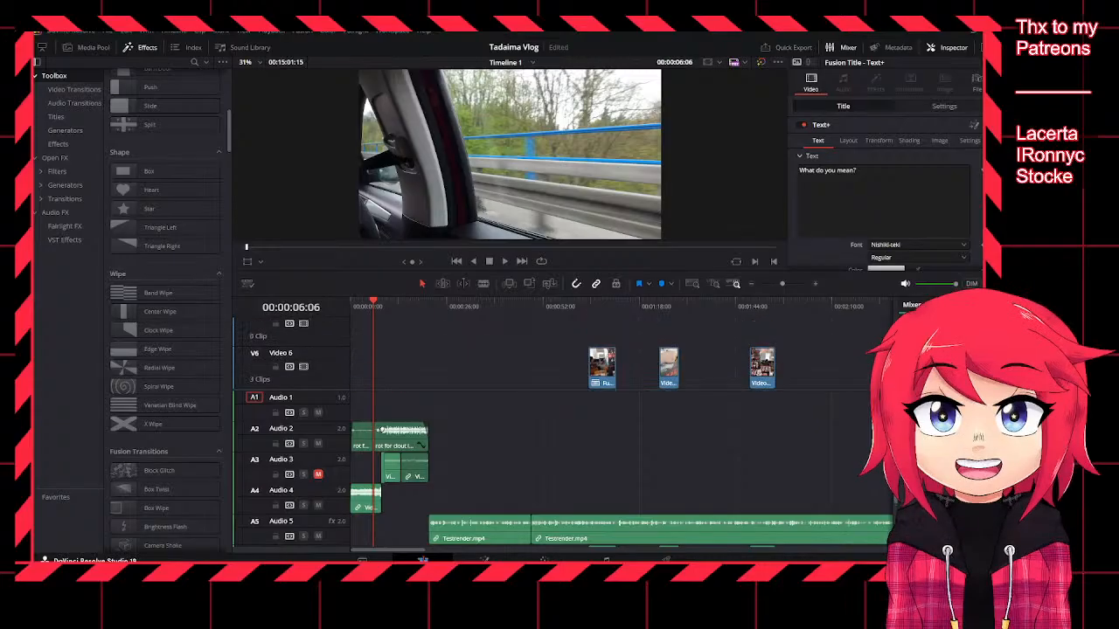
scroll(622, 353, "down", 1)
scroll(594, 367, "down", 1)
scroll(577, 382, "down", 3)
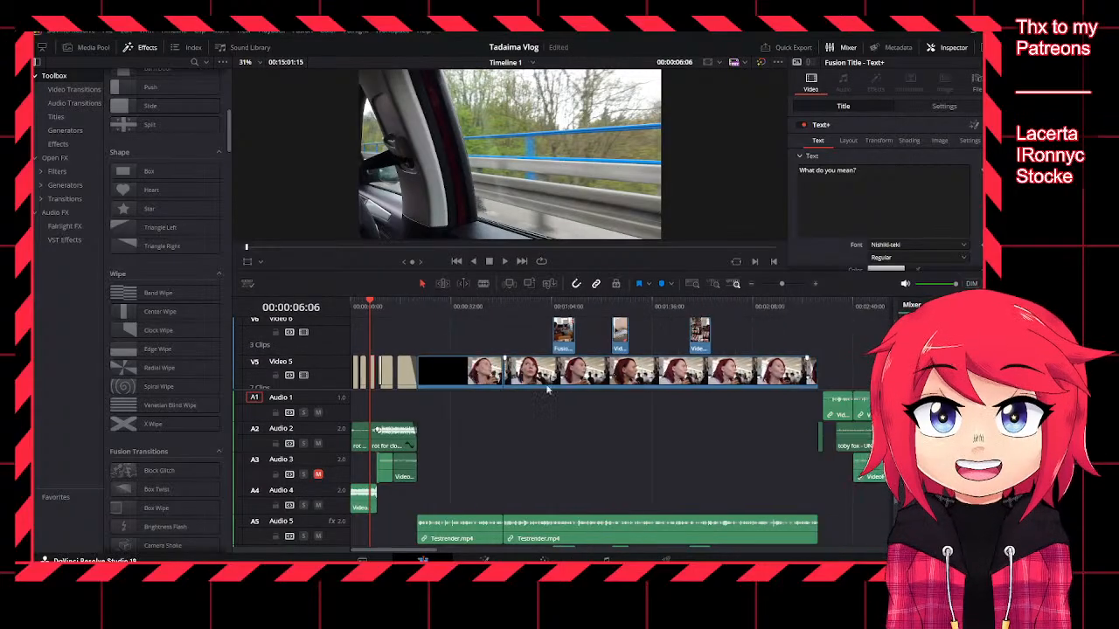
left_click(715, 304)
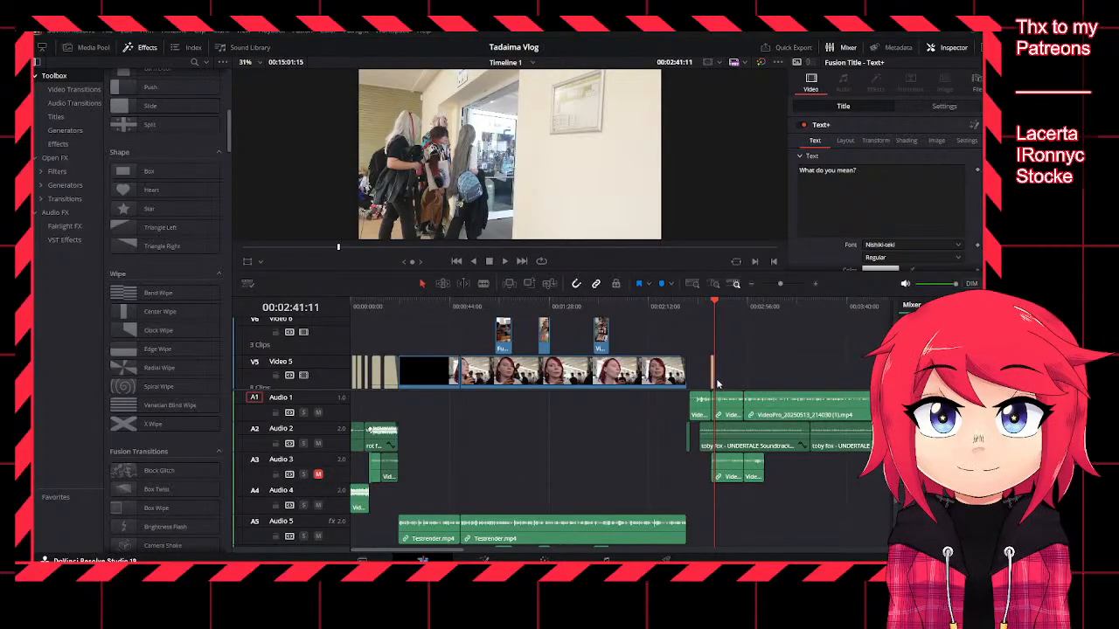
Step: Place the "What do you mean?" Text+ clip on Video 6 above the opening car footage
left_click(689, 349)
scroll(762, 320, "up", 3)
scroll(655, 368, "up", 1)
scroll(617, 385, "down", 2)
left_click(619, 361)
left_click_drag(619, 361, 375, 380)
Step: Preview the "What do you mean?" title over the car footage at 00:00:04:22 and set its layout size to 1.0
left_click(361, 307)
scroll(437, 358, "up", 3)
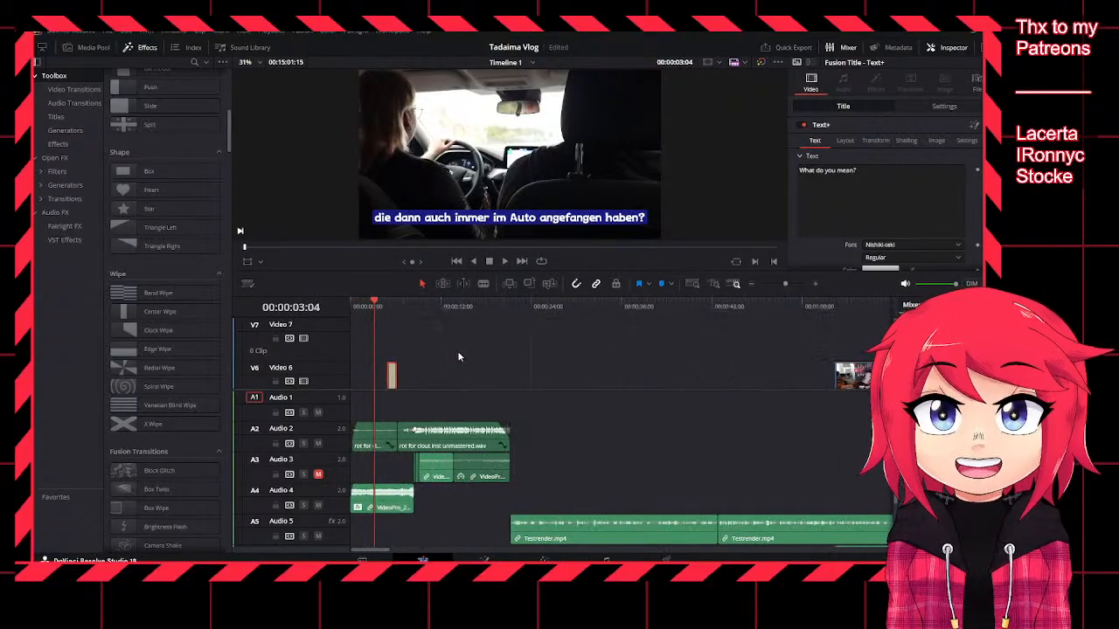
scroll(463, 357, "up", 3)
left_click(415, 309)
left_click(427, 310)
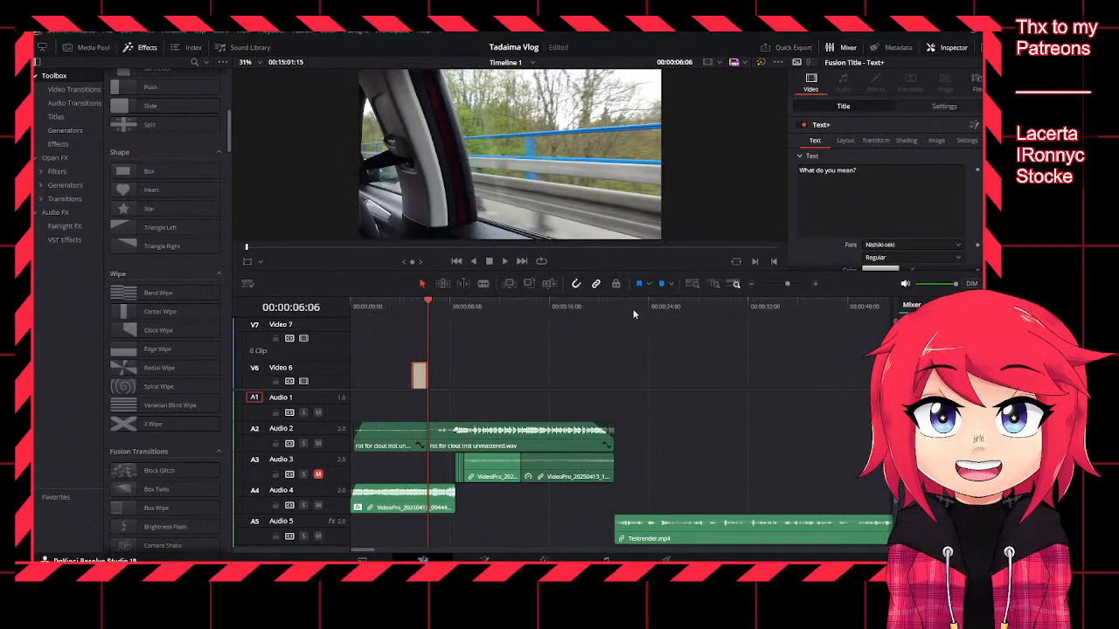
left_click(411, 307)
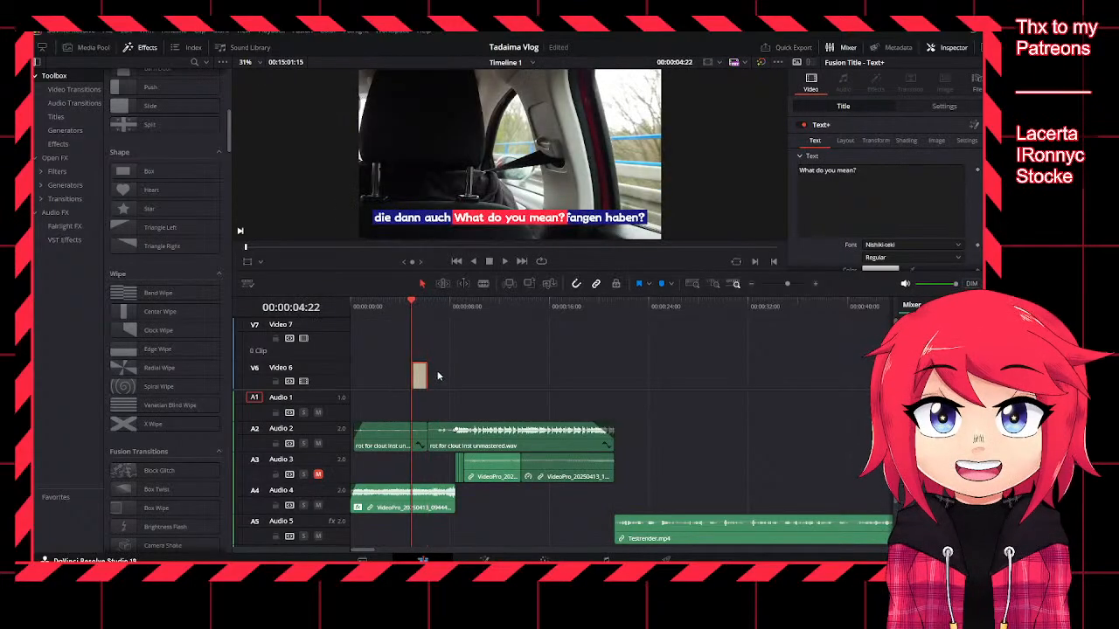
scroll(353, 383, "up", 3)
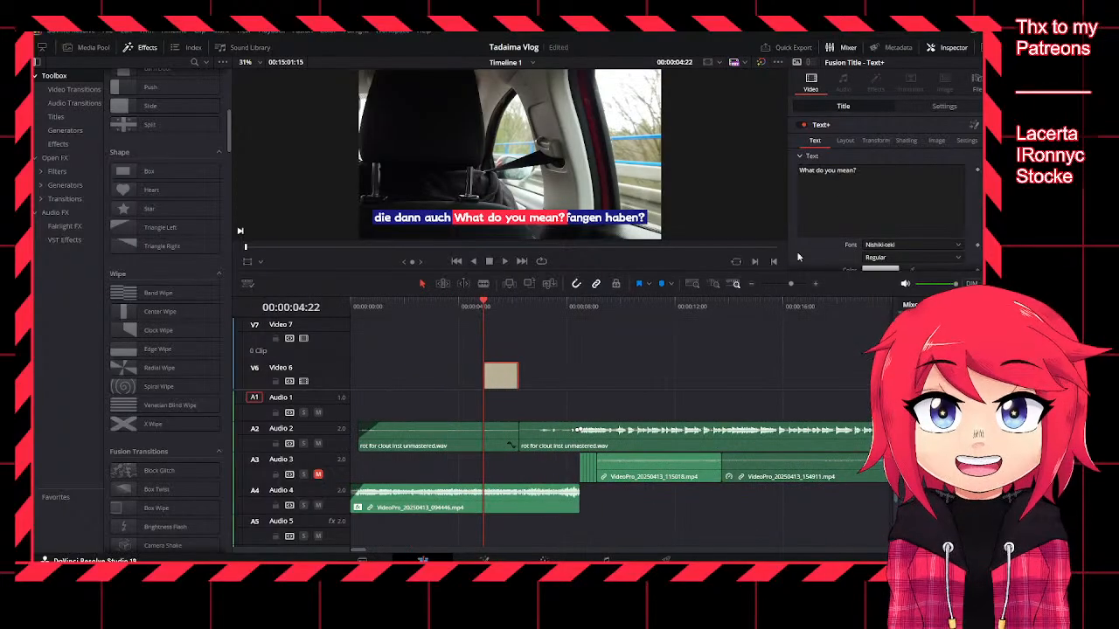
left_click(845, 140)
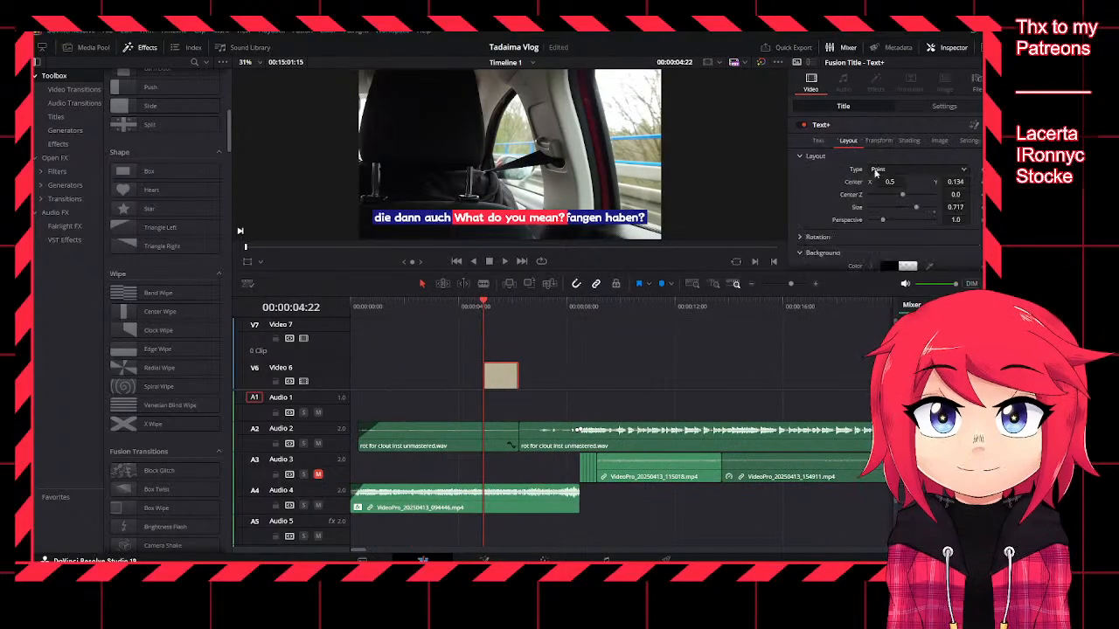
left_click(933, 209)
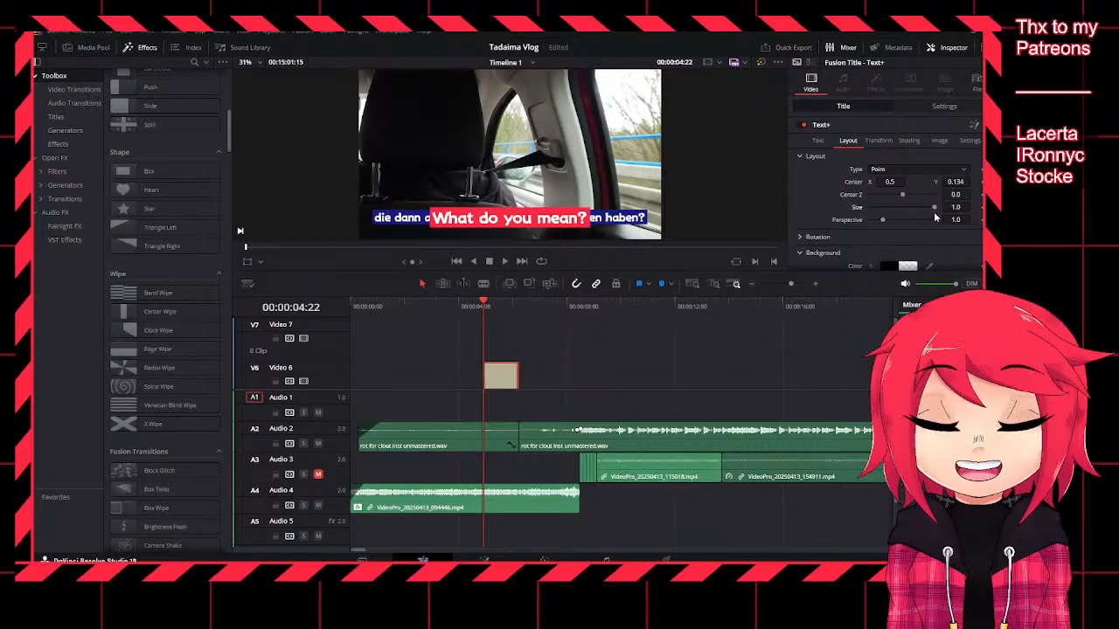
Step: Move the title clip to the very start of Video 6 and park the playhead on it at 00:00:00:23
left_click_drag(501, 381, 374, 381)
left_click(401, 308)
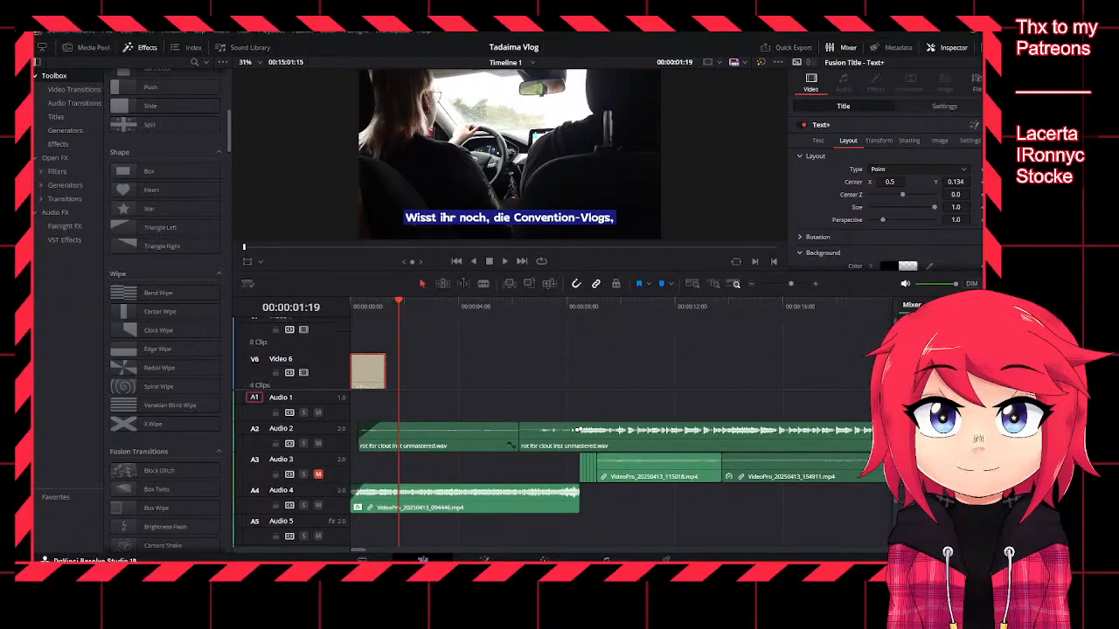
scroll(559, 358, "down", 2)
left_click(376, 308)
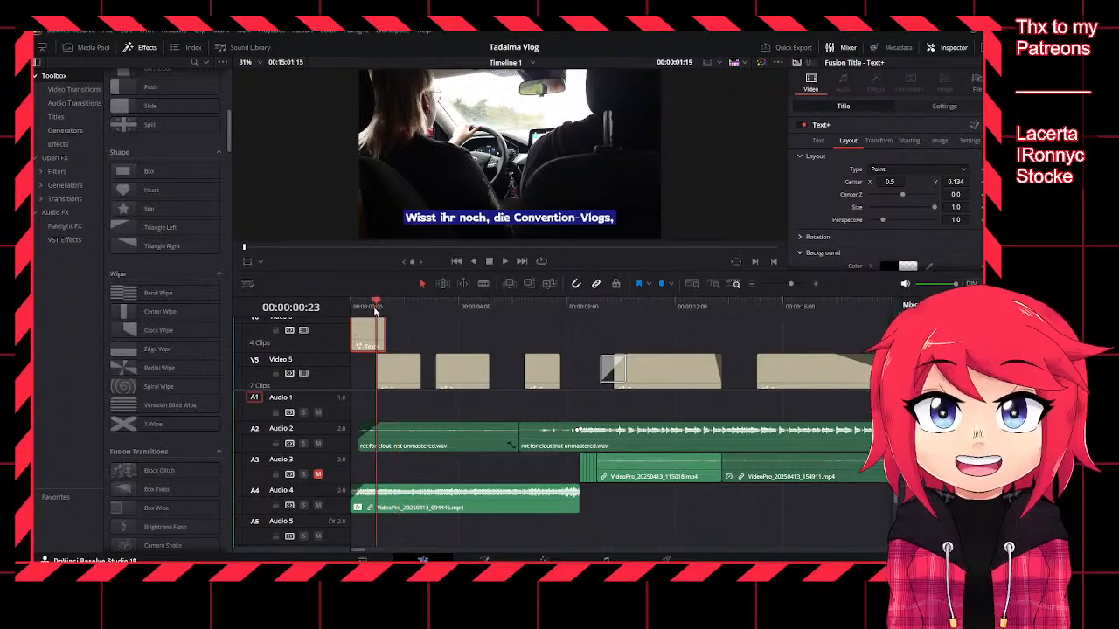
Step: Disable the title's Red Outline shading element and preview the title at 00:00:00:07
left_click(878, 140)
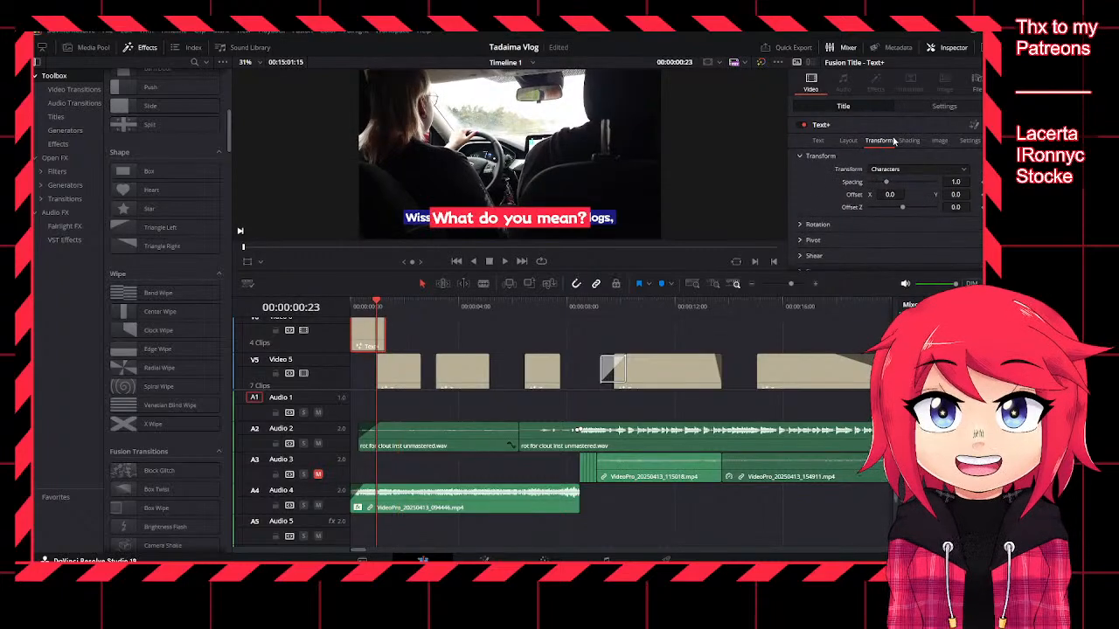
left_click(909, 142)
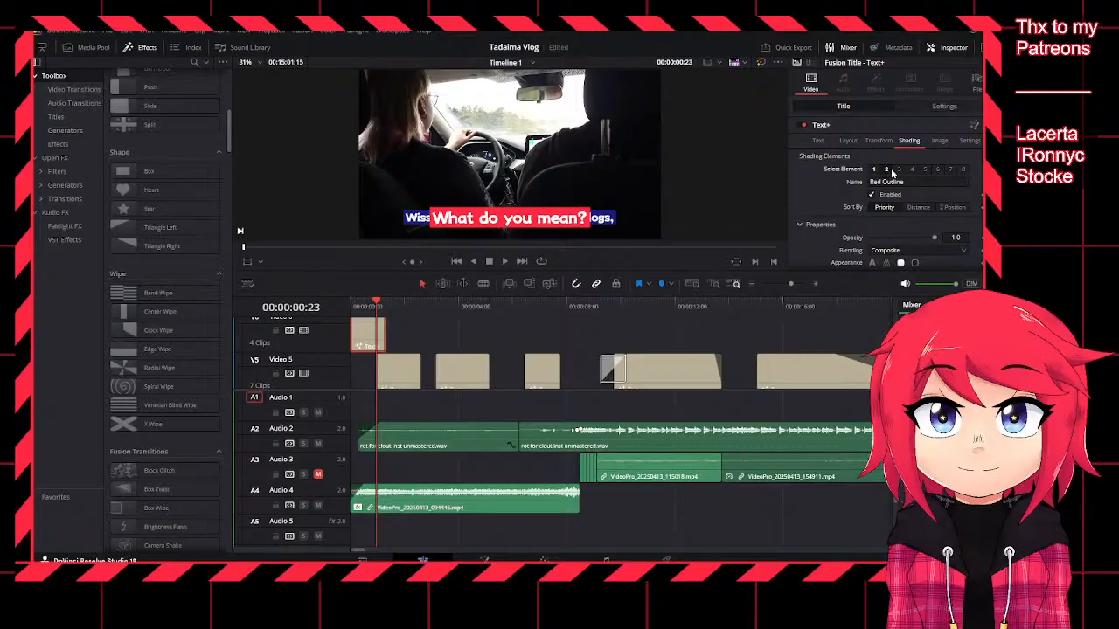
left_click(872, 195)
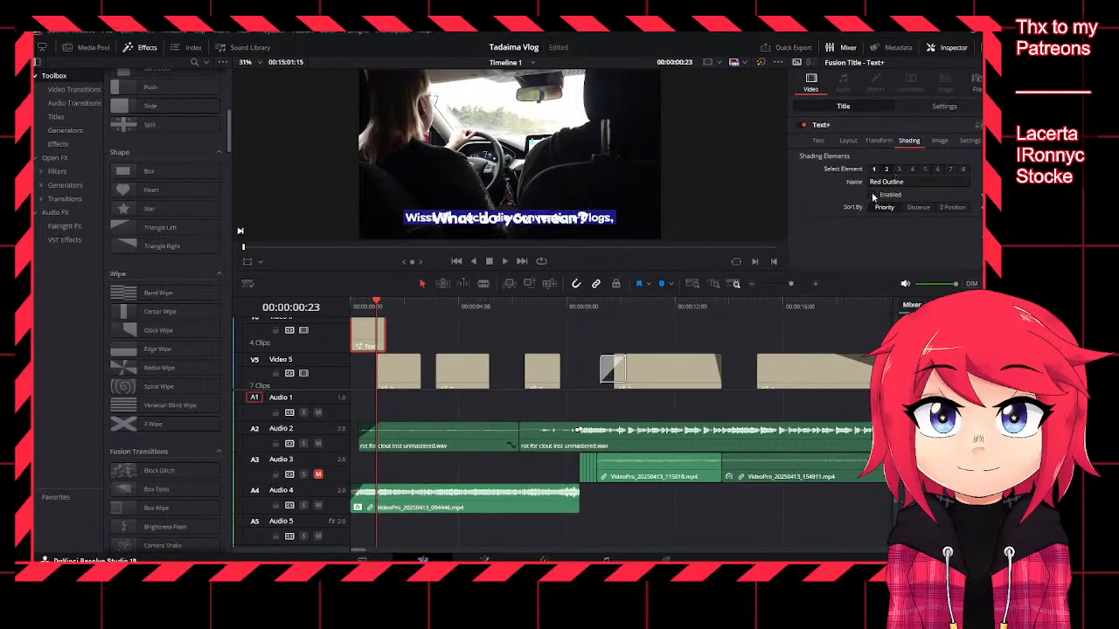
left_click(359, 307)
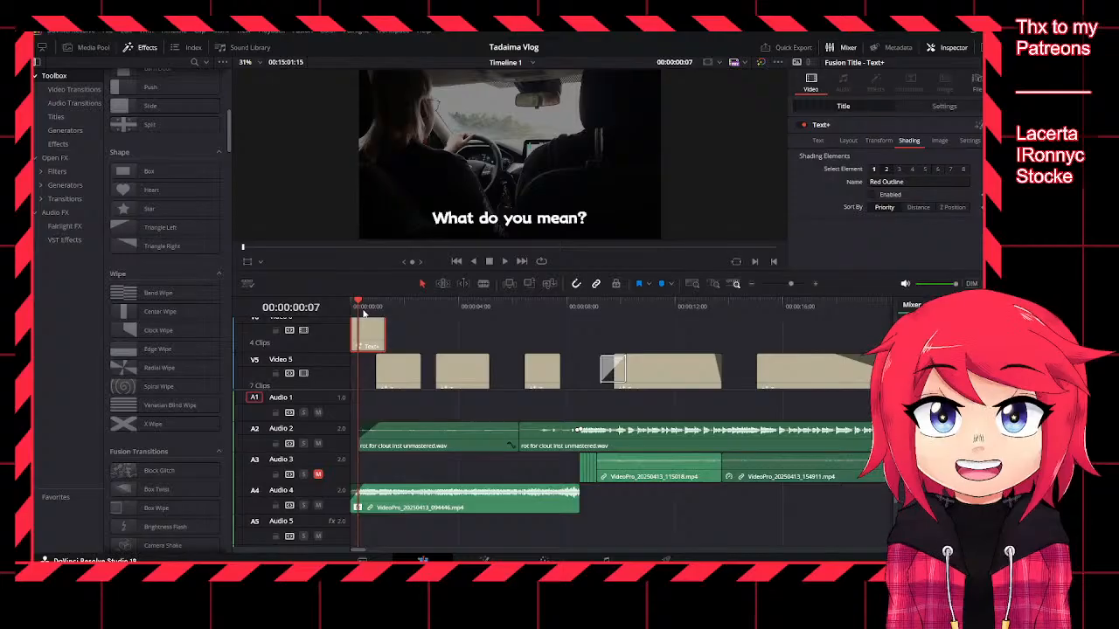
Step: Reduce the title's text size to 0.0472
left_click(818, 141)
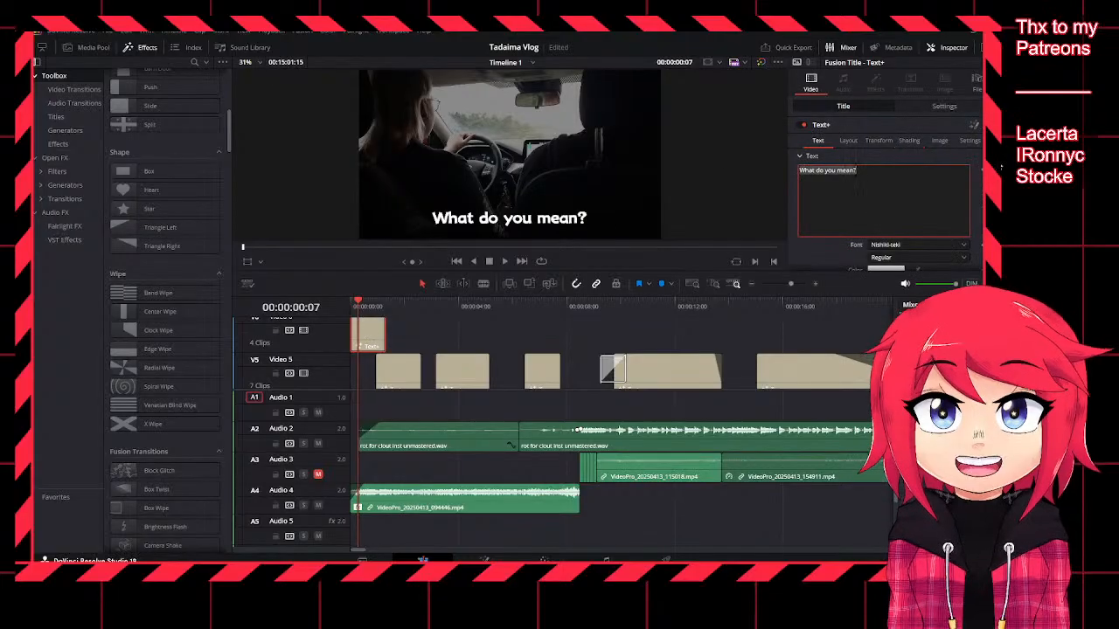
scroll(917, 192, "down", 5)
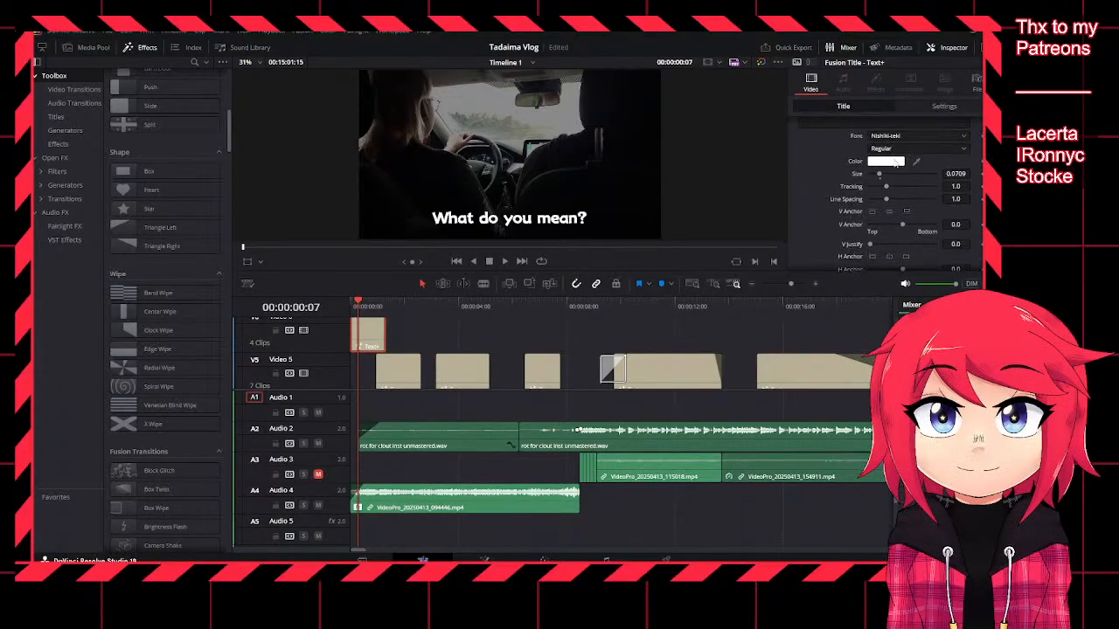
left_click_drag(879, 175, 877, 174)
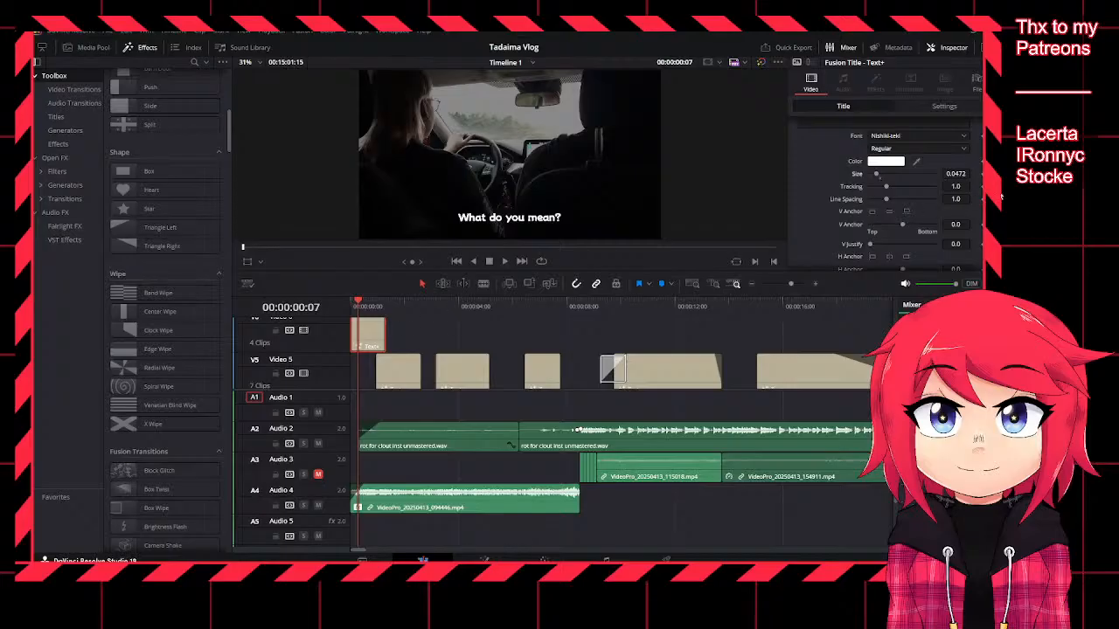
scroll(885, 175, "up", 5)
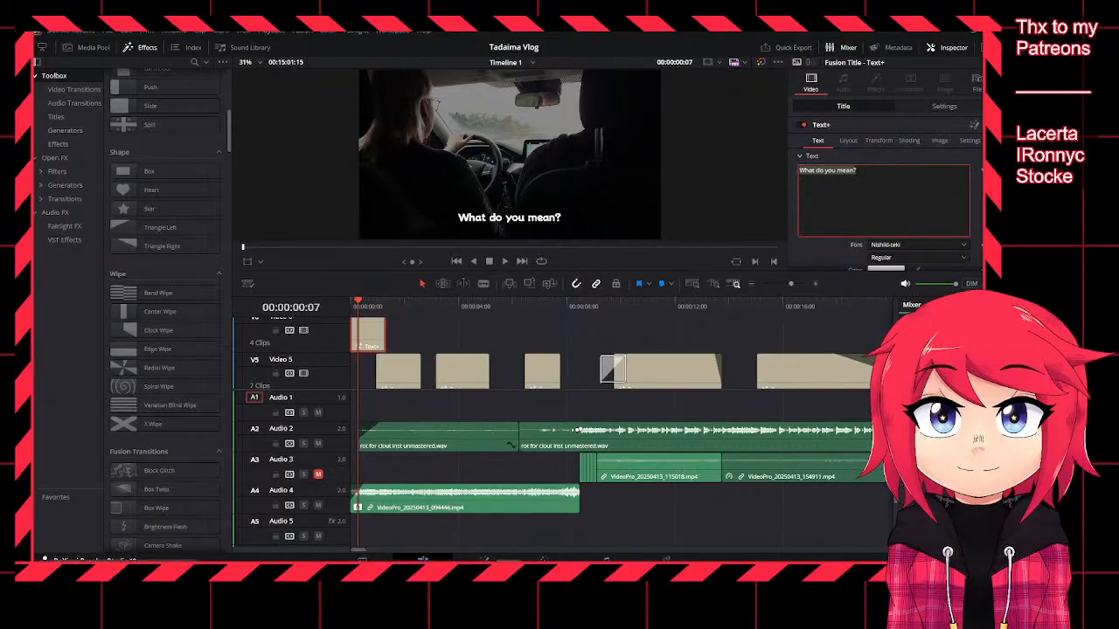
Step: Replace the title's text with "Jamie Paige - Rot for clout (instrumental)"
mouse_move(509, 560)
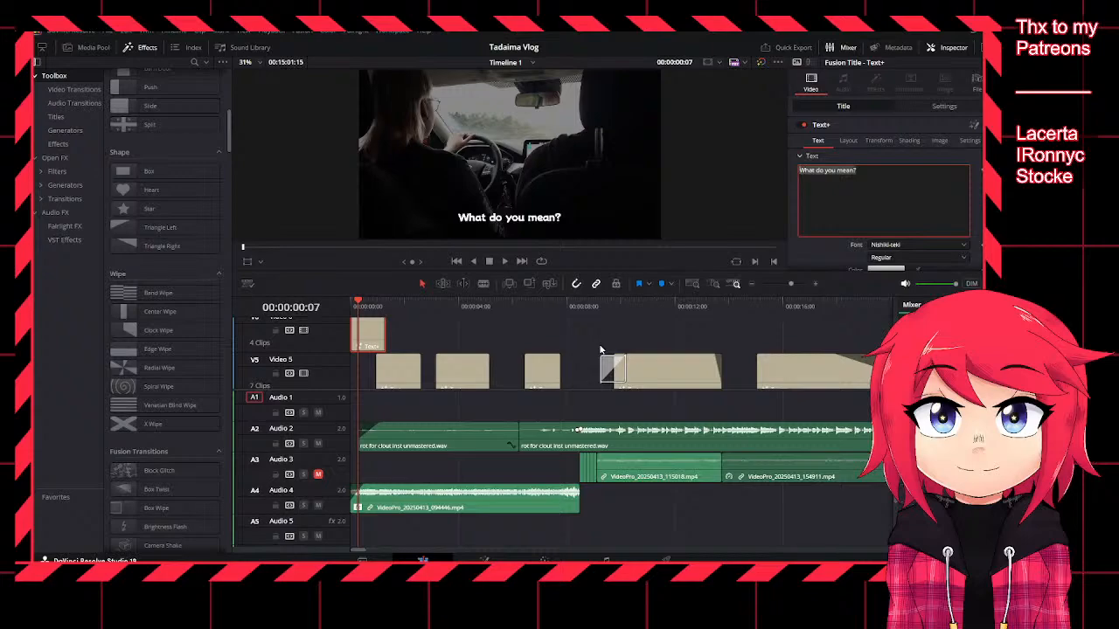
key("ctrl+a")
type("J")
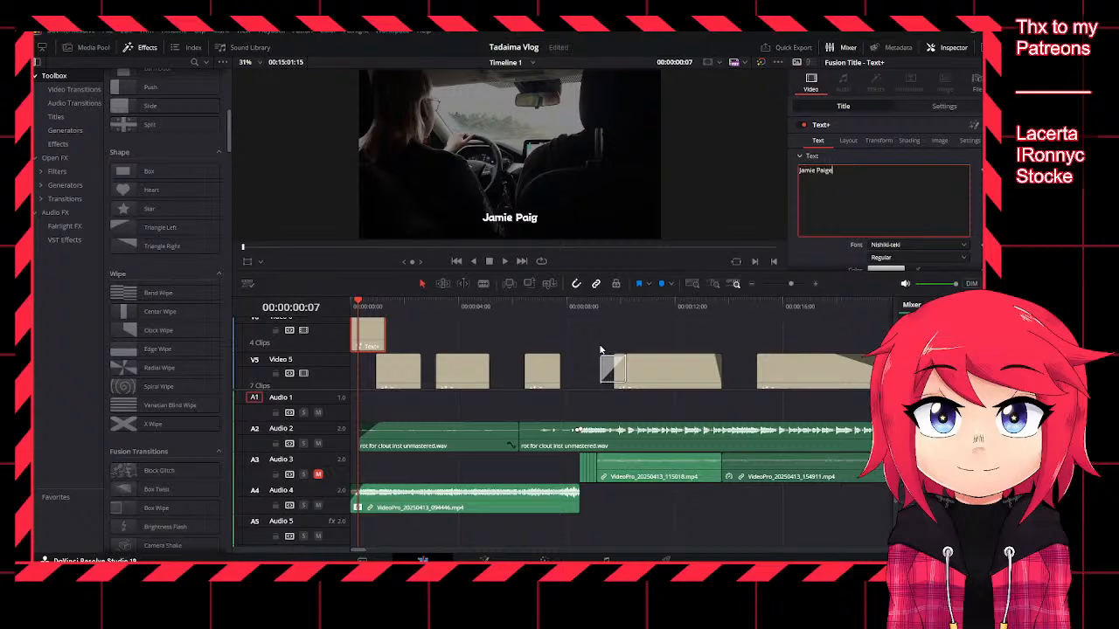
type("amie Paige - Rot")
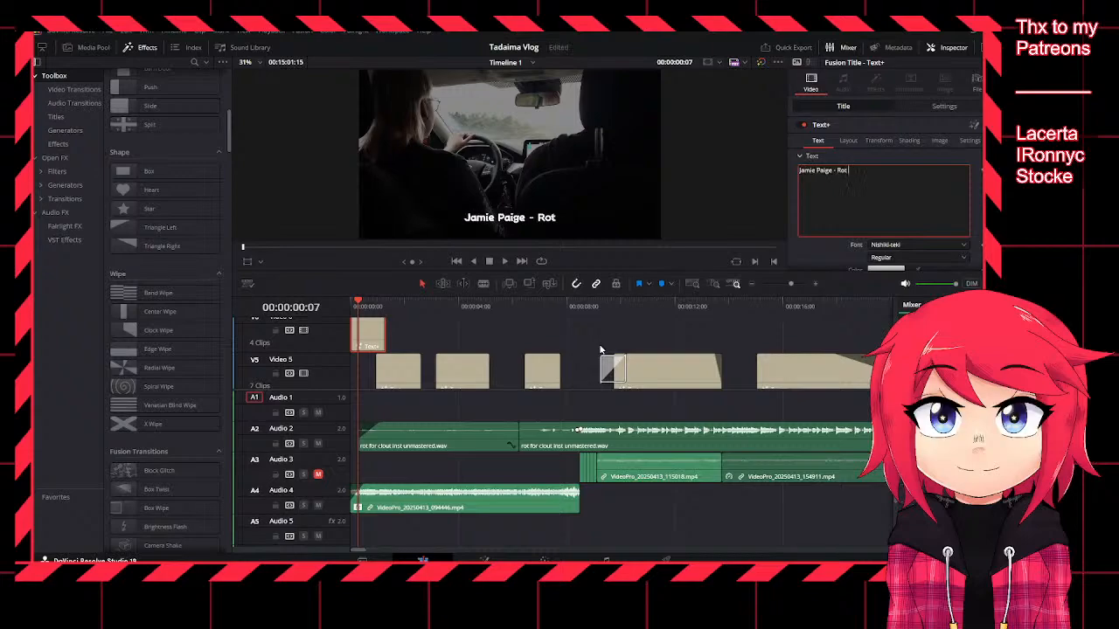
type(" for clou")
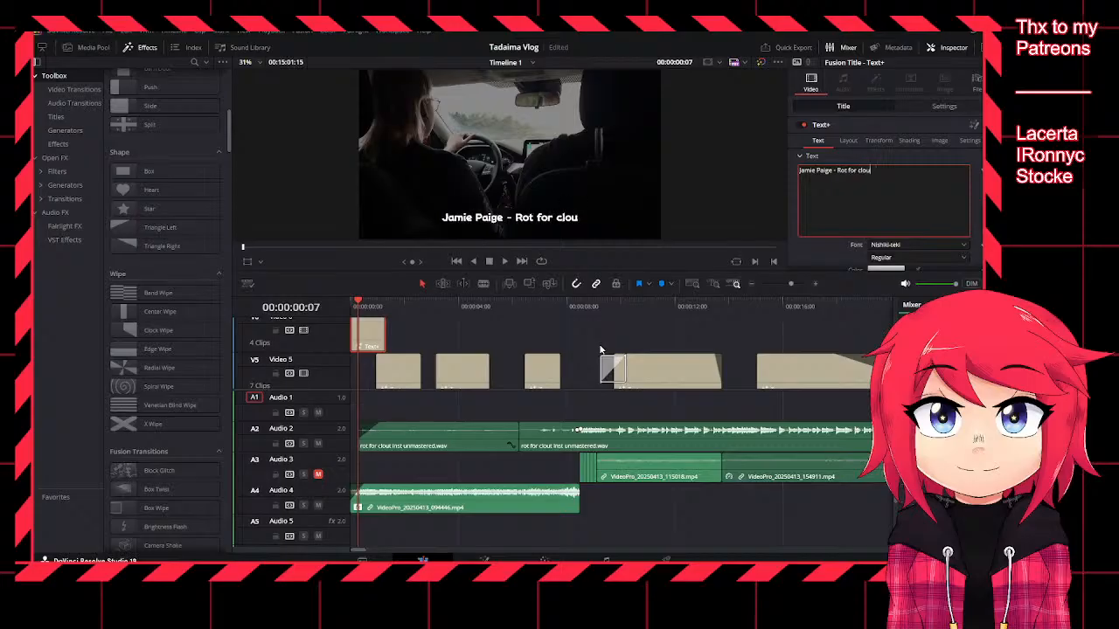
type("t (instrumental)")
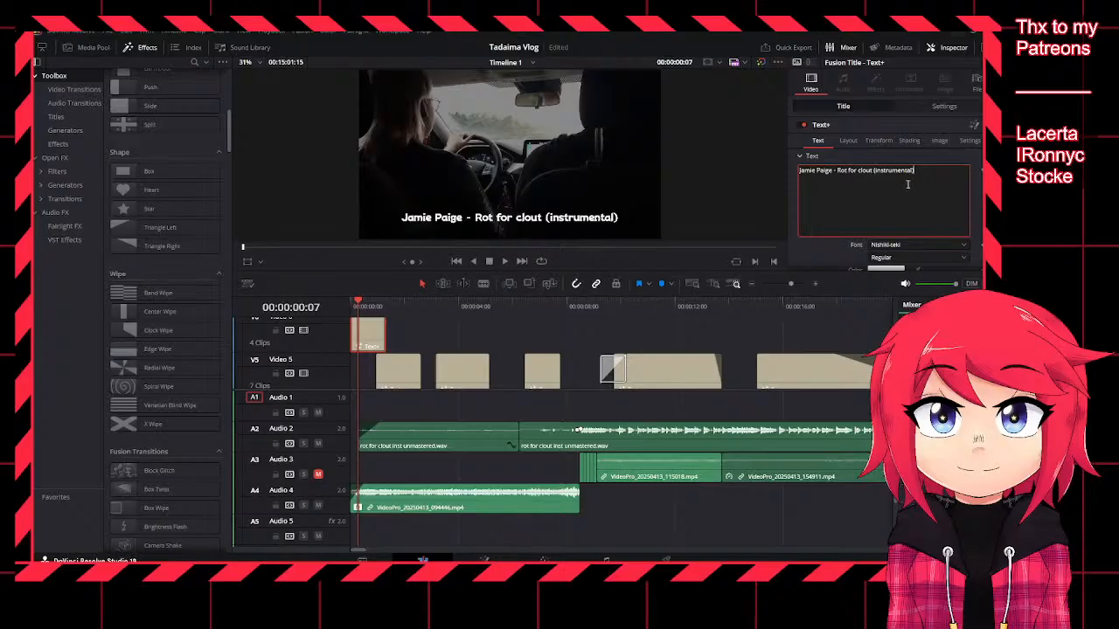
key("ctrl+a")
left_click(1002, 158)
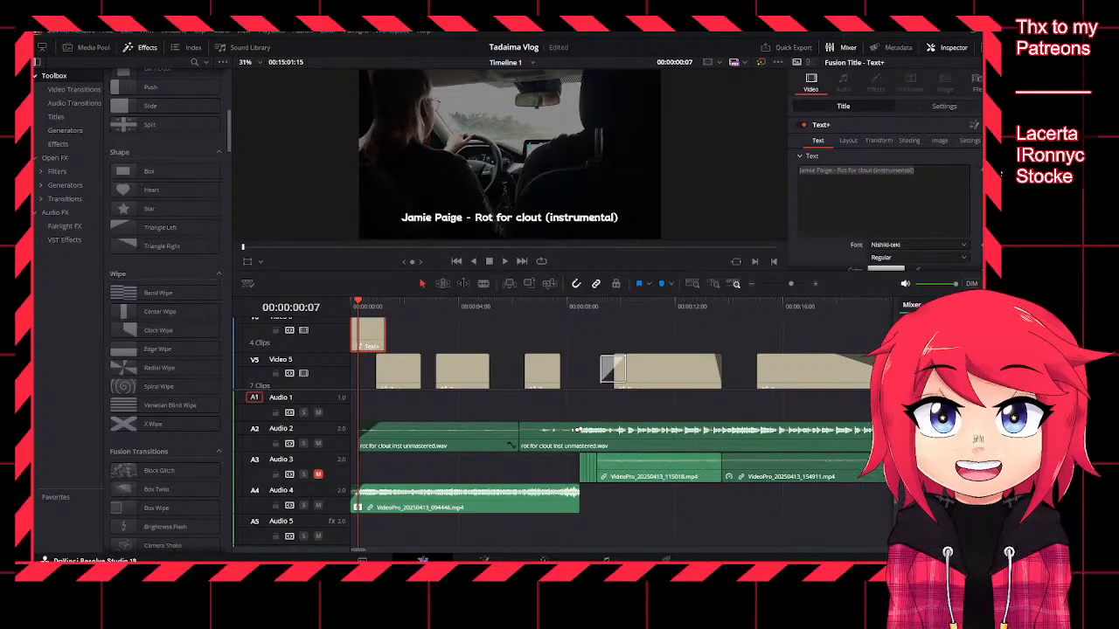
Step: Try the right and left horizontal anchors on the music credit and set its H Anchor to 0.35
scroll(883, 193, "down", 4)
scroll(874, 201, "down", 2)
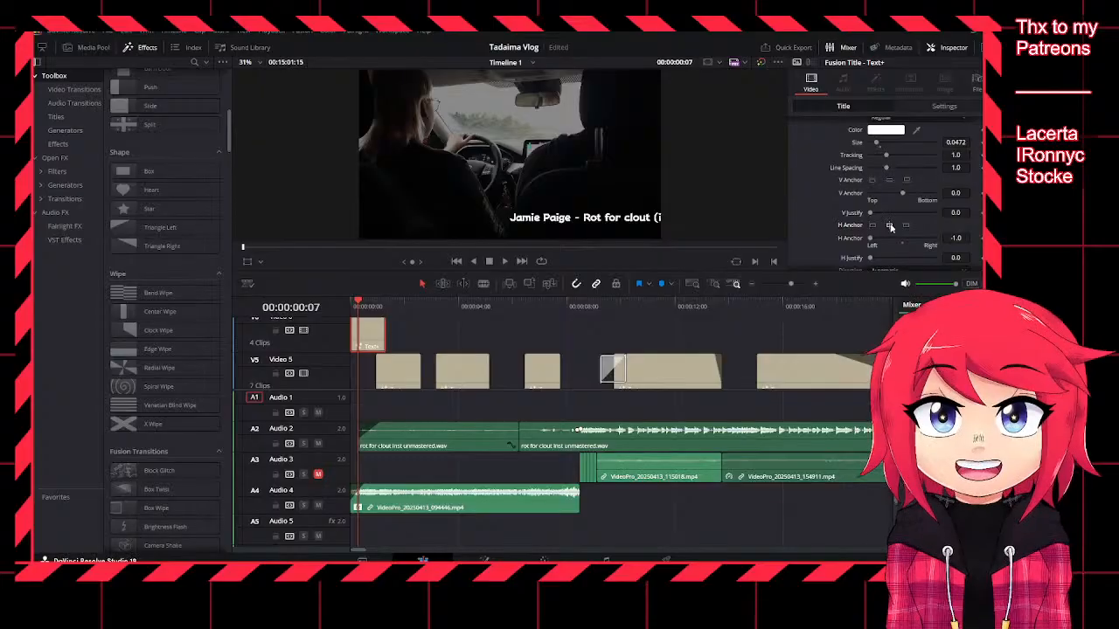
left_click(906, 225)
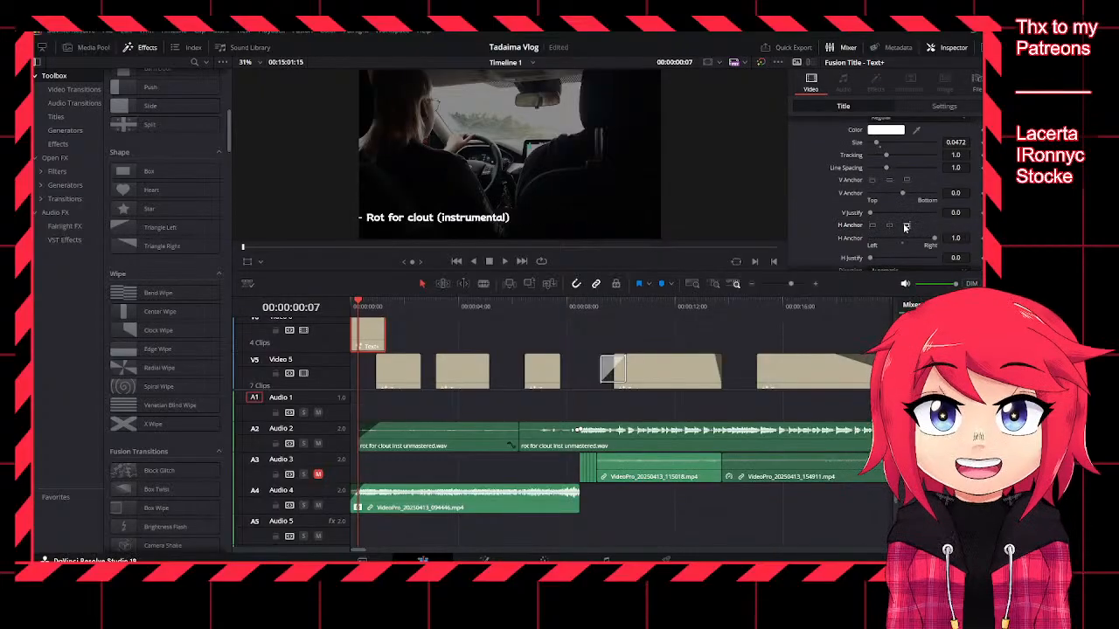
left_click(872, 225)
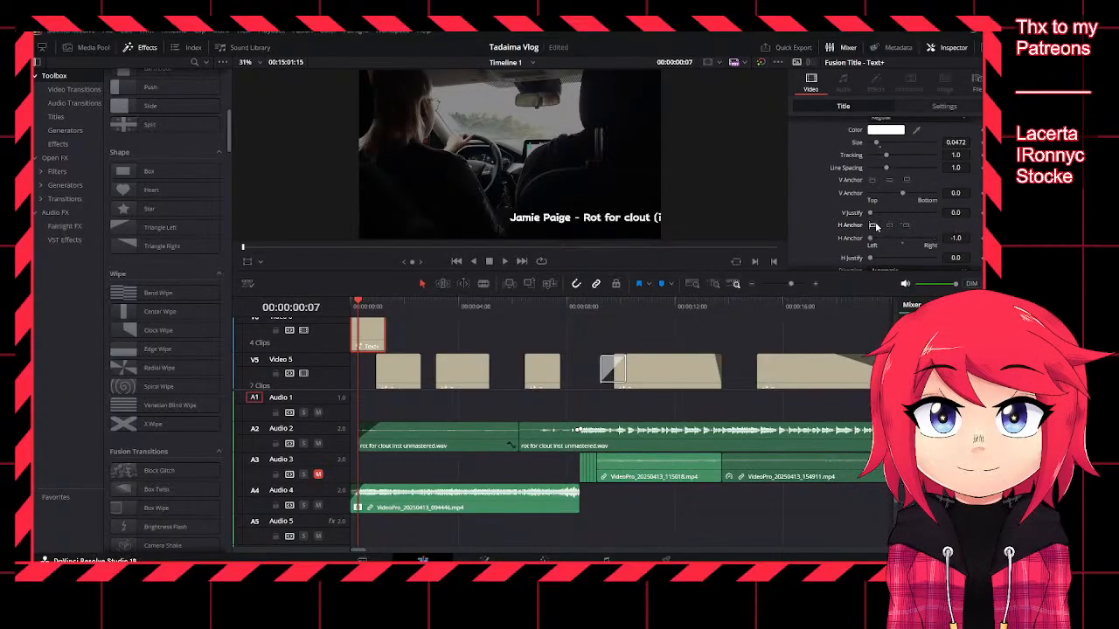
left_click_drag(874, 237, 918, 246)
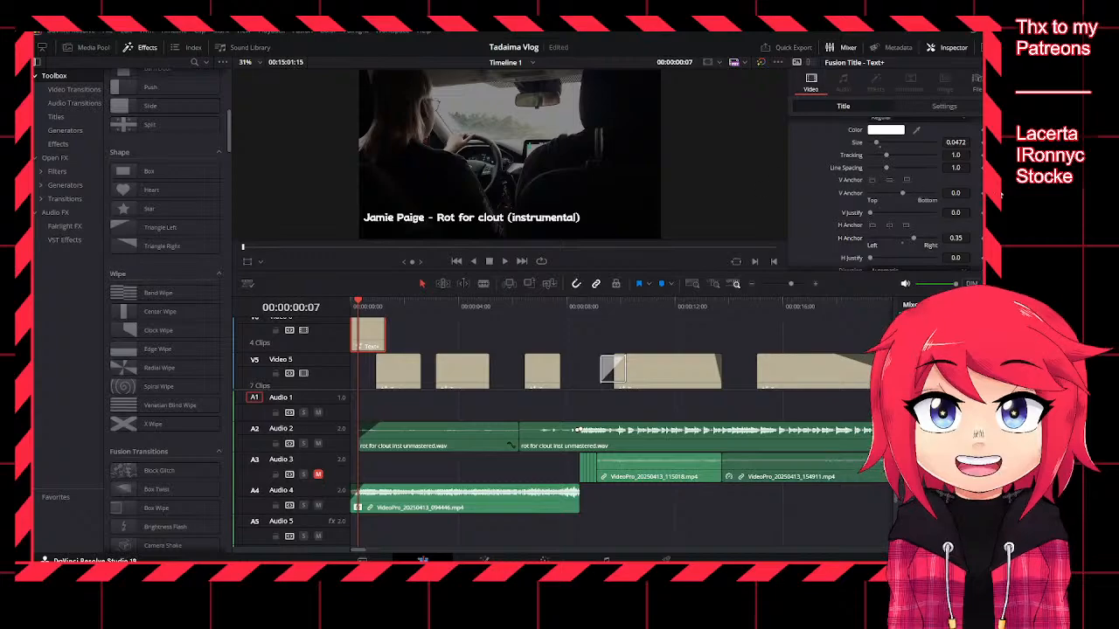
scroll(883, 192, "down", 4)
scroll(883, 193, "up", 5)
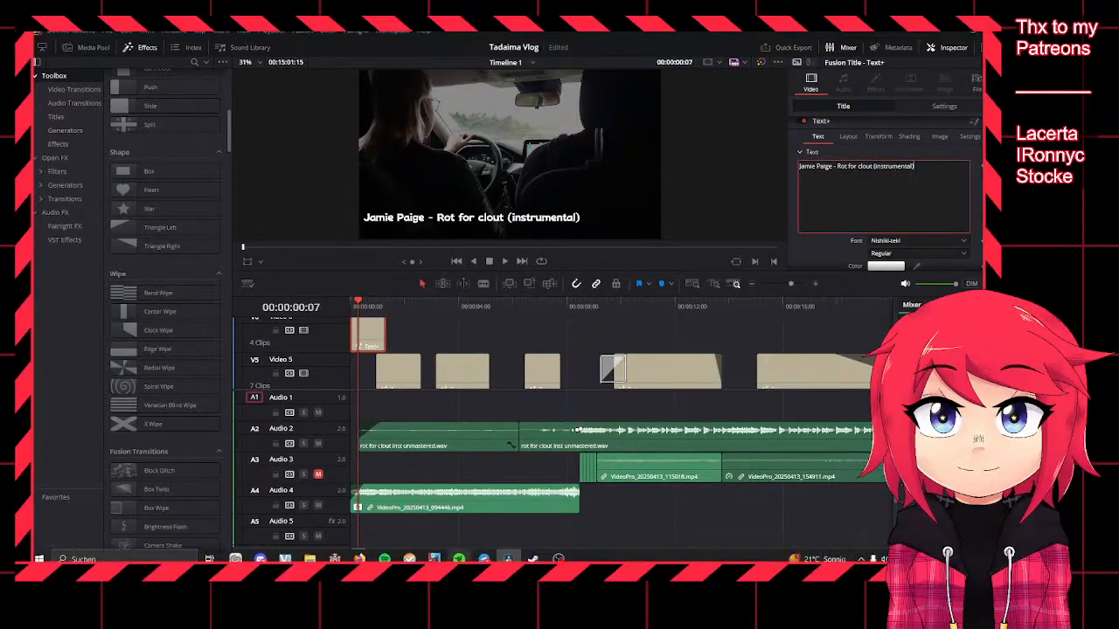
mouse_move(359, 558)
left_click(342, 515)
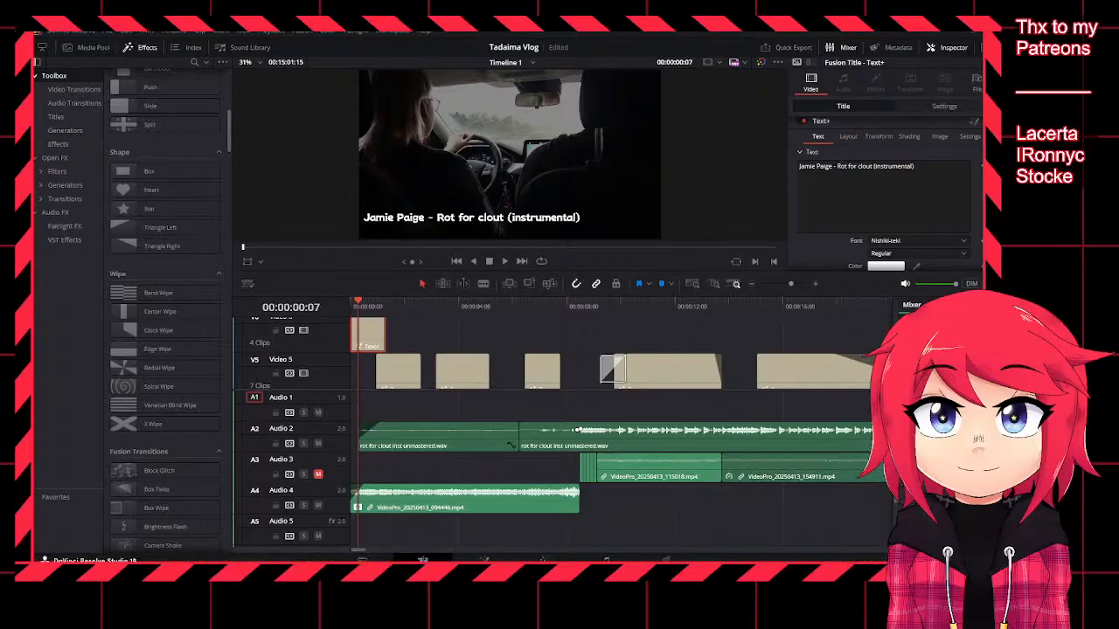
left_click(914, 174)
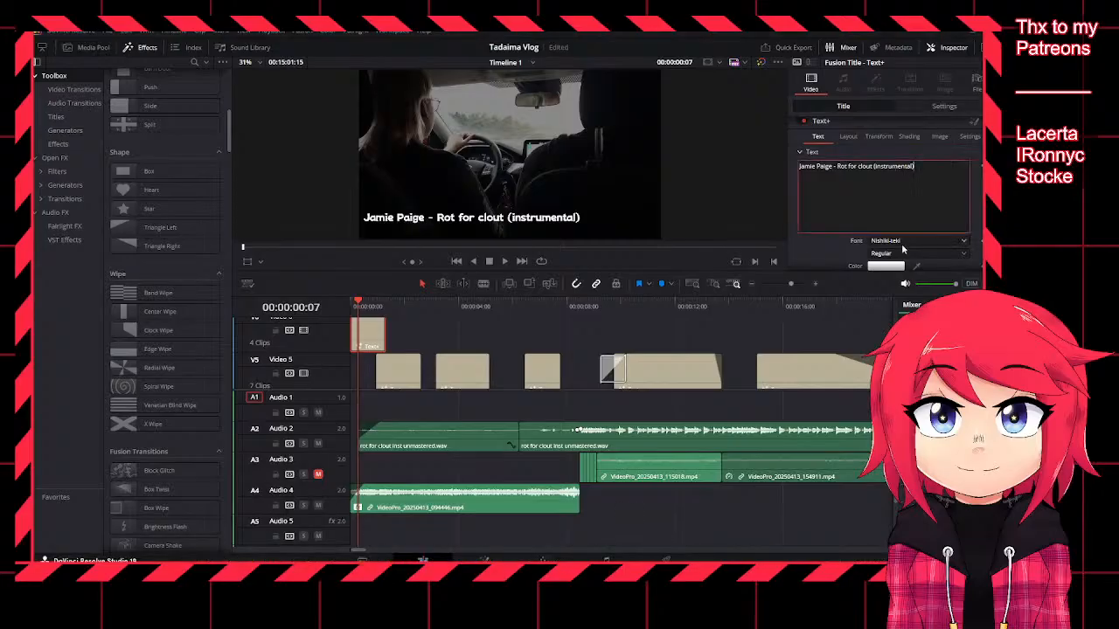
Step: Check the credit against the first subtitle and raise it to the top of the frame with Center Y 0.936
left_click(373, 312)
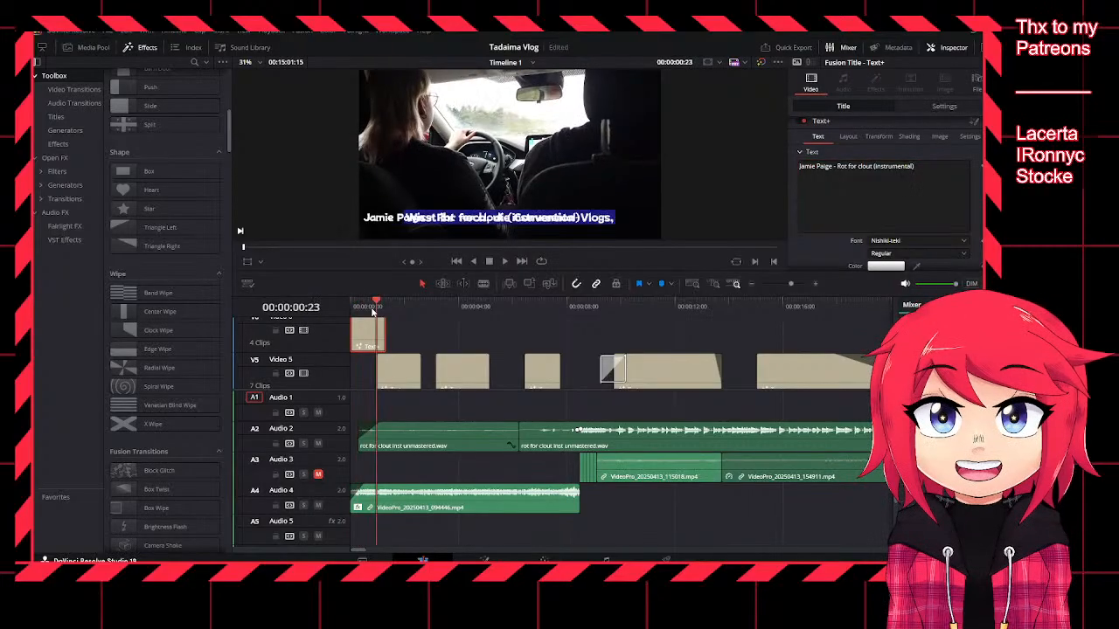
left_click(352, 308)
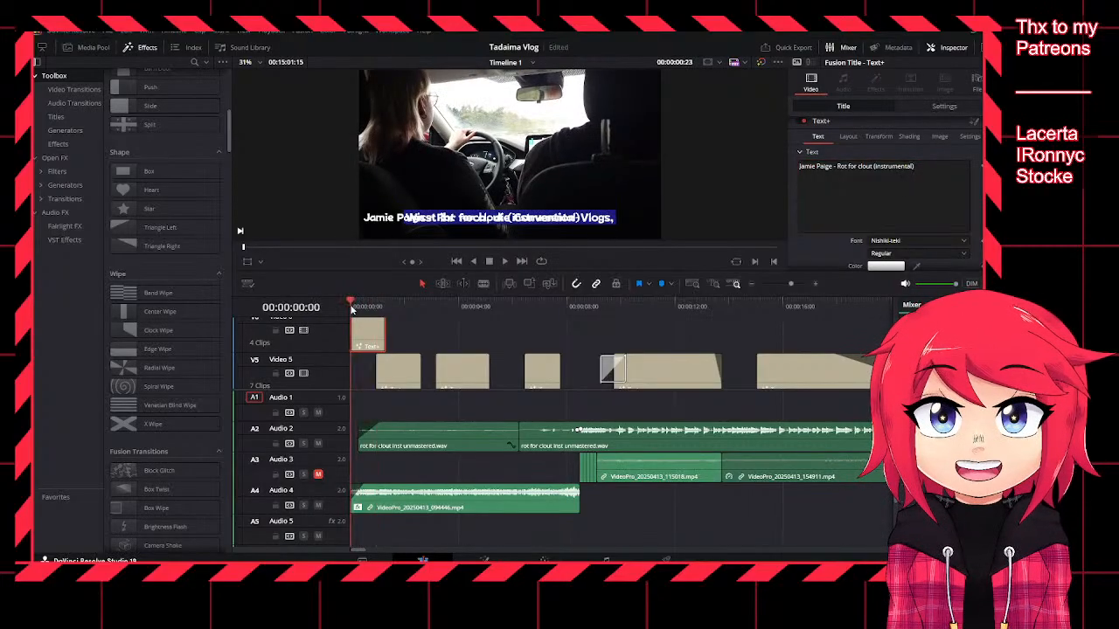
left_click(846, 138)
left_click_drag(953, 178, 992, 177)
left_click_drag(371, 306, 395, 308)
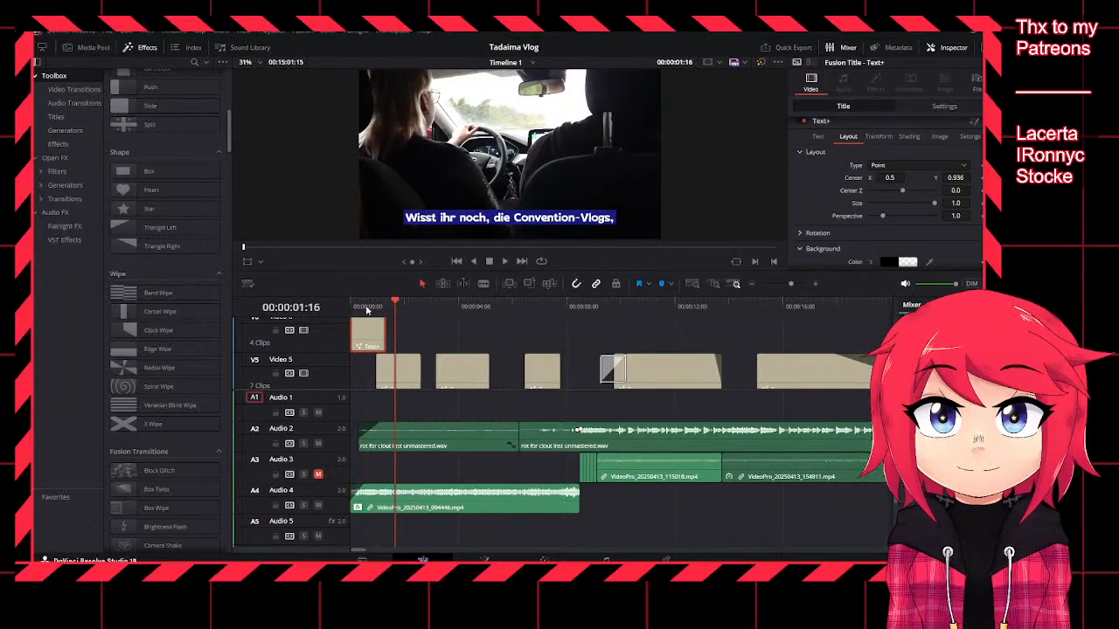
Step: Play the intro through to the Tadaima Vlog title and park the playhead on the music credit at 00:00:00:12
left_click(360, 307)
key("space")
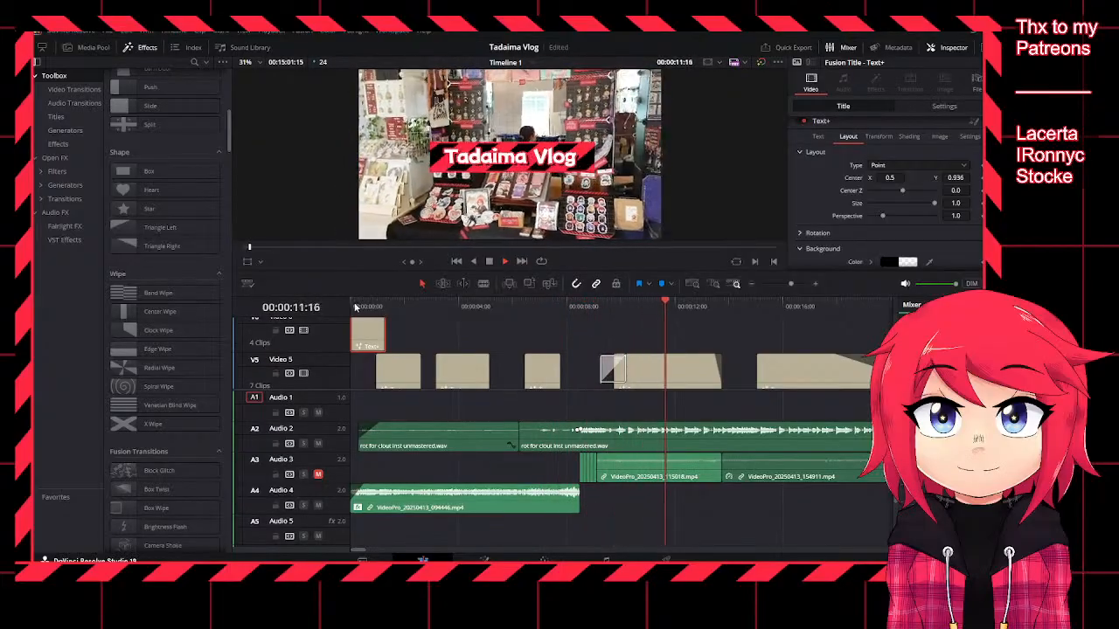
key("space")
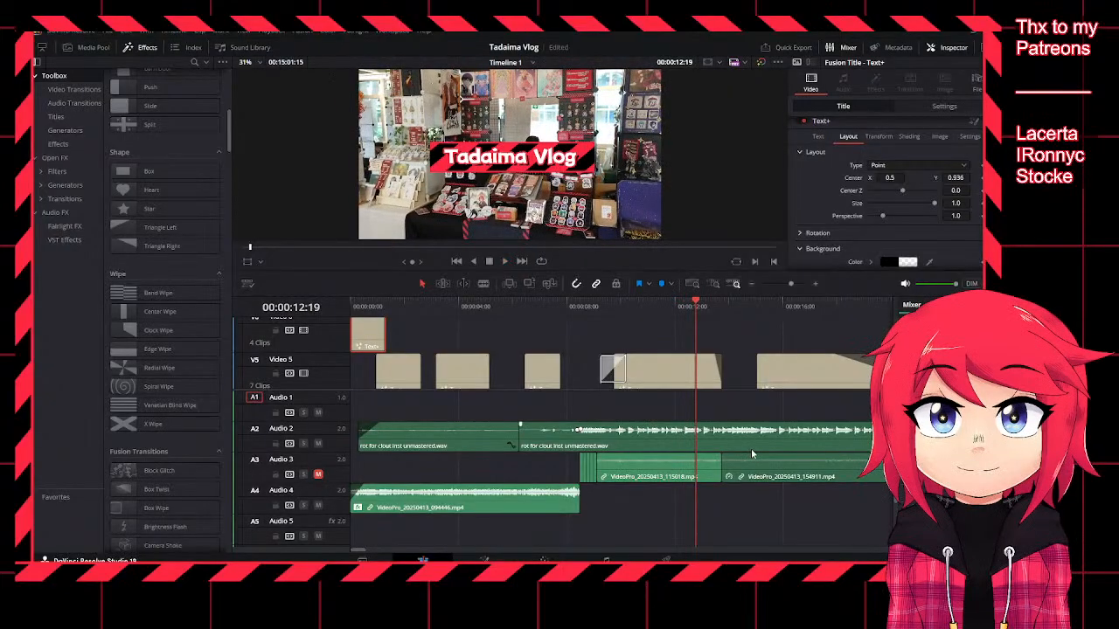
left_click(369, 306)
mouse_move(364, 308)
left_mouse_down()
mouse_move(398, 310)
mouse_move(364, 308)
left_mouse_up()
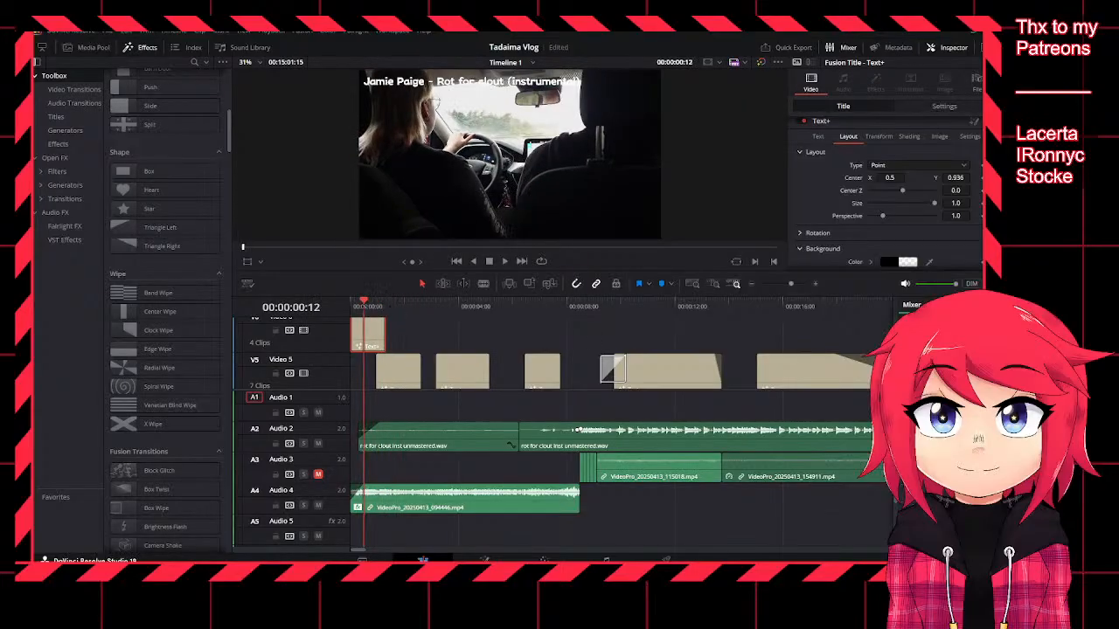
Step: Park the playhead at 00:00:00:18 to check the white music credit against the bright windscreen
scroll(612, 367, "up", 2)
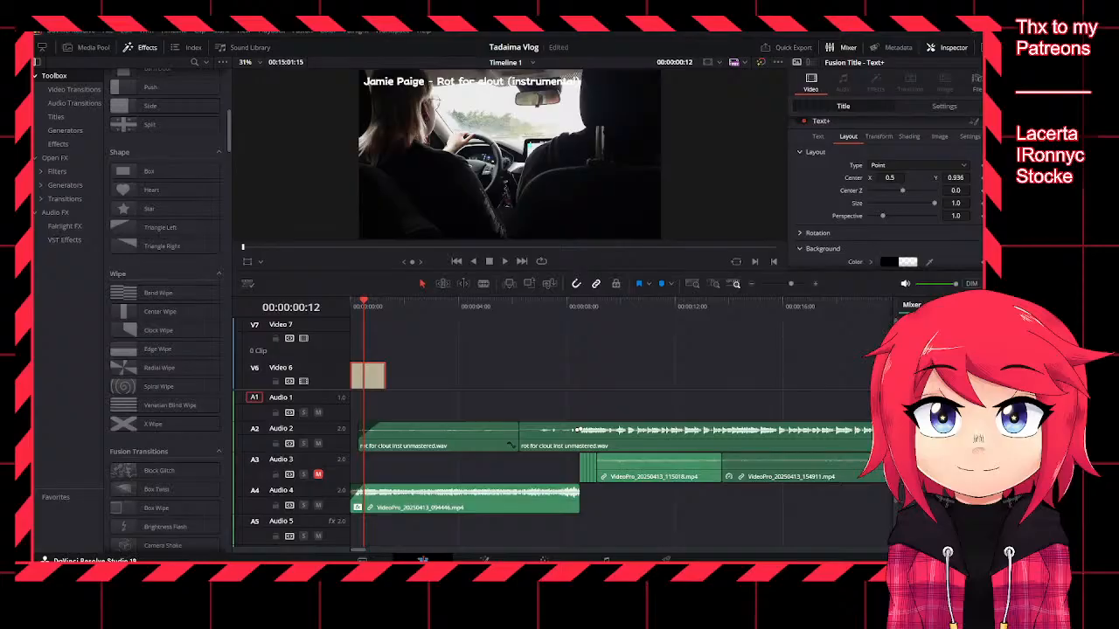
left_click(347, 306)
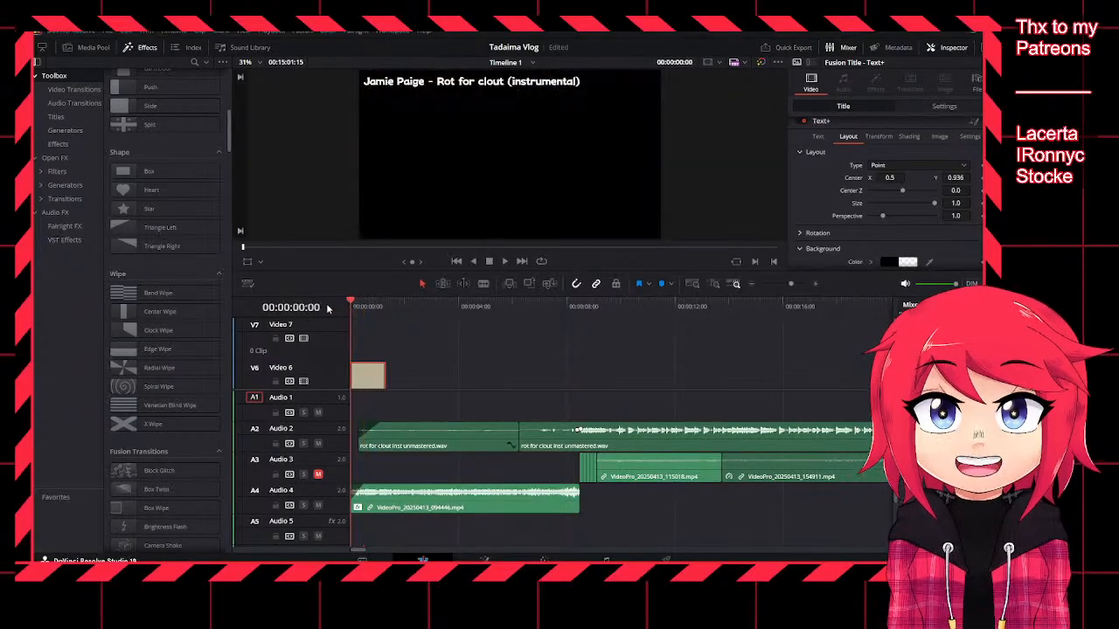
left_click(371, 313)
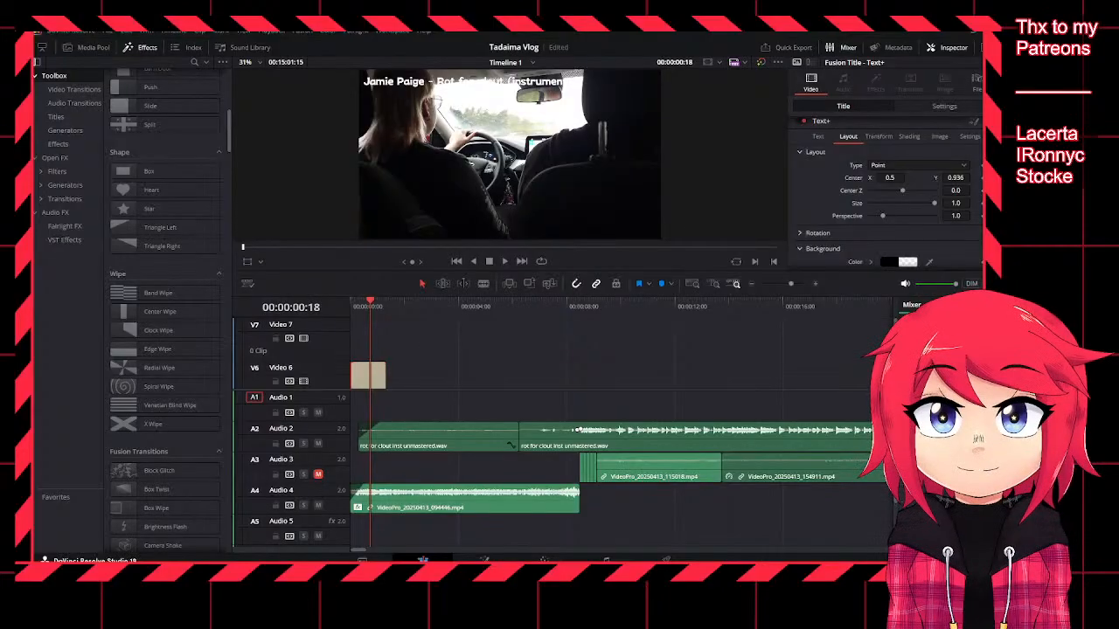
scroll(884, 194, "down", 3)
scroll(884, 194, "up", 3)
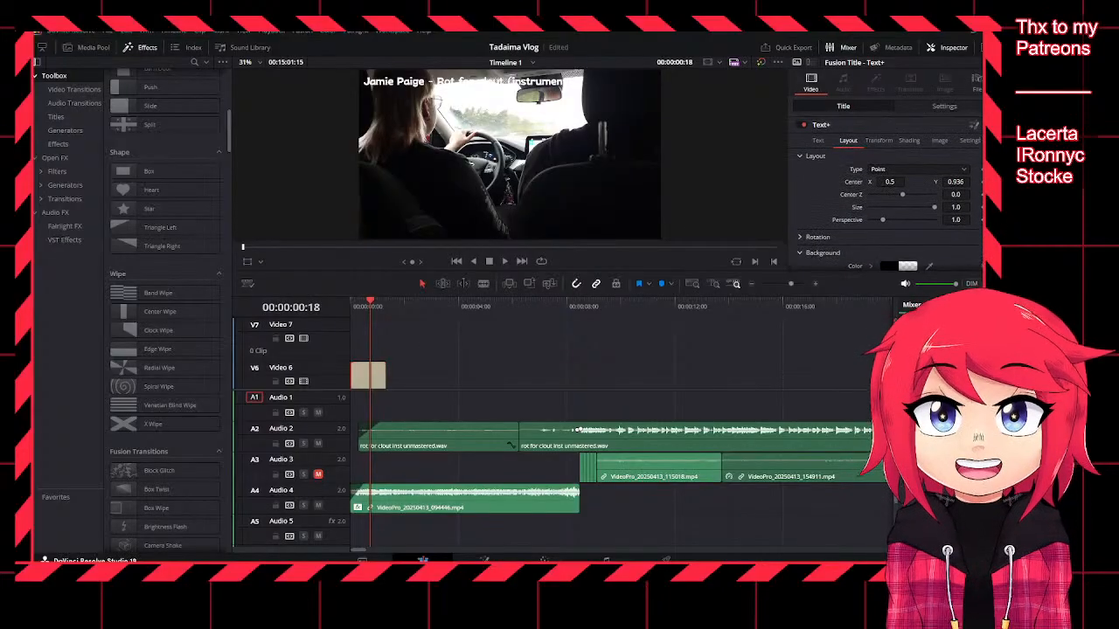
Step: Try the Red Outline shading element on the music credit, switch it off and enable the Black Shadow element instead
left_click(818, 140)
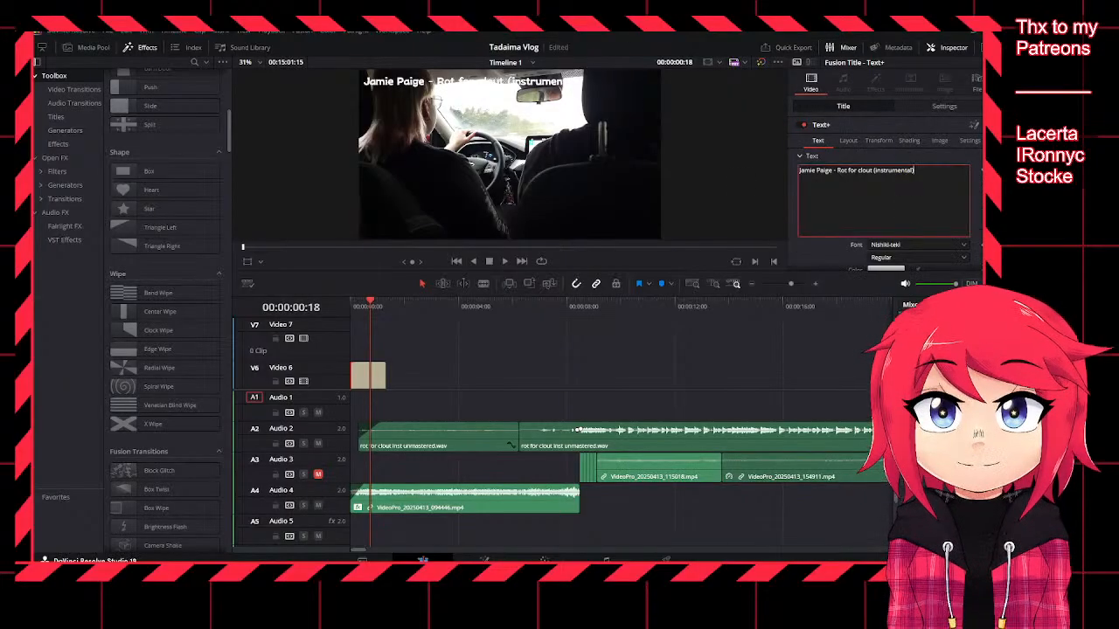
left_click(906, 140)
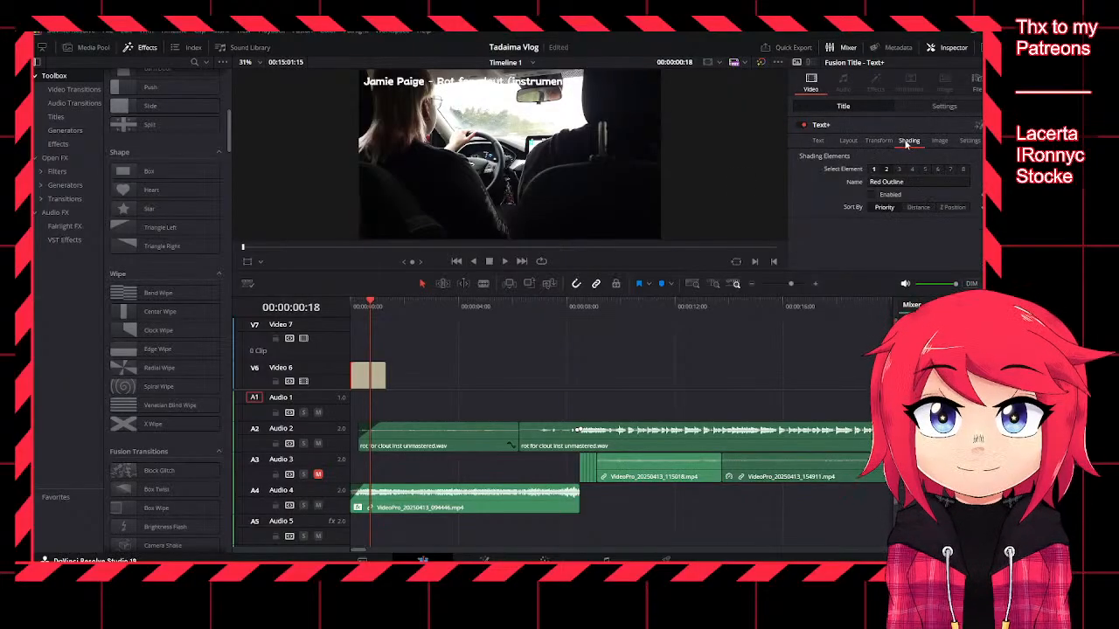
left_click(871, 195)
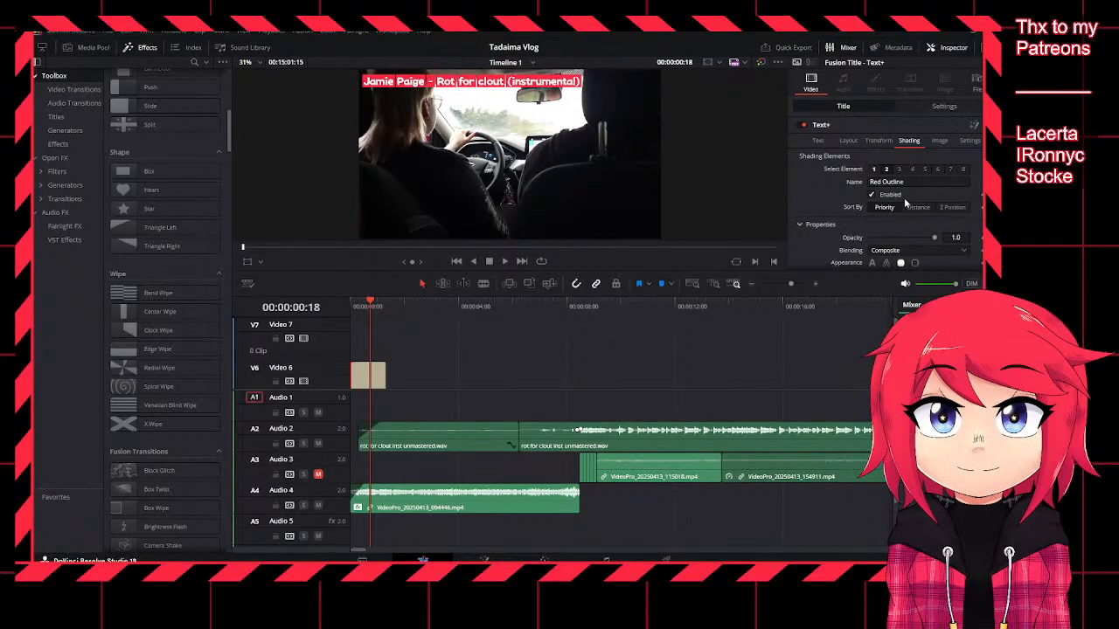
left_click(871, 195)
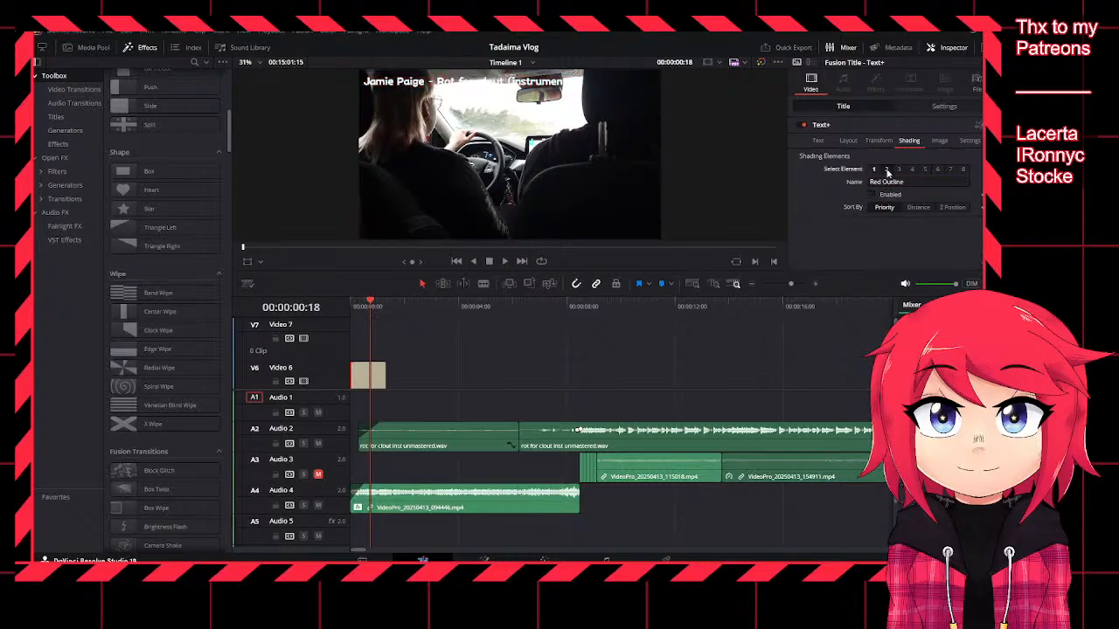
left_click(871, 195)
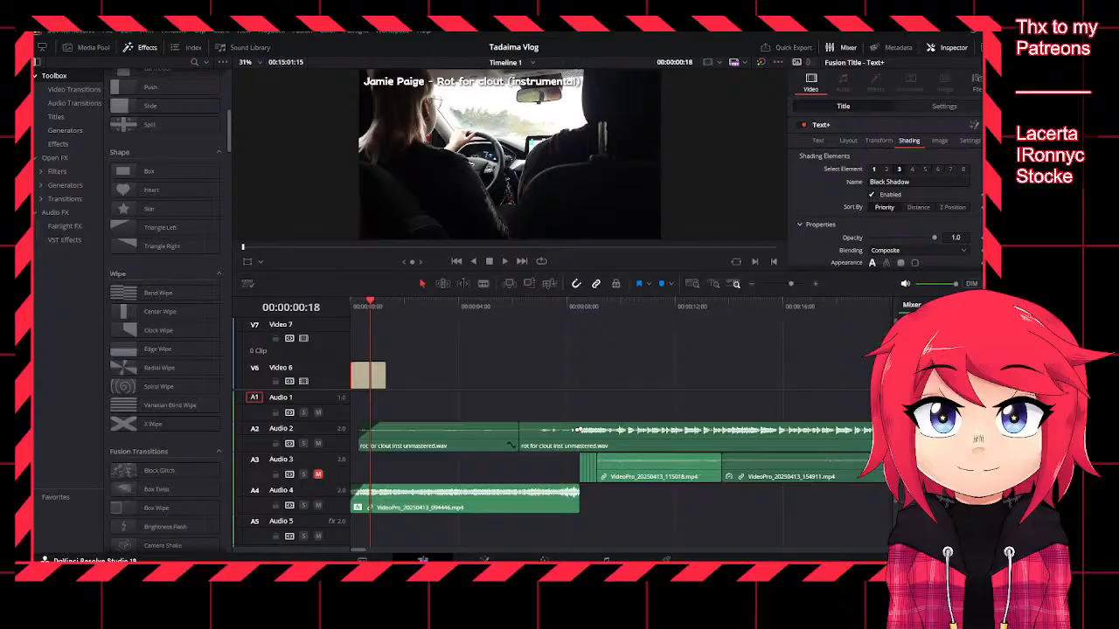
Step: Examine the Black Shadow element's appearance, color, softness and position settings
scroll(883, 192, "down", 5)
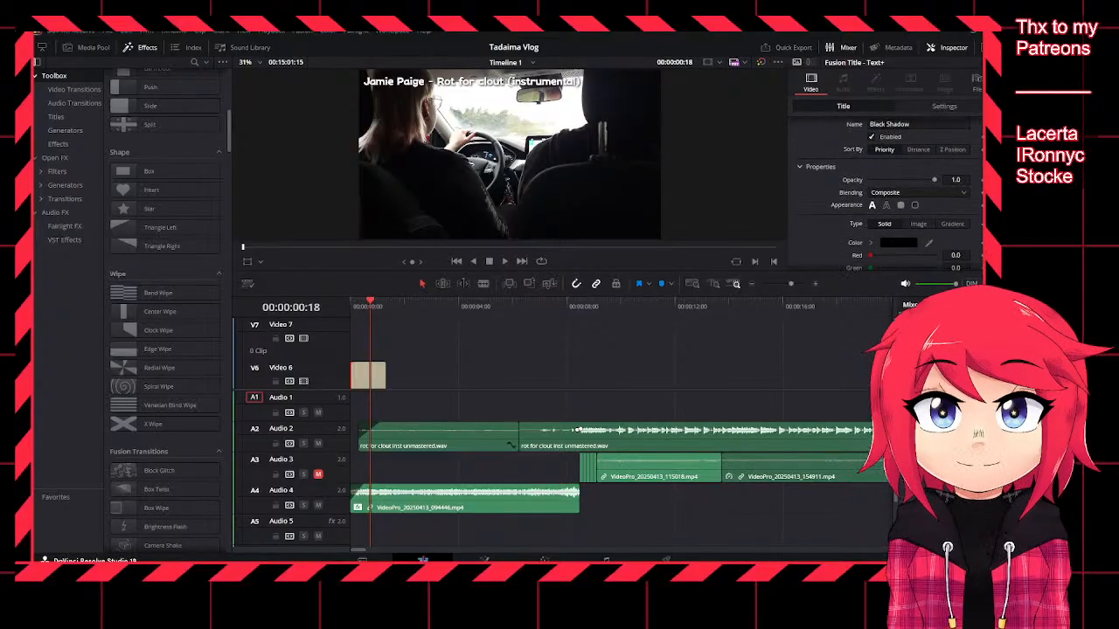
scroll(909, 192, "down", 5)
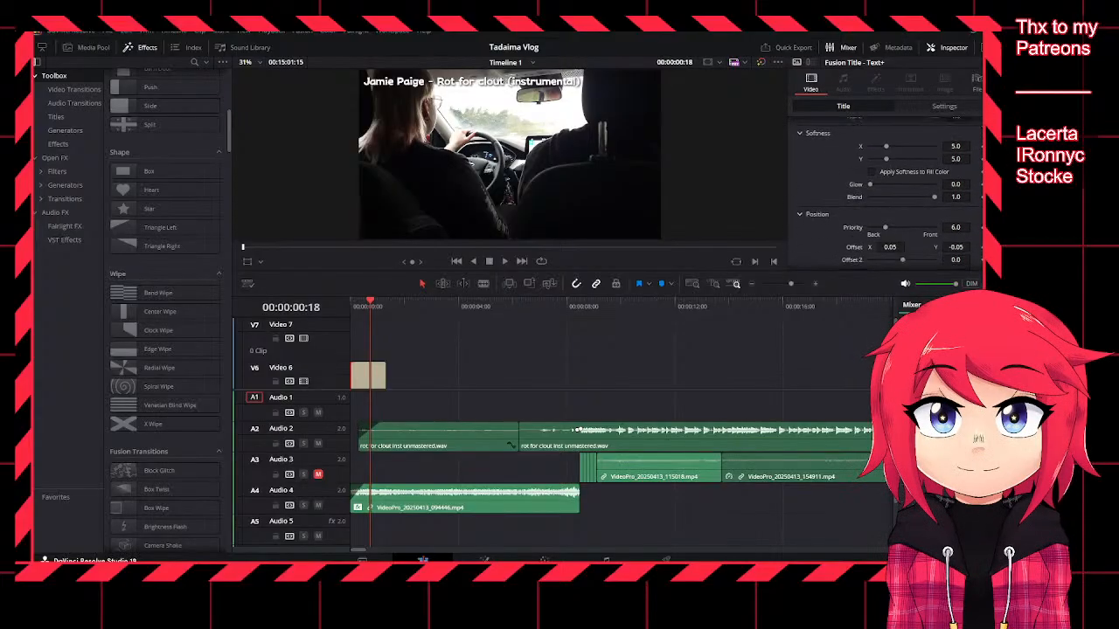
scroll(883, 192, "down", 3)
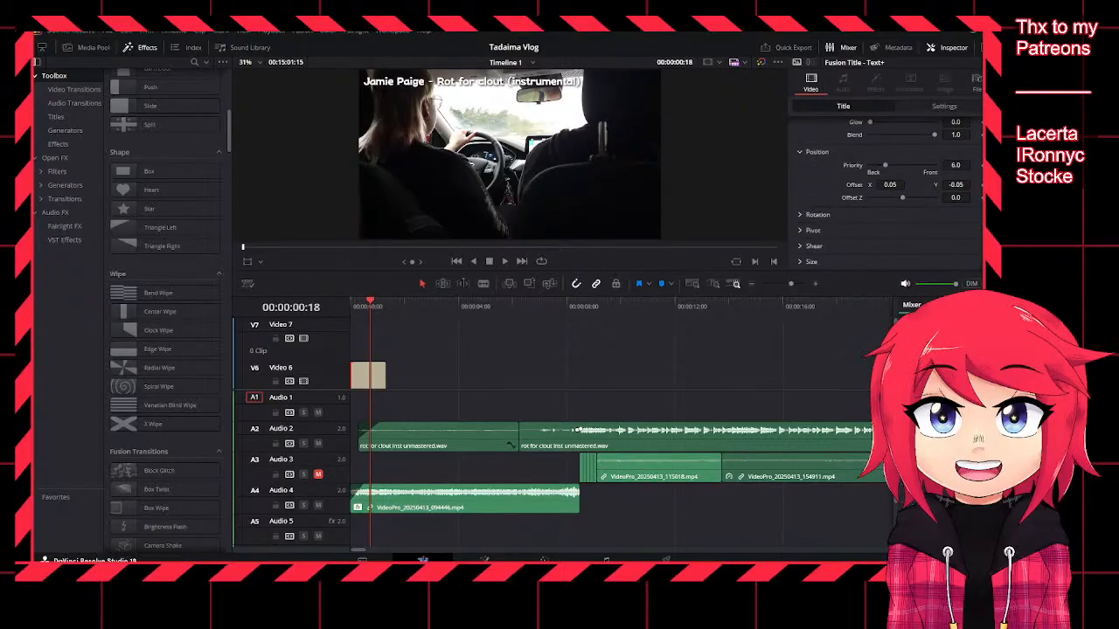
scroll(883, 192, "up", 13)
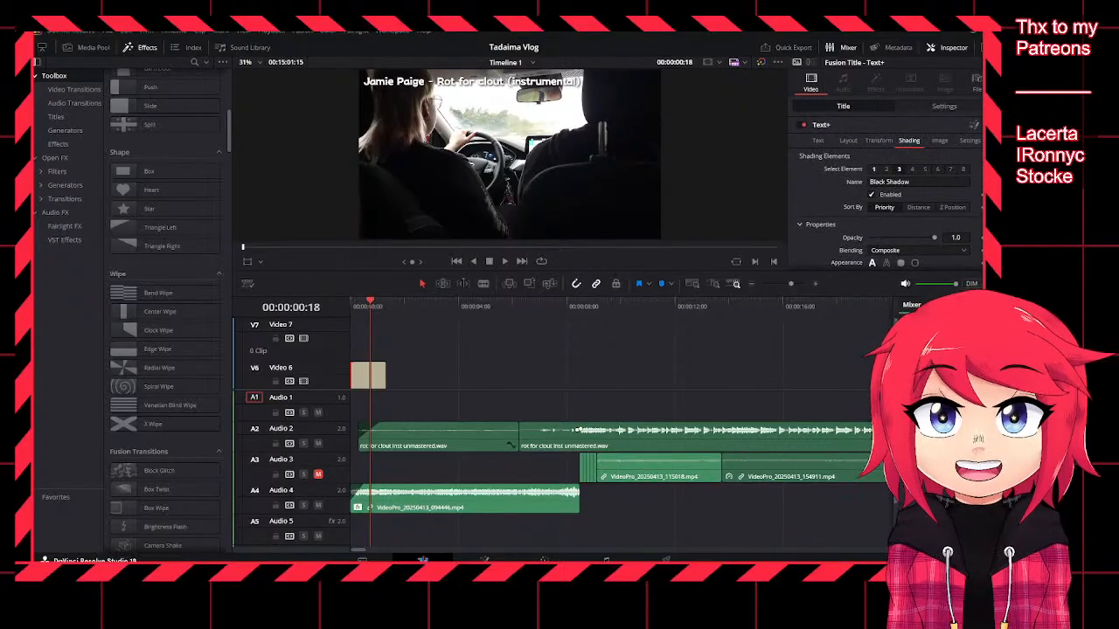
scroll(883, 192, "down", 10)
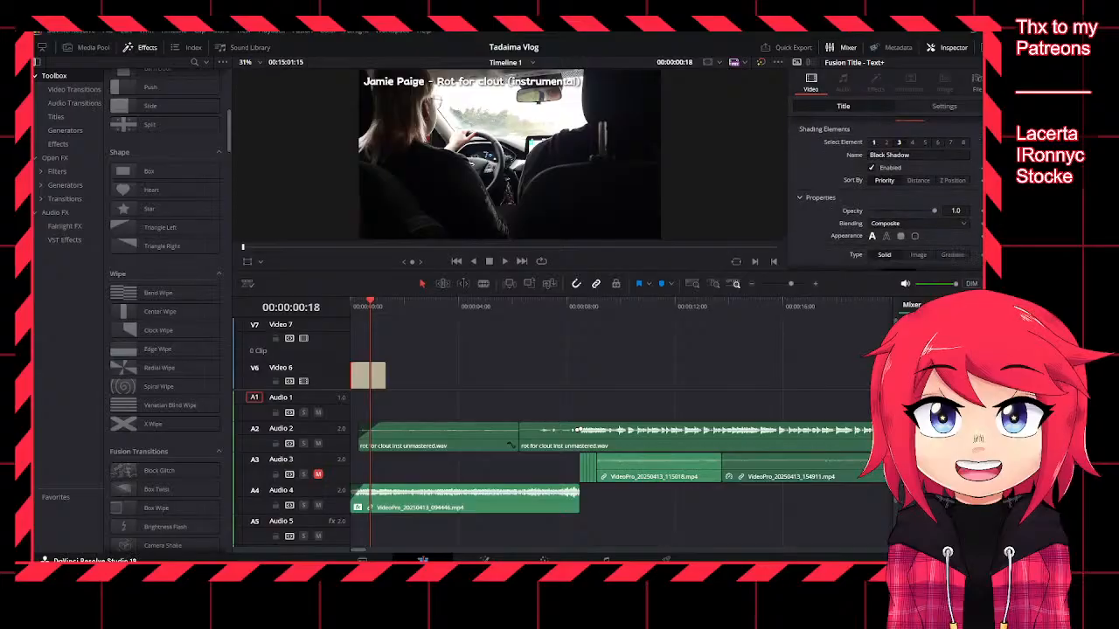
mouse_move(1002, 282)
left_mouse_down()
mouse_move(1001, 244)
mouse_move(1002, 282)
left_mouse_up()
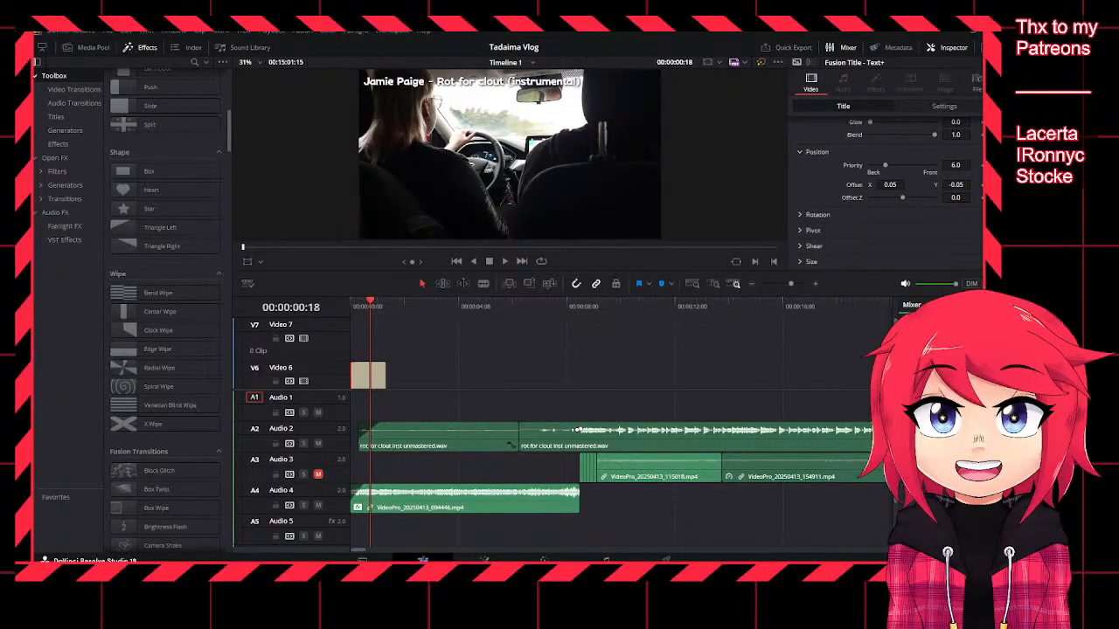
scroll(975, 159, "up", 5)
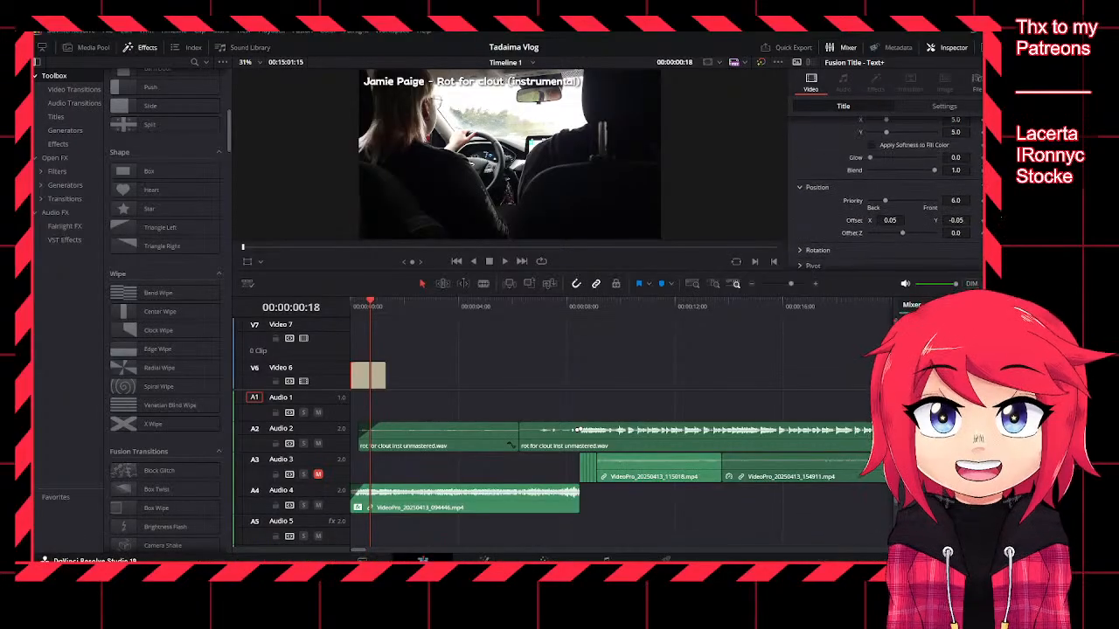
scroll(975, 158, "down", 5)
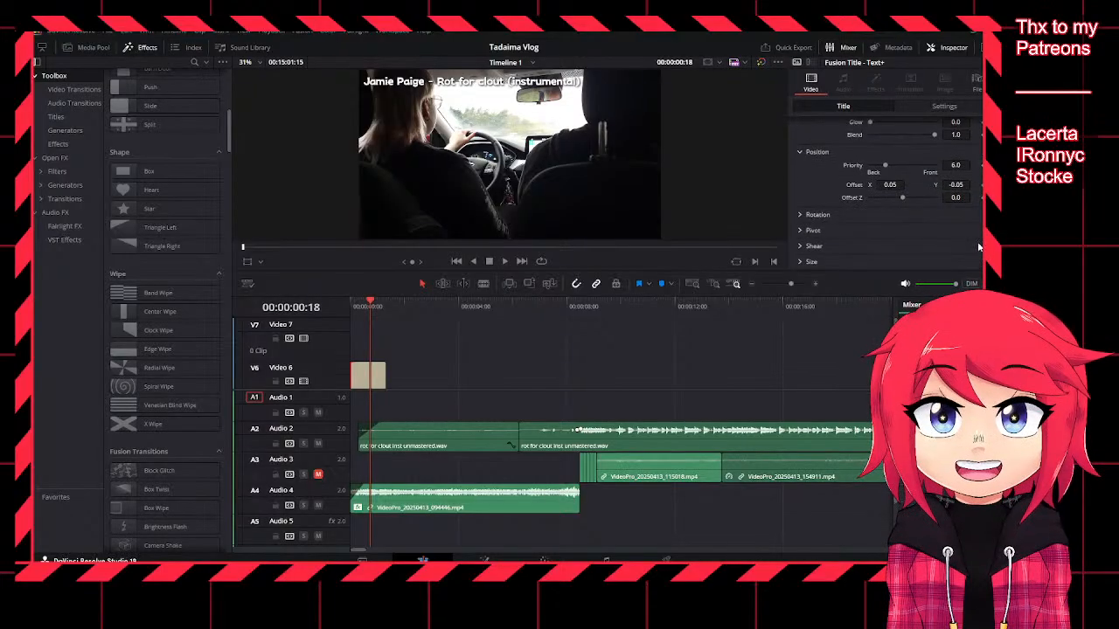
scroll(980, 235, "up", 4)
scroll(973, 175, "up", 3)
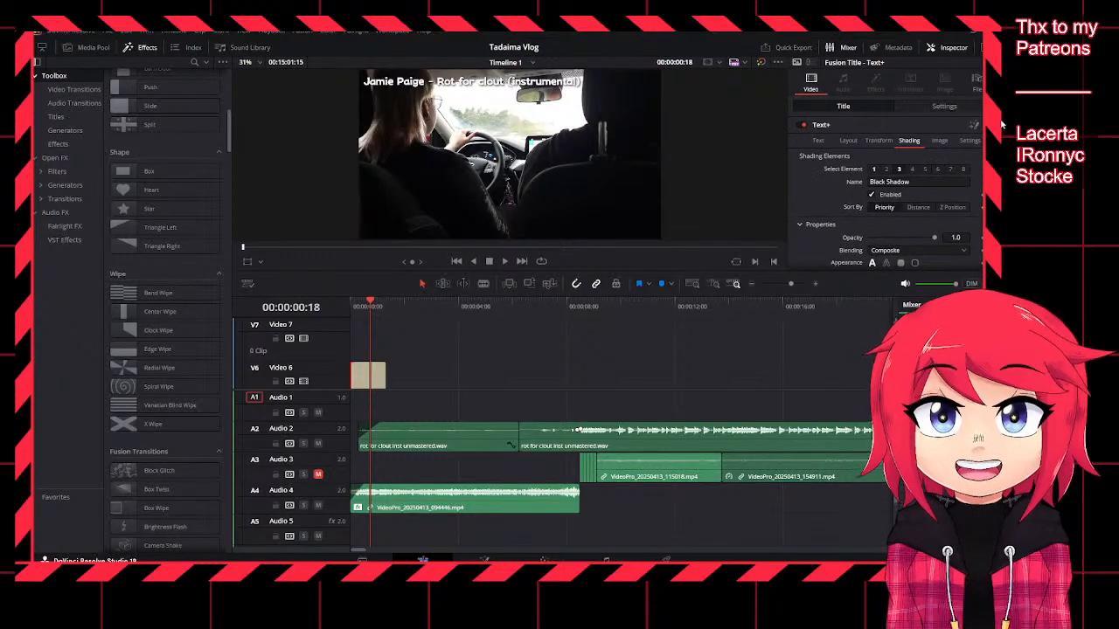
scroll(1003, 140, "down", 2)
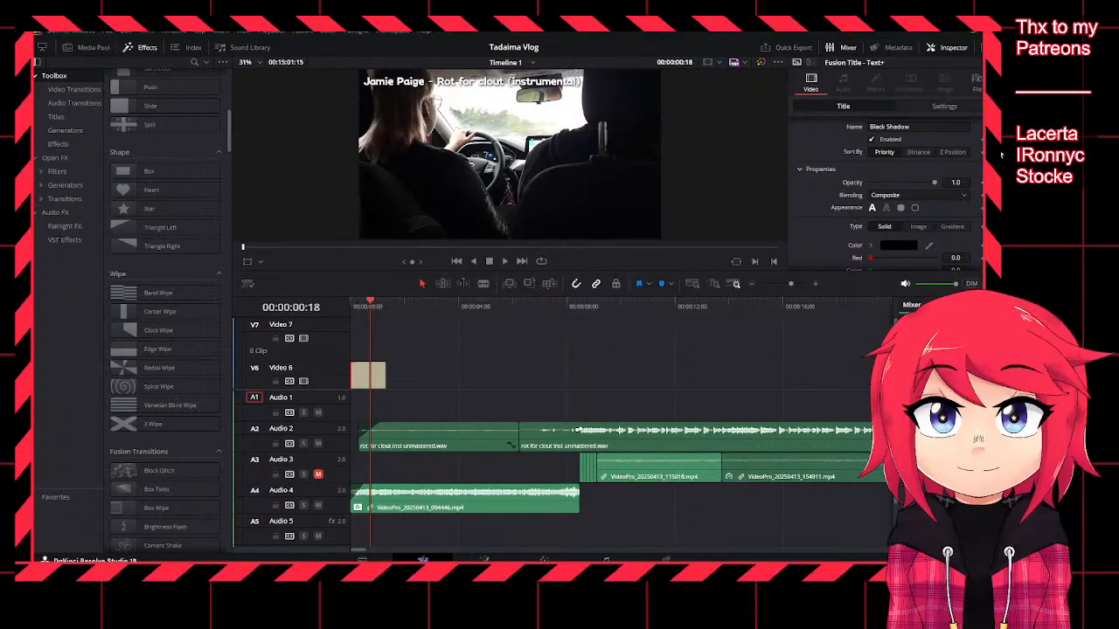
scroll(1002, 155, "down", 8)
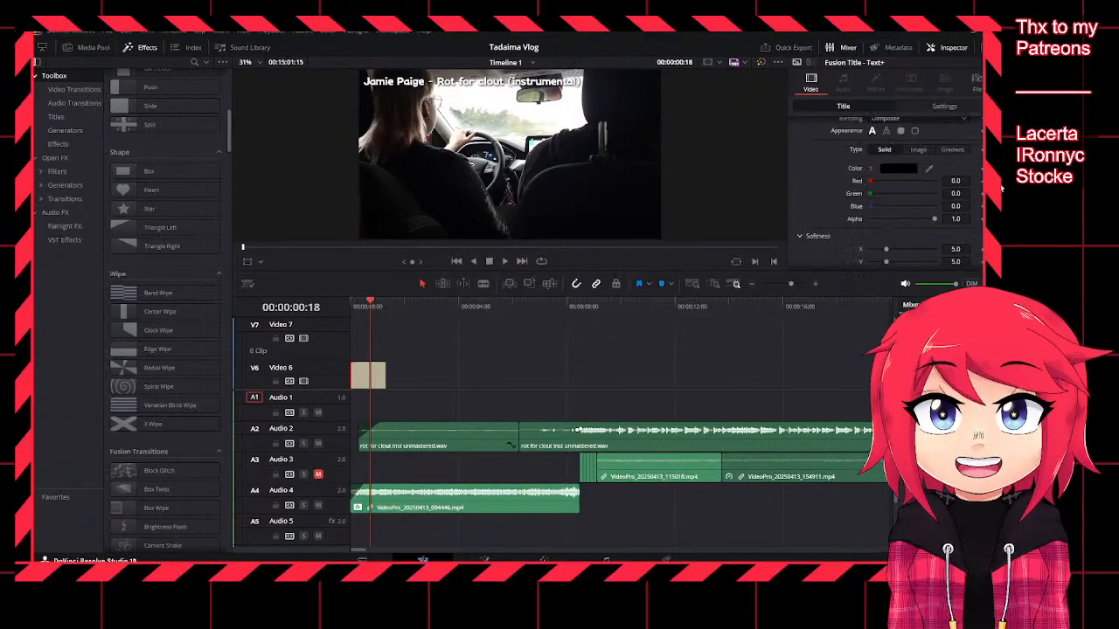
scroll(889, 194, "up", 8)
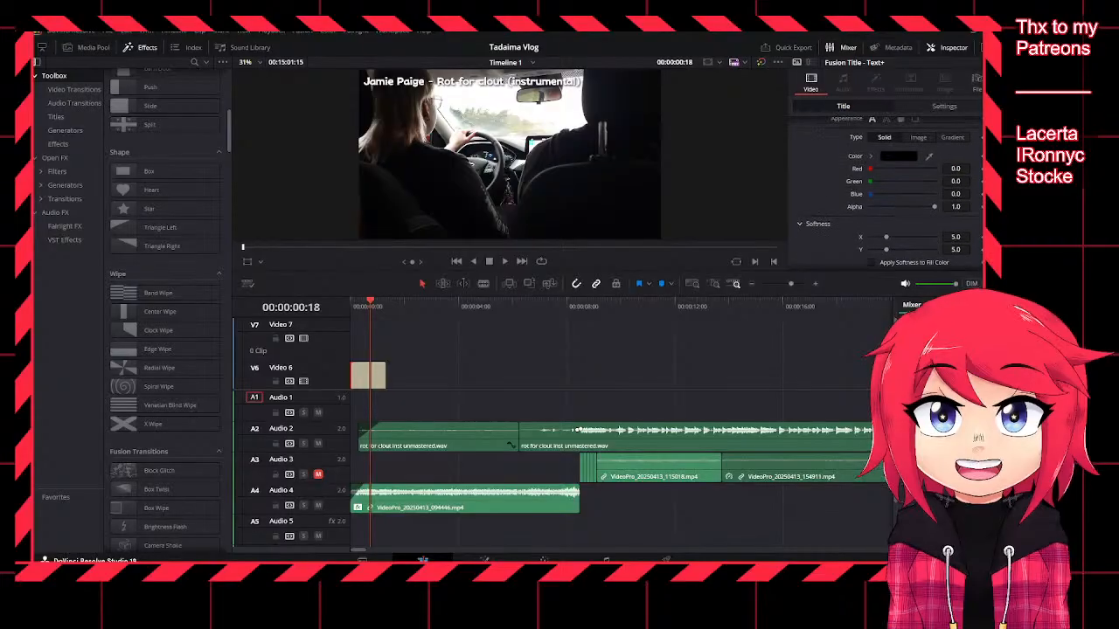
scroll(889, 193, "up", 1)
scroll(888, 193, "down", 3)
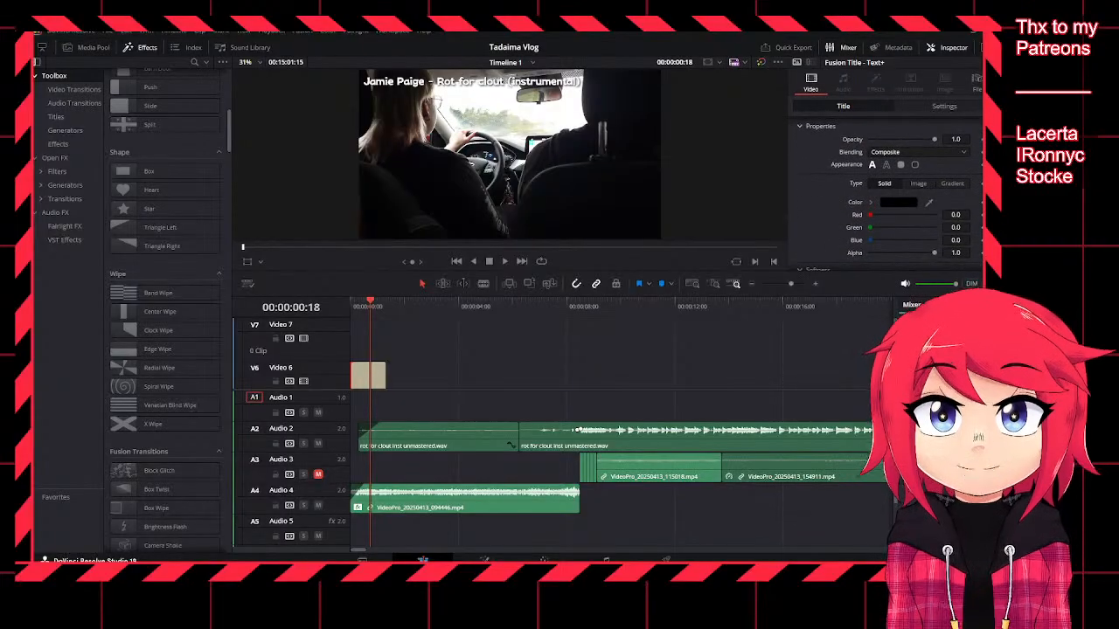
Step: Set the Black Shadow's softness to 2.99 for both X and Y
scroll(953, 230, "down", 8)
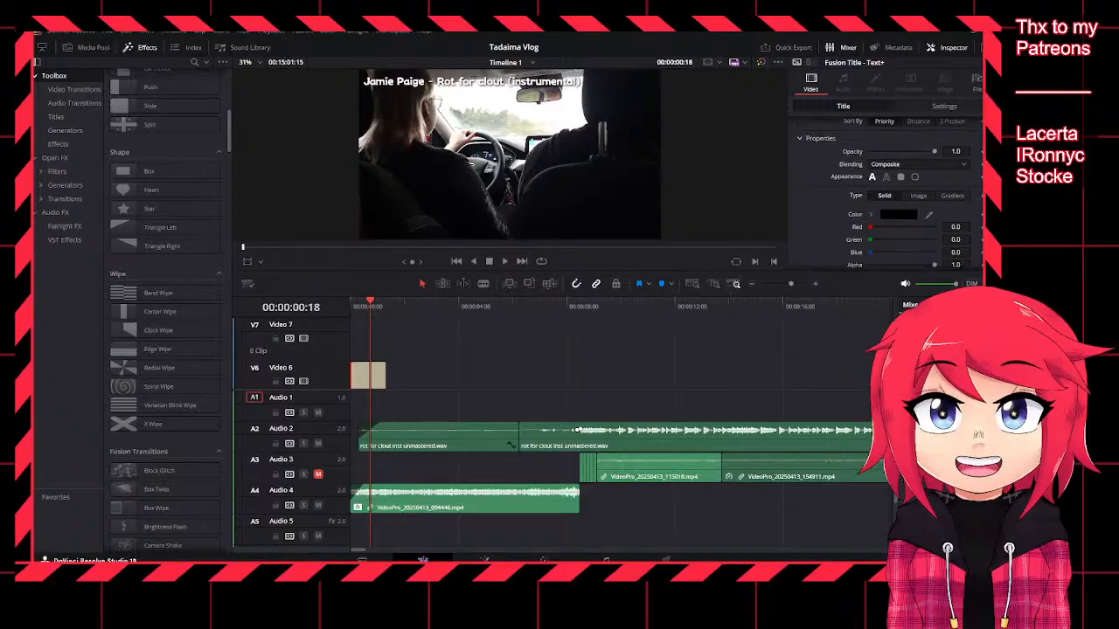
scroll(953, 230, "down", 1)
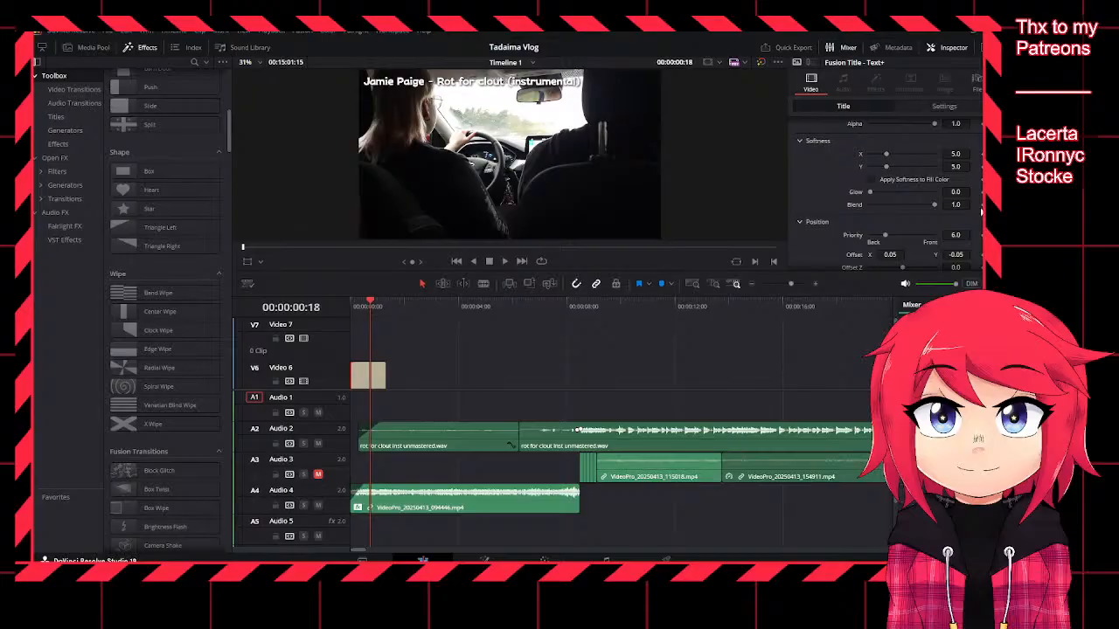
scroll(980, 210, "up", 1)
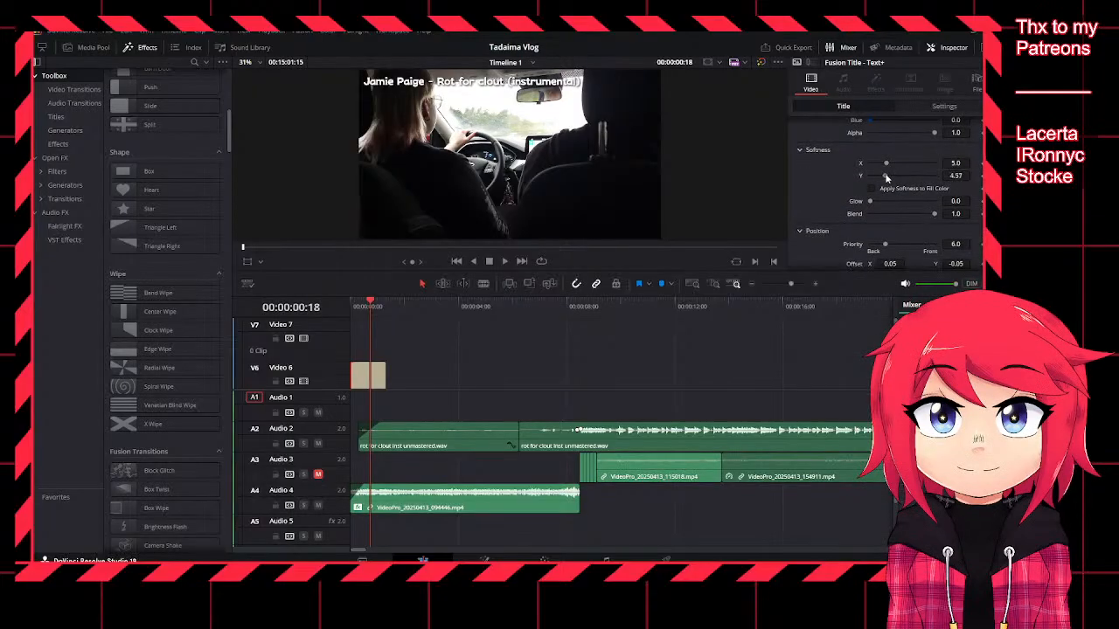
left_click_drag(882, 178, 885, 166)
Step: Move the music credit so it starts with the music clip at 00:00:00:07, and play the opening from the beginning
left_click_drag(372, 306, 329, 306)
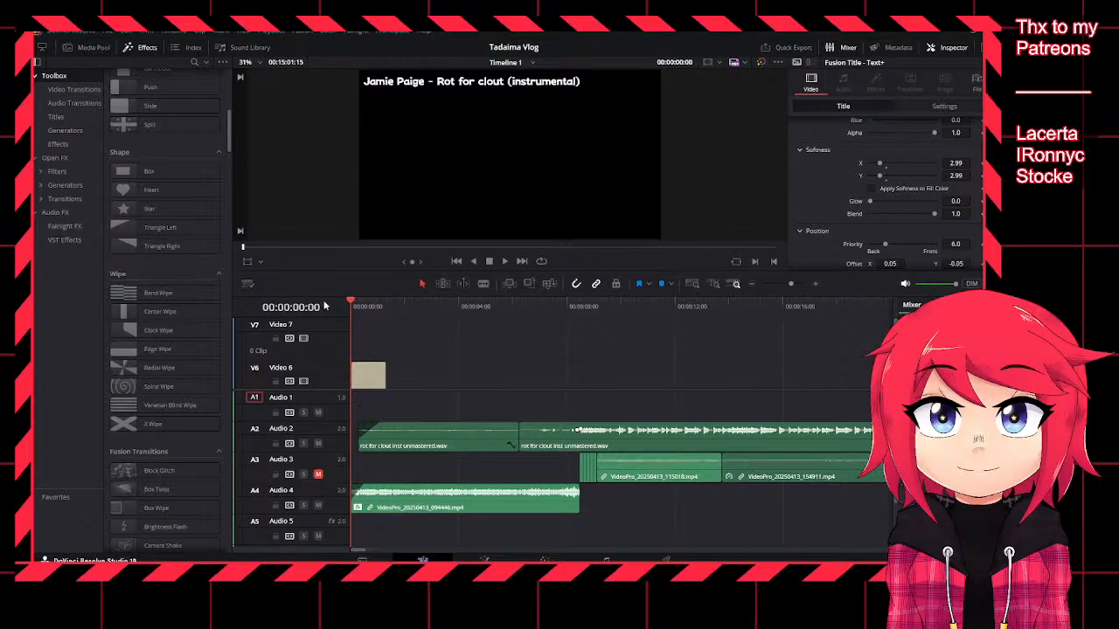
left_click_drag(367, 378, 375, 377)
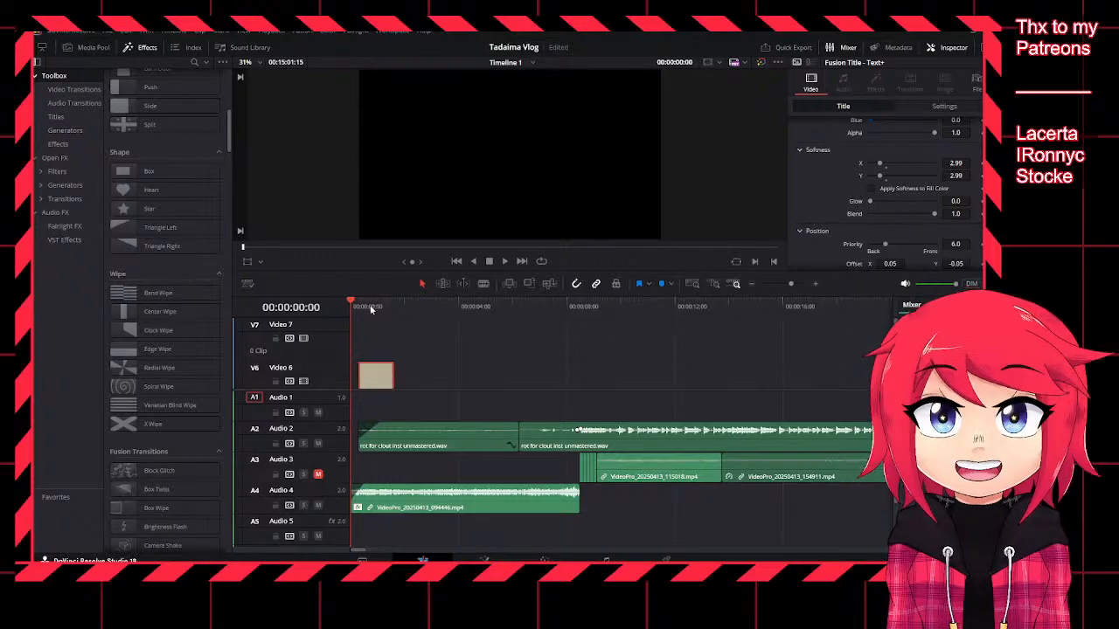
key("space")
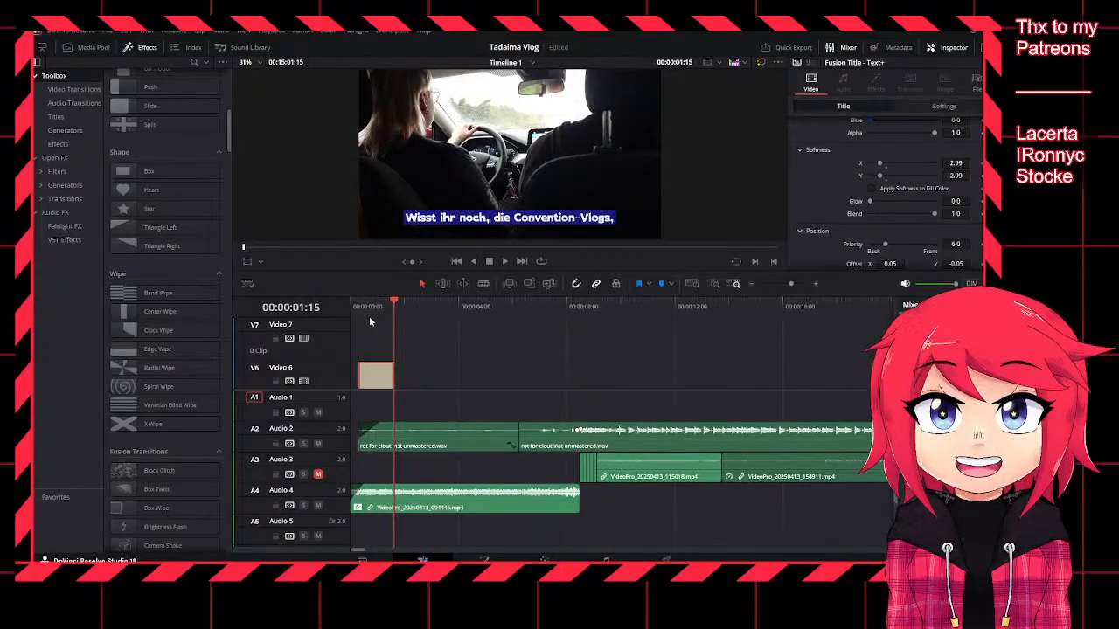
key("Up")
Step: Add a 16-frame Slide Down video transition to the start of the music credit and play it back
left_click(89, 93)
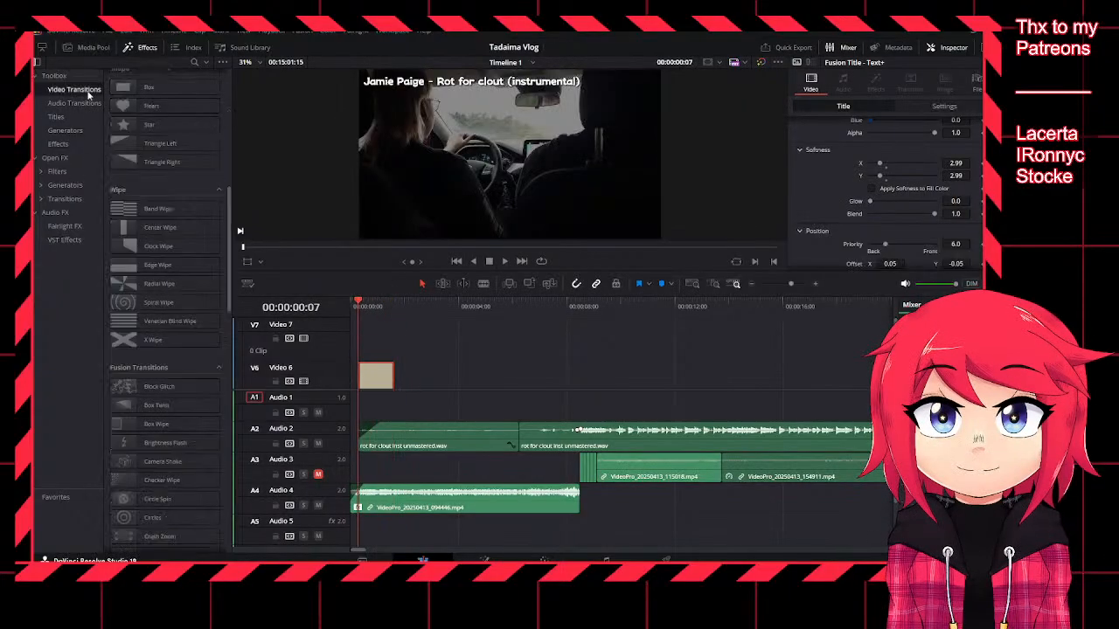
left_click(160, 143)
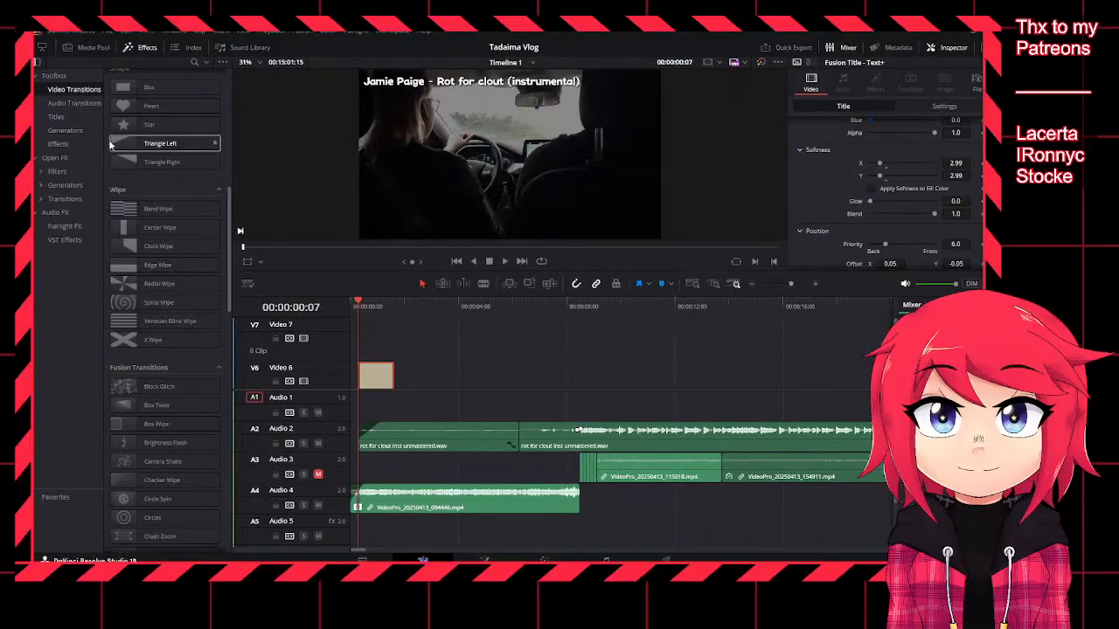
scroll(209, 249, "down", 10)
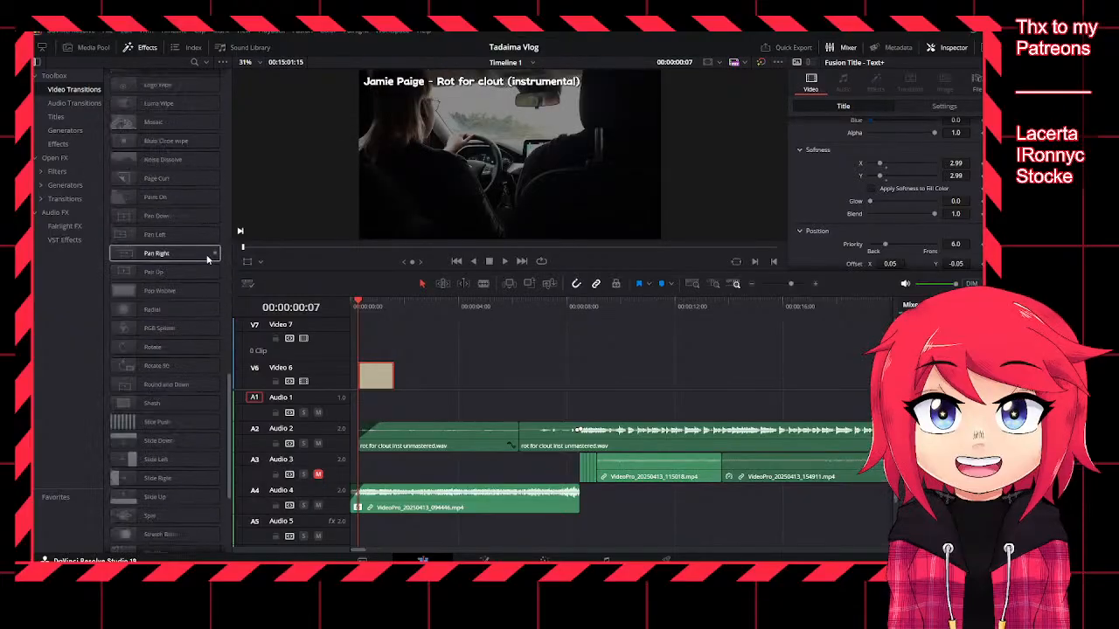
scroll(180, 255, "down", 5)
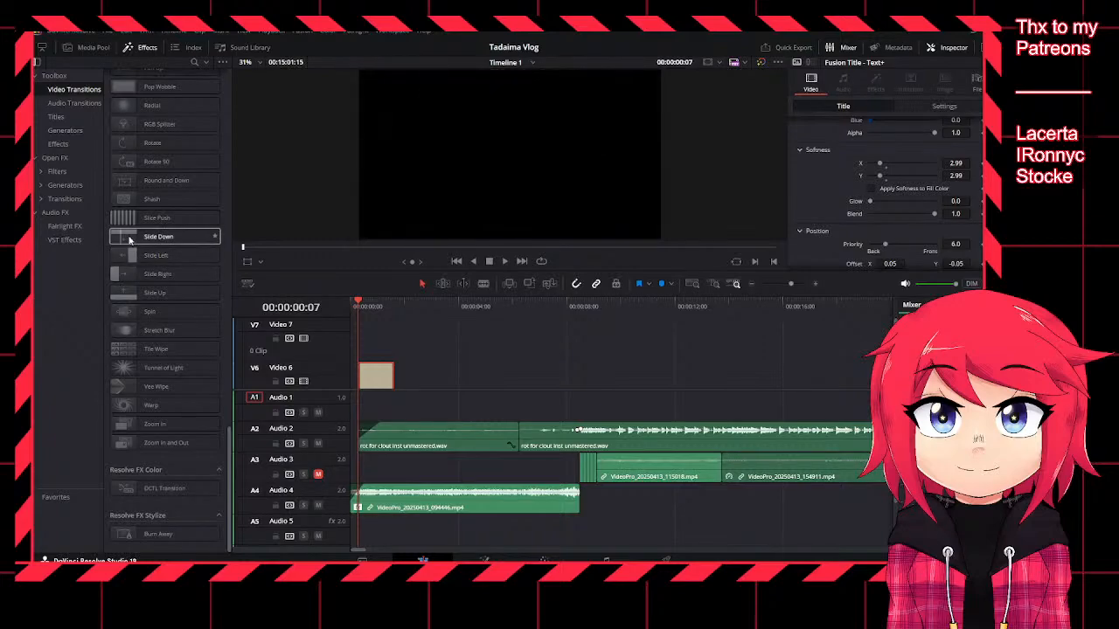
left_click_drag(183, 238, 368, 374)
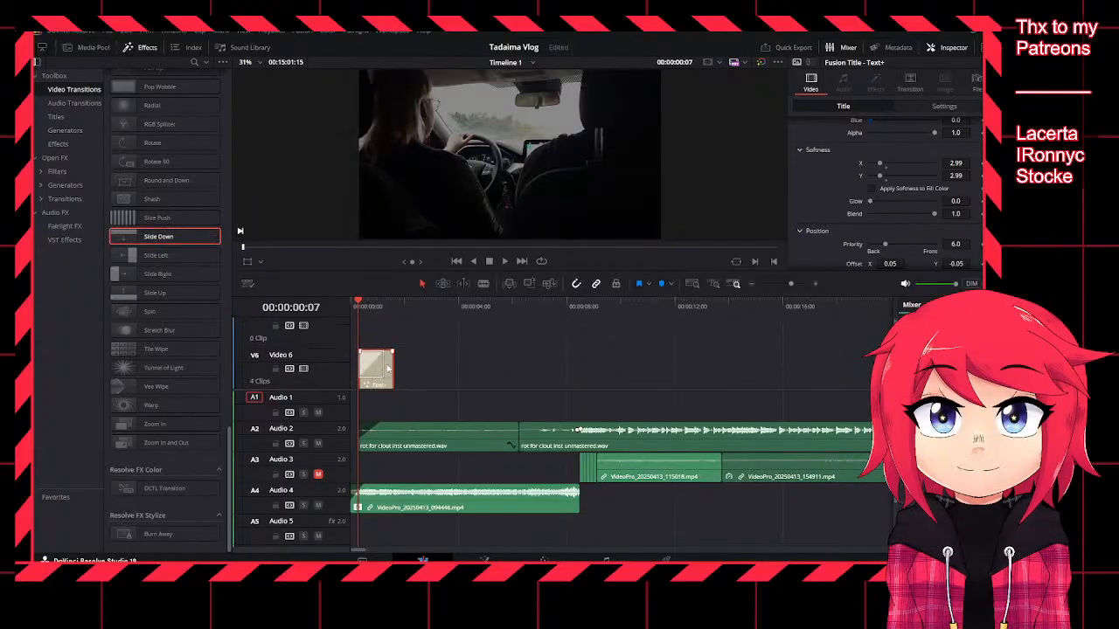
left_click(368, 368)
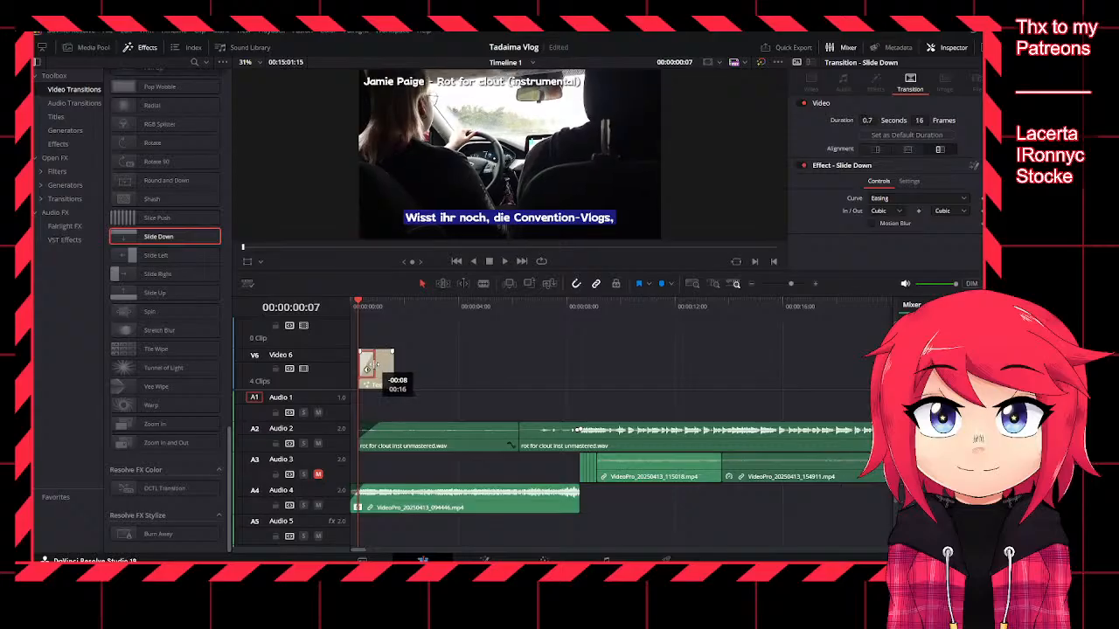
key("space")
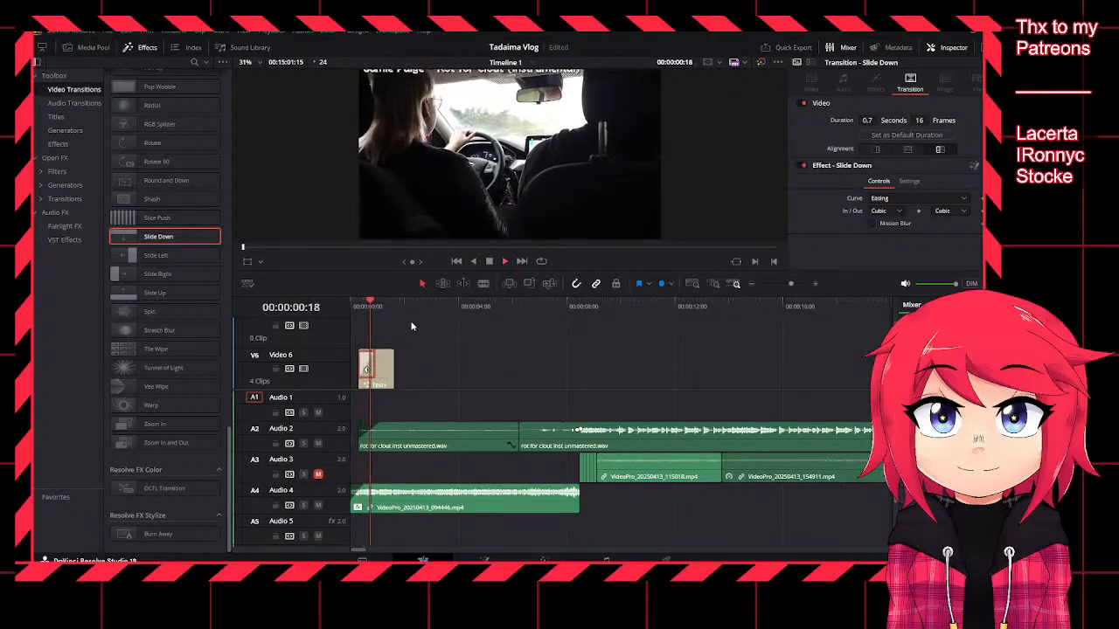
Step: Shorten the credit's Slide Down transition to 7 frames and extend the end of the credit clip past the 4-second mark
scroll(383, 372, "up", 2)
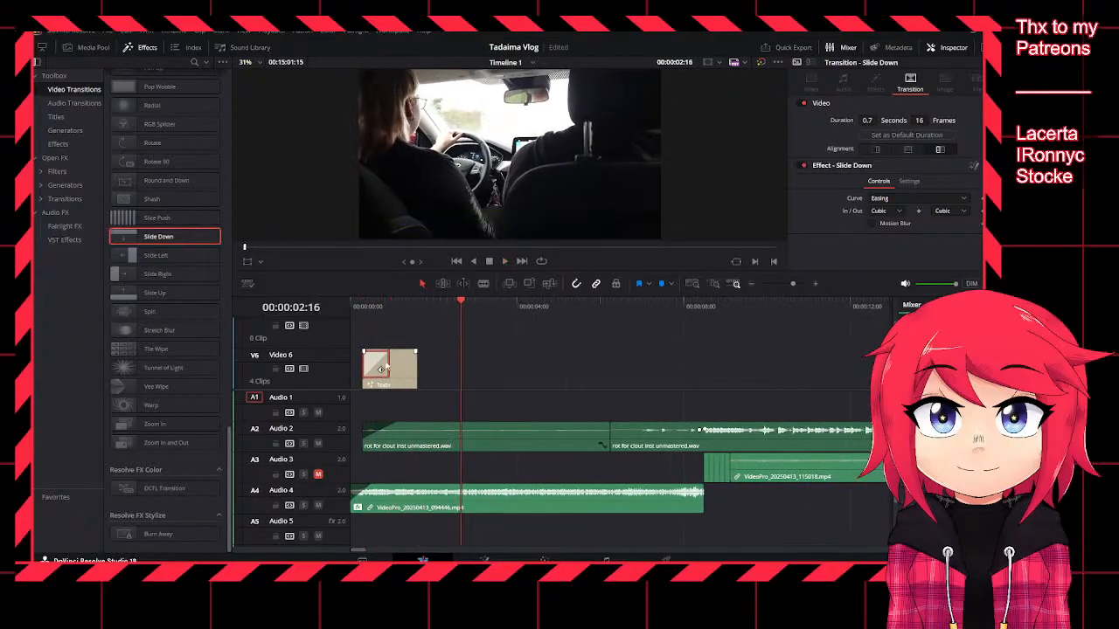
left_click(388, 361)
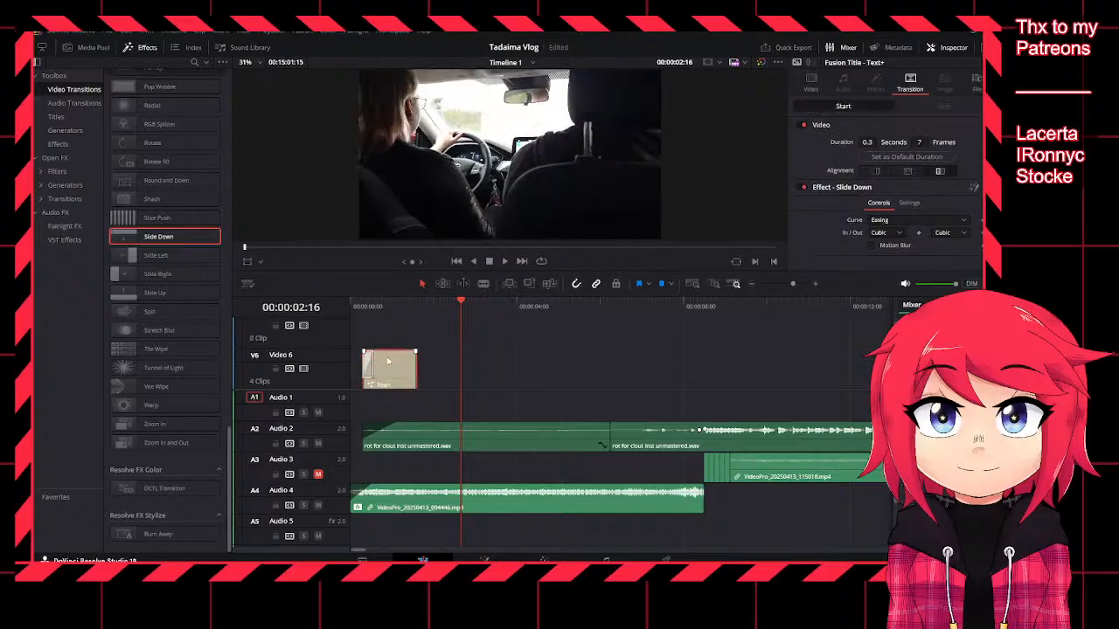
left_click_drag(420, 359, 543, 360)
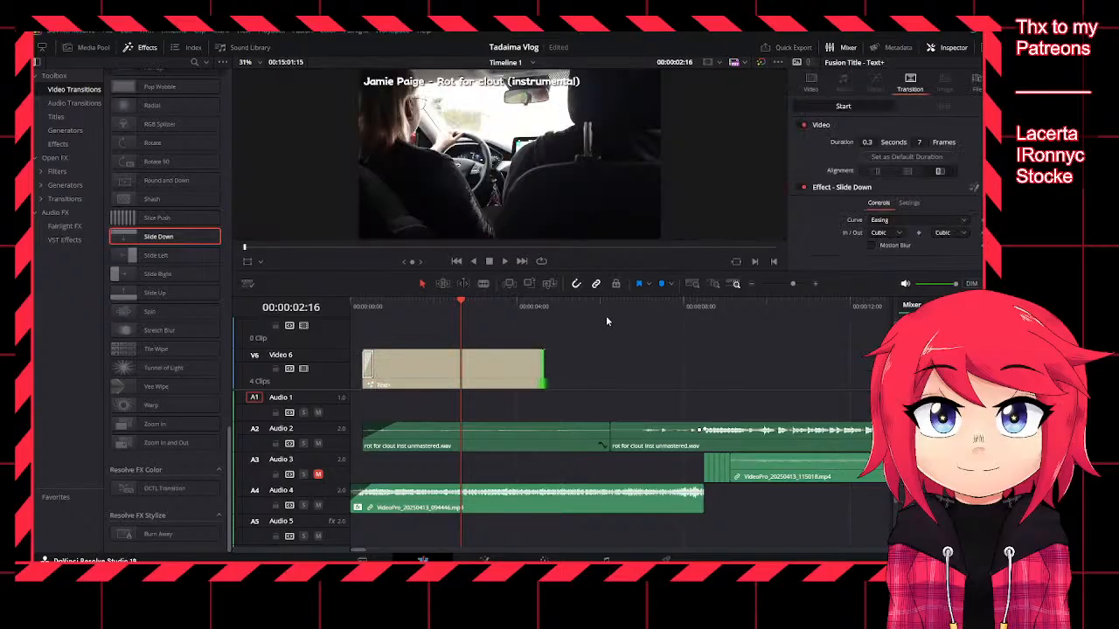
left_click(514, 373)
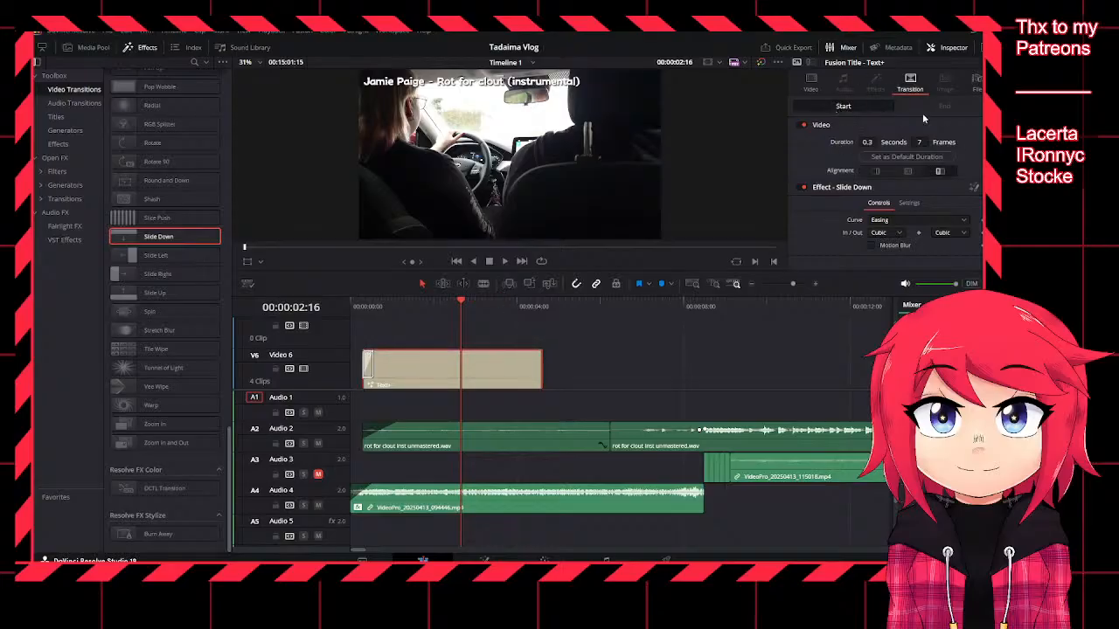
Step: Review the music credit's Black Shadow shading settings, including its appearance, color, softness and position offset
left_click(813, 83)
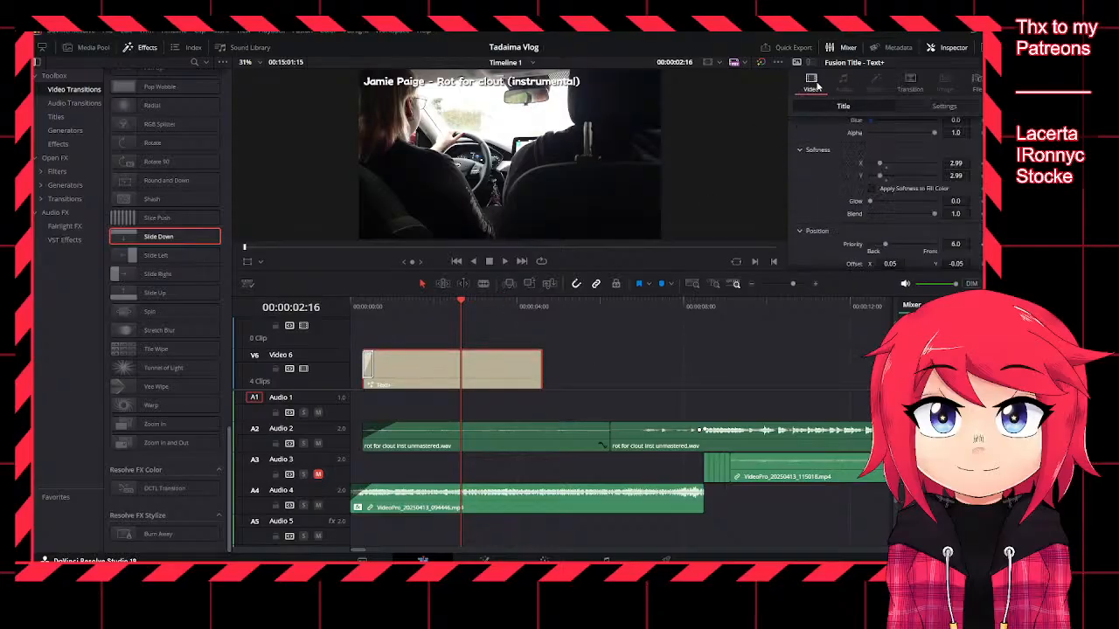
scroll(887, 193, "up", 5)
scroll(887, 192, "down", 3)
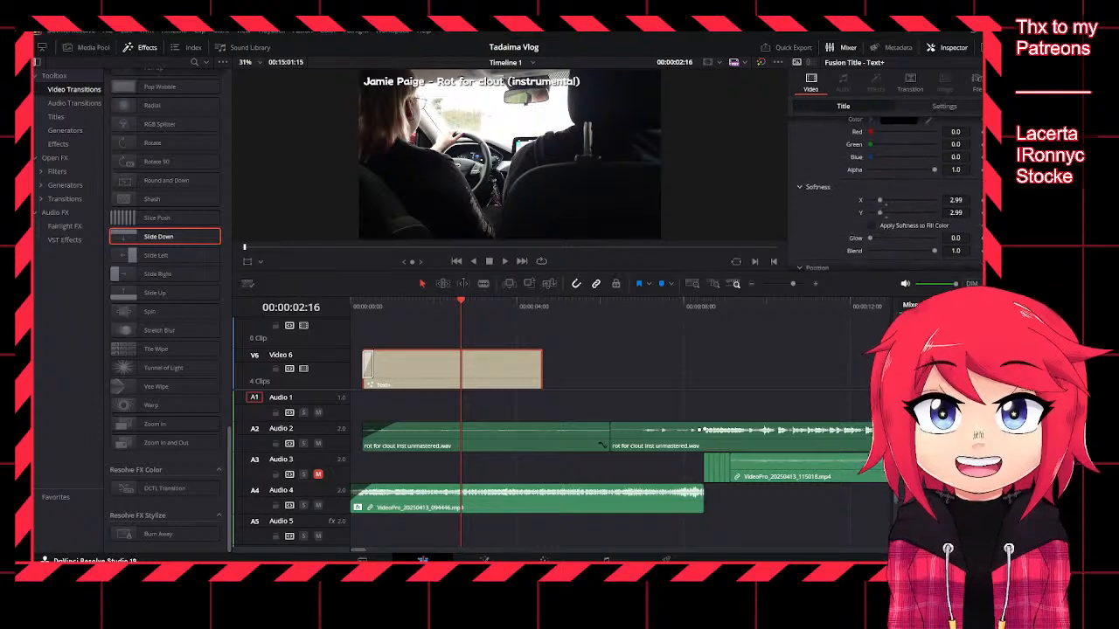
scroll(887, 192, "down", 3)
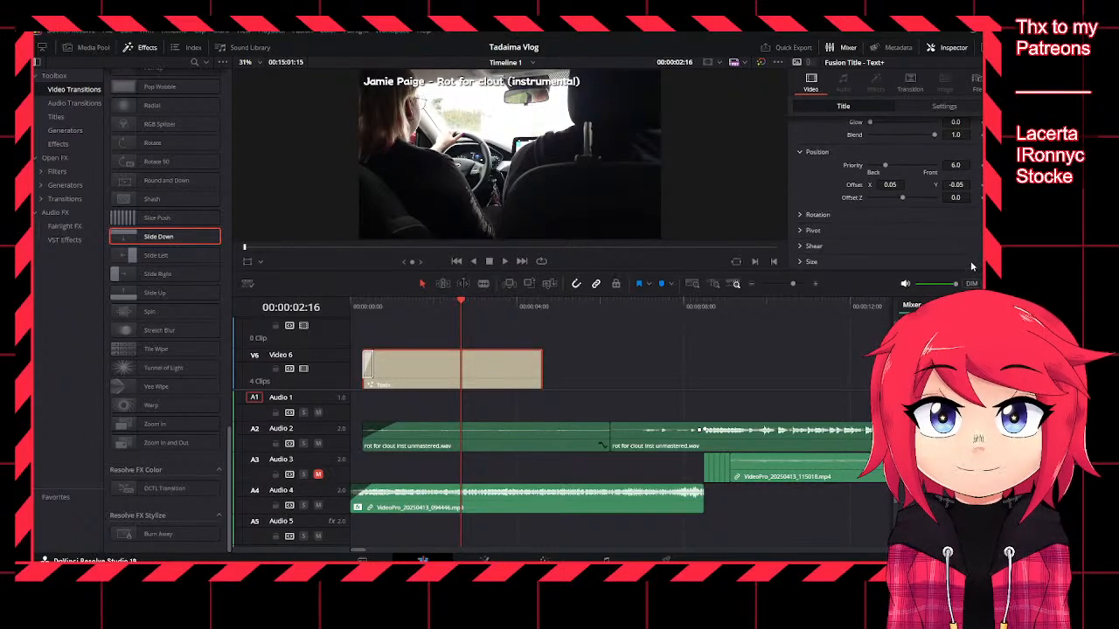
scroll(971, 233, "up", 1)
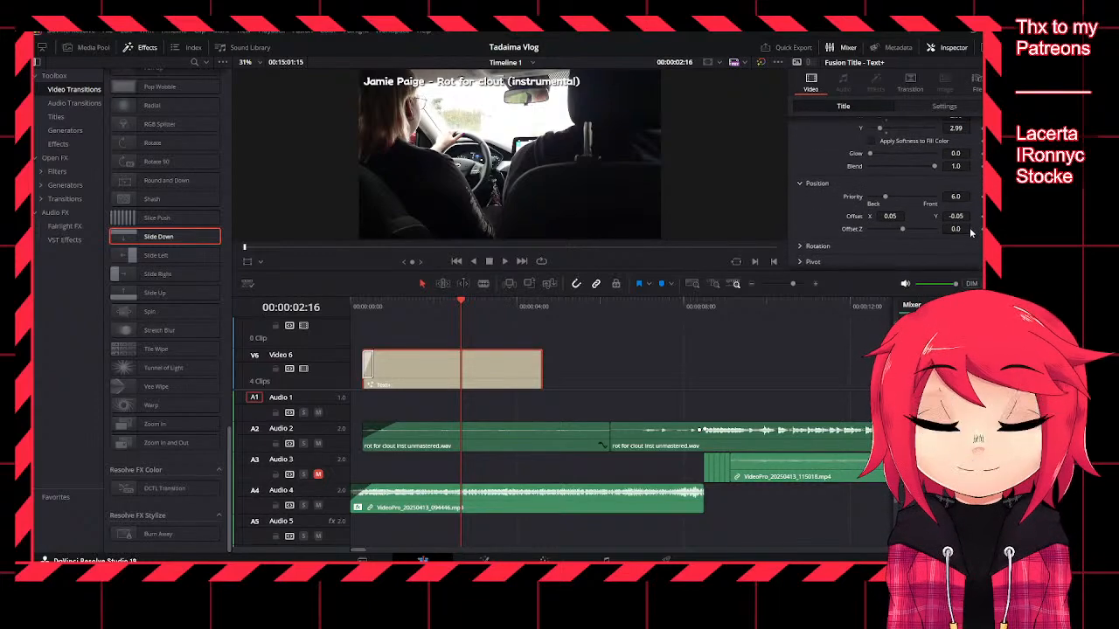
scroll(970, 210, "up", 3)
scroll(971, 187, "up", 3)
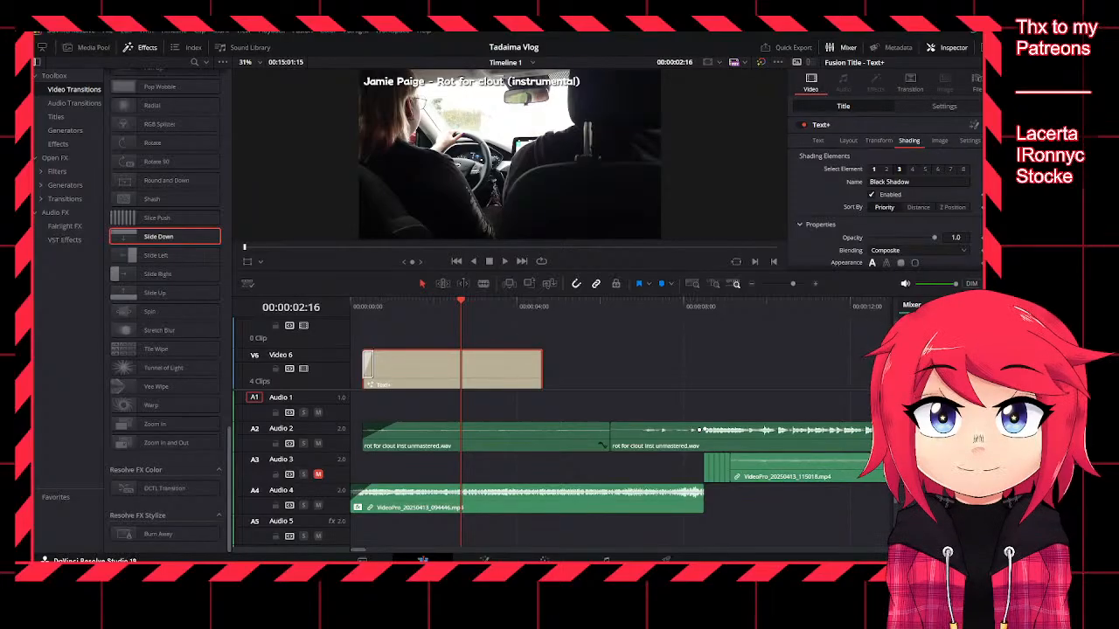
scroll(978, 156, "down", 1)
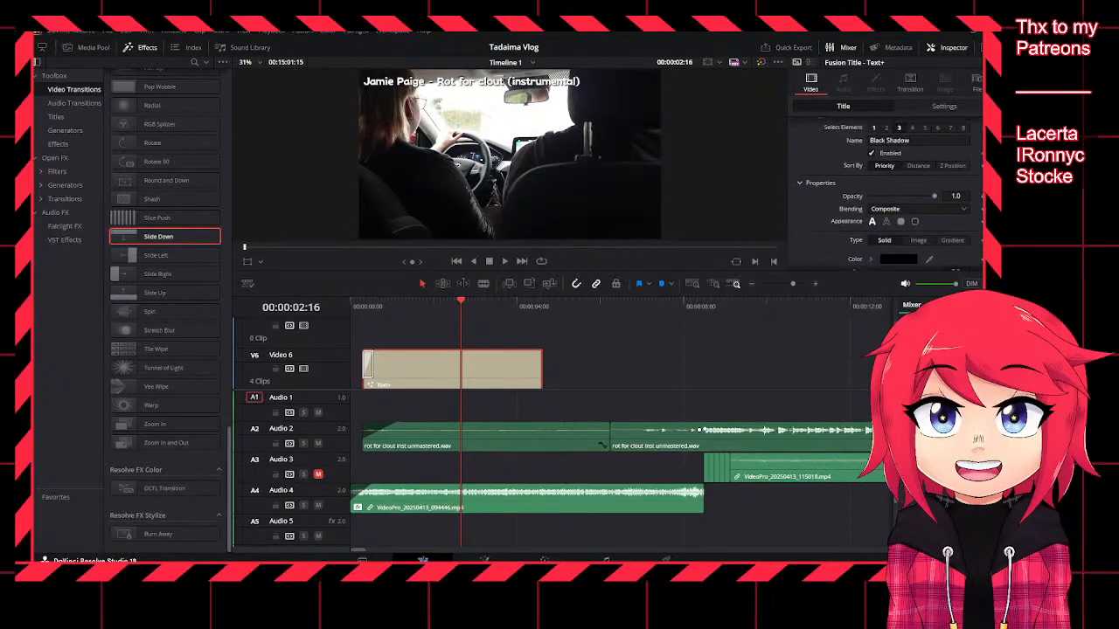
scroll(978, 155, "down", 5)
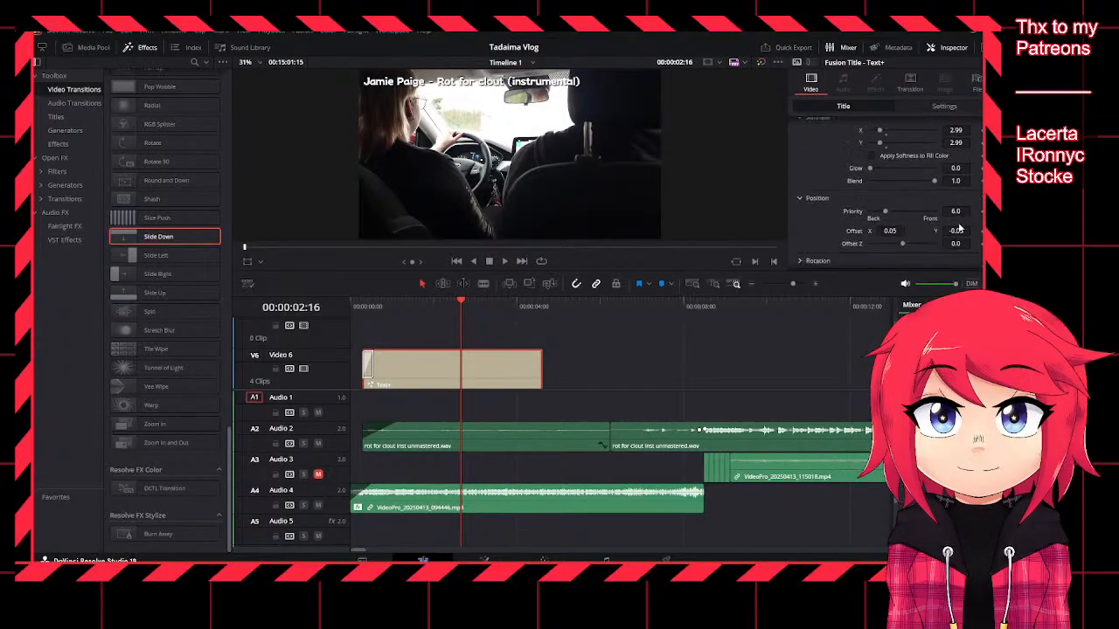
scroll(1001, 164, "down", 5)
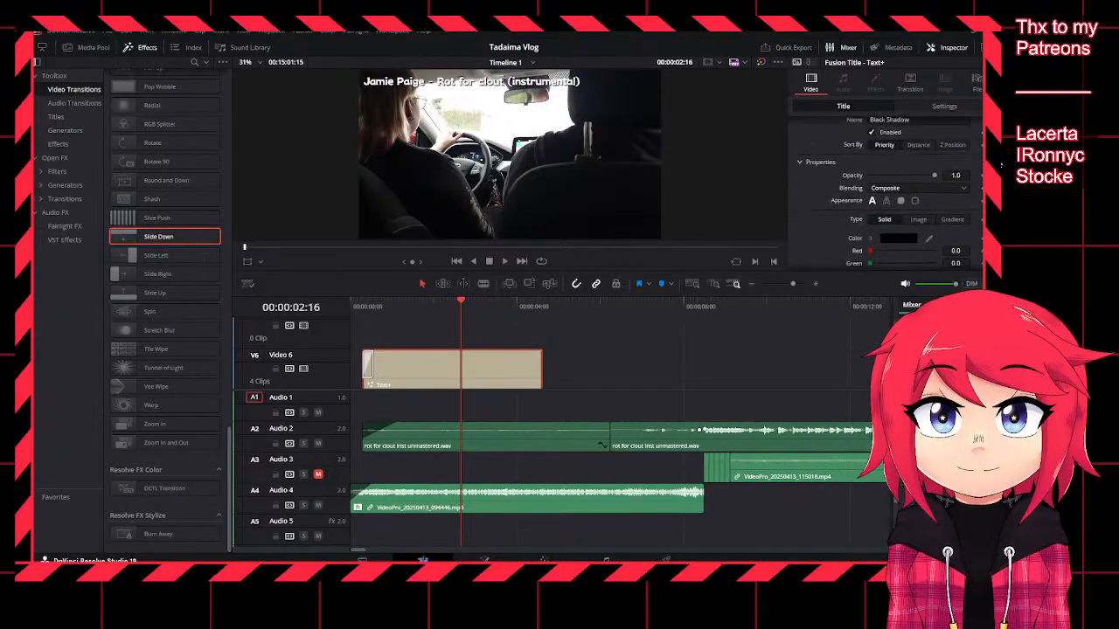
scroll(1001, 165, "up", 2)
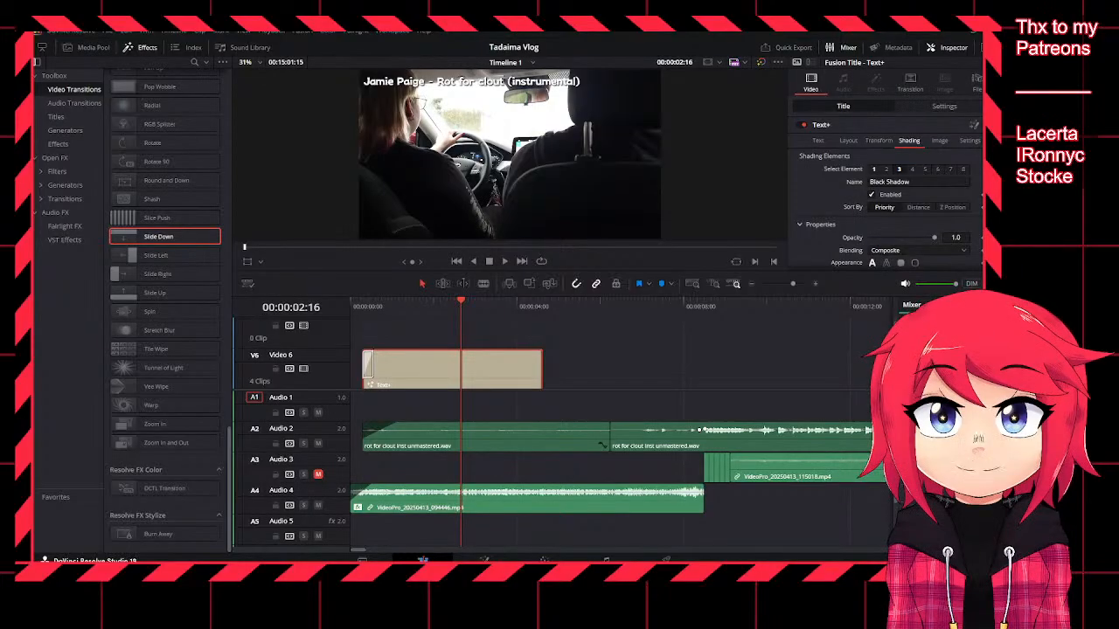
scroll(885, 192, "down", 2)
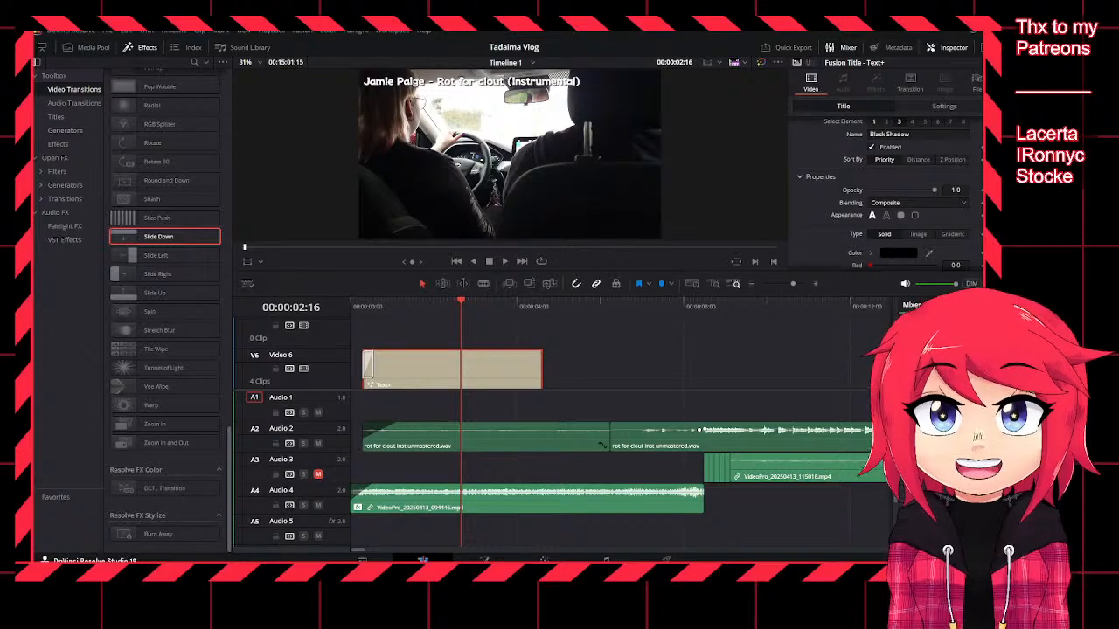
scroll(886, 192, "down", 10)
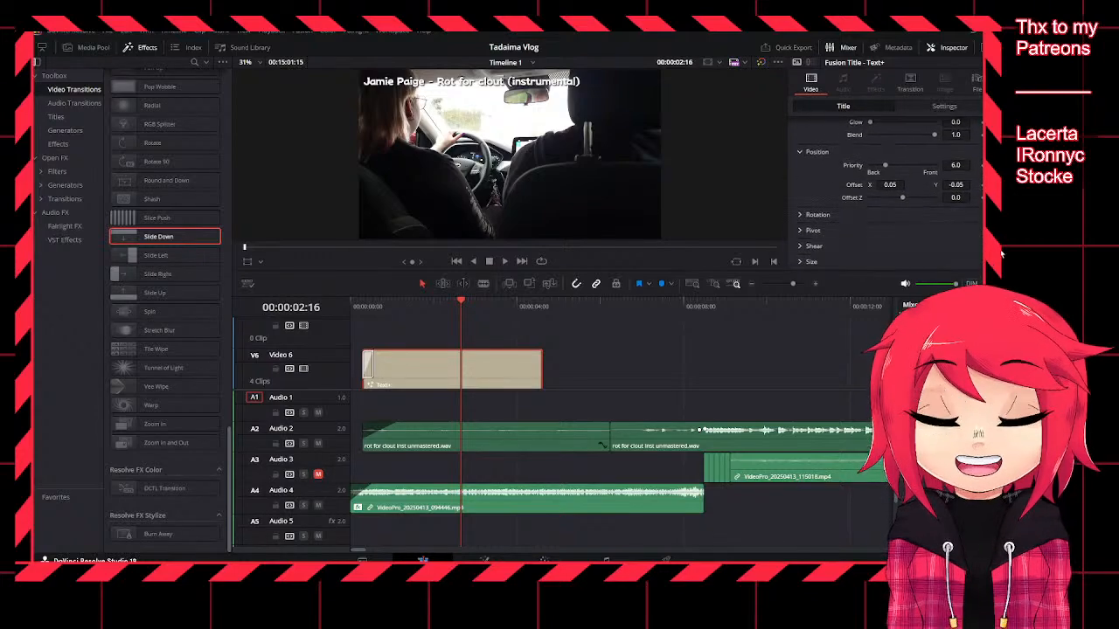
scroll(970, 141, "up", 12)
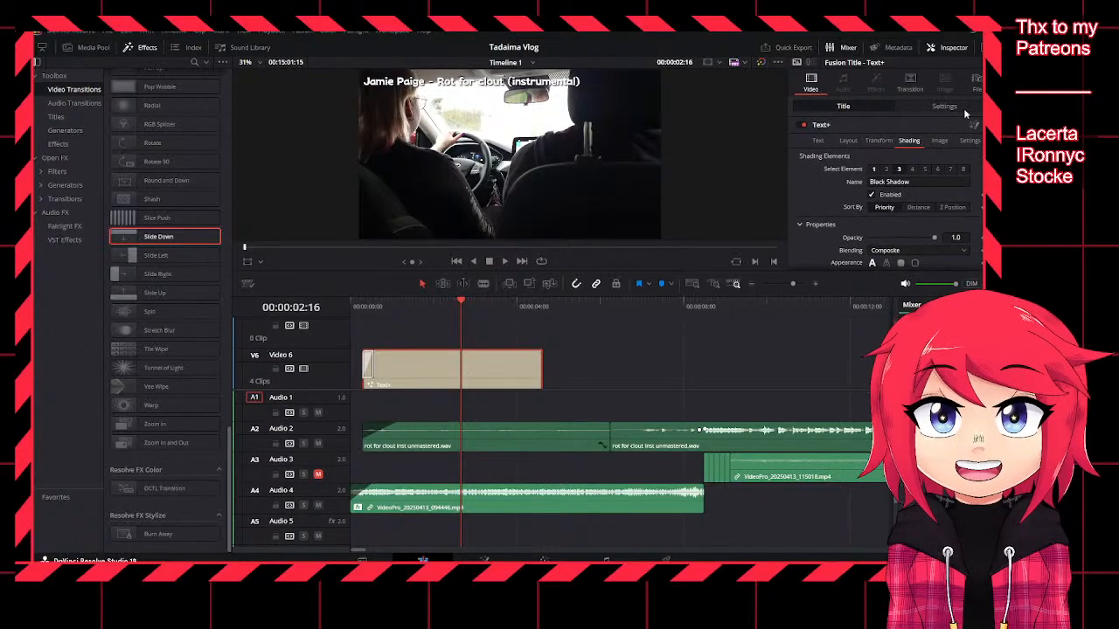
Step: Set the music credit's text size to 0.0394 and its horizontal anchor to 0.63
left_click(819, 141)
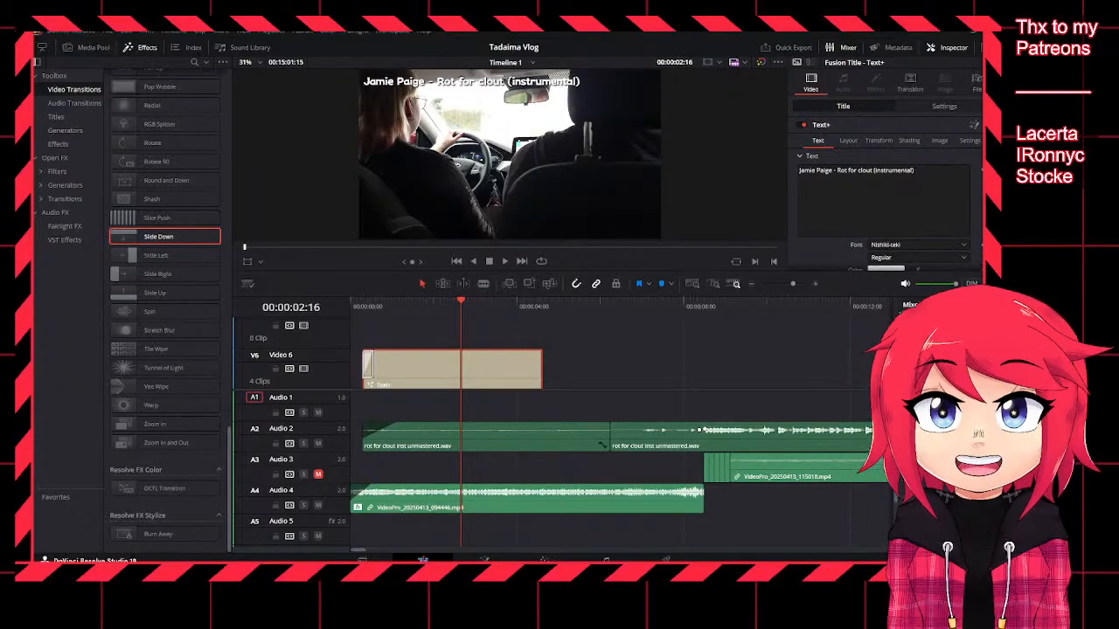
scroll(968, 205, "down", 4)
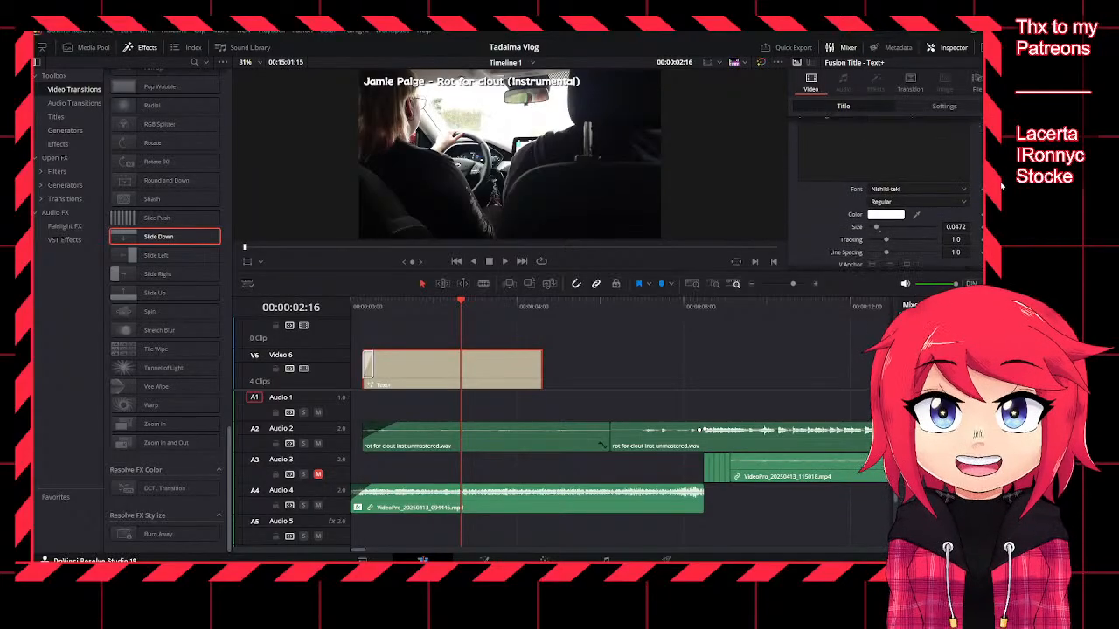
left_click_drag(879, 210, 876, 209)
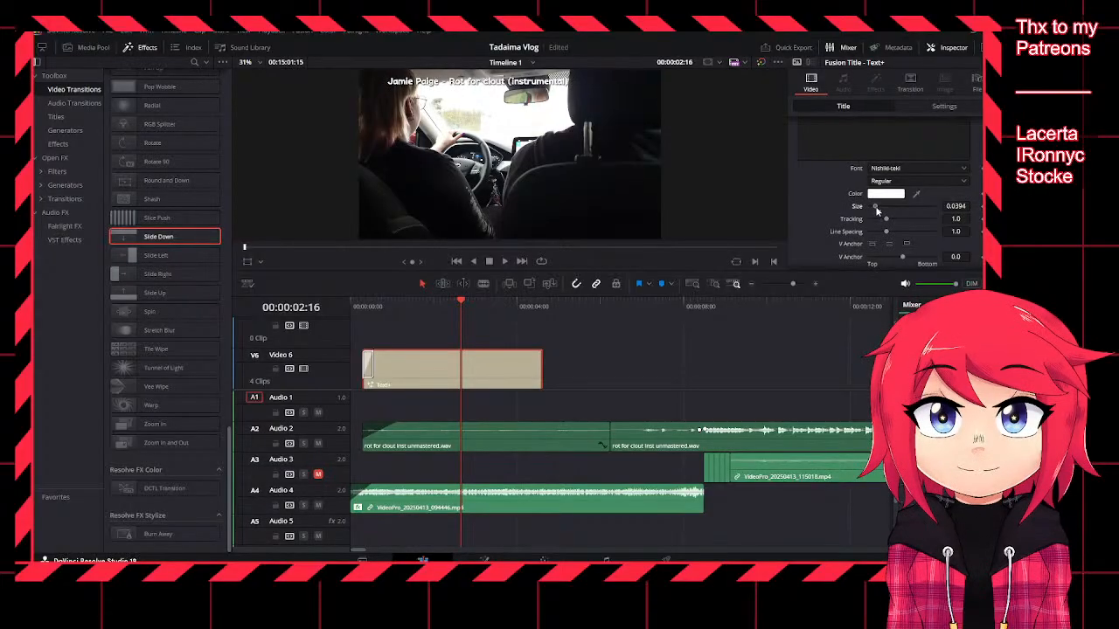
scroll(887, 192, "down", 5)
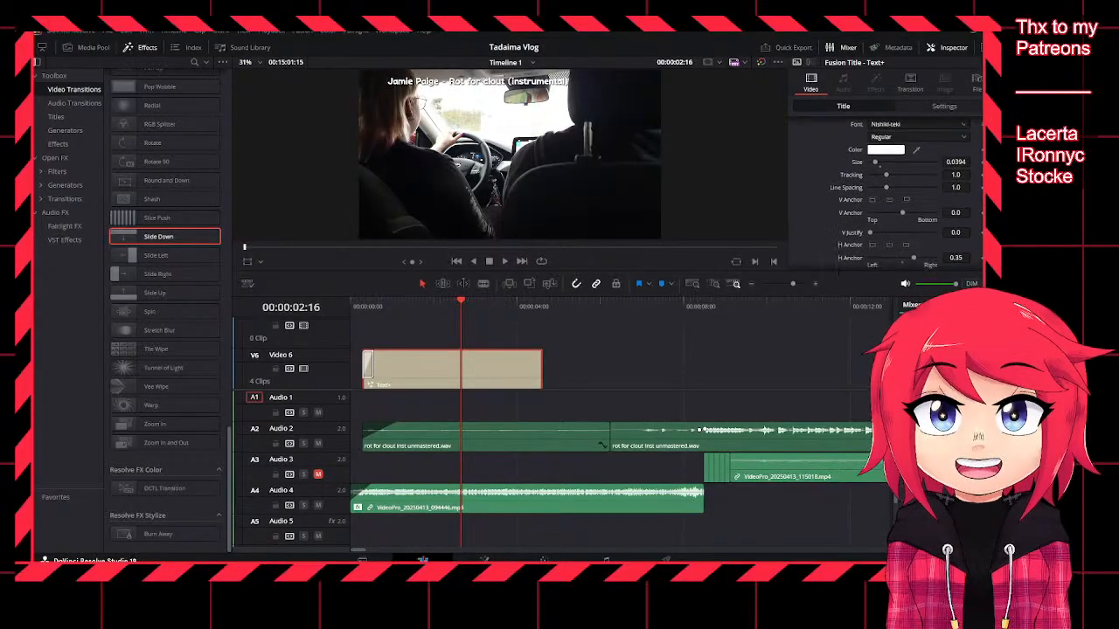
left_click_drag(979, 258, 978, 212)
left_click_drag(911, 251, 923, 253)
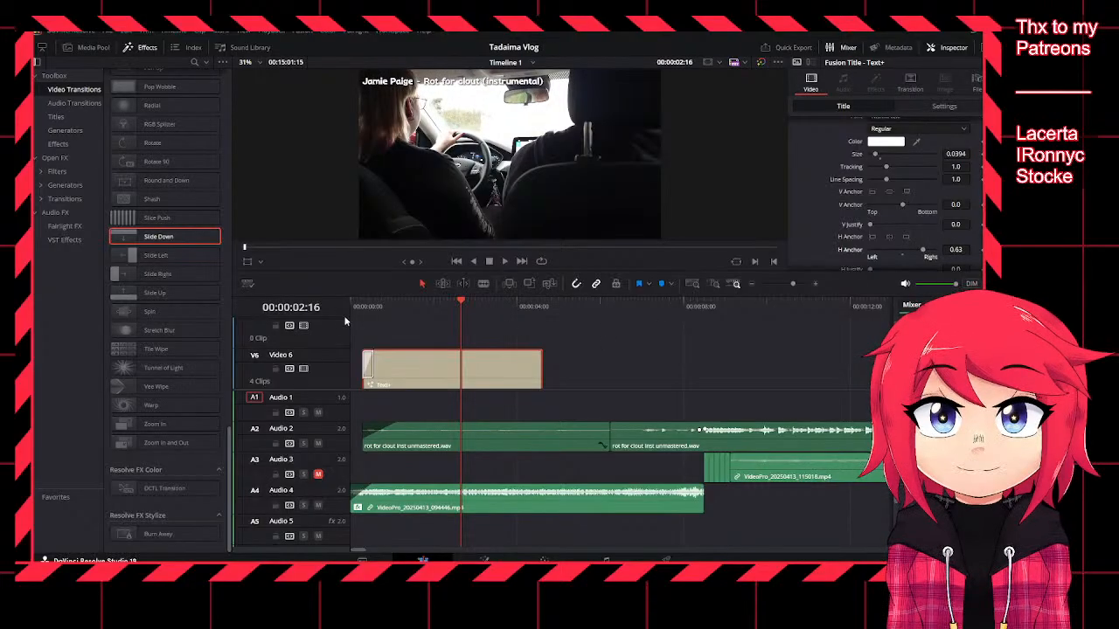
Step: Play the opening from the beginning to check the resized music credit sliding in
mouse_move(359, 307)
left_mouse_down()
mouse_move(386, 307)
mouse_move(359, 308)
left_mouse_up()
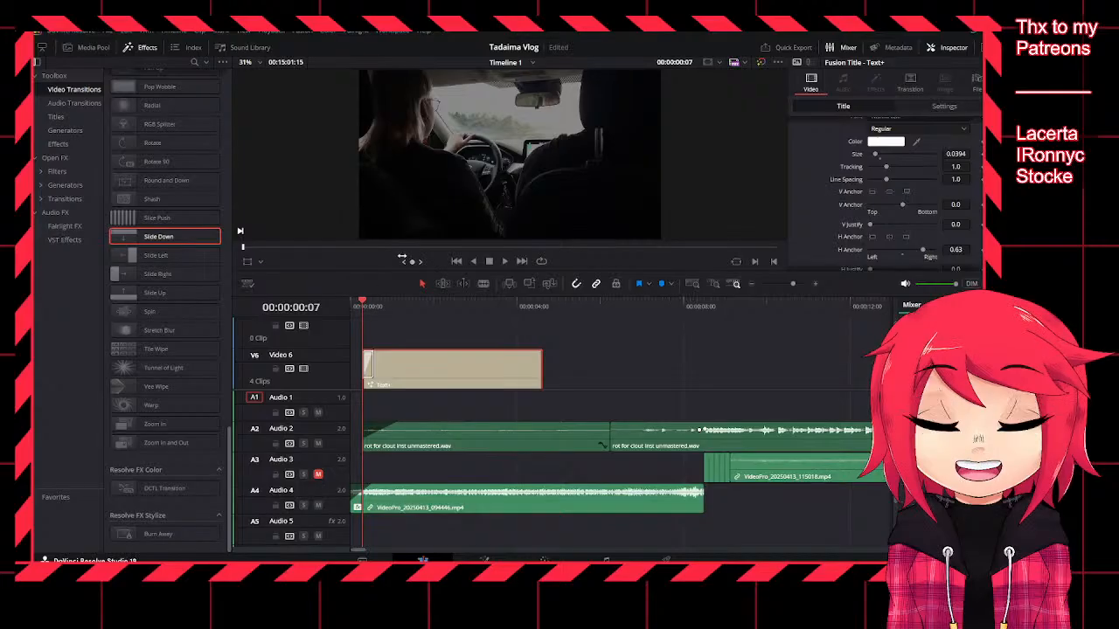
left_click_drag(362, 310, 324, 312)
key("space")
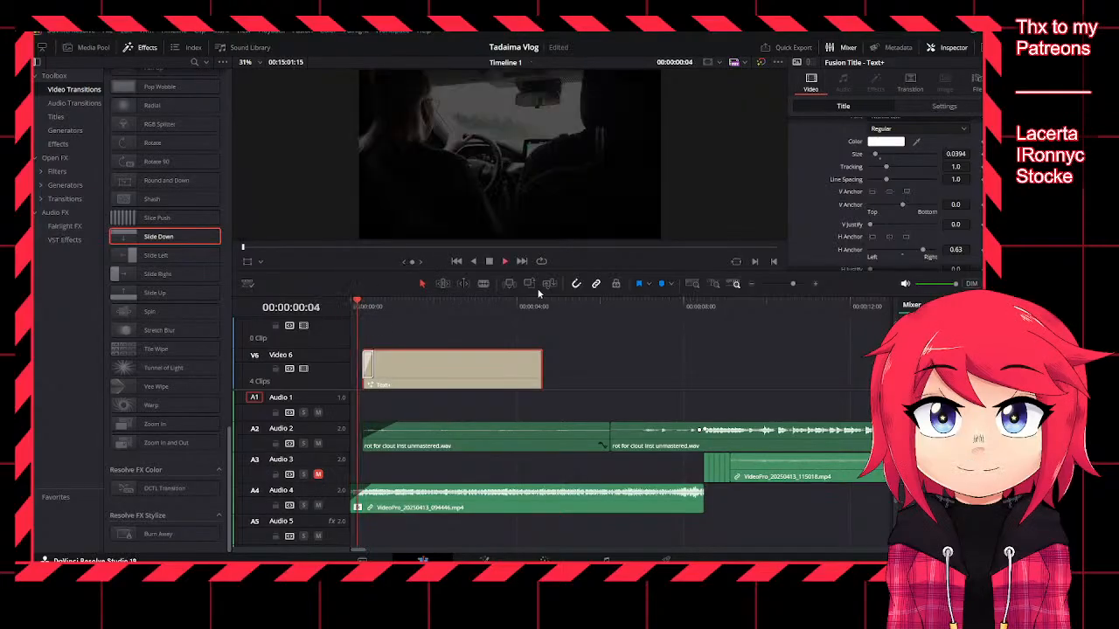
key("space")
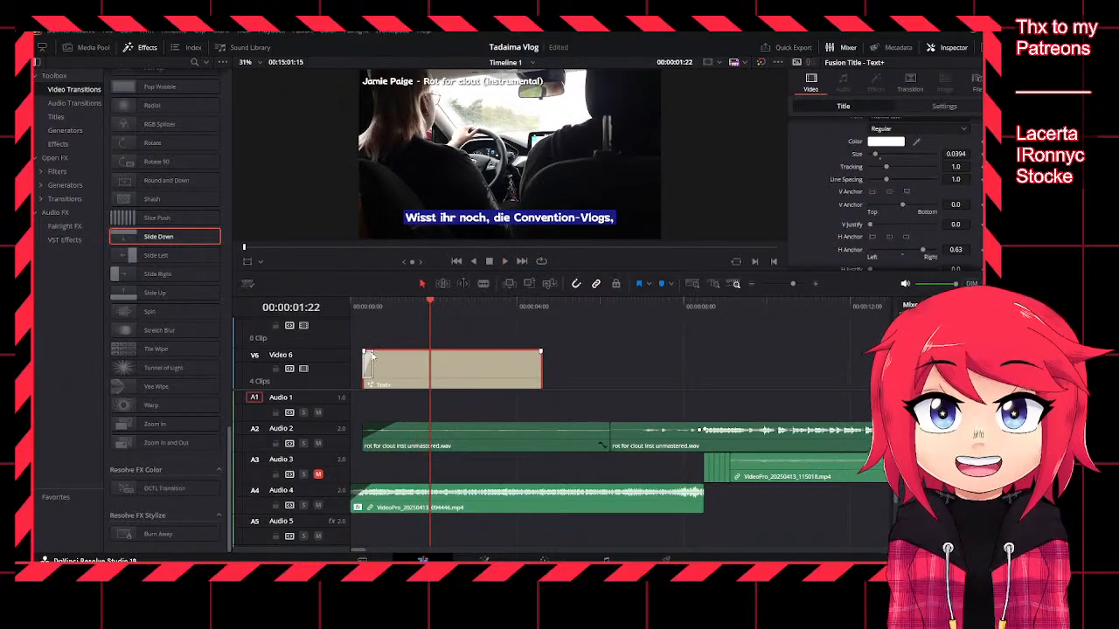
Step: Lengthen the Slide Down transition at the start of the music credit to 27 frames
scroll(369, 353, "up", 2)
scroll(369, 353, "up", 3)
left_click_drag(403, 355, 479, 357)
Step: Scrub through the Slide Down transition, play the opening from the beginning, and park the playhead at 00:00:04:06
left_click(378, 307)
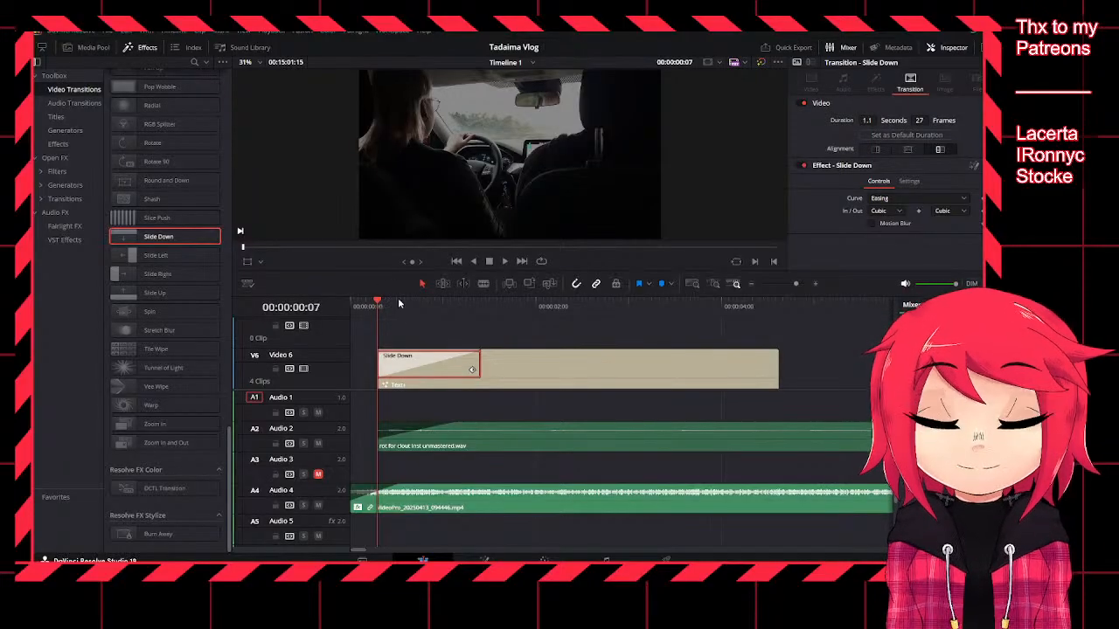
left_click(424, 304)
left_click_drag(426, 304, 490, 302)
left_click(353, 304)
key("space")
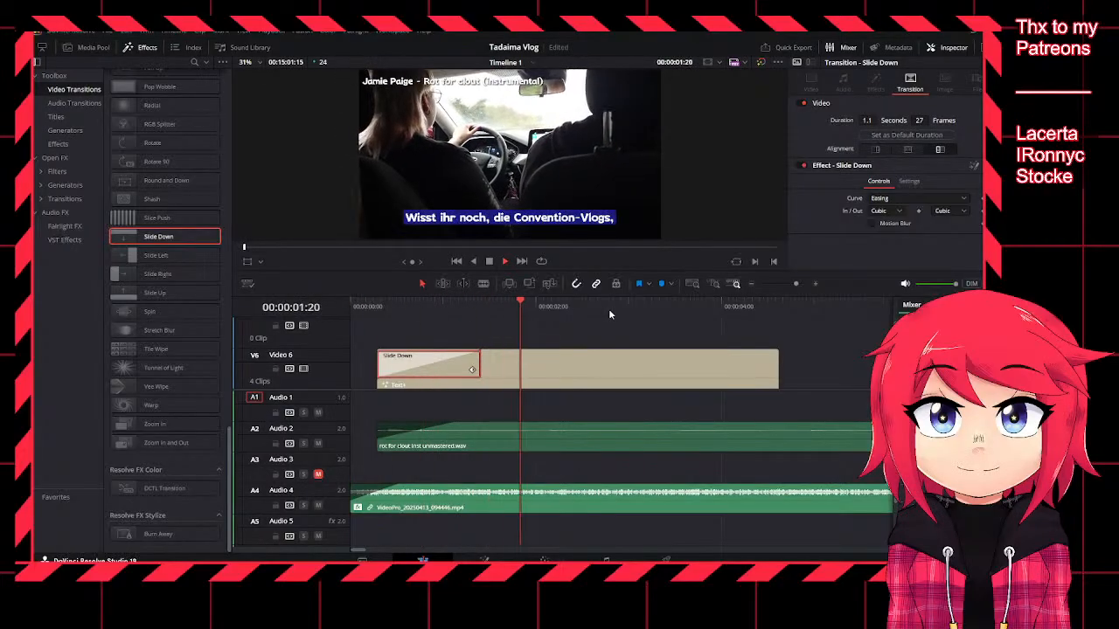
scroll(594, 379, "down", 1)
scroll(594, 383, "down", 3)
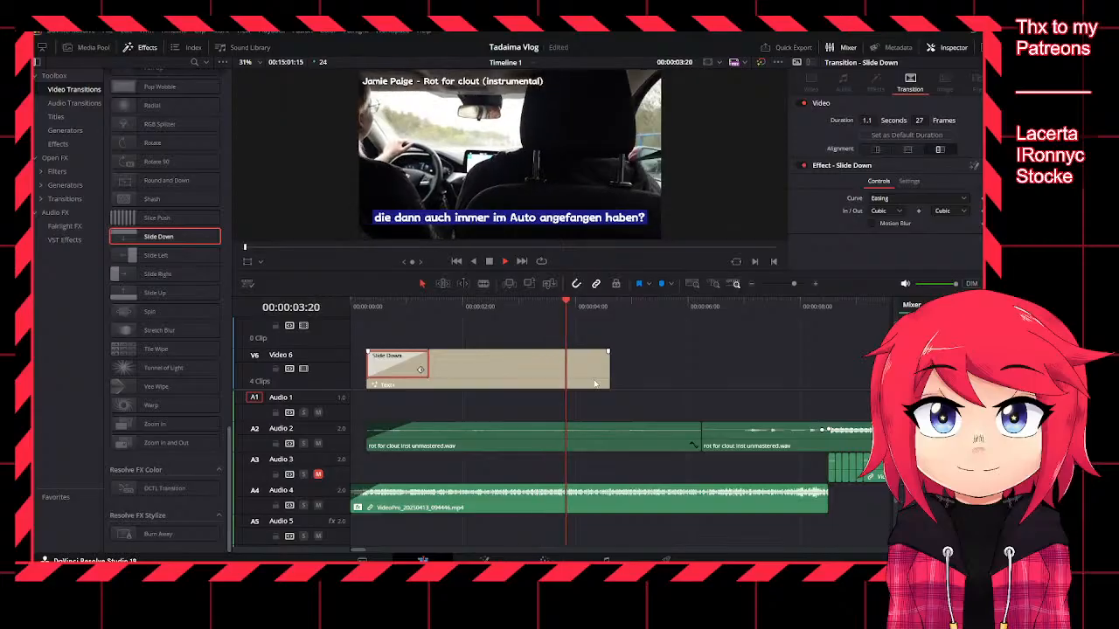
left_click(594, 311)
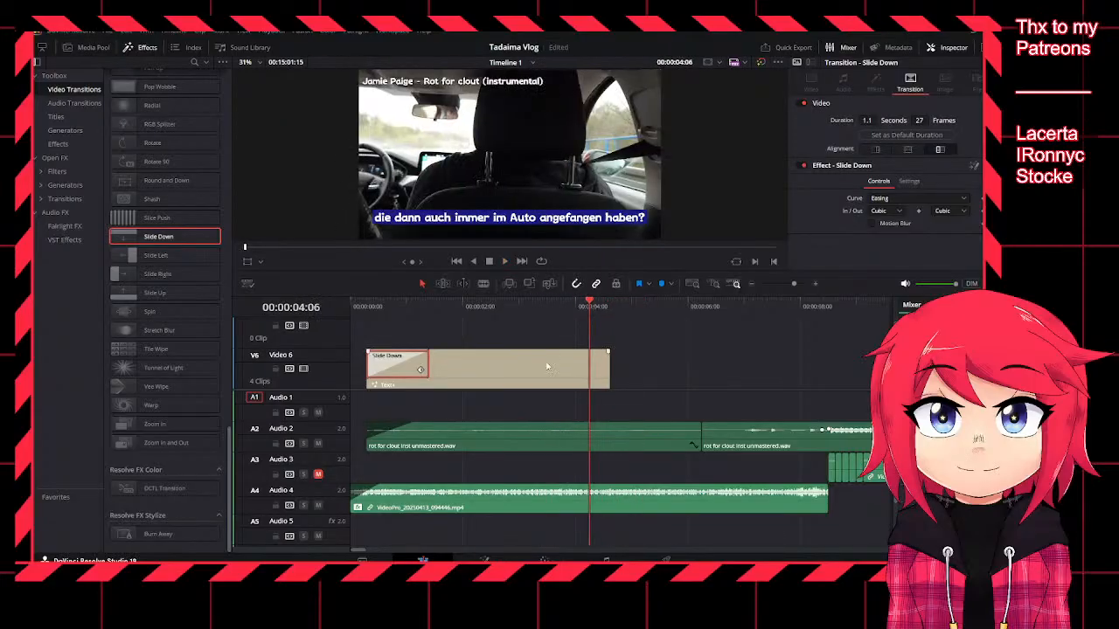
Step: Open the music credit's text for editing at the very beginning and bring up the emoji and symbol picker
left_click(536, 378)
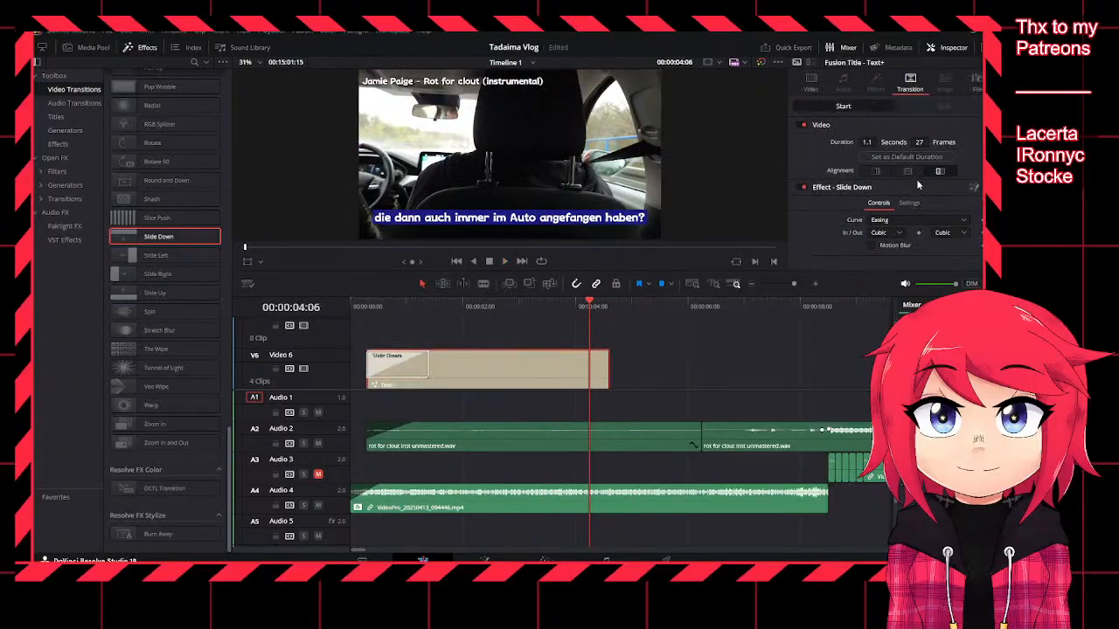
left_click(811, 83)
left_click(842, 106)
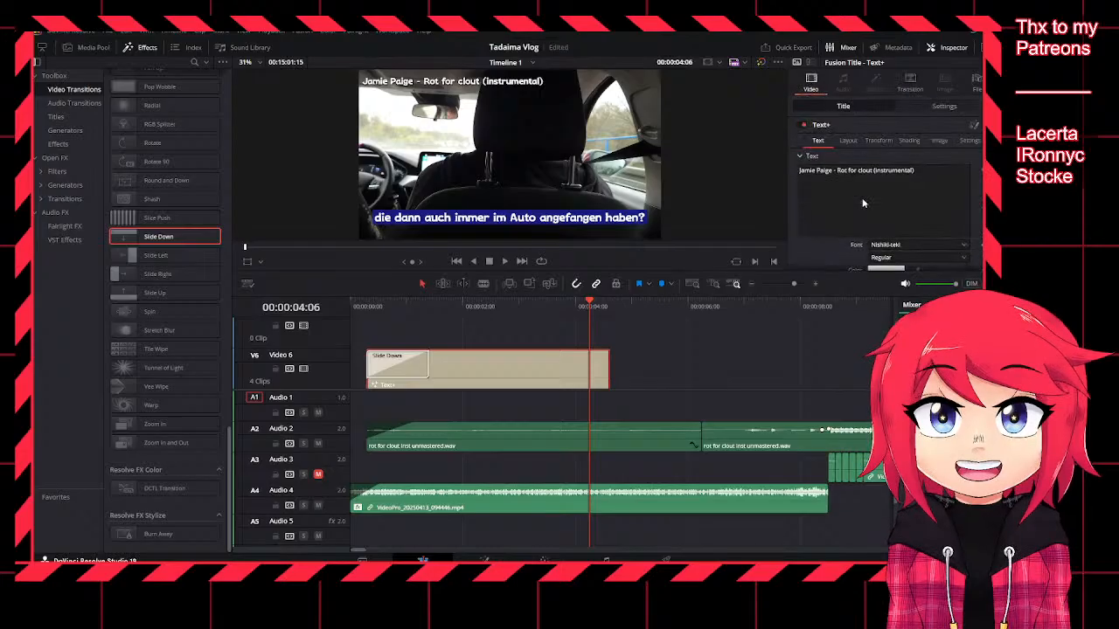
left_click(819, 166)
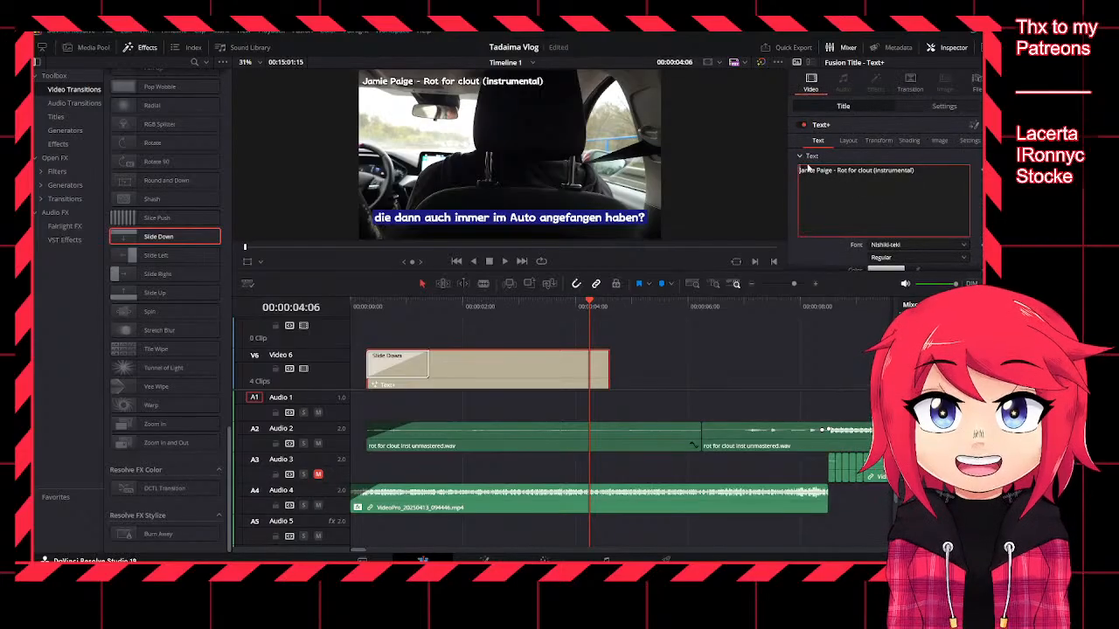
key("super+period")
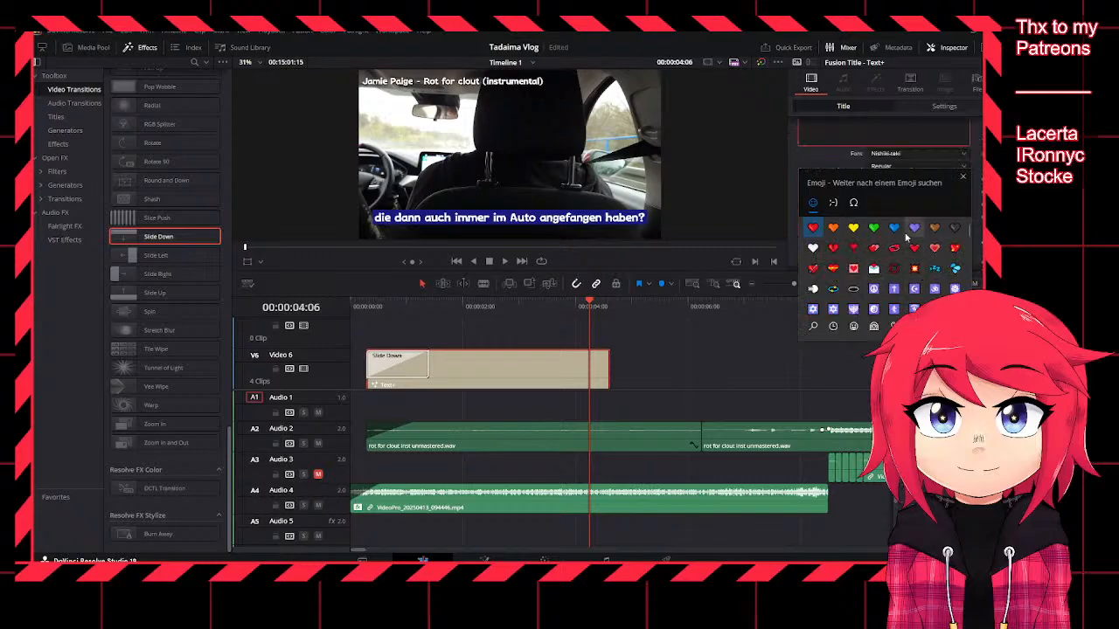
Step: Look through the picker's symbol categories and insert a ♪ symbol in front of the artist name in the music credit
left_click(855, 203)
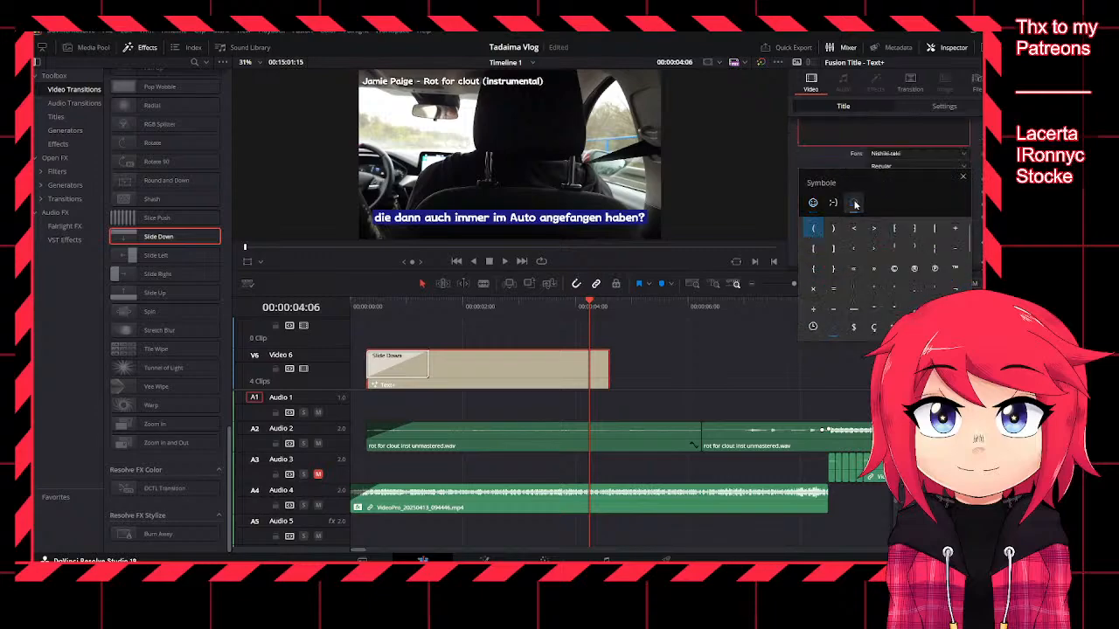
scroll(876, 318, "down", 3)
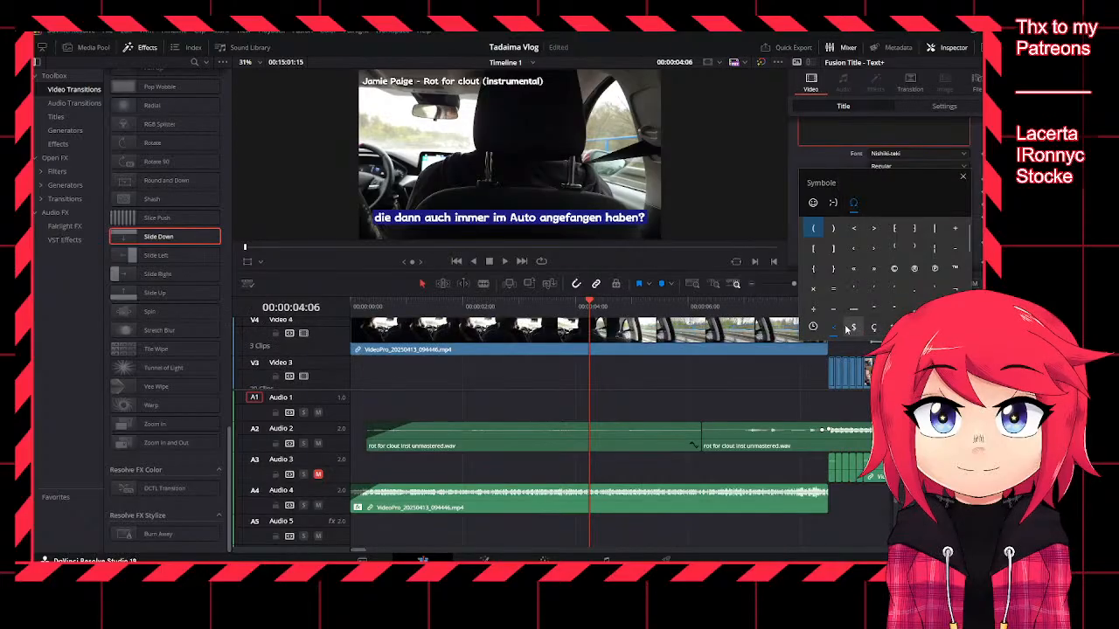
left_click_drag(969, 245, 970, 284)
left_click(894, 327)
left_click(914, 326)
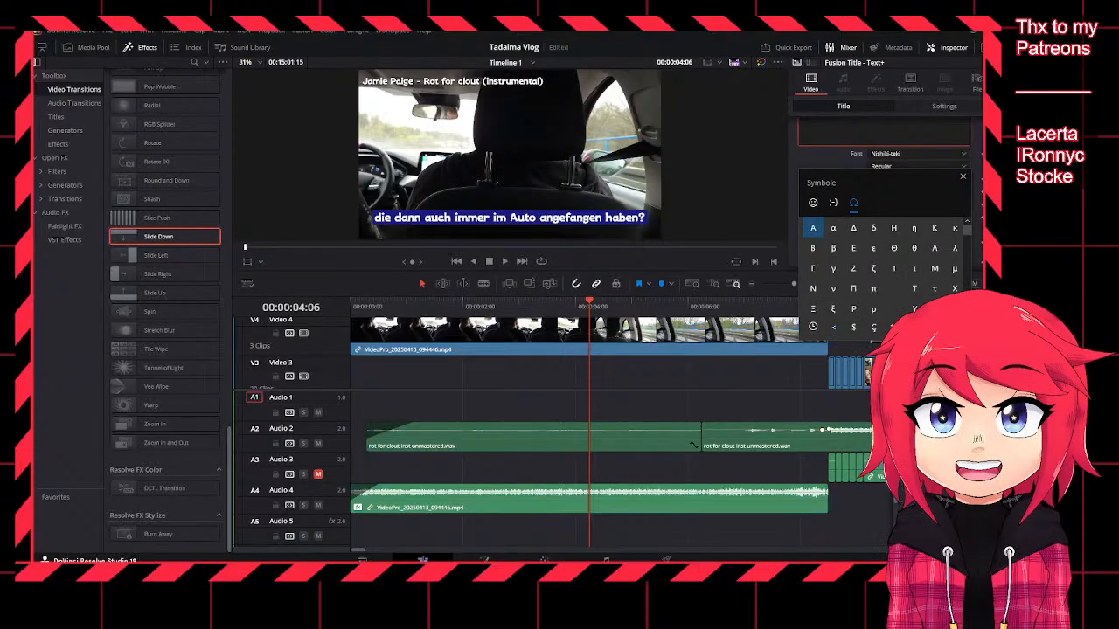
left_click(853, 326)
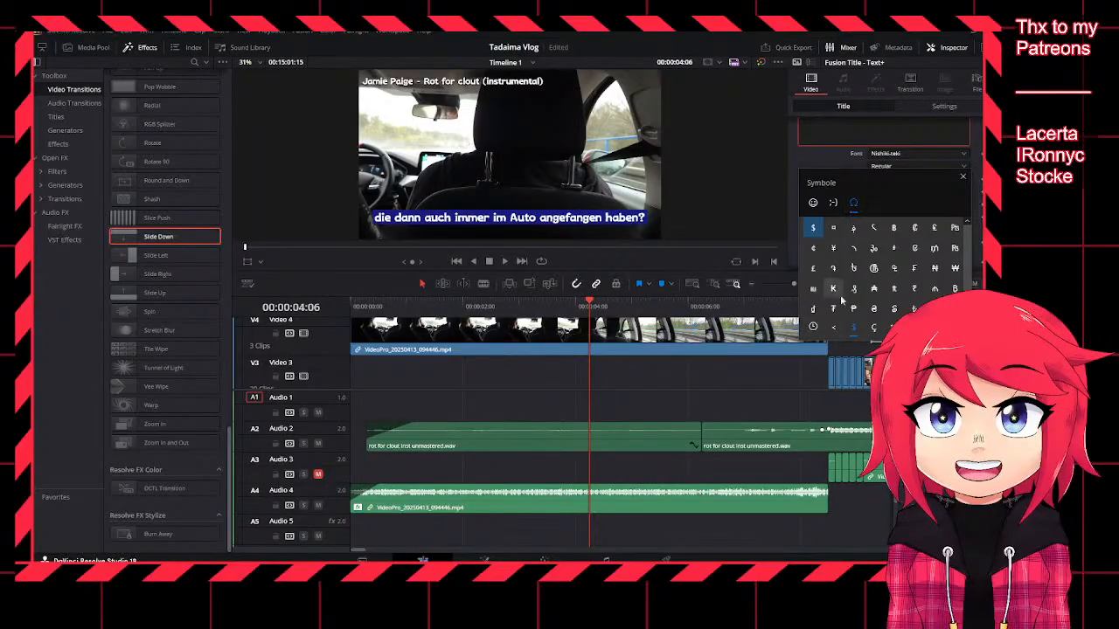
left_click(834, 331)
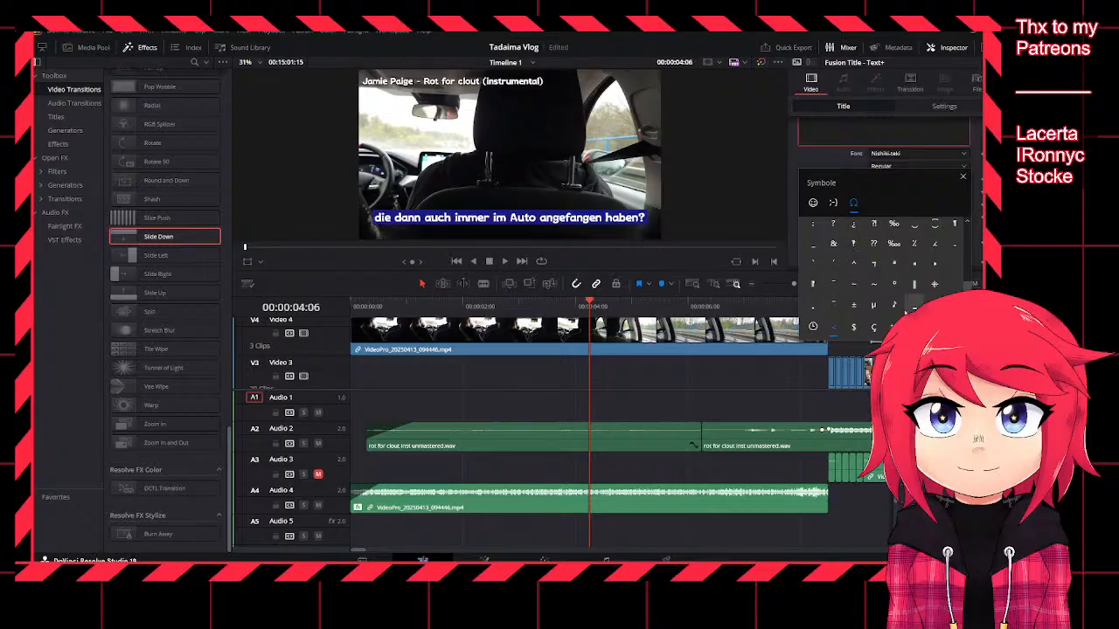
left_click(855, 134)
scroll(857, 138, "up", 3)
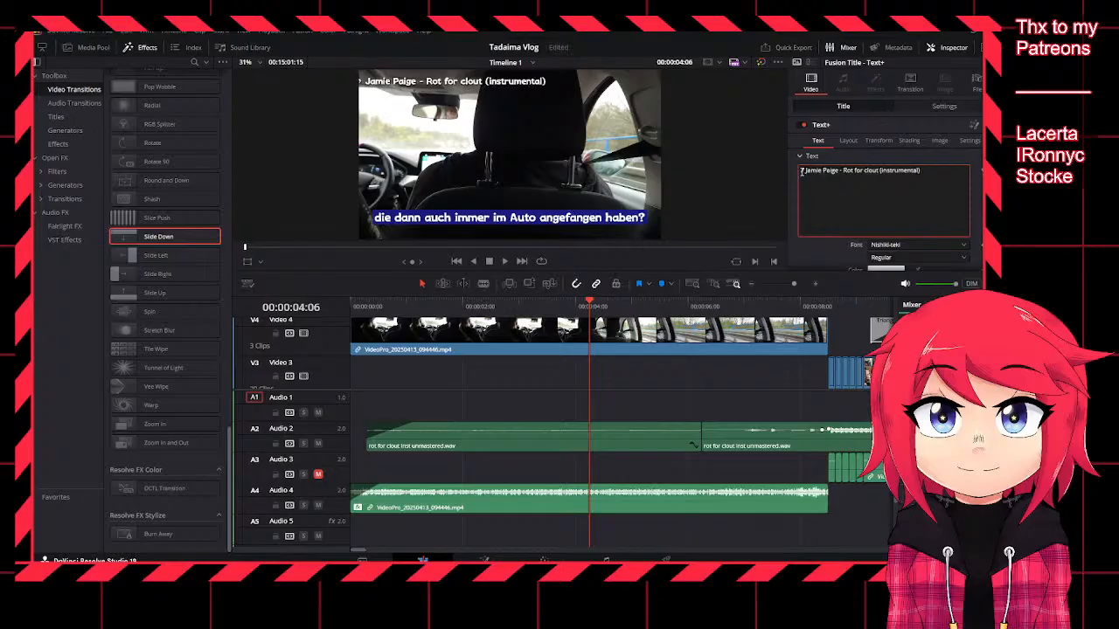
Step: Anchor the music credit's text vertically to the bottom at 1.0 and set its horizontal anchor to 0.0
scroll(937, 171, "down", 5)
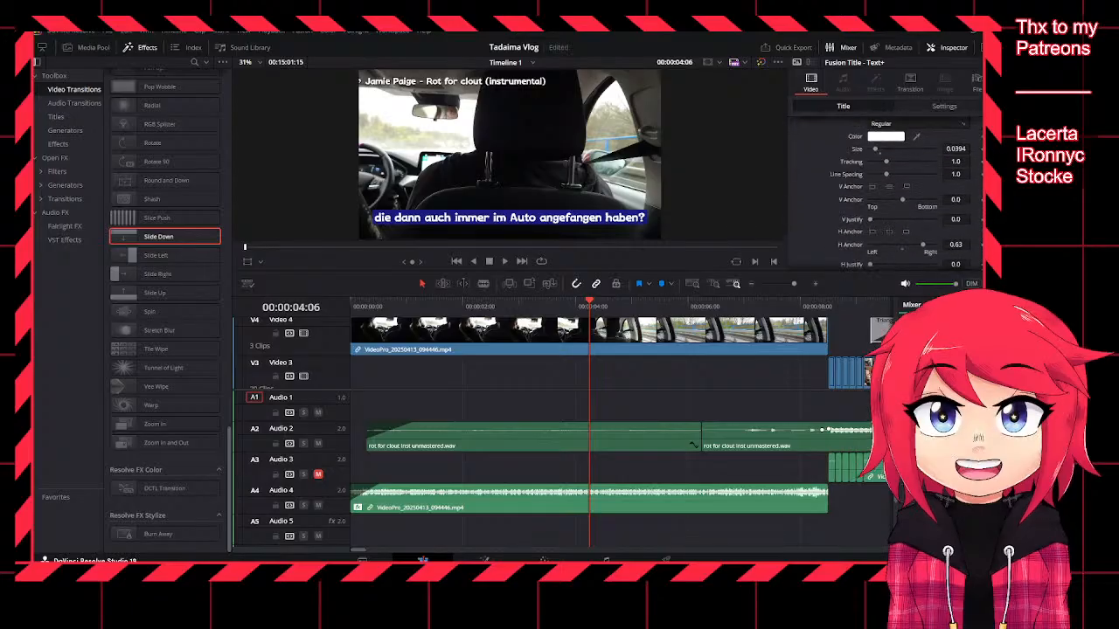
scroll(968, 202, "up", 1)
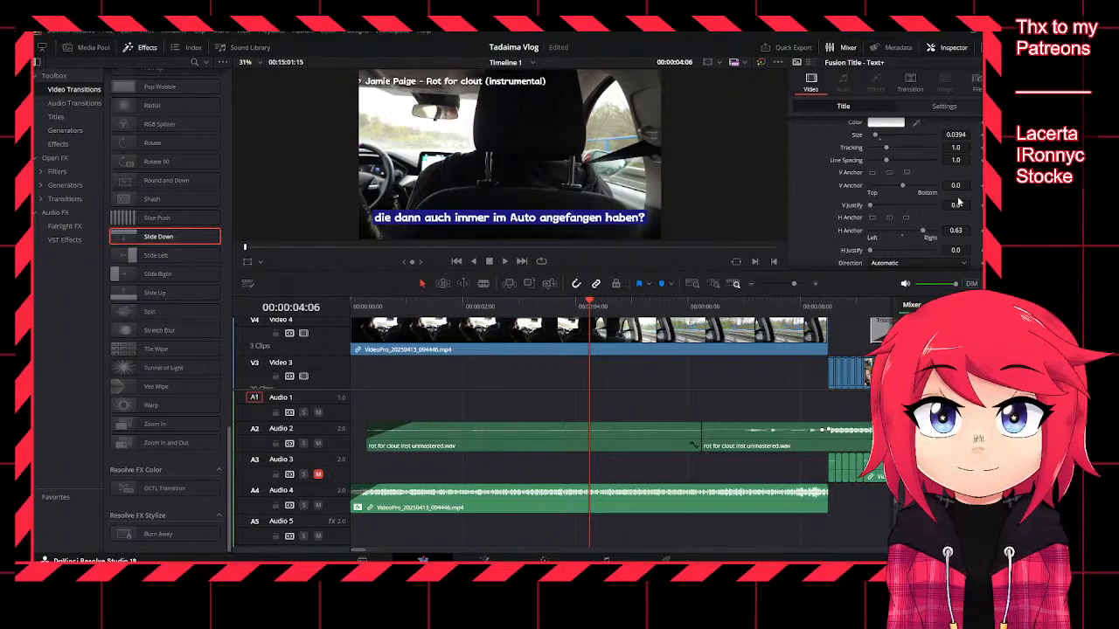
left_click(873, 173)
left_click(906, 173)
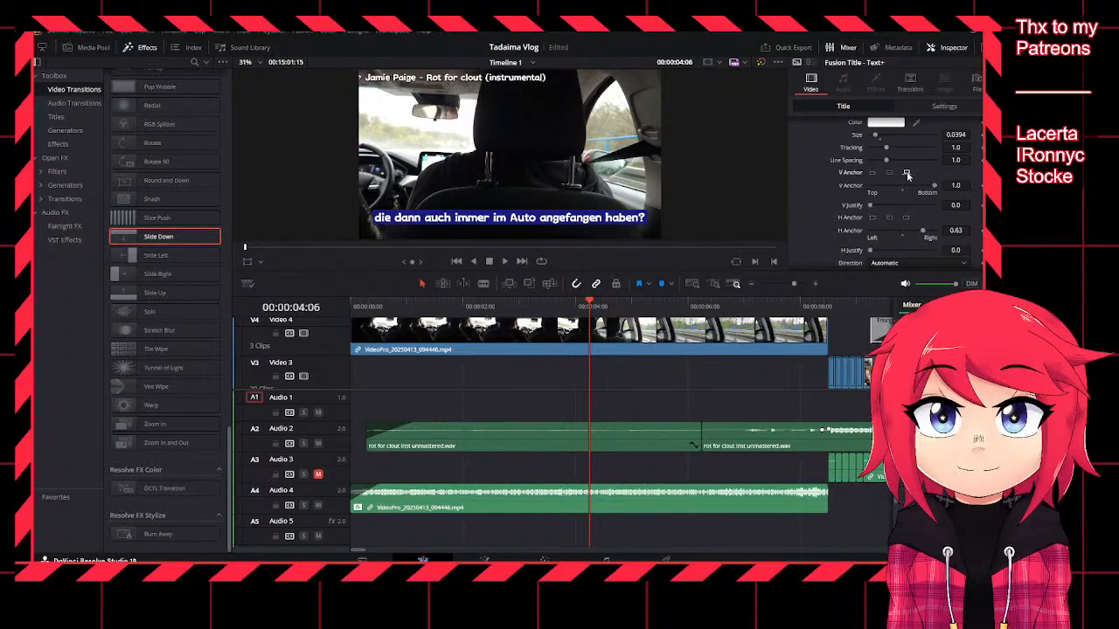
left_click_drag(925, 234, 890, 232)
left_click(903, 236)
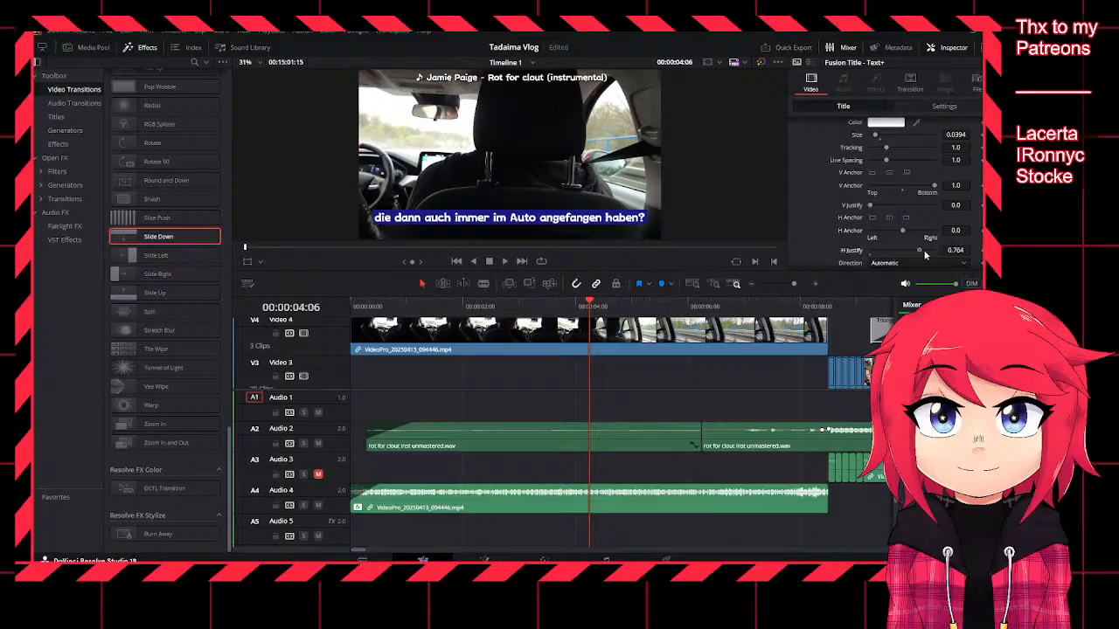
Step: Look through the music credit's text and layout settings and align its horizontal anchor to the left at -1.0
scroll(999, 218, "down", 5)
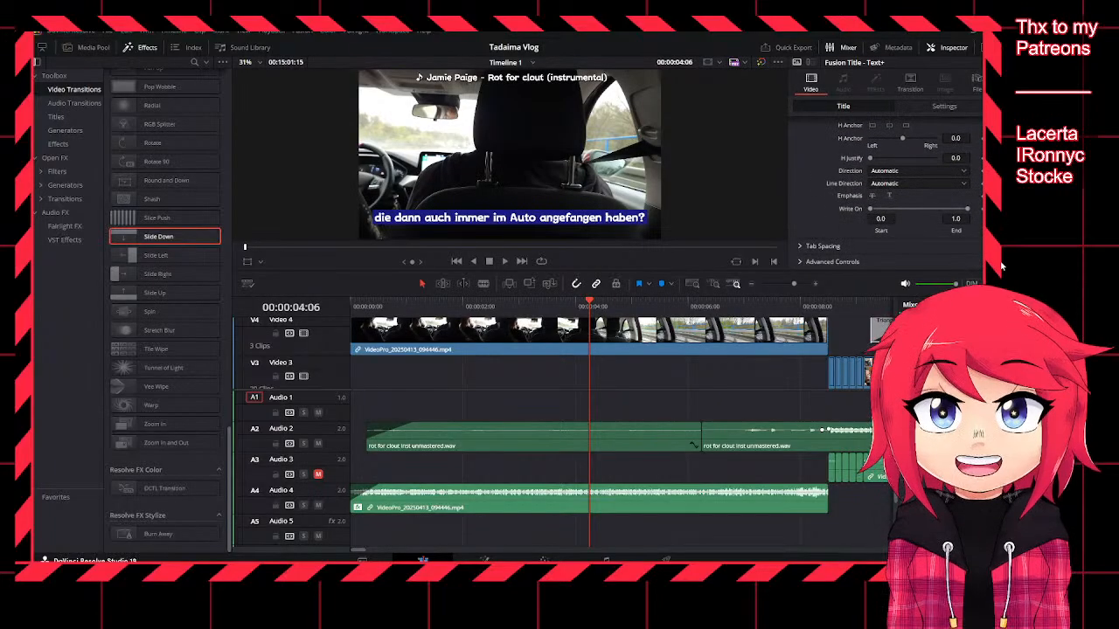
scroll(976, 109, "up", 5)
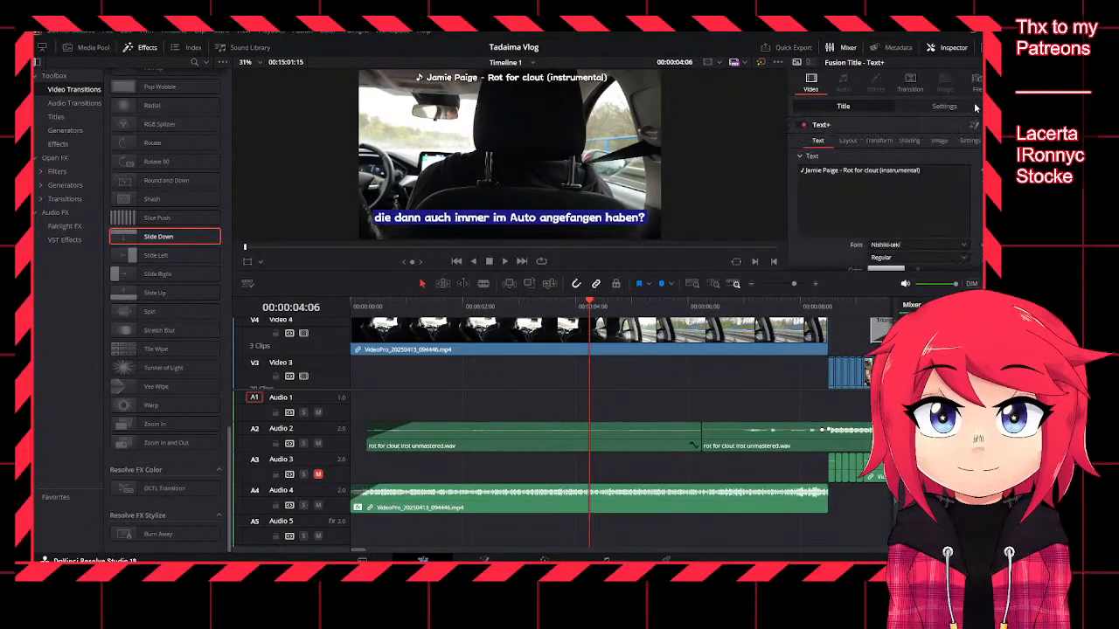
left_click(848, 140)
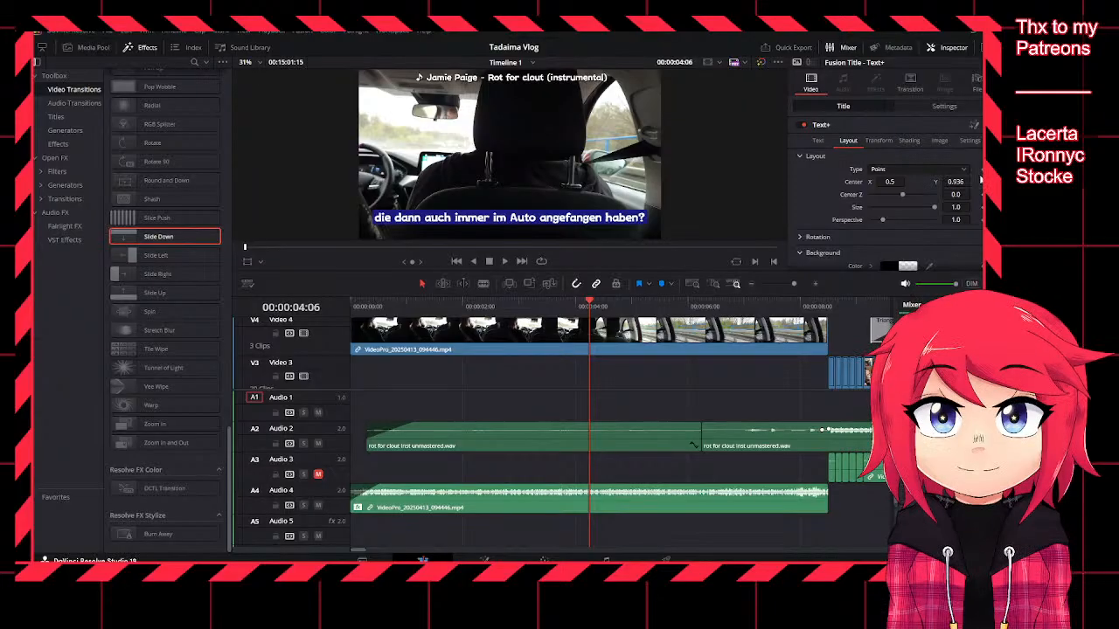
left_click(822, 141)
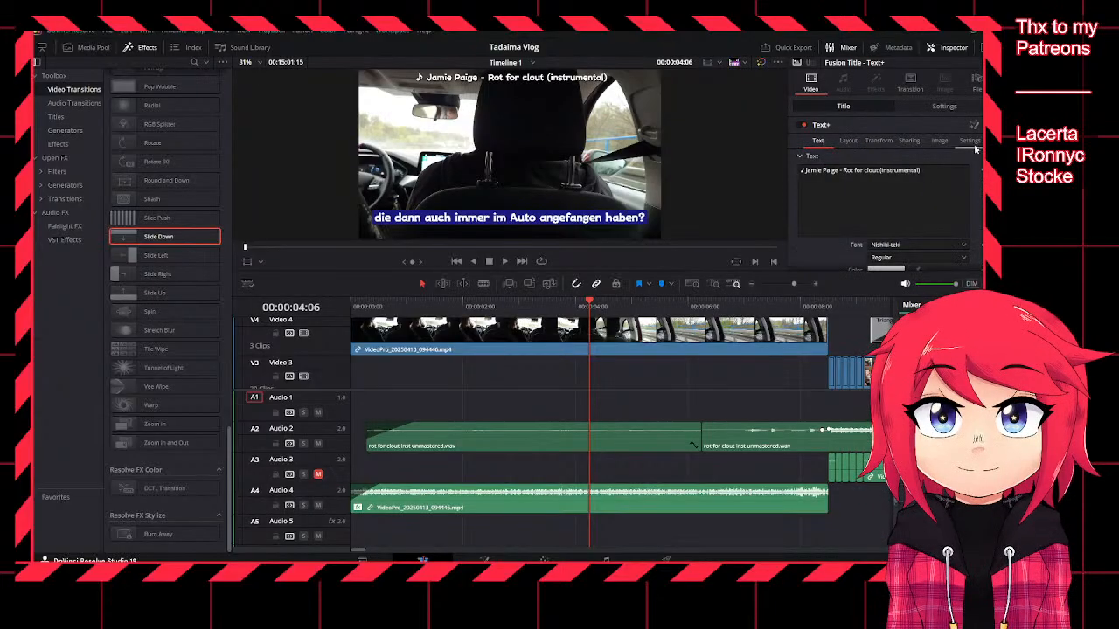
scroll(874, 192, "down", 2)
scroll(882, 192, "down", 5)
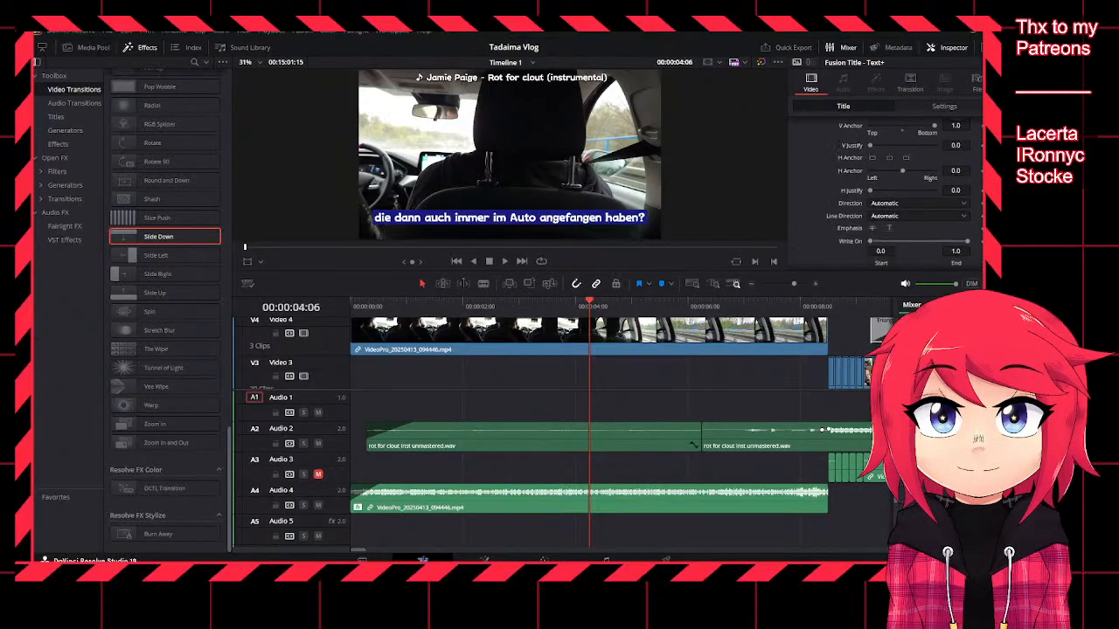
scroll(883, 192, "up", 7)
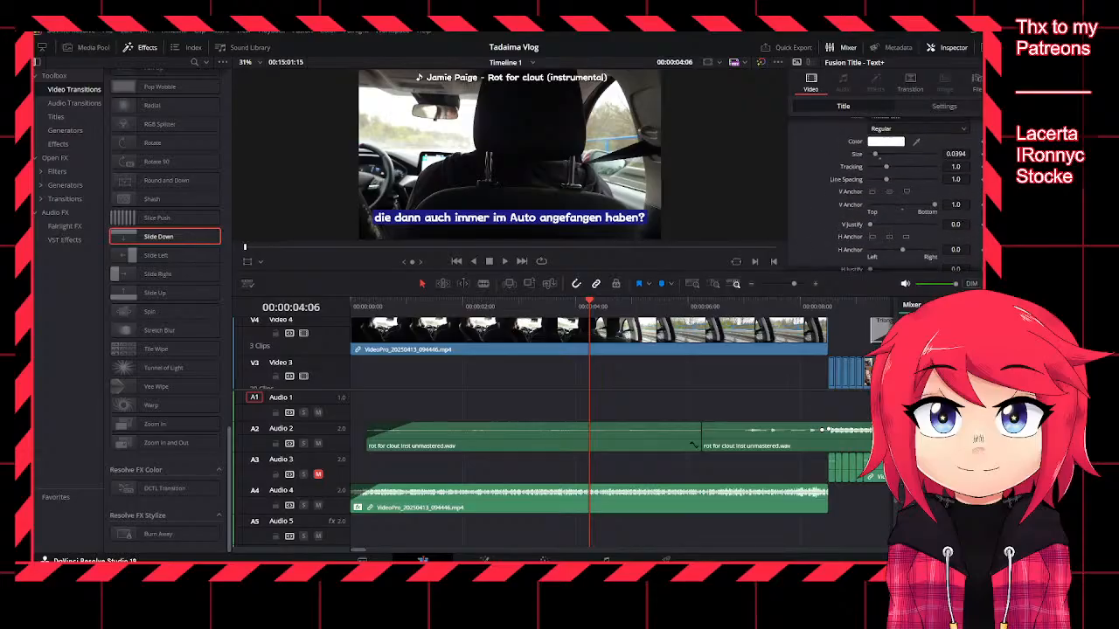
scroll(932, 222, "down", 3)
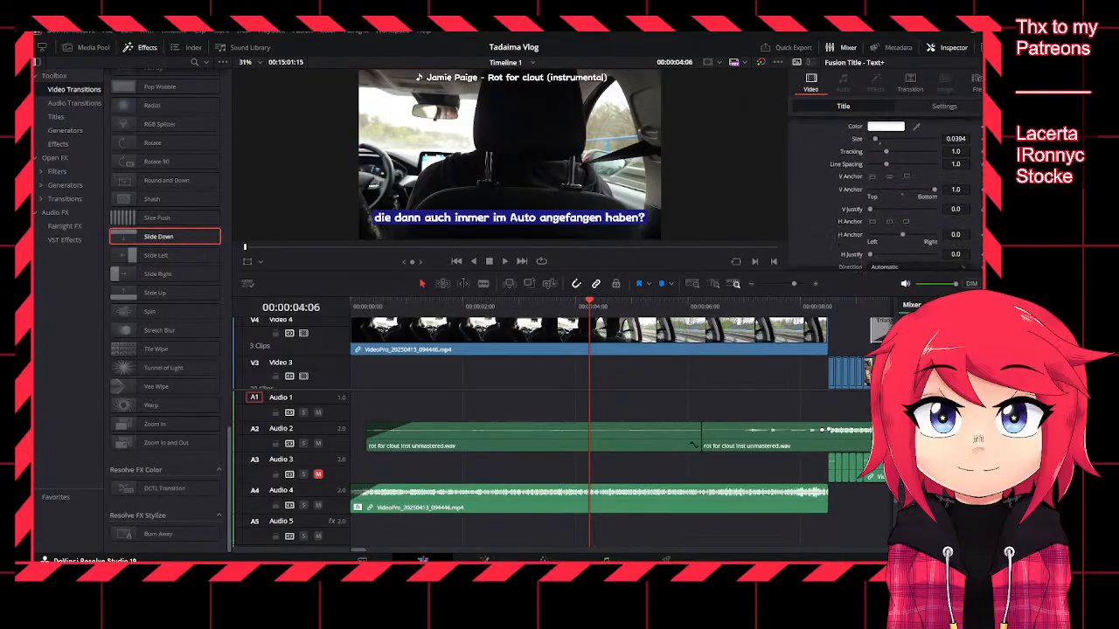
left_click(872, 214)
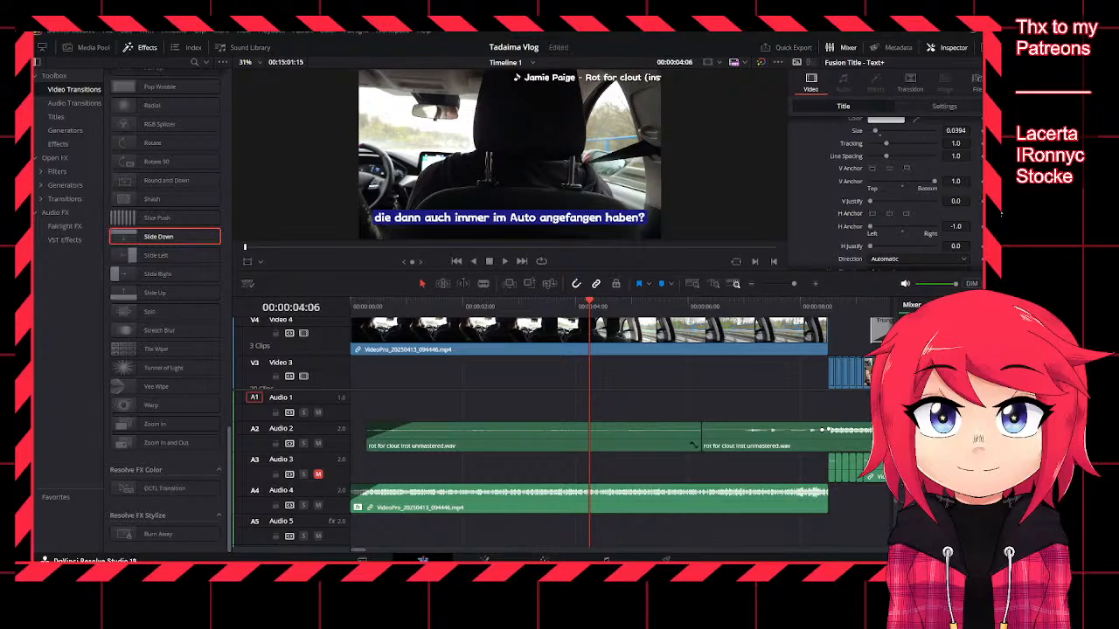
scroll(922, 181, "up", 3)
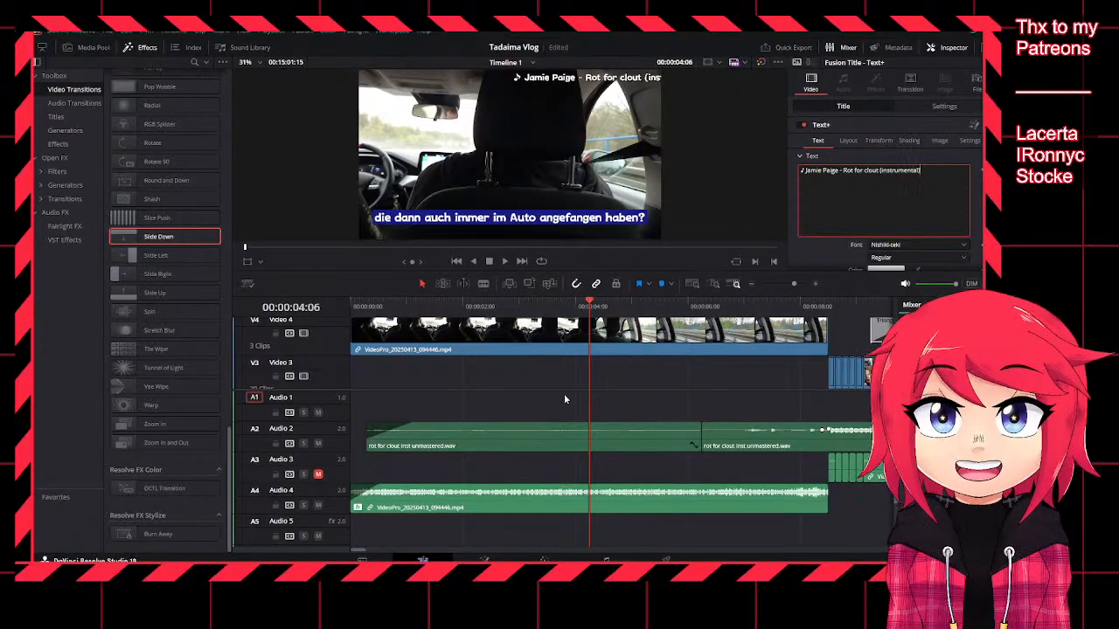
Step: Survey the whole vlog timeline and sample the interview and its cutaway footage between 00:00:54:21 and 00:02:21:09
scroll(572, 382, "down", 6)
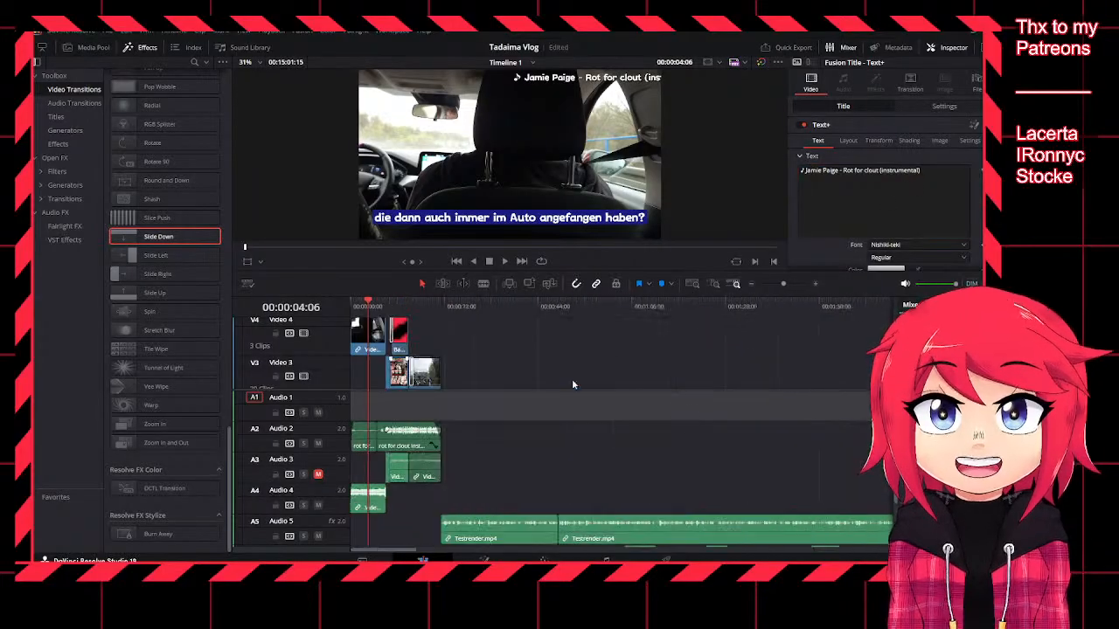
scroll(435, 383, "down", 8)
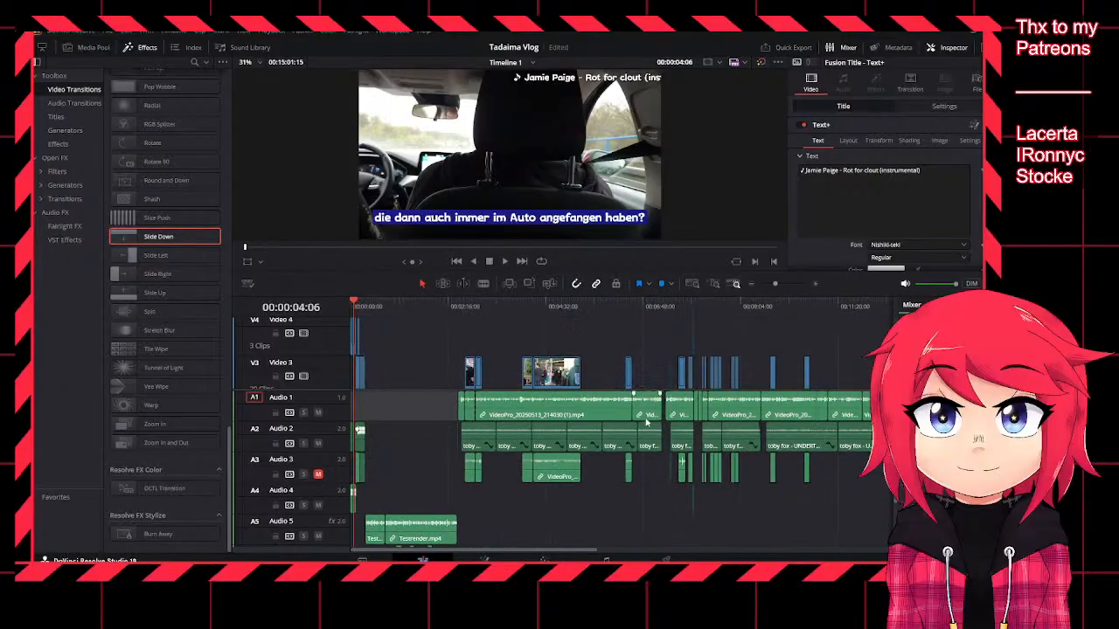
scroll(485, 367, "up", 6)
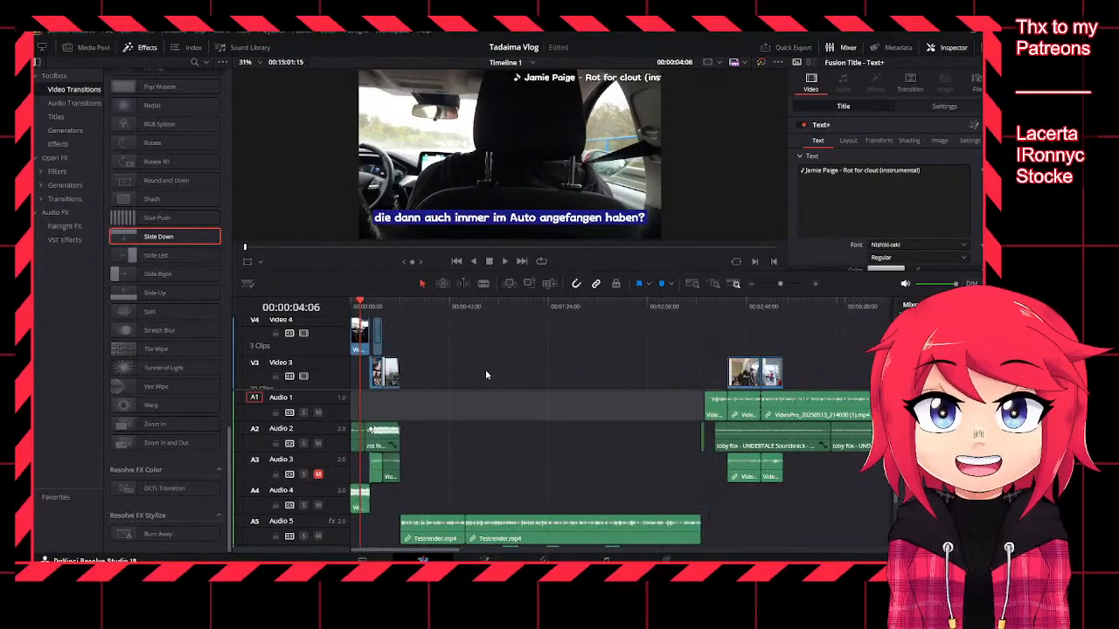
left_click(479, 306)
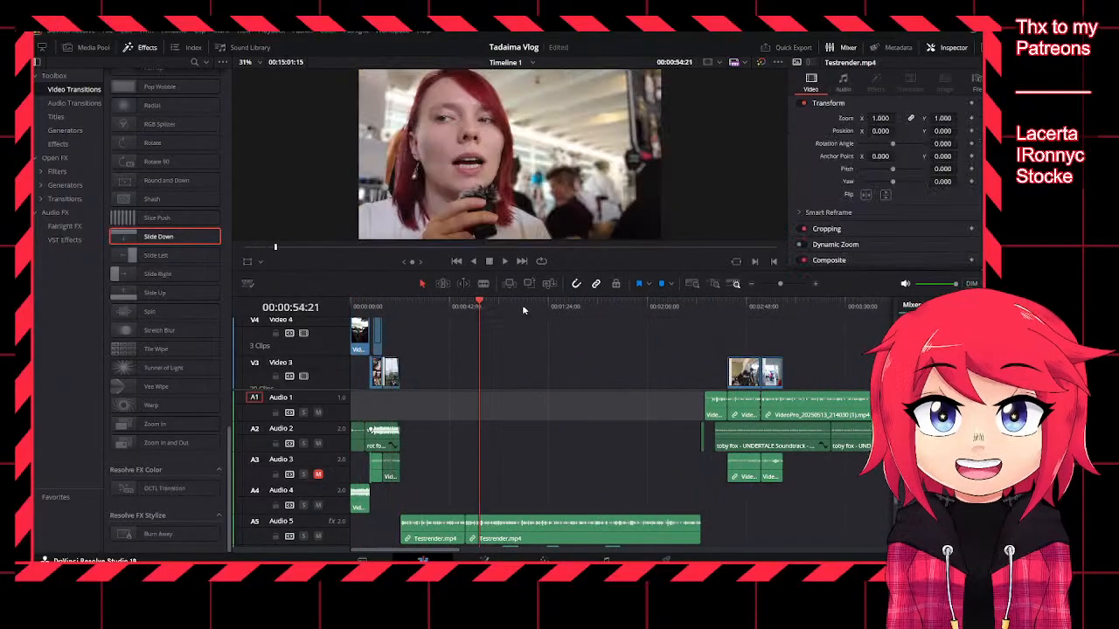
left_click(683, 310)
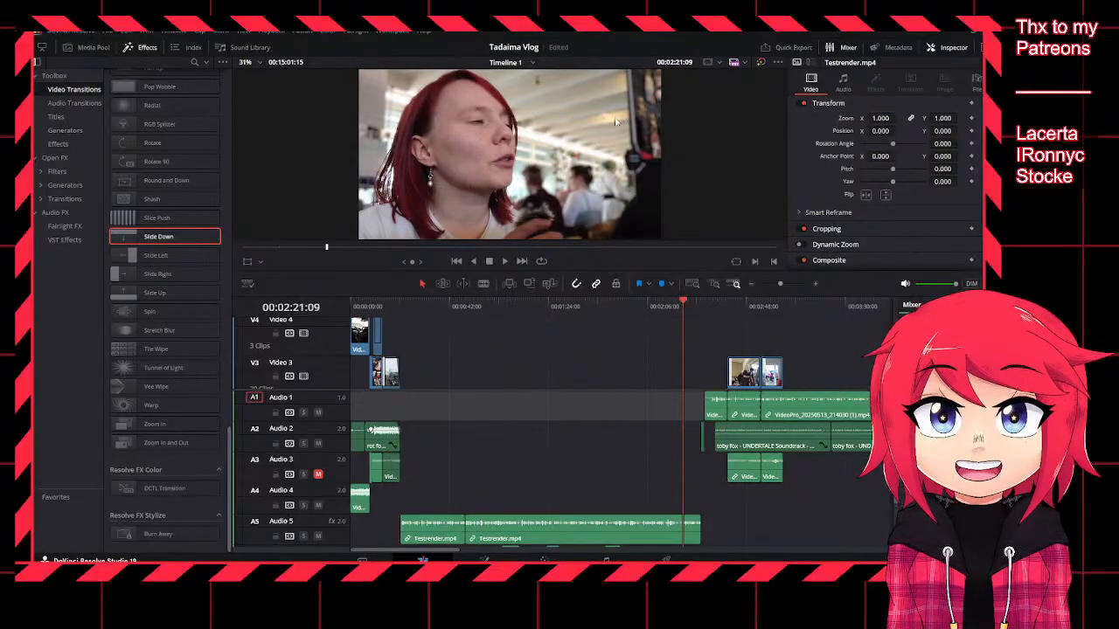
left_click(546, 307)
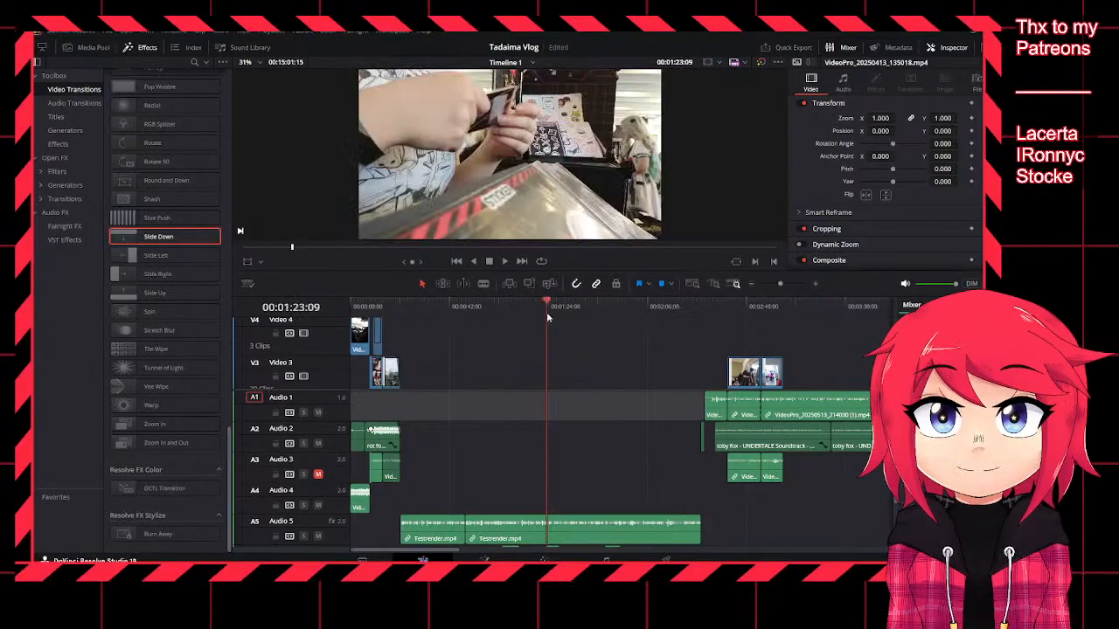
left_click(509, 306)
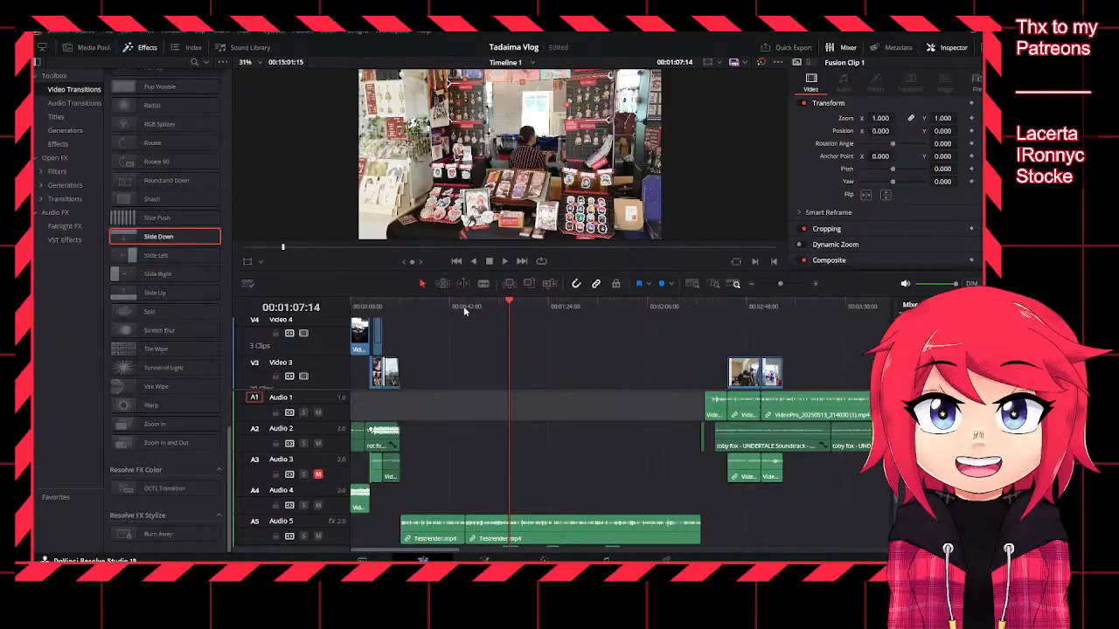
left_click(468, 311)
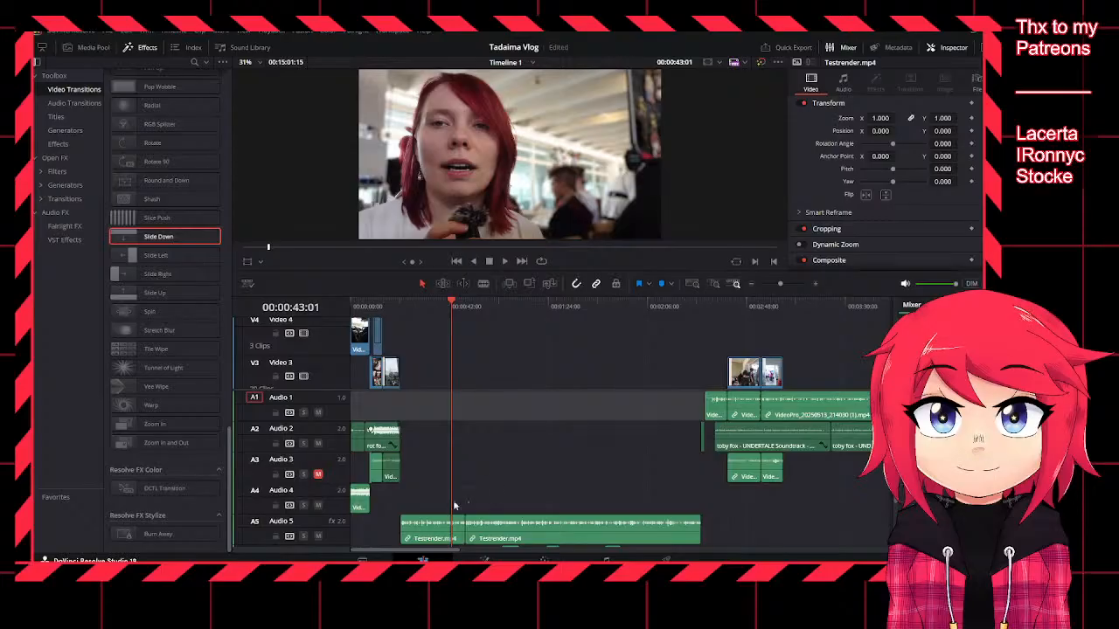
Step: Skim back and forth through the Testrender.mp4 interview section and park the playhead at 00:00:29:22
left_click(439, 309)
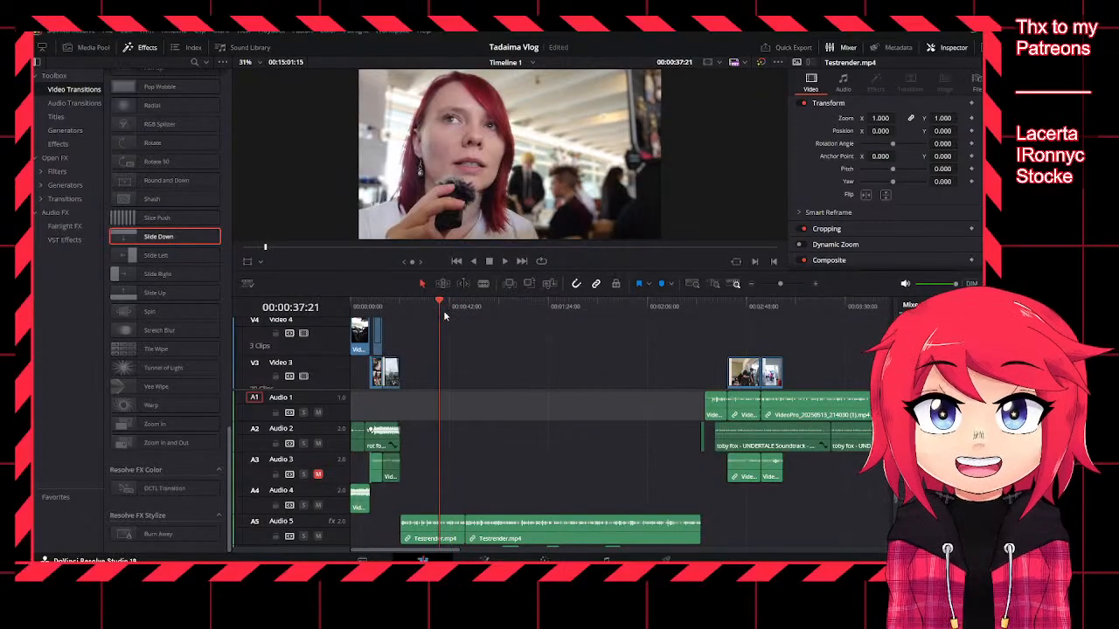
left_click(462, 313)
left_click(560, 307)
left_click(632, 306)
left_click(577, 305)
left_click(532, 306)
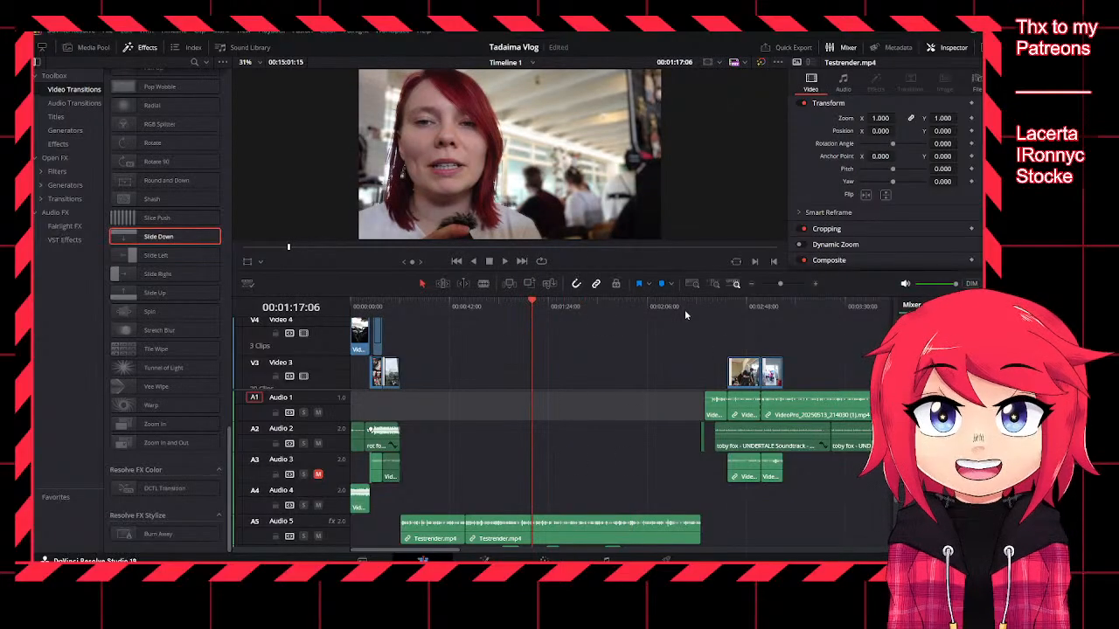
left_click(447, 305)
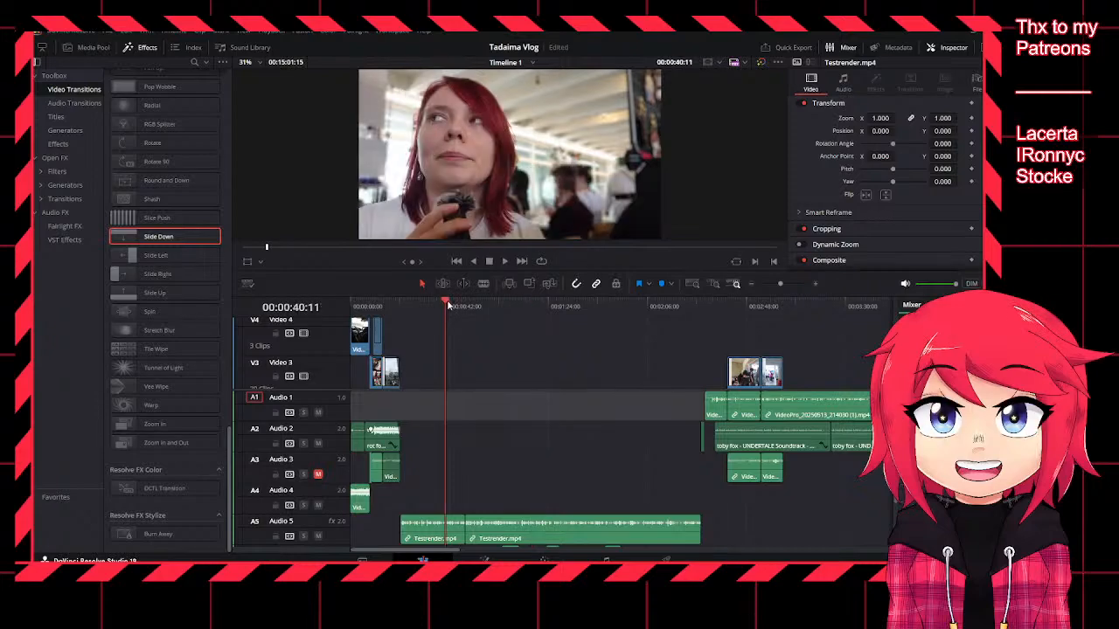
left_click(502, 306)
left_click(421, 306)
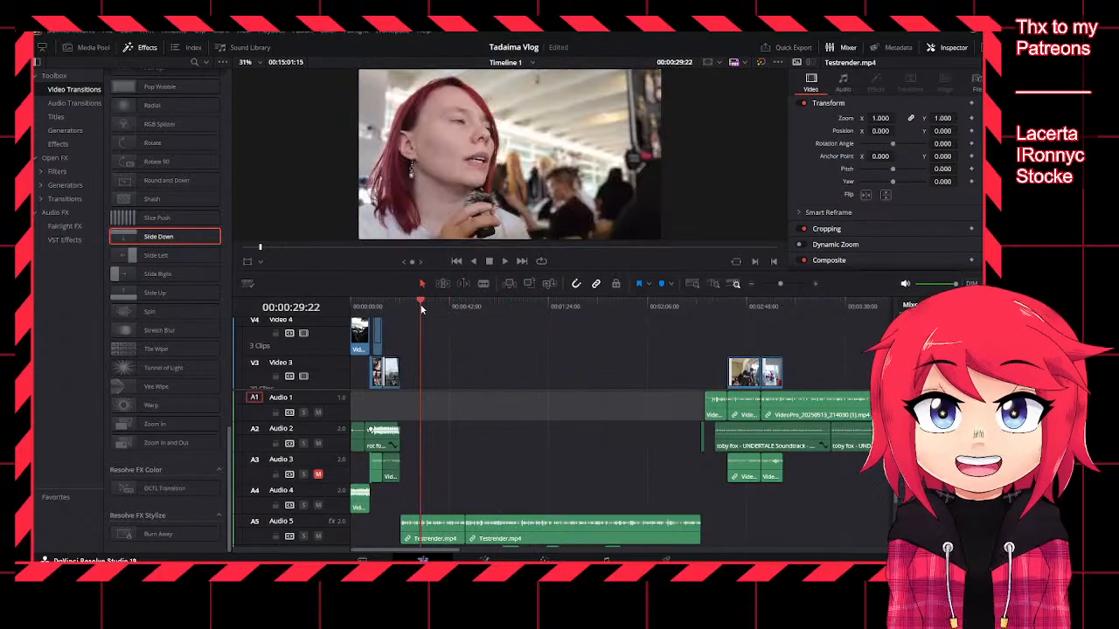
Step: Sample the interview and its cutaway footage around 00:00:34:20, 00:01:15:18 and 00:01:47:23, and park the playhead at 00:01:18:23
left_click(529, 306)
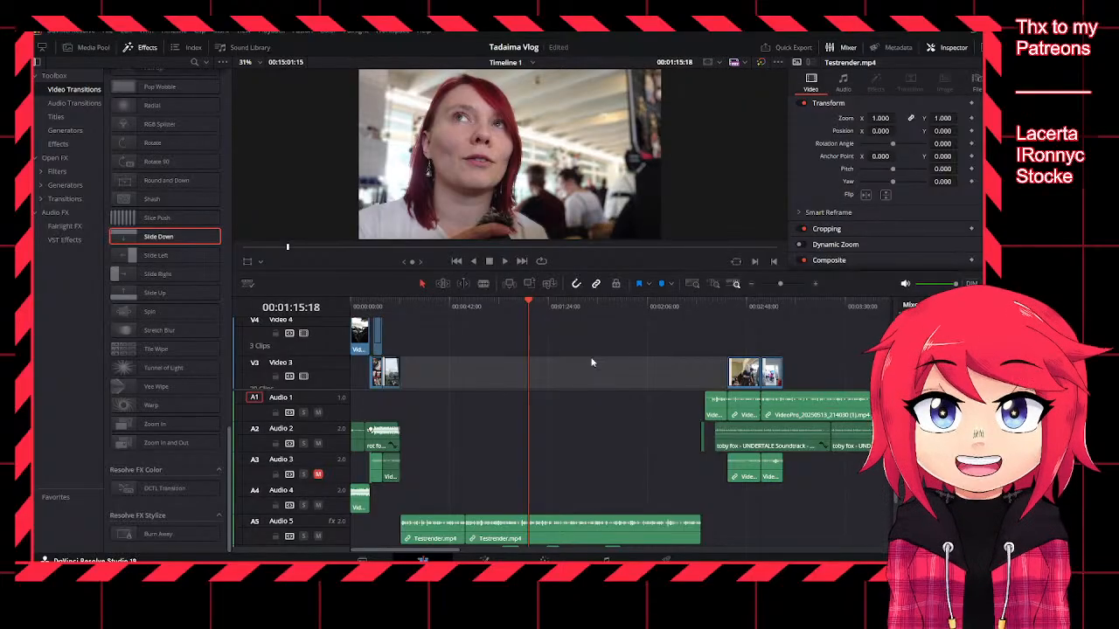
left_click(553, 307)
left_click(603, 307)
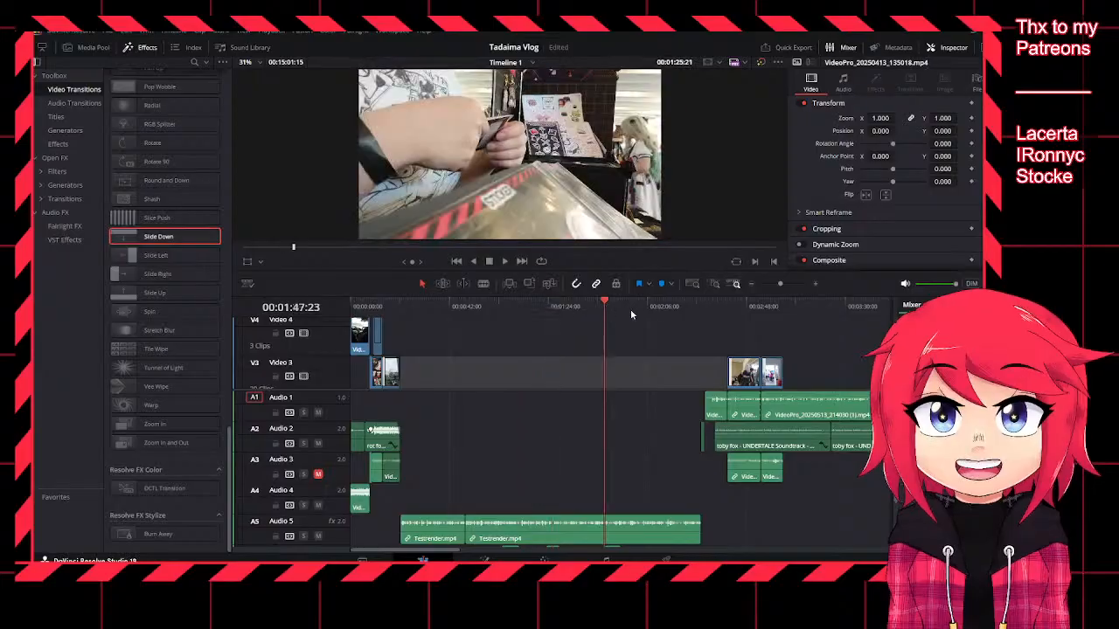
left_click(568, 307)
left_click(432, 306)
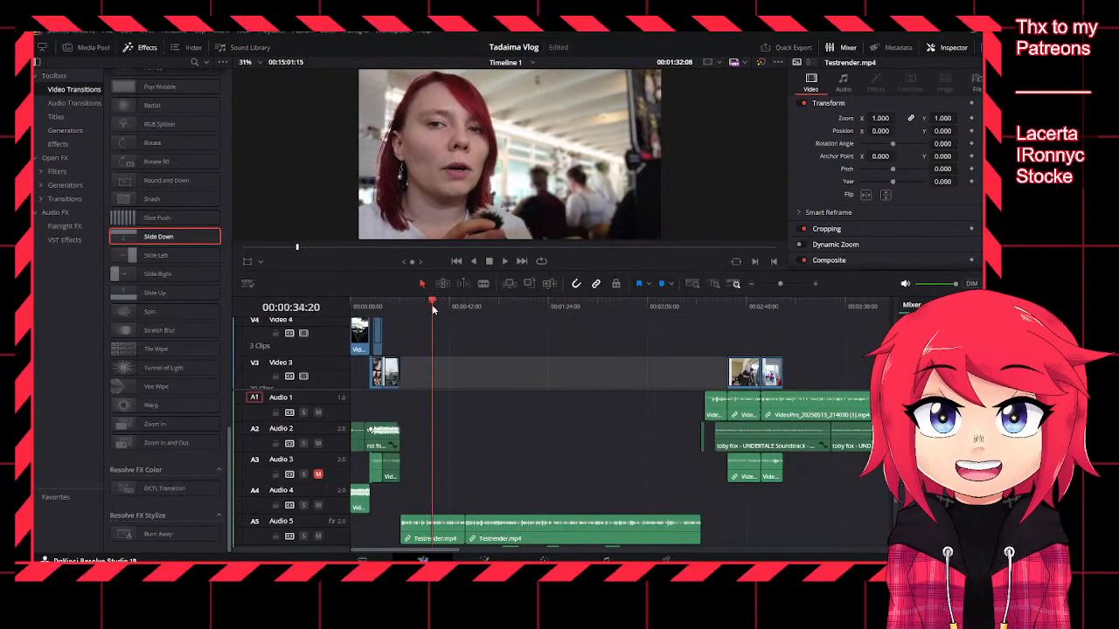
left_click(591, 311)
left_click(640, 313)
left_click(703, 313)
left_click(574, 306)
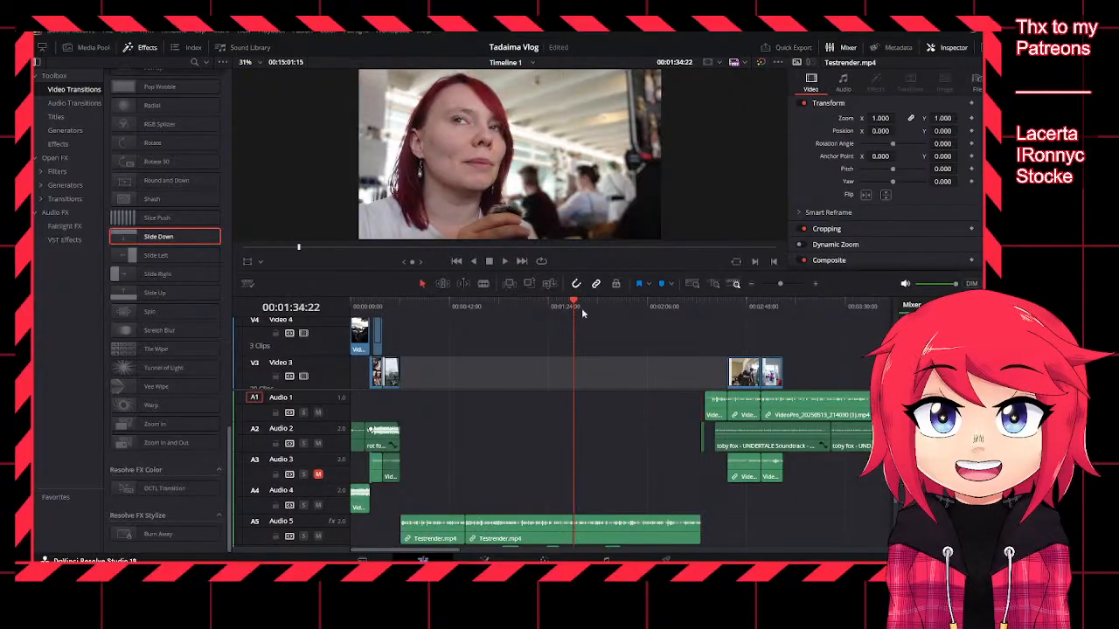
left_click(537, 313)
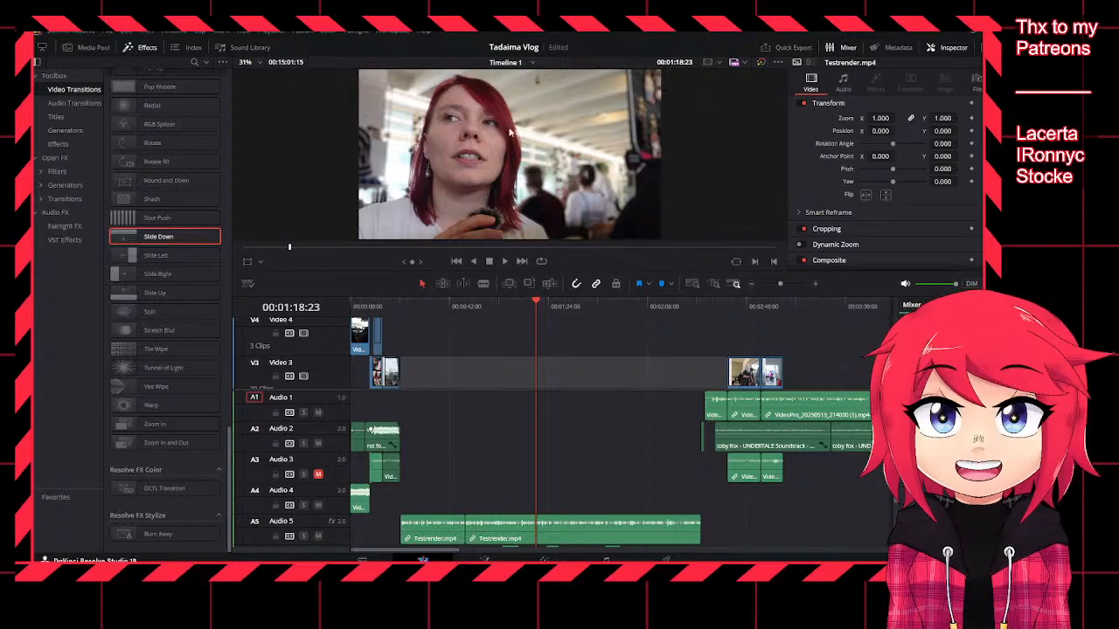
Step: Check the interview section from its start at 00:00:21:06 to its end near 00:02:23:18 and return to 00:01:34:11
left_click(590, 307)
left_click(689, 305)
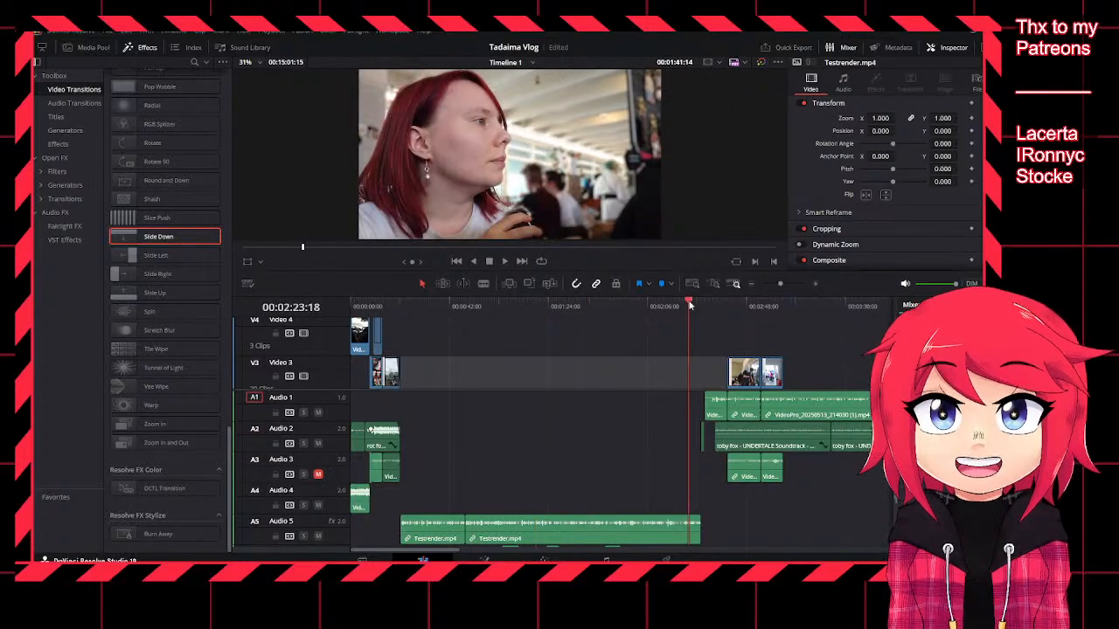
left_click(518, 310)
left_click(416, 306)
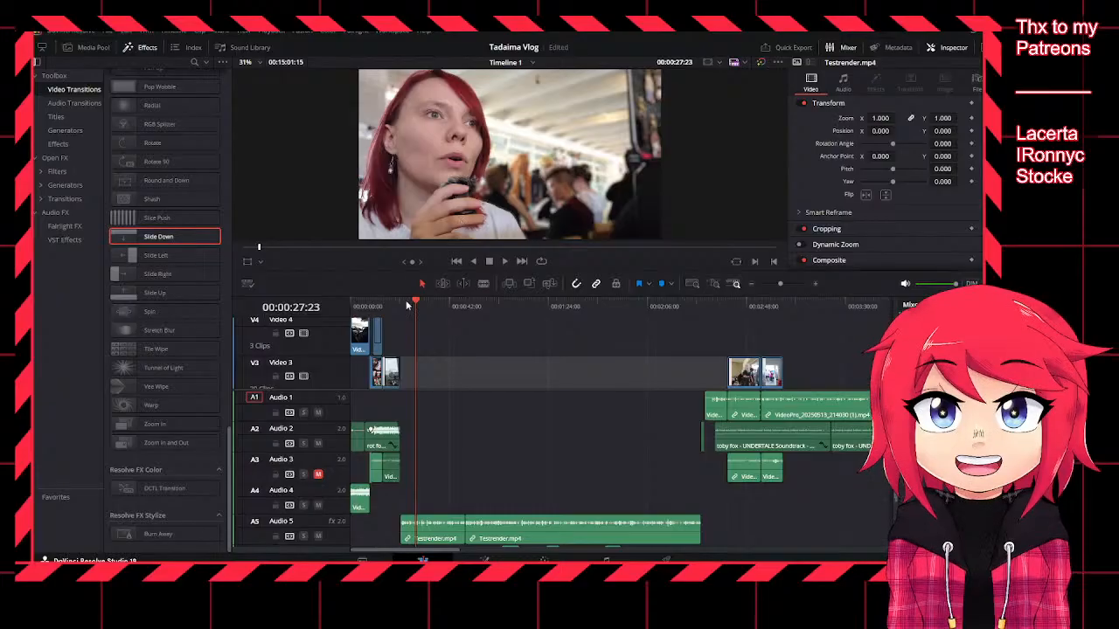
left_click(399, 305)
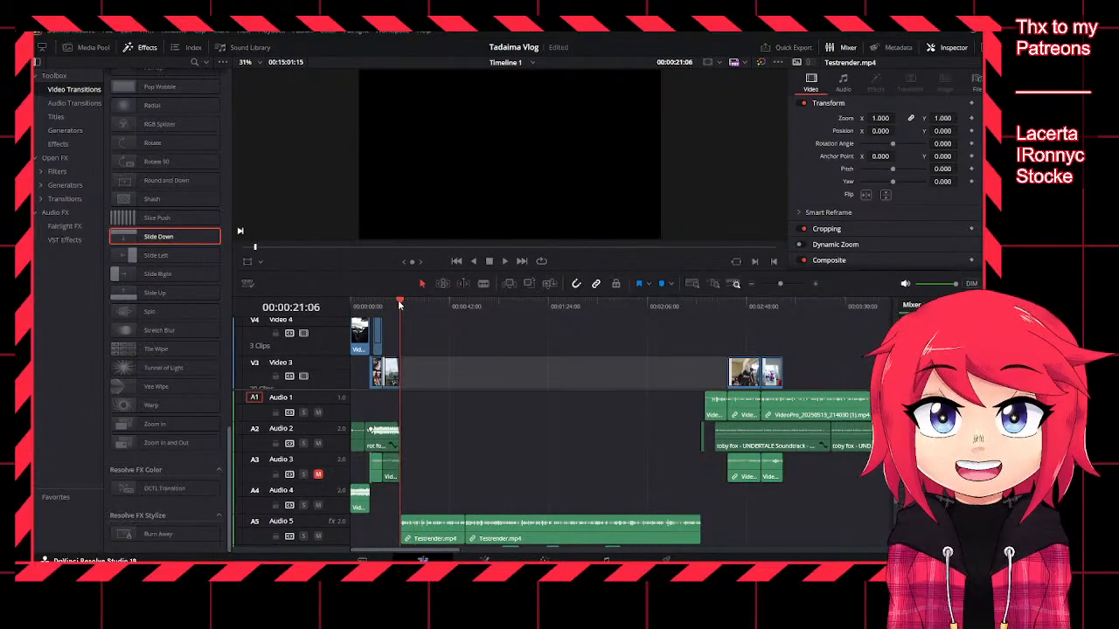
left_click(557, 304)
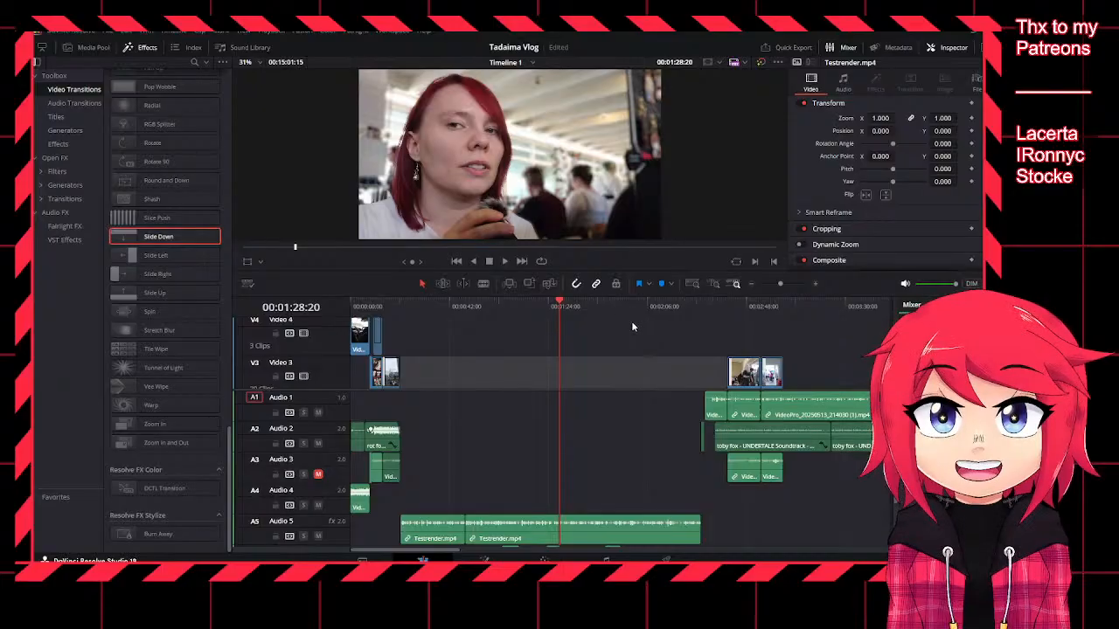
left_click(655, 306)
left_click(688, 305)
left_click(573, 305)
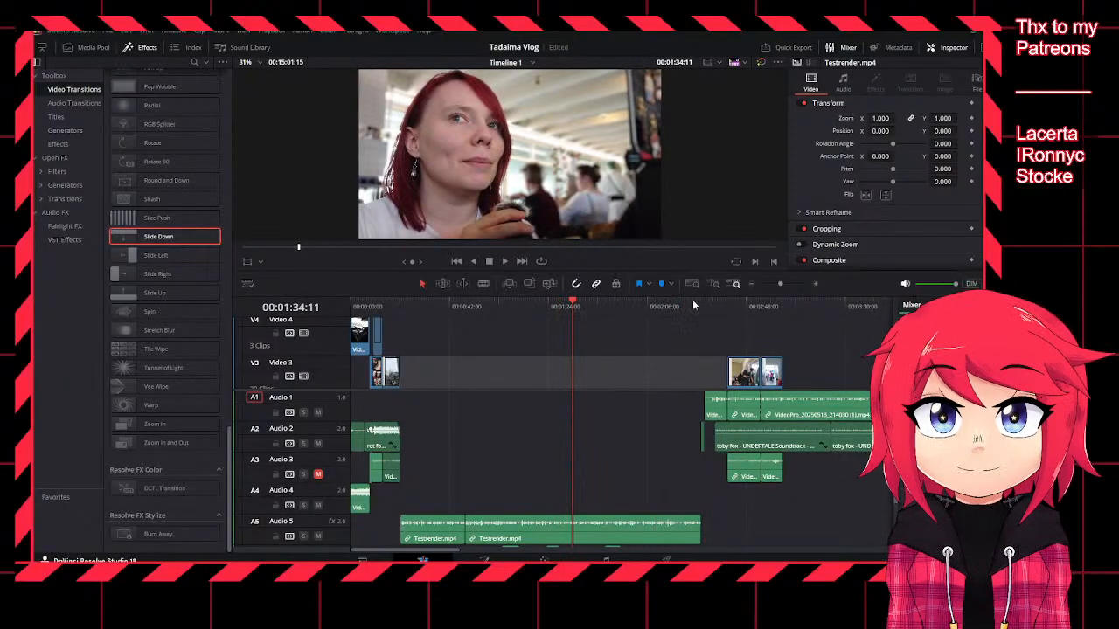
Step: Return to the vlog's intro and place the playhead on the music credit title at 00:00:02:15
left_click_drag(495, 304, 43, 300)
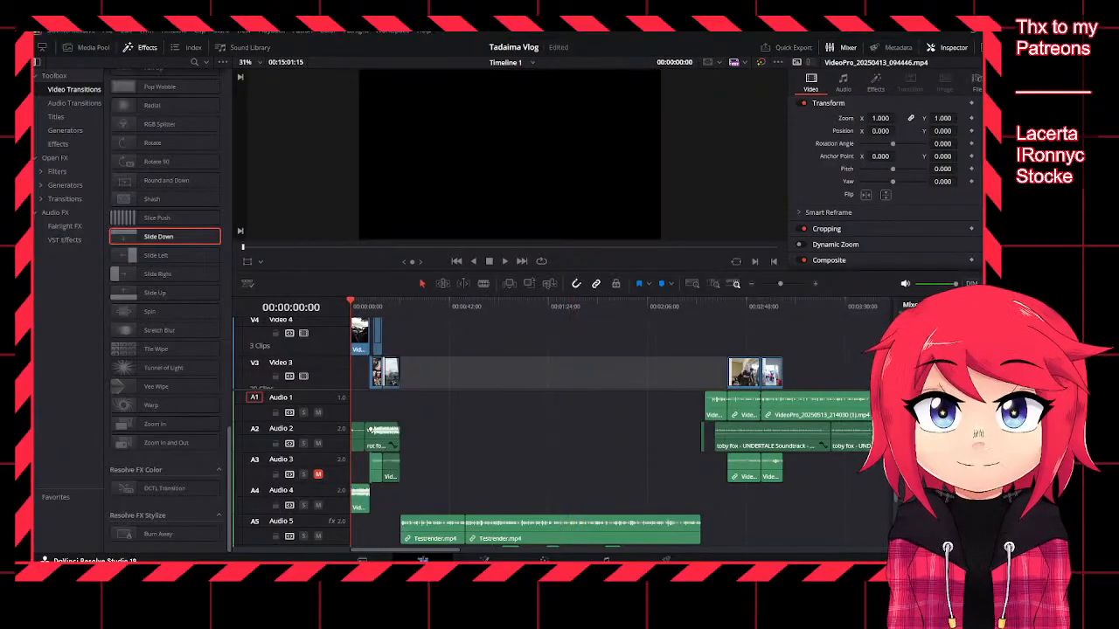
scroll(568, 354, "up", 3)
left_click(356, 308)
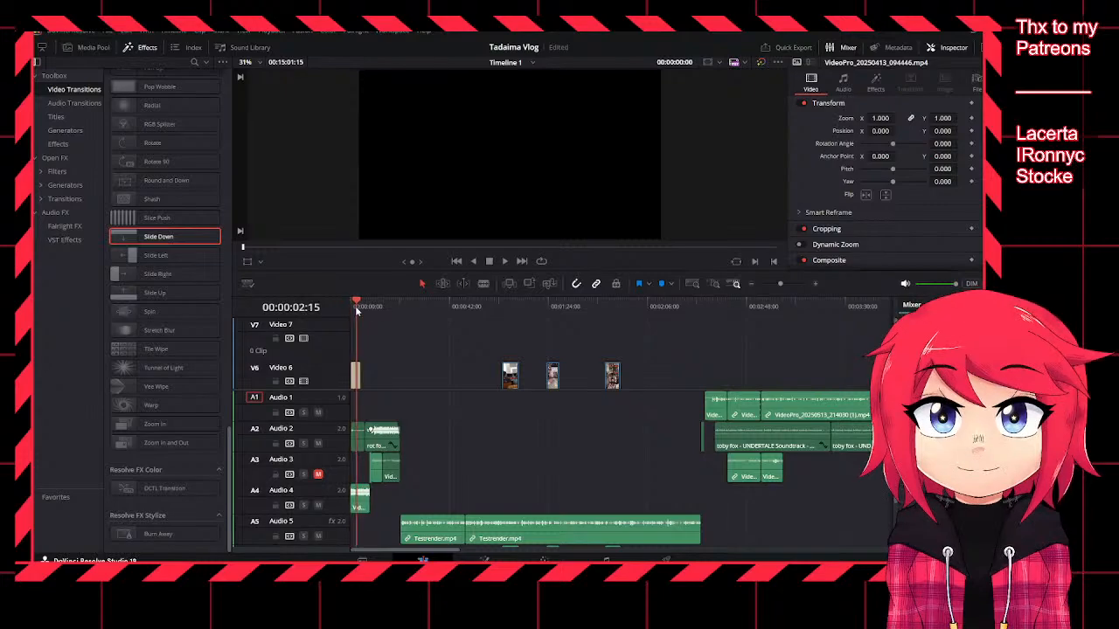
scroll(356, 367, "up", 3)
scroll(349, 385, "up", 3)
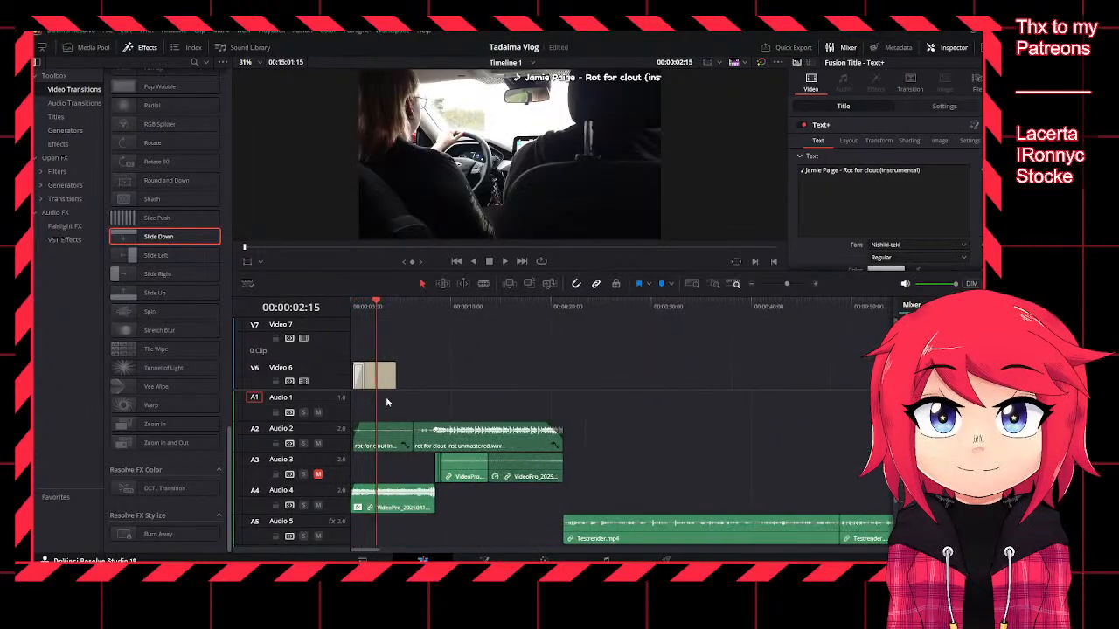
Step: Try out the left anchoring by appending "adasdasd" to the music credit's text and delete those characters again
left_click(921, 171)
type("adasdasd")
left_click_drag(962, 170, 921, 172)
key("BackSpace")
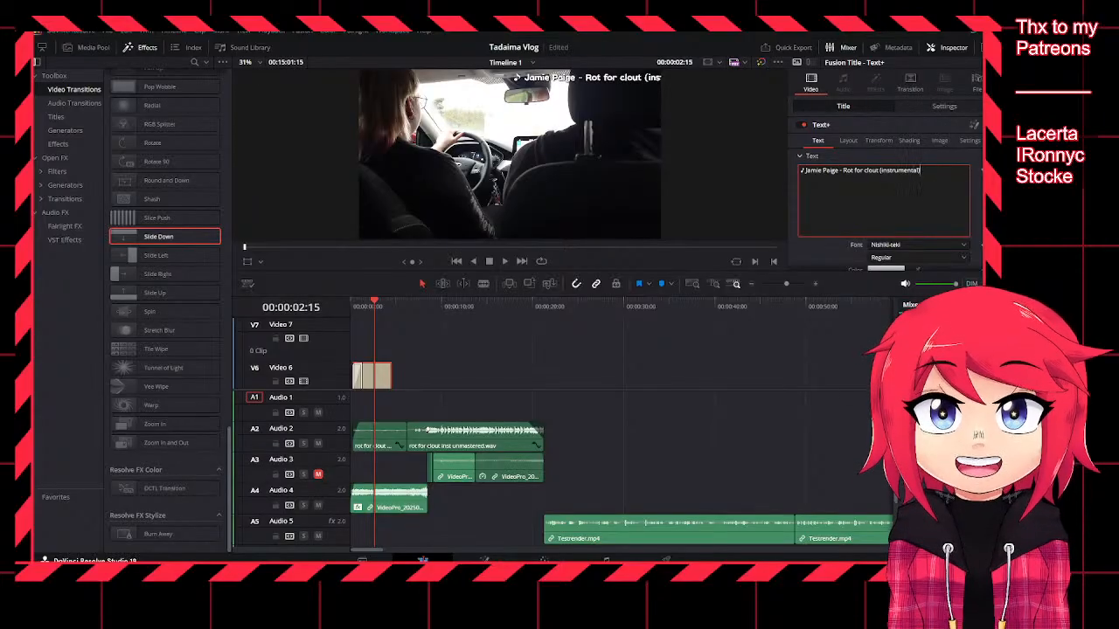
Step: Look through the music credit's anchor, justify, direction and write-on settings
scroll(883, 201, "down", 3)
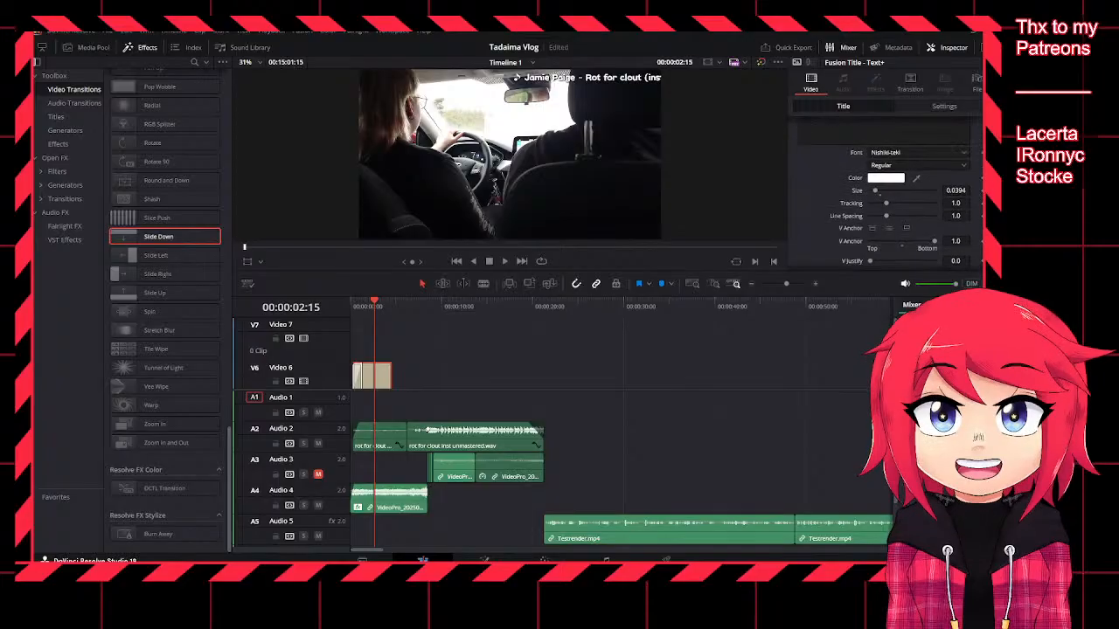
scroll(883, 192, "down", 3)
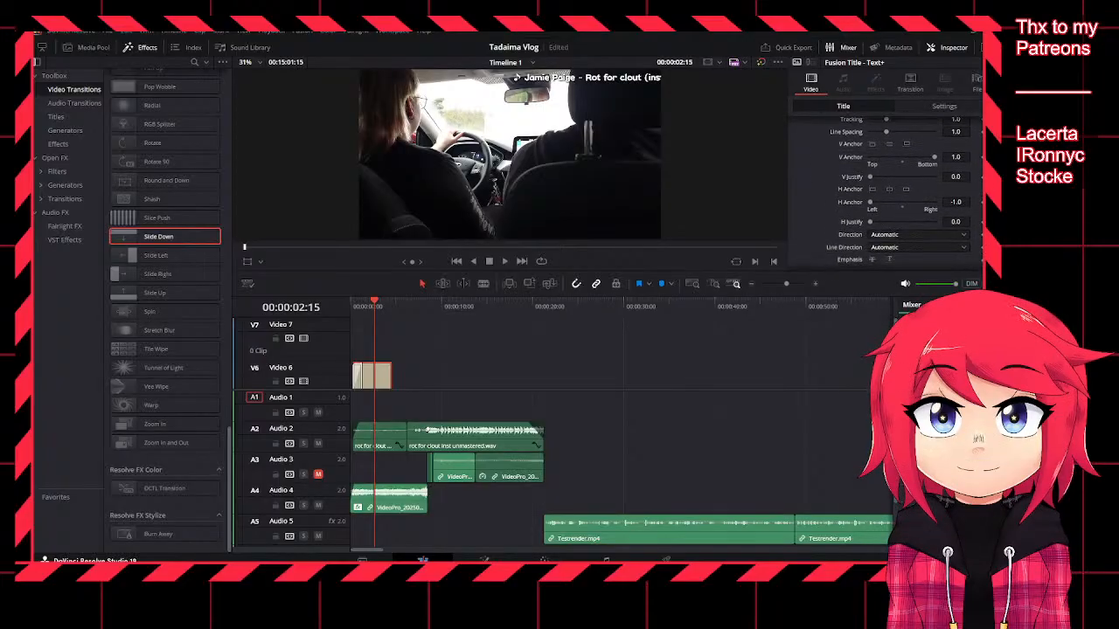
scroll(892, 207, "down", 1)
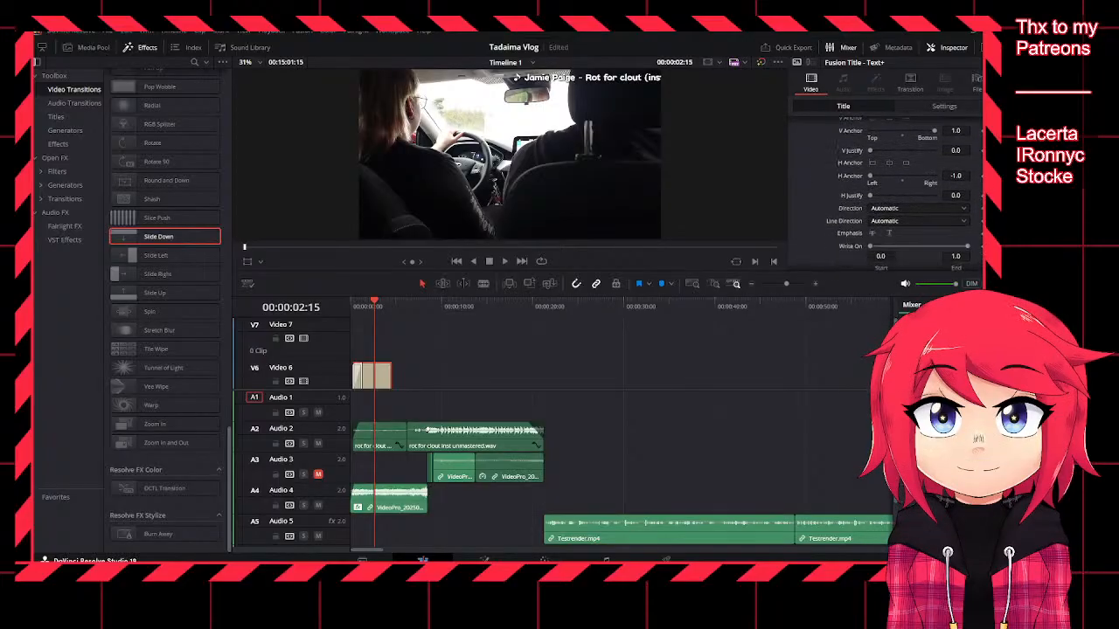
left_click(891, 208)
left_click(891, 211)
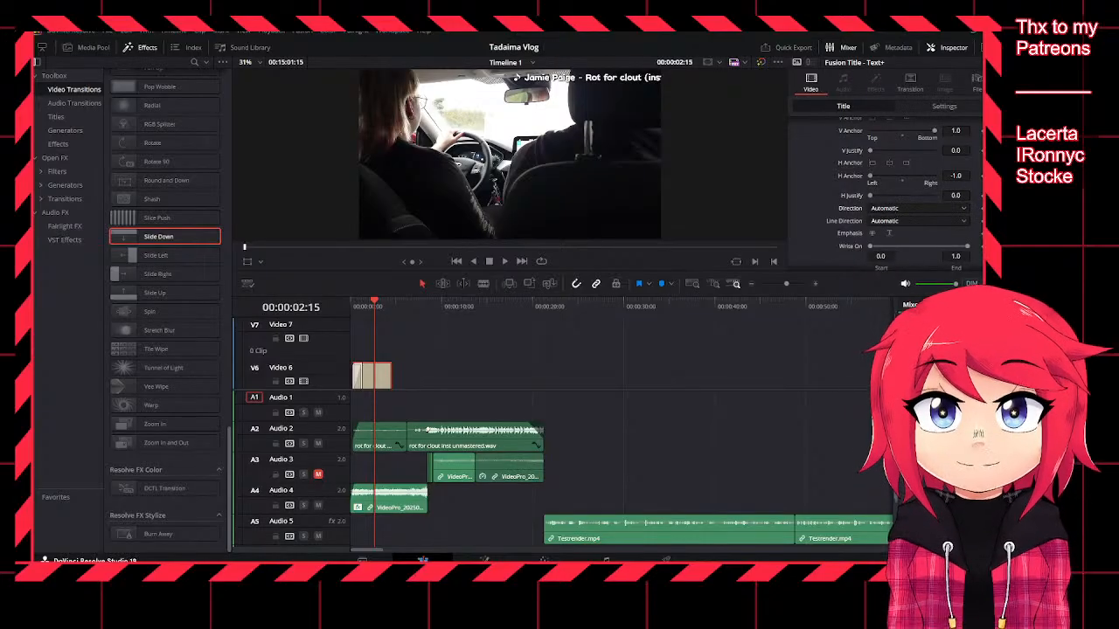
scroll(883, 192, "down", 1)
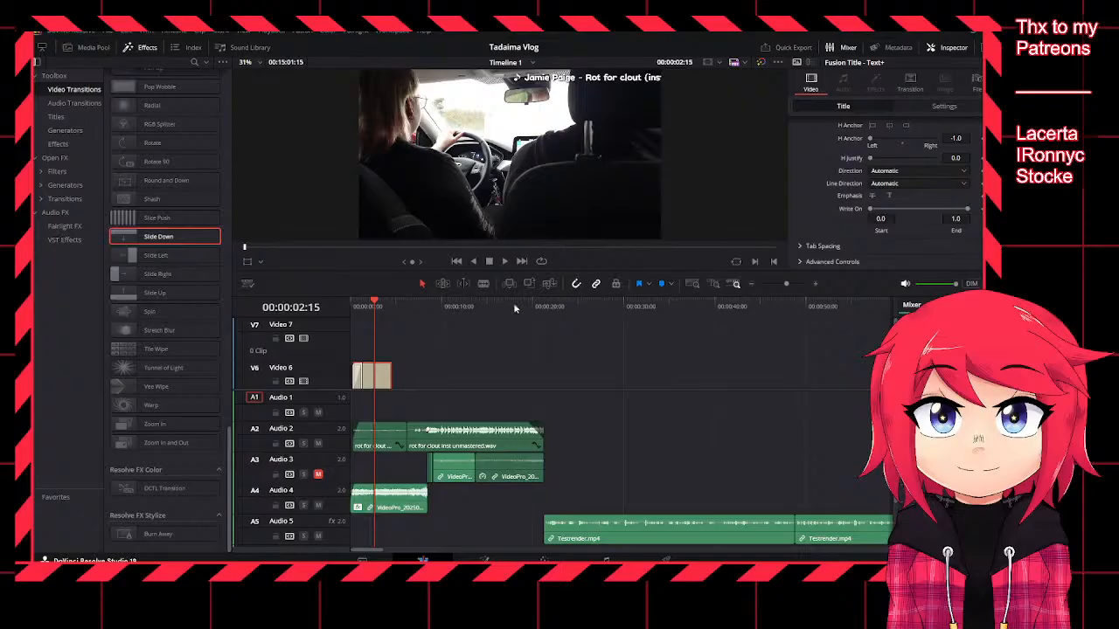
left_click_drag(355, 308, 377, 309)
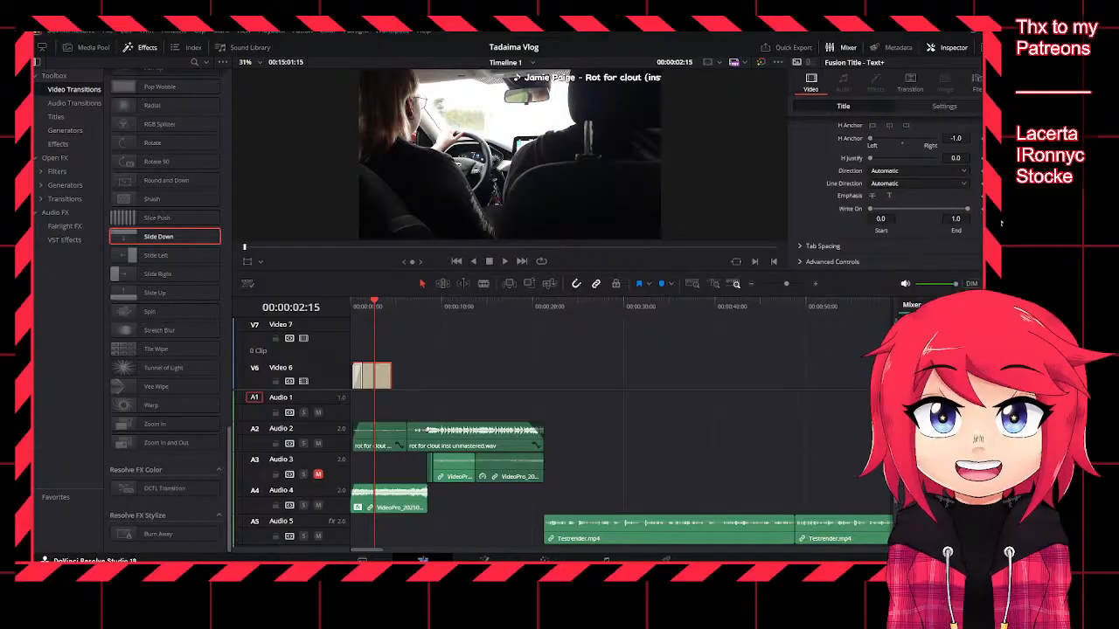
Step: Move the music credit to the left edge of the frame by setting its layout Center X to 0.006
scroll(824, 144, "up", 5)
left_click(847, 141)
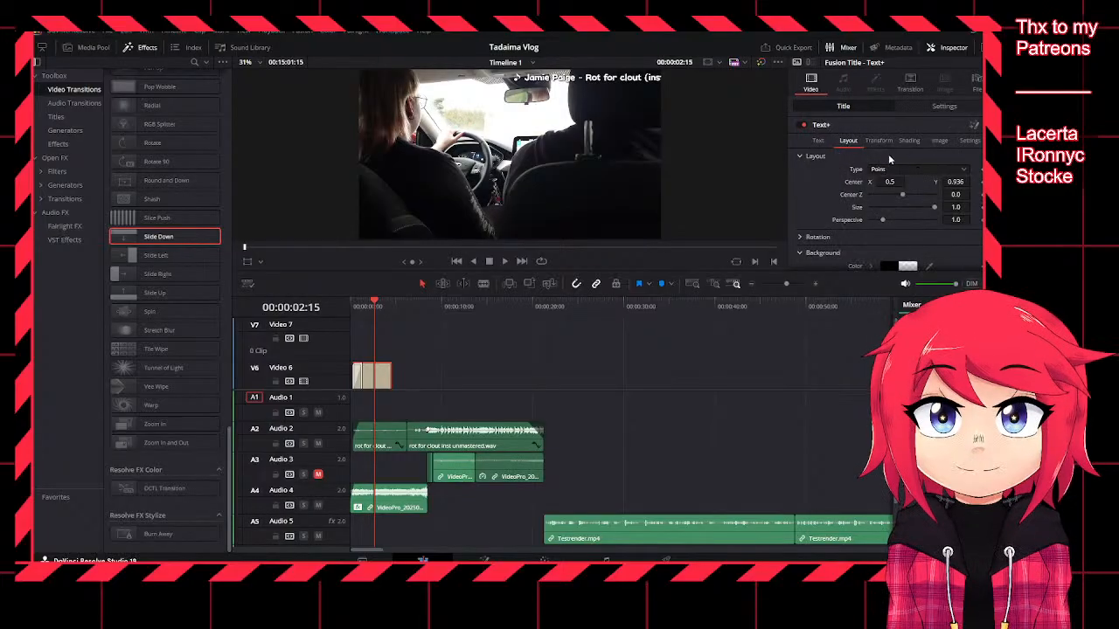
left_click_drag(888, 182, 834, 181)
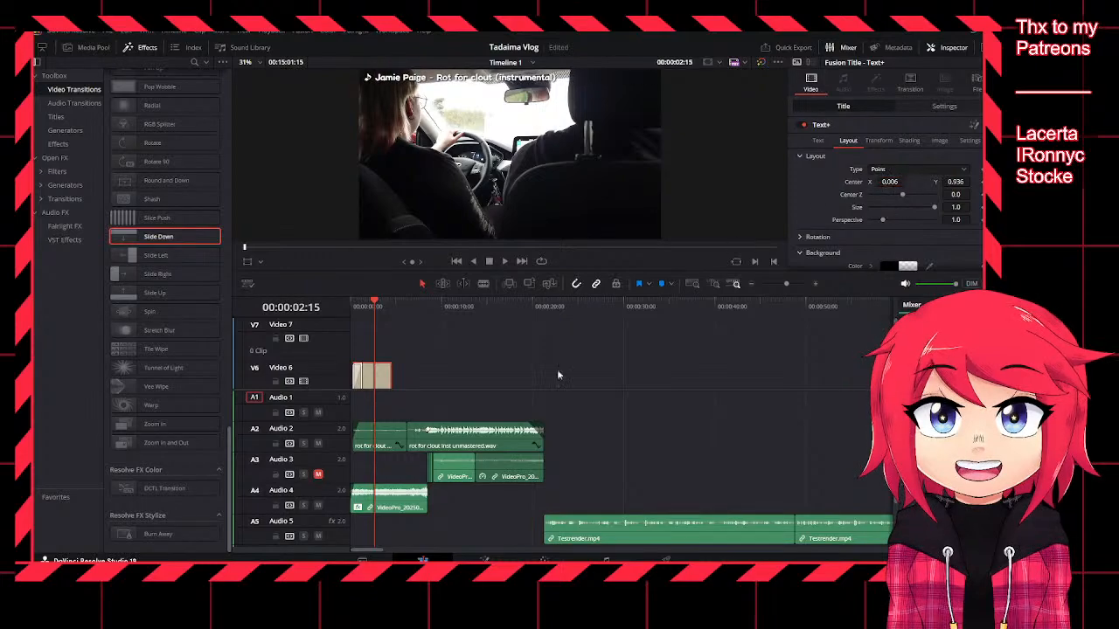
Step: Lengthen the music credit slightly with a fade-out at its end while playing the intro from the start through to 00:00:21:00
key("space")
left_click(350, 306)
key("space")
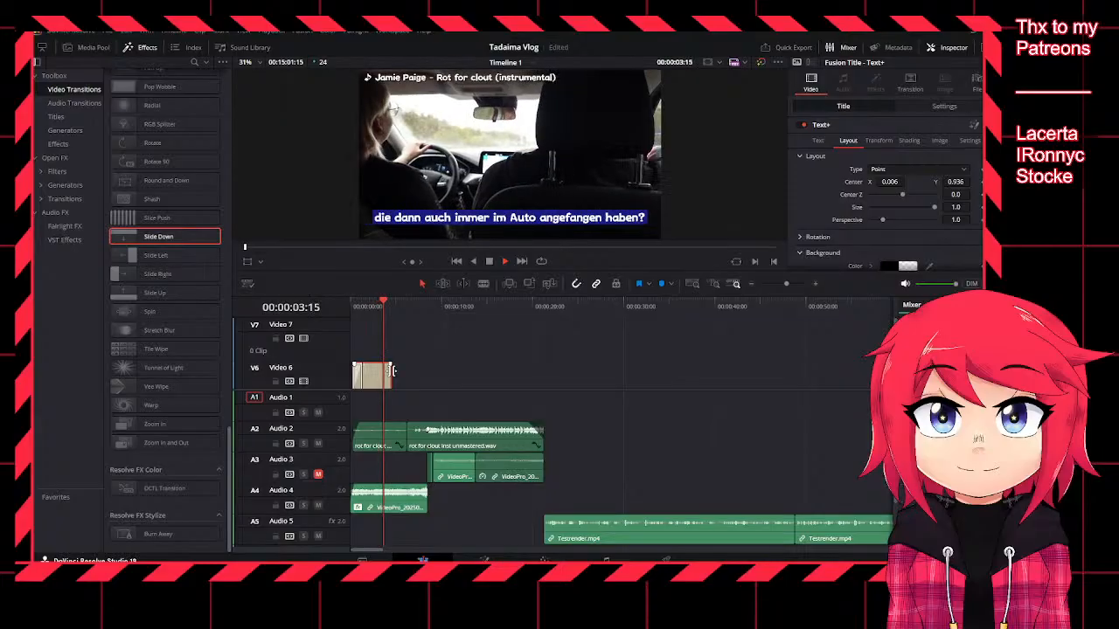
mouse_move(389, 369)
left_mouse_down()
mouse_move(407, 370)
mouse_move(389, 365)
left_mouse_up()
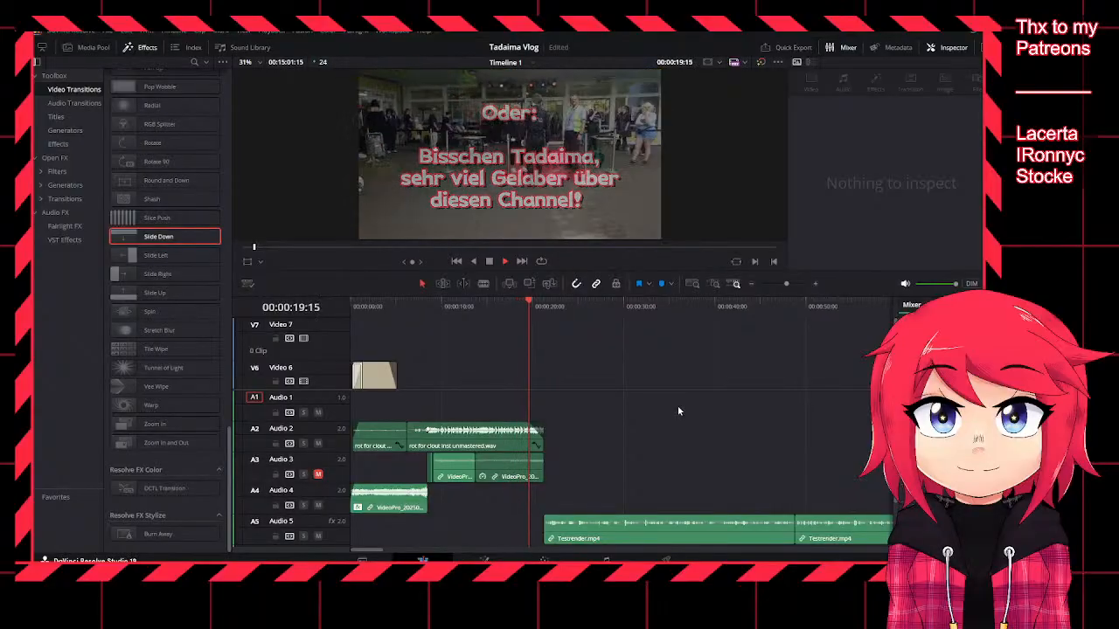
key("space")
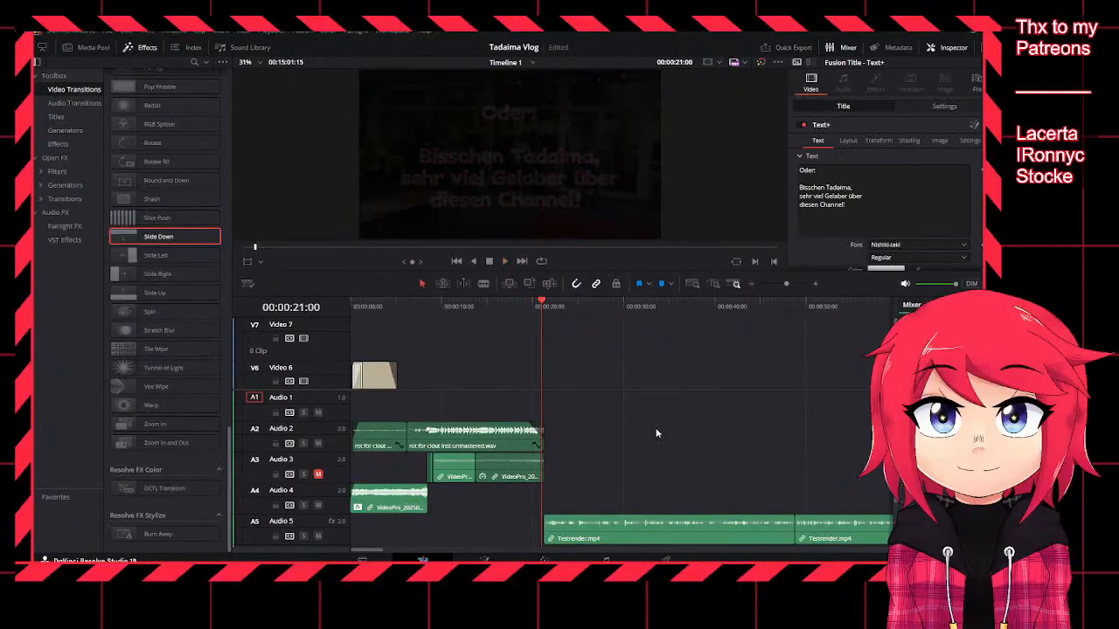
Step: Revisit the music credit at 00:00:03:04, and play the circled merchandise stall cutaway up to 00:01:10:03
scroll(656, 432, "down", 4)
left_click(362, 308)
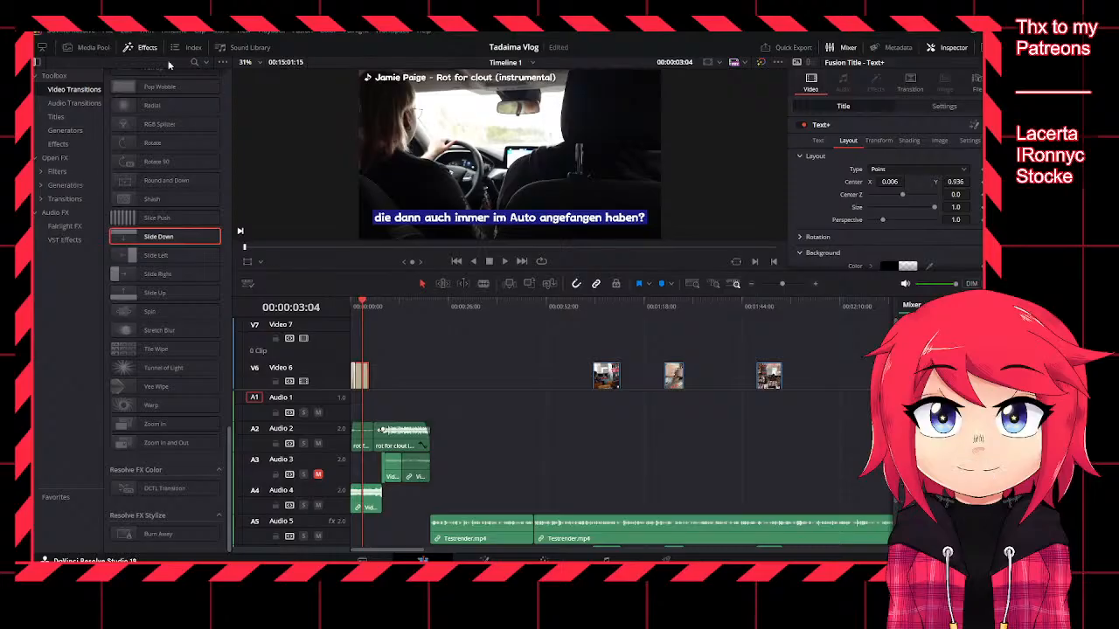
left_click(446, 306)
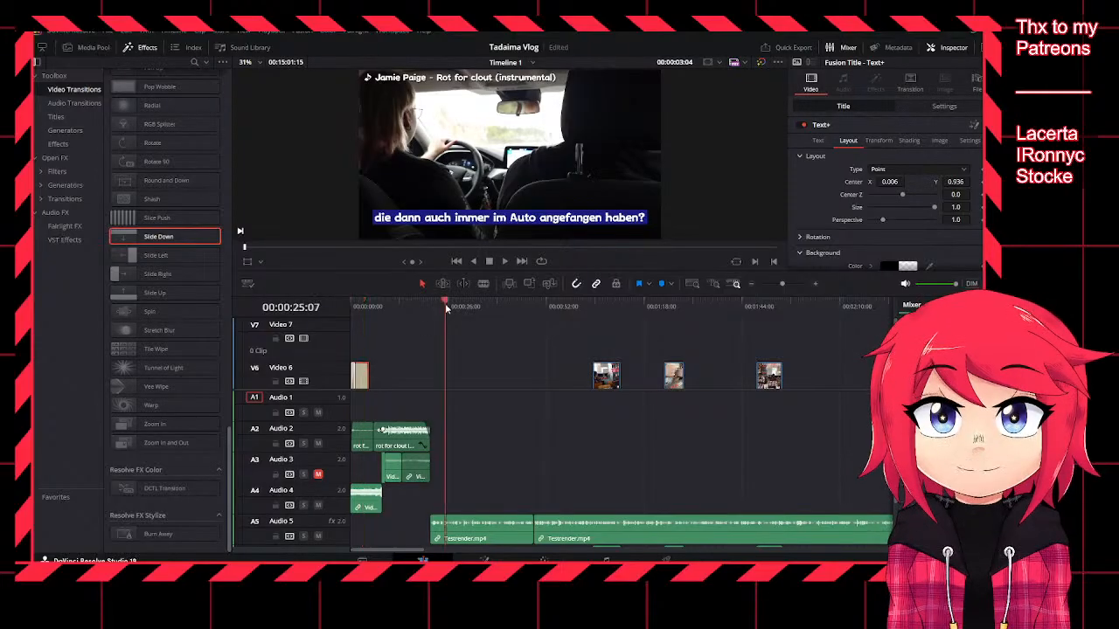
left_click_drag(581, 309, 609, 312)
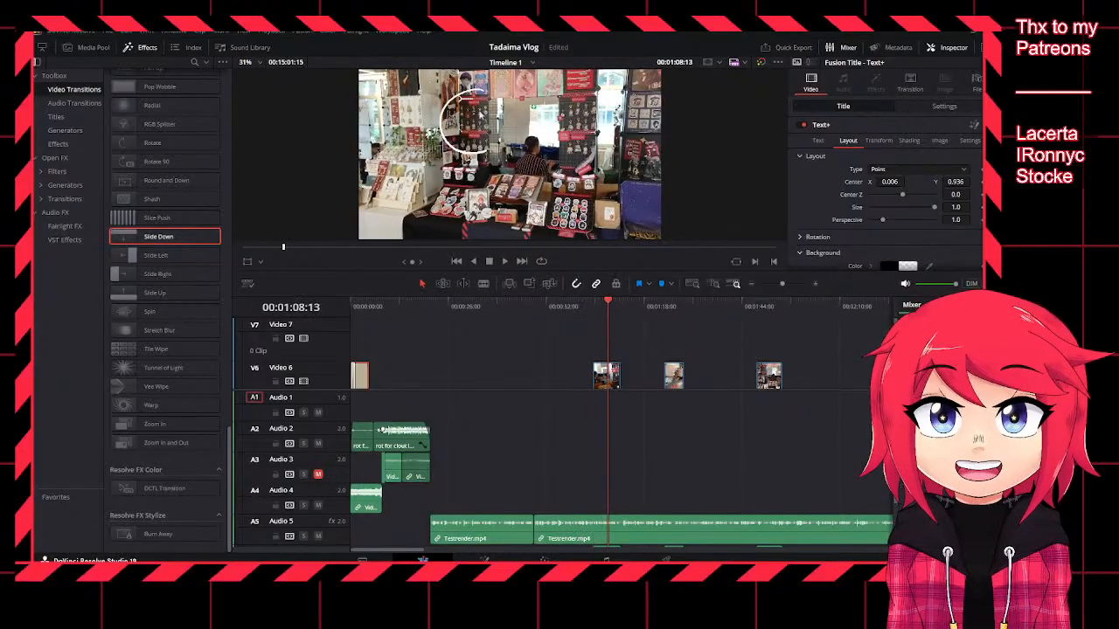
left_click(592, 309)
key("space")
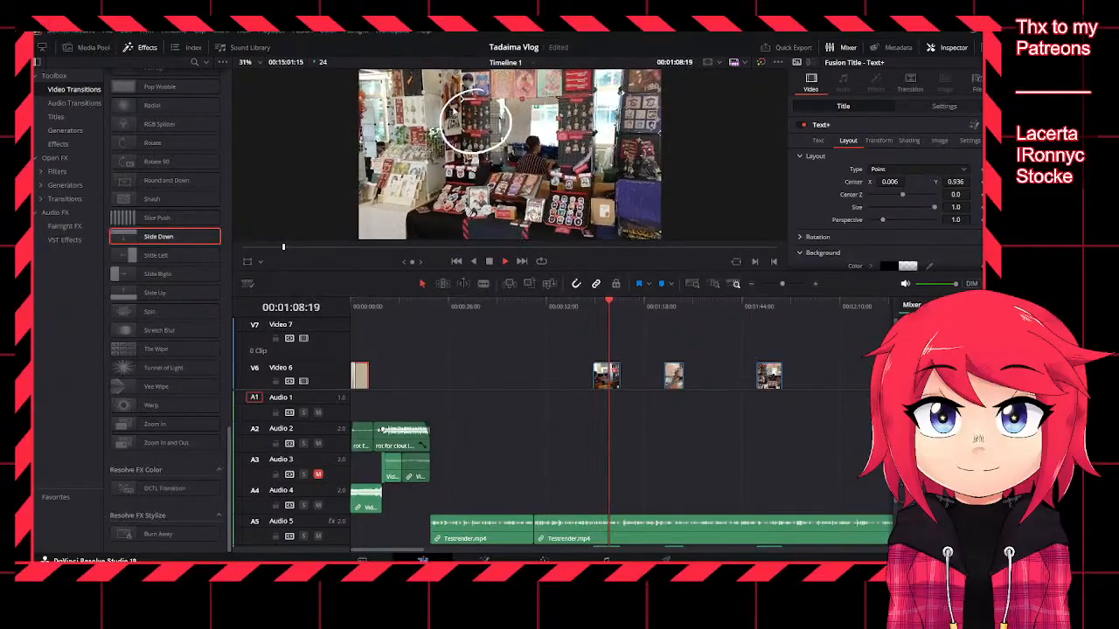
key("space")
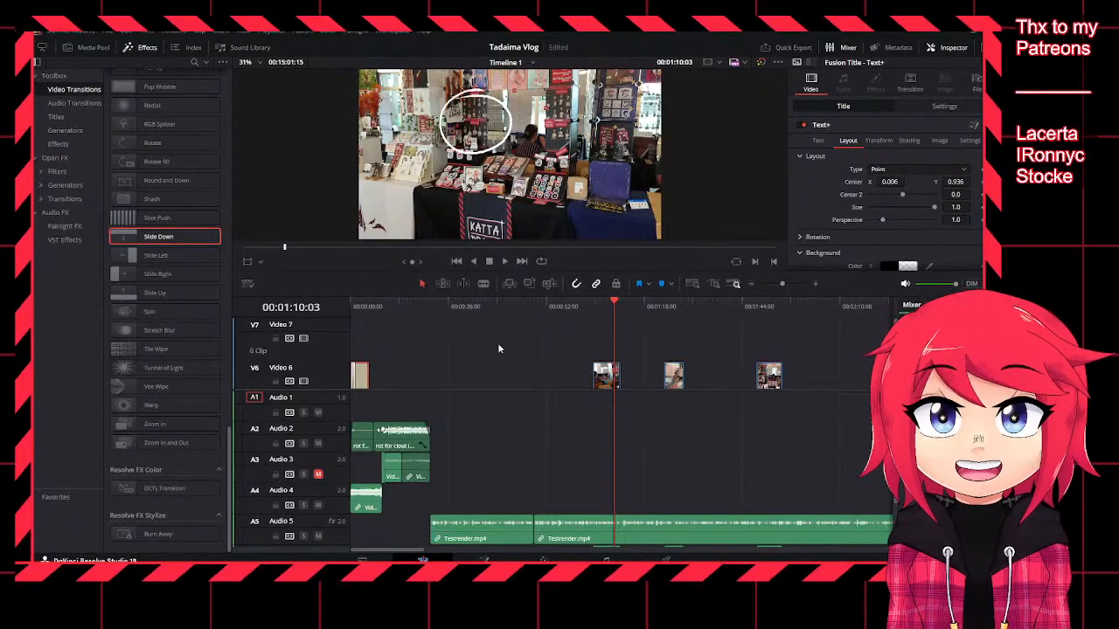
Step: Examine the circle drawn on the stall cutaway between 00:01:07:12 and 00:01:09:19, and continue through the interview to 00:01:28:20
left_click_drag(630, 313, 606, 313)
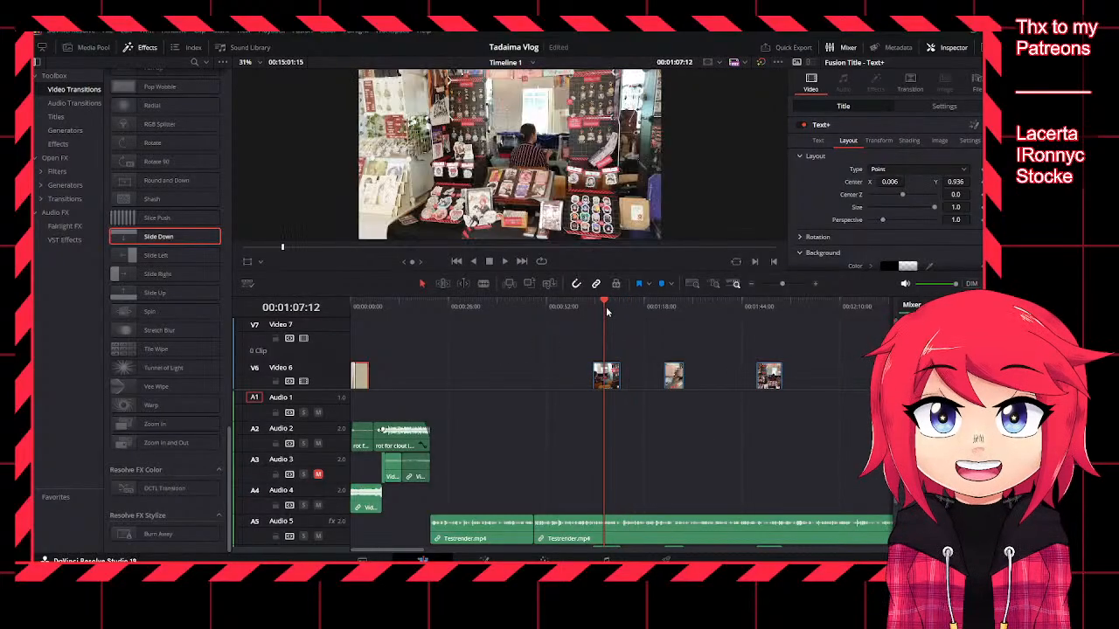
left_click(612, 305)
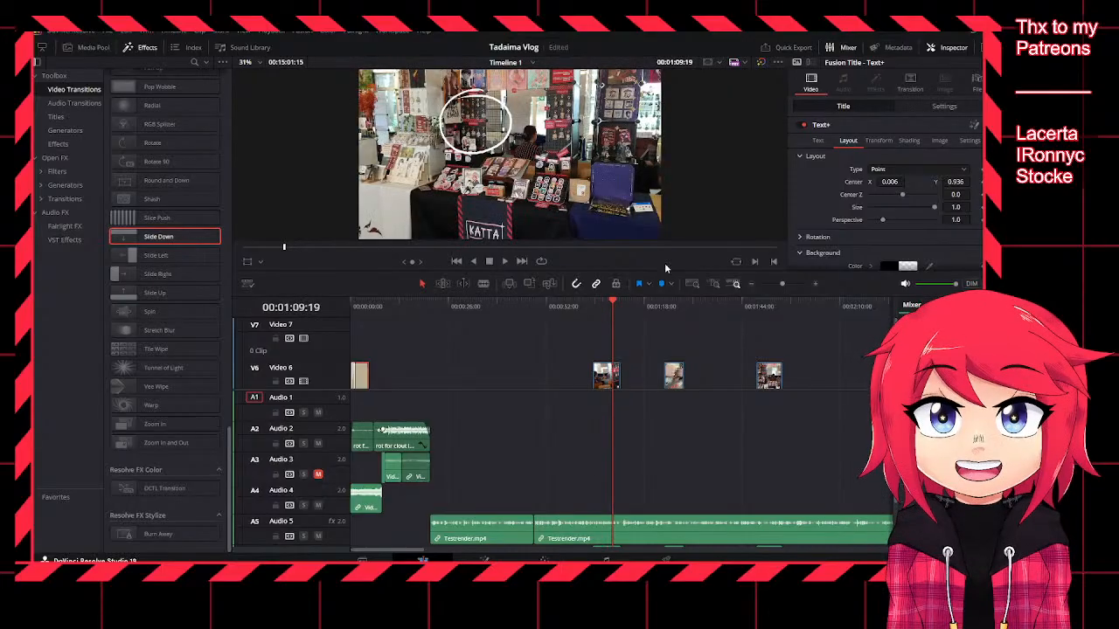
left_click(631, 304)
left_click_drag(596, 304, 611, 304)
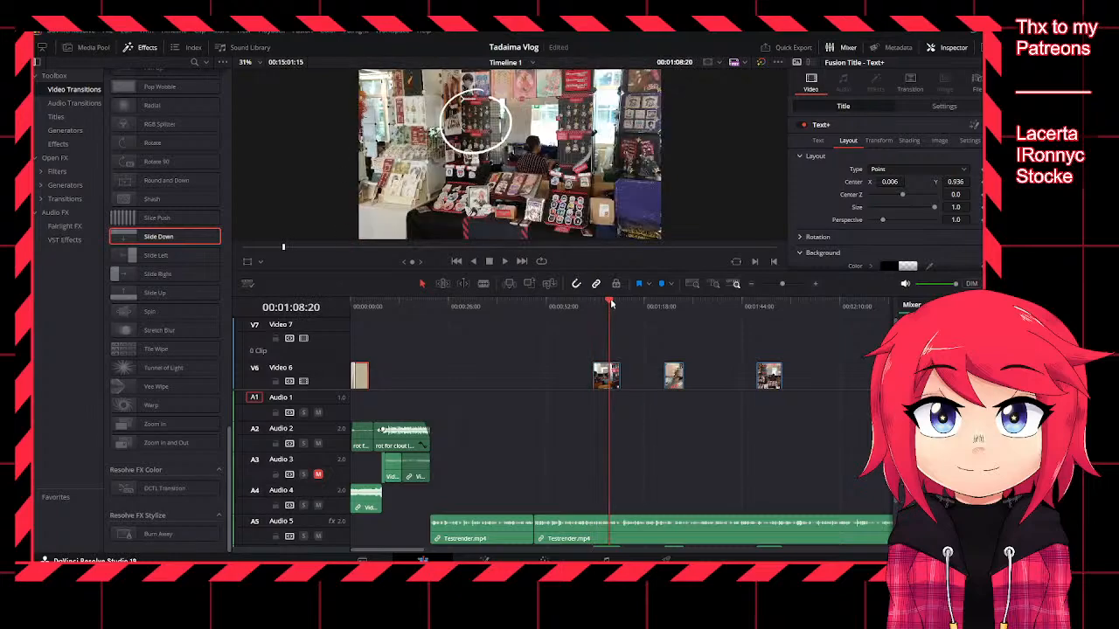
left_click(620, 305)
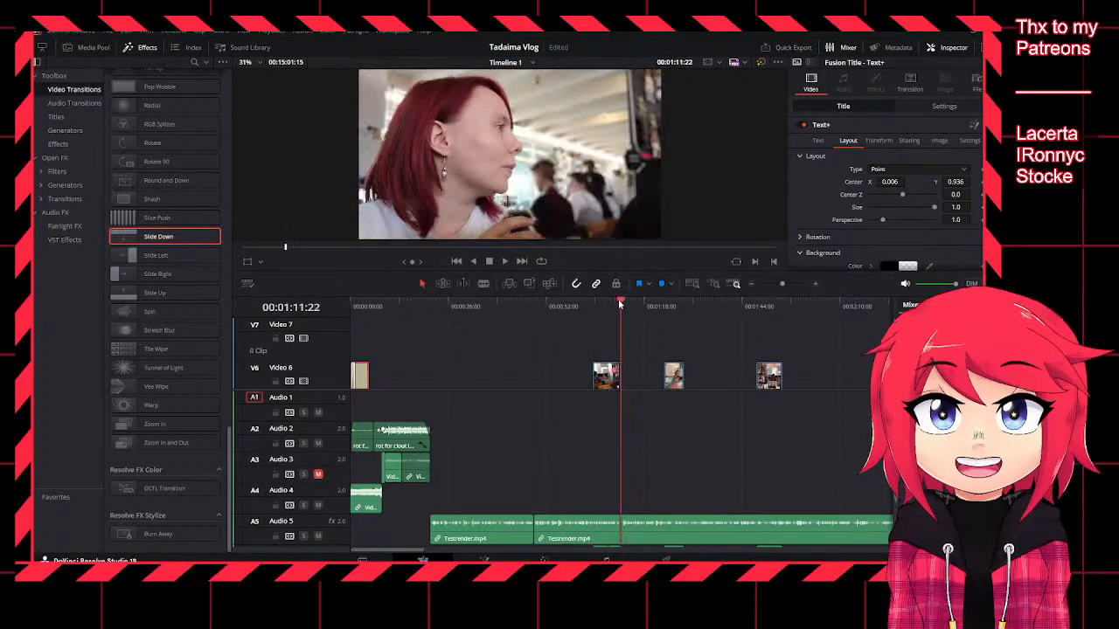
left_click(634, 304)
left_click(689, 304)
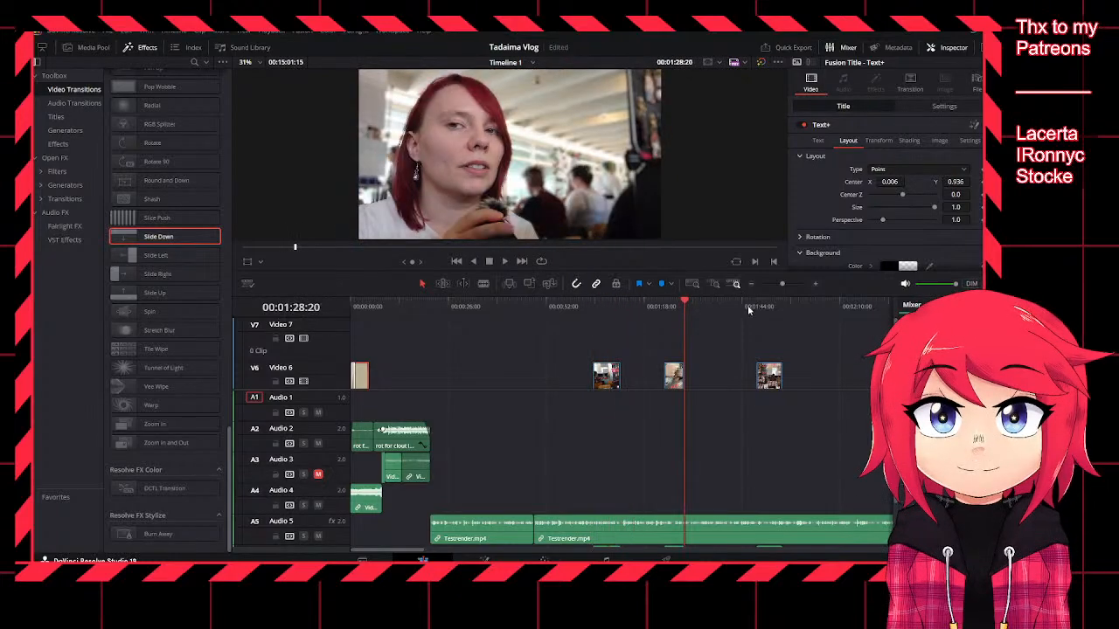
Step: Skim the timeline from the intro at 00:00:10:06 through the interview and cutaways to the desk segment at 00:02:34:18
key("ctrl+minus")
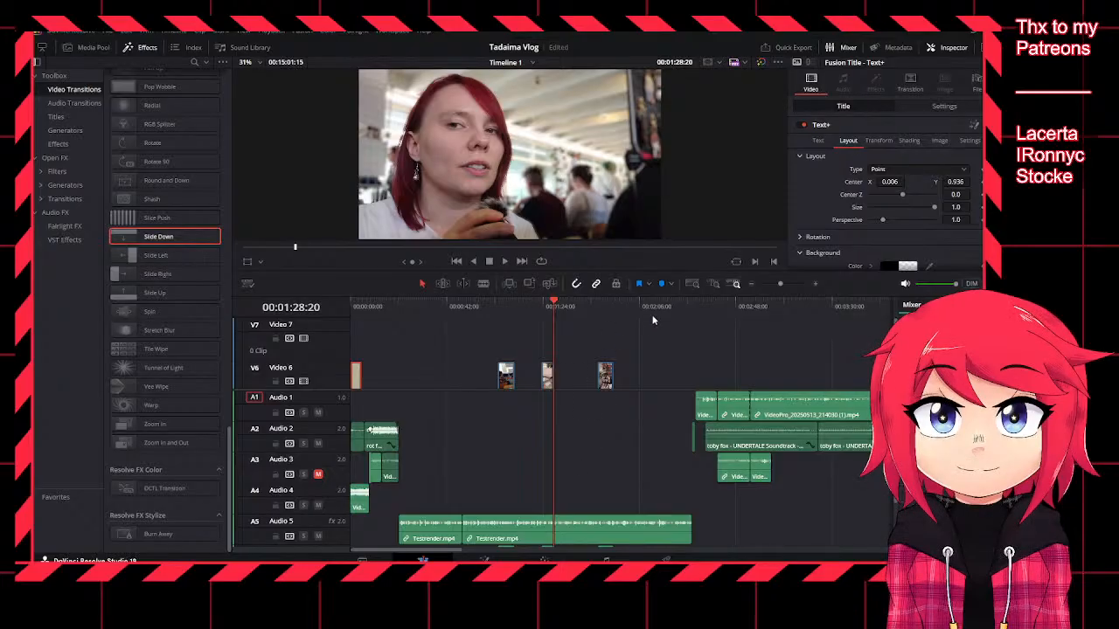
left_click(402, 306)
left_click(369, 310)
left_click_drag(370, 310, 387, 310)
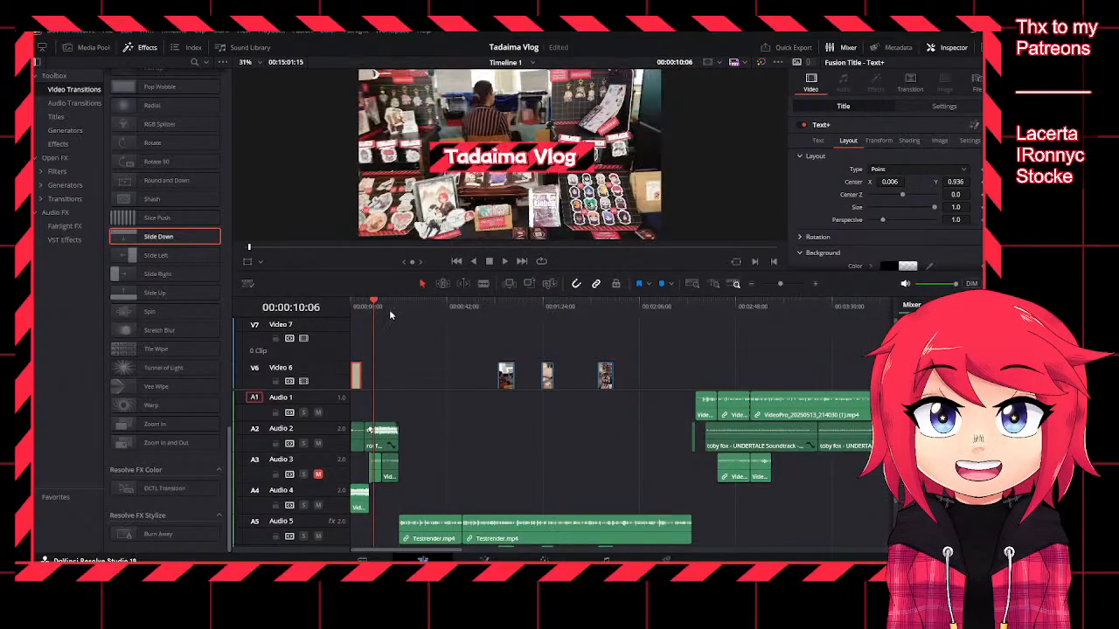
left_click(442, 311)
left_click(499, 311)
left_click(516, 311)
left_click(542, 311)
left_click(568, 311)
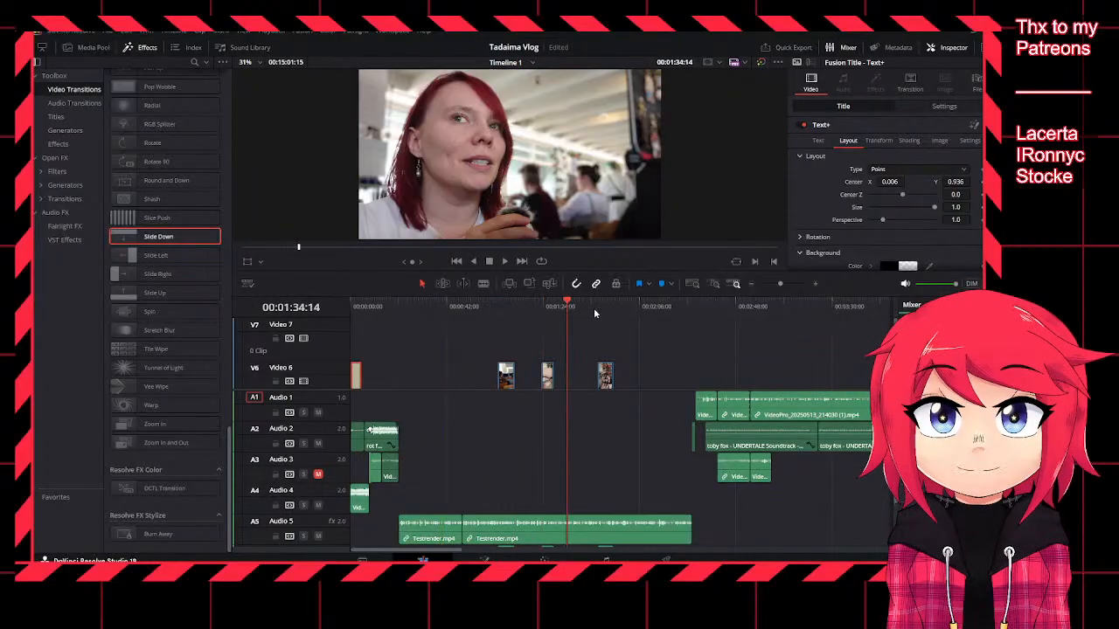
left_click(600, 311)
left_click(615, 311)
left_click(671, 311)
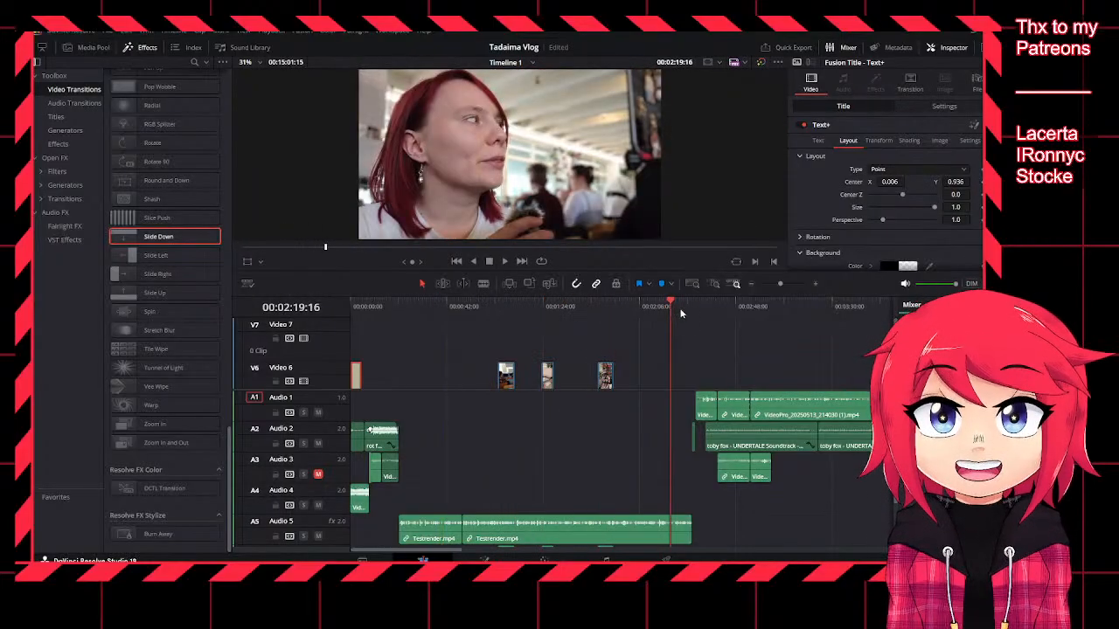
left_click(691, 311)
left_click(706, 311)
scroll(728, 396, "down", 1)
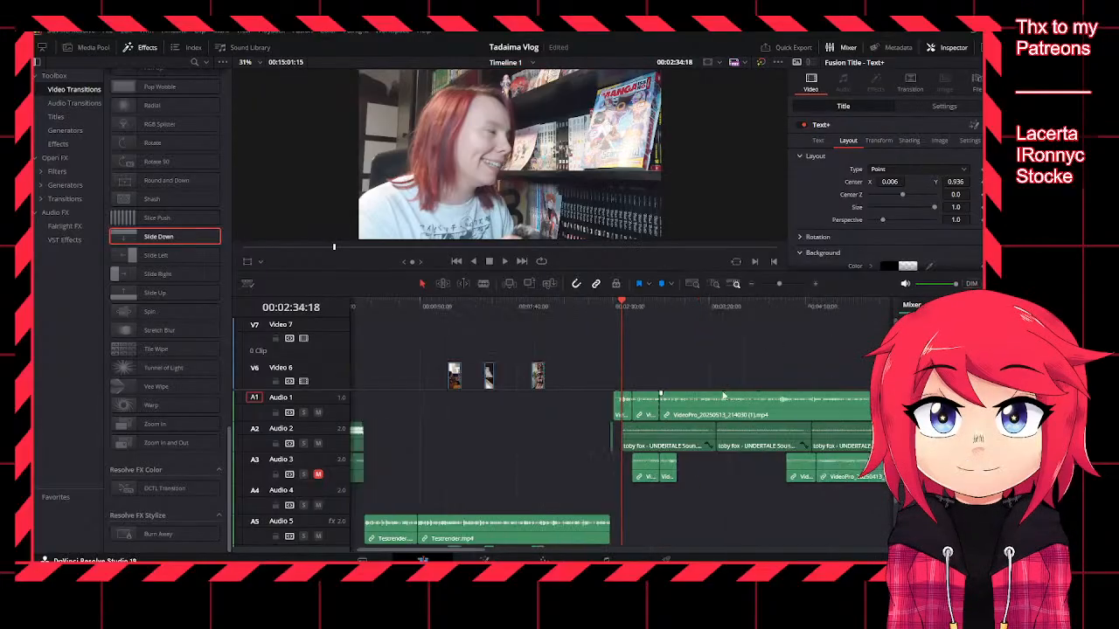
Step: Skim the desk segment and its convention cutaways from 00:02:34:18 to 00:07:48:00, checking the background music sections
left_click(649, 311)
left_click(677, 311)
left_click(706, 319)
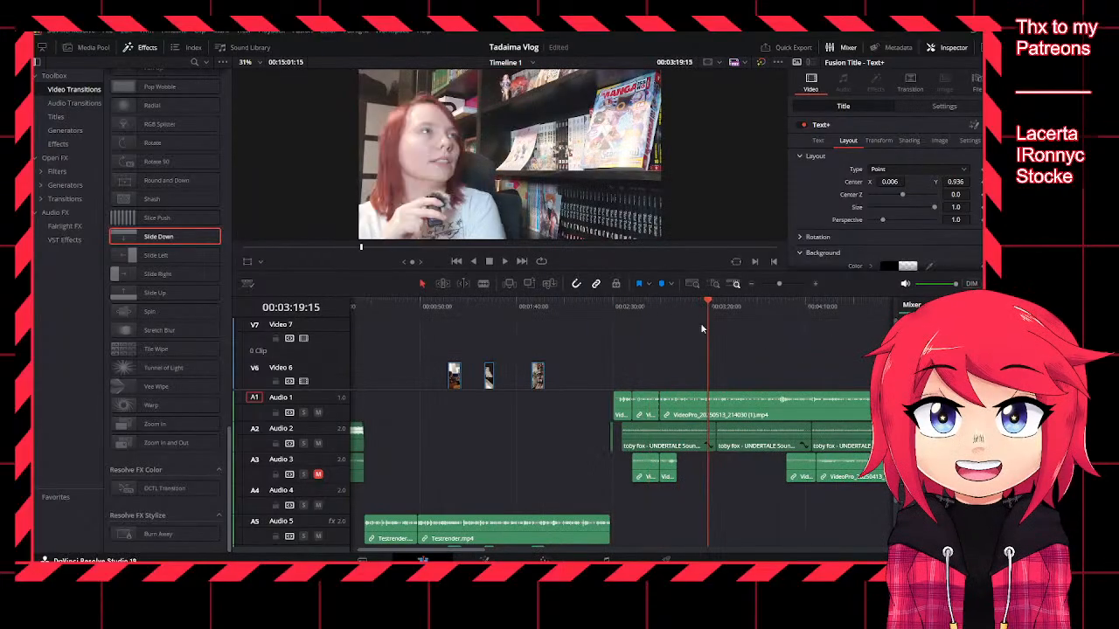
scroll(587, 458, "down", 3)
scroll(587, 458, "down", 1)
scroll(587, 458, "up", 2)
scroll(530, 330, "up", 1)
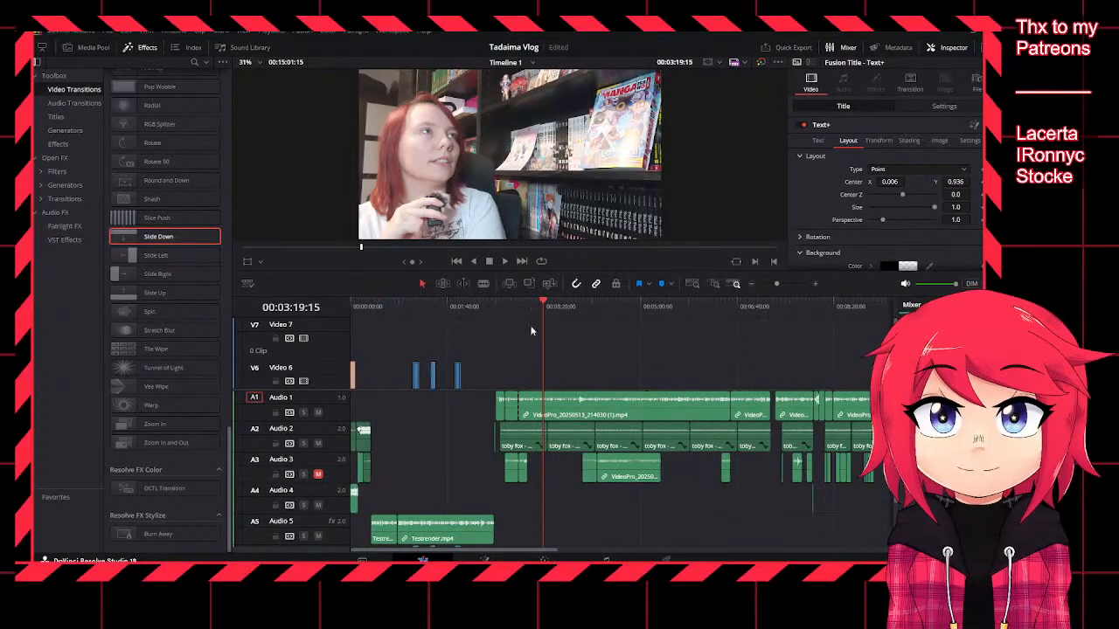
left_click(575, 316)
left_click(604, 318)
left_click(641, 320)
left_click(675, 319)
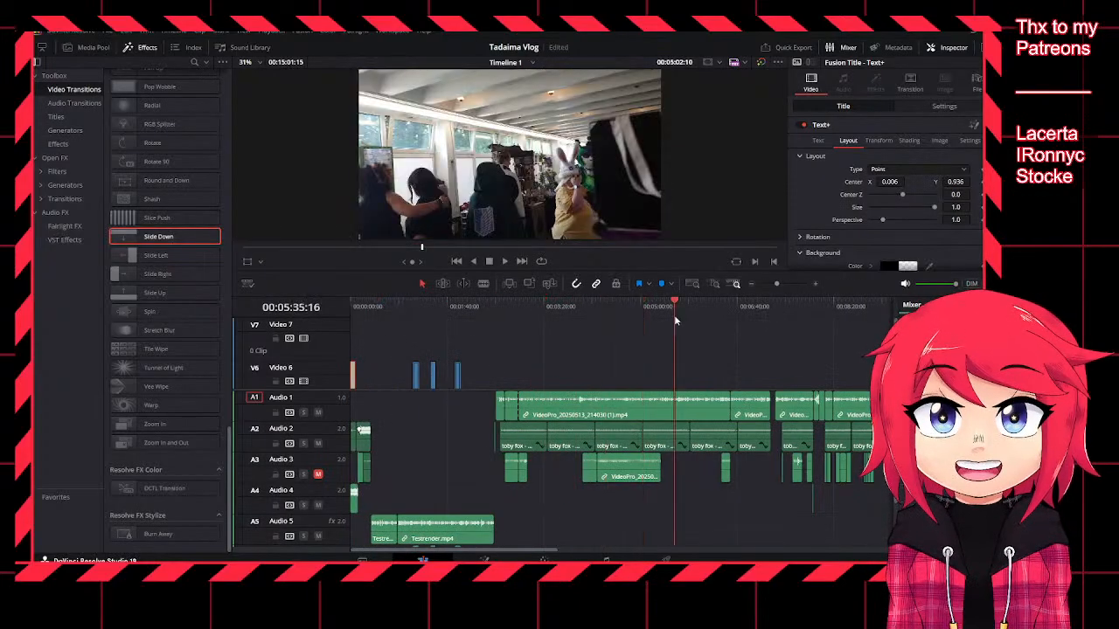
left_click(700, 318)
left_click(731, 318)
left_click(747, 316)
left_click(769, 316)
left_click(792, 315)
left_click(805, 314)
left_click(826, 313)
left_click(839, 313)
left_click(812, 313)
left_click(802, 314)
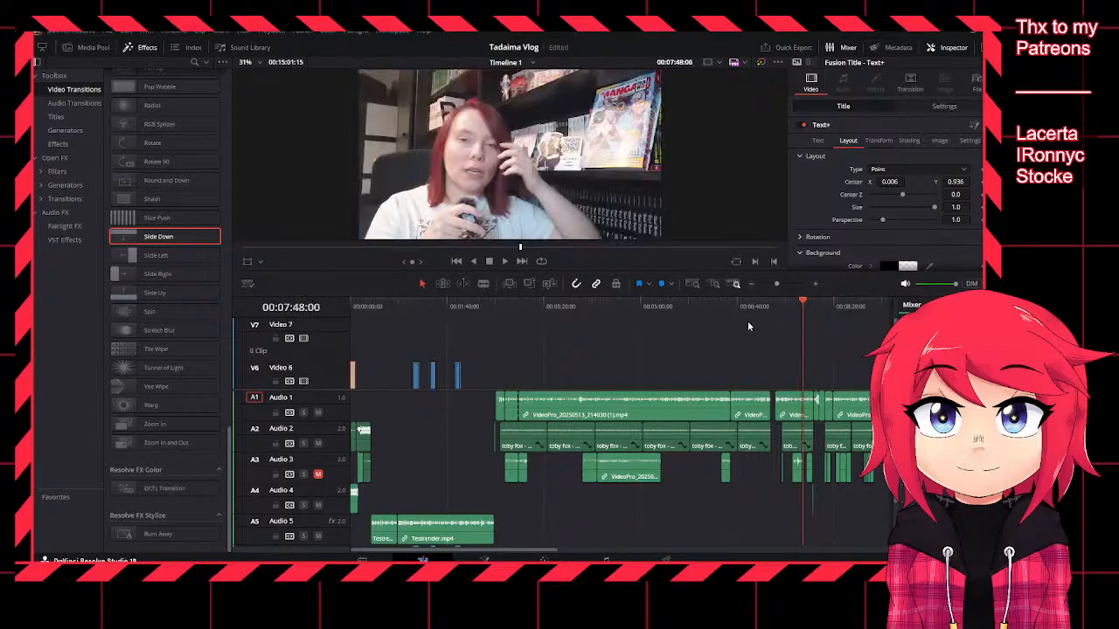
Step: Skim the remaining timeline to 00:14:42:09, and return to the interlude card at 00:02:29:00
scroll(682, 378, "down", 3)
left_click(496, 307)
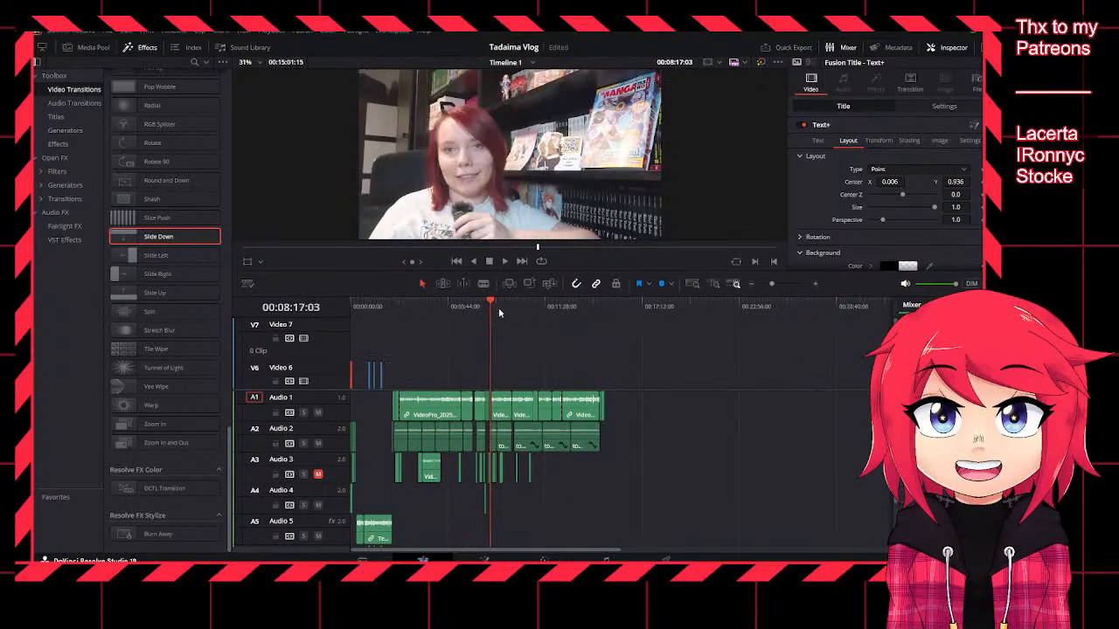
left_click(502, 311)
left_click(504, 311)
left_click_drag(504, 311, 599, 316)
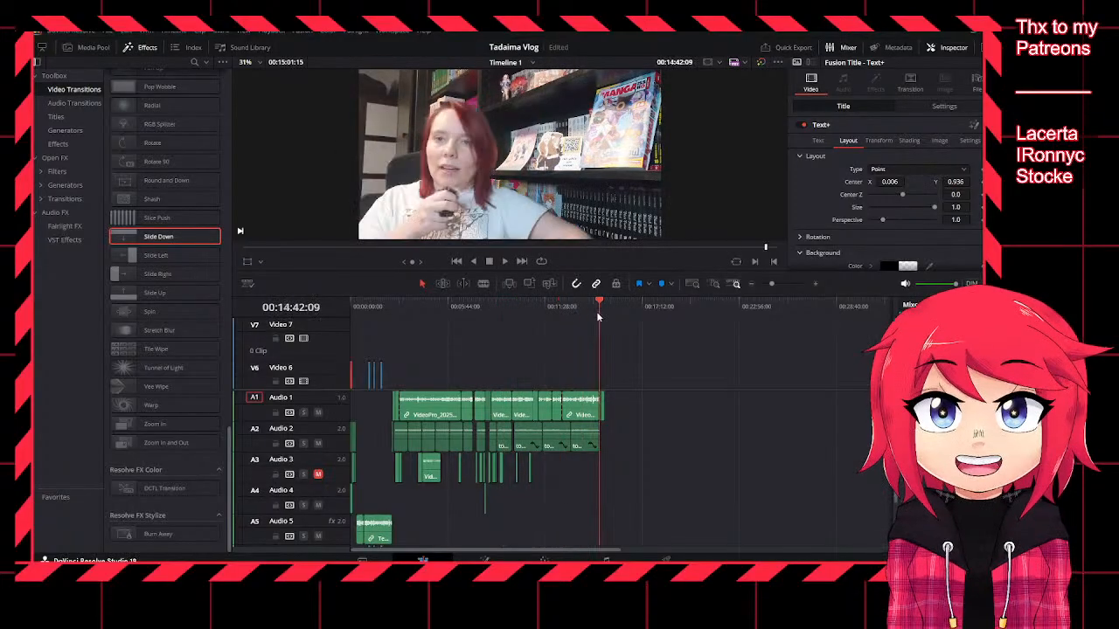
left_click_drag(431, 310, 393, 311)
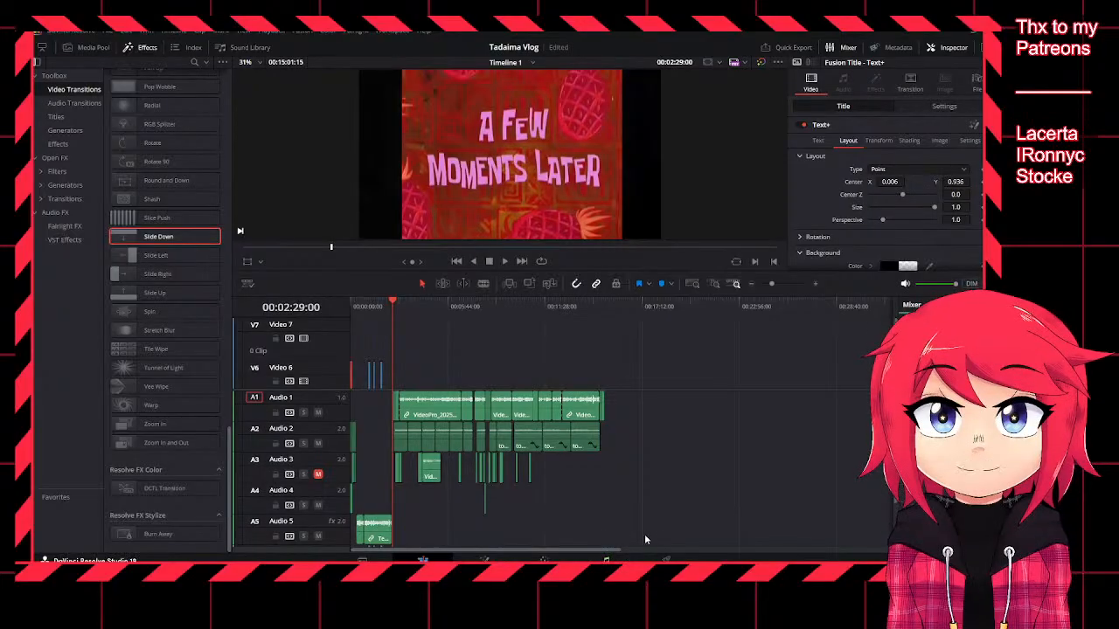
Step: Revisit the intro and examine its music credit at 00:00:02:15 and its fade-out at 00:00:04:16
left_click(367, 307)
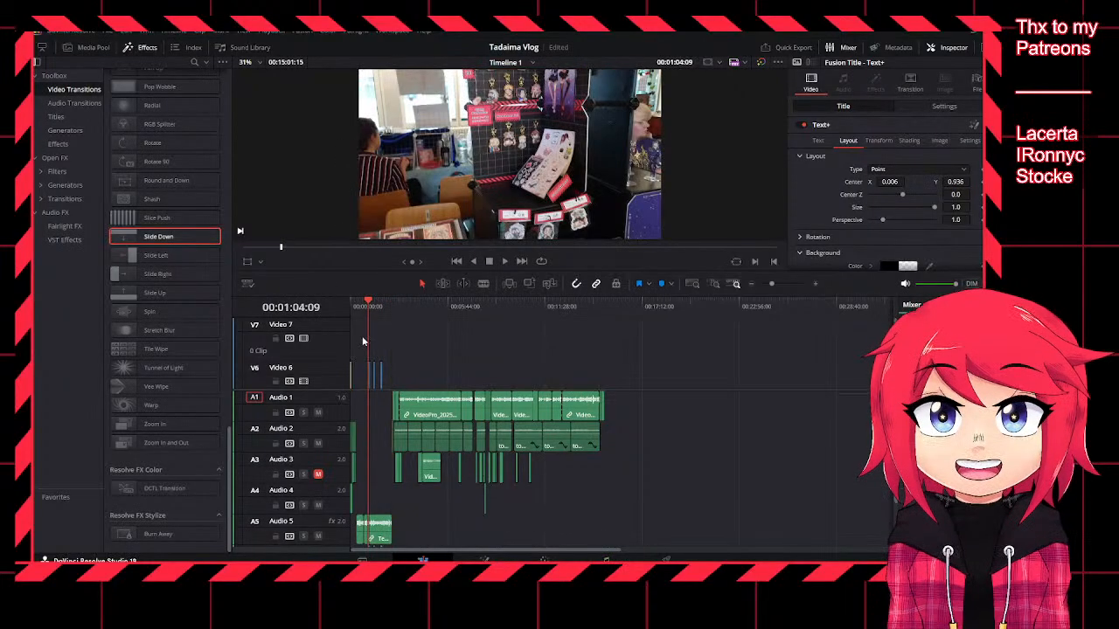
left_click(364, 342)
left_click_drag(366, 308, 307, 316)
scroll(383, 401, "up", 4)
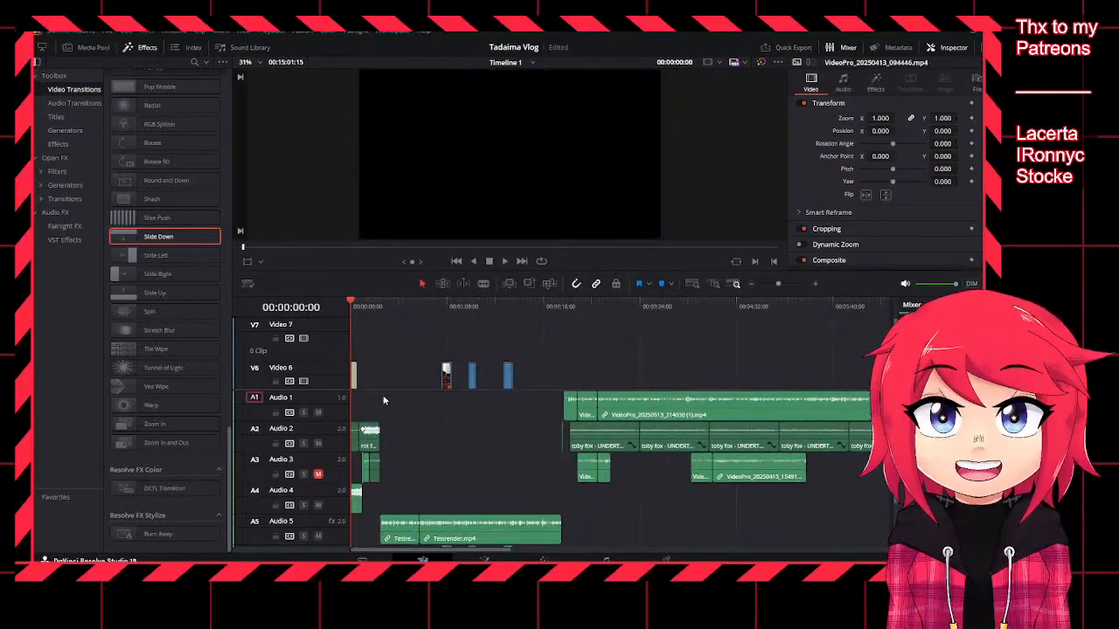
scroll(383, 400, "up", 6)
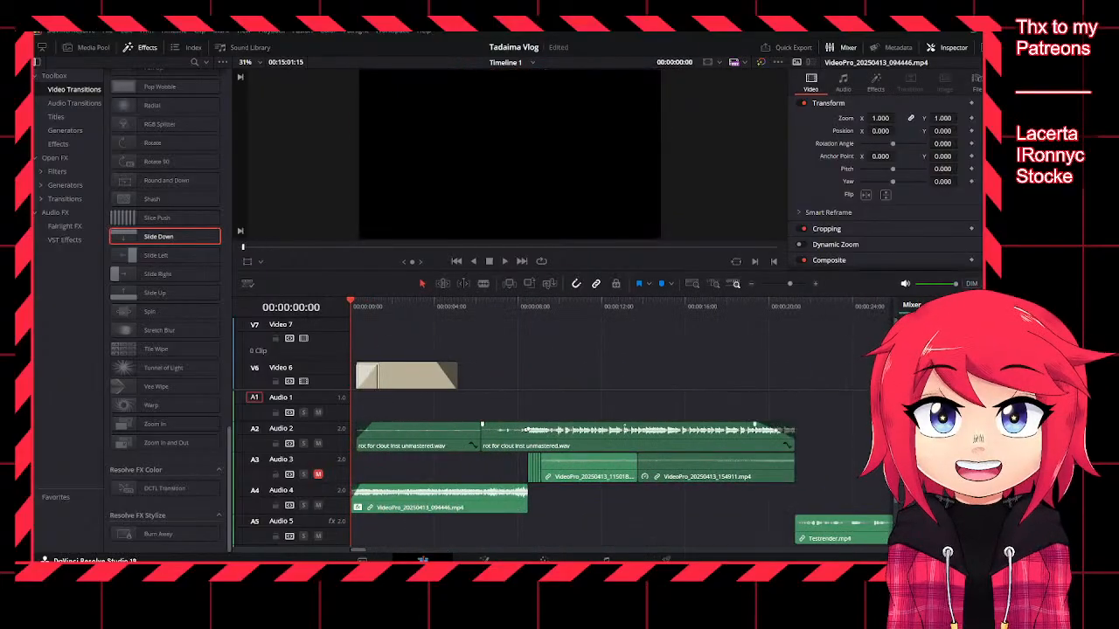
left_click(406, 307)
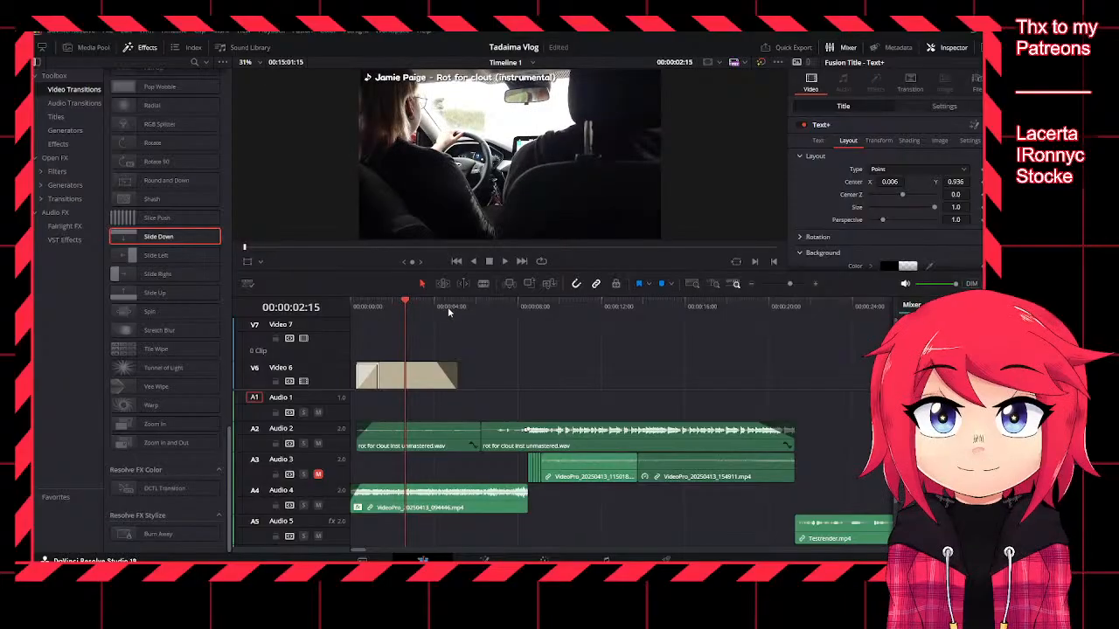
left_click(449, 306)
Step: Paste a copy of the intro's music credit onto Video 6 at 00:02:34:18, where the desk segment's music starts
scroll(418, 400, "down", 5)
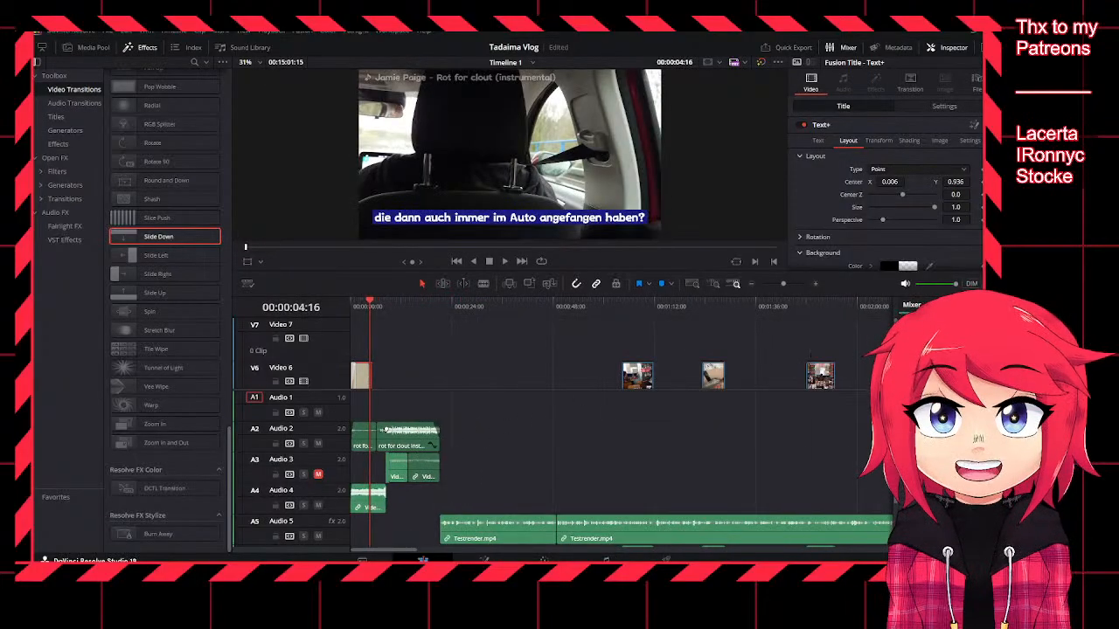
left_click(728, 306)
scroll(640, 364, "down", 2)
scroll(640, 366, "down", 1)
left_click_drag(888, 336, 887, 357)
left_click(657, 308)
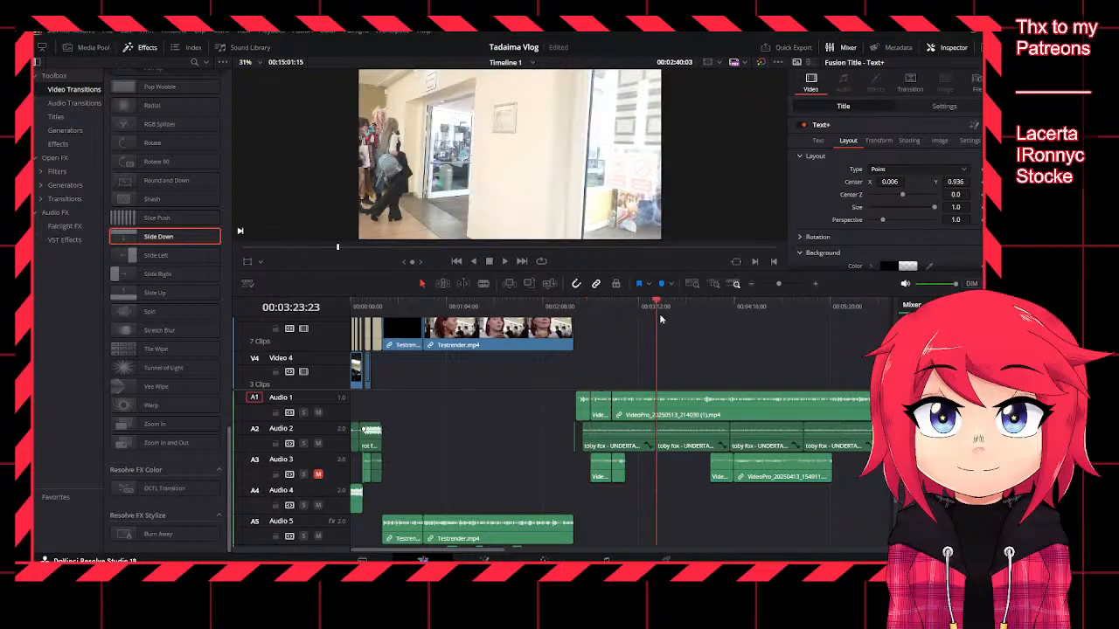
scroll(555, 329, "down", 2)
left_click_drag(471, 301, 461, 312)
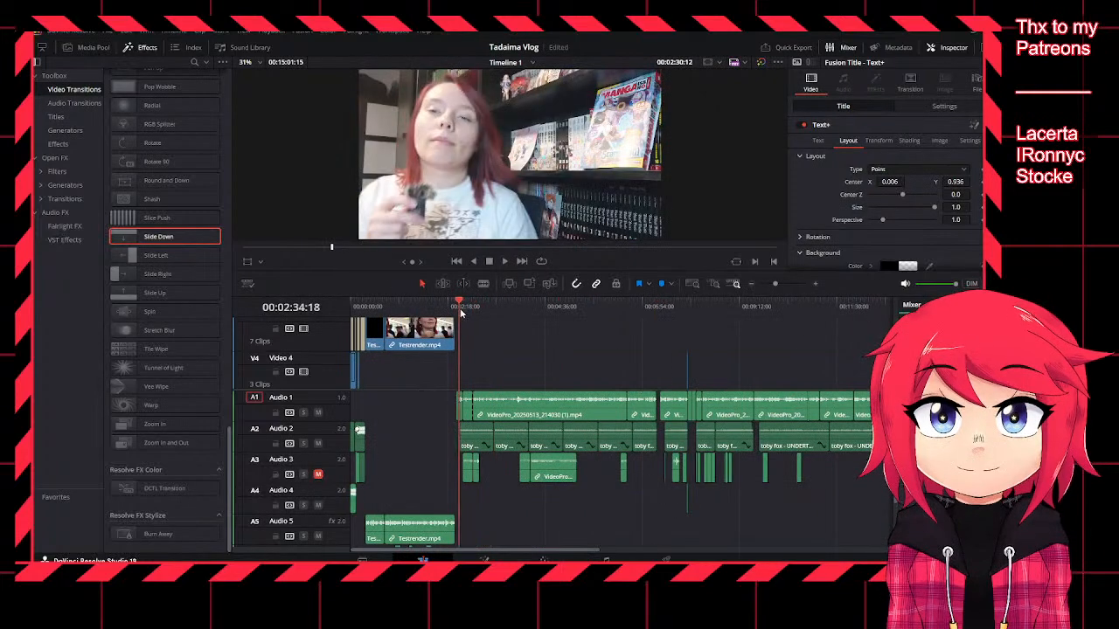
scroll(461, 313, "up", 4)
scroll(665, 349, "up", 2)
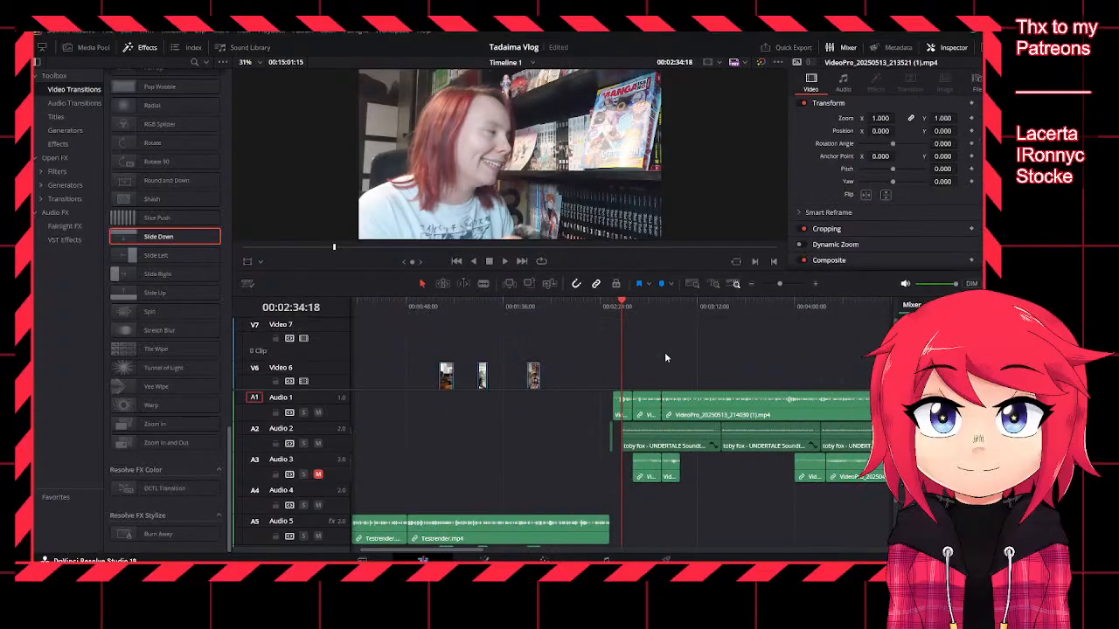
key("ctrl+v")
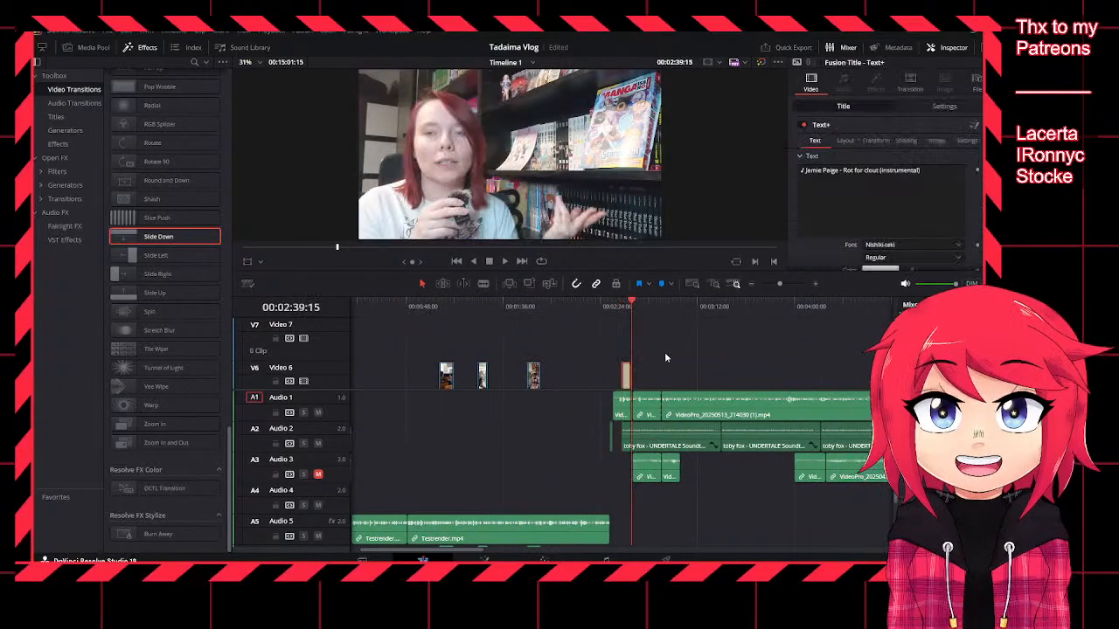
Step: Replace the artist name in the pasted desk segment credit with "toby fox"
left_click_drag(626, 304, 624, 306)
left_click(865, 170)
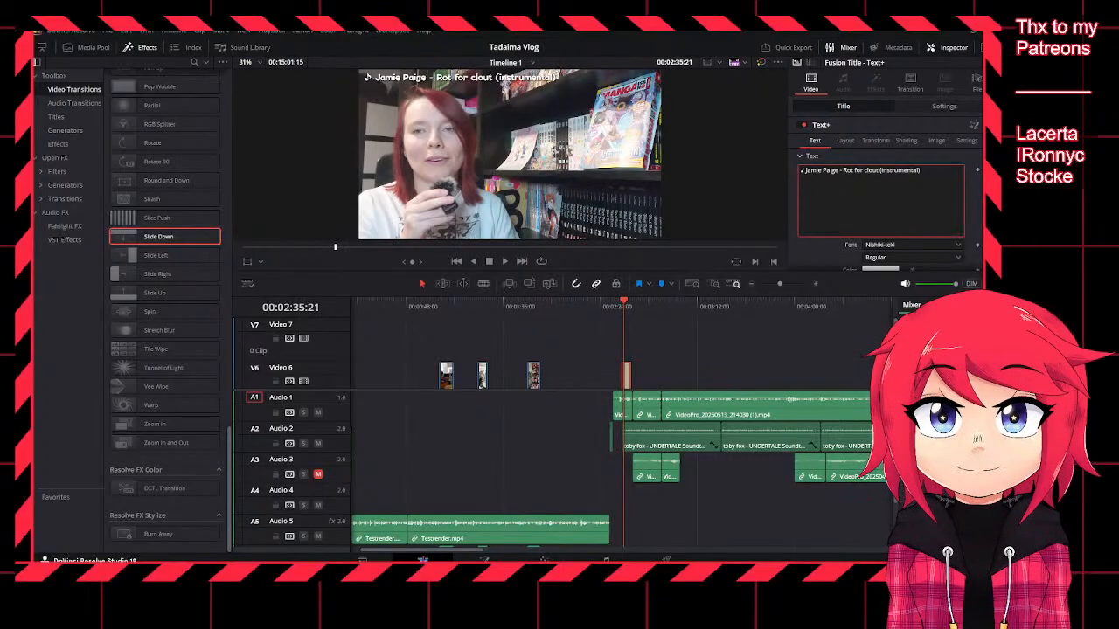
mouse_move(310, 558)
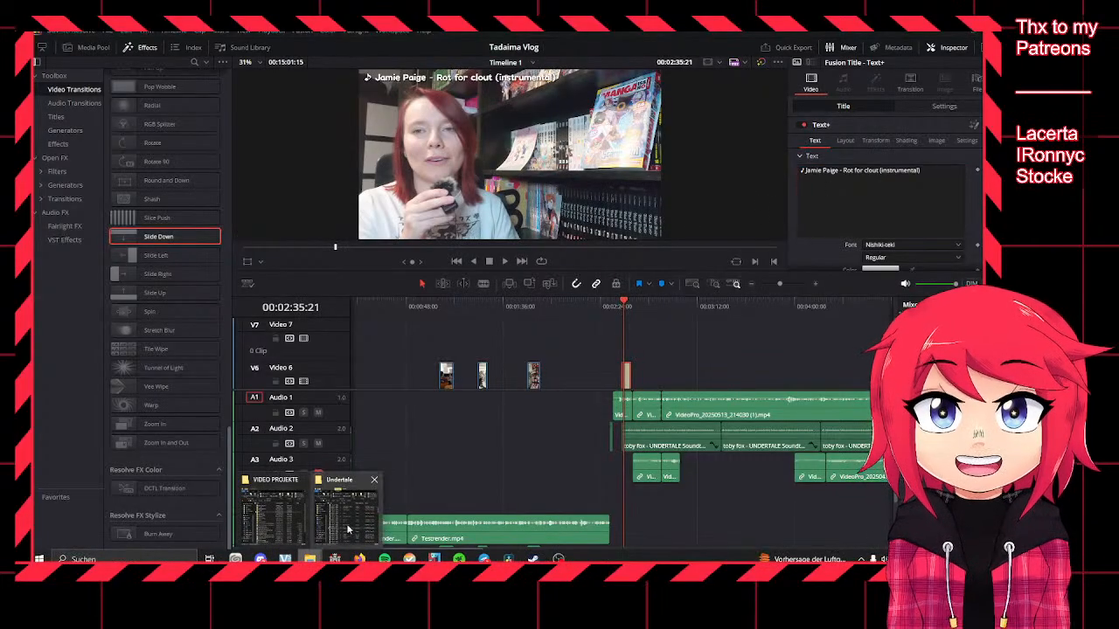
mouse_move(348, 525)
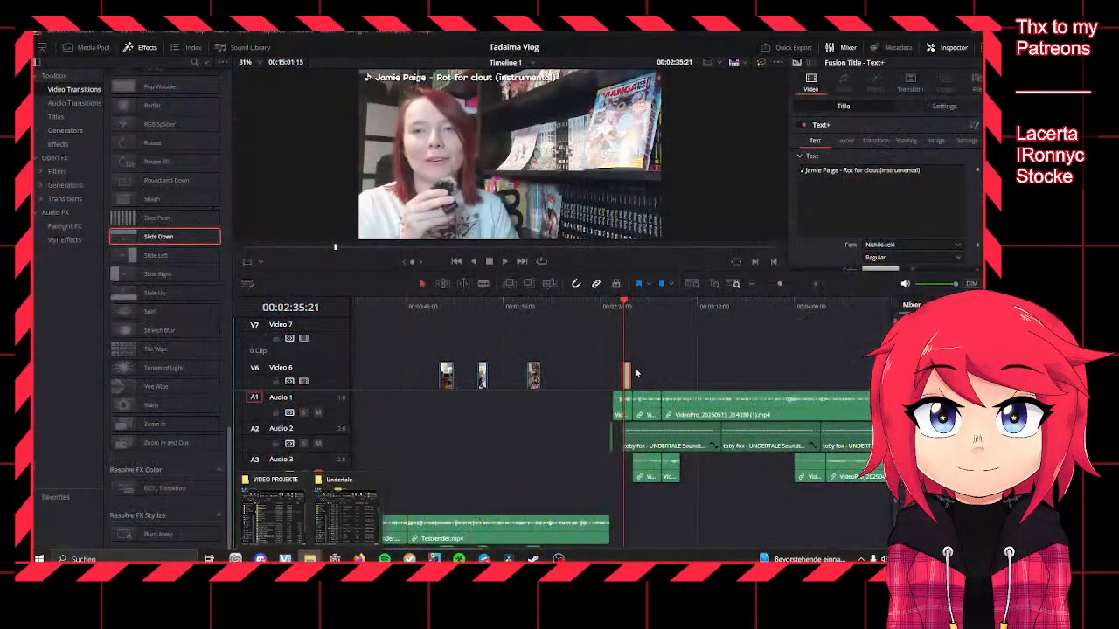
left_click(839, 171)
left_click_drag(839, 170, 823, 170)
type("toby fox")
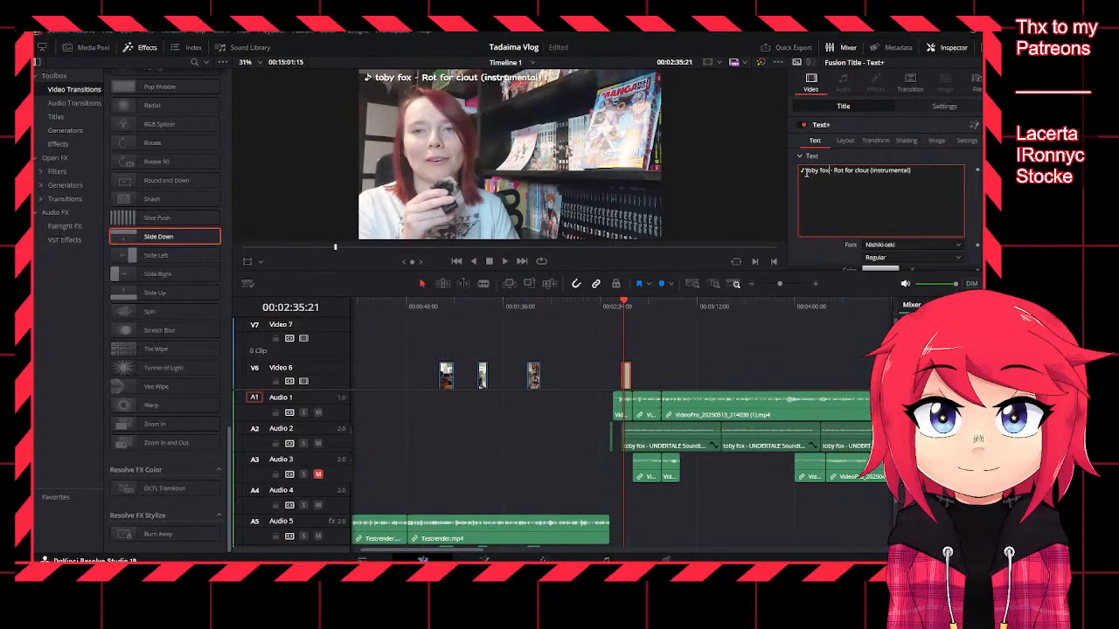
Step: Replace the song title in the desk segment's music credit with "sans.", checking the title against the Undertale music folder
mouse_move(371, 497)
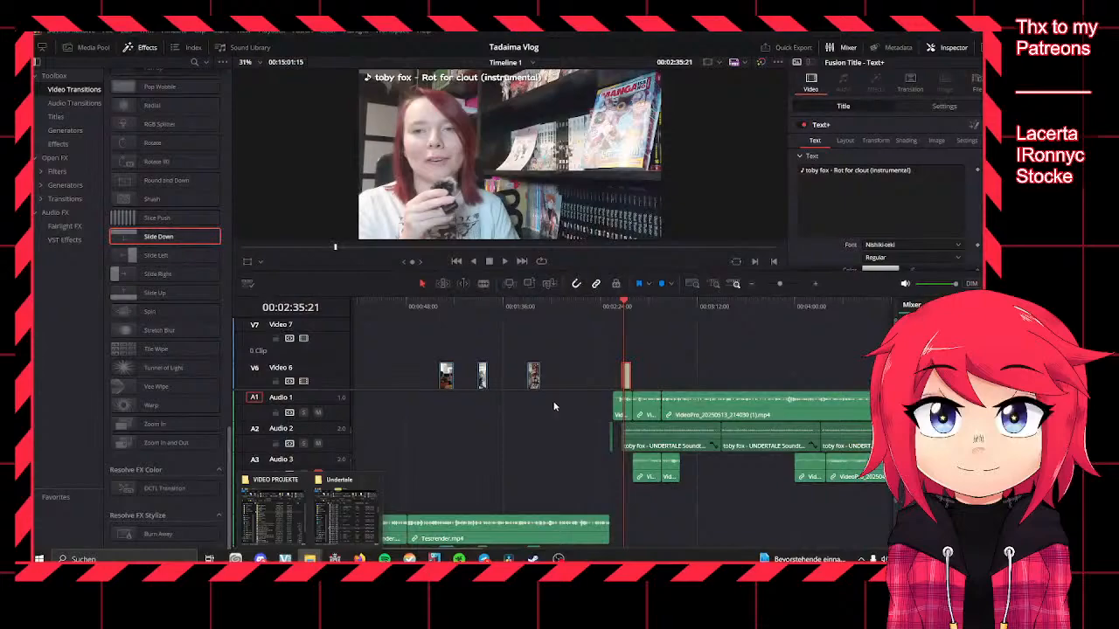
left_click(836, 186)
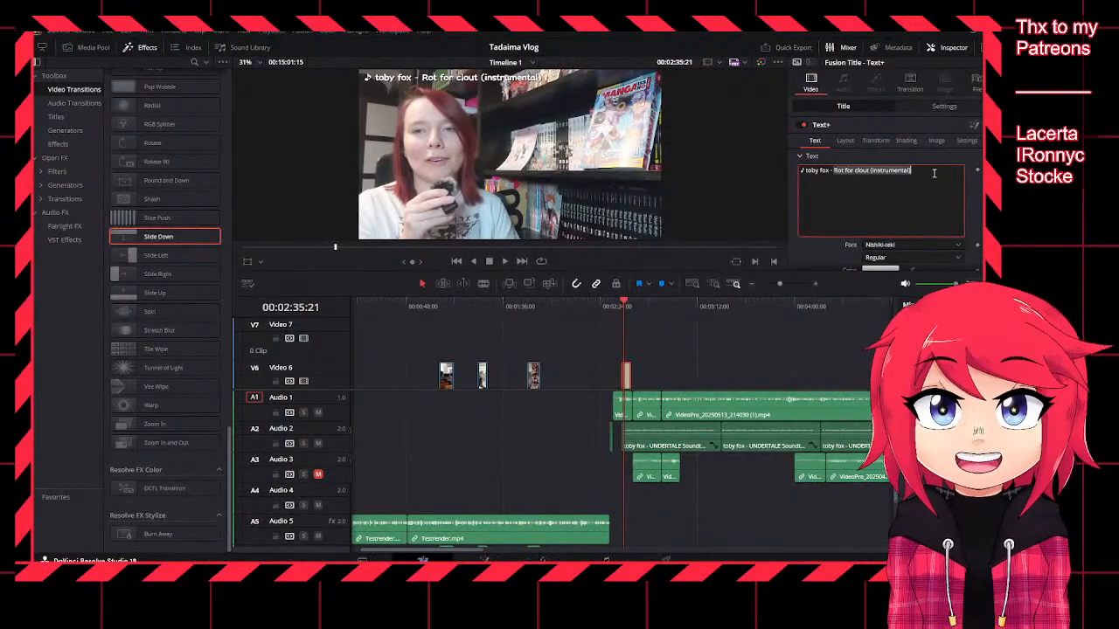
key("BackSpace")
key("BackSpace")
key("BackSpace")
key("BackSpace")
key("BackSpace")
key("BackSpace")
key("BackSpace")
key("BackSpace")
key("BackSpace")
key("BackSpace")
key("BackSpace")
key("BackSpace")
key("BackSpace")
key("BackSpace")
key("BackSpace")
key("BackSpace")
key("BackSpace")
key("BackSpace")
key("BackSpace")
key("BackSpace")
type("sans.")
left_click(309, 557)
mouse_move(343, 530)
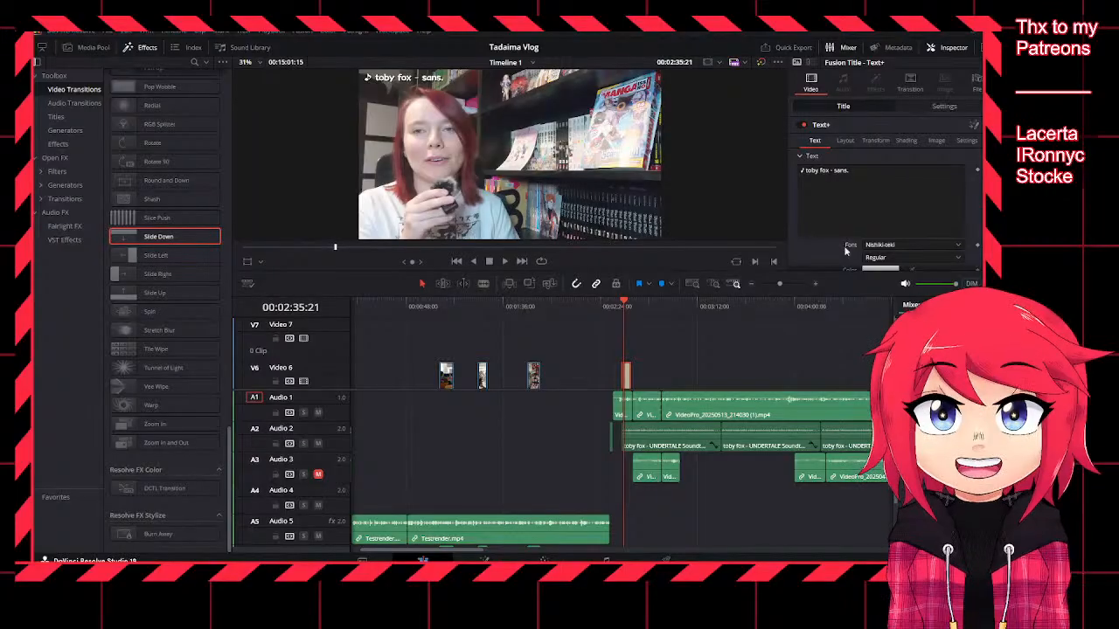
Step: Paste another copy of the intro's music credit onto Video 6 at 00:07:26:04, where the next Undertale track starts
scroll(699, 376, "down", 4)
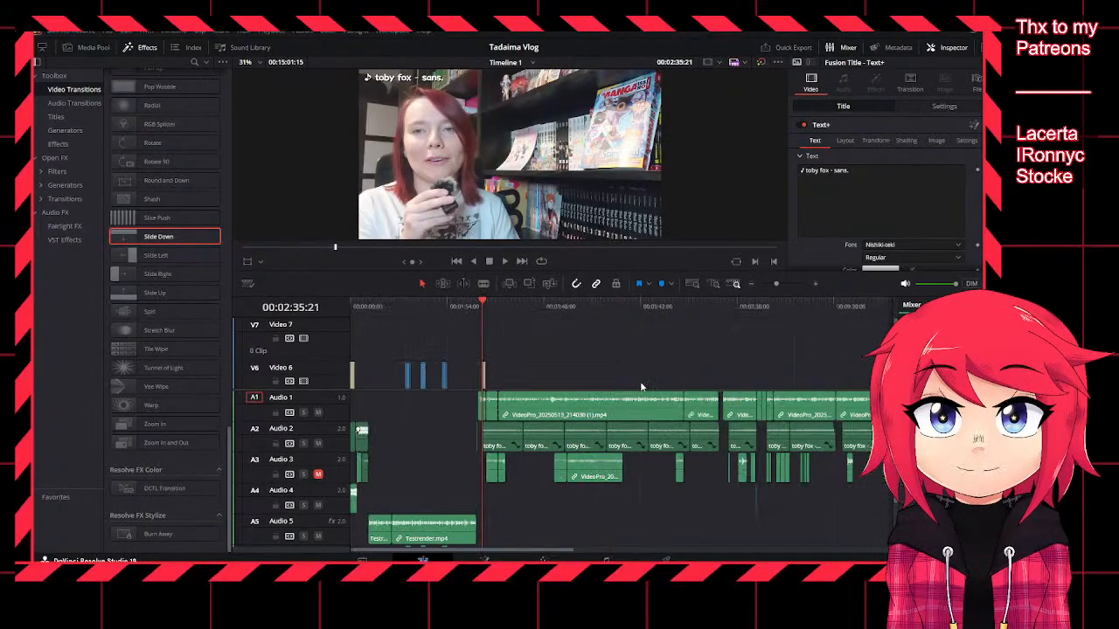
left_click(526, 307)
scroll(529, 315, "up", 5)
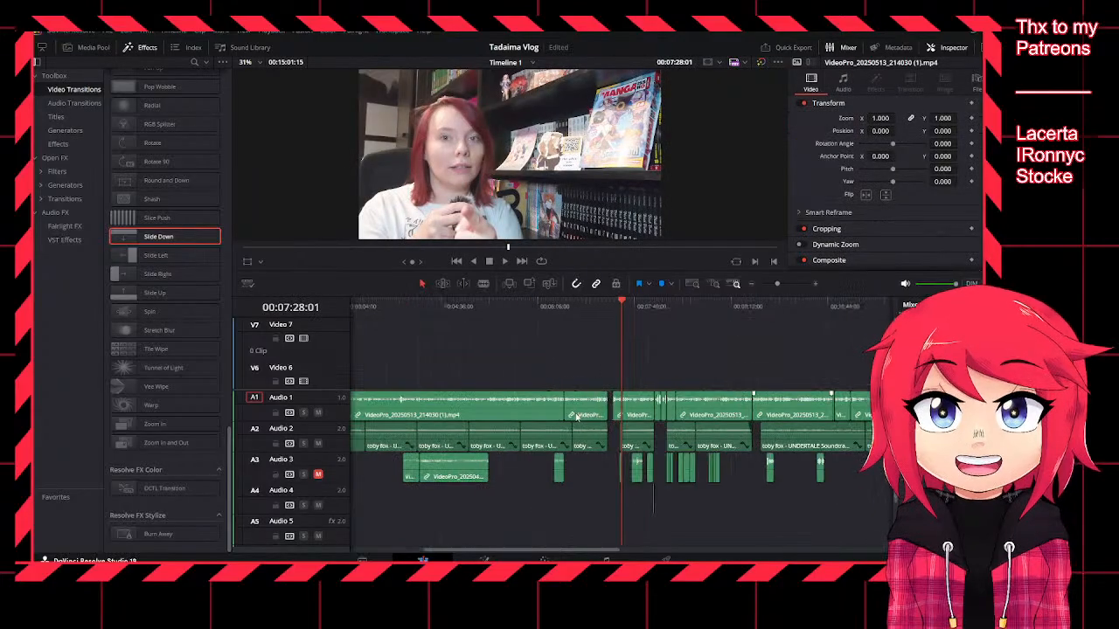
scroll(651, 426, "up", 3)
scroll(831, 442, "up", 3)
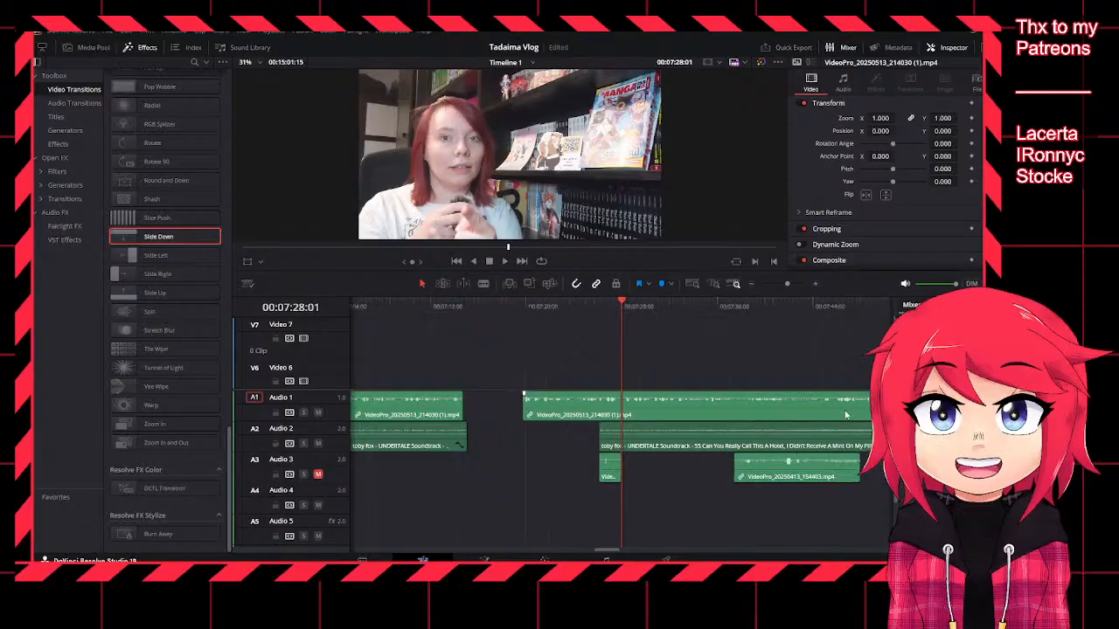
left_click(587, 306)
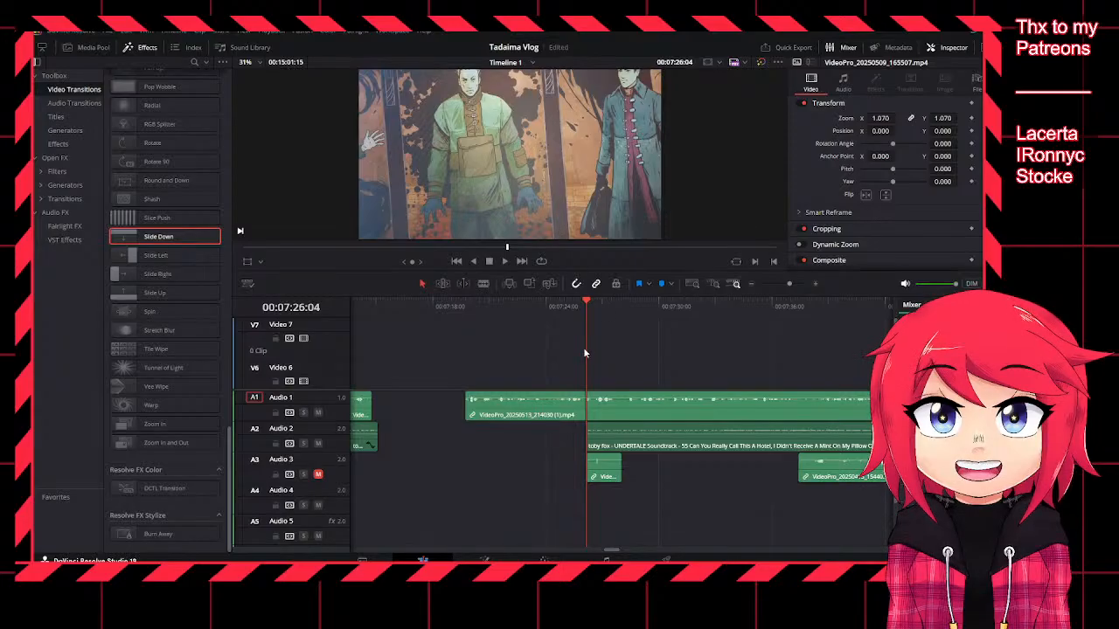
key("ctrl+v")
left_click(585, 306)
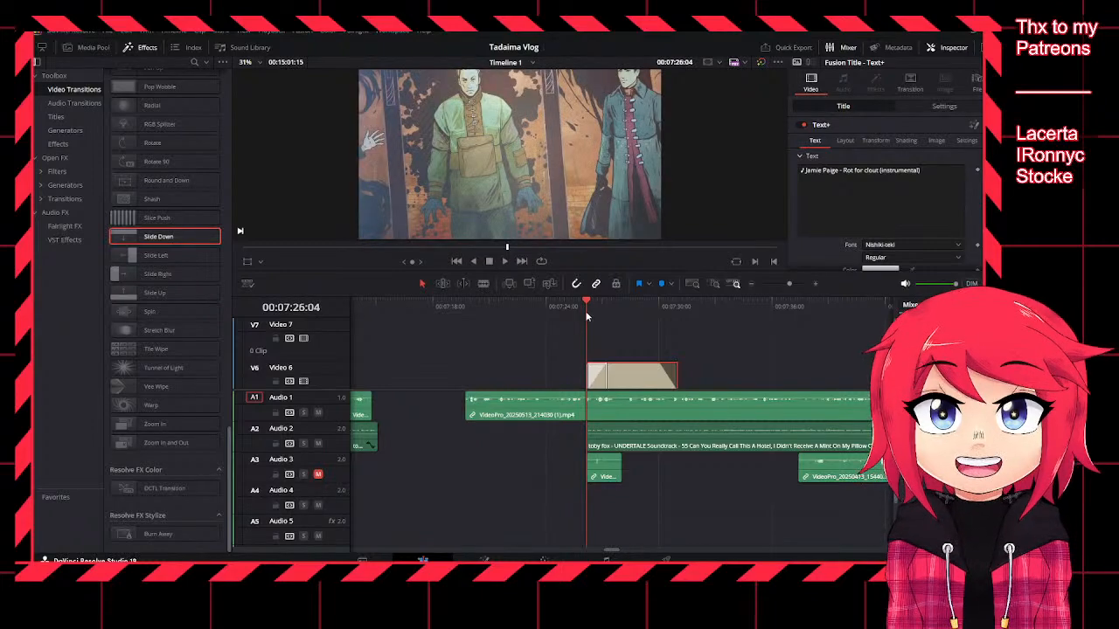
Step: Change the artist name in the music credit at 00:07:26:04 to "toby fox"
mouse_move(586, 311)
left_mouse_down()
mouse_move(632, 312)
mouse_move(588, 303)
left_mouse_up()
left_click(824, 174)
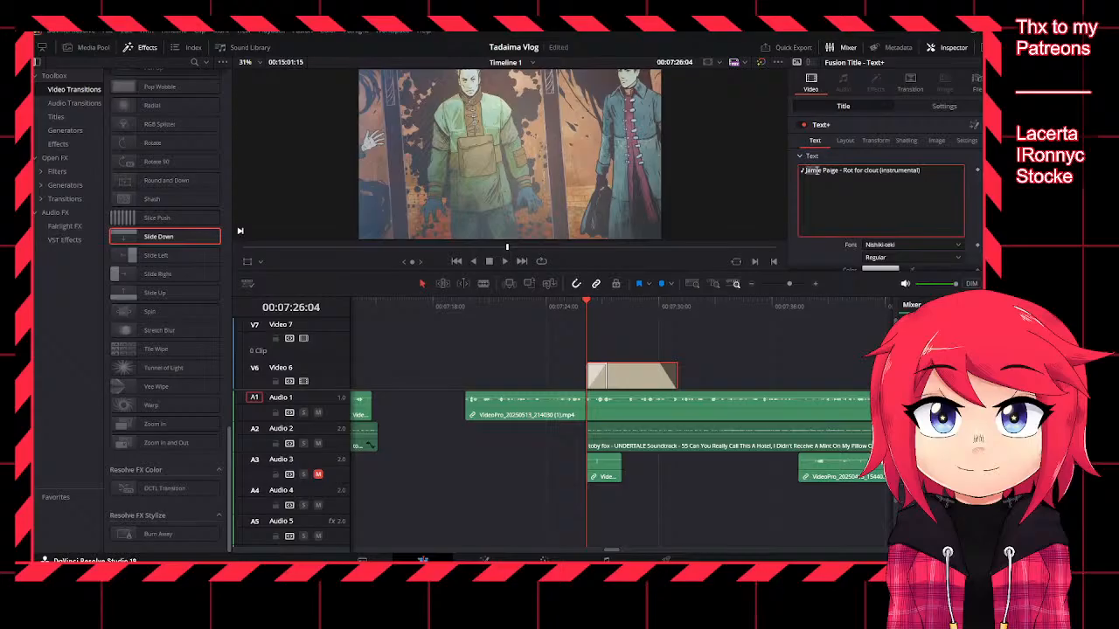
type("toby fox")
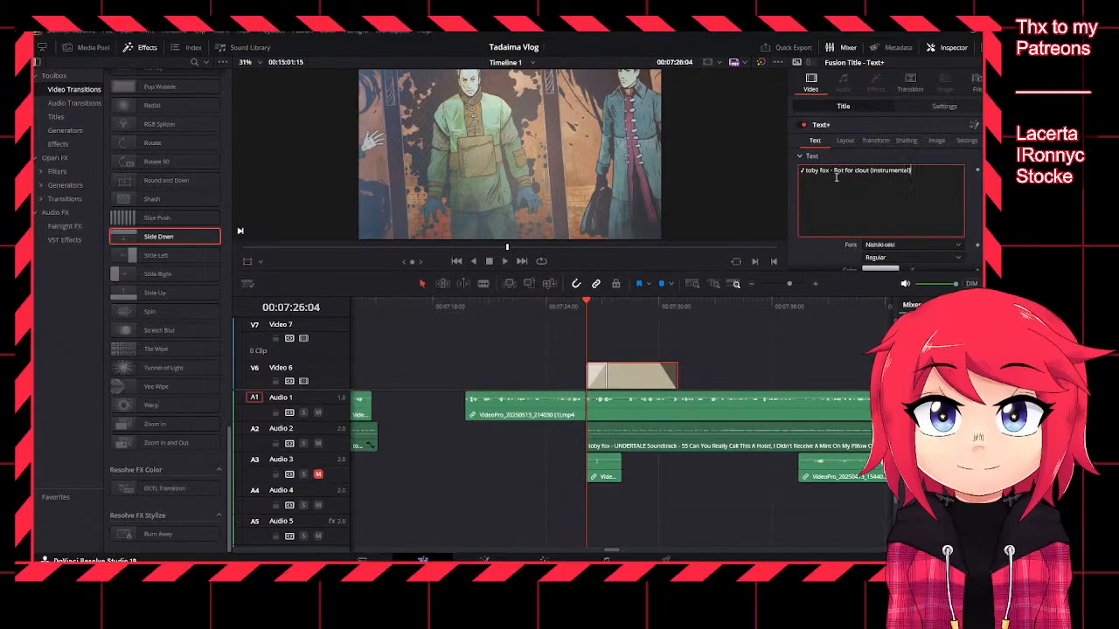
Step: Replace the song title in the music credit at 00:07:26:04 with "Can You Really call this A Hotel, I didn't"
left_click_drag(834, 172, 948, 180)
key("BackSpace")
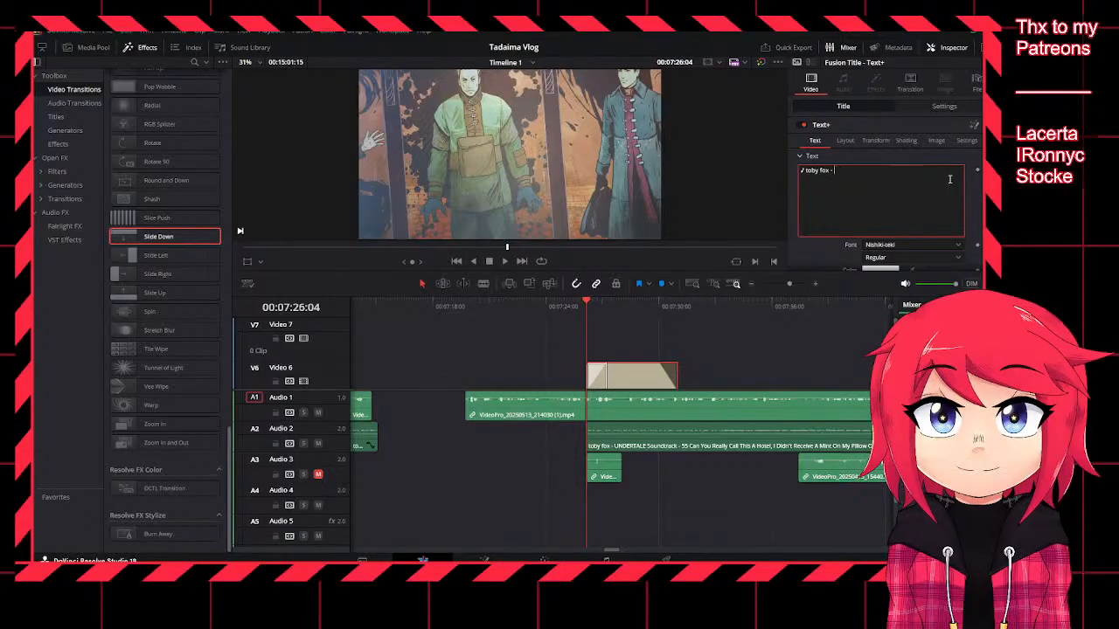
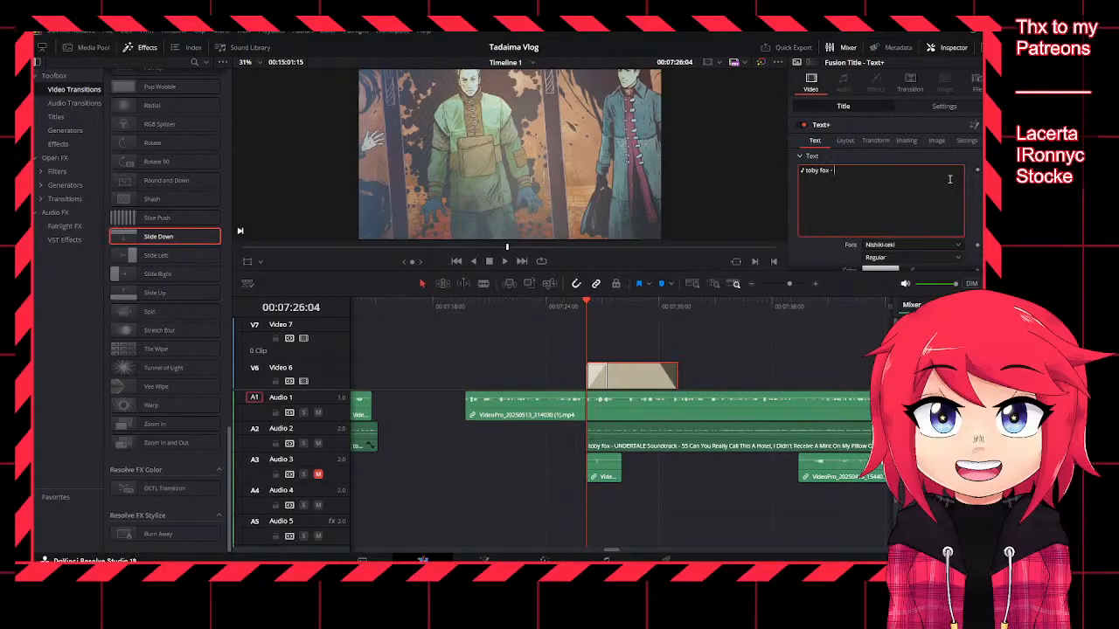
type("Can you")
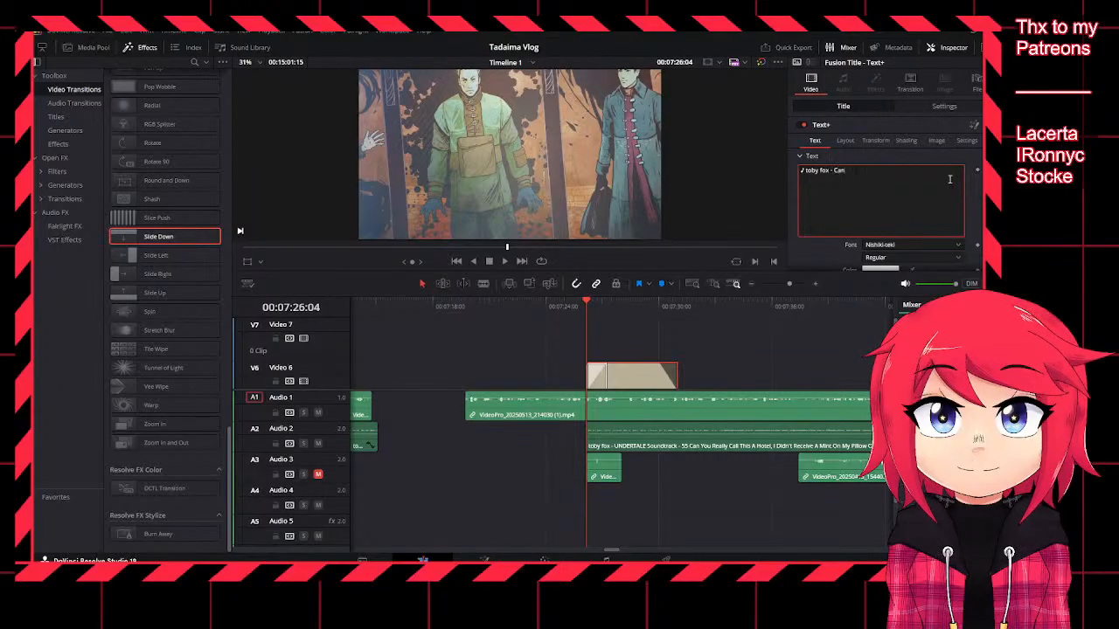
key("BackSpace")
key("BackSpace")
key("BackSpace")
type("You Really call this A h")
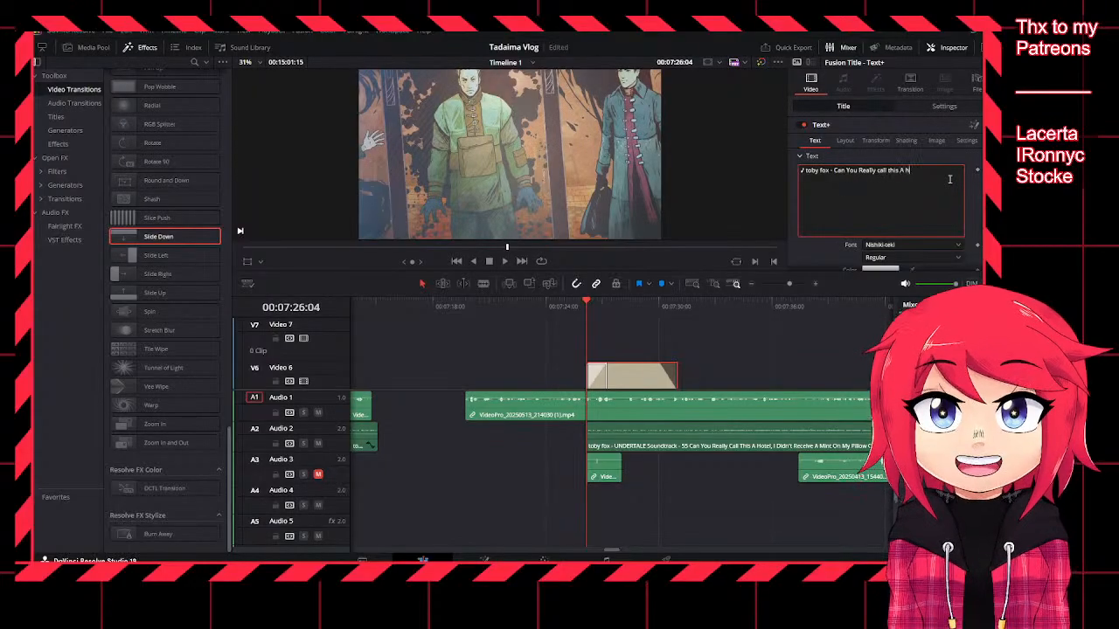
type(" Hotel")
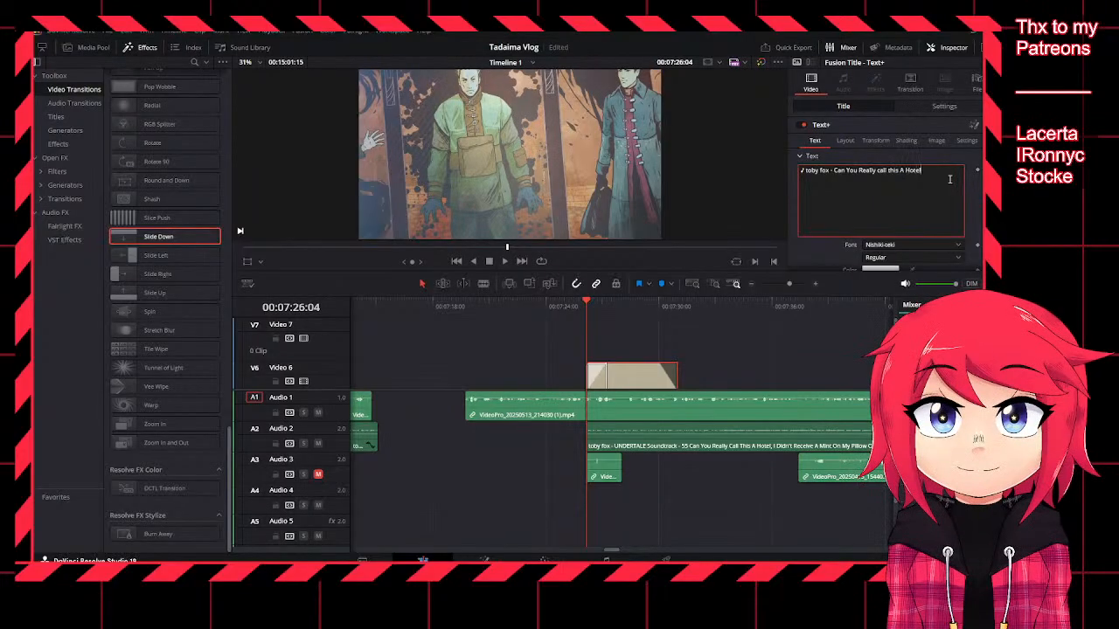
type(", I didn't")
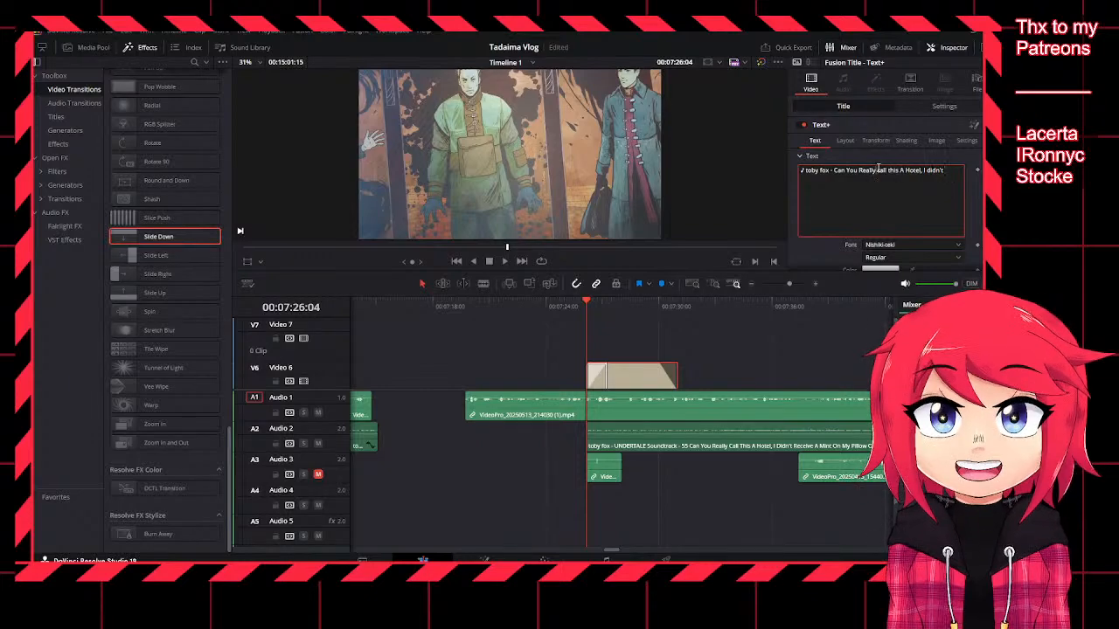
Step: Capitalize "Call", "This" and "Didn't" in the song title to match the Undertale track name
key("BackSpace")
type("C")
key("BackSpace")
type("T")
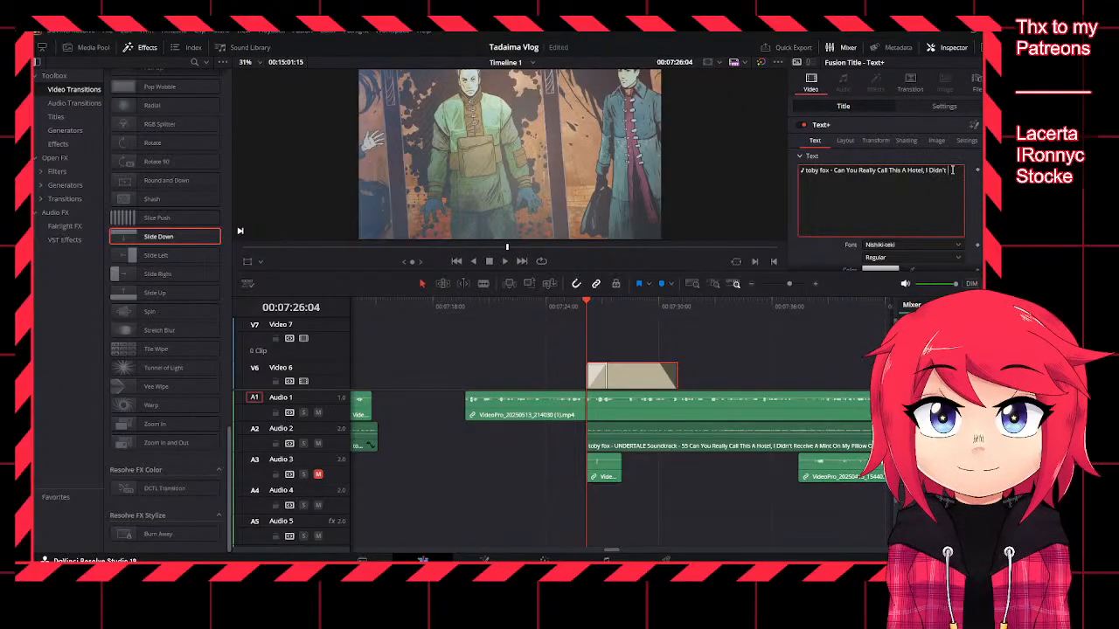
Step: Complete the song title with "Receive A Mint on My Pillow Or Anything"
type("eceive")
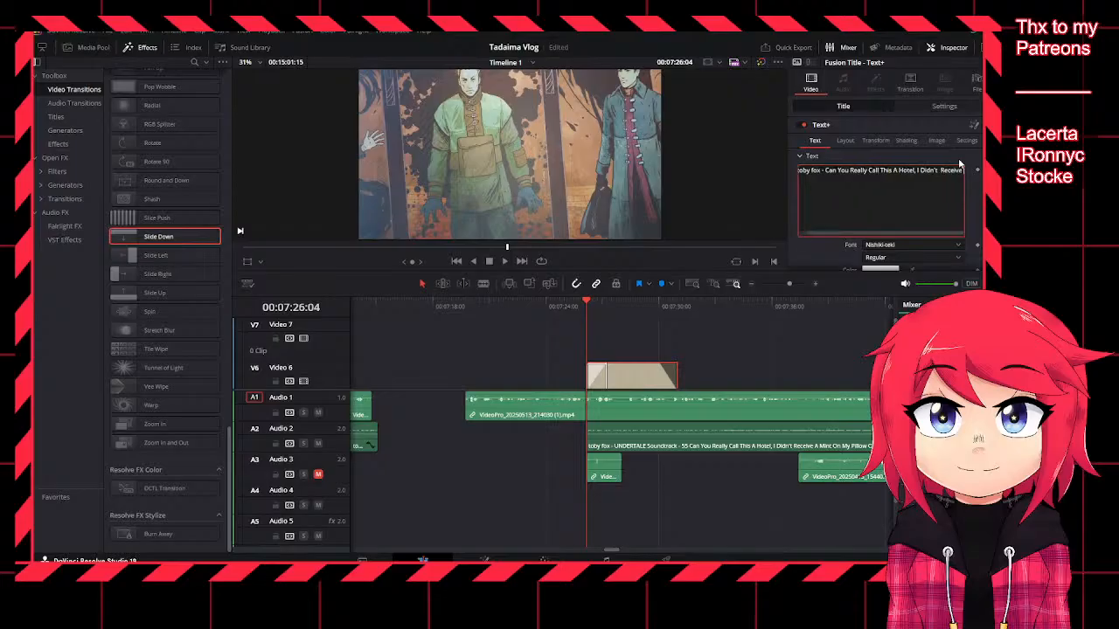
type(" A Mint")
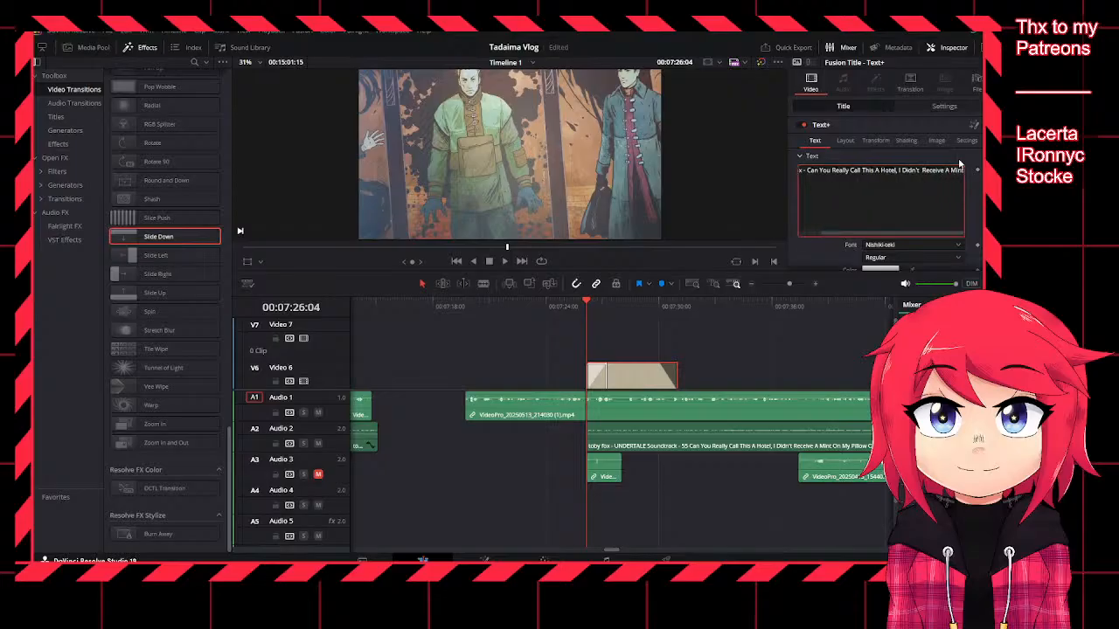
type(" on My Pillow")
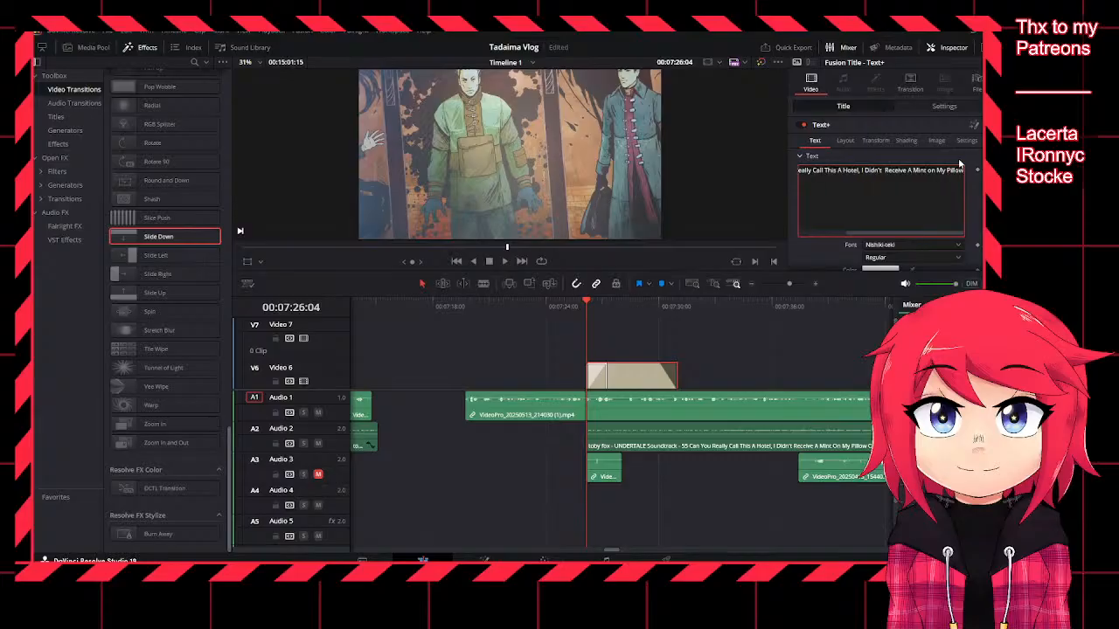
key("Escape")
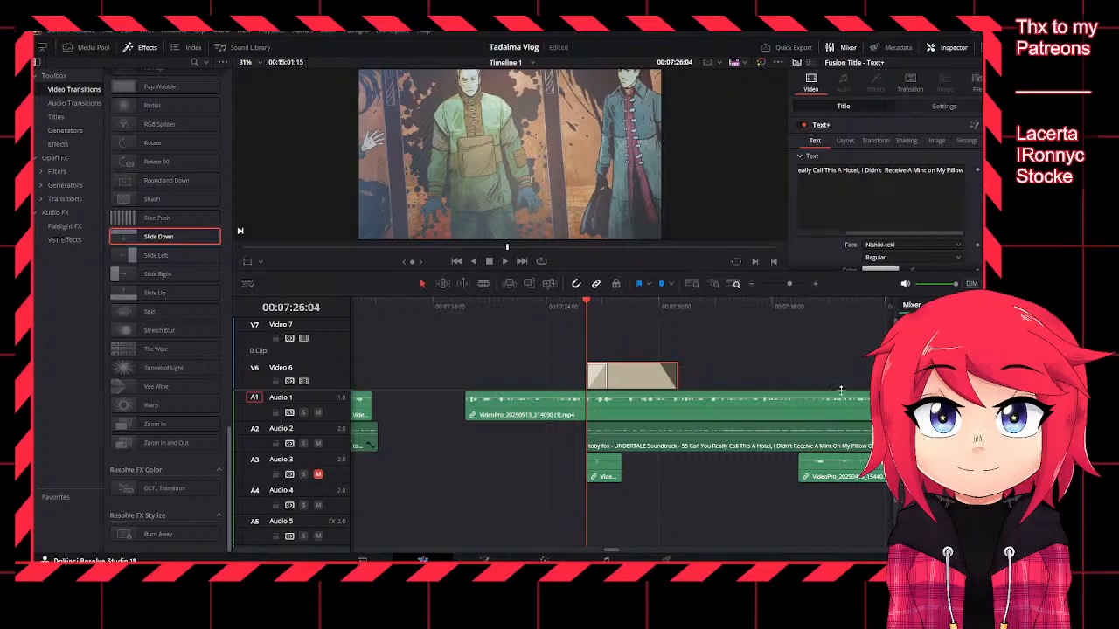
left_click(958, 171)
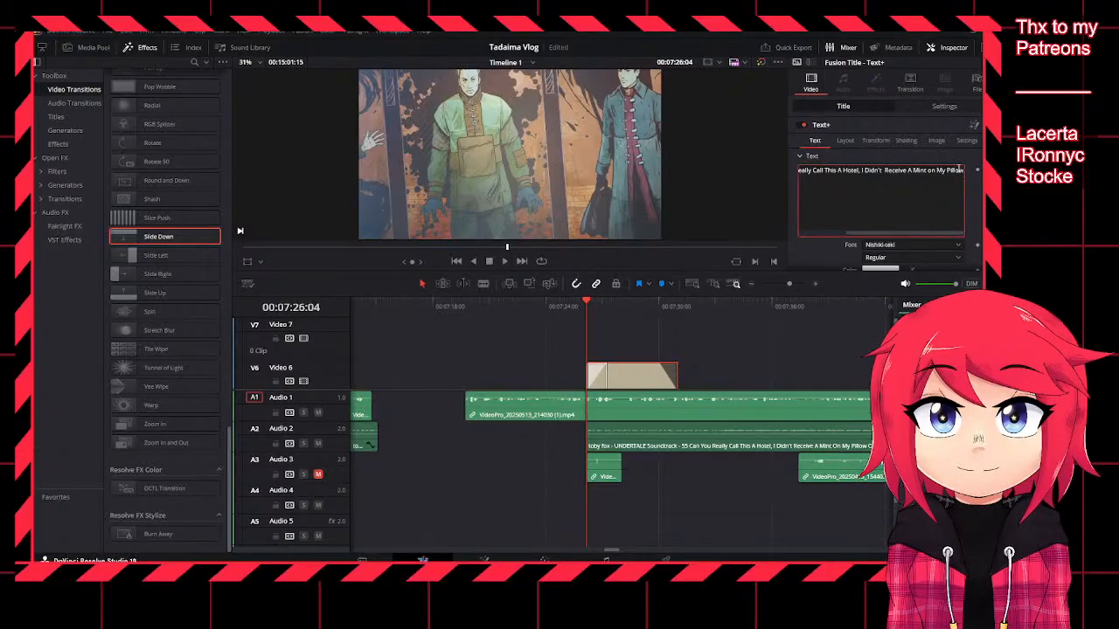
type("Or Anything")
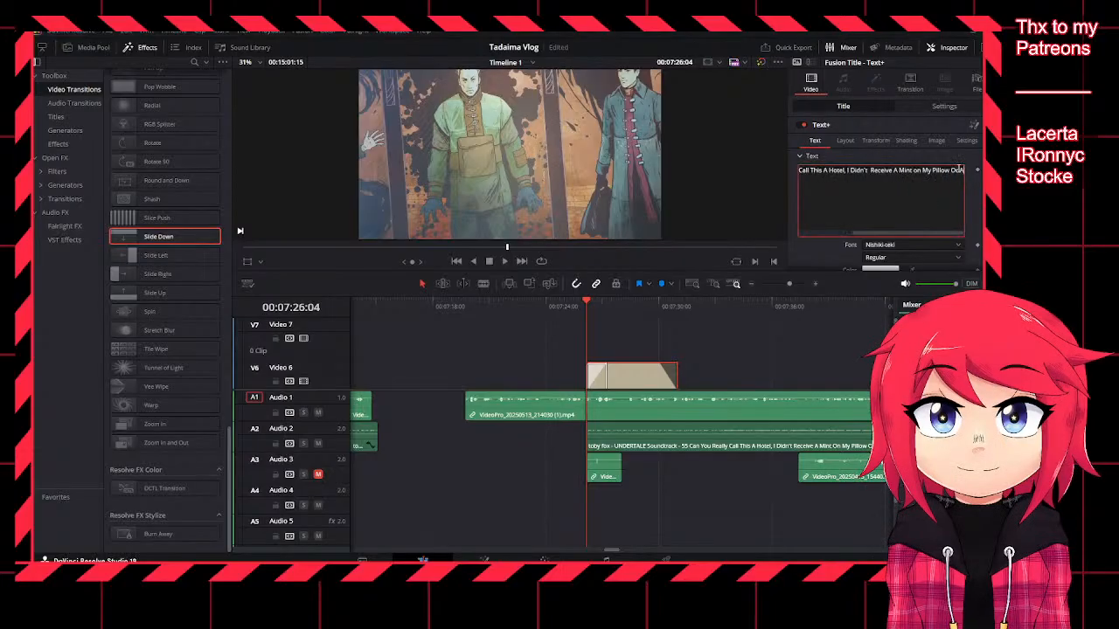
Step: Preview the long music credit over the footage and remove the extra space before "Receive"
left_click(630, 316)
key("space")
key("space")
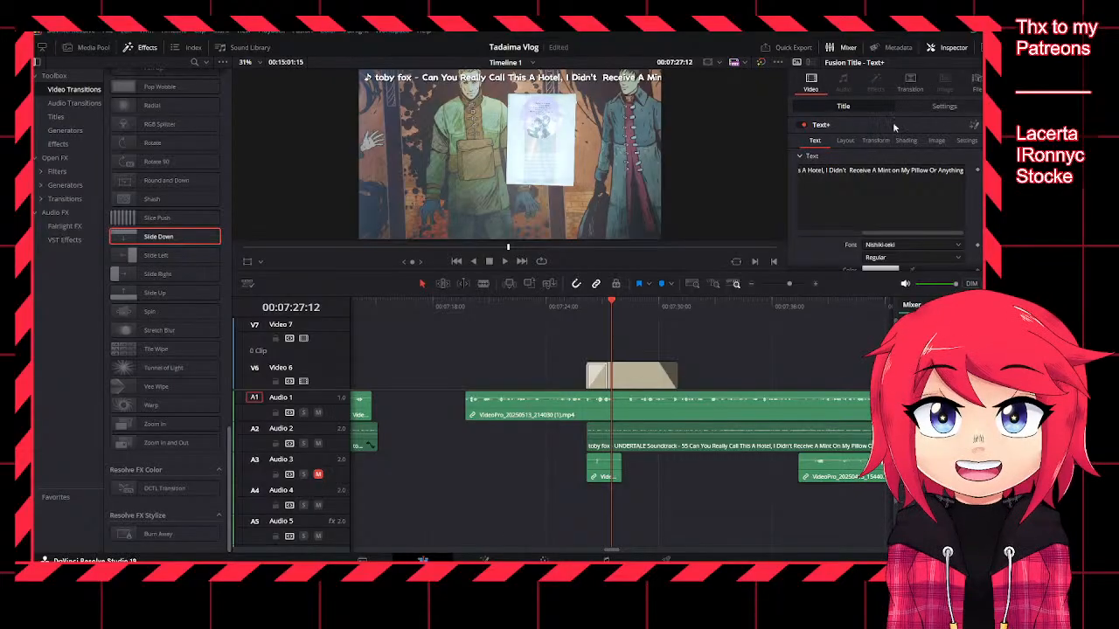
left_click(874, 171)
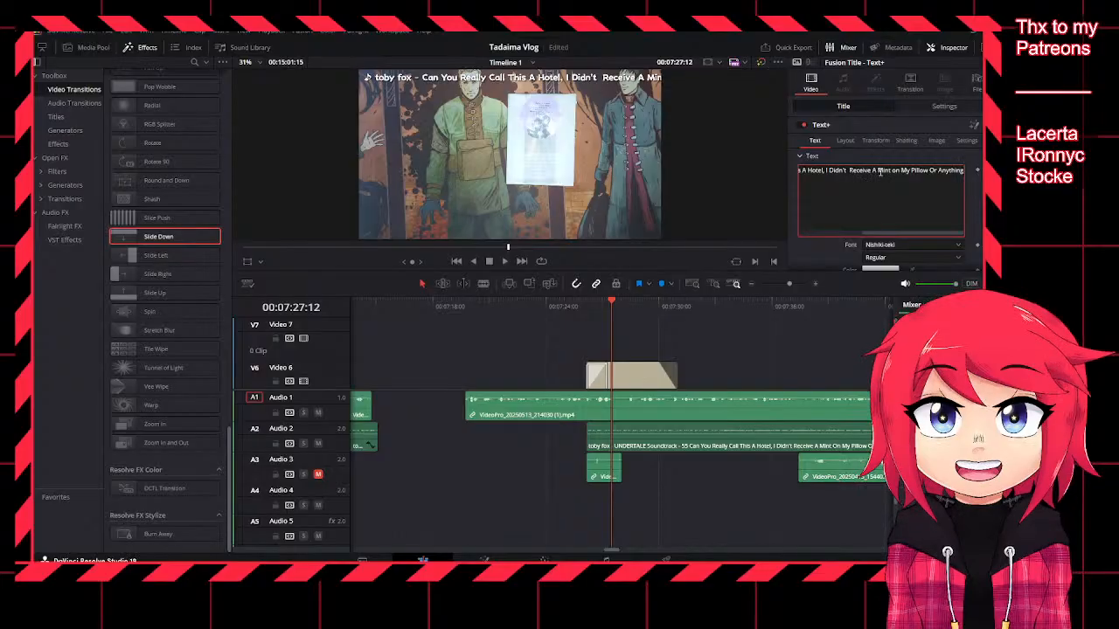
left_click(849, 171)
key("BackSpace")
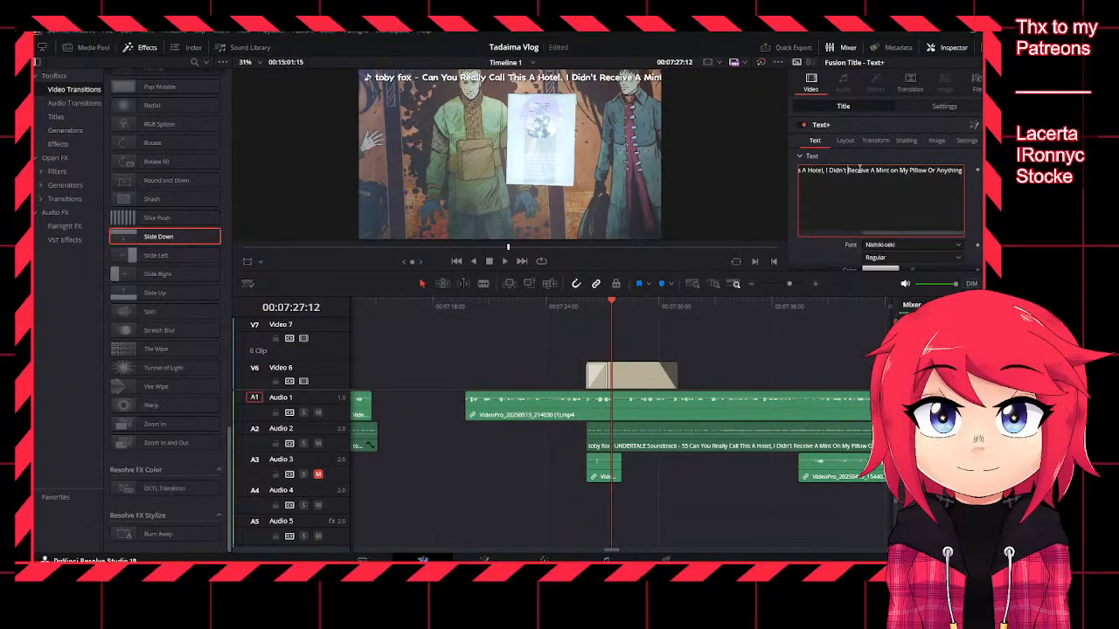
Step: Break the music credit onto a second line before "A Mint" and set its vertical center to 0.882
left_click(872, 171)
key("Return")
left_click(845, 141)
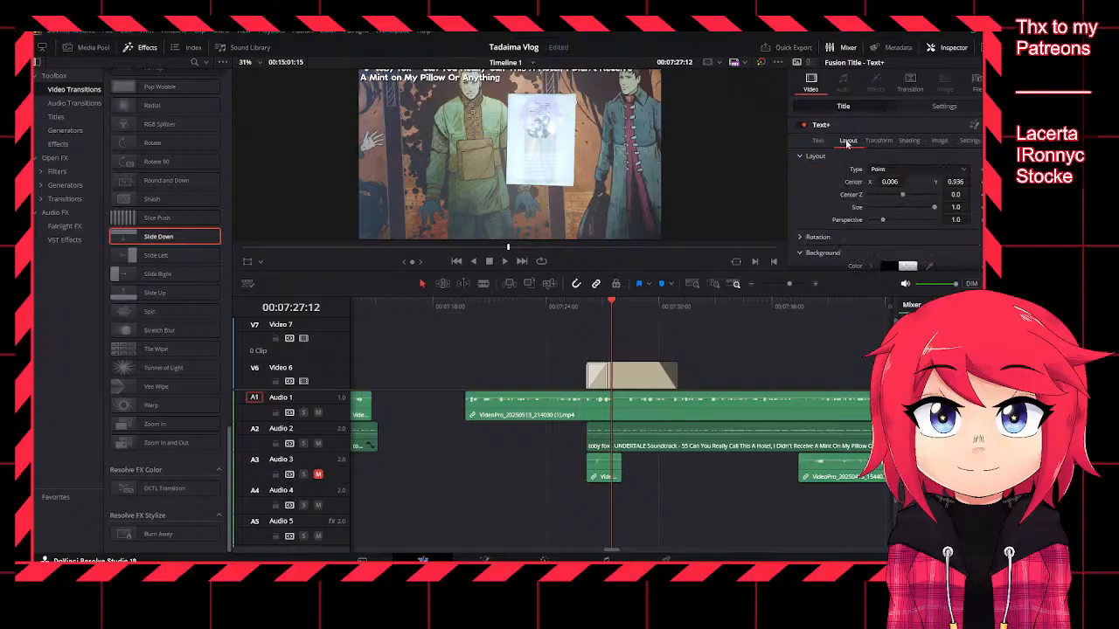
left_click_drag(958, 182, 934, 182)
Step: Paste another copy of the music credit onto Video 6 at 00:09:40:03, where the Undertale track "Snowy" starts
scroll(525, 358, "down", 10)
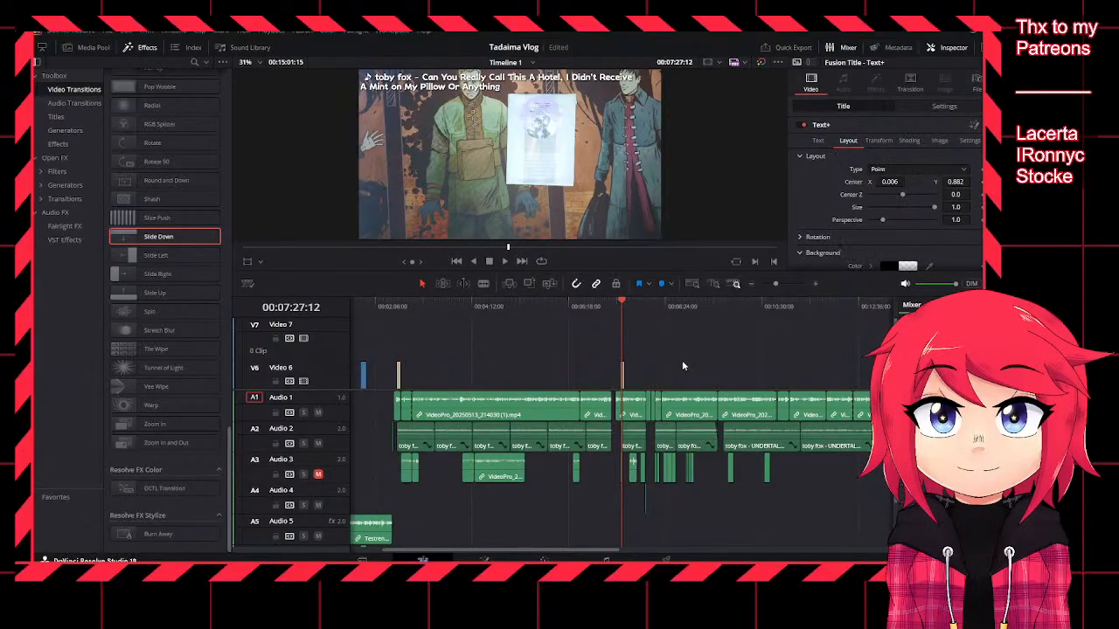
scroll(683, 359, "up", 3)
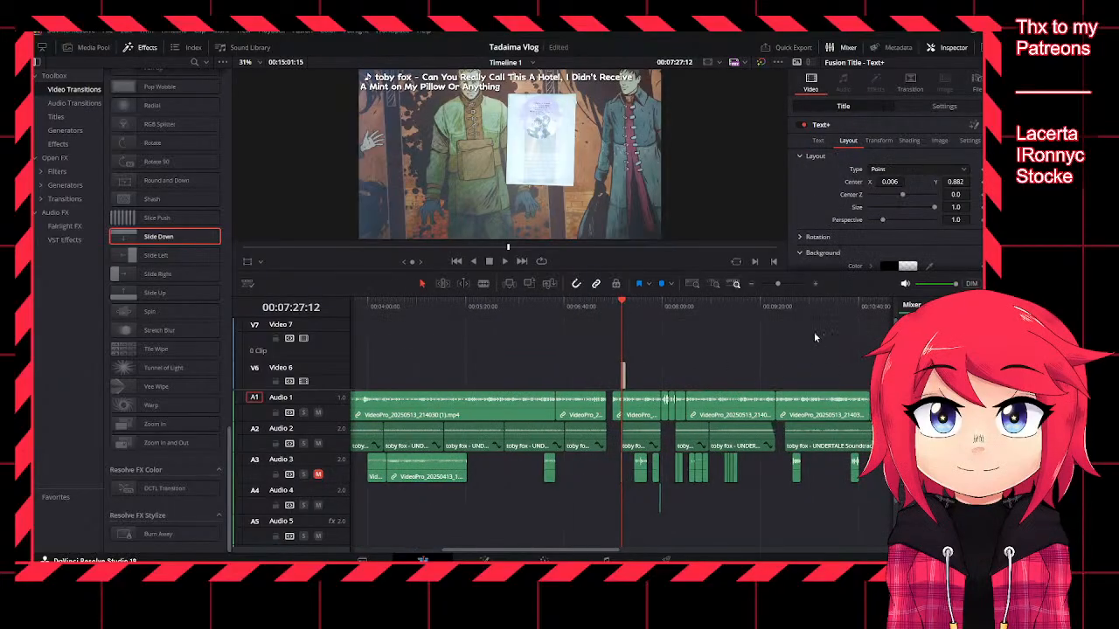
left_click(784, 307)
scroll(832, 394, "up", 5)
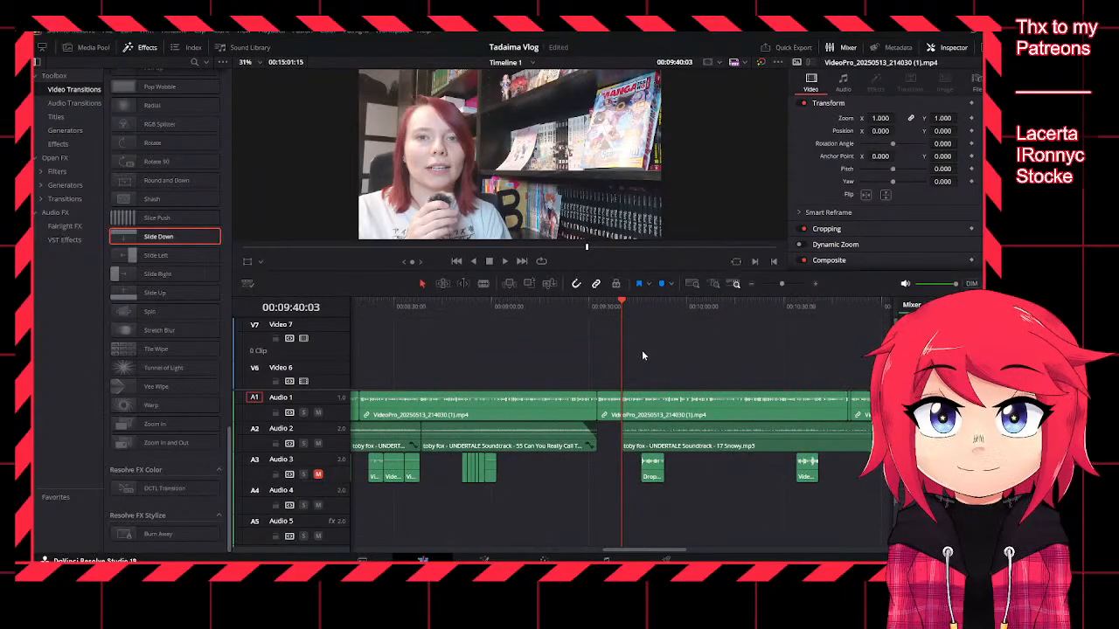
key("ctrl+v")
Step: Change the music credit at 00:09:40:03 to read "toby fox - Snowy"
left_click(627, 309)
left_click(871, 200)
double_click(834, 172)
type("Snowy")
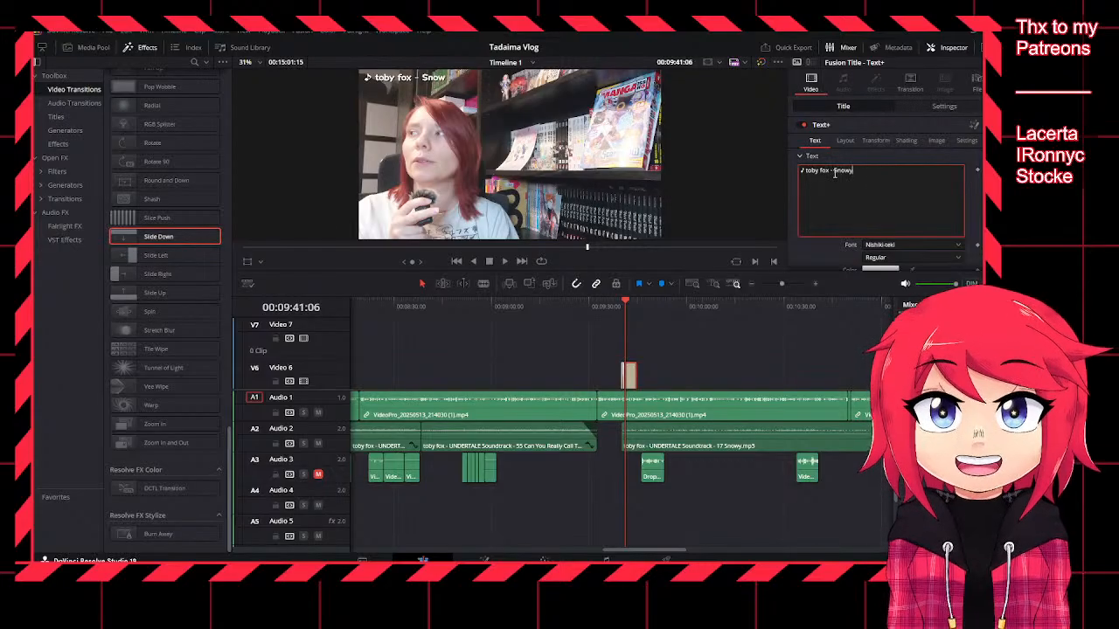
Step: Play the vlog's intro from the beginning of the timeline to review its title sequence
scroll(627, 447, "down", 3)
scroll(632, 444, "down", 10)
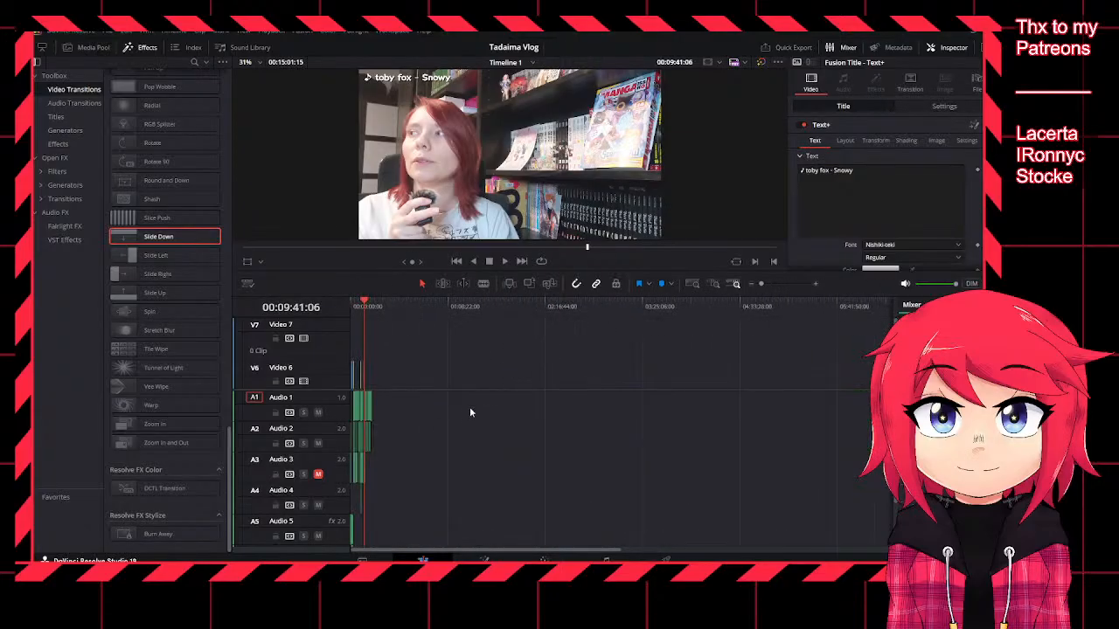
scroll(485, 397, "up", 8)
key("Home")
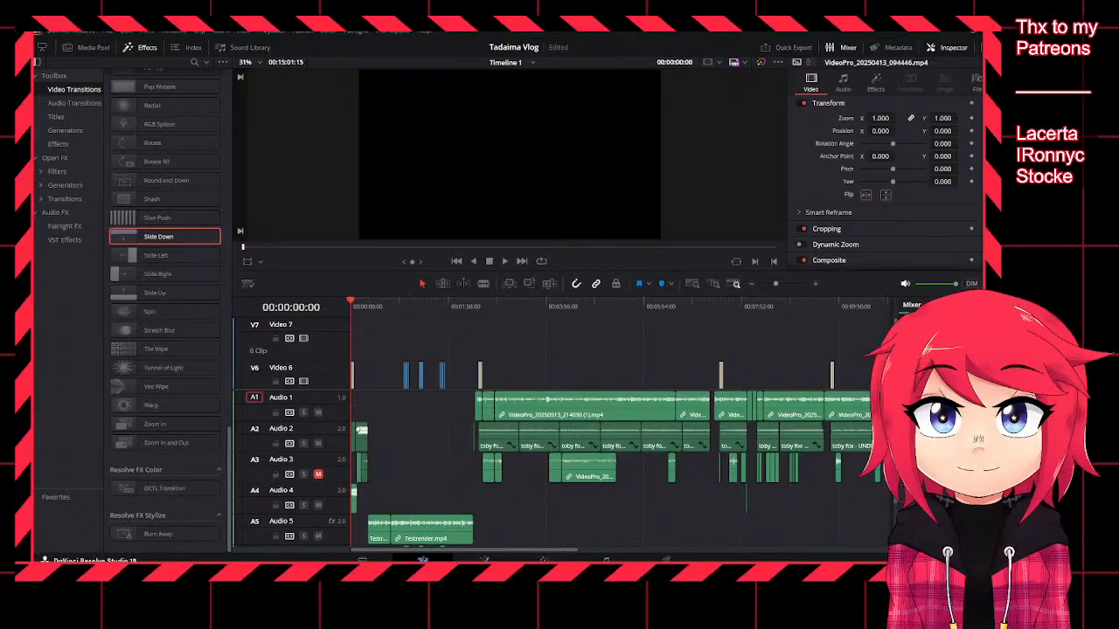
left_click_drag(364, 306, 302, 310)
key("space")
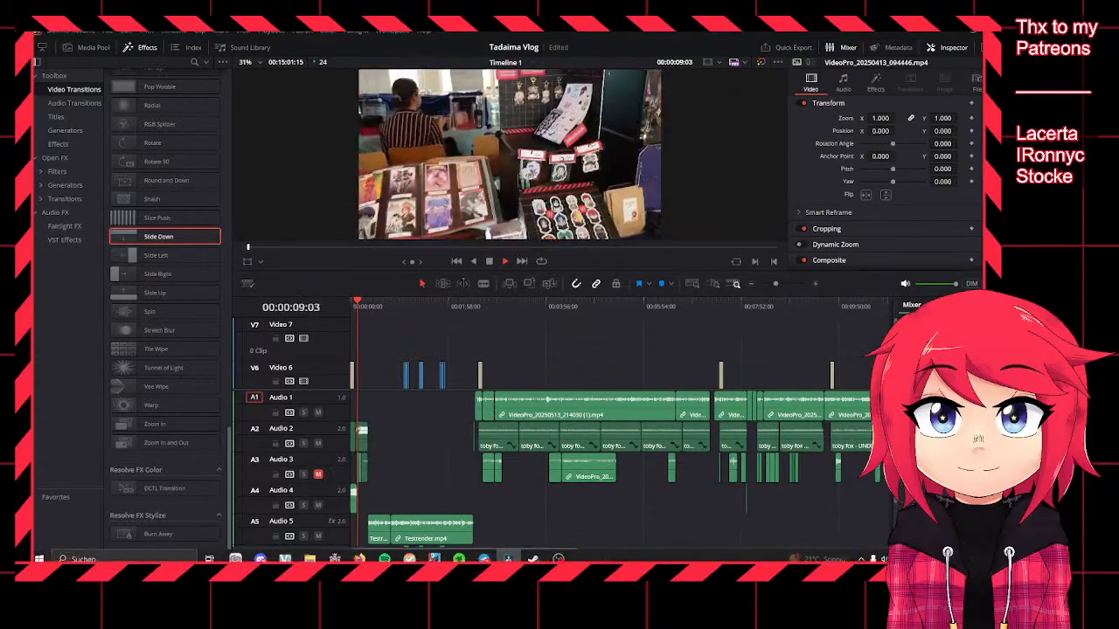
left_click(884, 558)
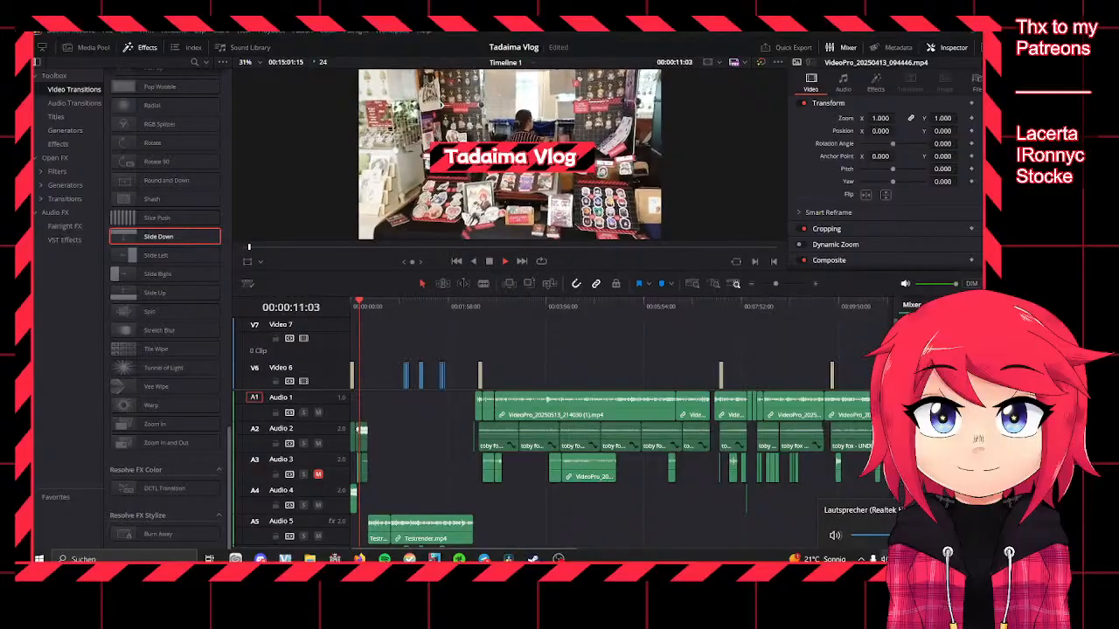
left_click(668, 346)
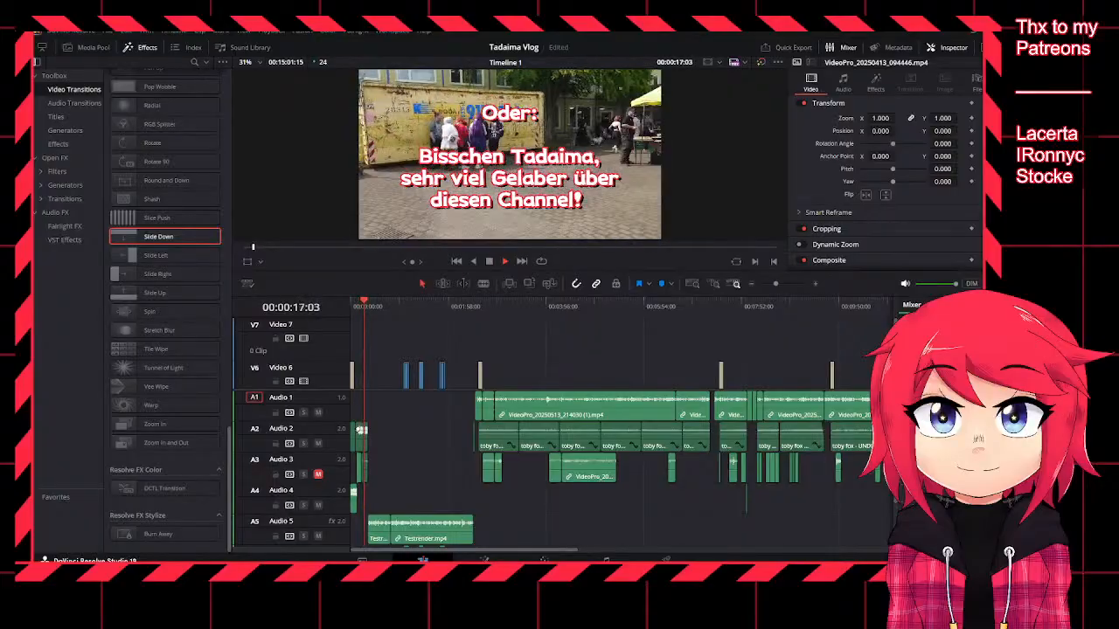
left_click_drag(818, 360, 876, 371)
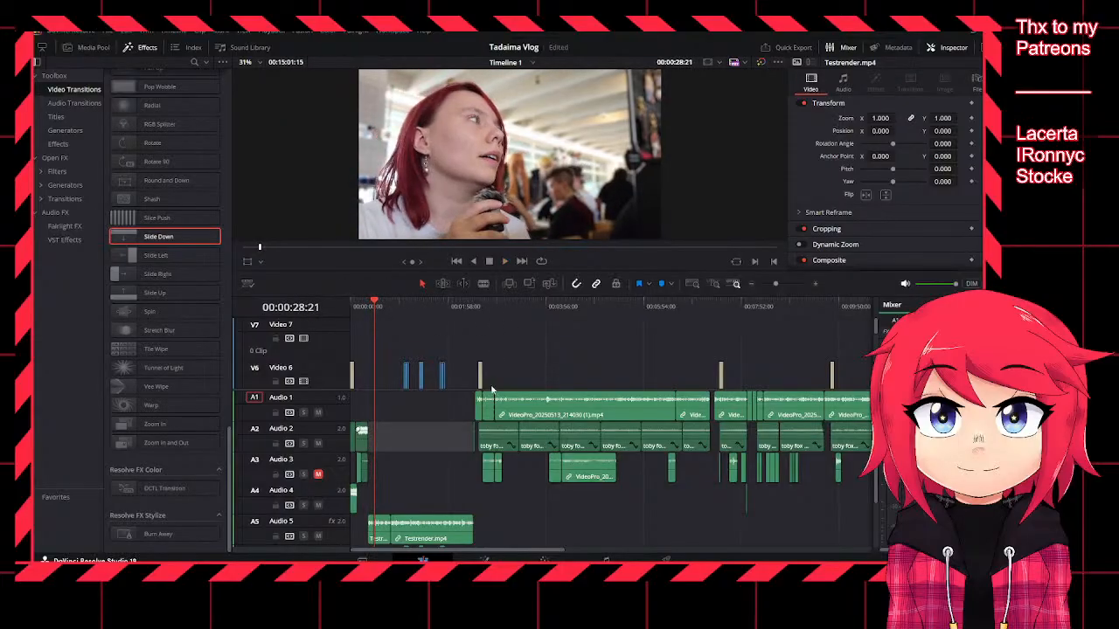
Step: Return to the start of the timeline and play the intro's "Tadaima Vlog" title, stopping at 00:00:11:07
scroll(492, 392, "down", 2)
key("Home")
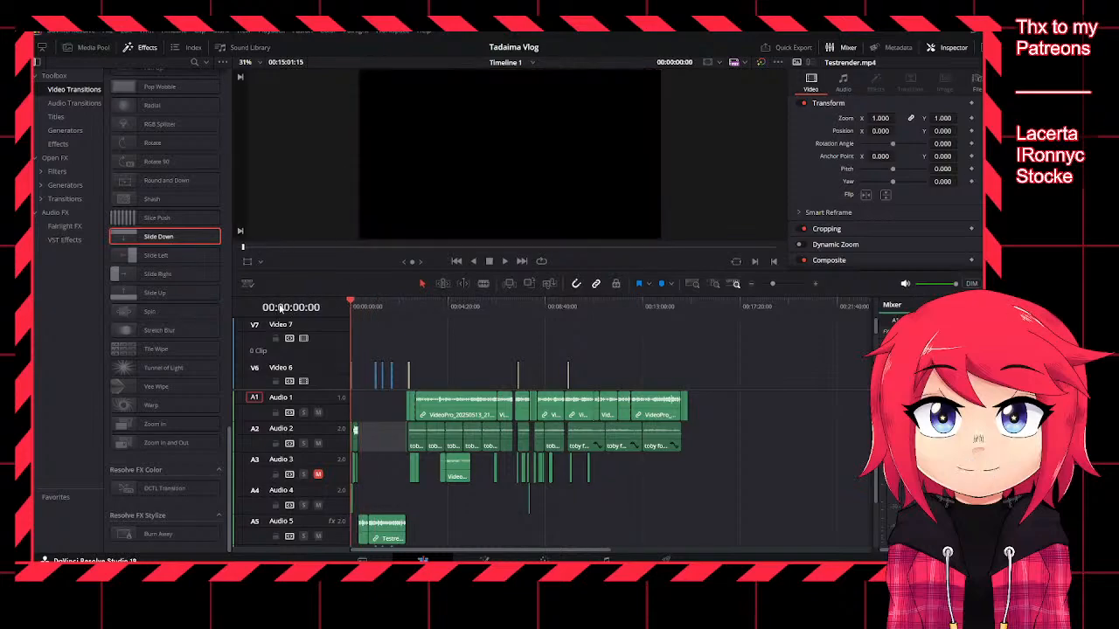
scroll(391, 380, "up", 2)
scroll(392, 379, "up", 5)
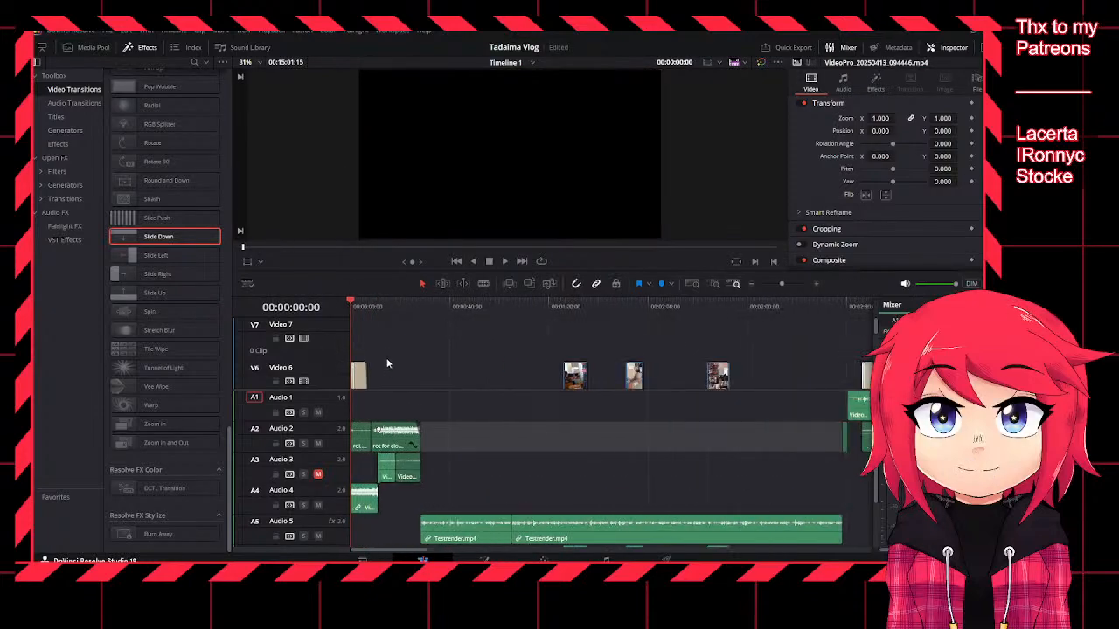
left_click_drag(382, 306, 395, 306)
key("space")
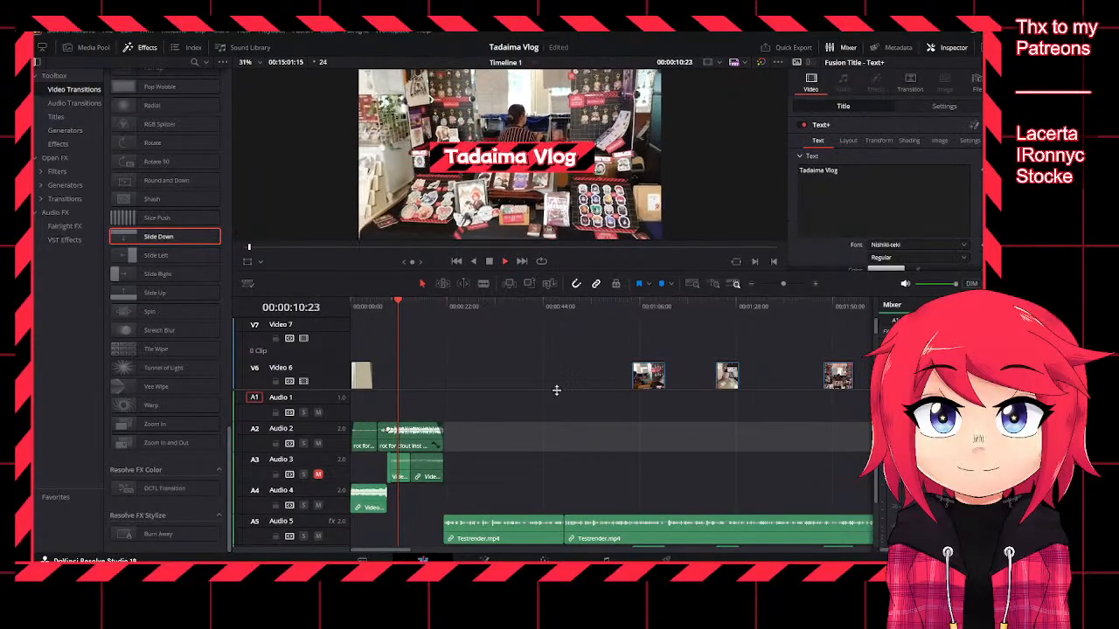
scroll(496, 413, "up", 3)
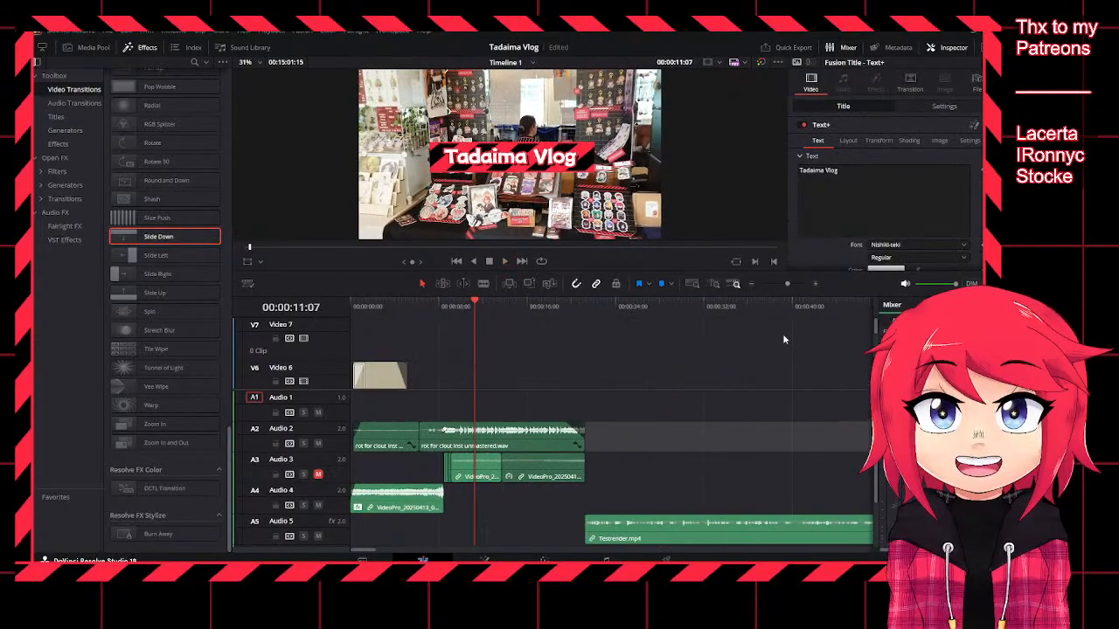
Step: Move the "Oder: Bisschen Tadaima, sehr viel Gelaber über diesen Channel!" title clip from Video 5 up to Video 6
mouse_move(876, 329)
left_mouse_down()
mouse_move(877, 370)
mouse_move(876, 342)
left_mouse_up()
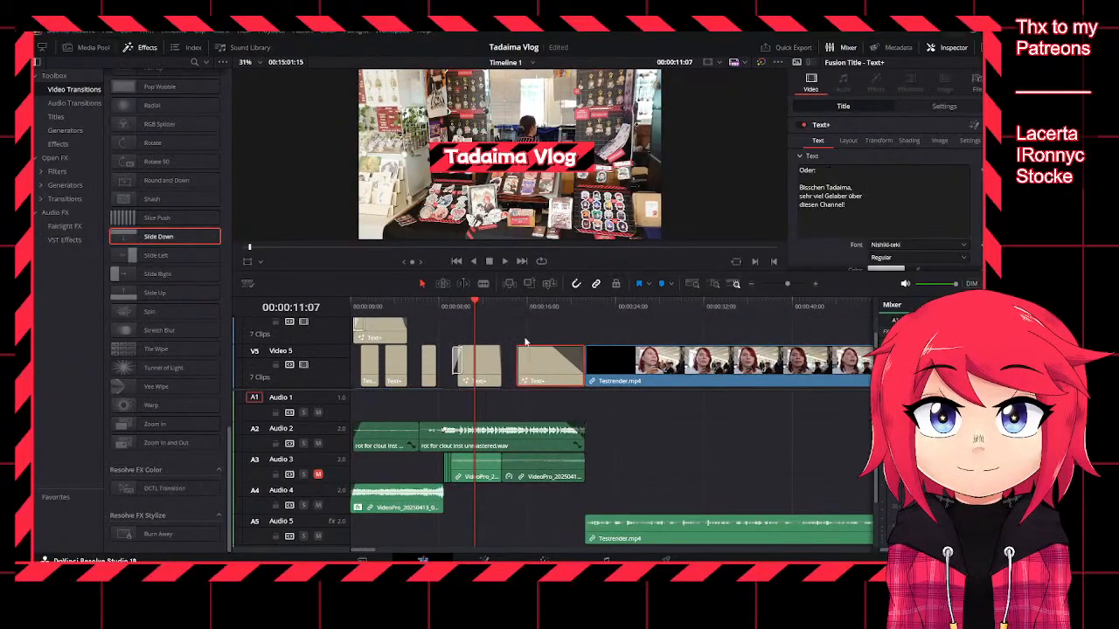
scroll(519, 331, "down", 3)
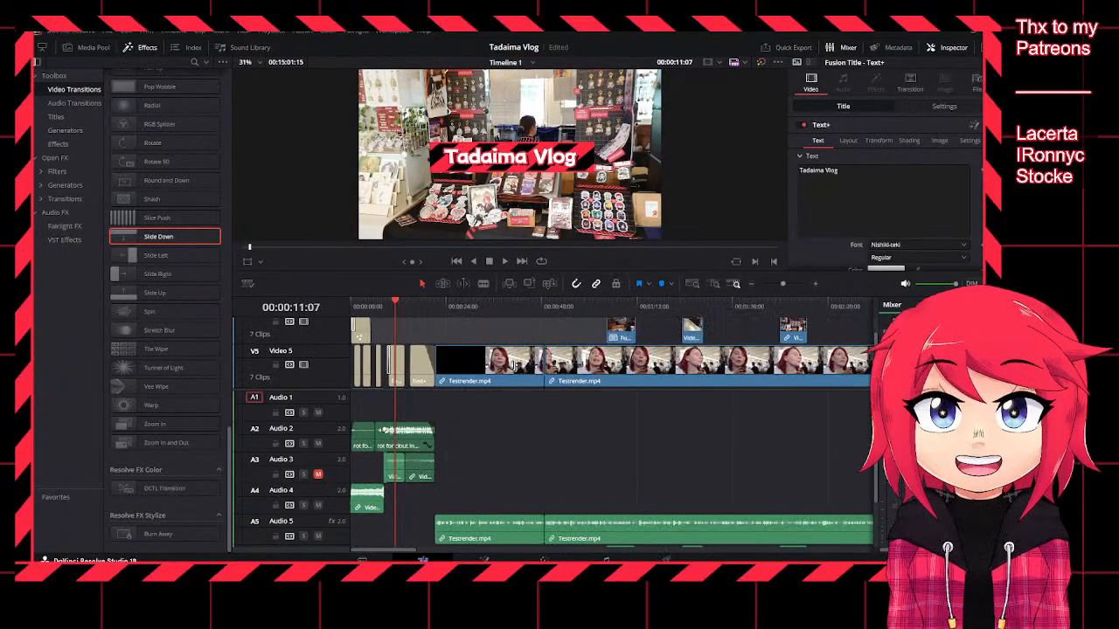
scroll(423, 376, "up", 1)
scroll(450, 327, "up", 3)
left_click_drag(551, 363, 556, 333)
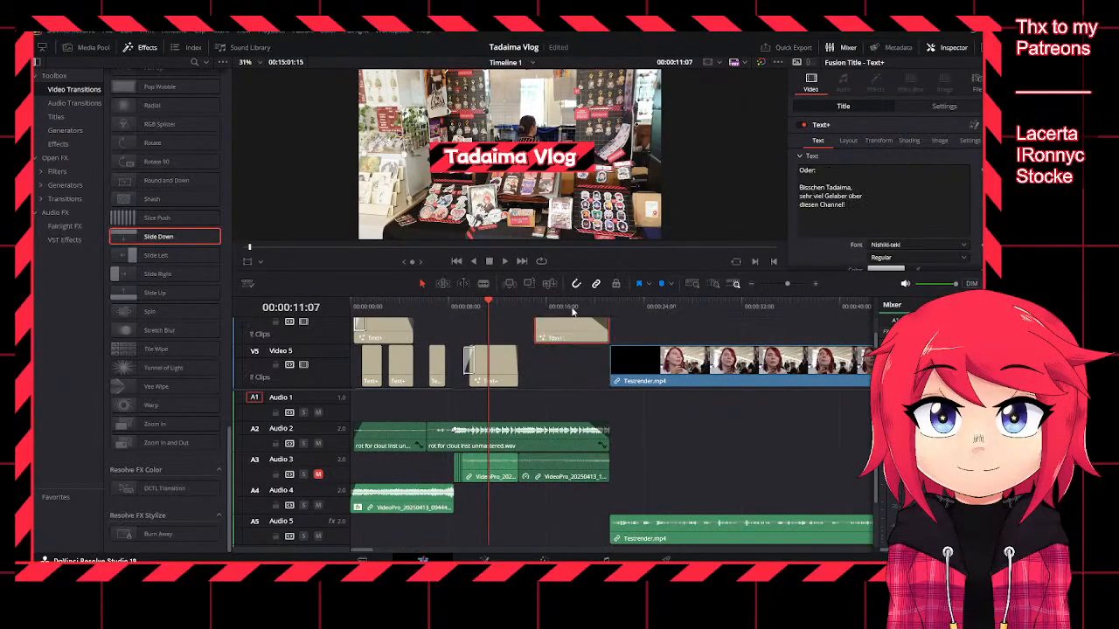
Step: Paste a copy of the "Oder:" title onto Video 6 above the beginning of the first Testrender.mp4 clip
left_click(572, 307)
left_click(623, 307)
key("ctrl+v")
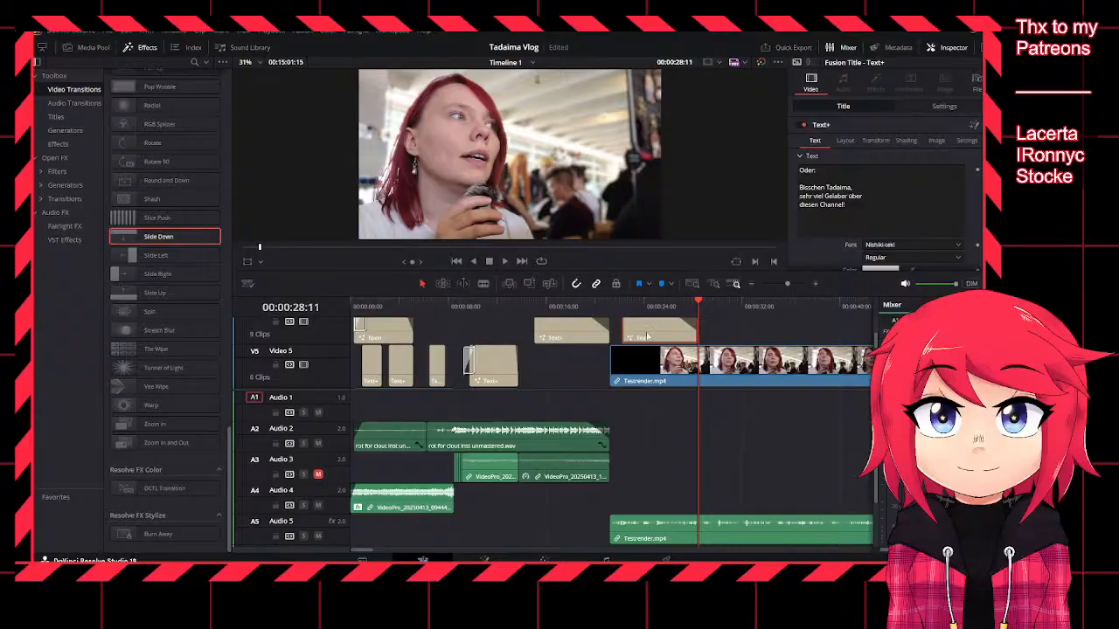
Step: Fit the "Oder:" title copy over the "Tadaima Vlog" title on Video 6 and return the original "Oder:" title to Video 5
left_click_drag(622, 328, 516, 375)
scroll(519, 372, "down", 3)
scroll(533, 358, "up", 1)
left_click_drag(570, 330, 573, 368)
left_click_drag(533, 311, 500, 307)
left_click(494, 325)
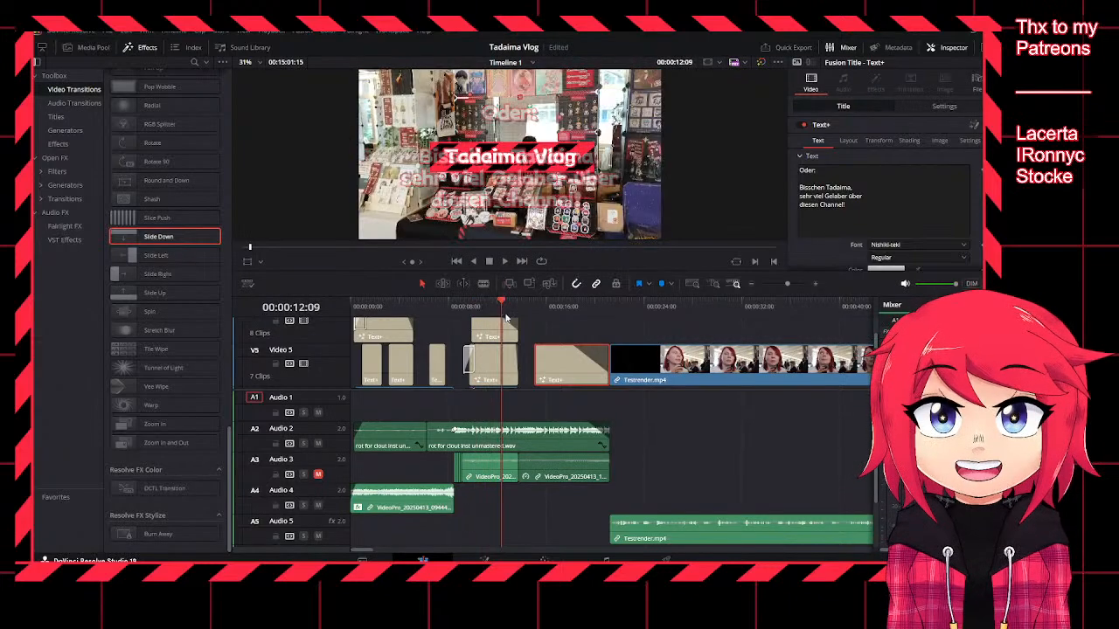
Step: Replace the copied title's text with "Unterstützt durch meine Patreon-Supporter:" split over two lines, and set its size to 0.08
left_click(853, 186)
key("ctrl+a")
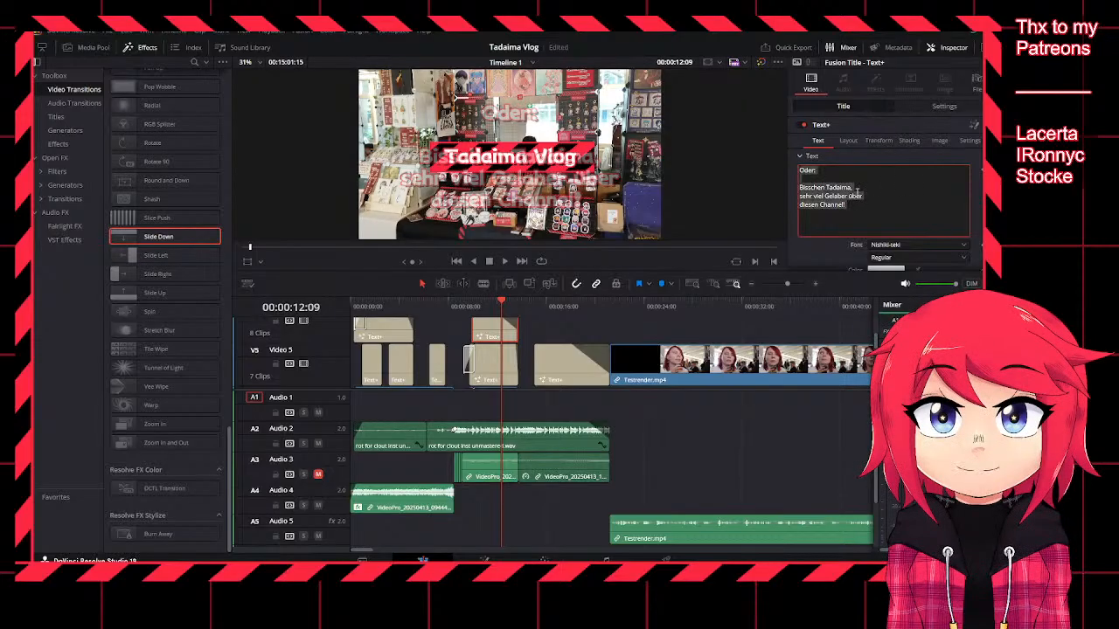
type("U")
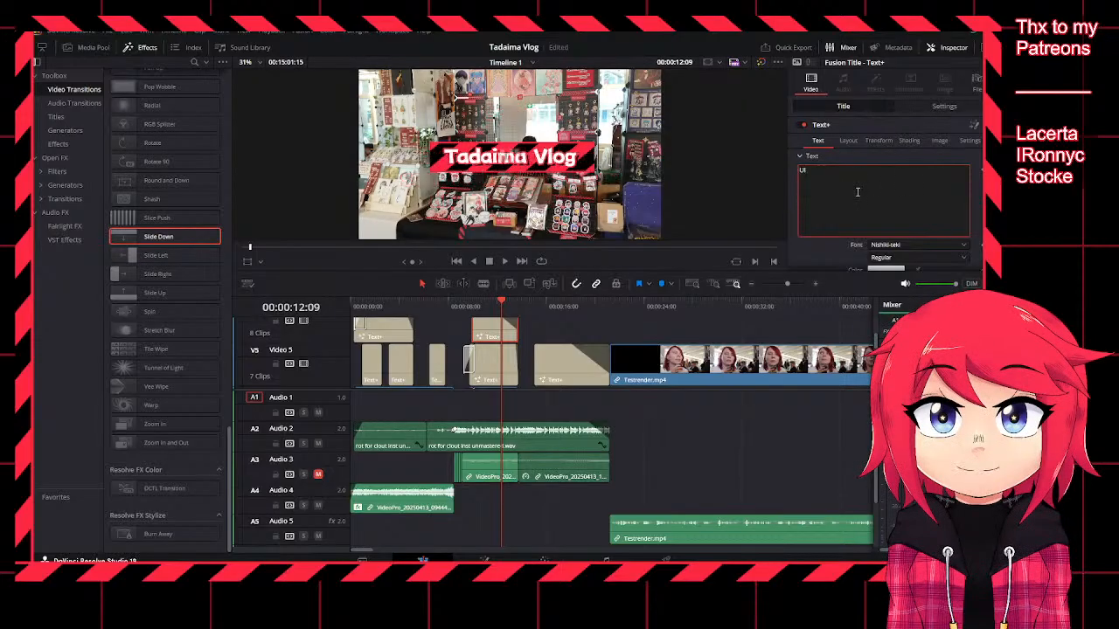
type("nterstützt durch meine Patreon-Supporter:")
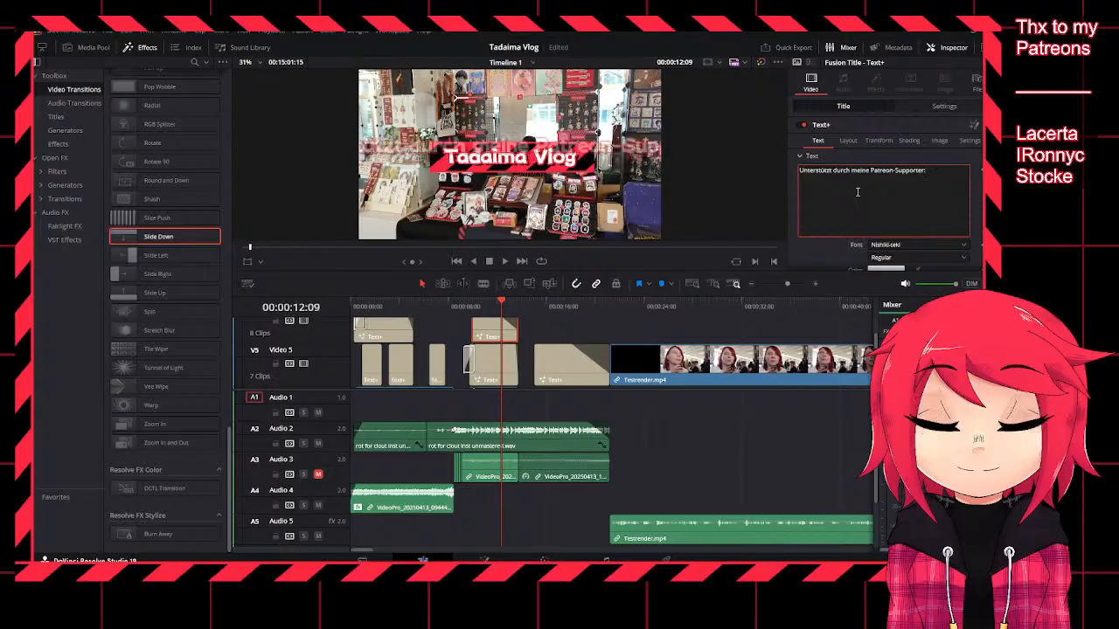
key("Return")
scroll(883, 201, "down", 3)
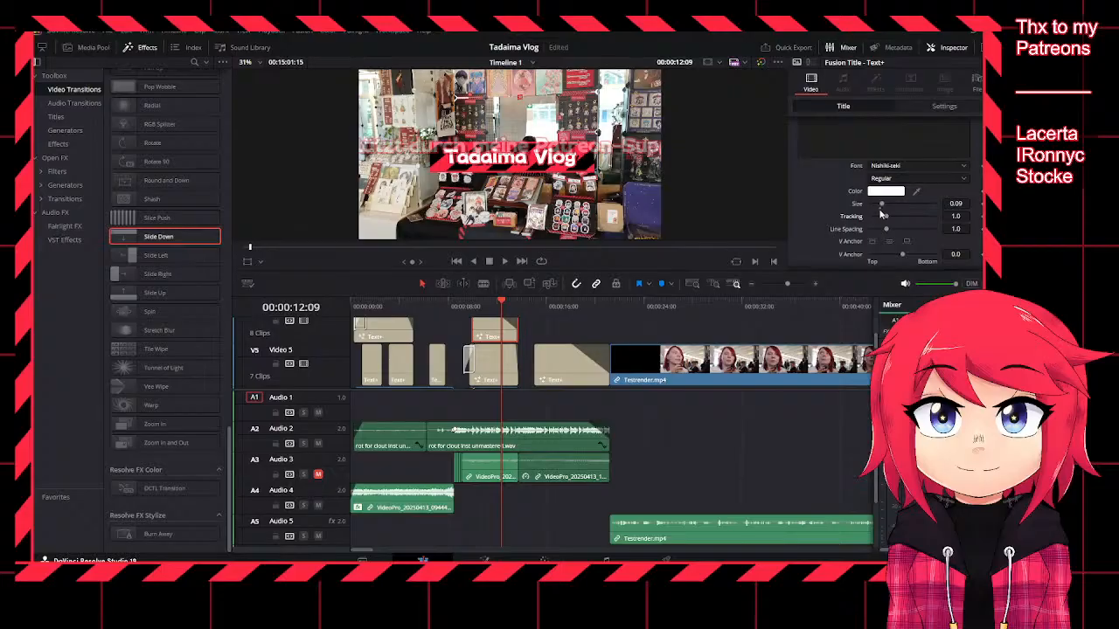
scroll(881, 211, "down", 1)
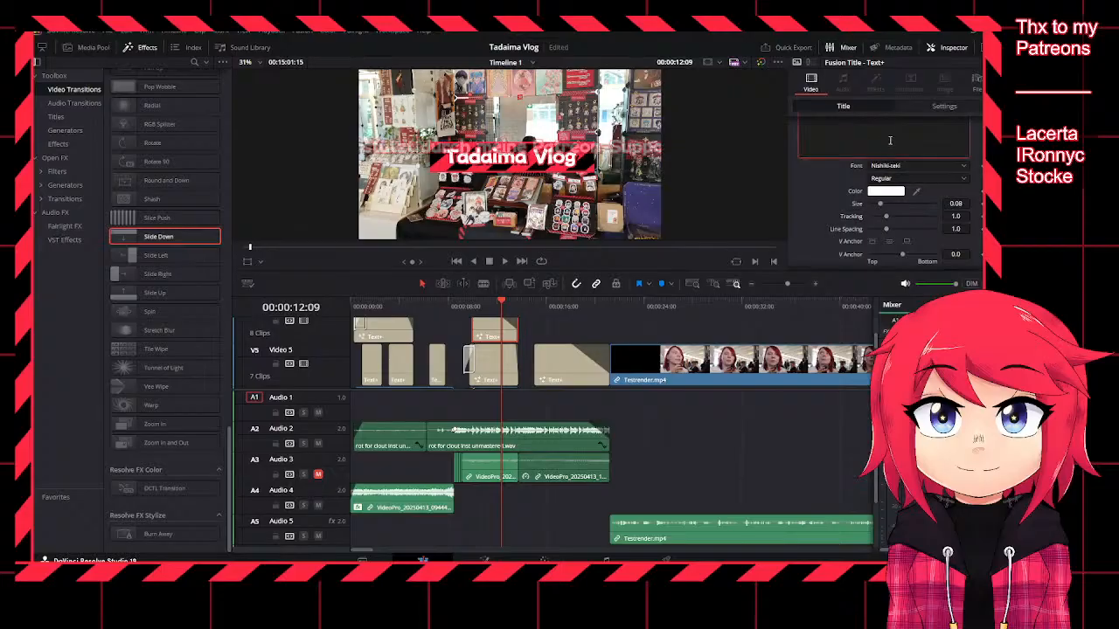
scroll(890, 140, "up", 3)
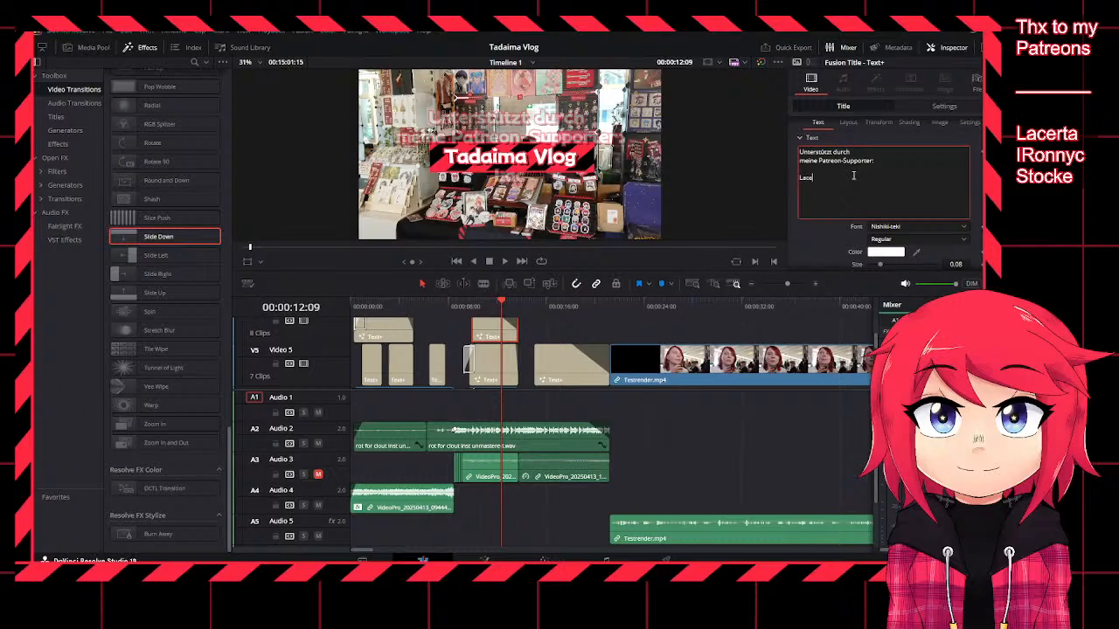
Step: List the three Patreon supporters' names on separate lines below the heading of the title
key("BackSpace")
key("BackSpace")
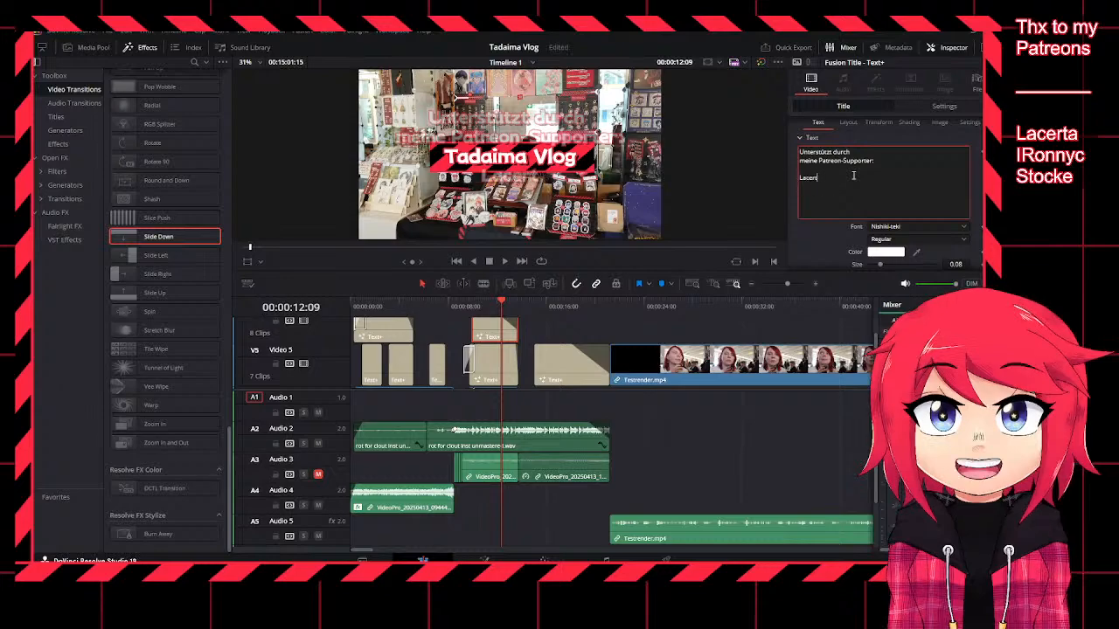
type("a")
key("Return")
type("4I")
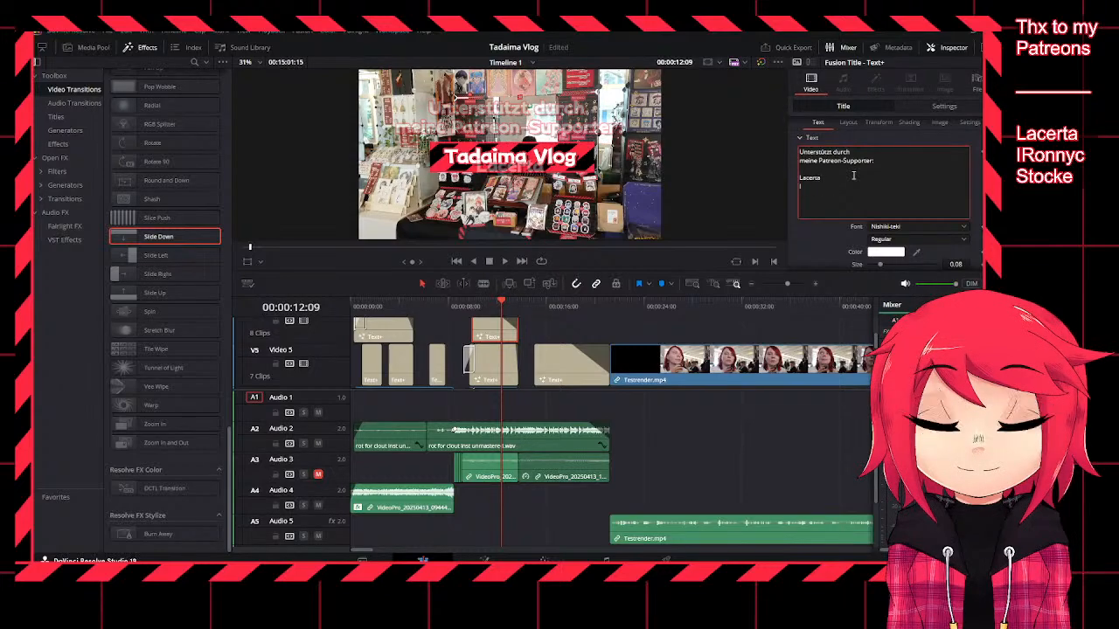
type("Ronnyc")
key("Return")
type("Stocke")
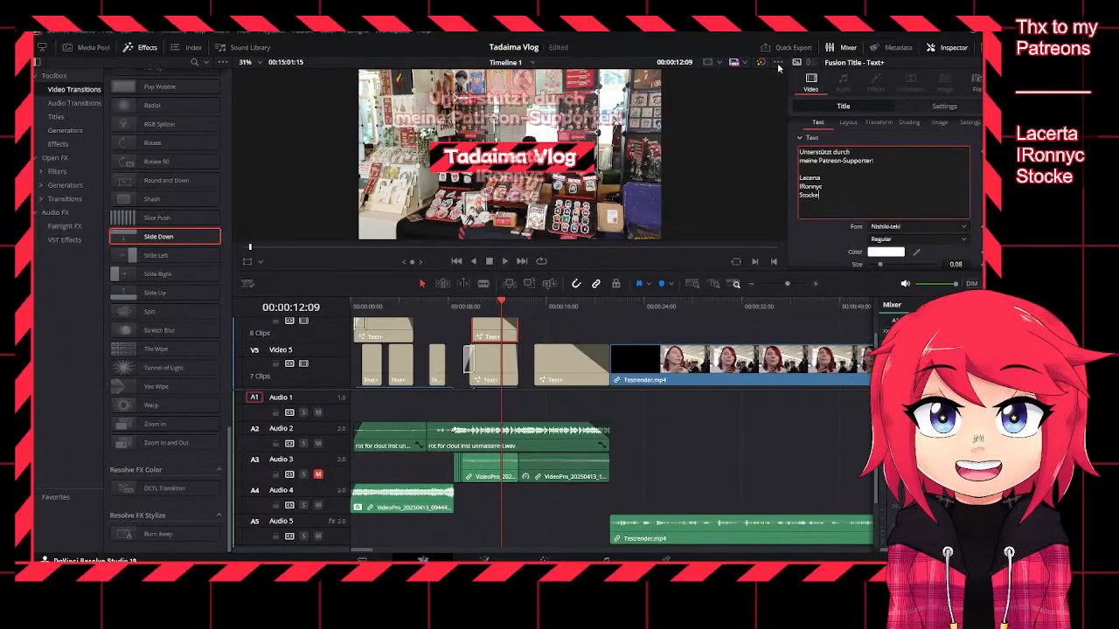
Step: Reduce the Patreon title's text size to 0.0512 and lower it to Center Y 0.14
scroll(879, 207, "down", 3)
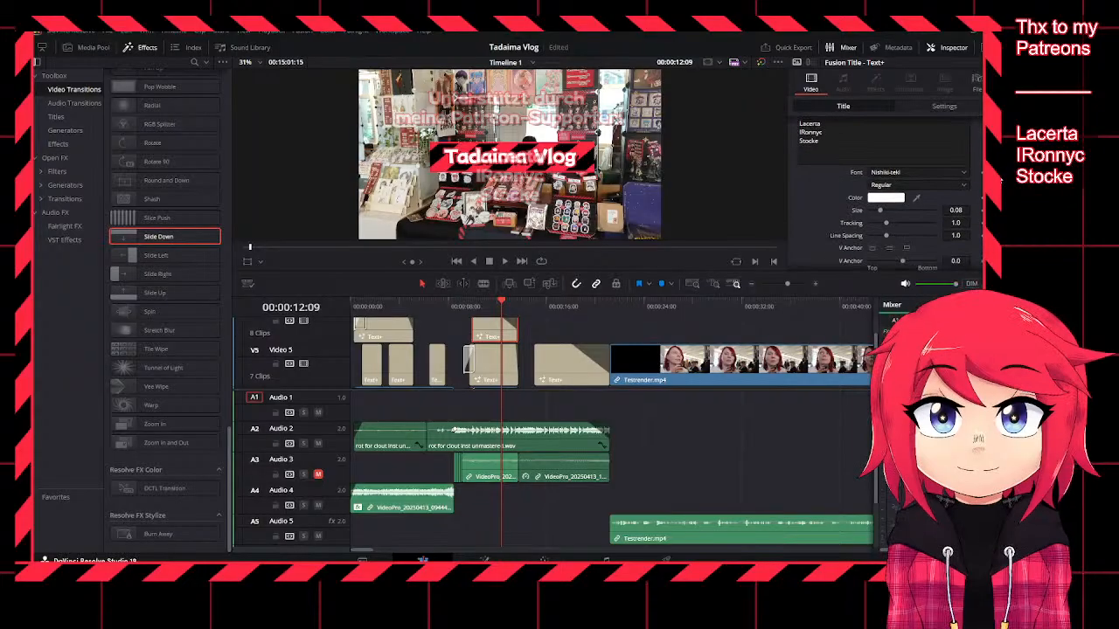
left_click_drag(880, 208, 875, 207)
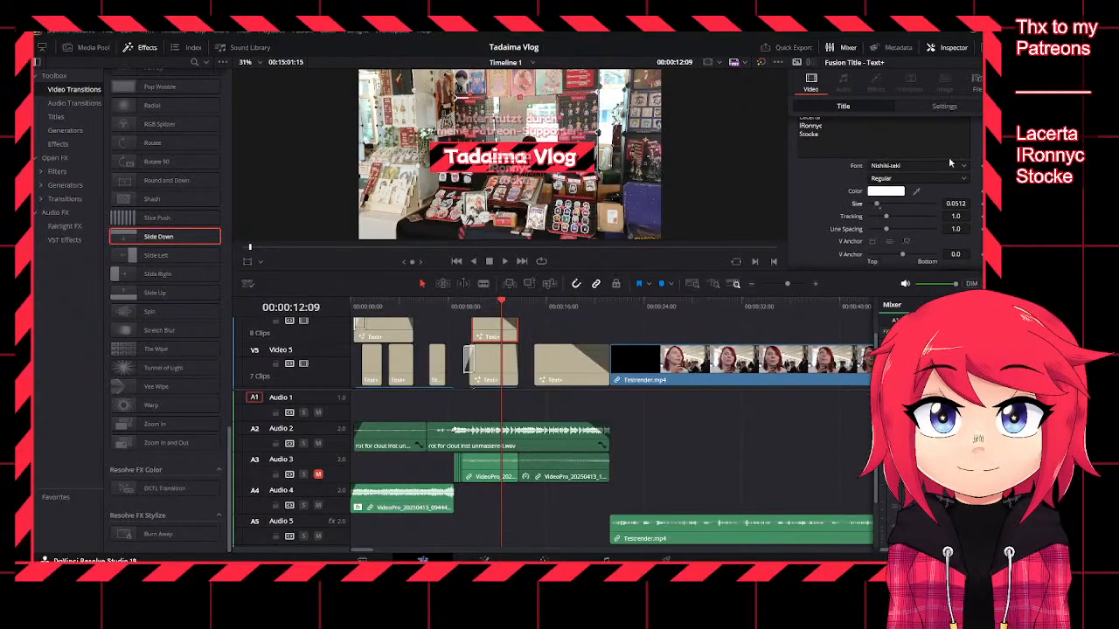
scroll(879, 207, "up", 3)
left_click(848, 141)
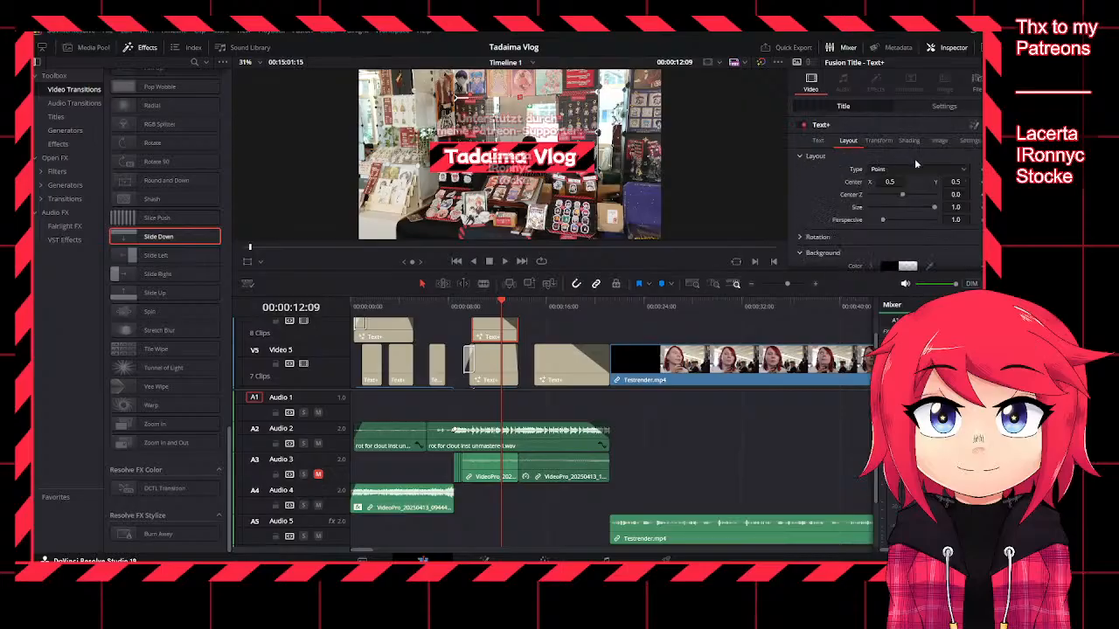
left_click_drag(955, 182, 883, 182)
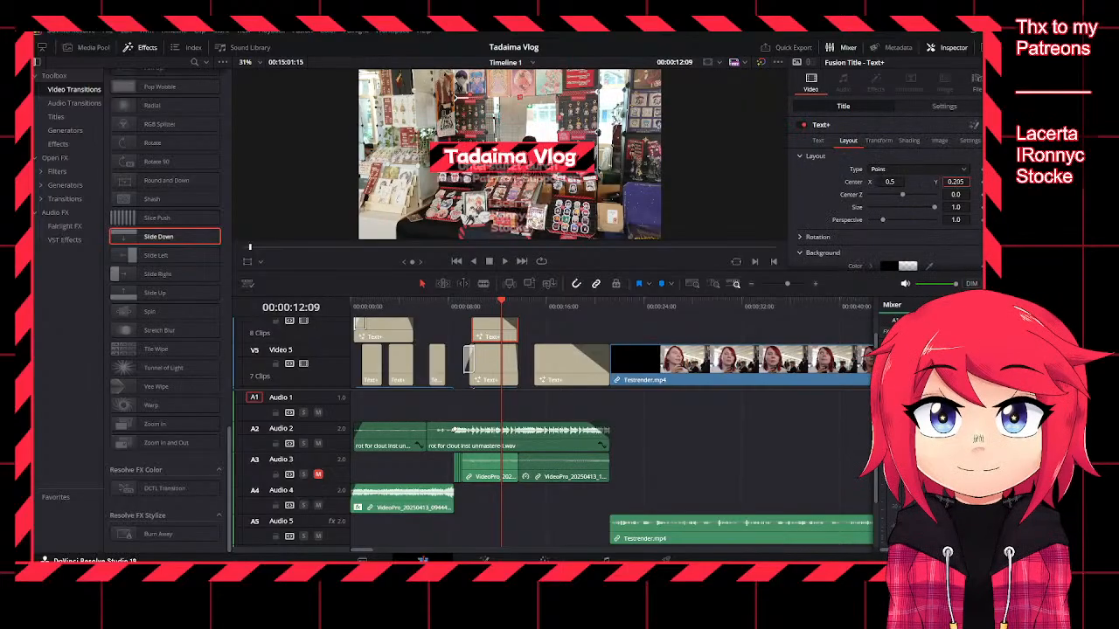
Step: Reduce the Patreon title's text size further to 0.0354
left_click(817, 140)
left_click(841, 208)
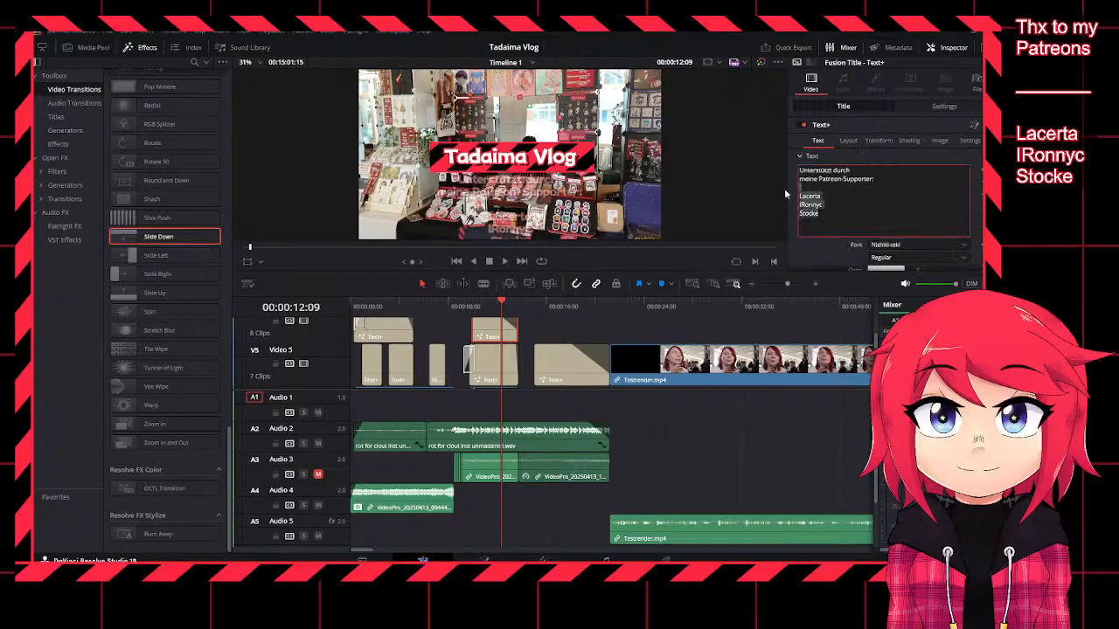
scroll(874, 219, "down", 2)
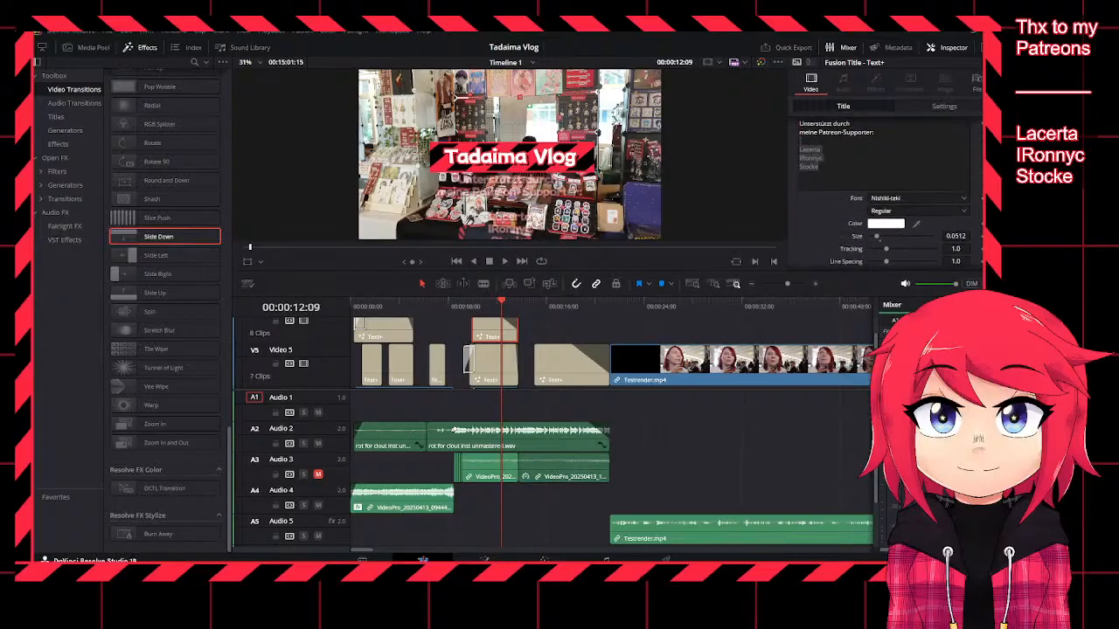
left_click_drag(878, 236, 875, 236)
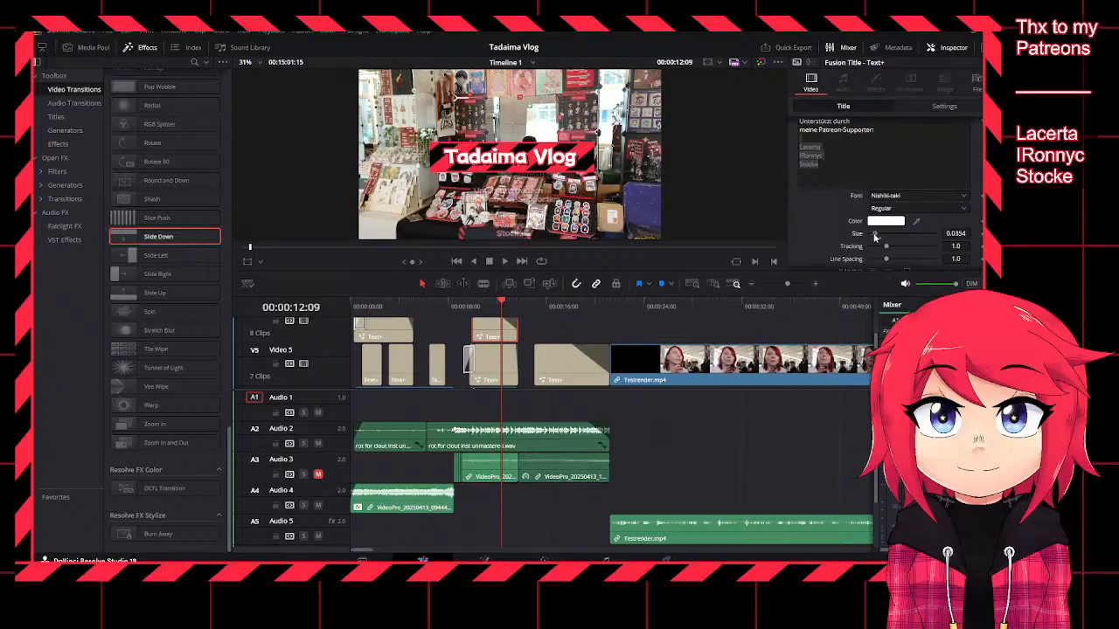
left_click(889, 162)
scroll(882, 175, "up", 2)
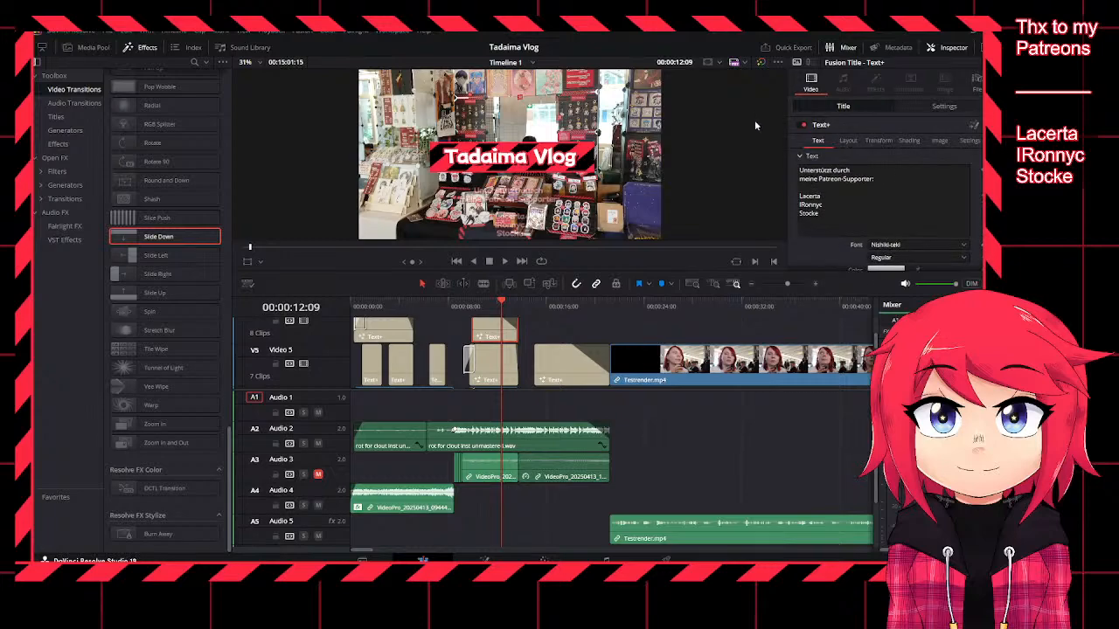
left_click(849, 140)
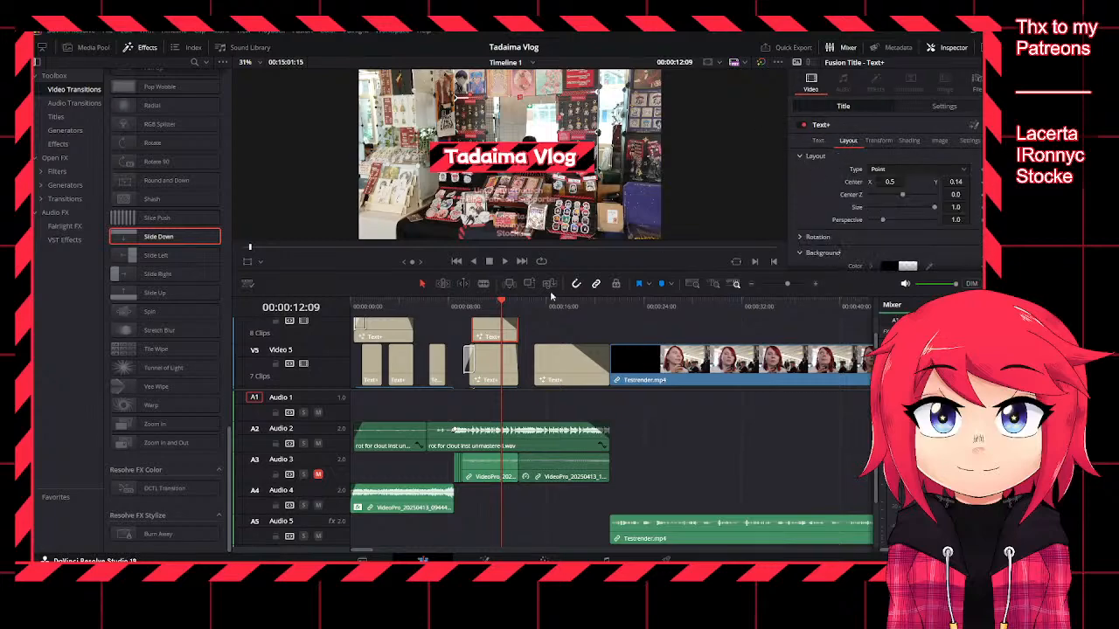
Step: Remove the Patreon title's fade-out, start it slightly later on Video 6 and set its Center Y to 0.178
left_click(471, 308)
key("space")
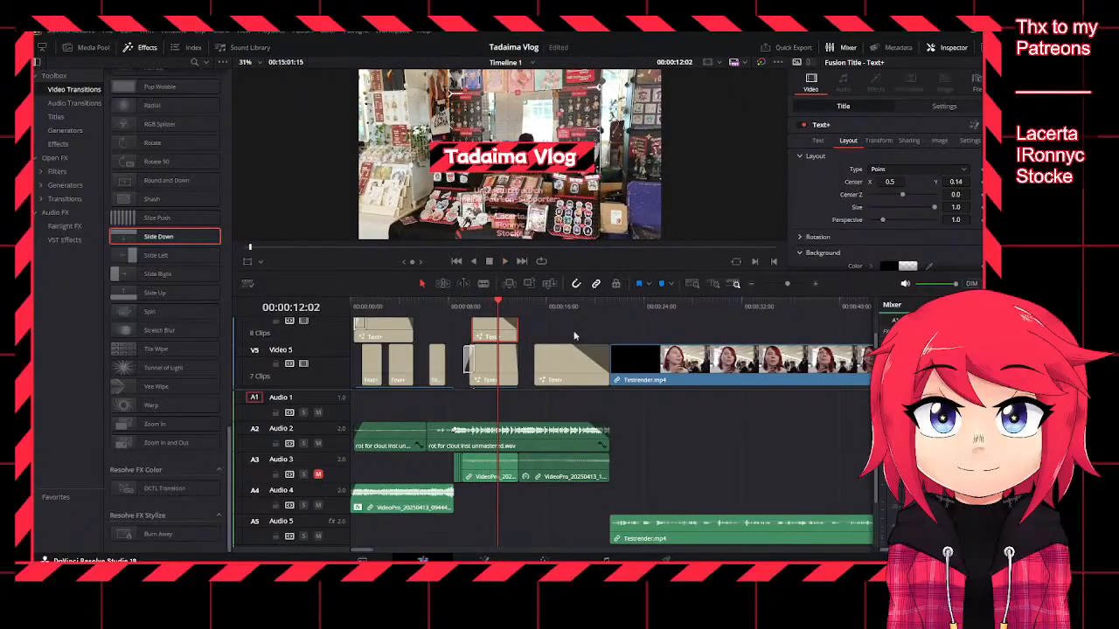
scroll(629, 354, "up", 2)
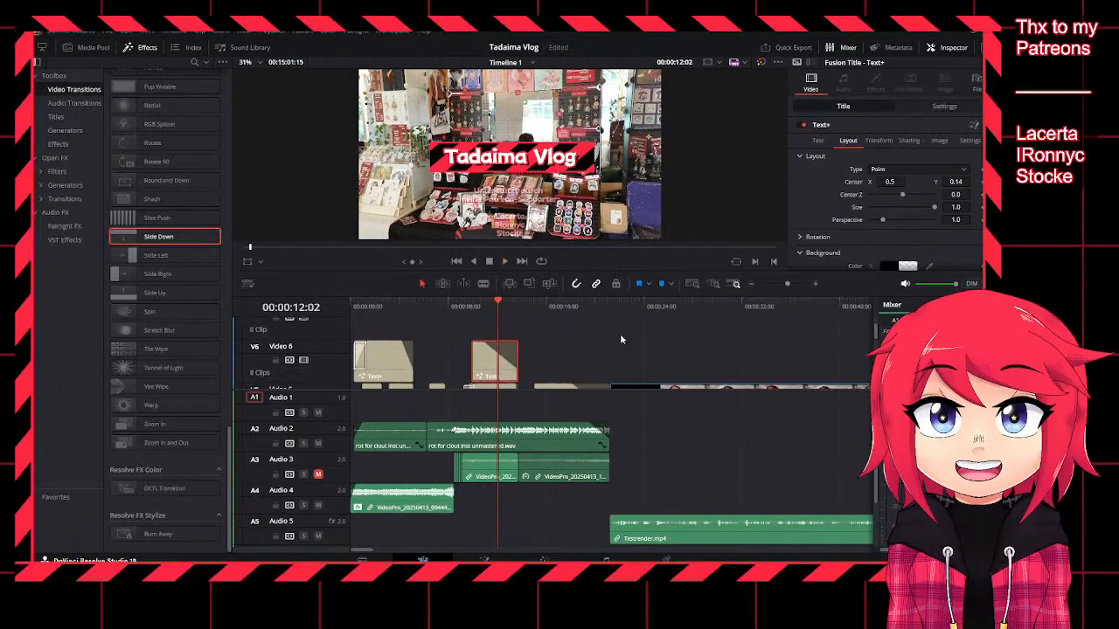
left_click_drag(479, 343, 536, 344)
mouse_move(476, 363)
left_mouse_down()
mouse_move(496, 368)
mouse_move(485, 344)
left_mouse_up()
Step: Play the Patreon title section and trim the title's end on Video 6 to match the end of the "Tadaima Vlog" title
left_click(476, 308)
key("space")
key("space")
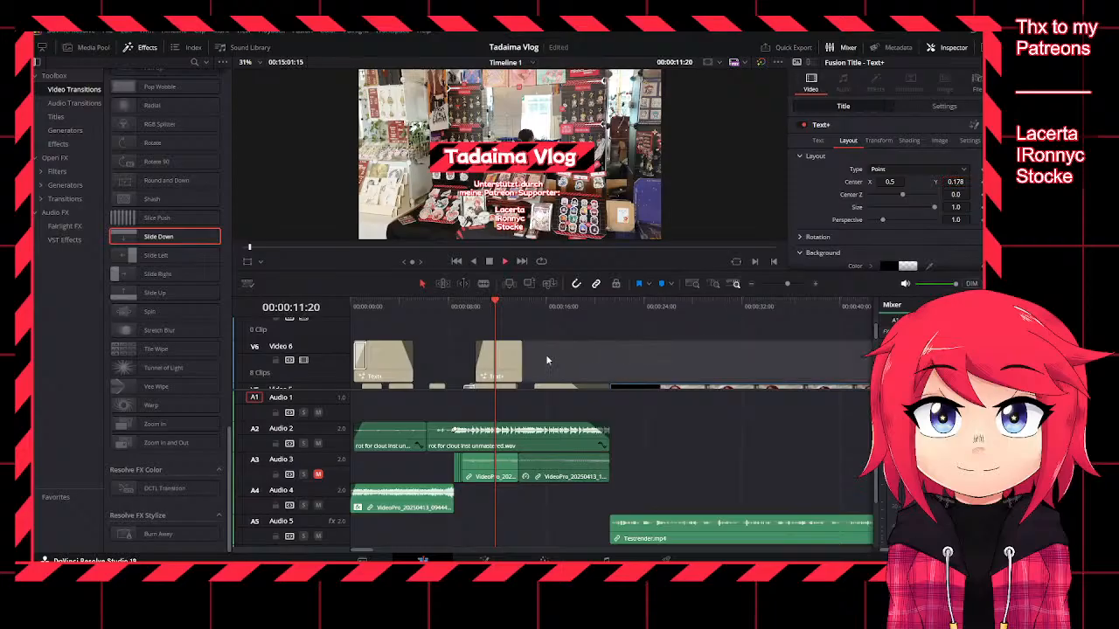
key("space")
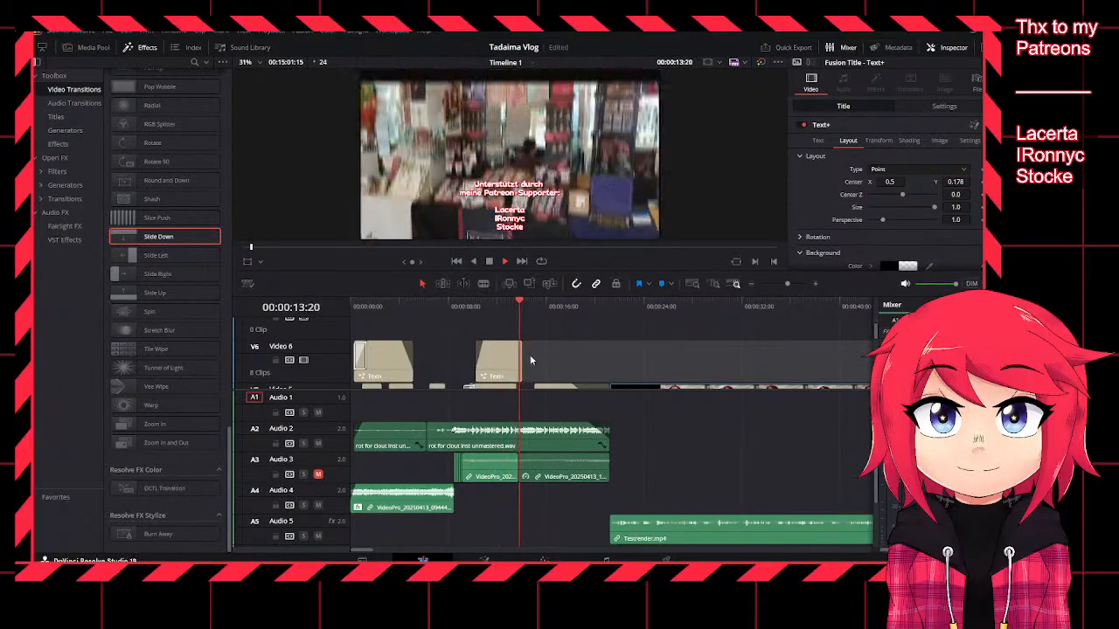
left_click_drag(525, 357, 439, 344)
Step: Review the transition into the interview footage and replay the intro from the start of the timeline
scroll(514, 351, "up", 2)
scroll(452, 349, "down", 5)
scroll(452, 350, "down", 1)
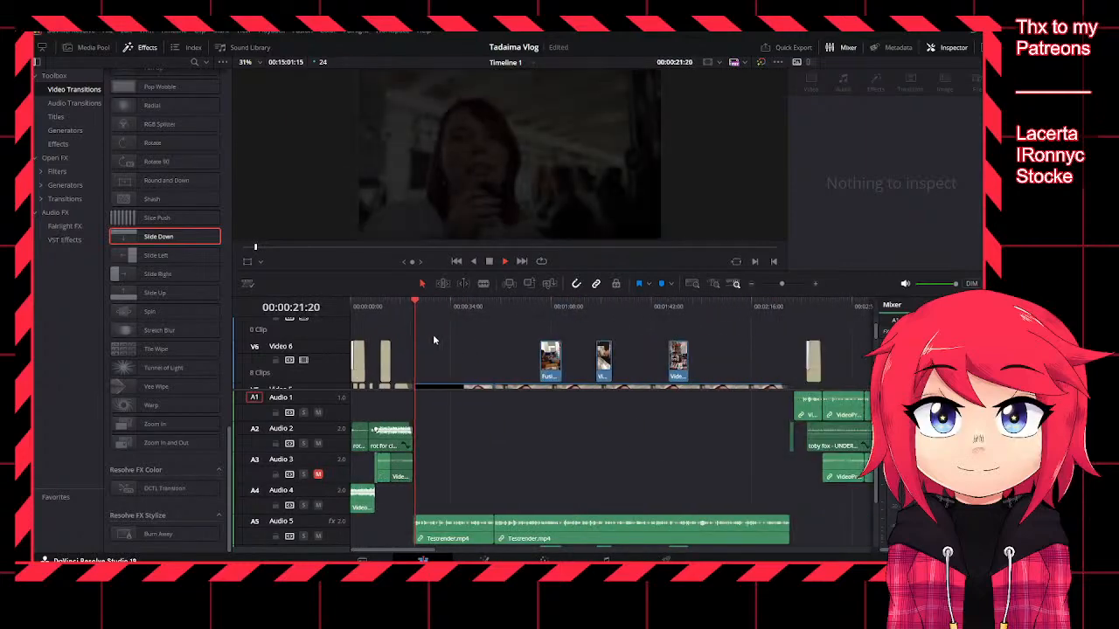
key("space")
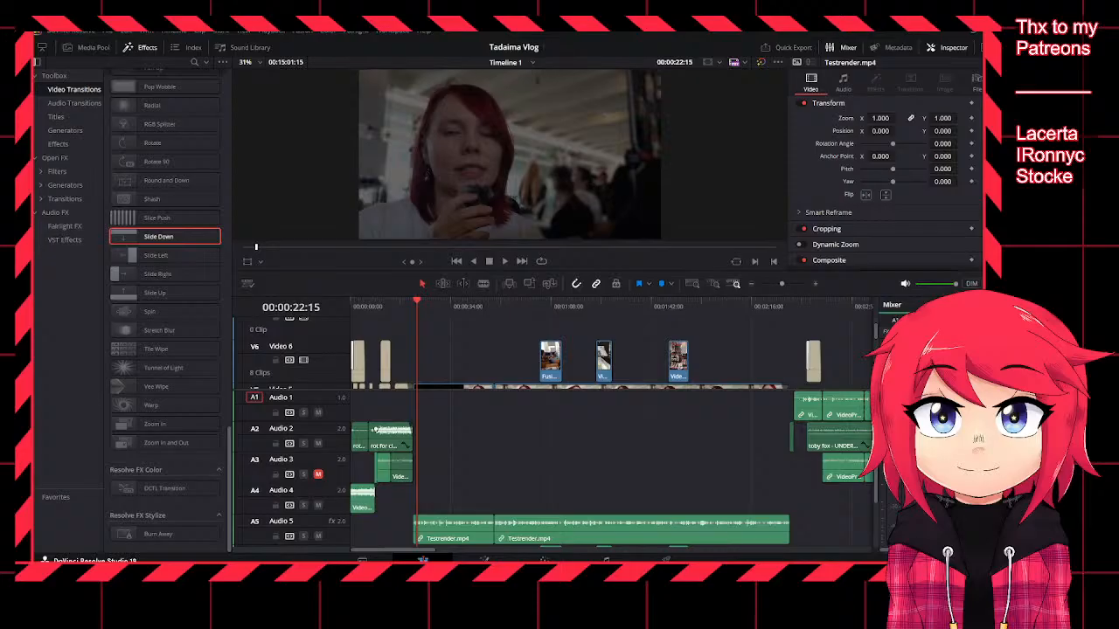
key("Home")
key("space")
scroll(393, 387, "up", 1)
scroll(393, 387, "up", 2)
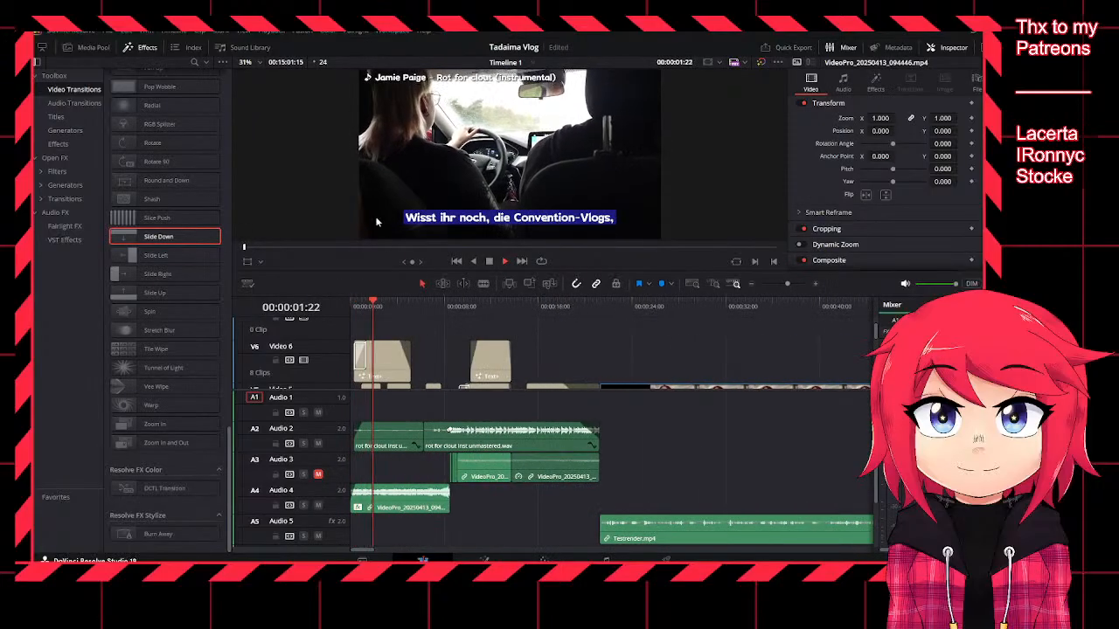
Step: Copy the "Jamie Paige - Rot for clout (instrumental)" Text+ credit at the start of Video 6
left_click(397, 308)
left_click(386, 302)
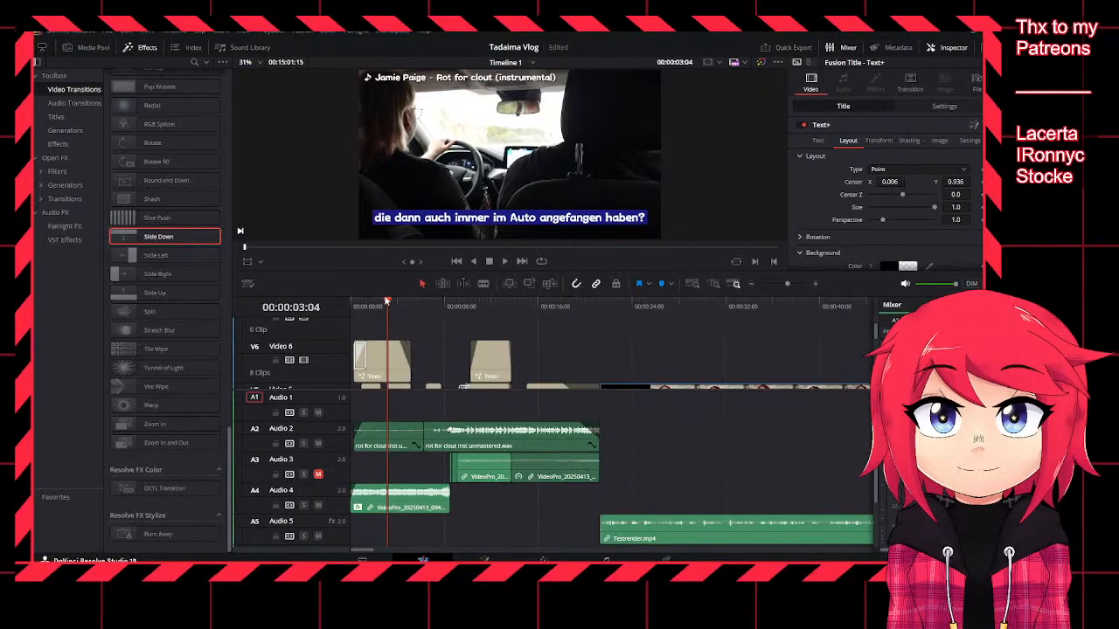
left_click(627, 306)
left_click(396, 308)
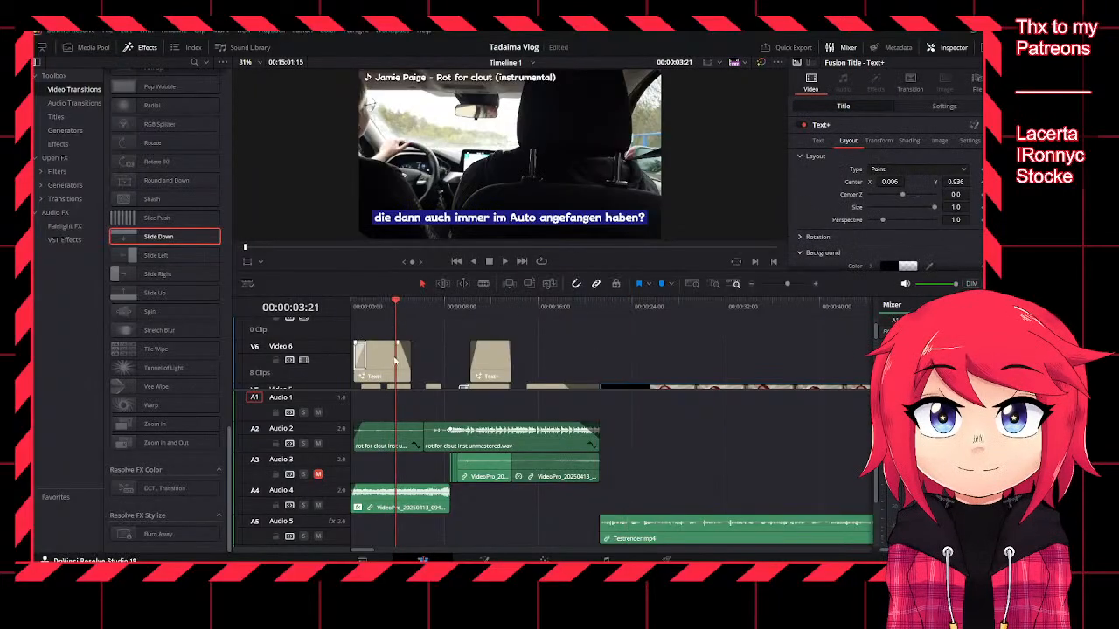
Step: Paste the copied music credit onto Video 6 at 00:07:37:10, above the artist stall footage
scroll(732, 350, "down", 3)
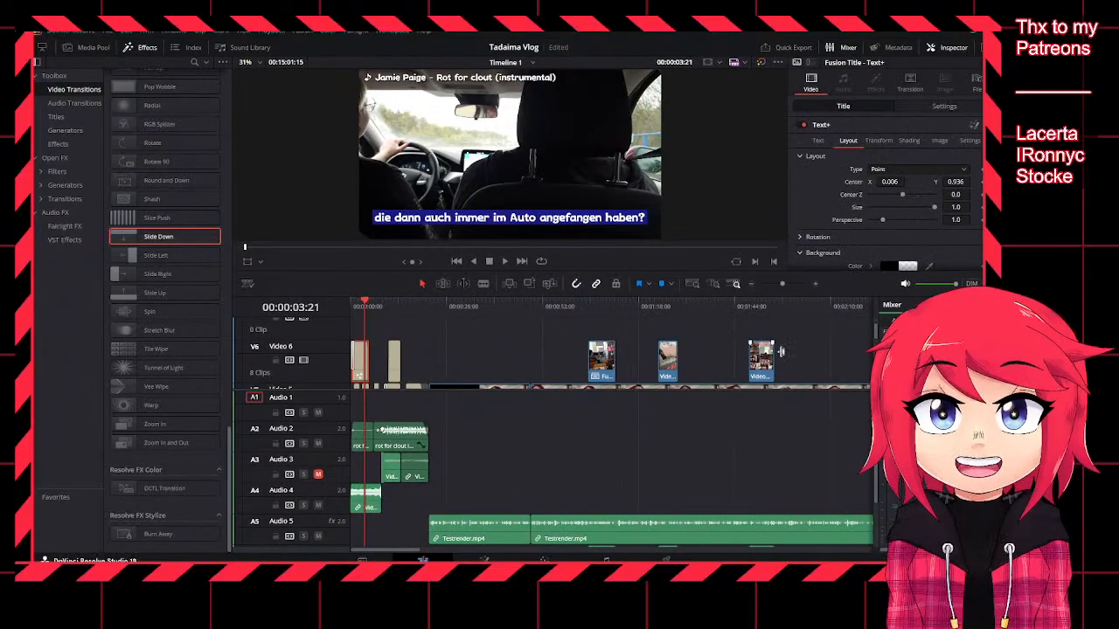
scroll(805, 309, "down", 2)
scroll(806, 308, "down", 3)
left_click(645, 305)
scroll(559, 377, "down", 3)
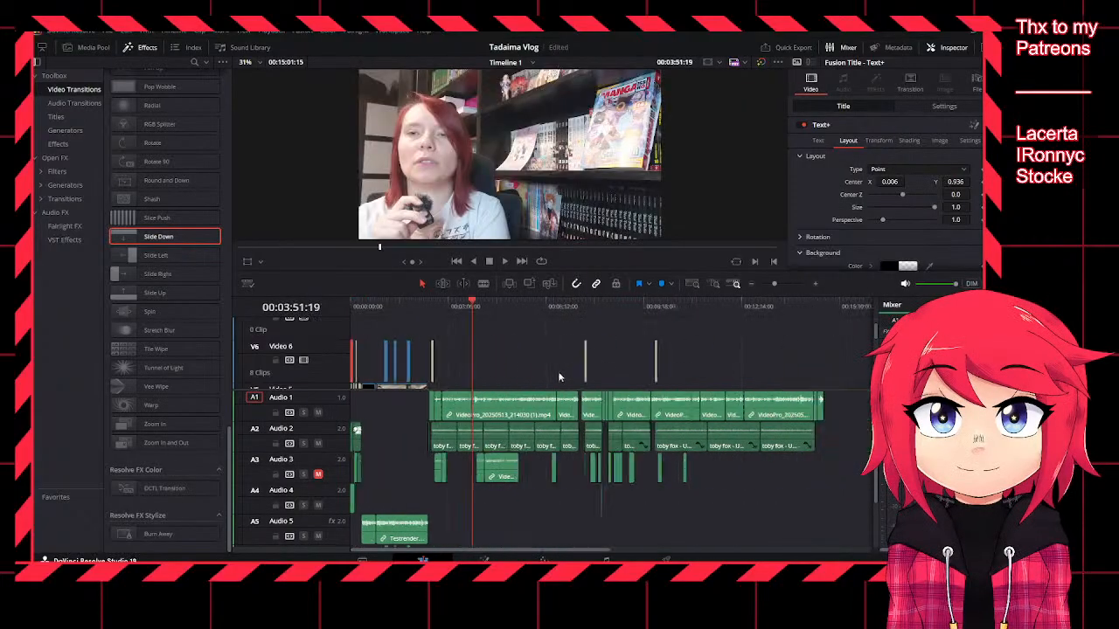
left_click(634, 305)
scroll(650, 346, "up", 3)
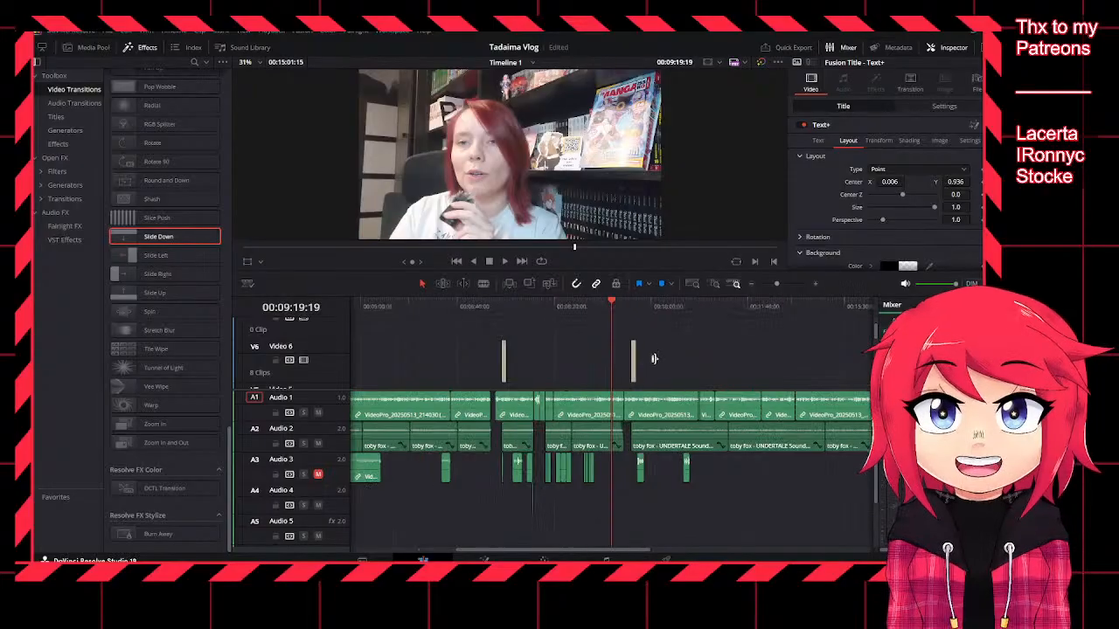
scroll(649, 346, "up", 2)
scroll(515, 349, "up", 2)
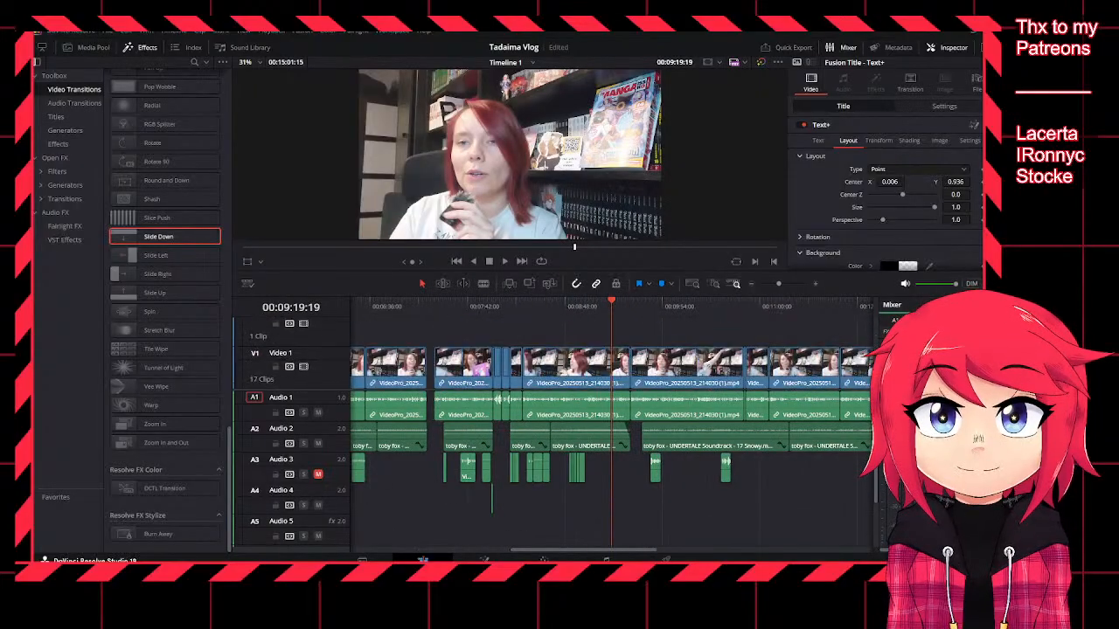
left_click(458, 305)
scroll(519, 350, "up", 3)
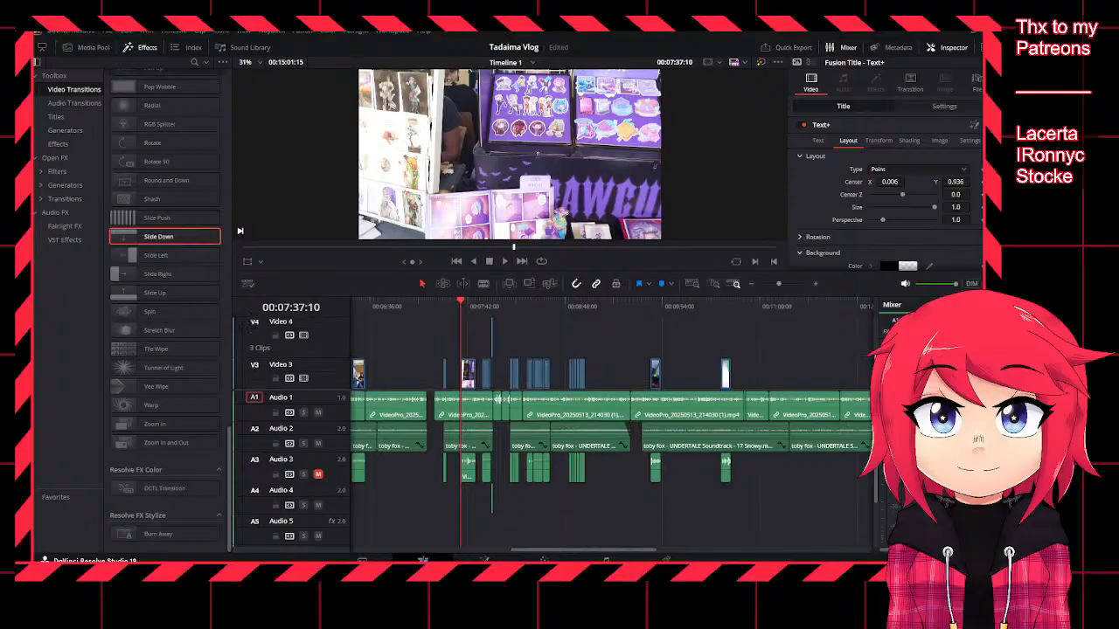
left_click(519, 357)
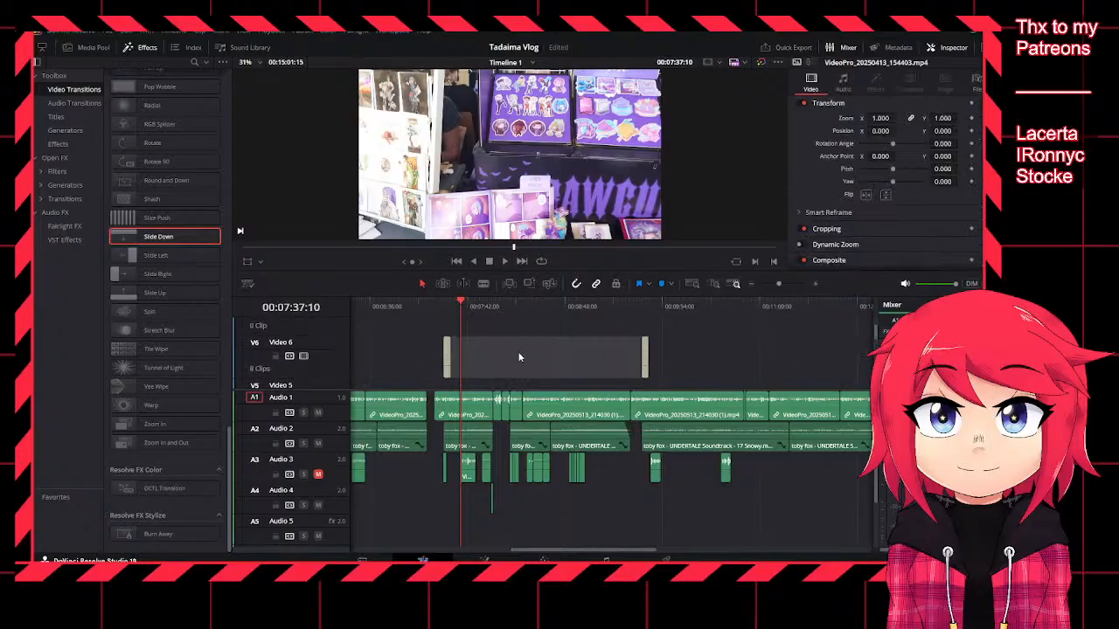
key("ctrl+v")
Step: Replace the pasted credit's text with "Alle Künstlerin findet ihr"
left_click(462, 309)
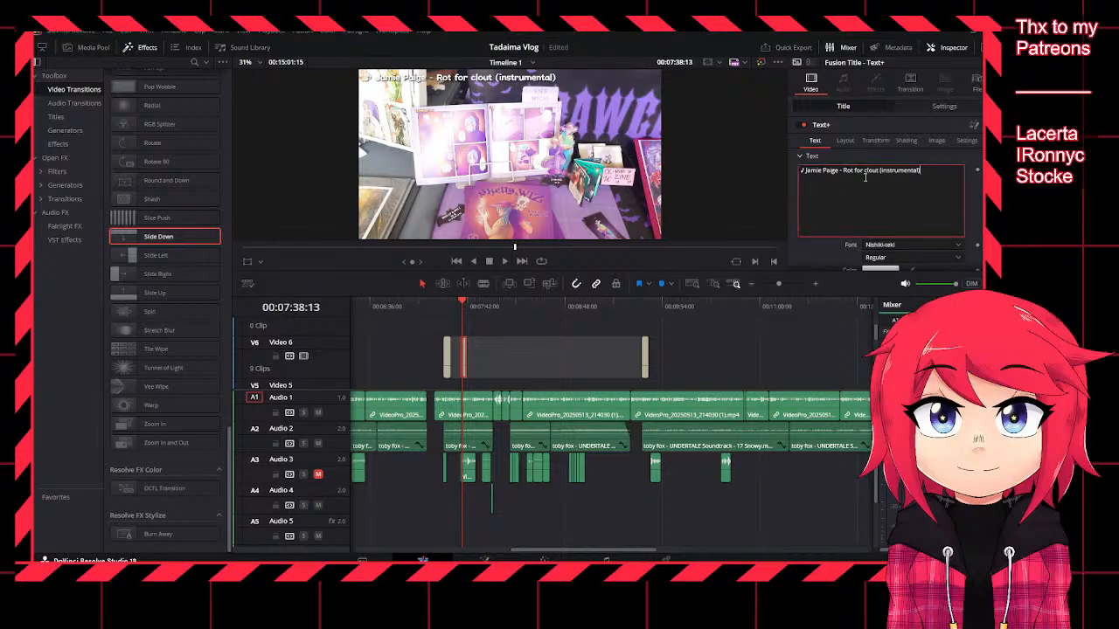
key("ctrl+a")
key("BackSpace")
type("A")
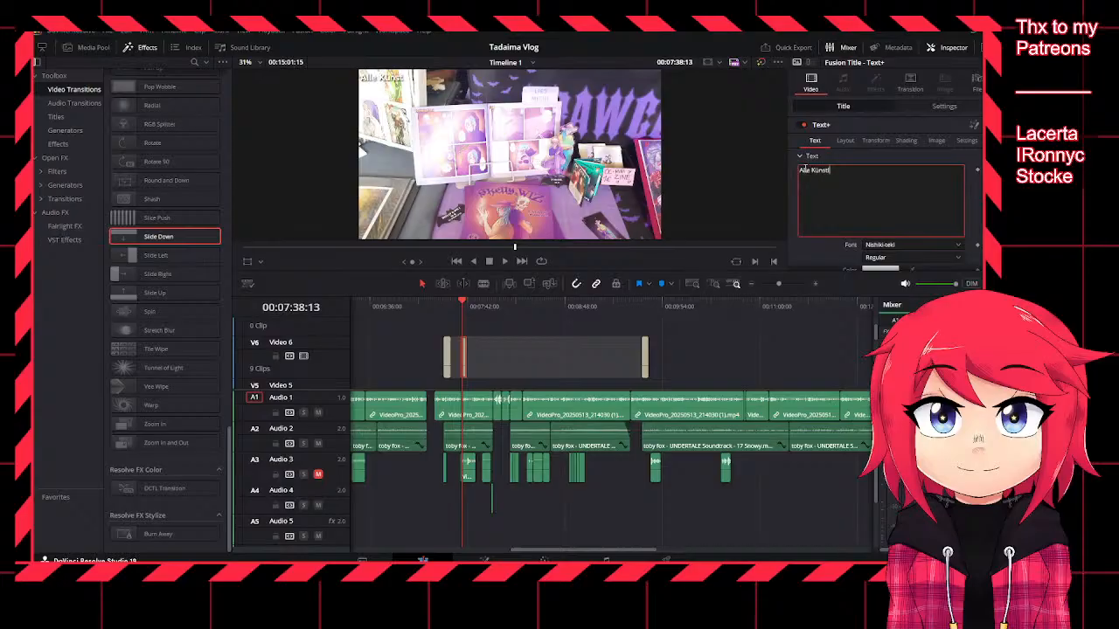
type("lle Künstlerin findet ihr")
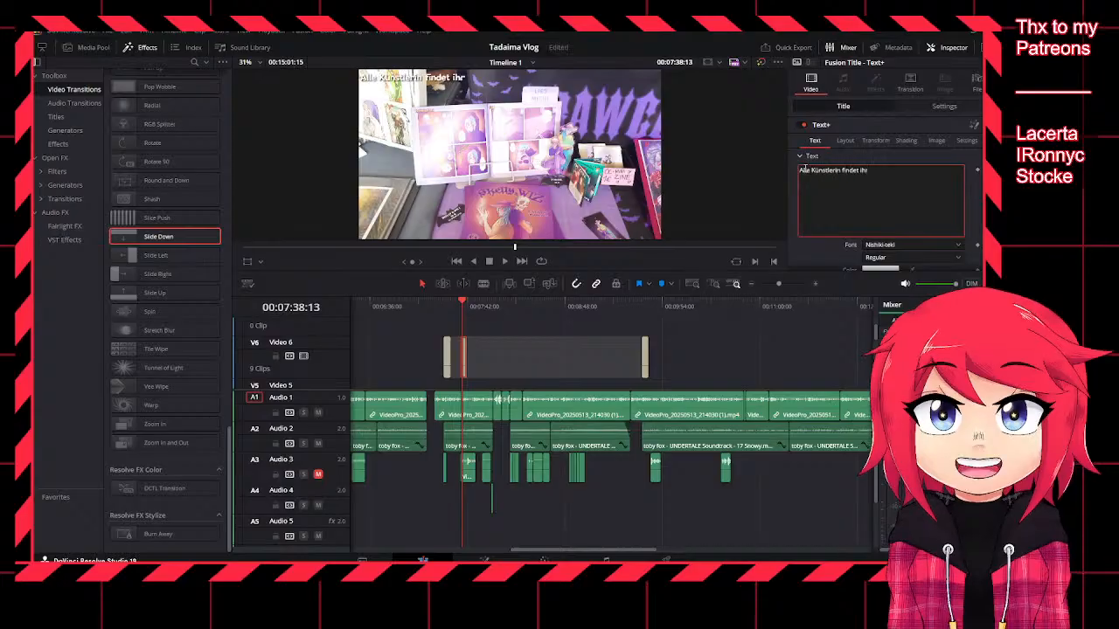
Step: Complete the title text as "Alle Künstlerin findet ihr in der Videobeschreibung!" and play back the title section
type(" in der Videobeschreibung!")
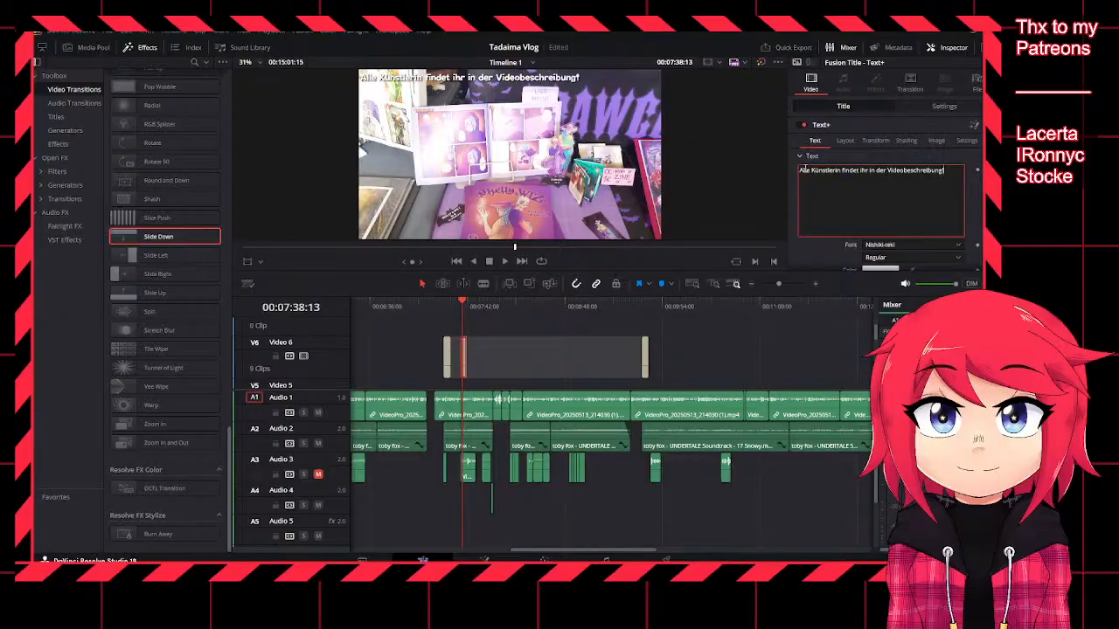
left_click(434, 305)
key("space")
scroll(472, 325, "up", 1)
scroll(606, 345, "up", 1)
left_click(657, 307)
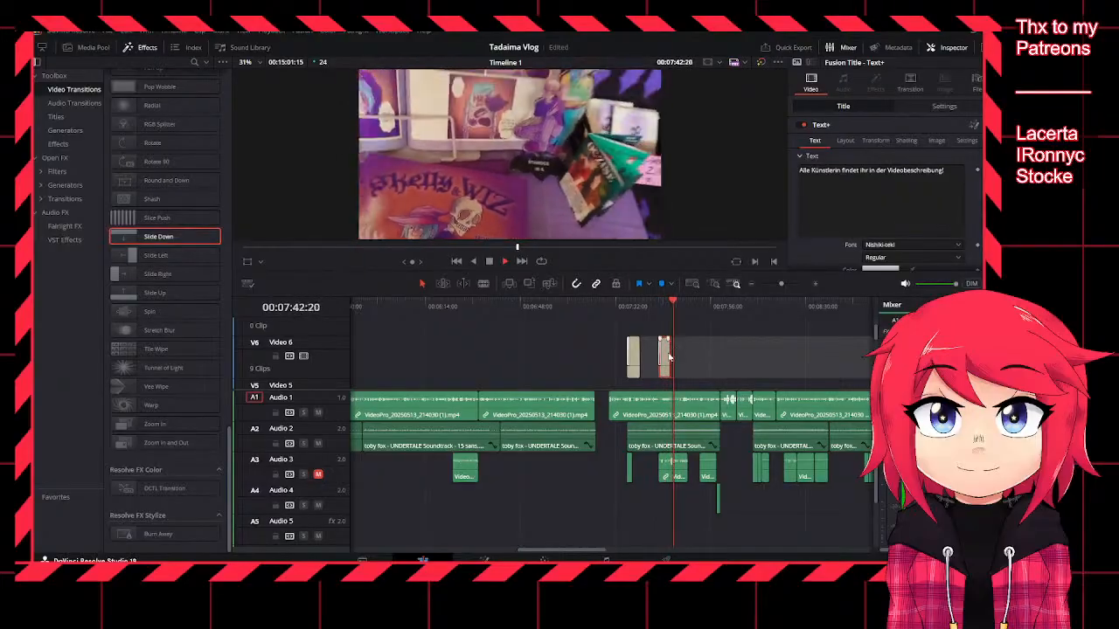
Step: Try the title clip on Video 6 at about 00:07:59 and at about 00:08:05, over the unpacking footage
left_click_drag(669, 351, 728, 353)
left_click(715, 304)
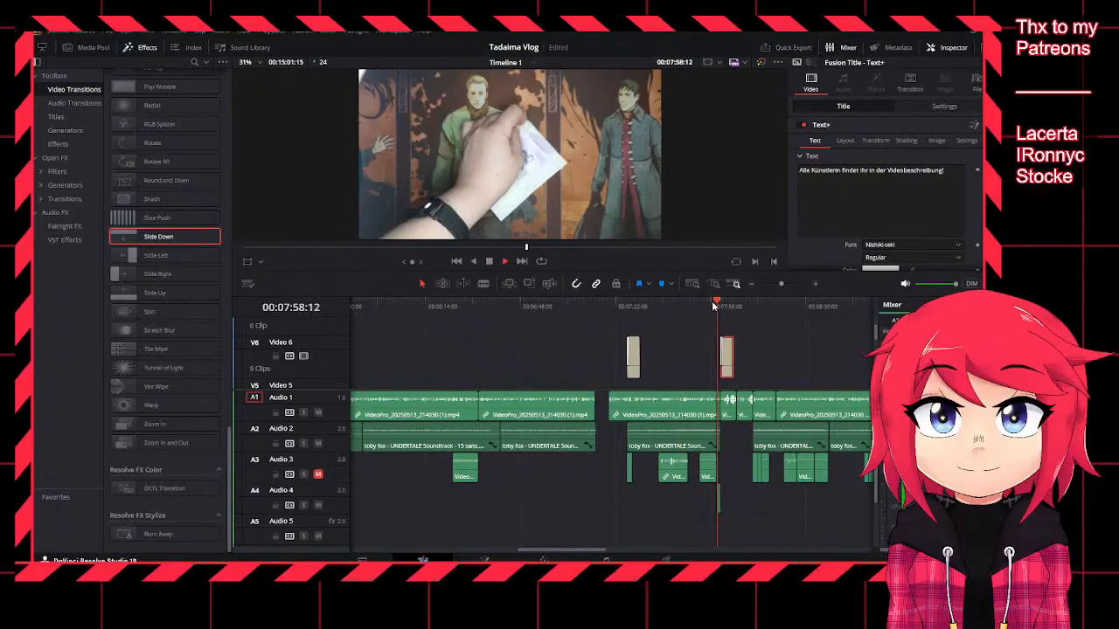
scroll(599, 390, "up", 4)
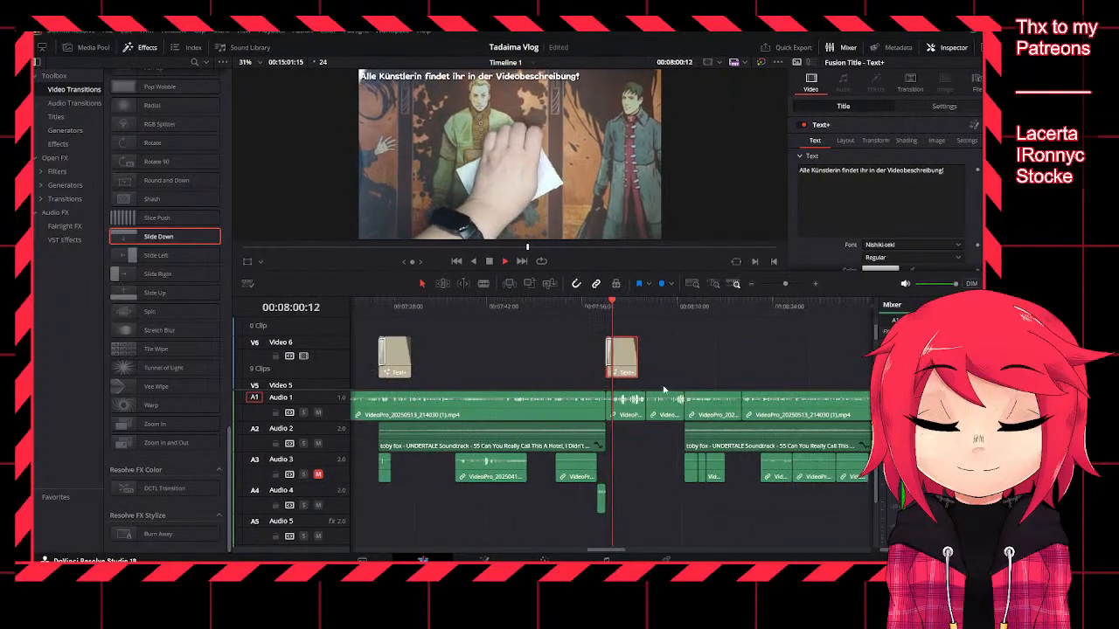
scroll(600, 391, "up", 1)
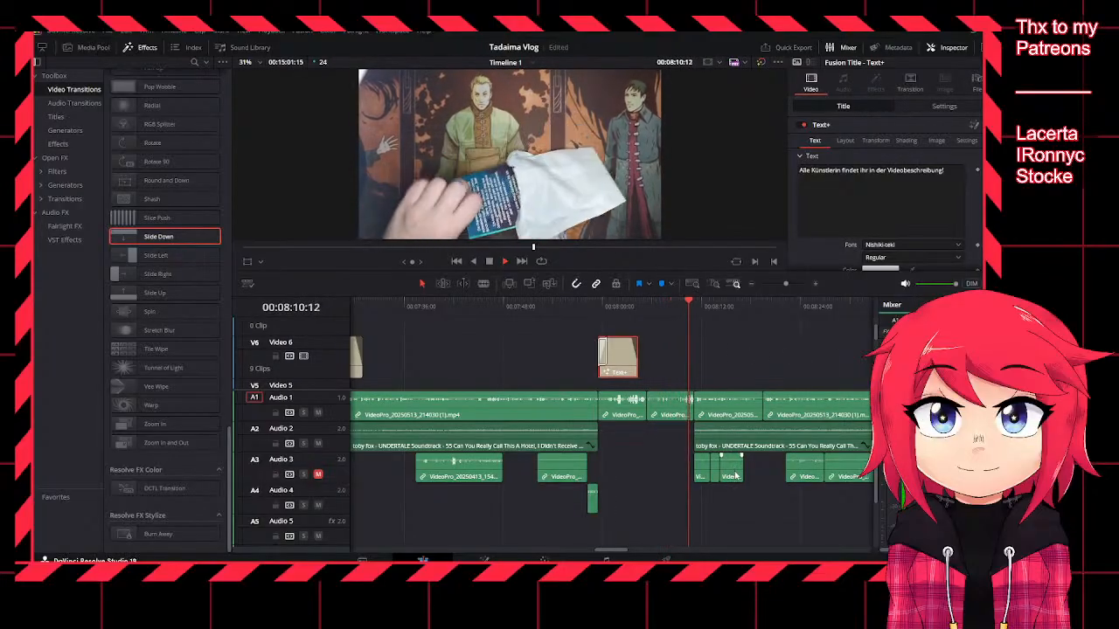
scroll(550, 426, "down", 5)
scroll(621, 365, "up", 4)
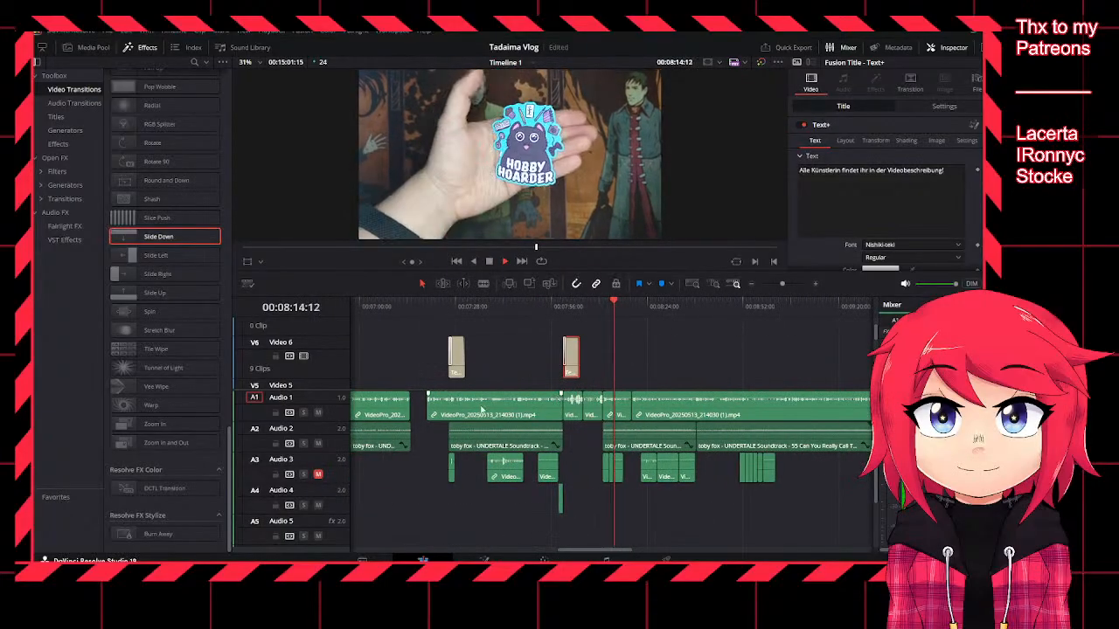
left_click_drag(570, 357, 590, 356)
left_click(586, 306)
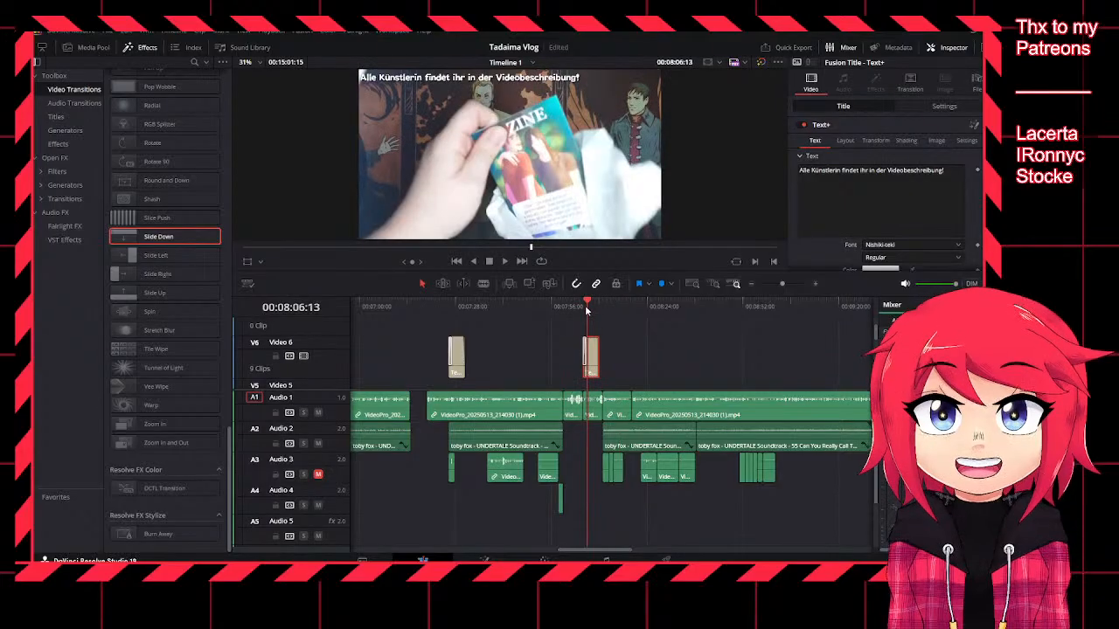
Step: Set the title's layout center to X 0.029, Y 0.936 and move its clip to about 00:08:11 on Video 6
key("space")
left_click(844, 141)
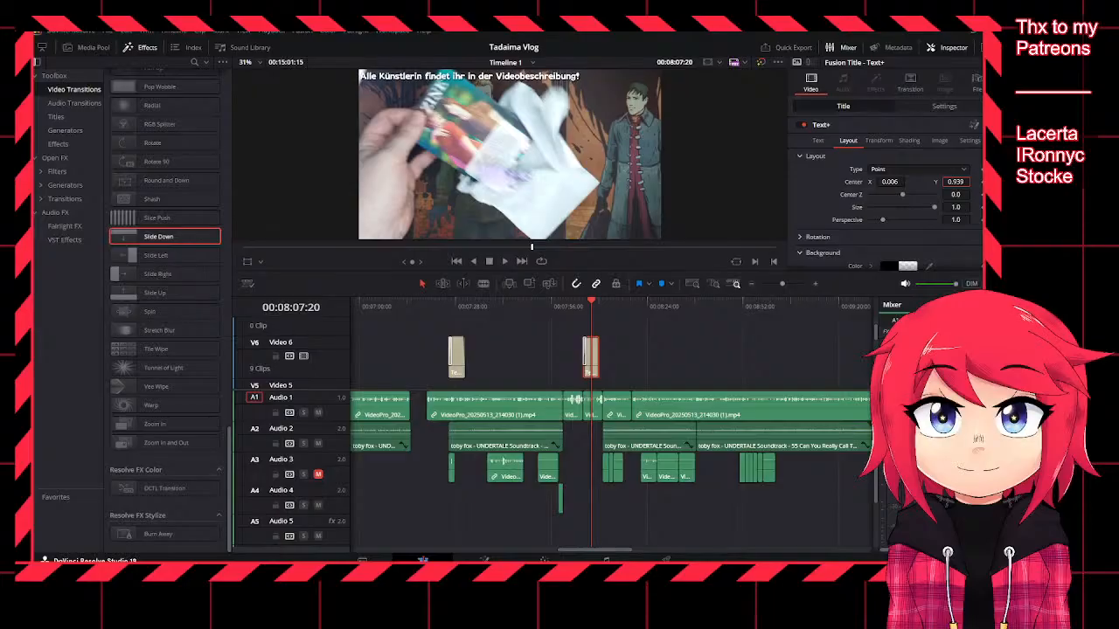
key("space")
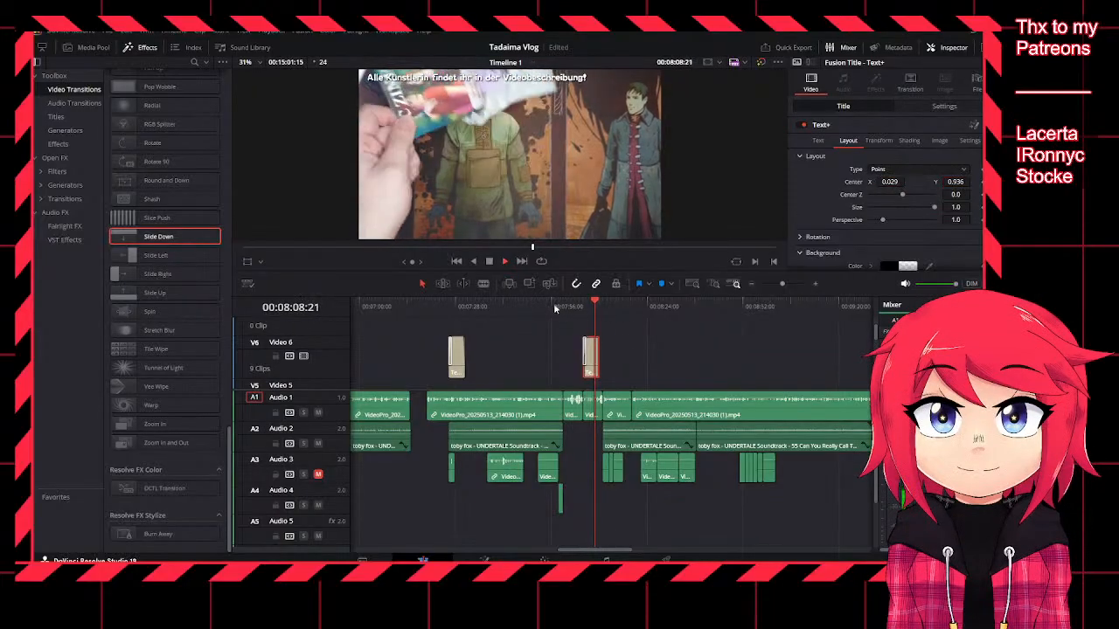
left_click_drag(593, 354, 610, 353)
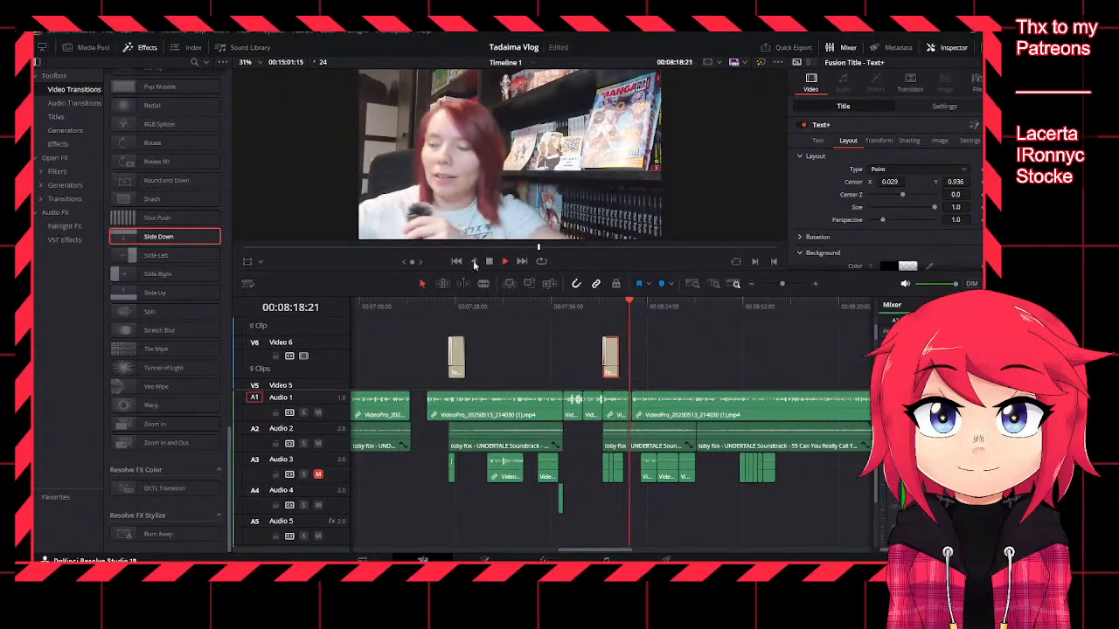
Step: Review the talking segment and convention-booth footage between about 00:07:34 and 00:07:42
left_click(454, 307)
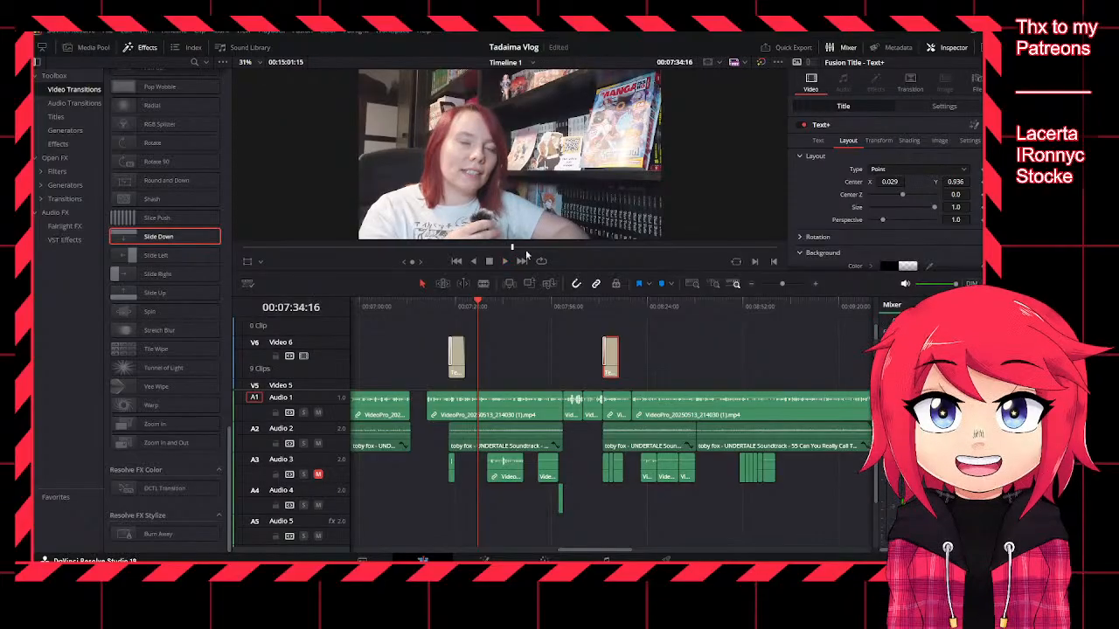
mouse_move(487, 318)
left_mouse_down()
mouse_move(511, 311)
mouse_move(475, 317)
mouse_move(577, 319)
mouse_move(452, 310)
mouse_move(505, 310)
left_mouse_up()
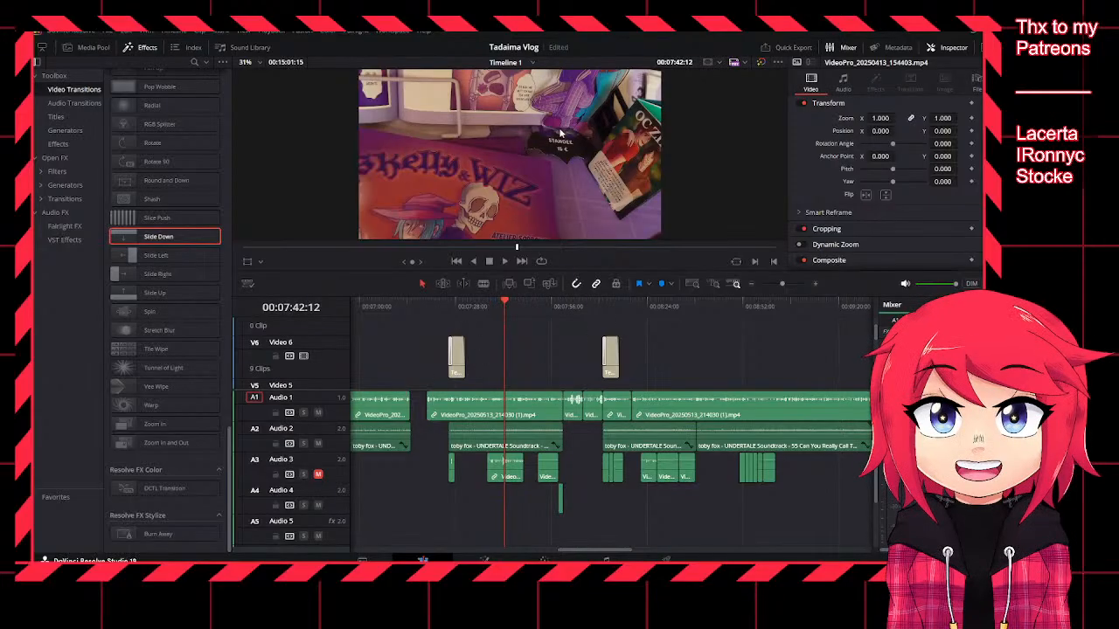
left_click(506, 311)
mouse_move(505, 311)
left_mouse_down()
mouse_move(490, 311)
mouse_move(514, 311)
left_mouse_up()
left_click(487, 308)
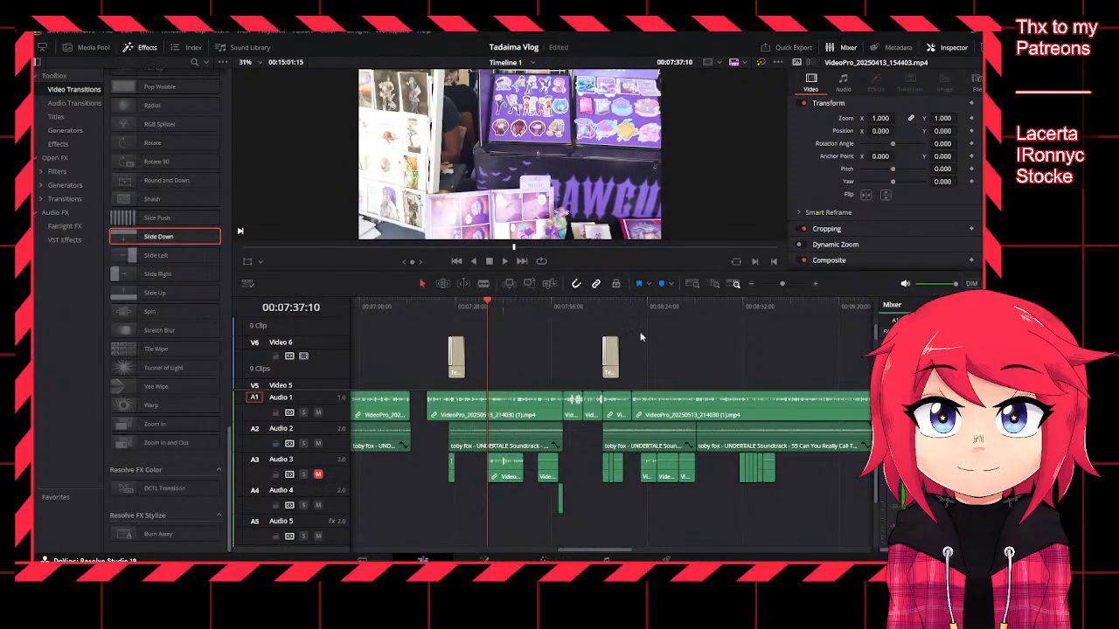
Step: Duplicate the title clip from about 00:08:11 to about 00:08:22 on Video 6
left_click(609, 305)
left_click(613, 351)
left_click(643, 307)
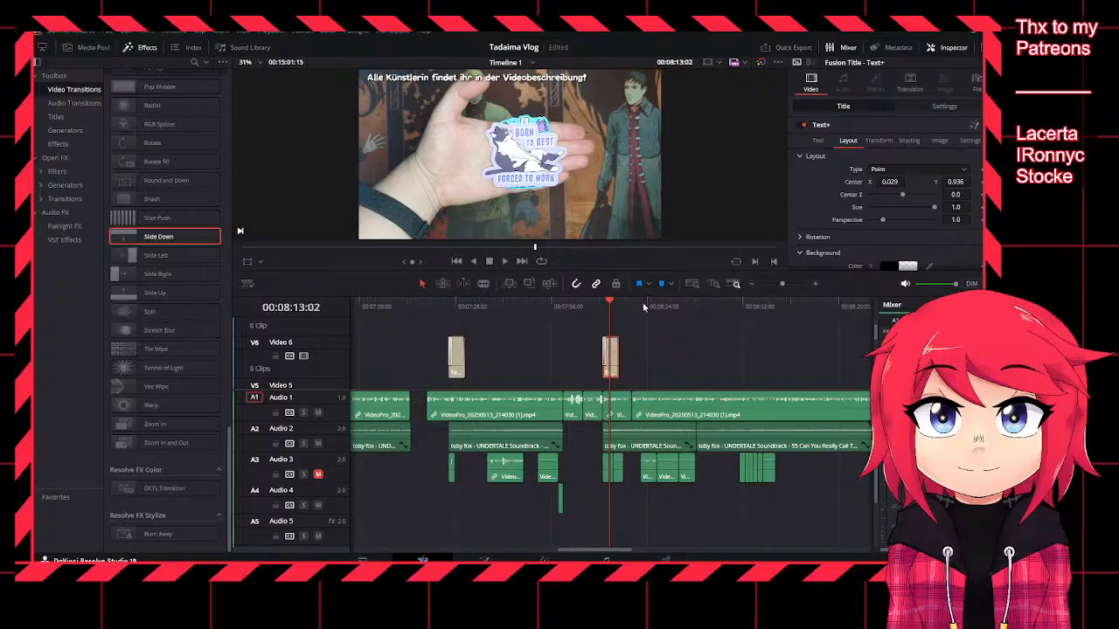
key("ctrl+v")
left_click(645, 307)
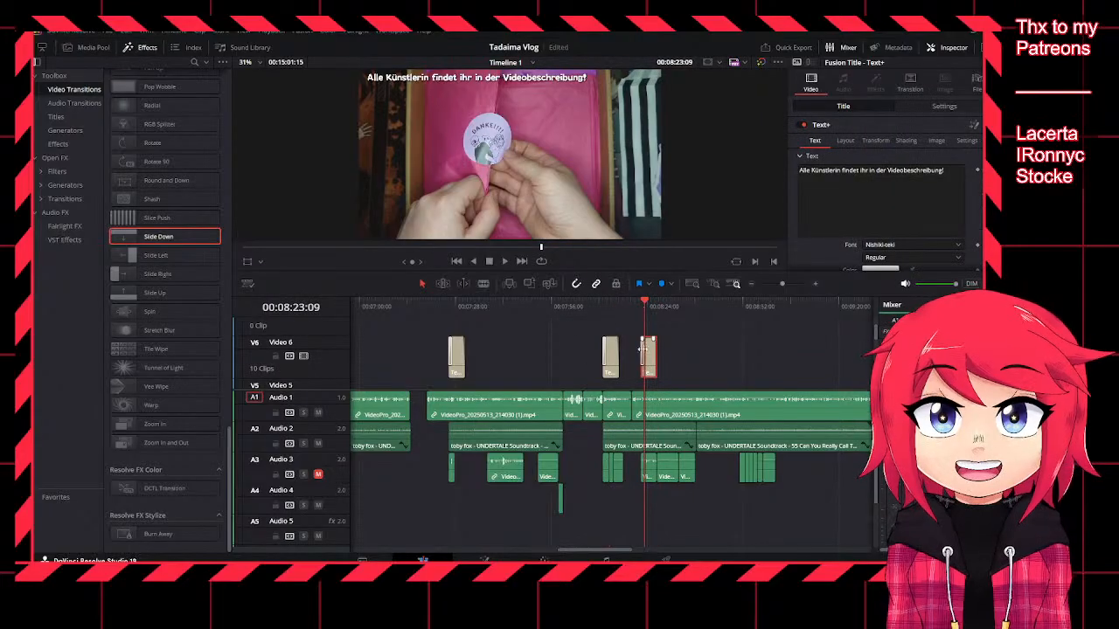
scroll(709, 399, "up", 2)
left_click(878, 216)
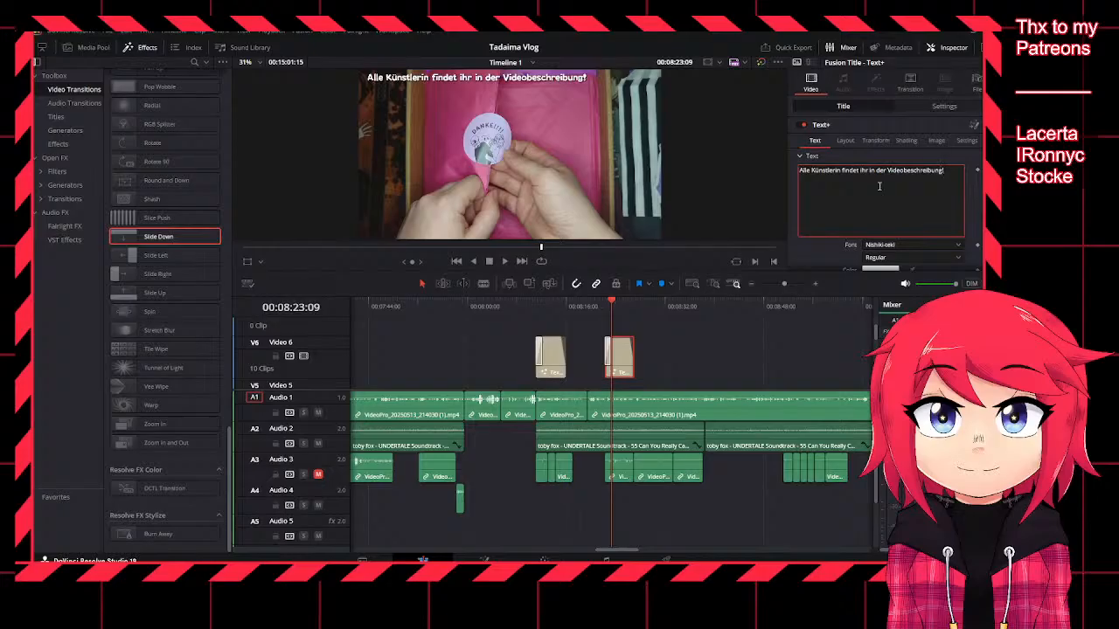
key("ctrl+a")
type("@Drawcule")
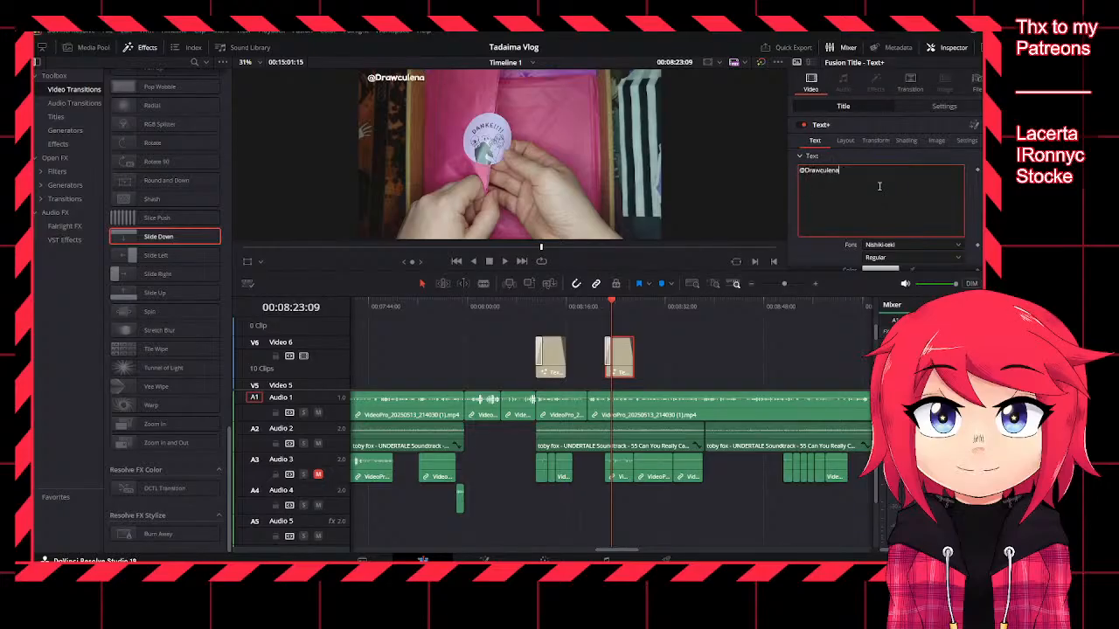
type("na - Instagram, BlueSky")
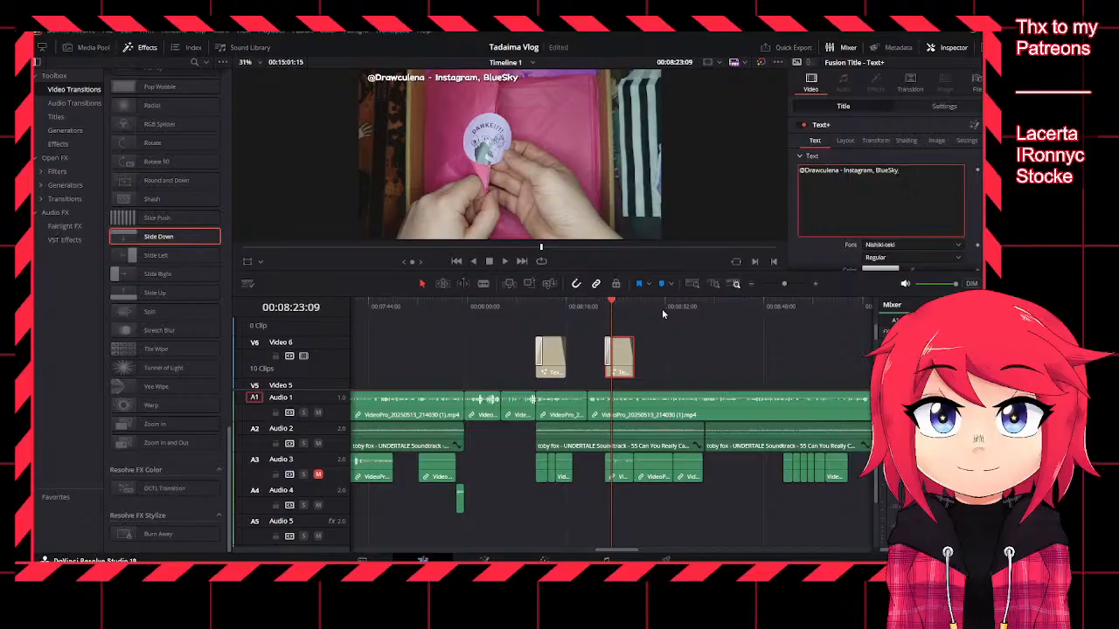
left_click(603, 306)
key("space")
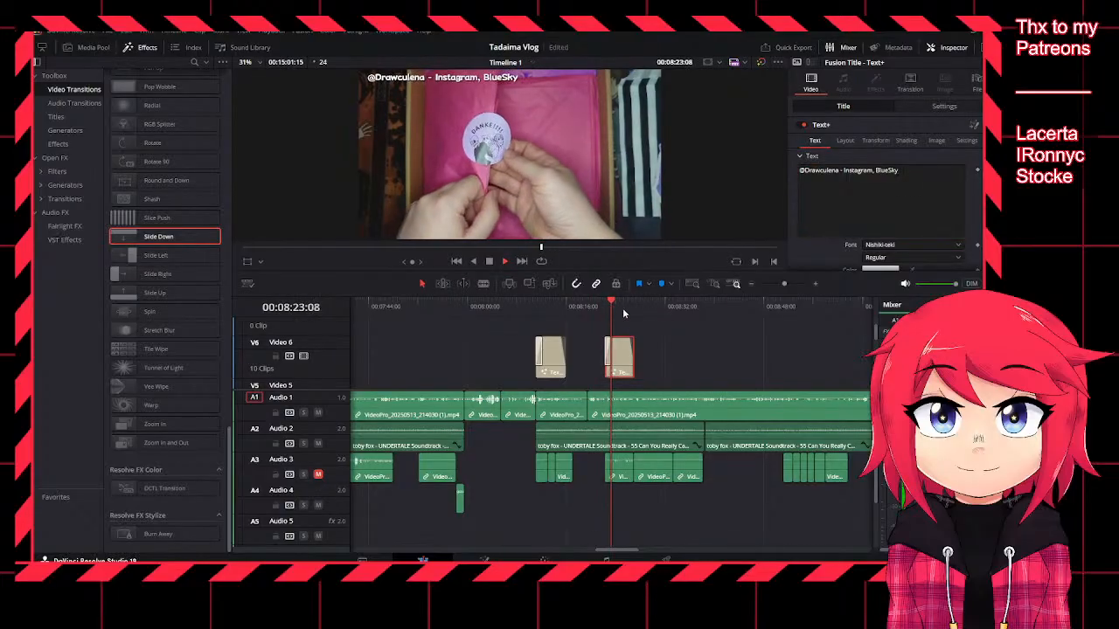
scroll(641, 378, "up", 2)
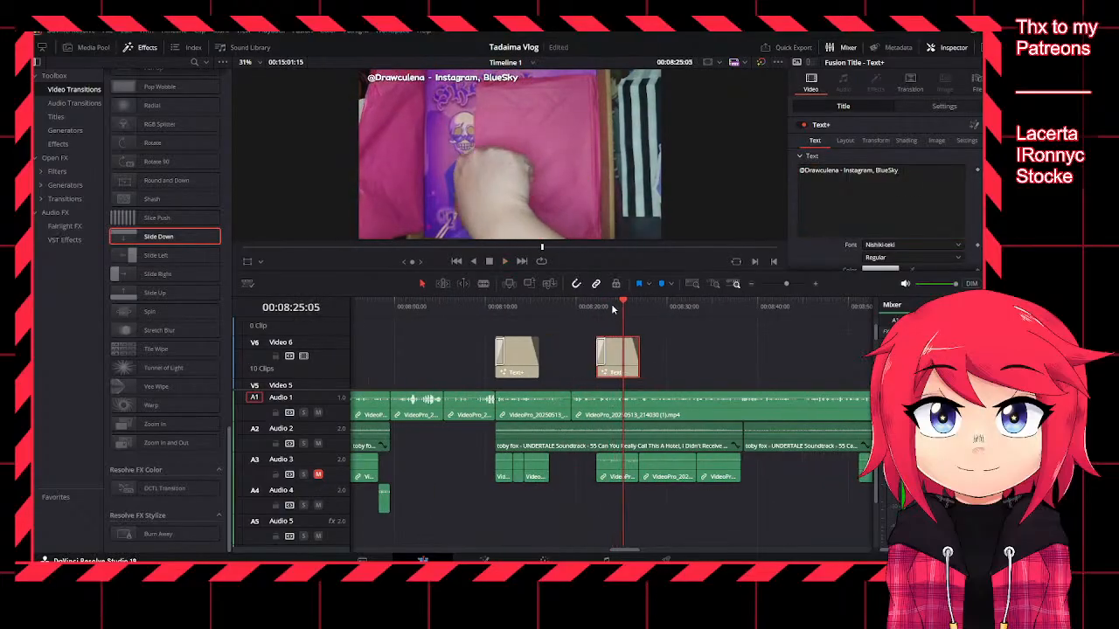
left_click(608, 304)
left_click(846, 140)
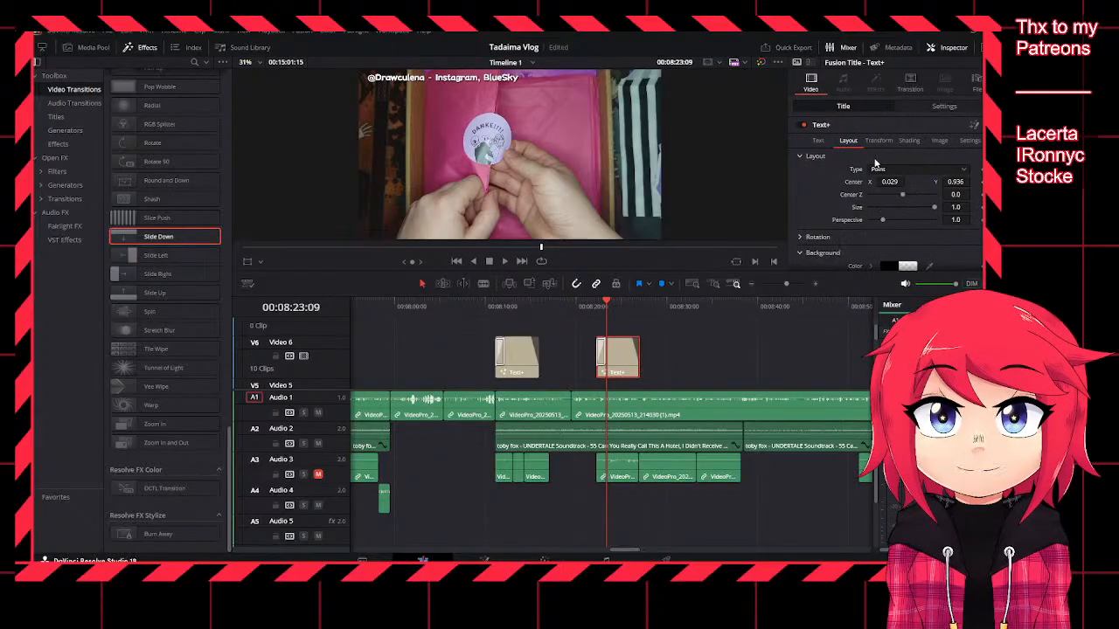
left_click_drag(617, 357, 617, 332)
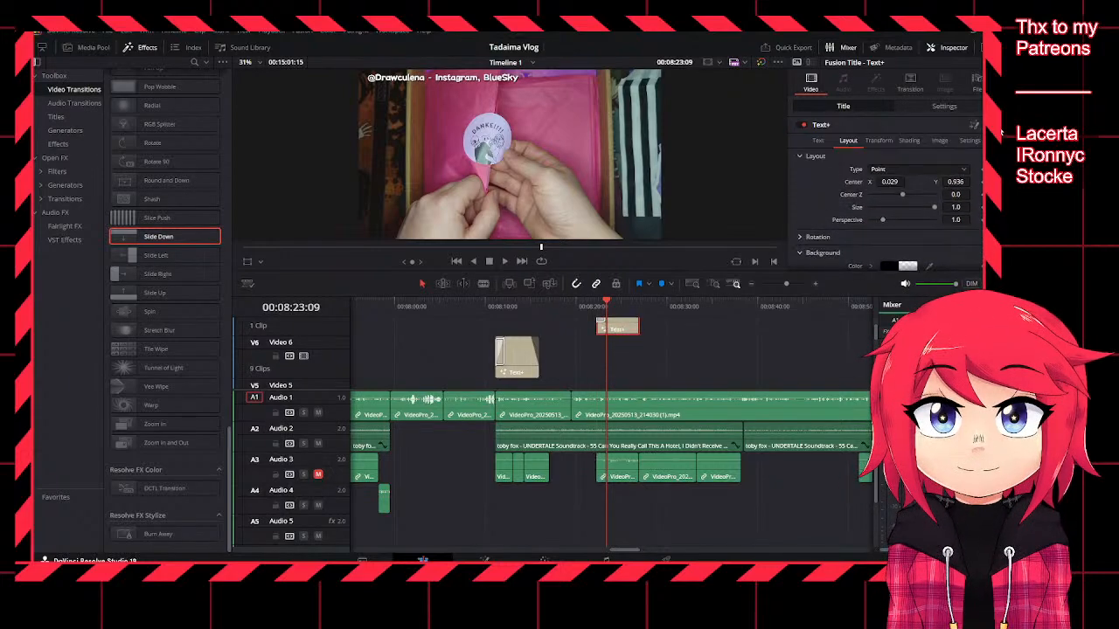
left_click(818, 143)
left_click(854, 182)
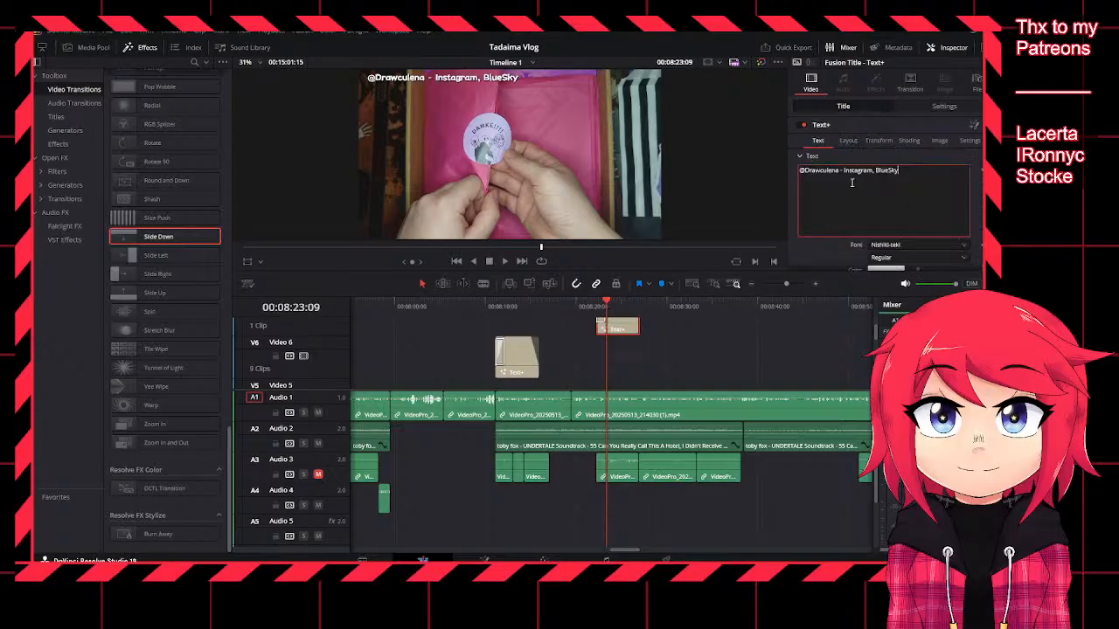
left_click_drag(842, 174, 900, 172)
key("BackSpace")
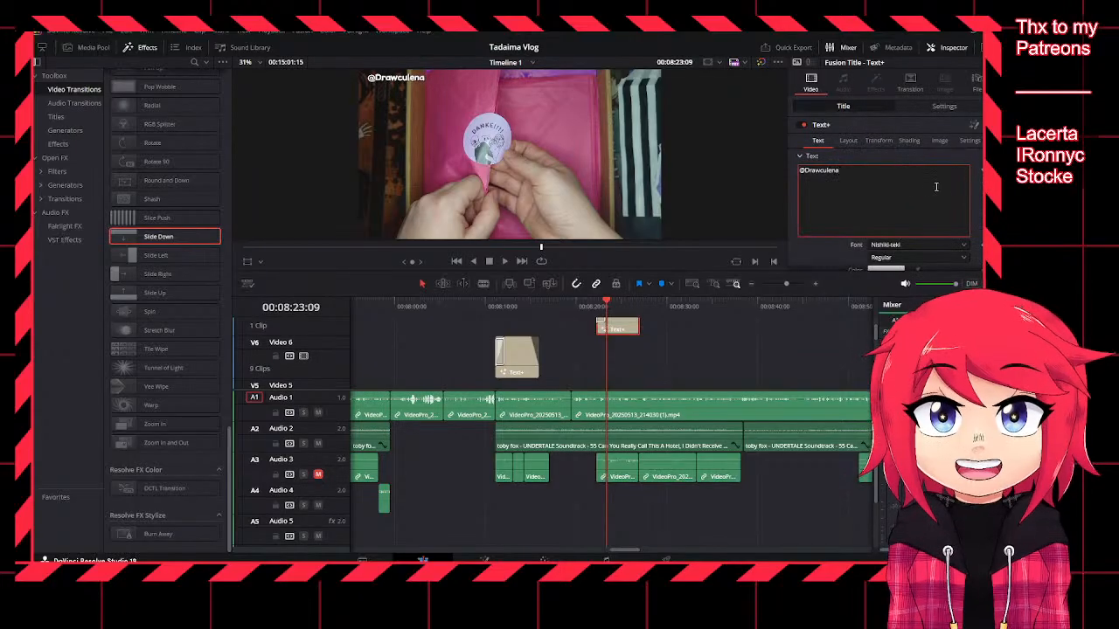
scroll(881, 238, "down", 3)
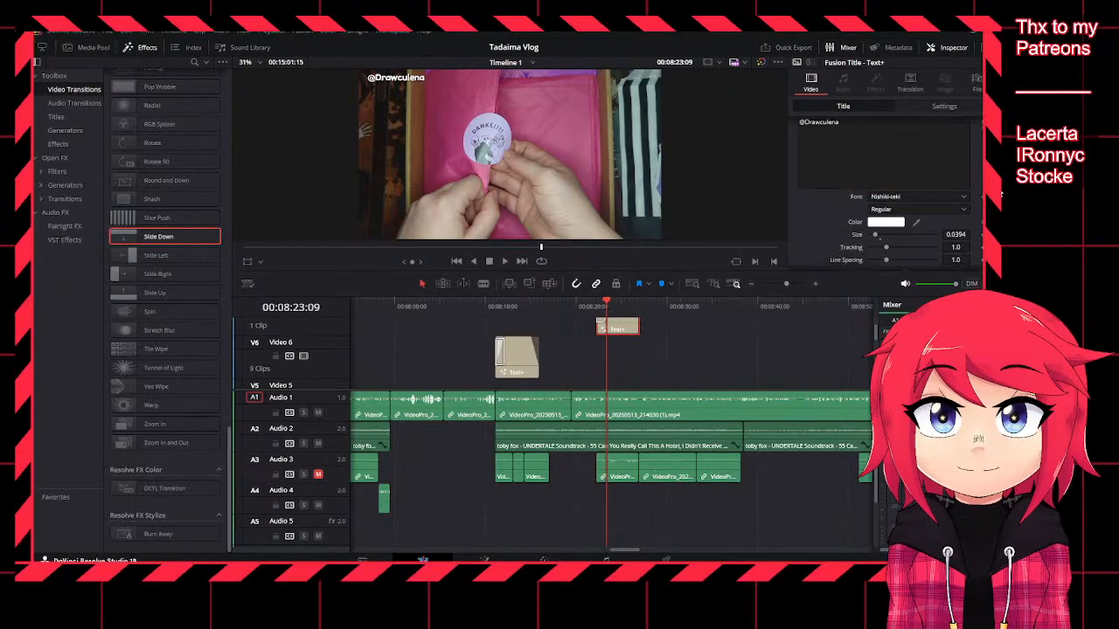
left_click(879, 229)
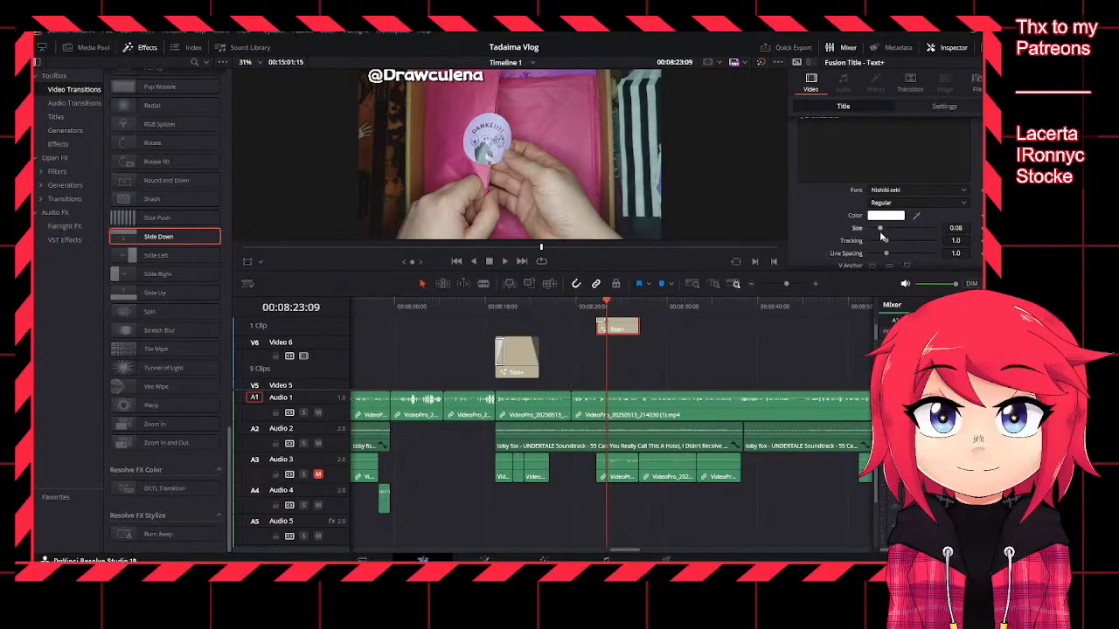
left_click_drag(880, 229, 878, 230)
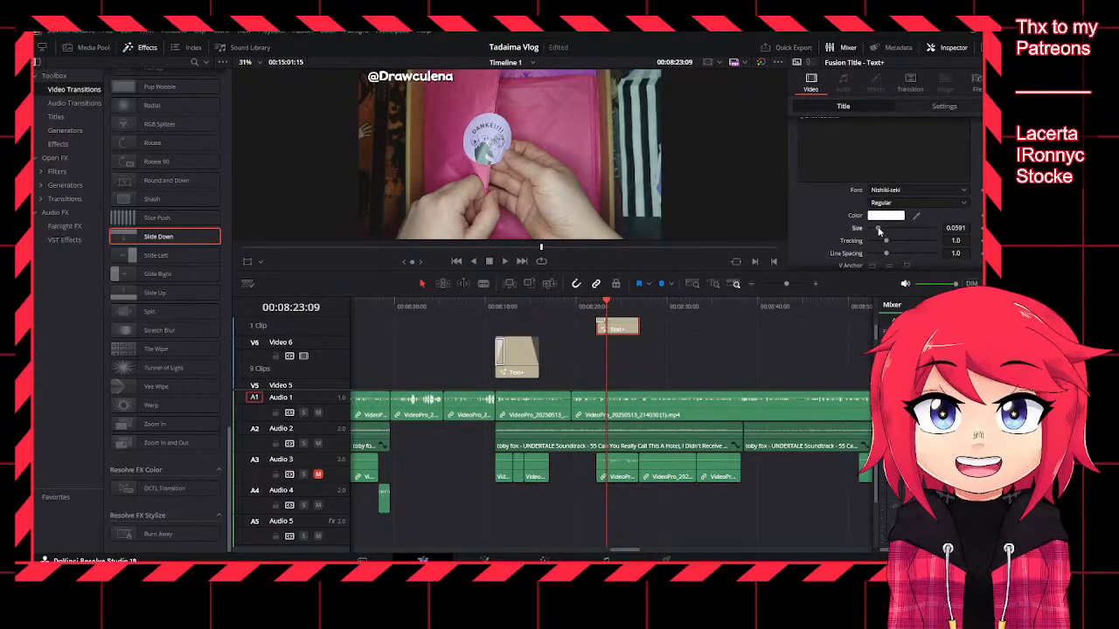
left_click_drag(609, 298, 598, 299)
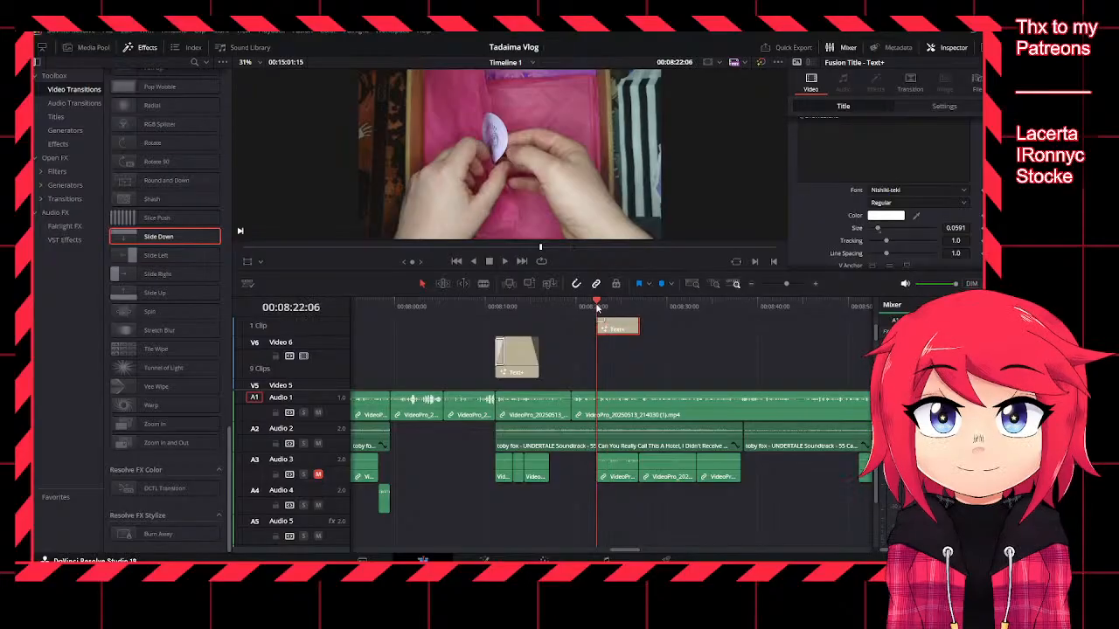
key("space")
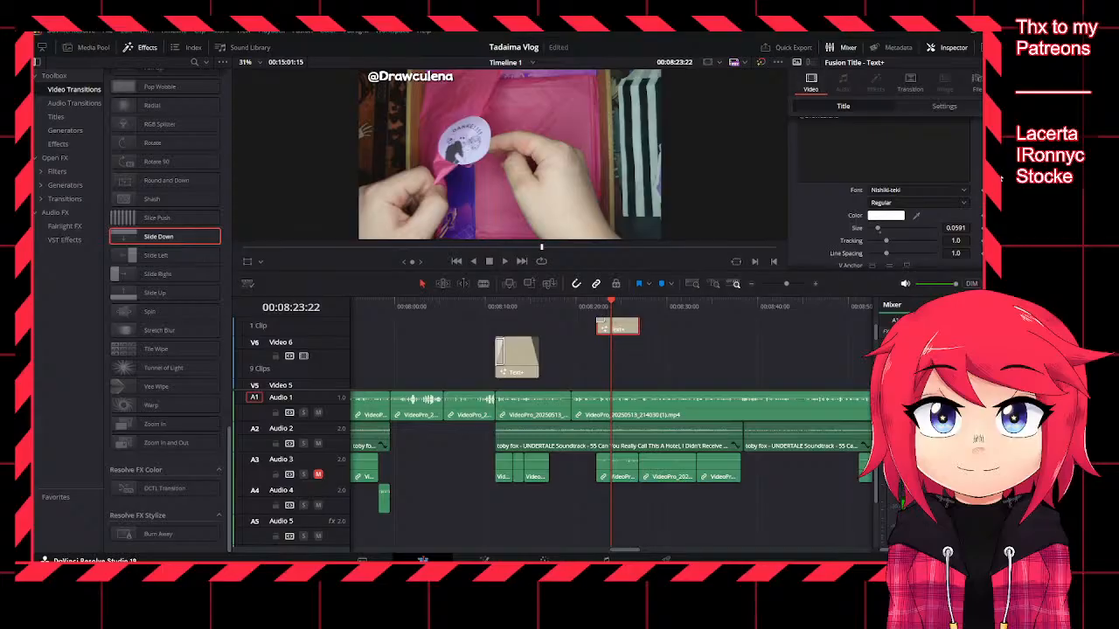
scroll(874, 175, "up", 3)
left_click(848, 139)
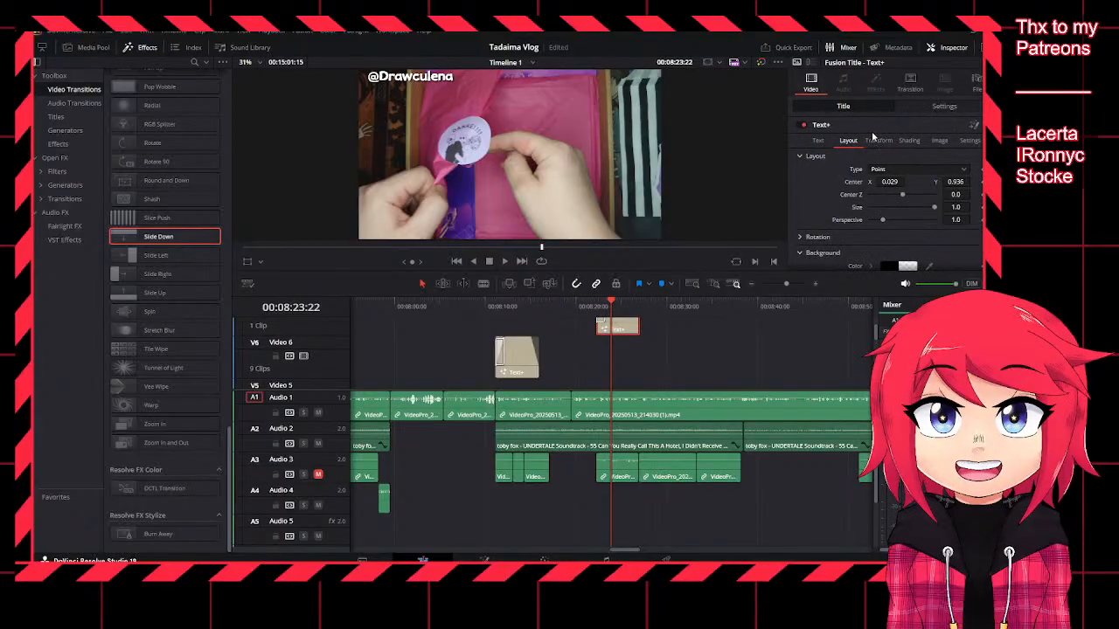
left_click(565, 302)
left_click(630, 301)
left_click(606, 307)
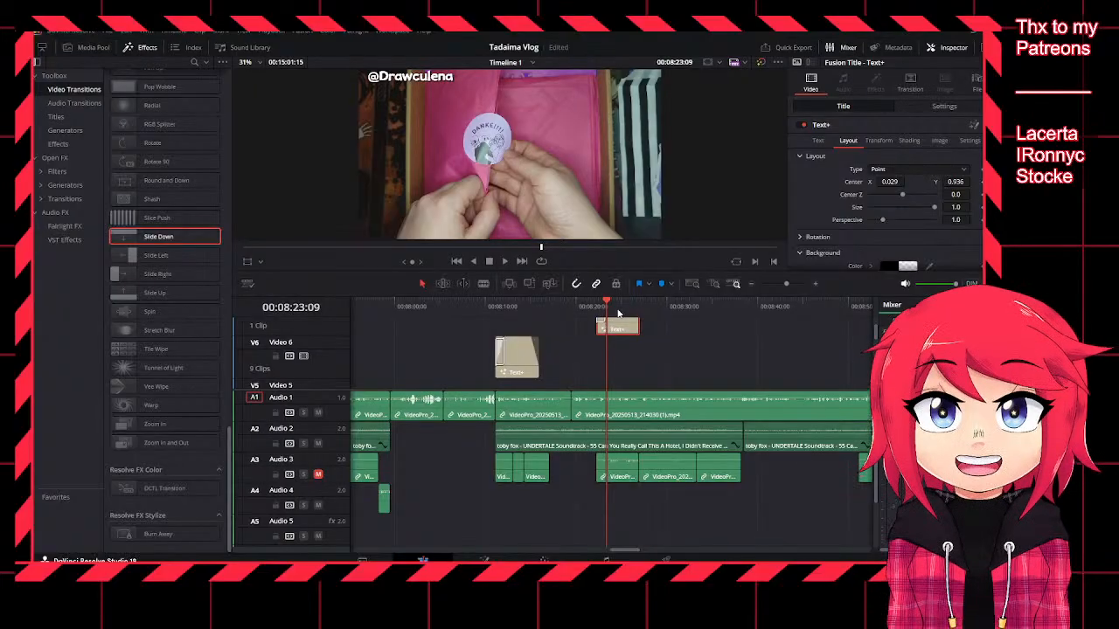
left_click_drag(562, 308, 577, 302)
left_click_drag(644, 305, 746, 315)
left_click(607, 306)
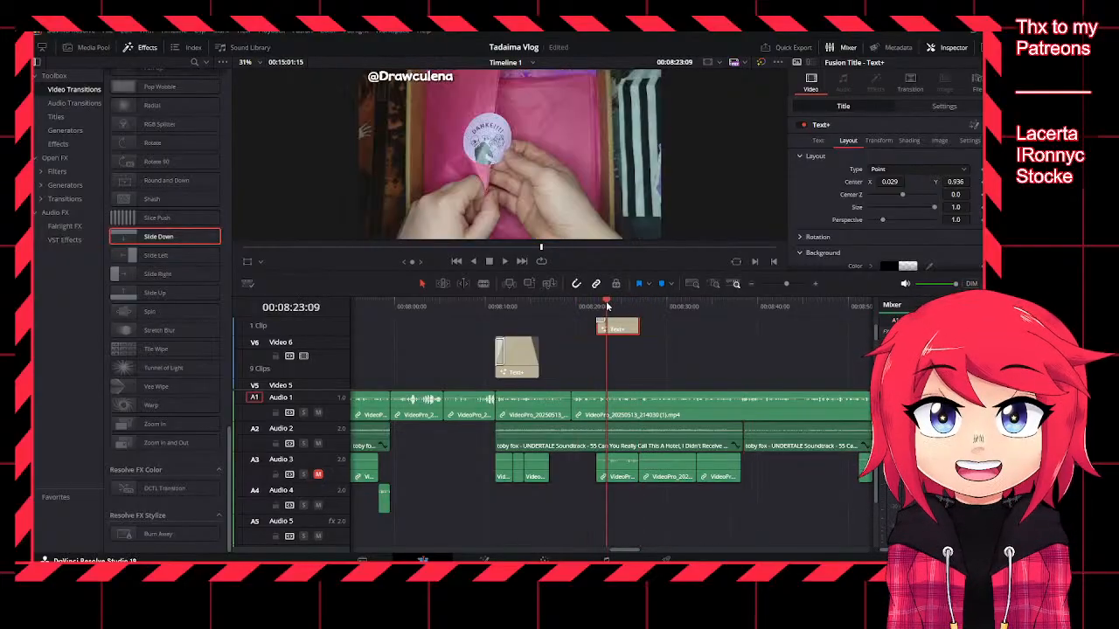
left_click_drag(612, 305, 661, 307)
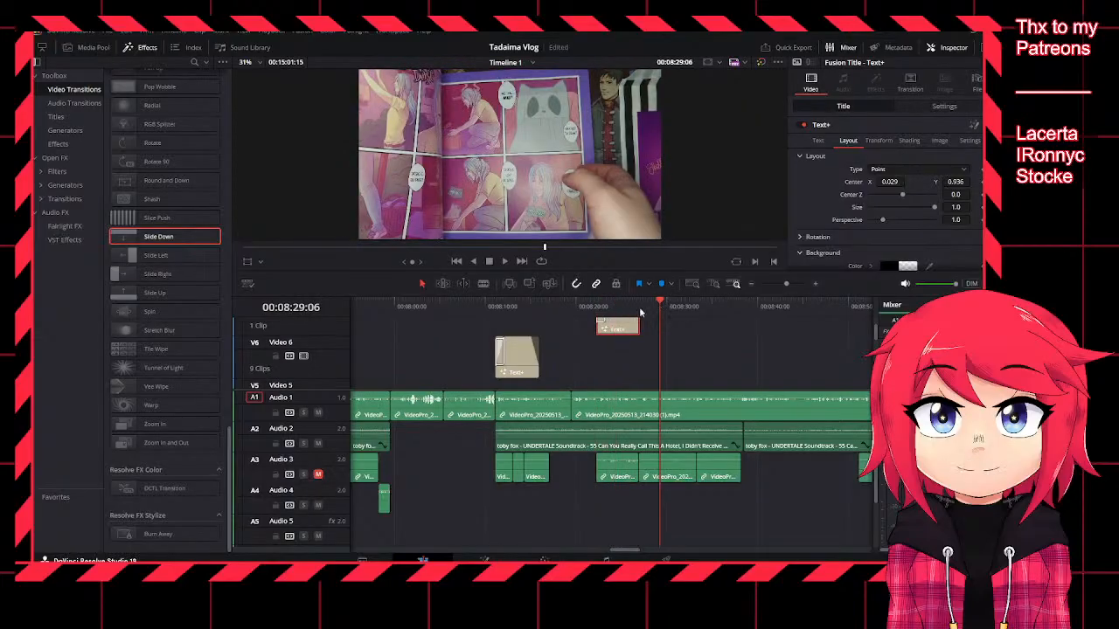
left_click(607, 307)
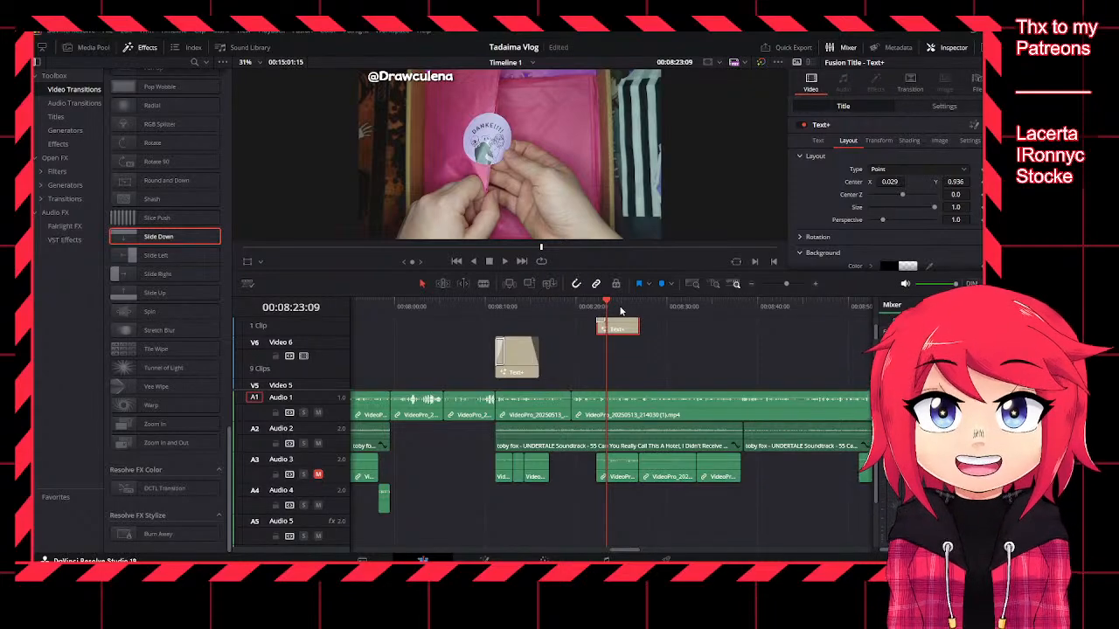
mouse_move(653, 317)
left_mouse_down()
mouse_move(694, 308)
mouse_move(661, 311)
left_mouse_up()
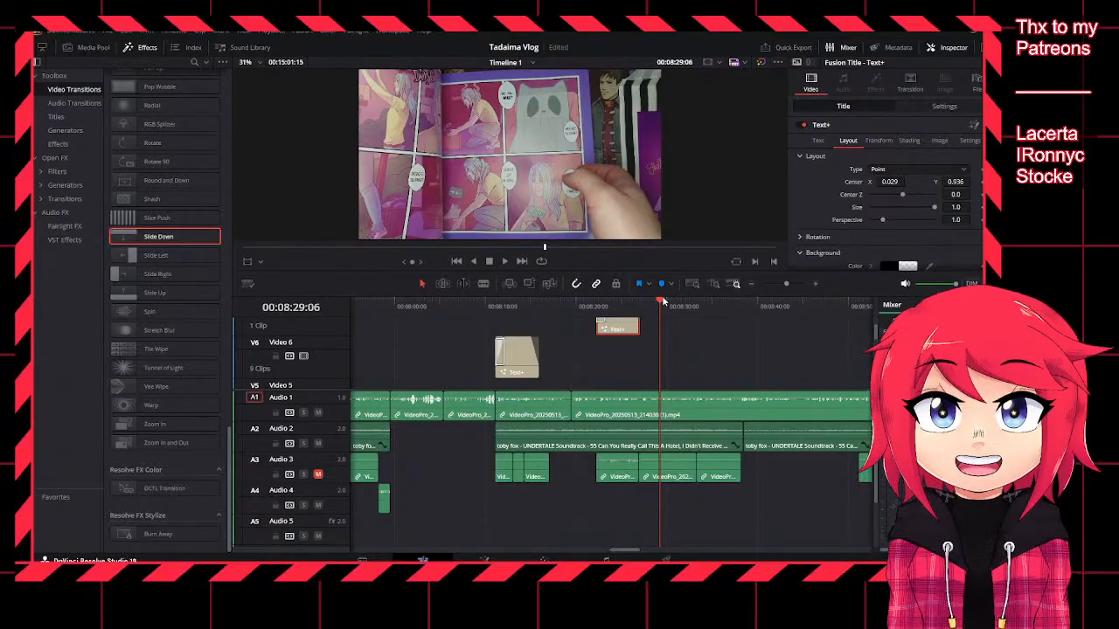
left_click(596, 306)
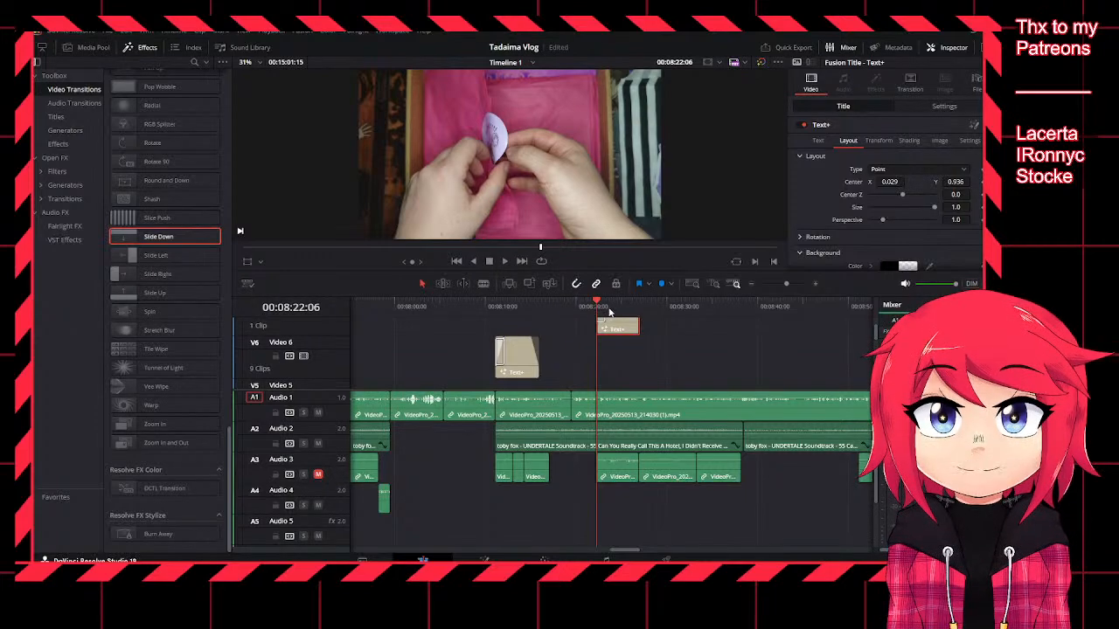
mouse_move(610, 312)
left_mouse_down()
mouse_move(645, 310)
mouse_move(599, 307)
mouse_move(618, 301)
left_mouse_up()
left_click(589, 305)
scroll(979, 179, "down", 2)
scroll(979, 177, "up", 2)
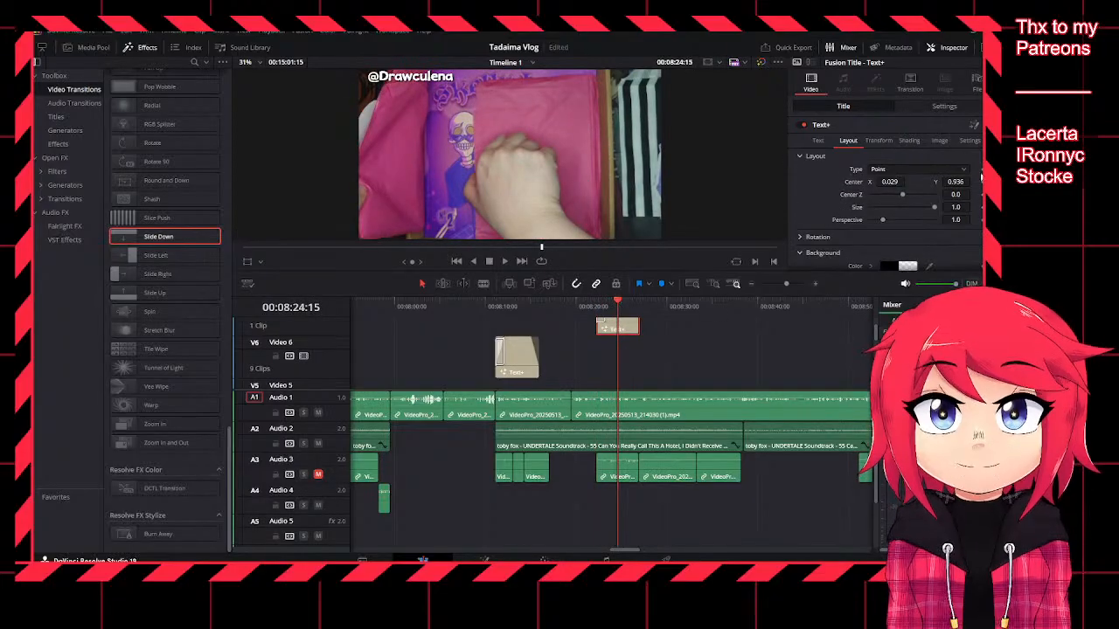
left_click(817, 139)
left_click(849, 141)
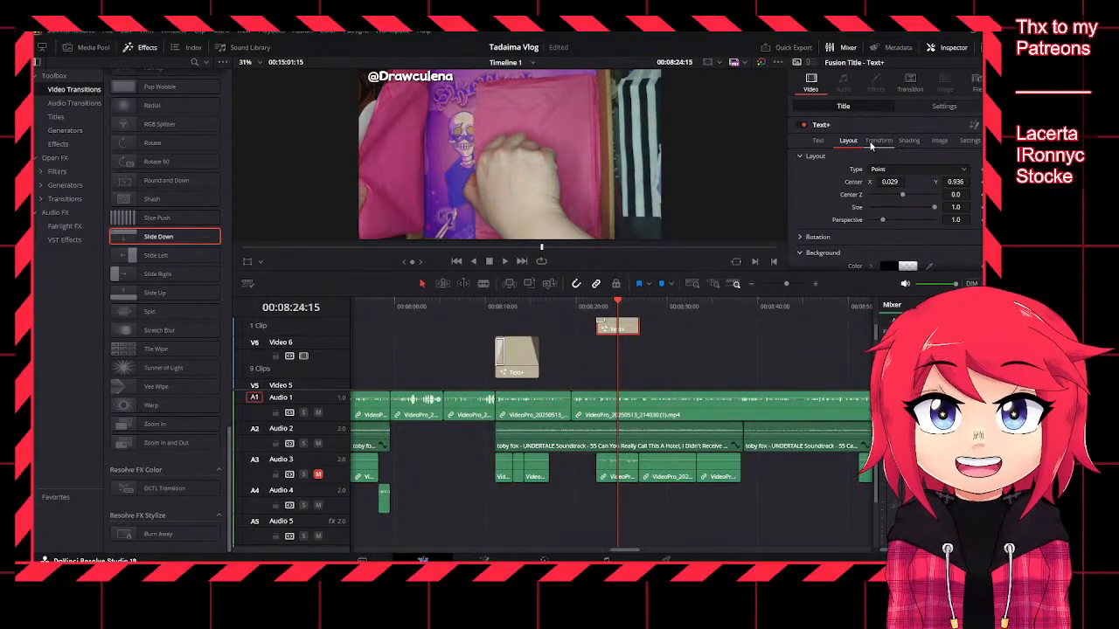
left_click_drag(955, 182, 929, 182)
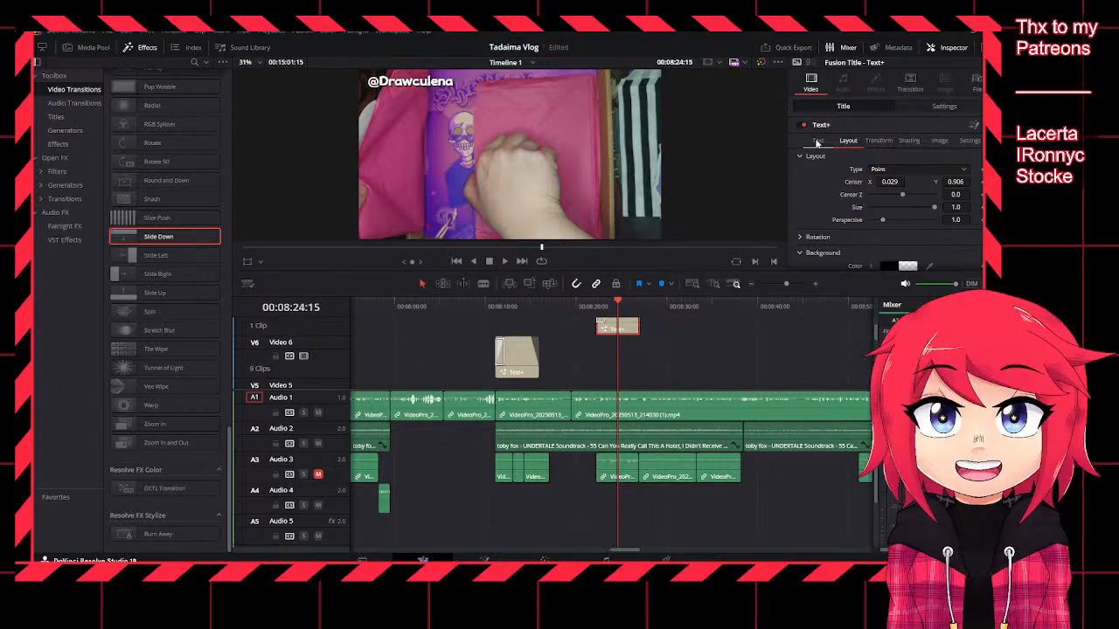
left_click_drag(955, 181, 902, 181)
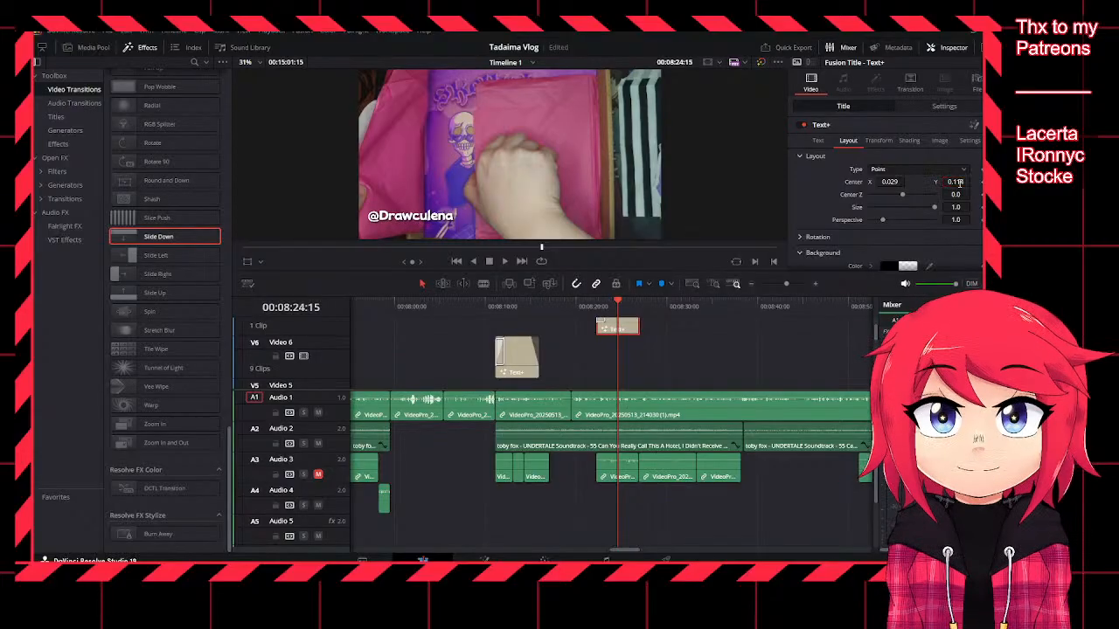
left_click(598, 305)
left_click(615, 307)
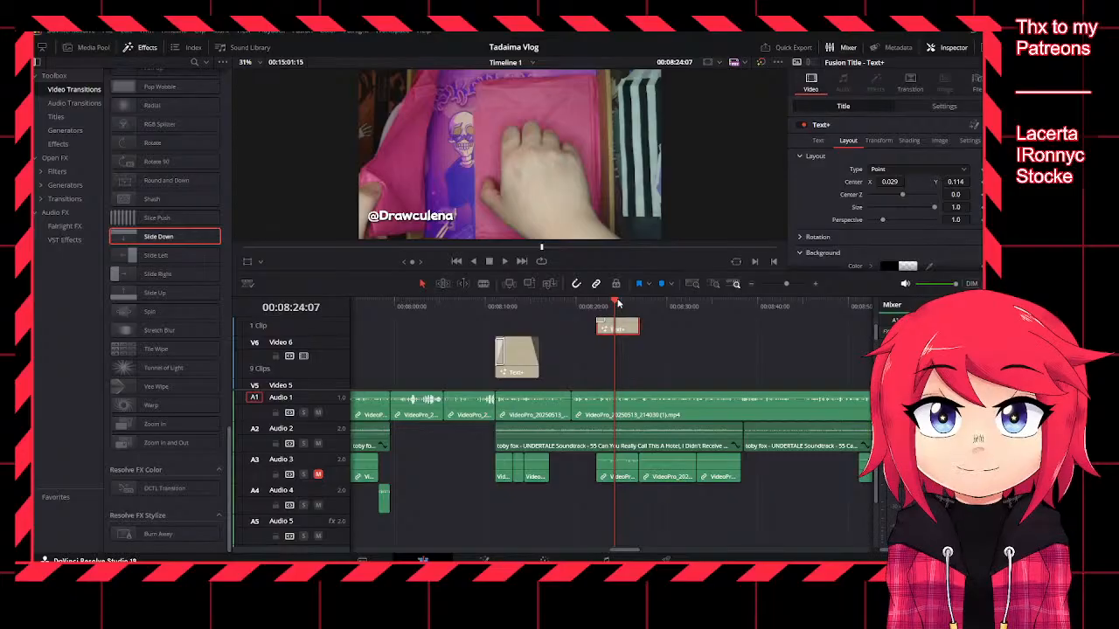
left_click(507, 306)
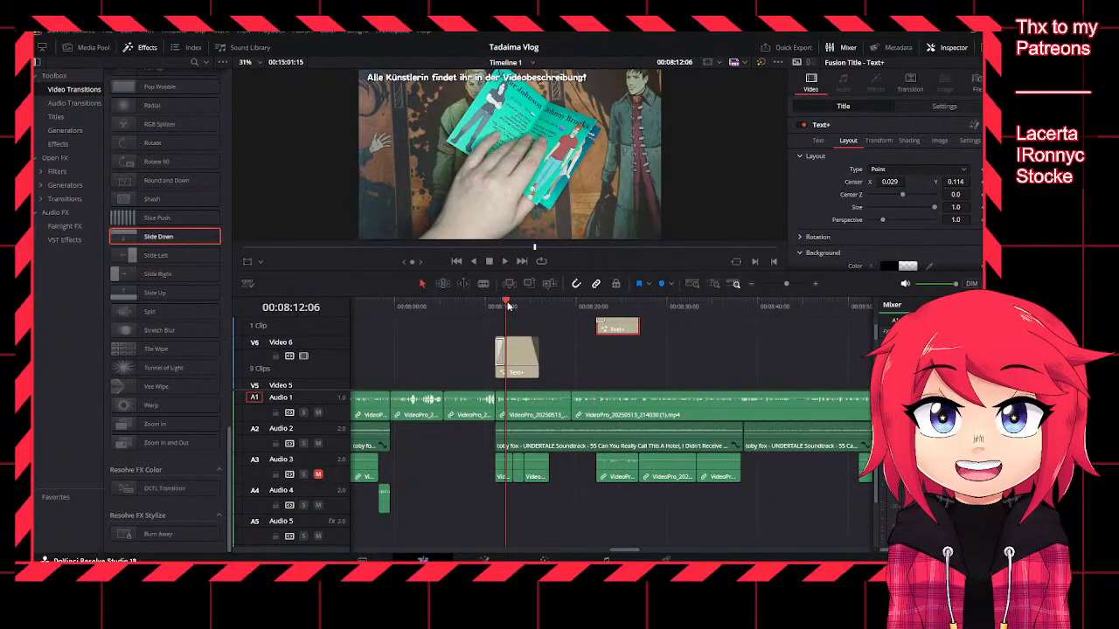
left_click(617, 306)
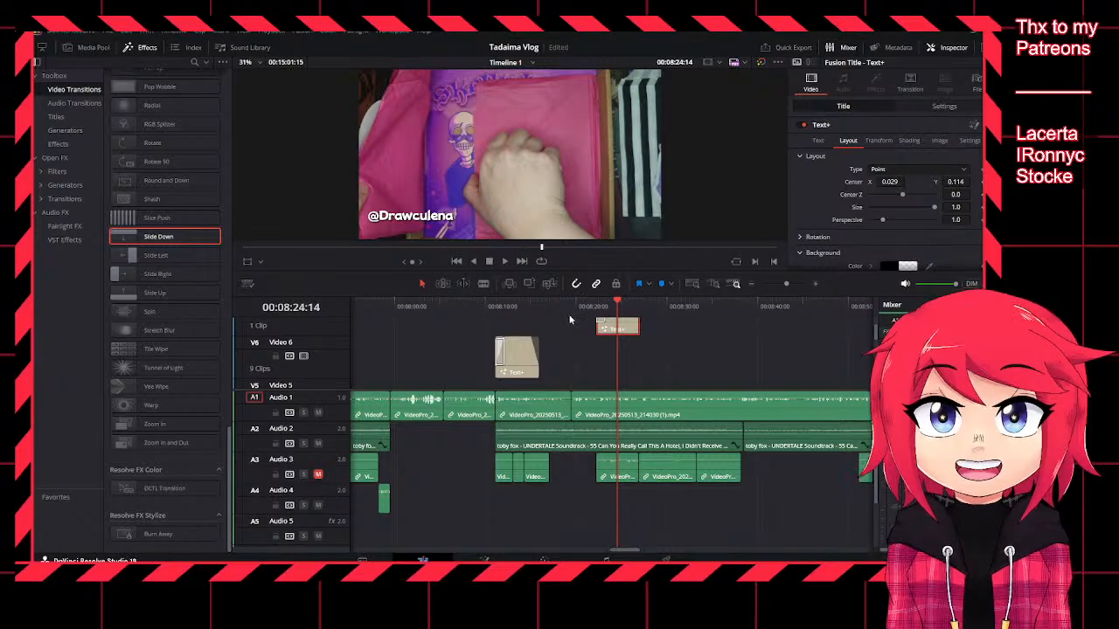
left_click(597, 306)
left_click_drag(504, 311, 540, 306)
left_click(598, 304)
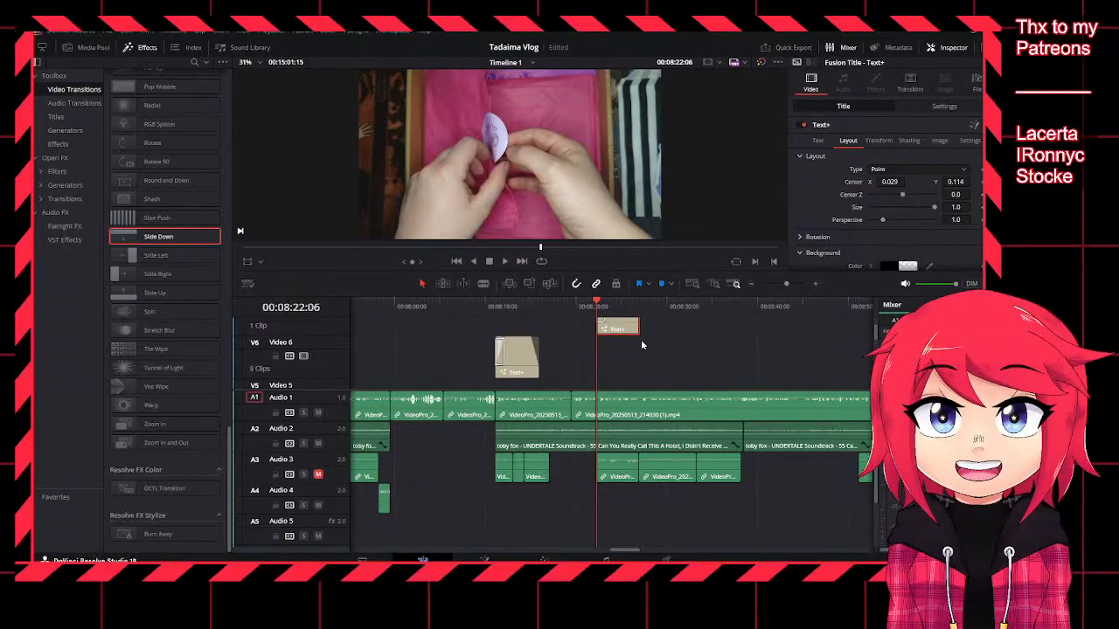
left_click(618, 307)
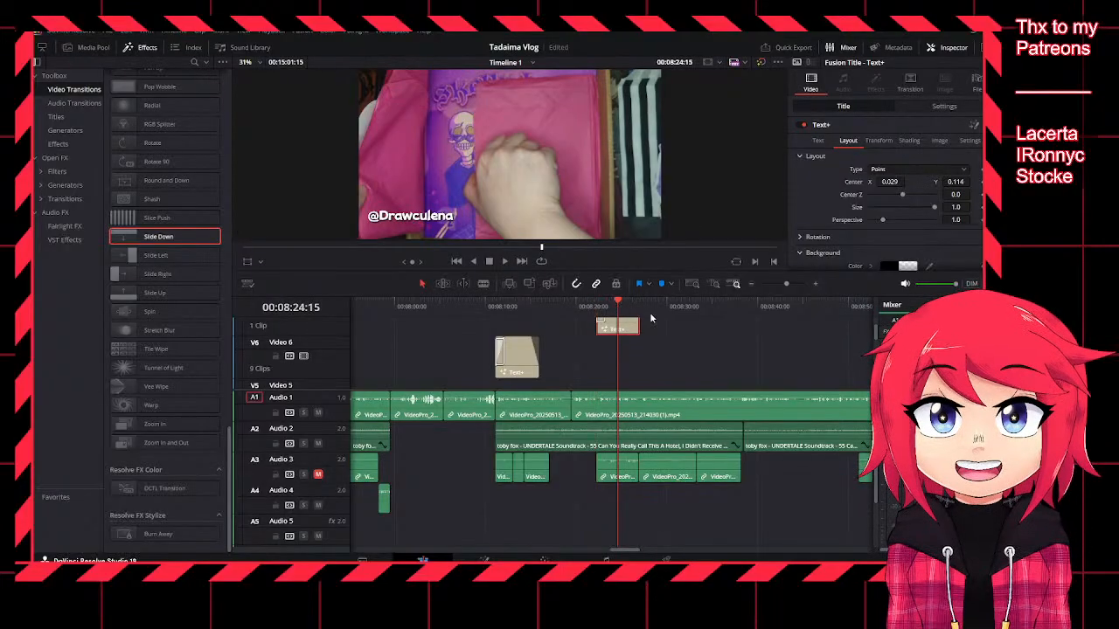
left_click(606, 306)
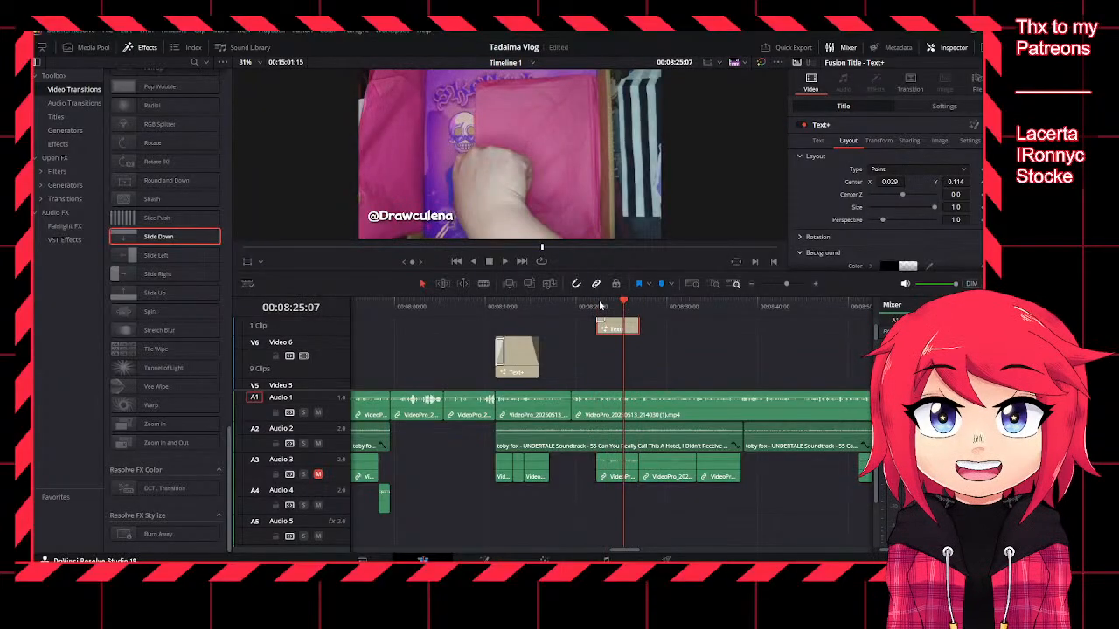
left_click(598, 305)
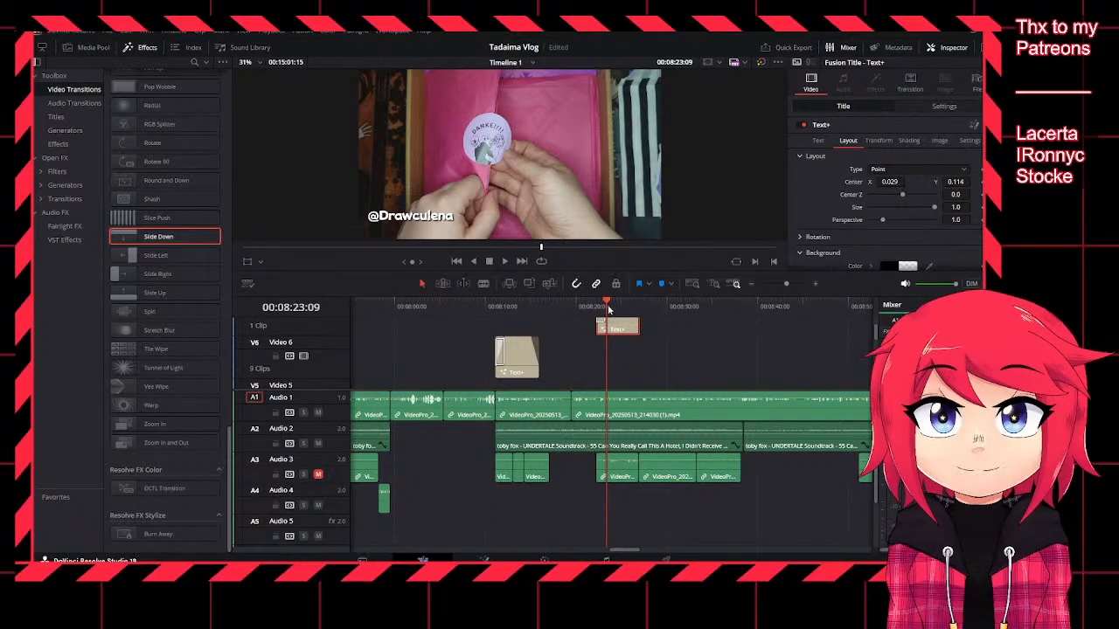
left_click(506, 311)
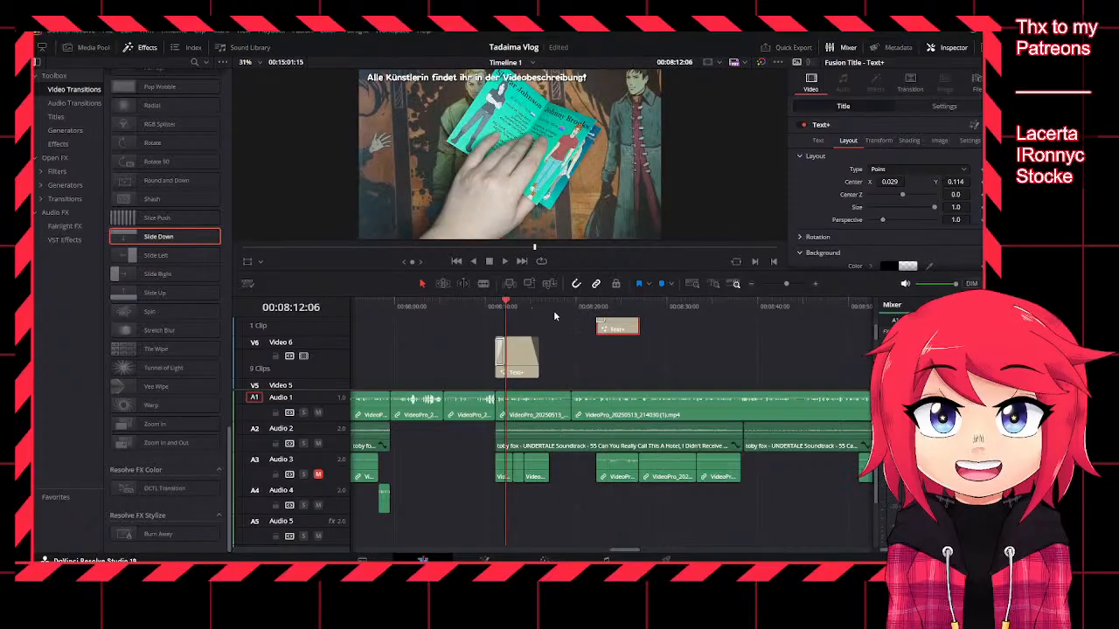
left_click(604, 309)
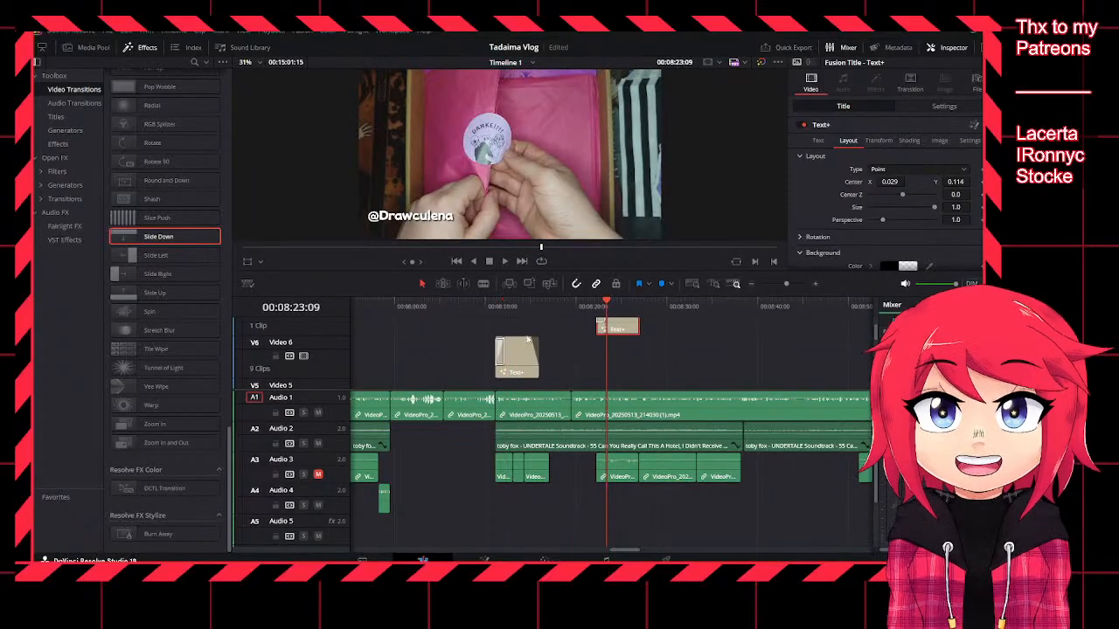
left_click(622, 309)
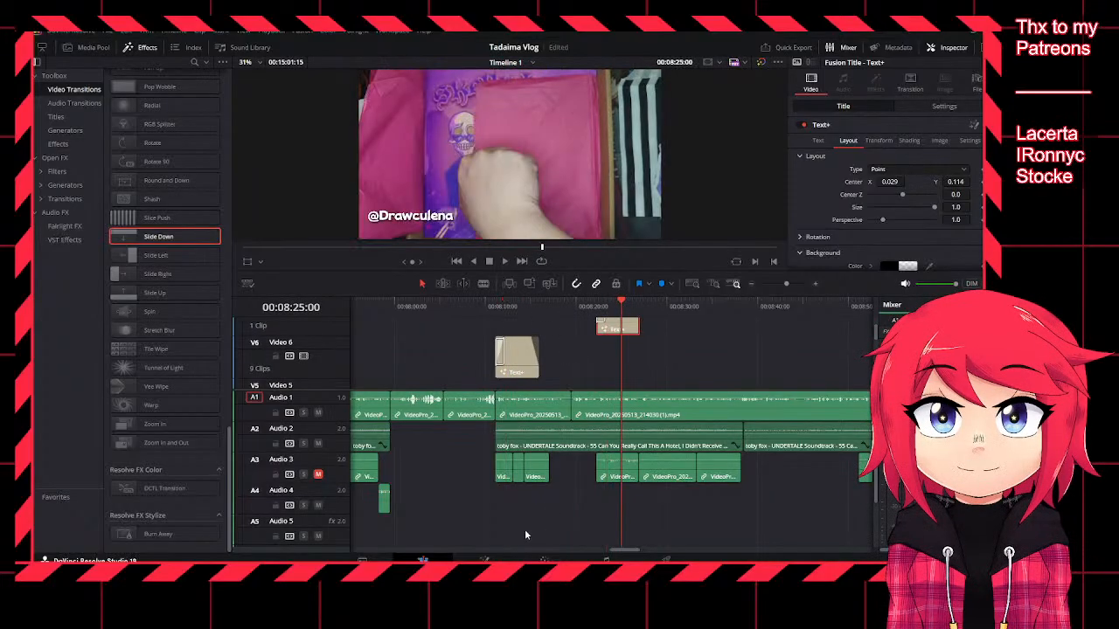
left_click(597, 305)
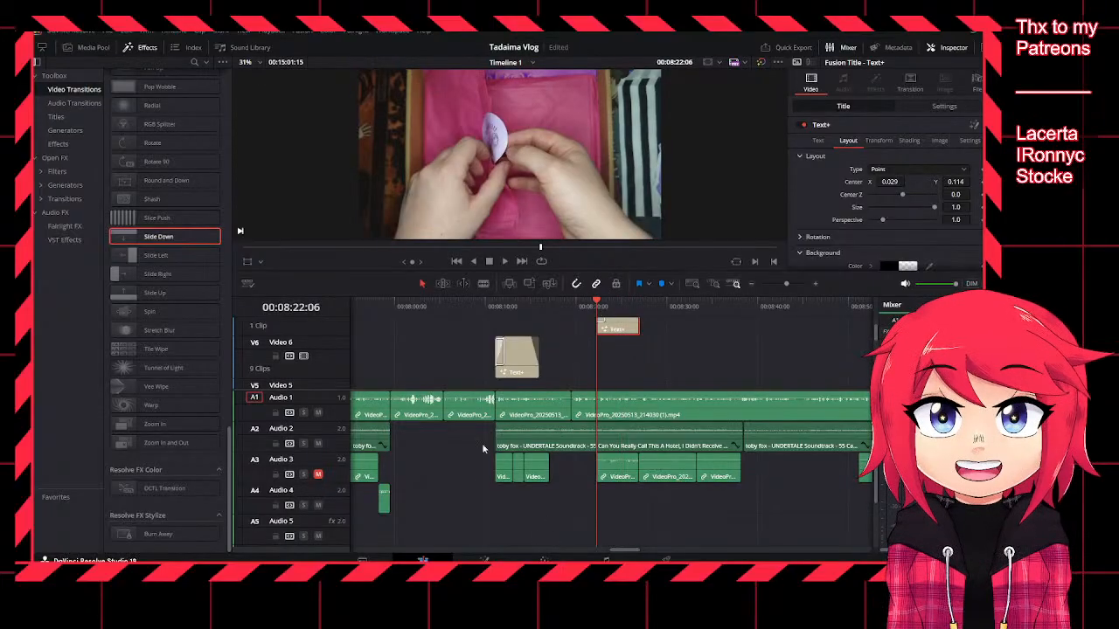
left_click_drag(602, 307, 600, 307)
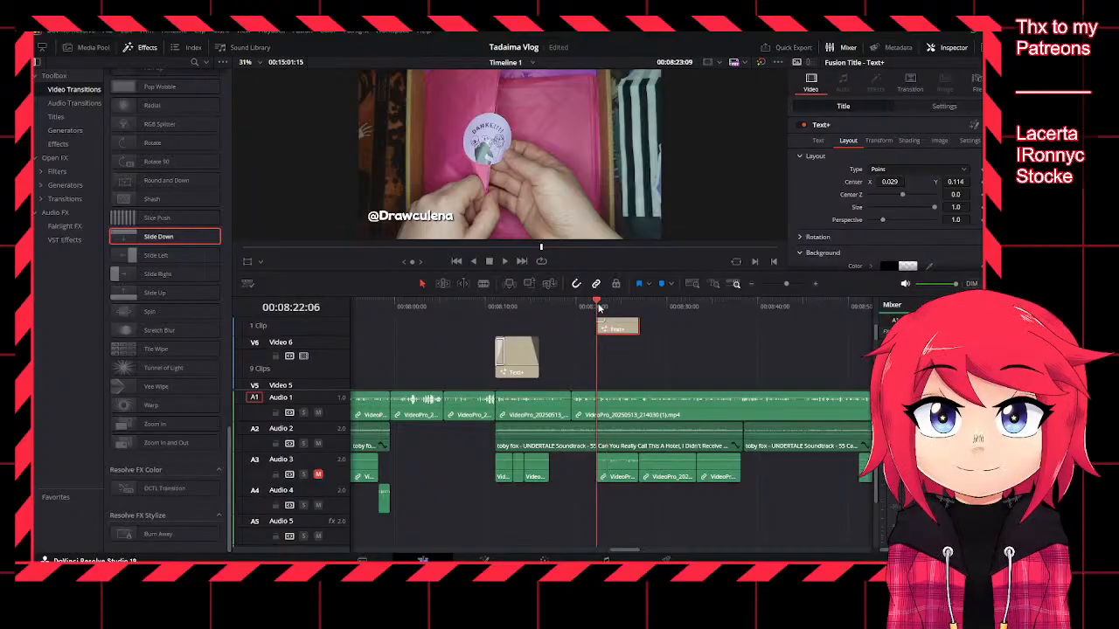
key("space")
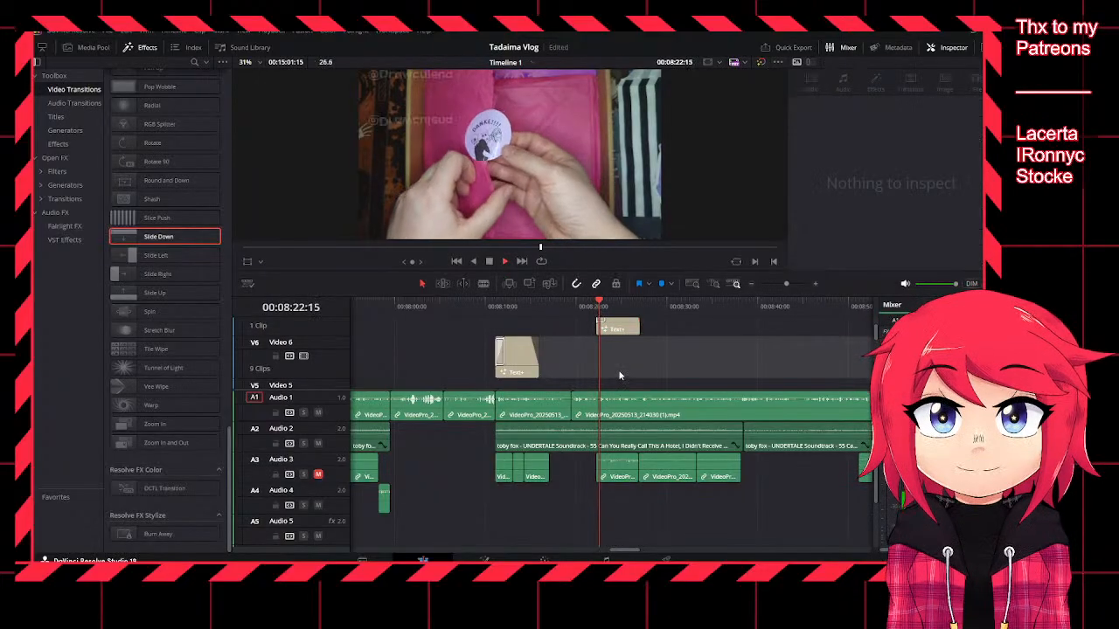
key("space")
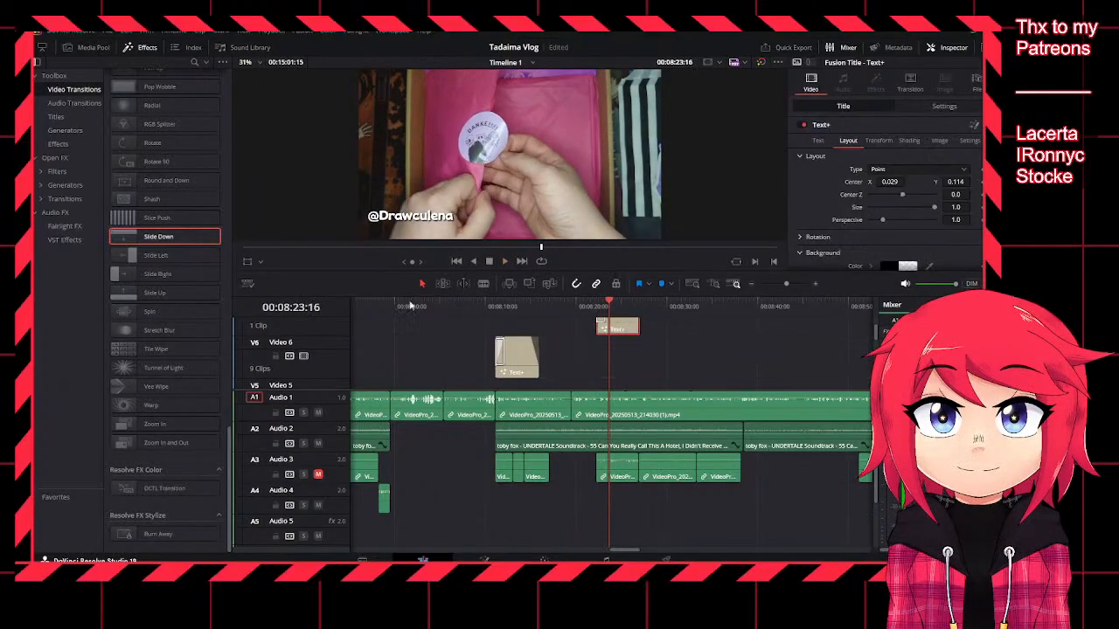
left_click_drag(201, 276, 602, 329)
left_click(597, 308)
key("space")
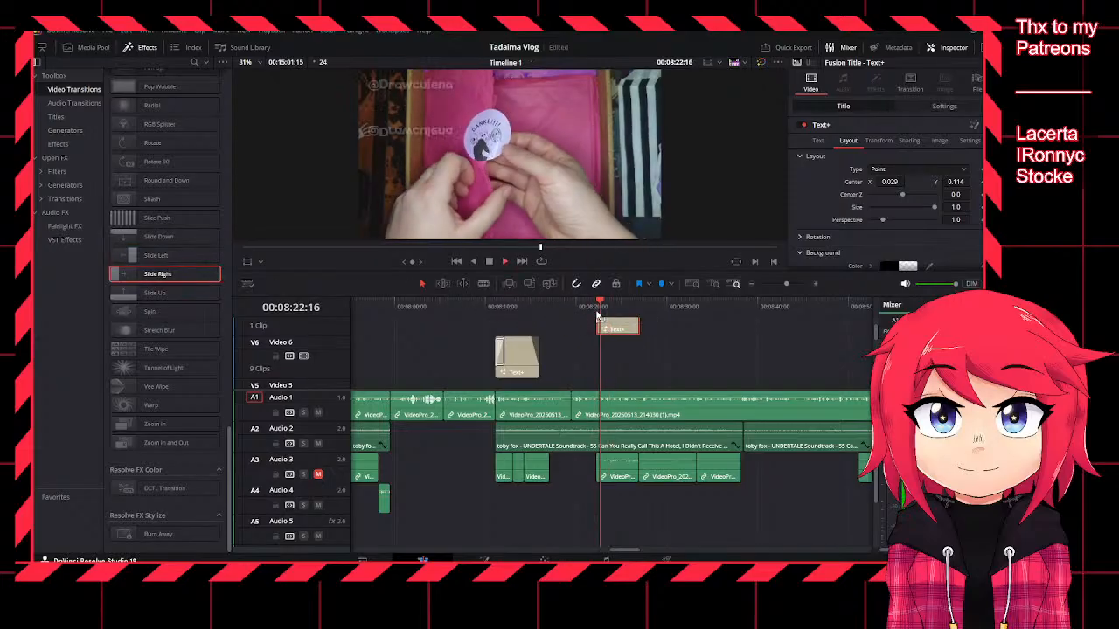
key("space")
scroll(865, 334, "up", 2)
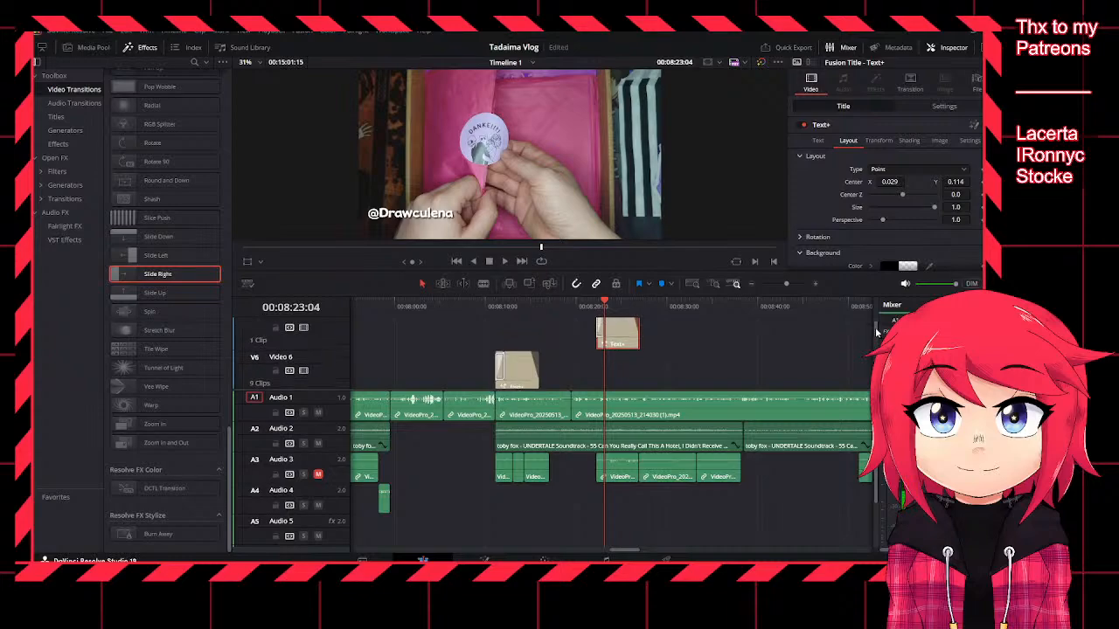
mouse_move(189, 285)
left_mouse_down()
mouse_move(544, 305)
mouse_move(598, 339)
left_mouse_up()
left_click(597, 307)
key("space")
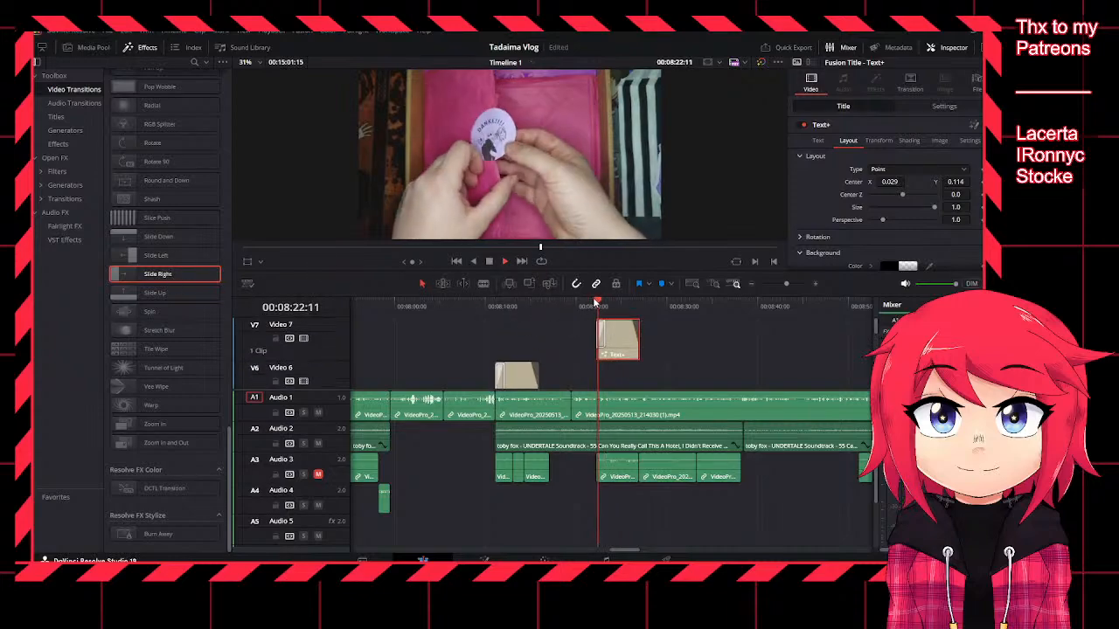
key("space")
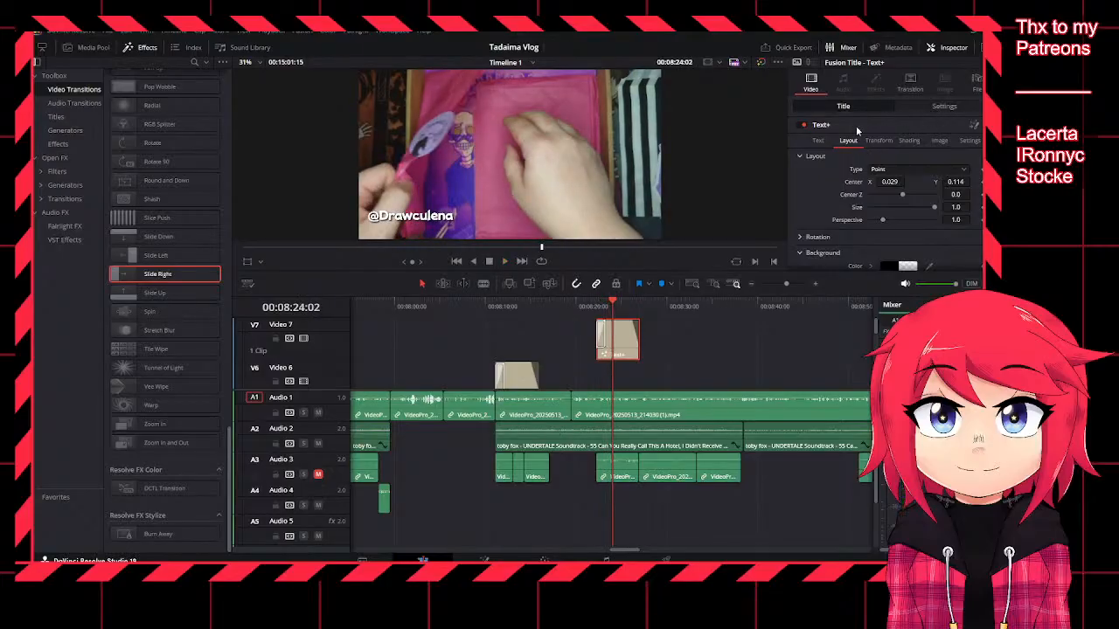
left_click(944, 105)
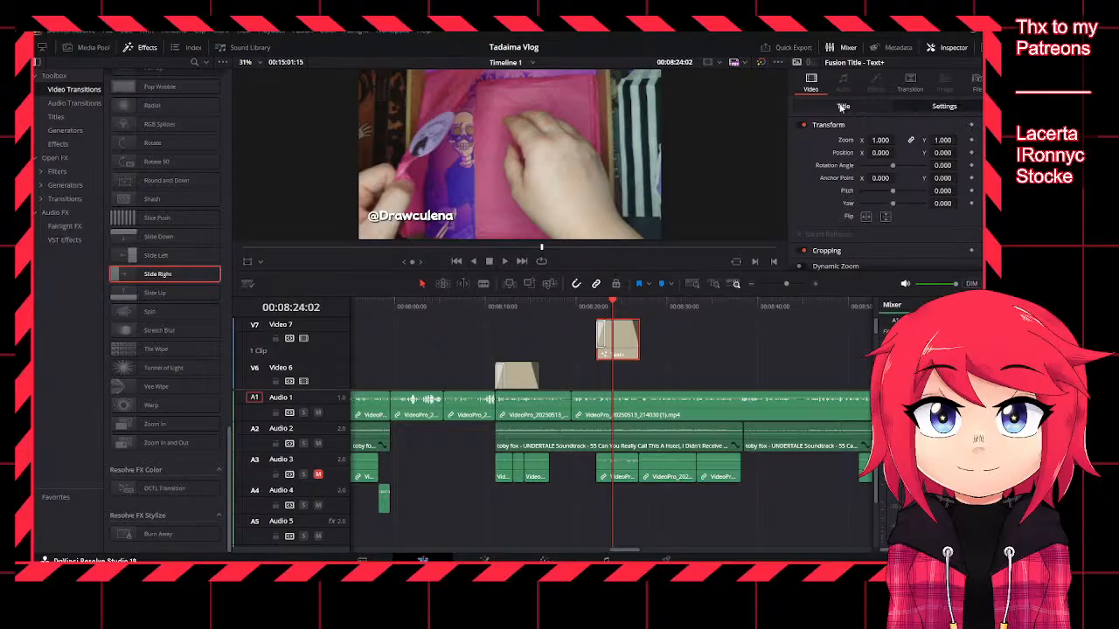
left_click(909, 83)
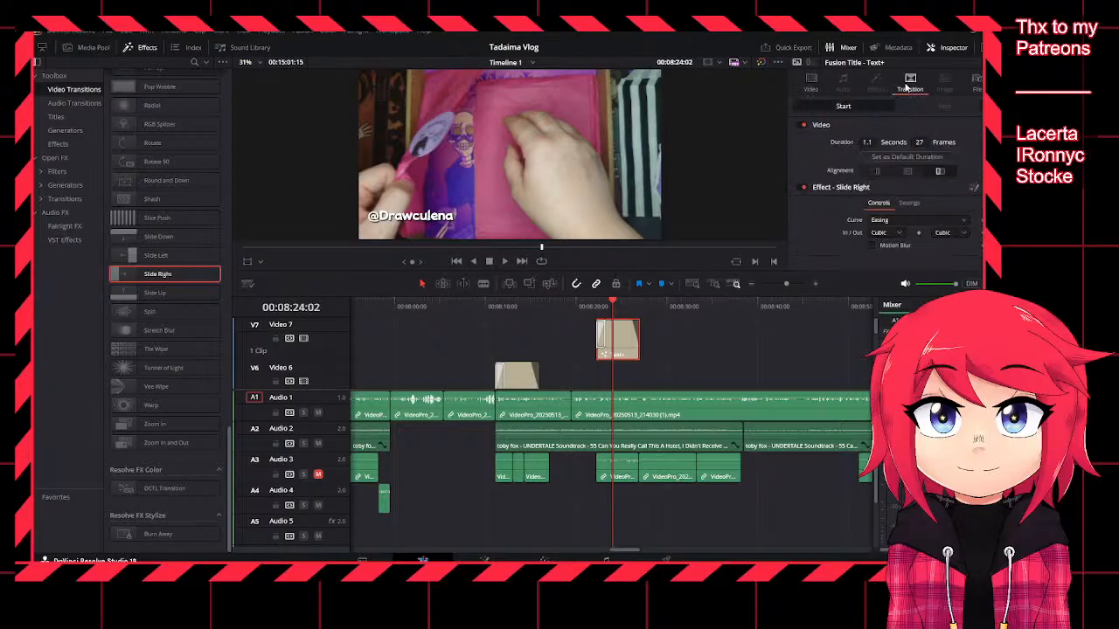
left_click(883, 221)
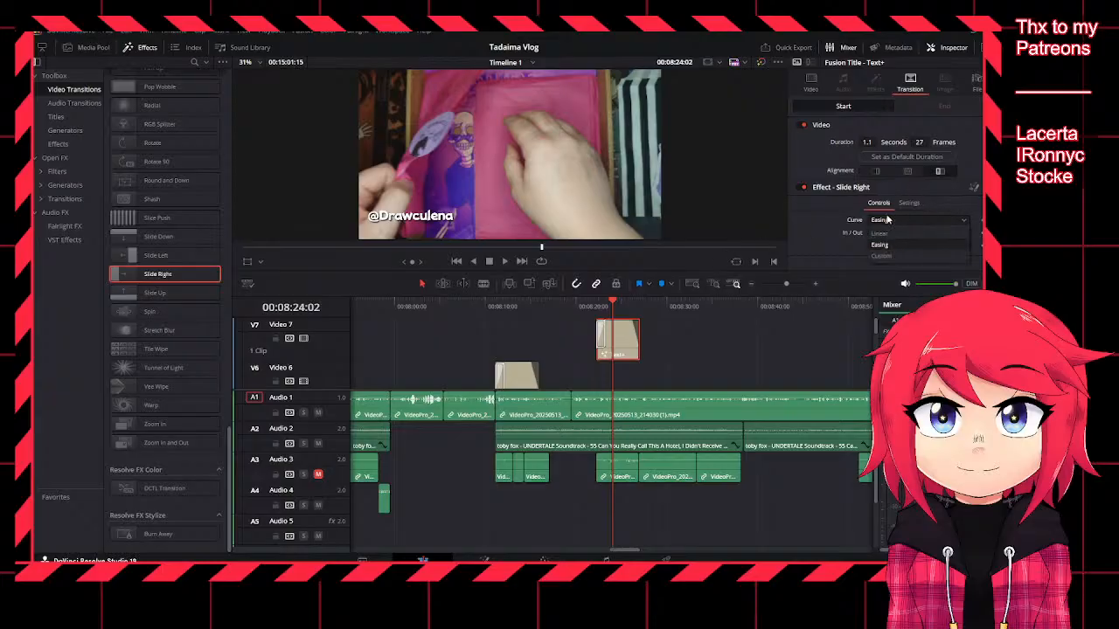
left_click(887, 232)
left_click(598, 311)
key("space")
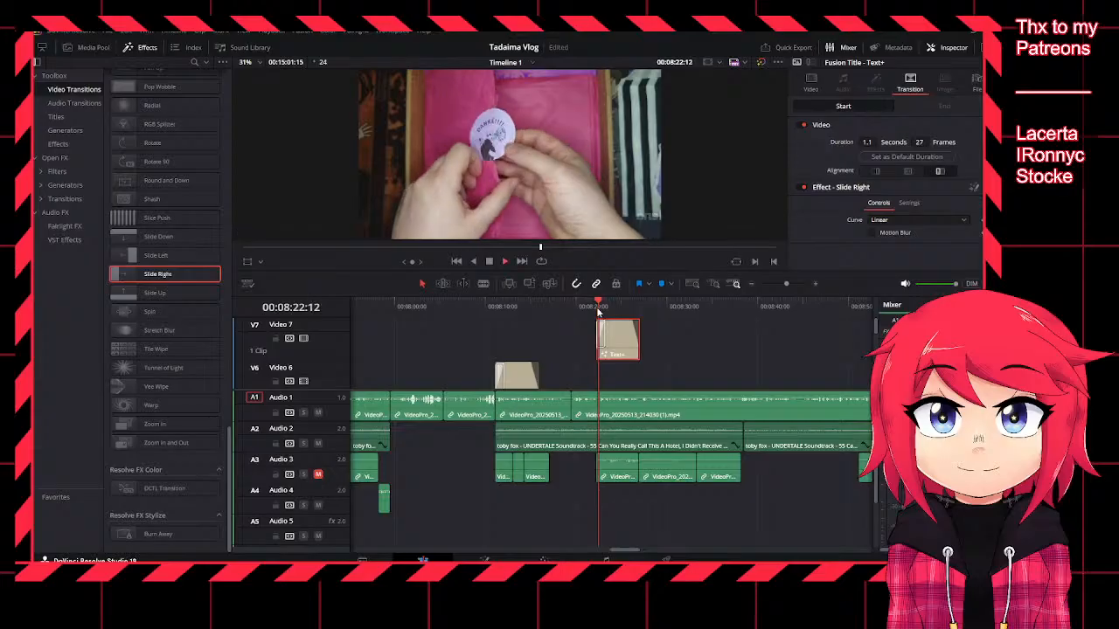
left_click(598, 310)
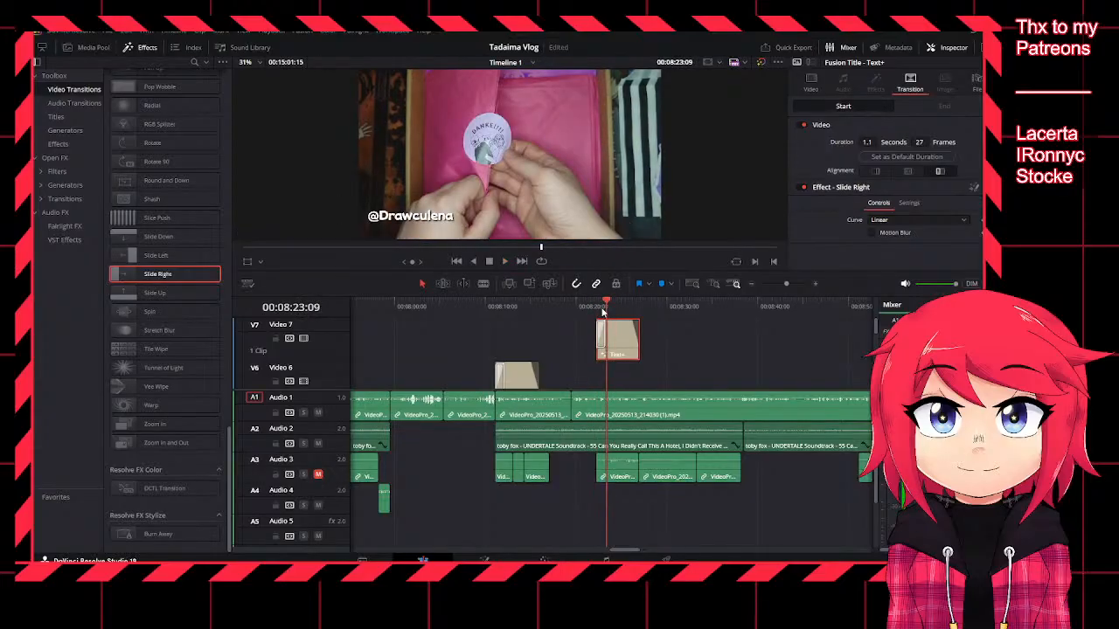
left_click(601, 312)
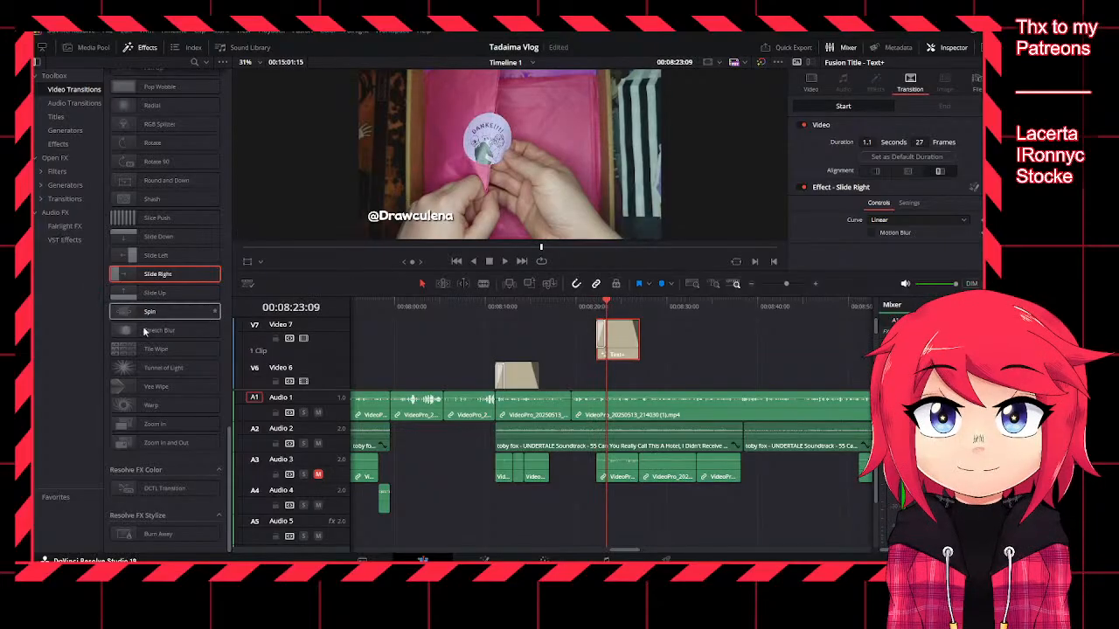
left_click_drag(153, 330, 603, 346)
left_click(598, 306)
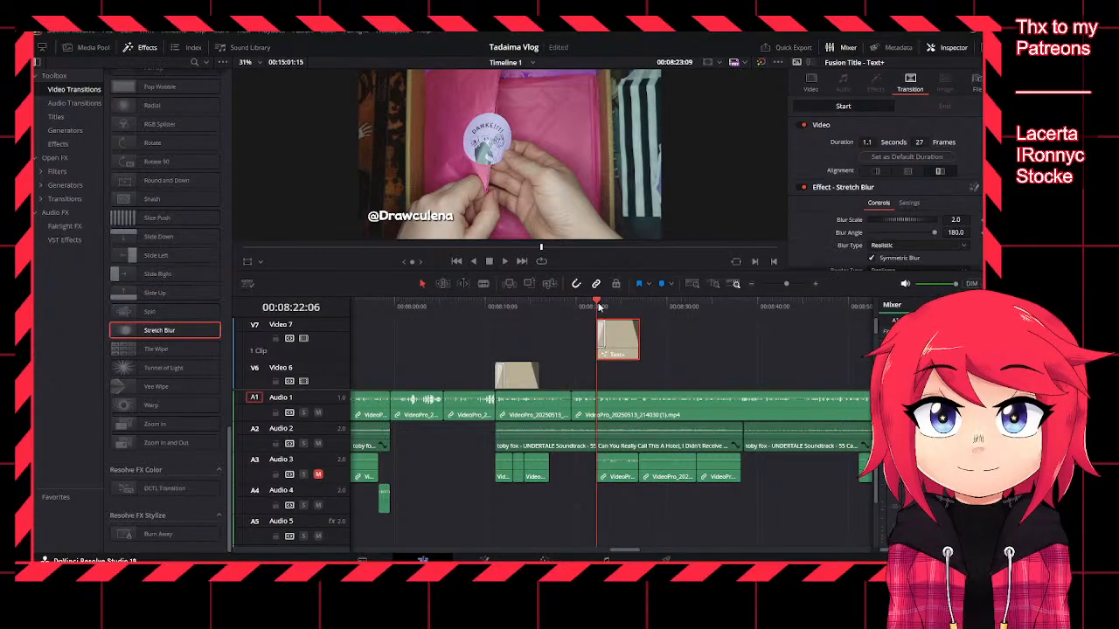
key("space")
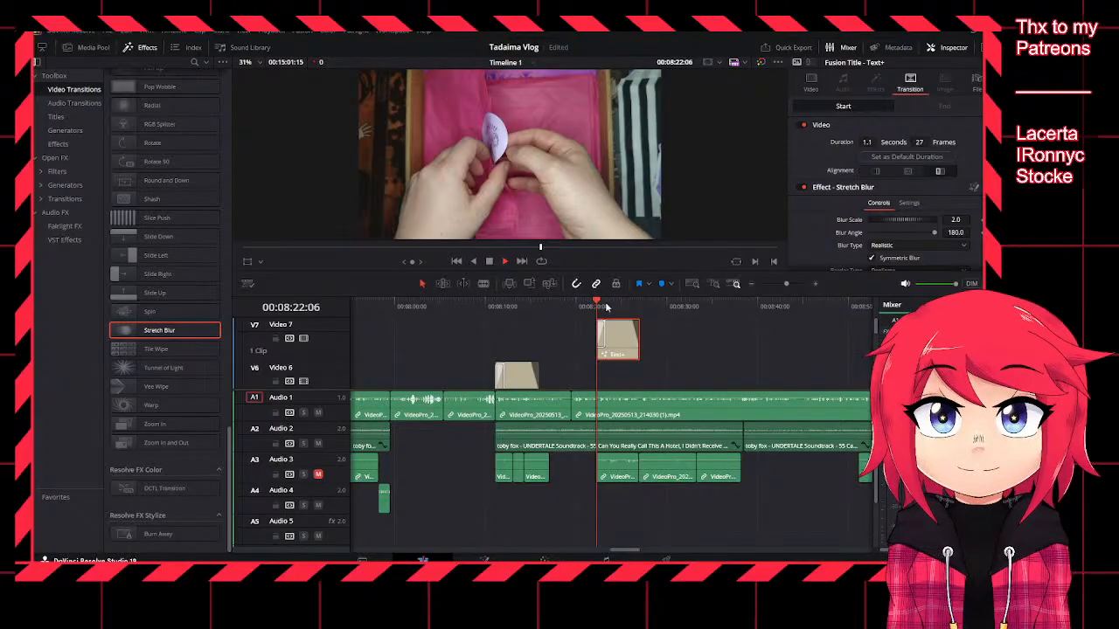
left_click(606, 307)
left_click(600, 308)
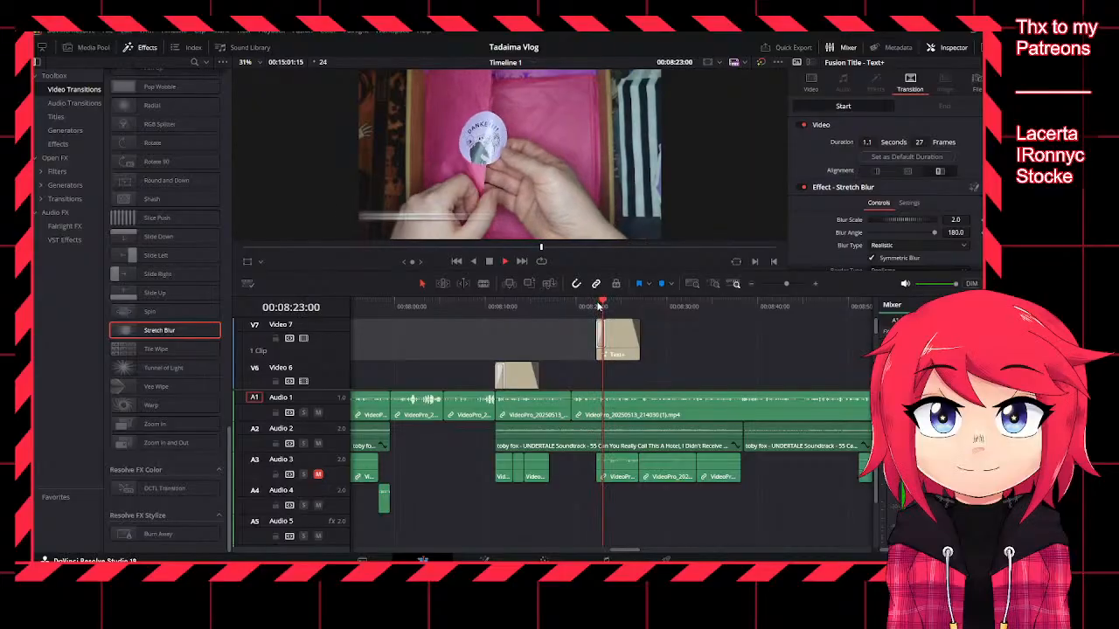
left_click(599, 307)
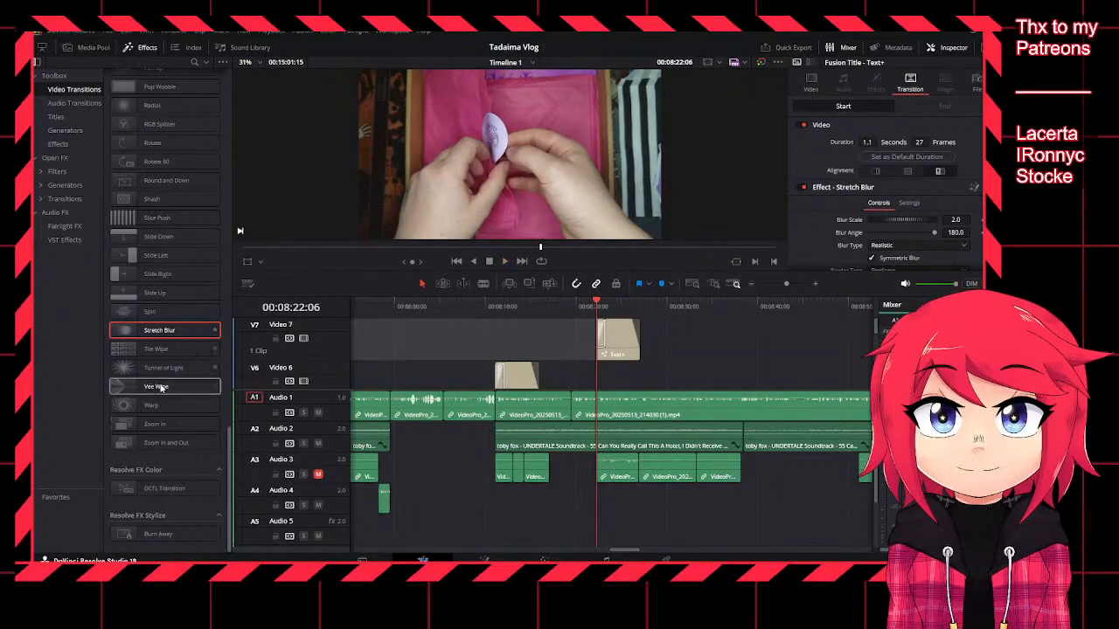
left_click(607, 309)
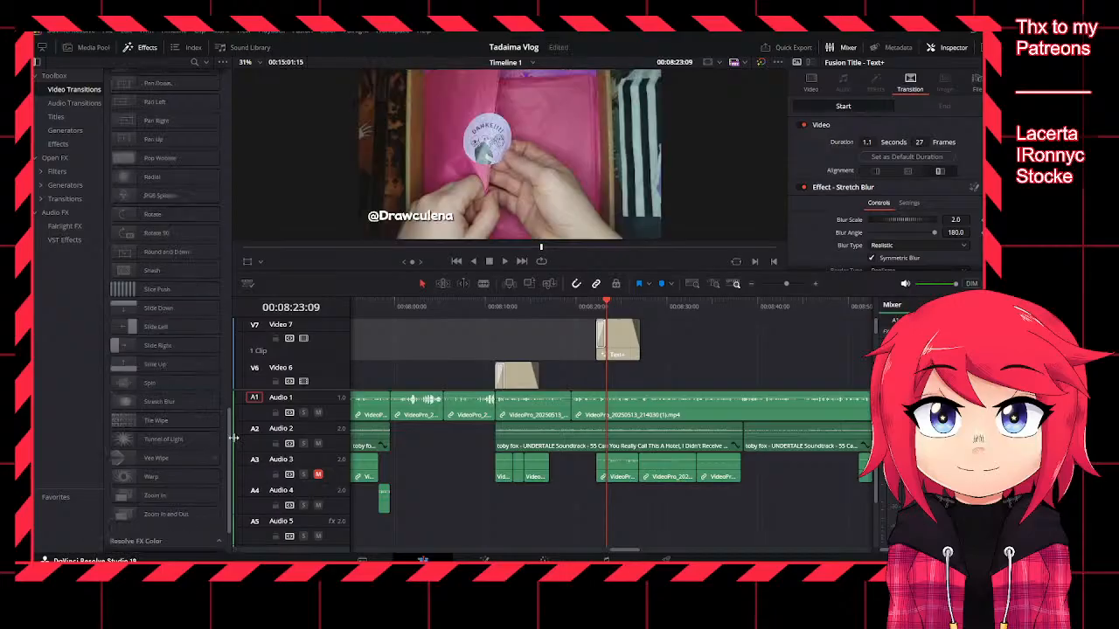
scroll(221, 439, "down", 10)
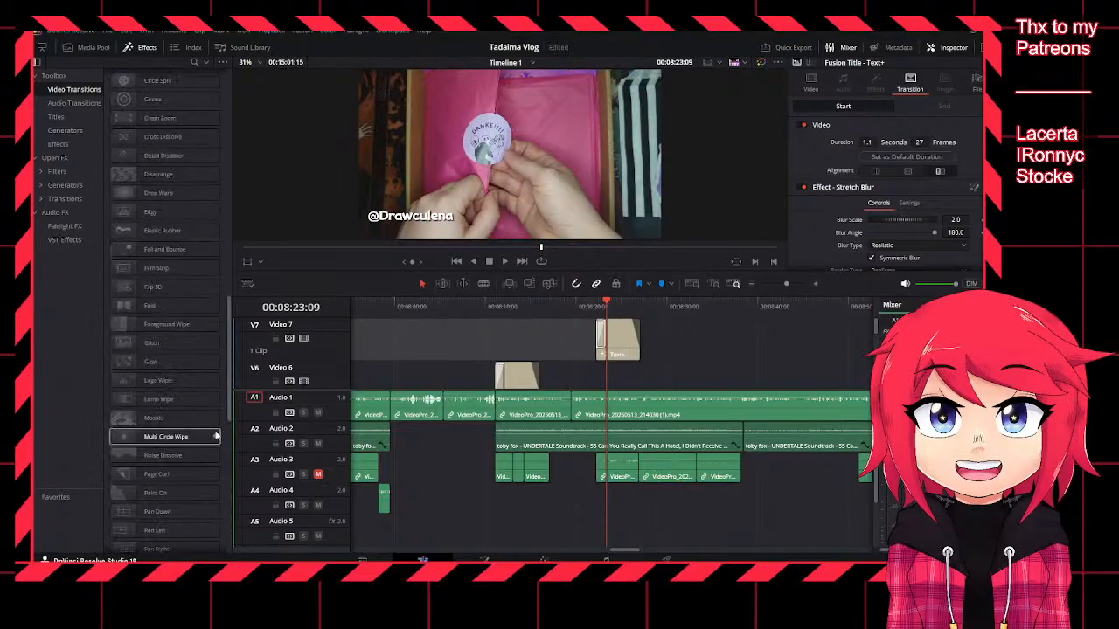
scroll(208, 441, "up", 10)
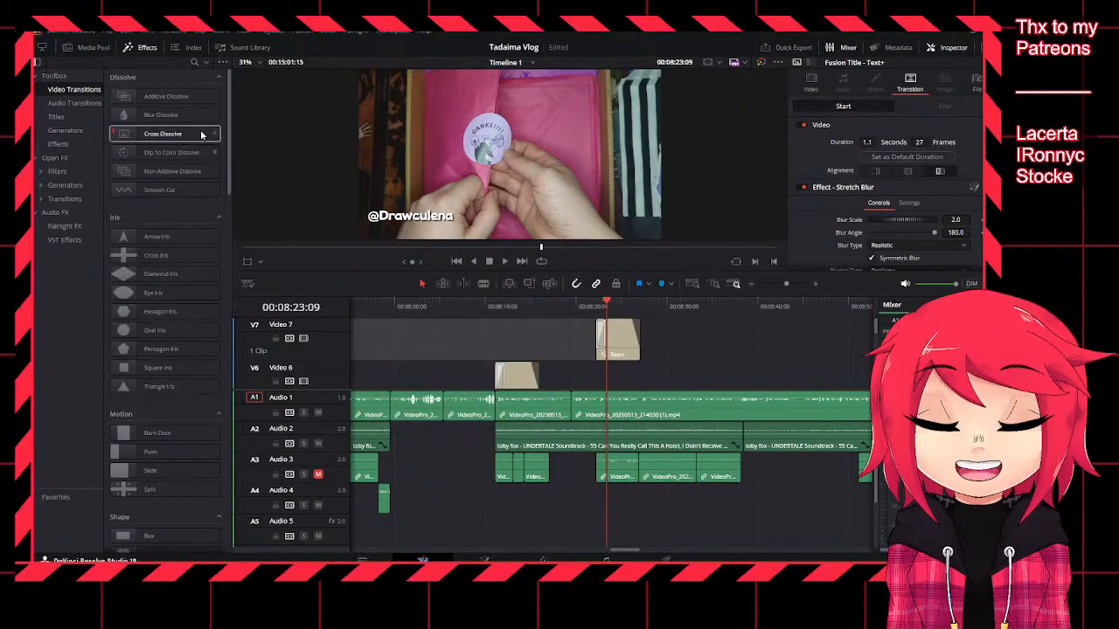
scroll(149, 350, "down", 10)
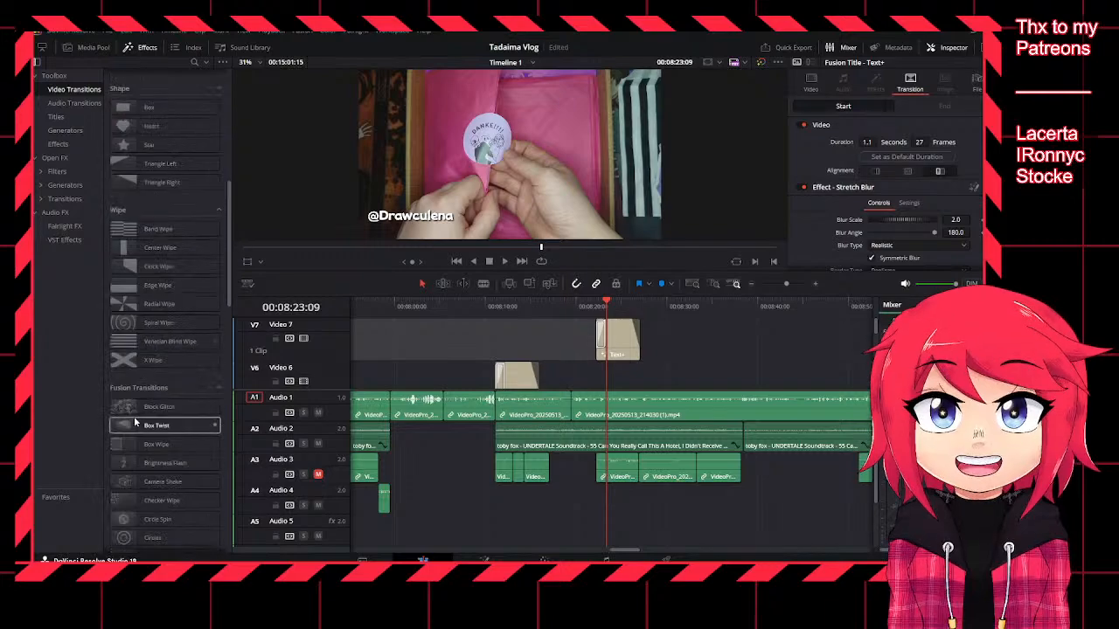
scroll(136, 422, "down", 5)
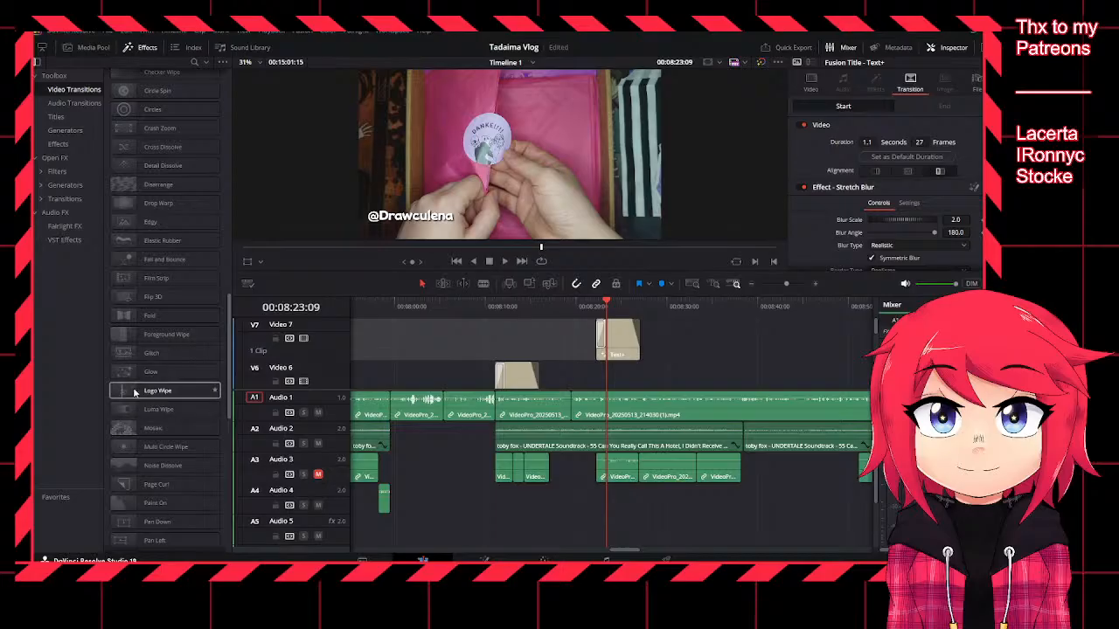
key("Up")
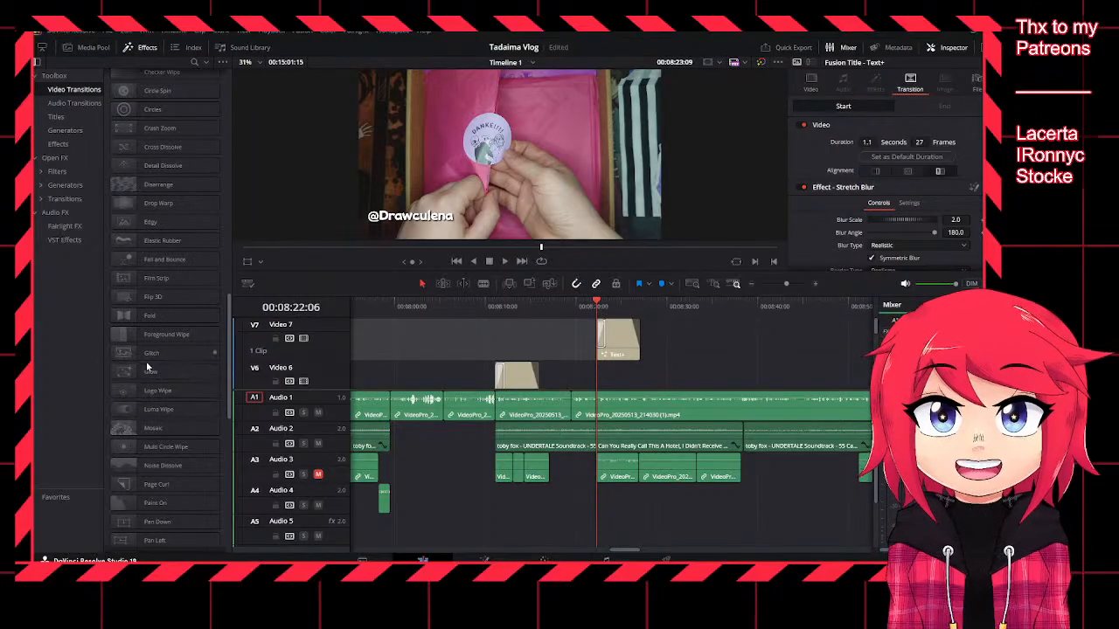
left_click_drag(154, 390, 600, 343)
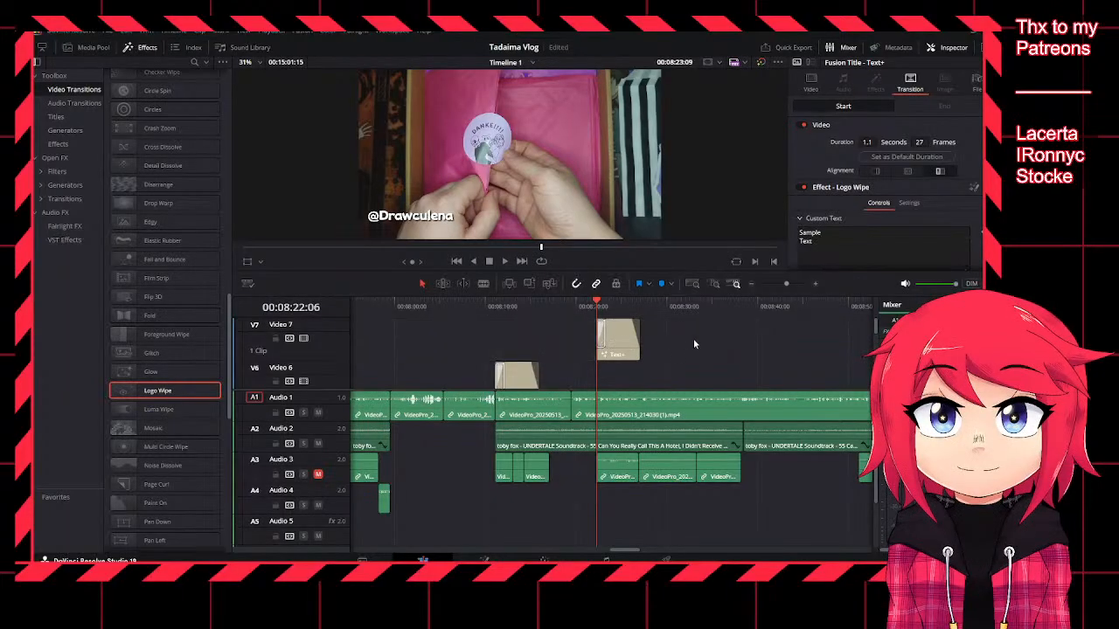
left_click(602, 305)
left_click(595, 305)
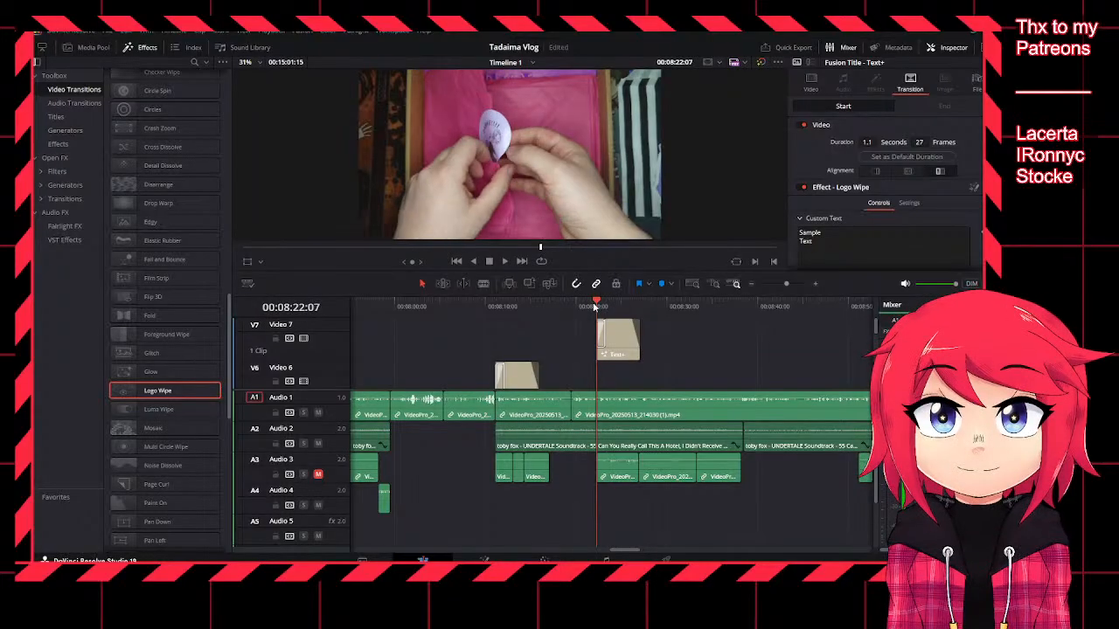
key("space")
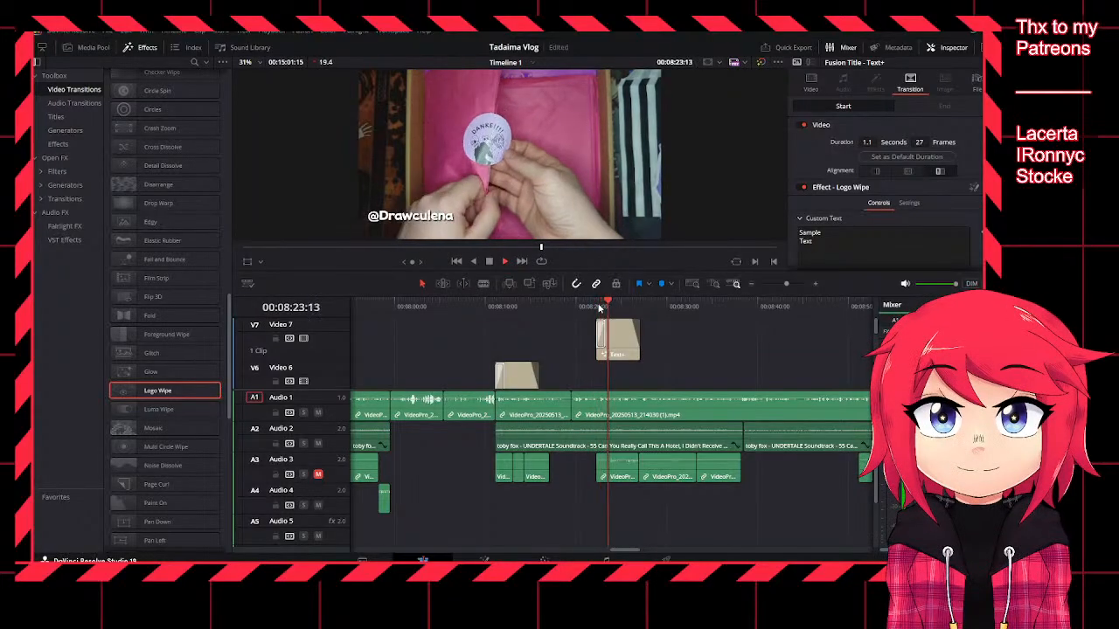
left_click(598, 307)
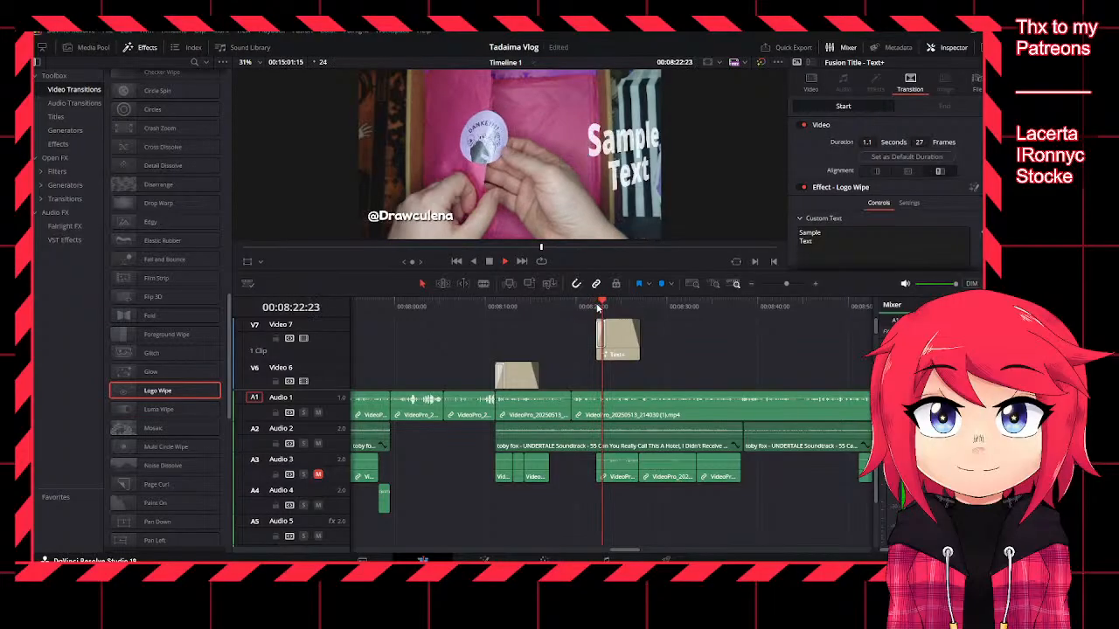
left_click(598, 307)
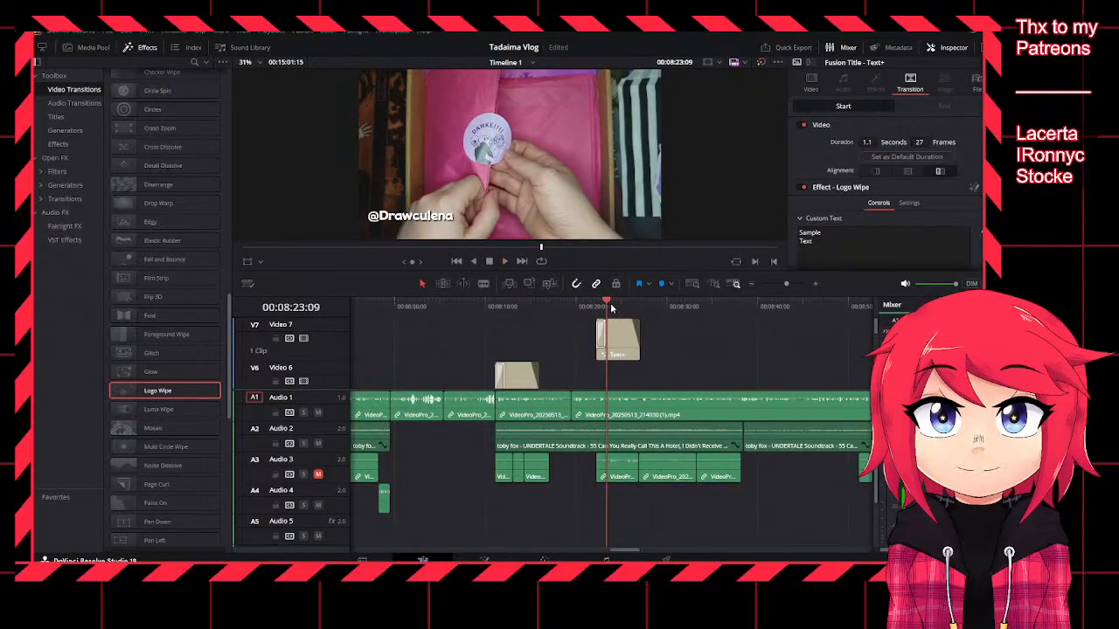
left_click_drag(607, 308, 598, 308)
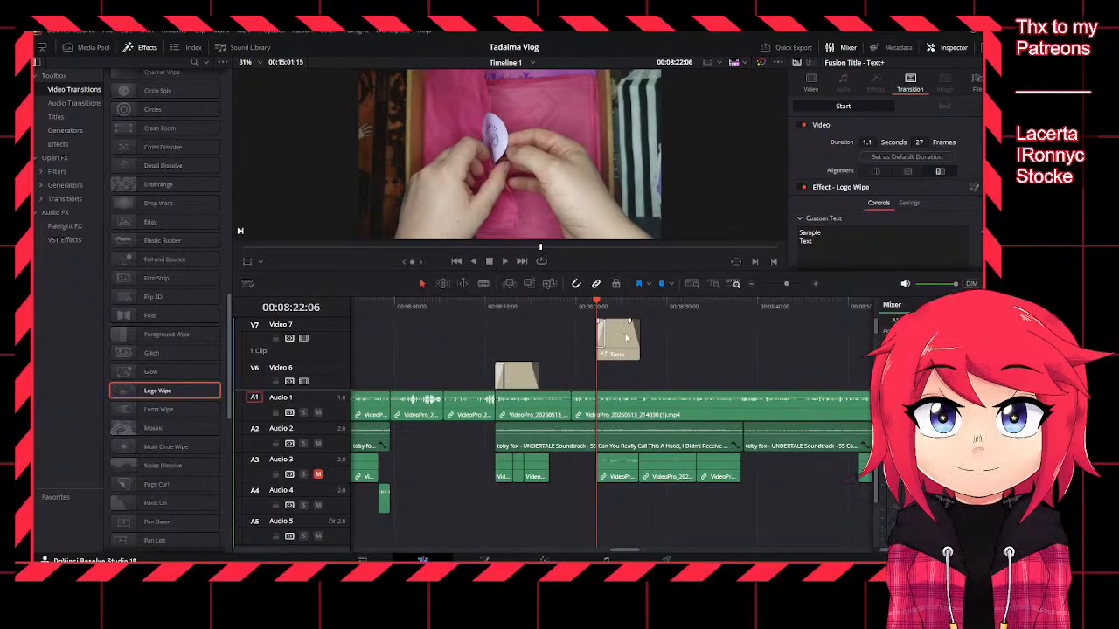
key("ctrl+z")
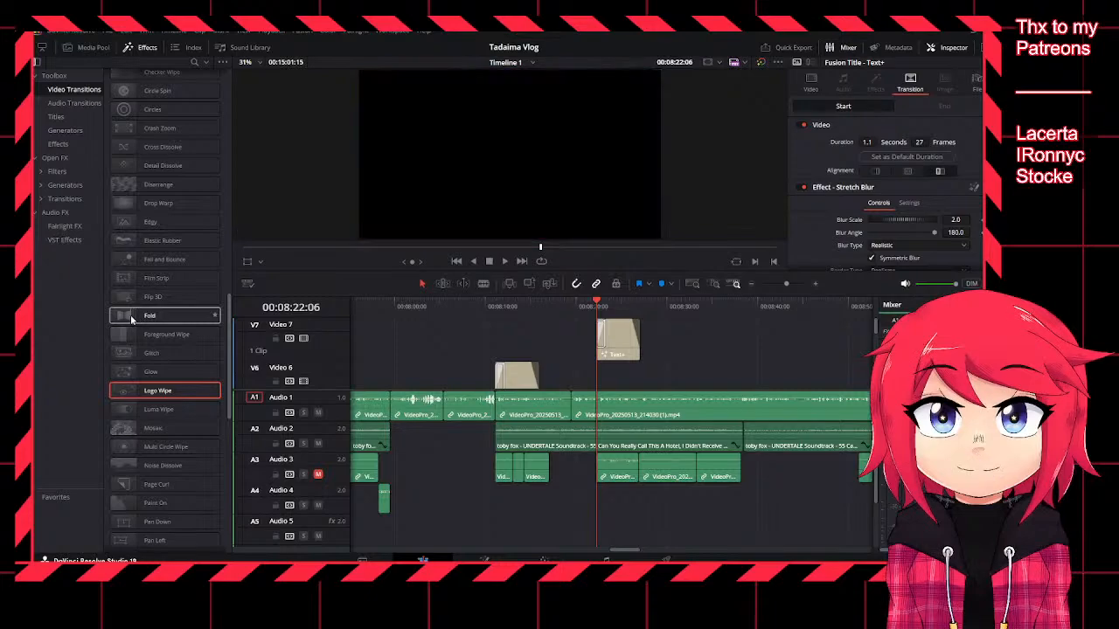
left_click(120, 318)
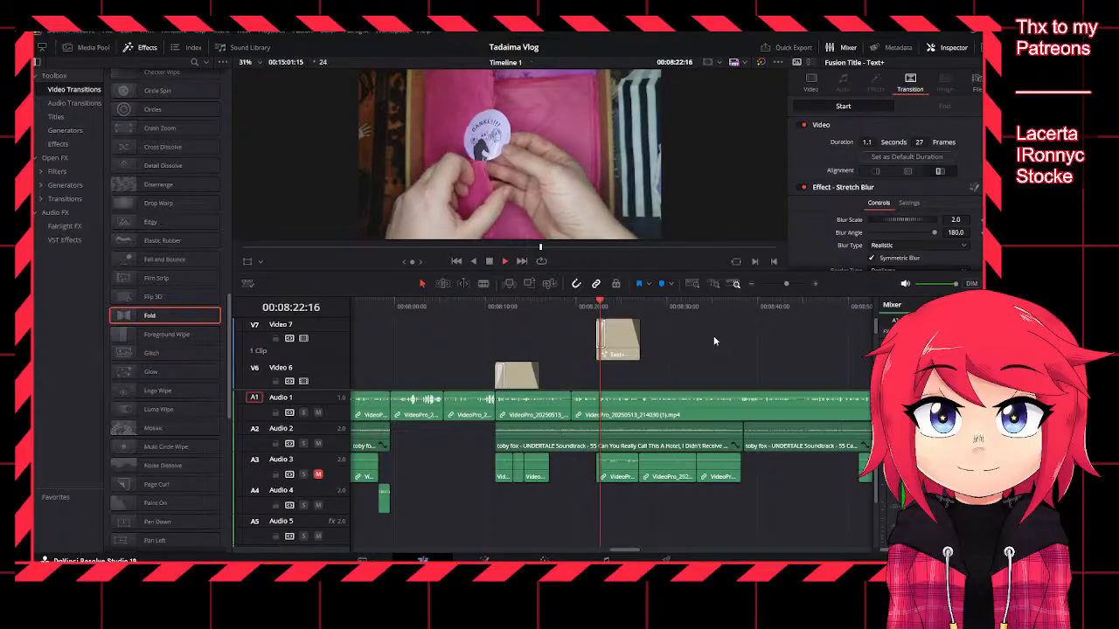
left_click(599, 311)
left_click_drag(172, 316, 600, 336)
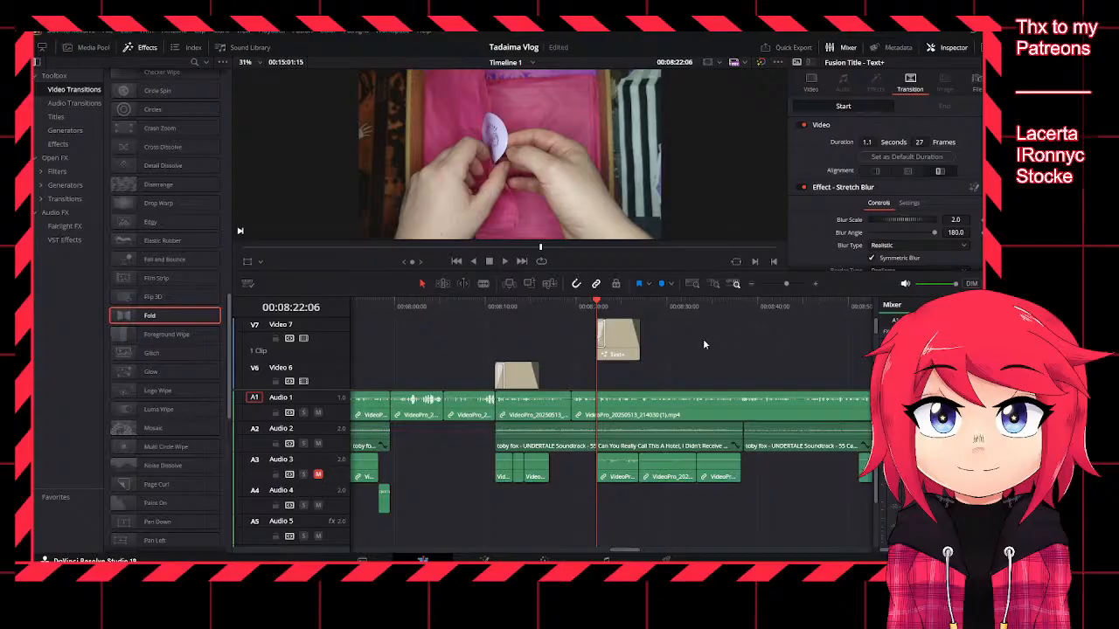
key("space")
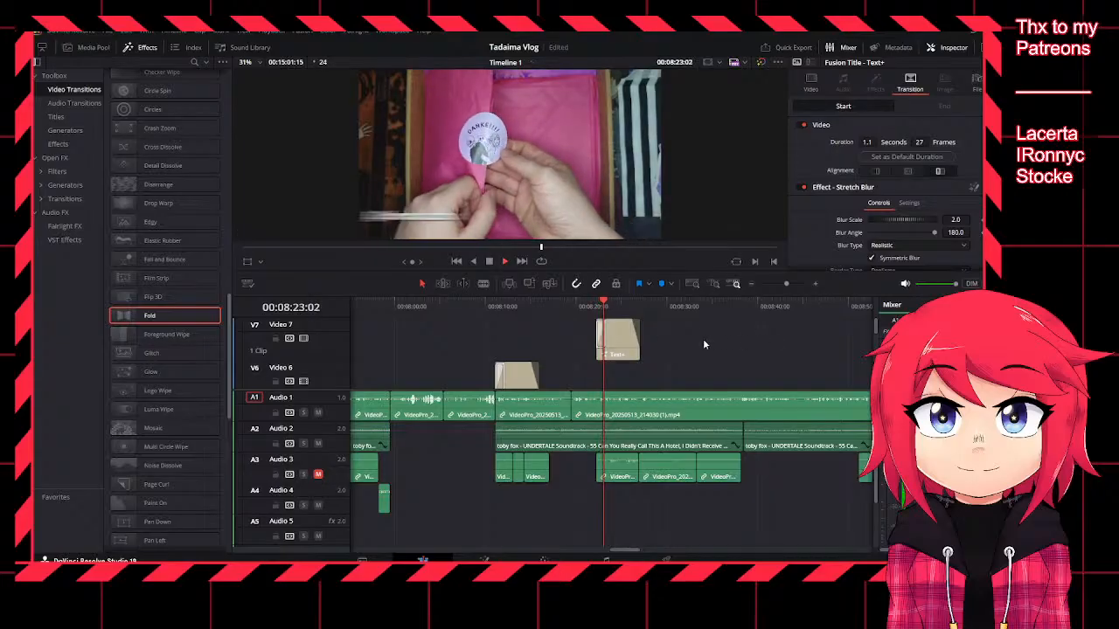
left_click(600, 332)
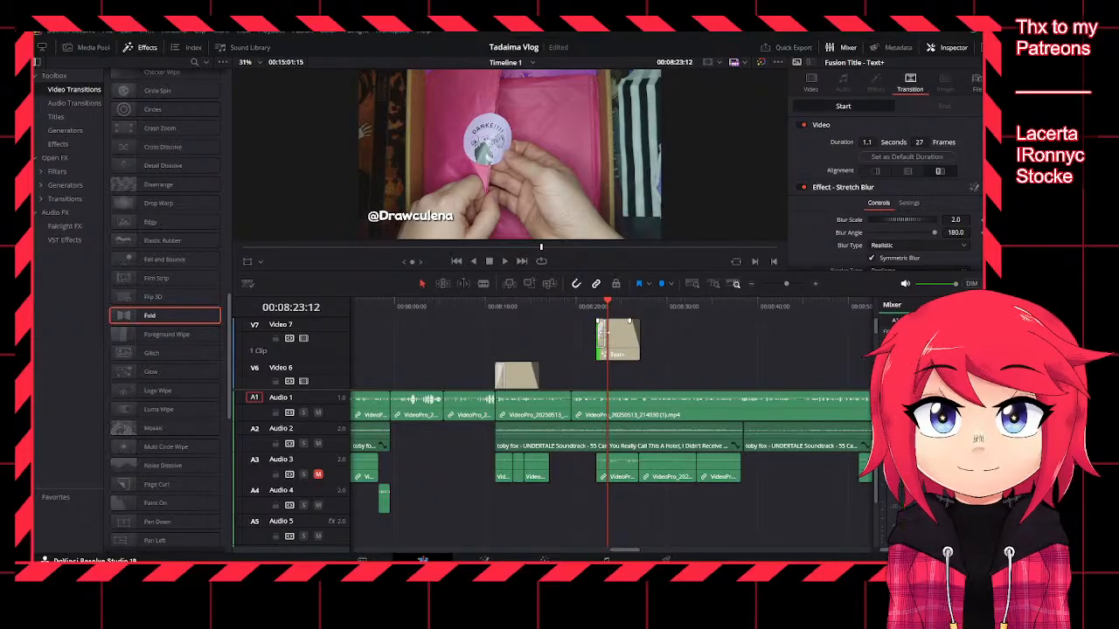
left_click(603, 337)
key("Delete")
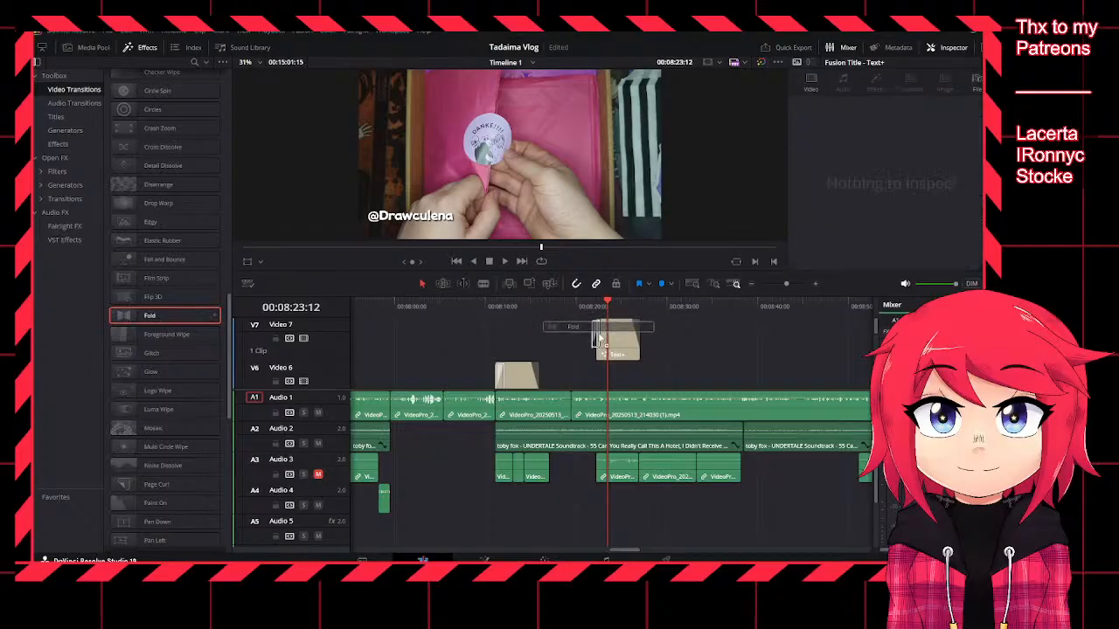
left_click(596, 337)
left_click(593, 307)
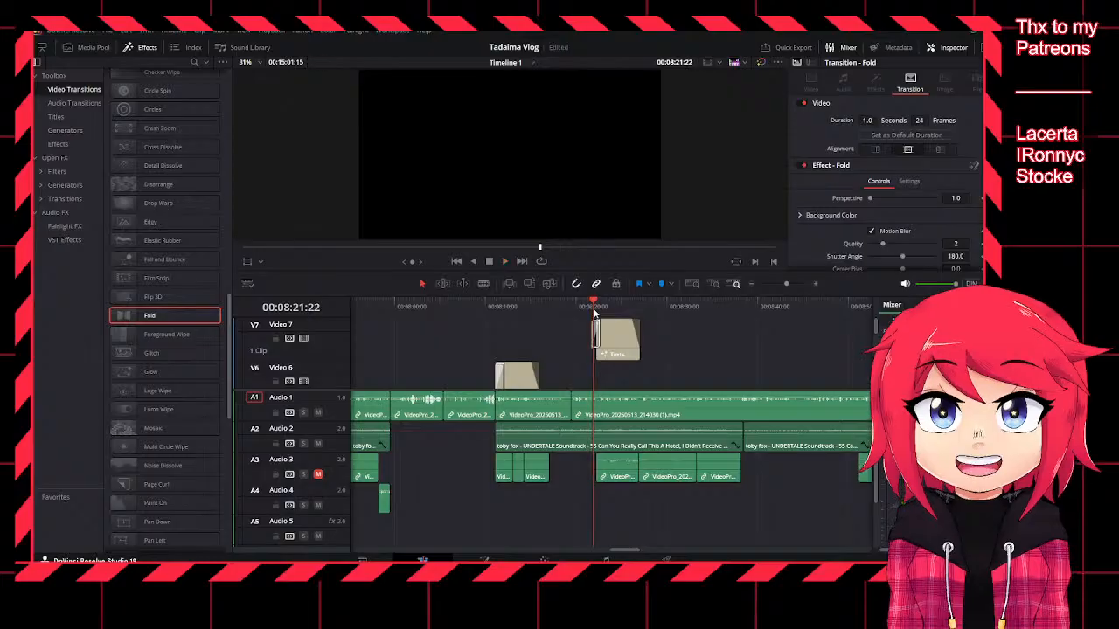
key("Right")
key("Right")
left_click(596, 308)
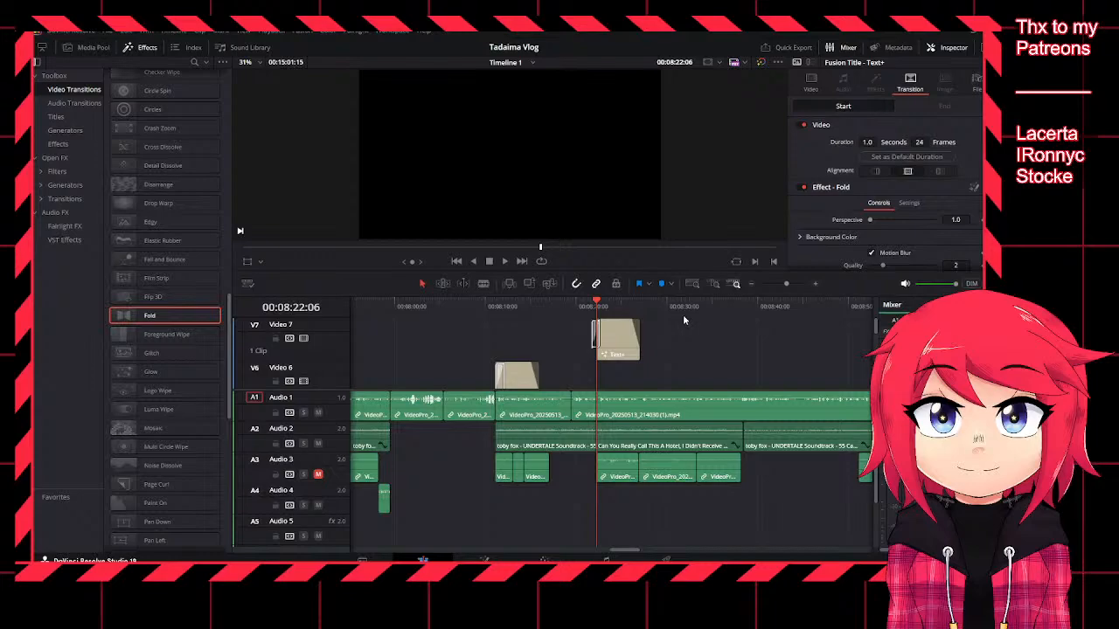
left_click(617, 308)
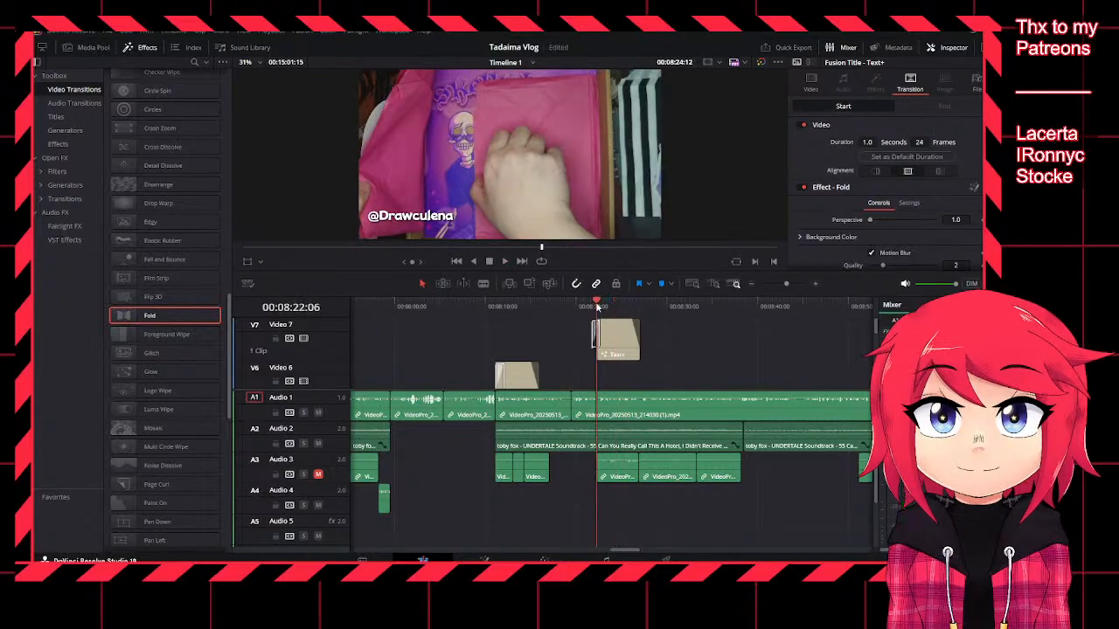
left_click(596, 308)
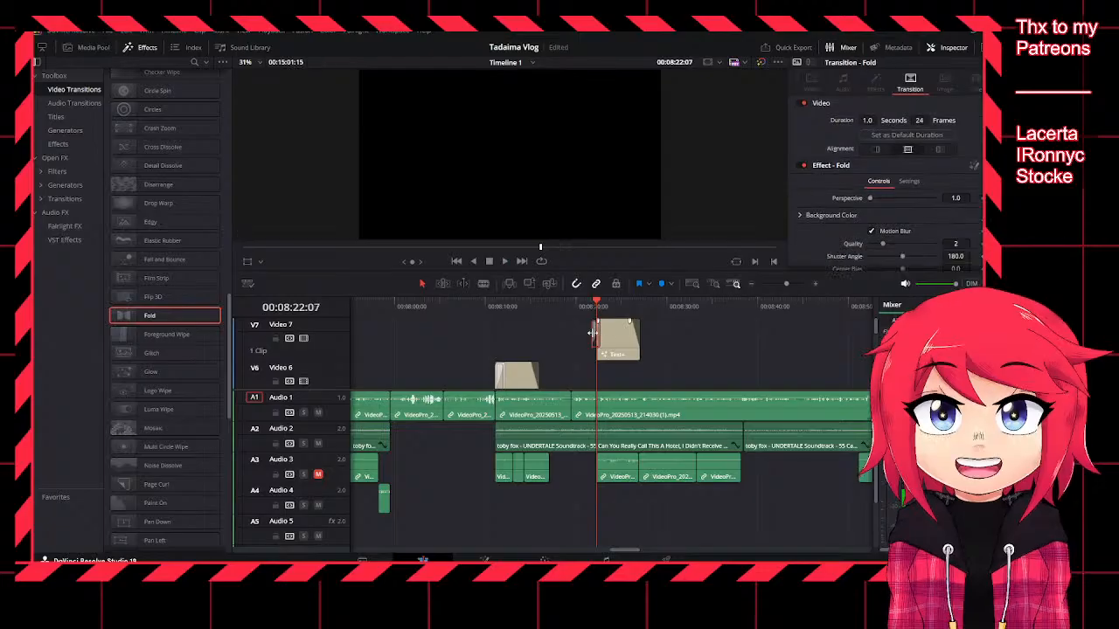
key("Delete")
scroll(115, 472, "down", 10)
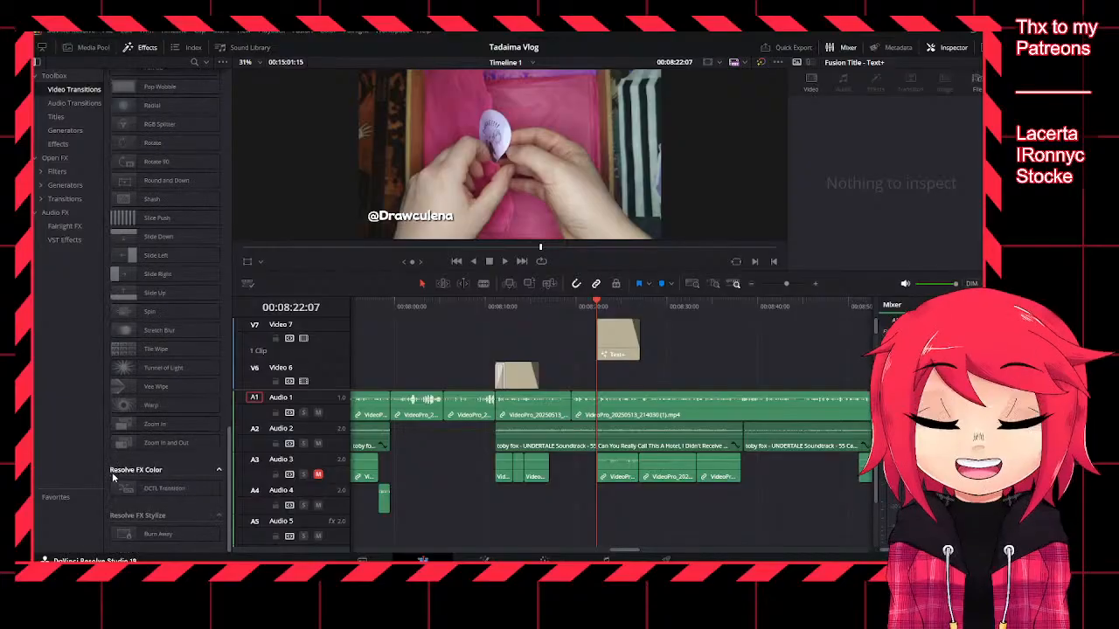
scroll(153, 465, "up", 6)
scroll(152, 465, "up", 8)
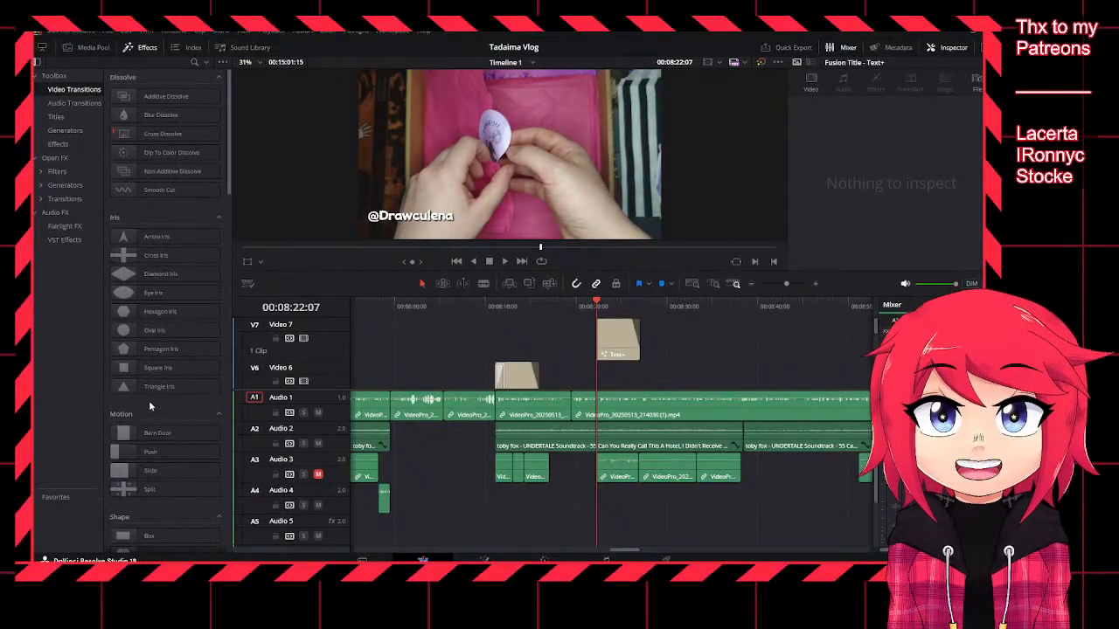
scroll(149, 400, "down", 8)
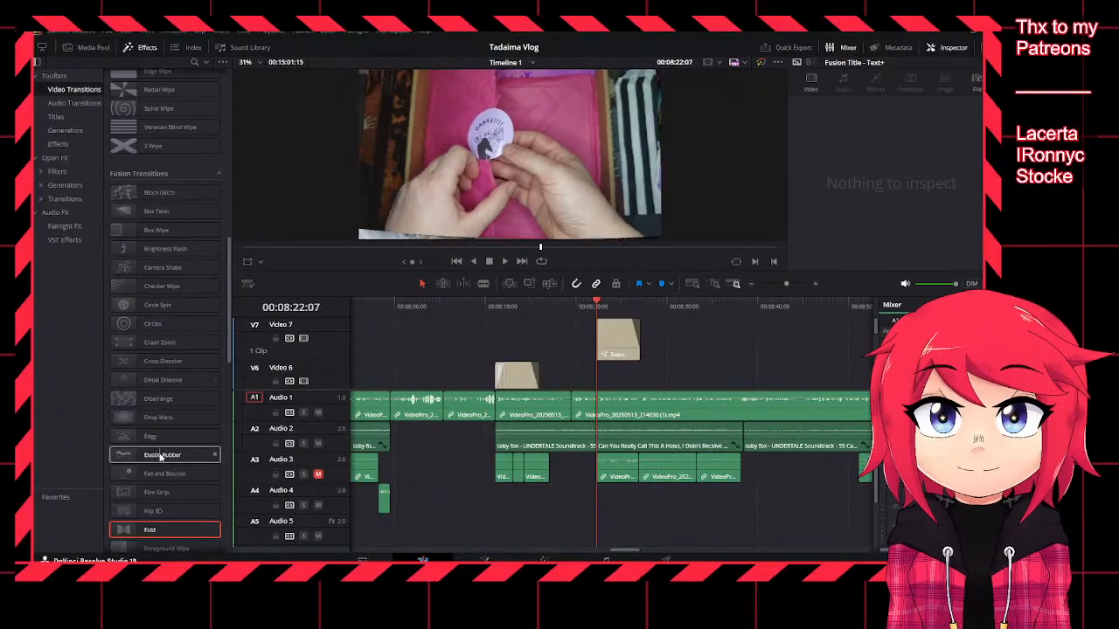
left_click(612, 340)
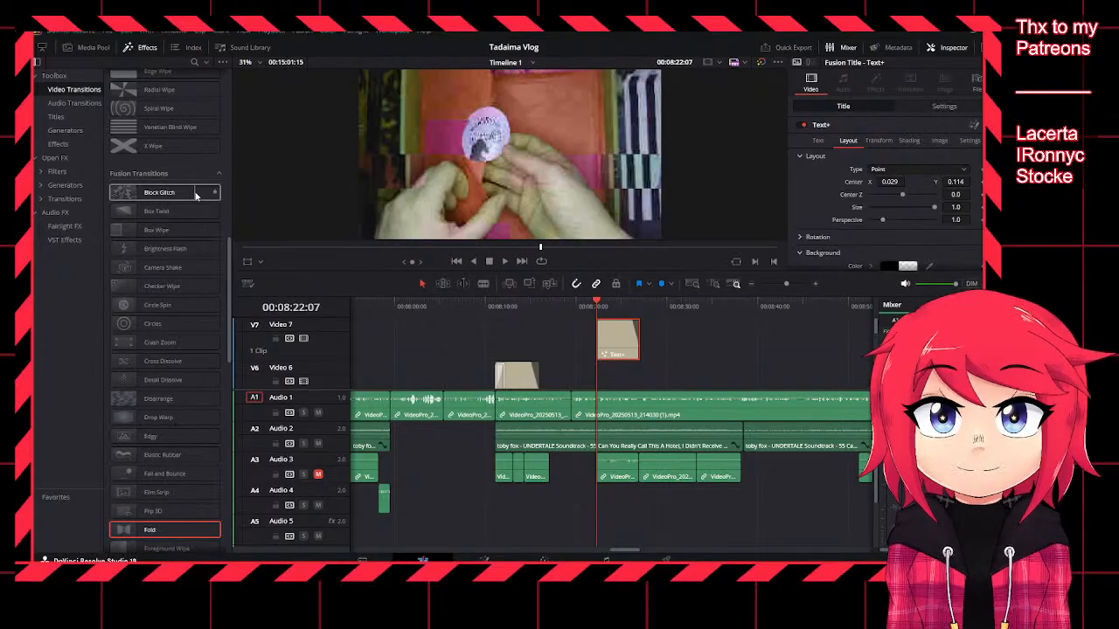
scroll(153, 402, "down", 5)
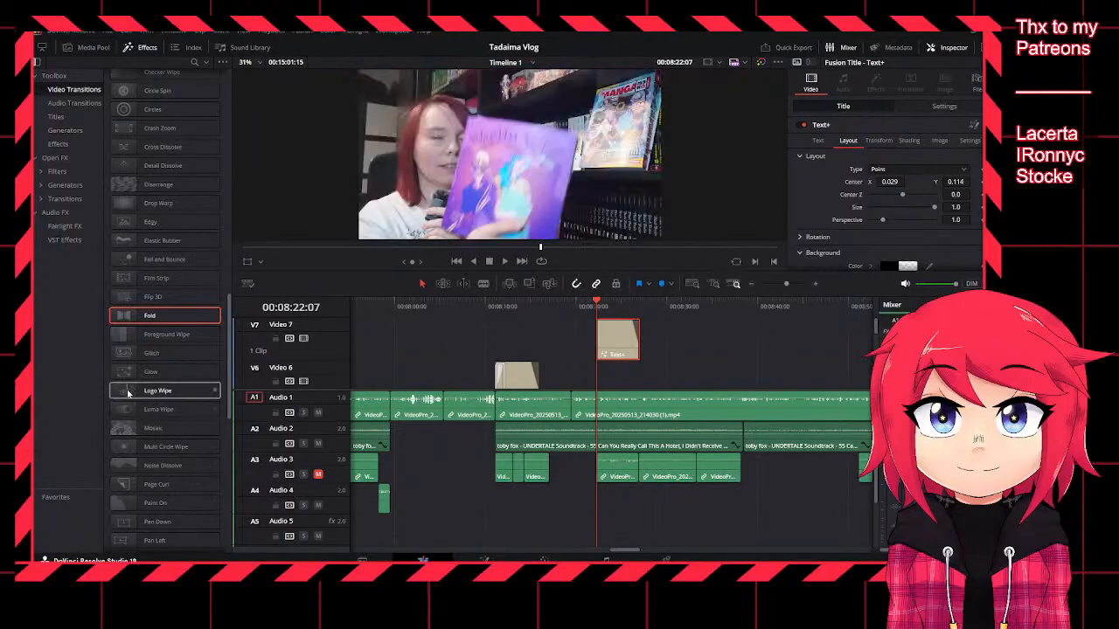
scroll(140, 402, "down", 2)
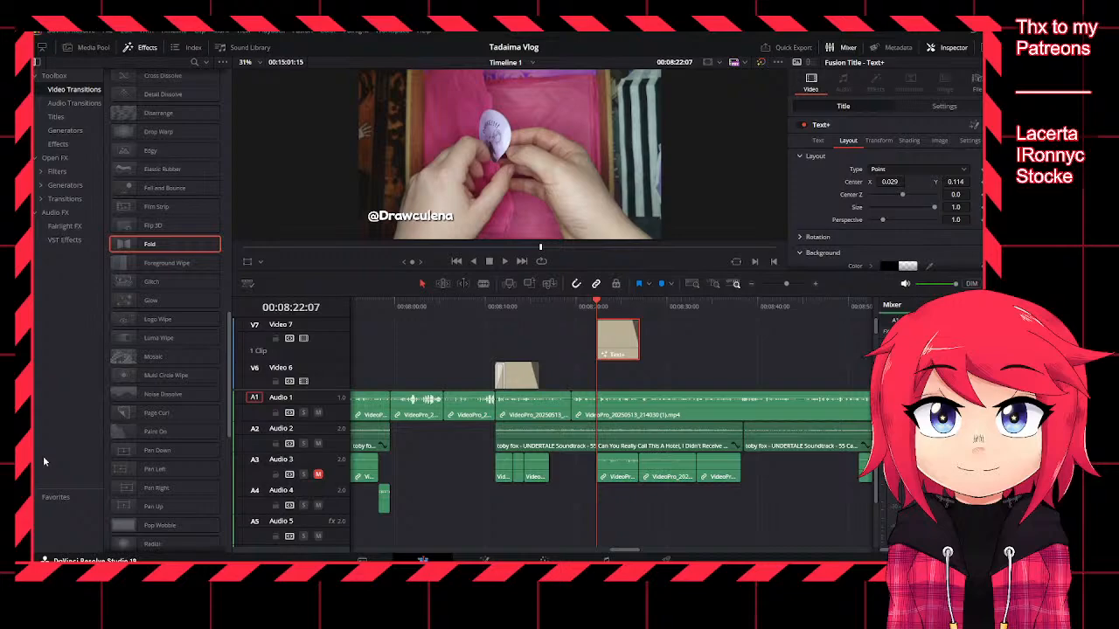
left_click_drag(151, 488, 572, 345)
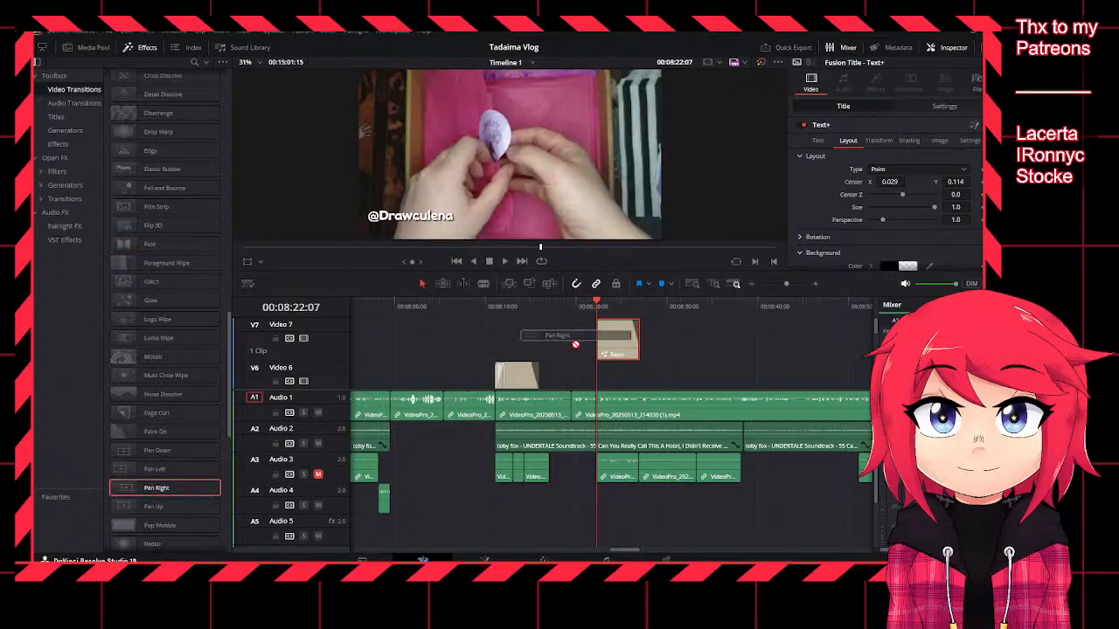
left_click(731, 335)
key("space")
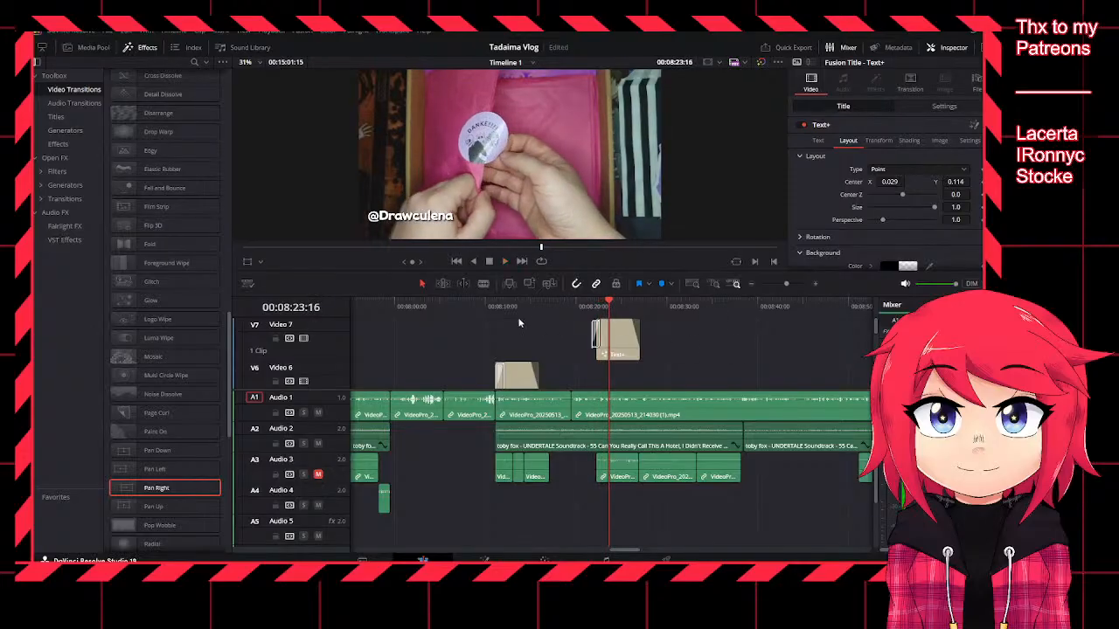
left_click(596, 307)
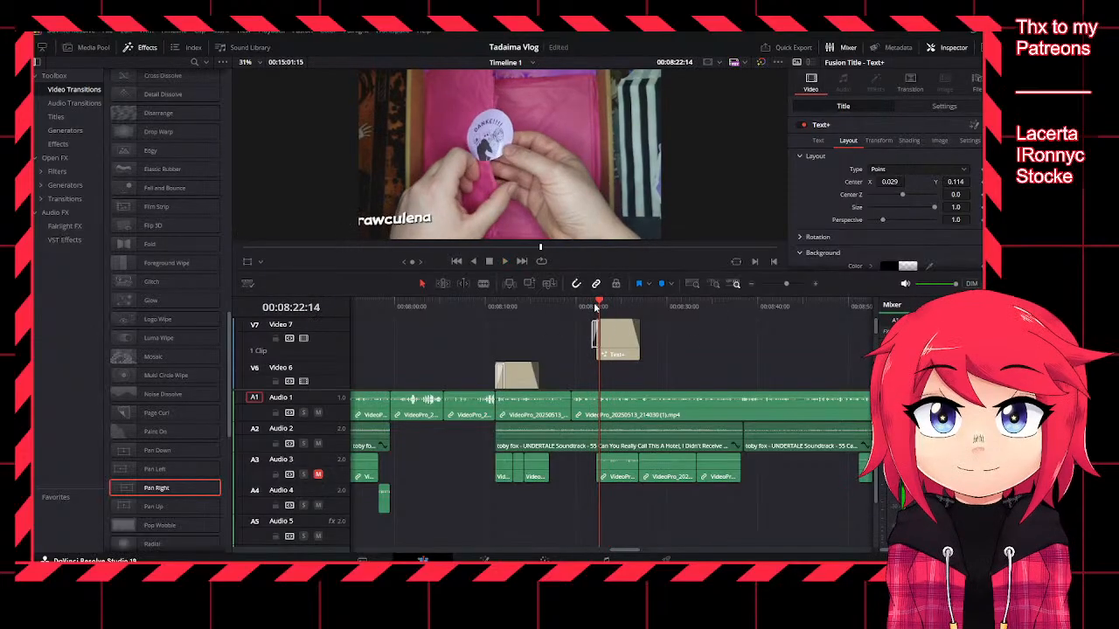
left_click(915, 87)
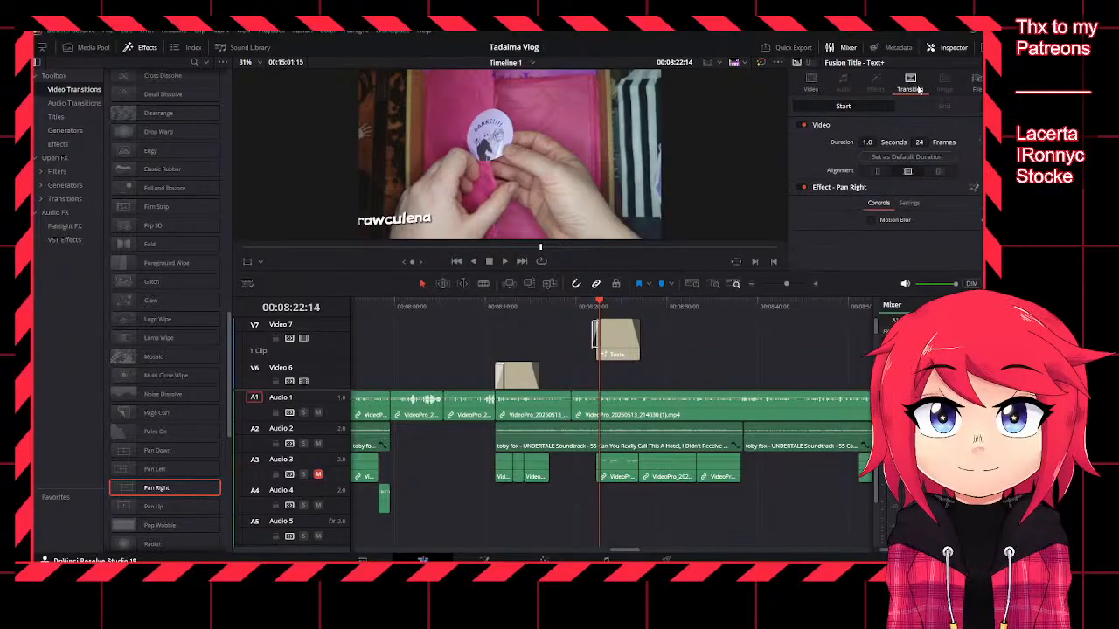
key("space")
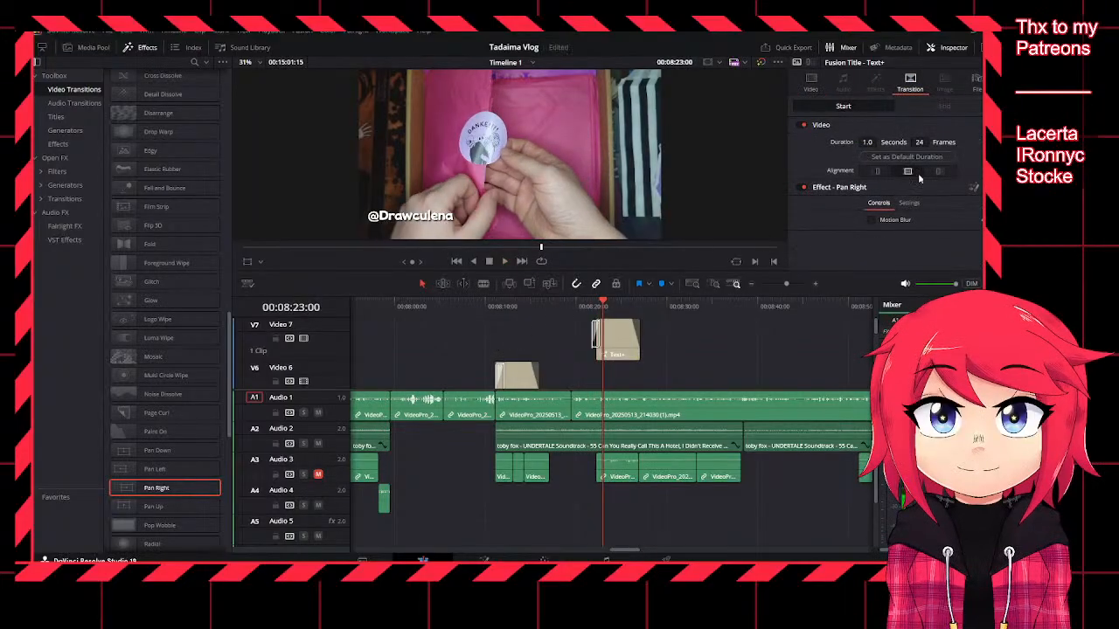
left_click(909, 202)
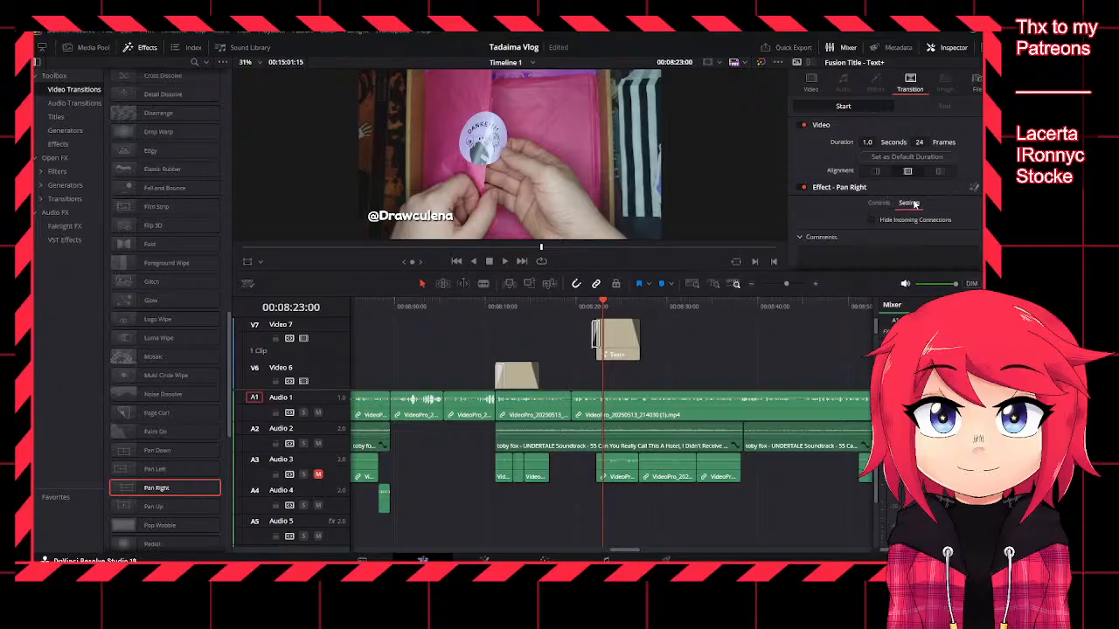
left_click(878, 202)
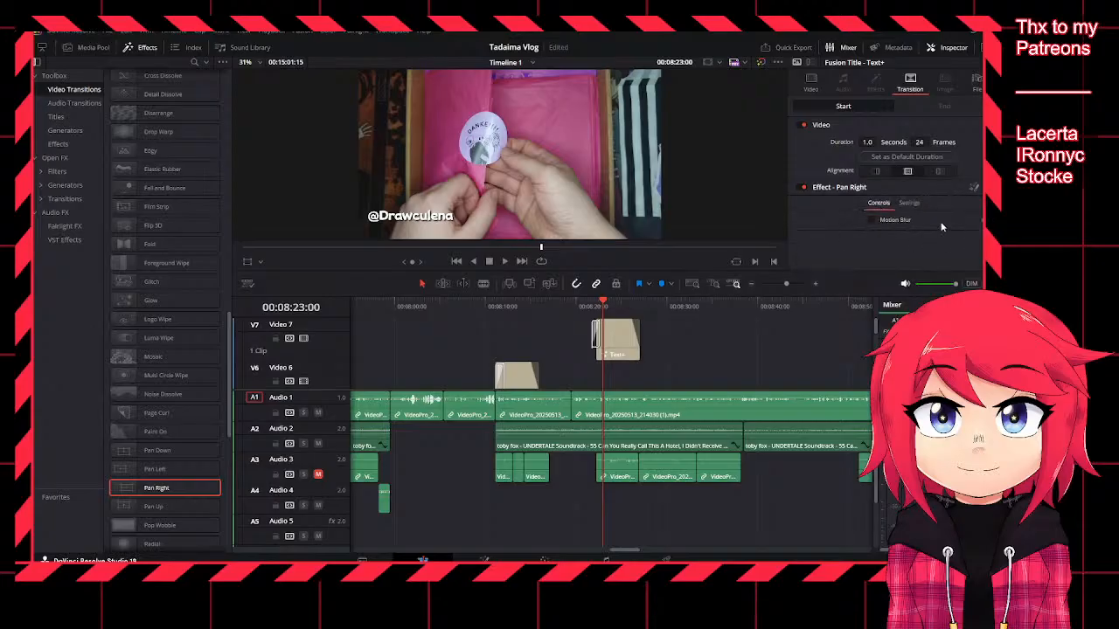
Step: Select the Pan Right transition on the Video 7 title and preview it frame by frame and in playback
left_click(596, 308)
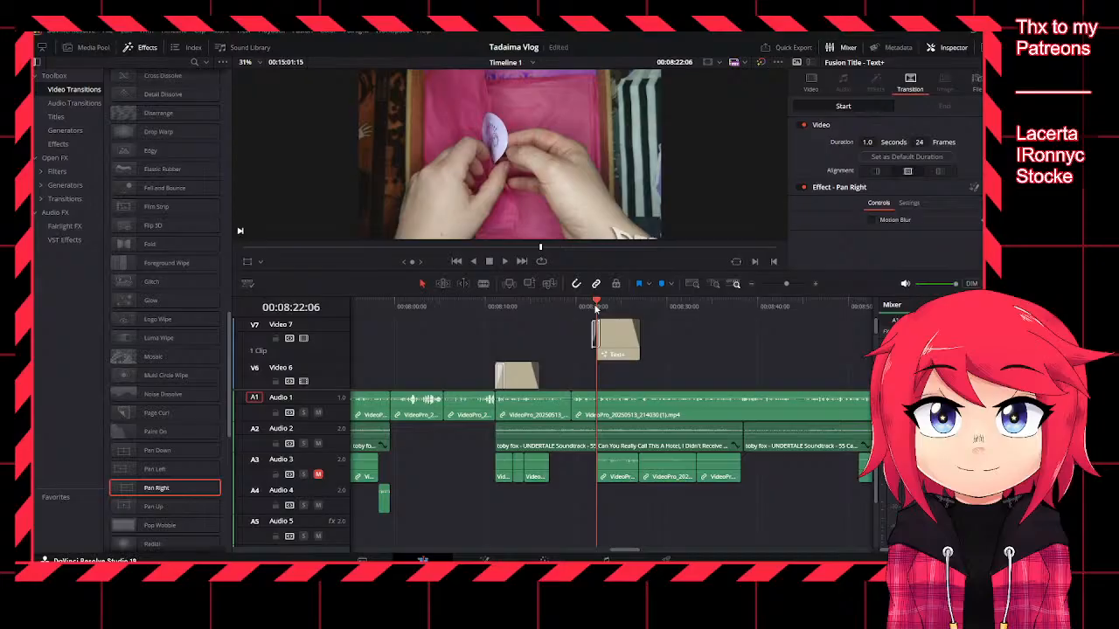
left_click_drag(598, 308, 596, 306)
scroll(622, 332, "up", 3)
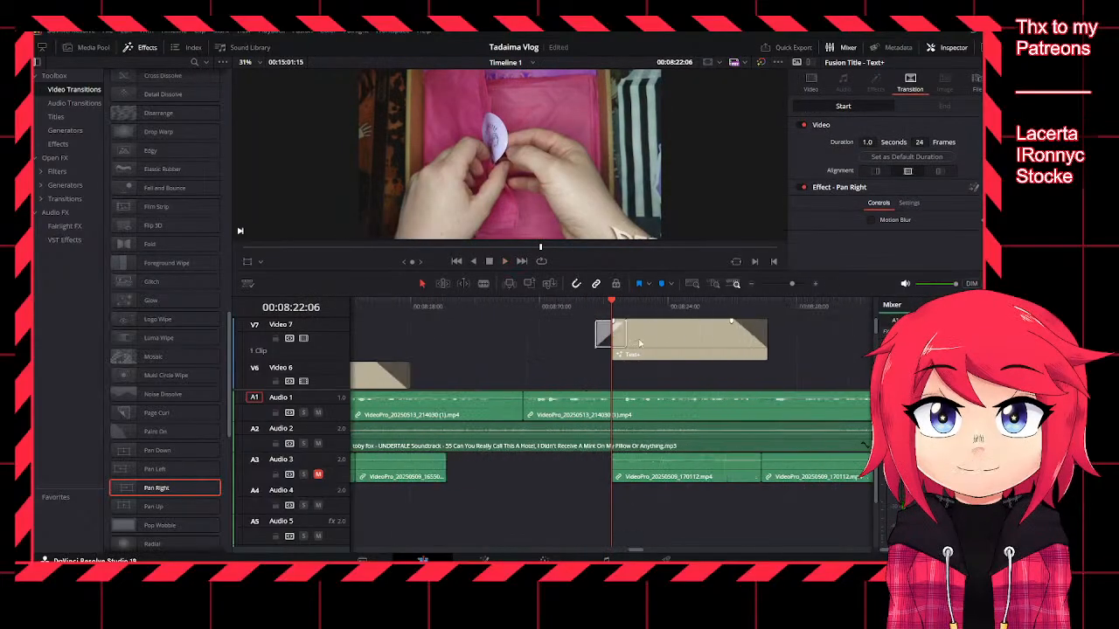
left_click(617, 332)
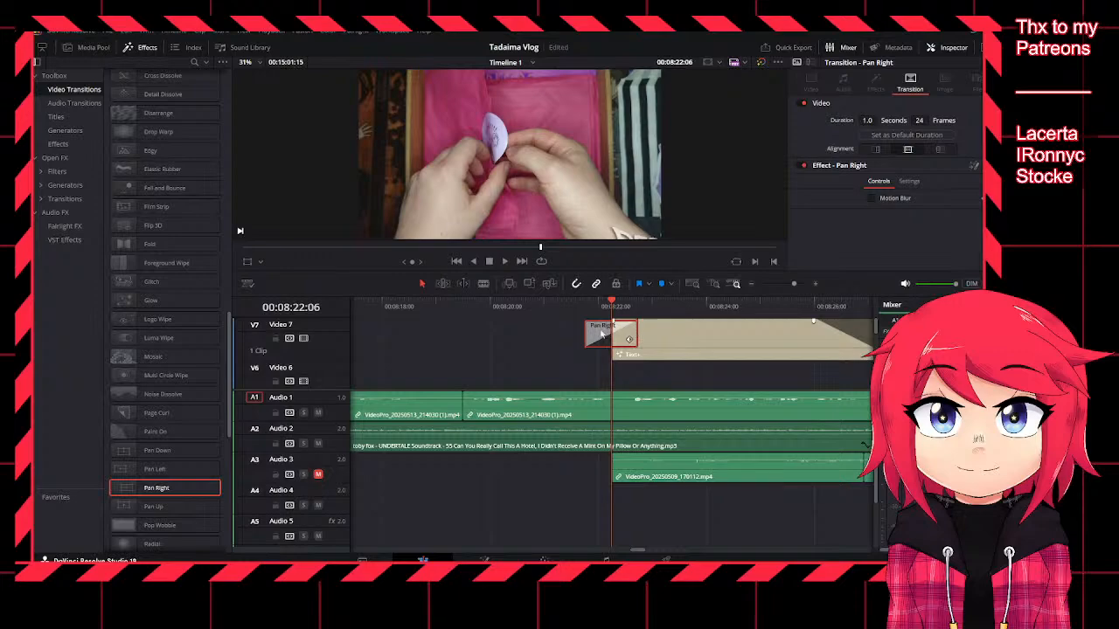
left_click(585, 305)
key("space")
key("space")
left_click(585, 305)
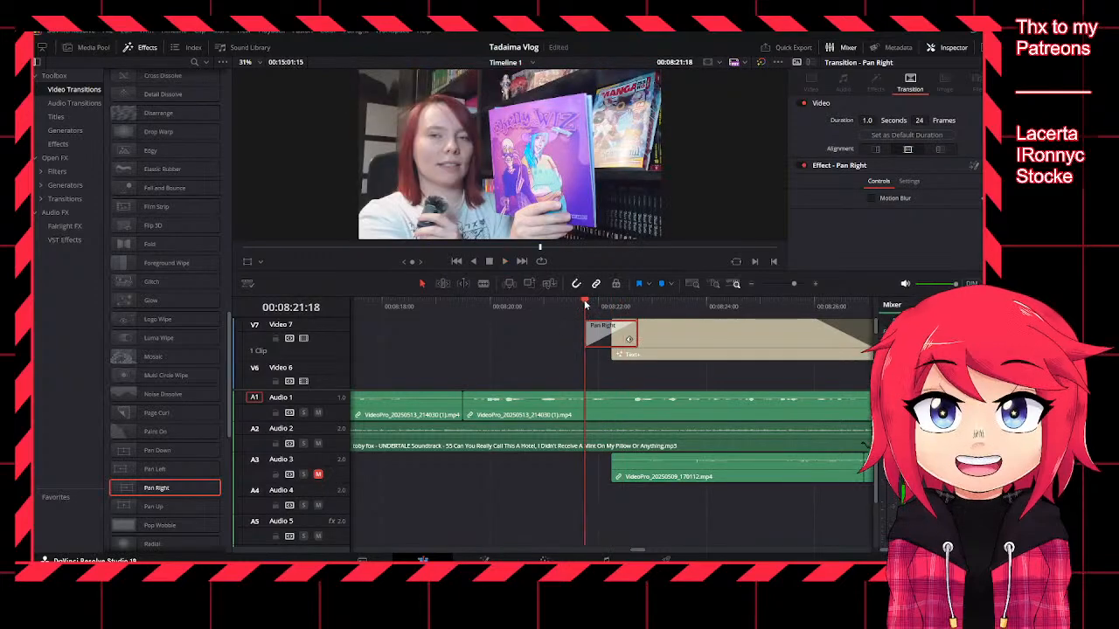
left_click(601, 307)
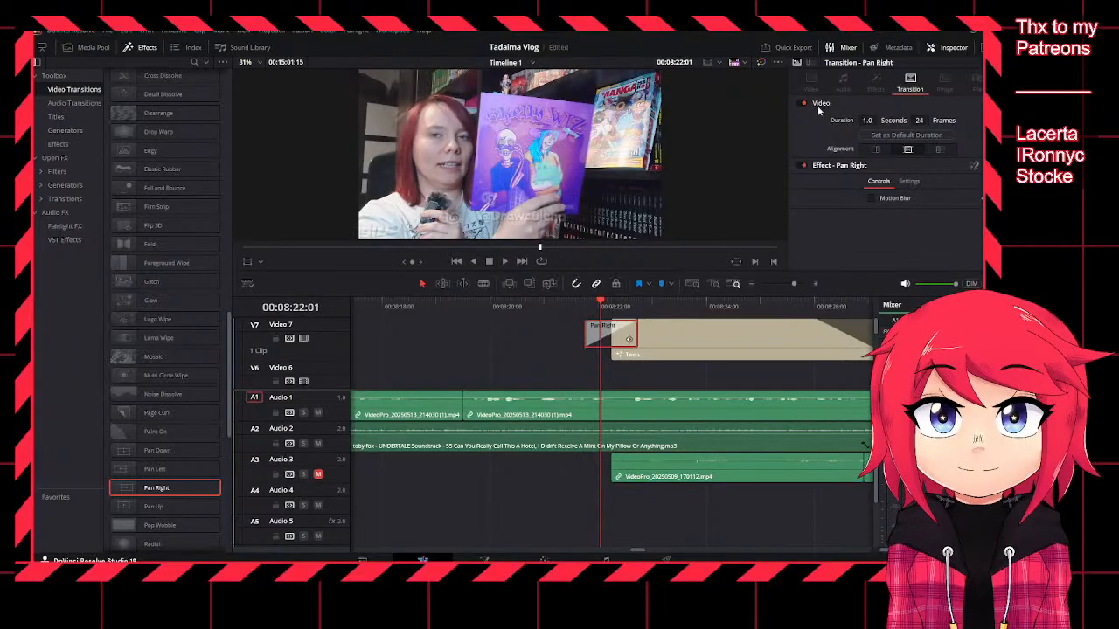
left_click(939, 149)
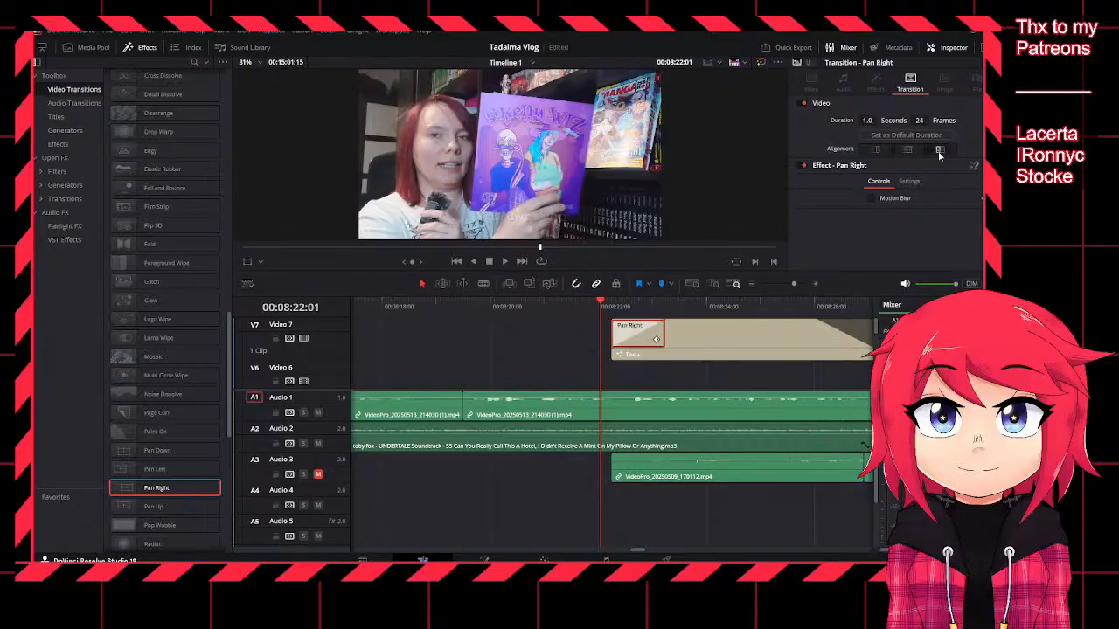
key("space")
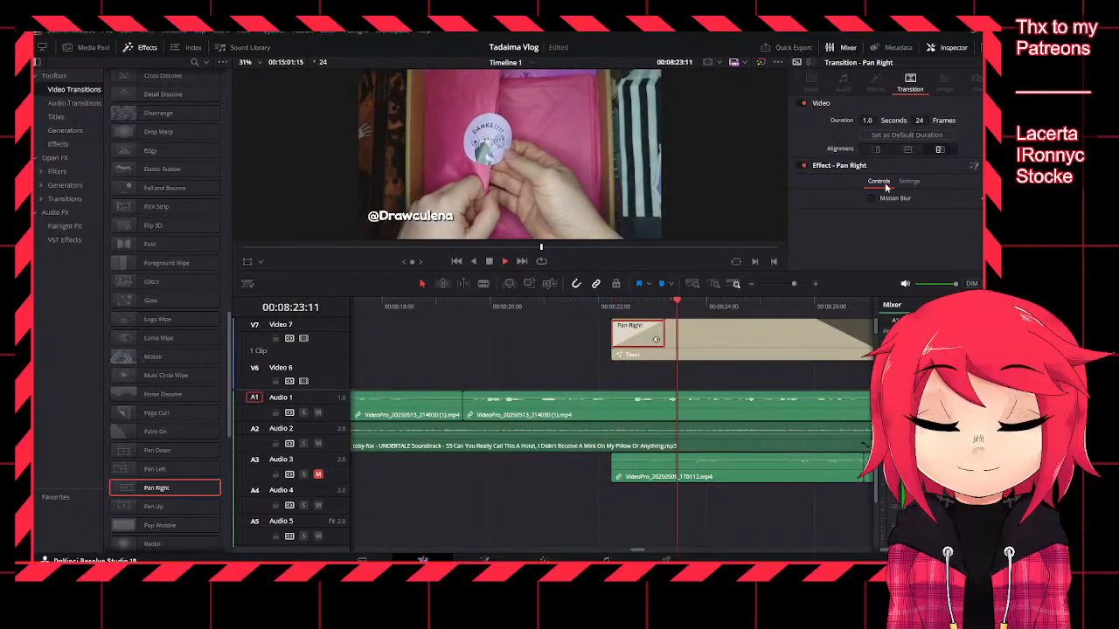
left_click(626, 303)
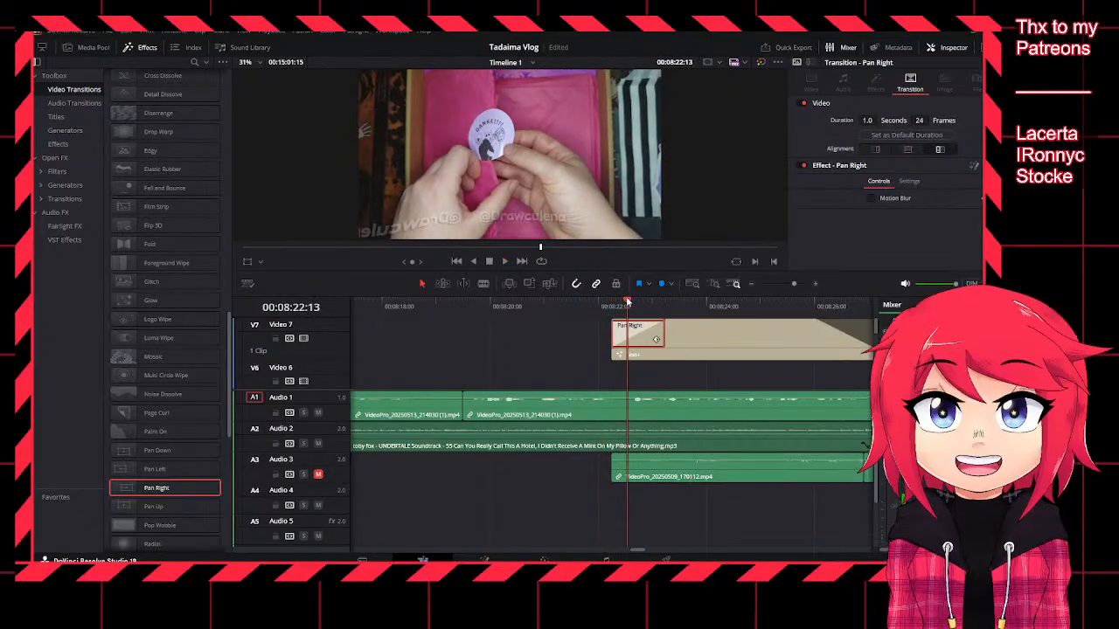
left_click(714, 343)
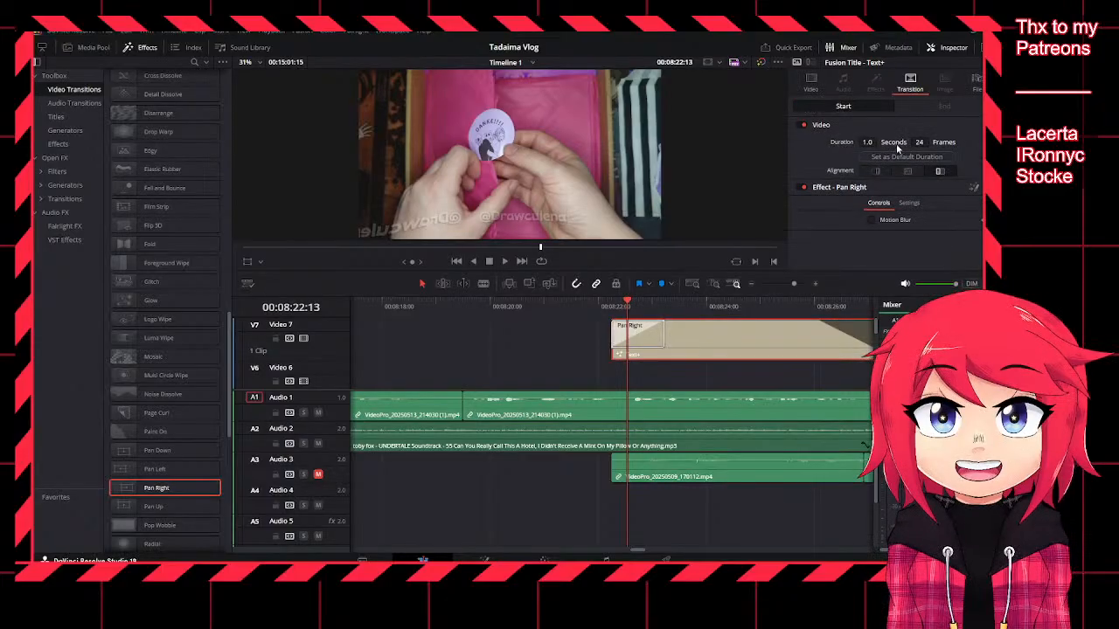
left_click(813, 88)
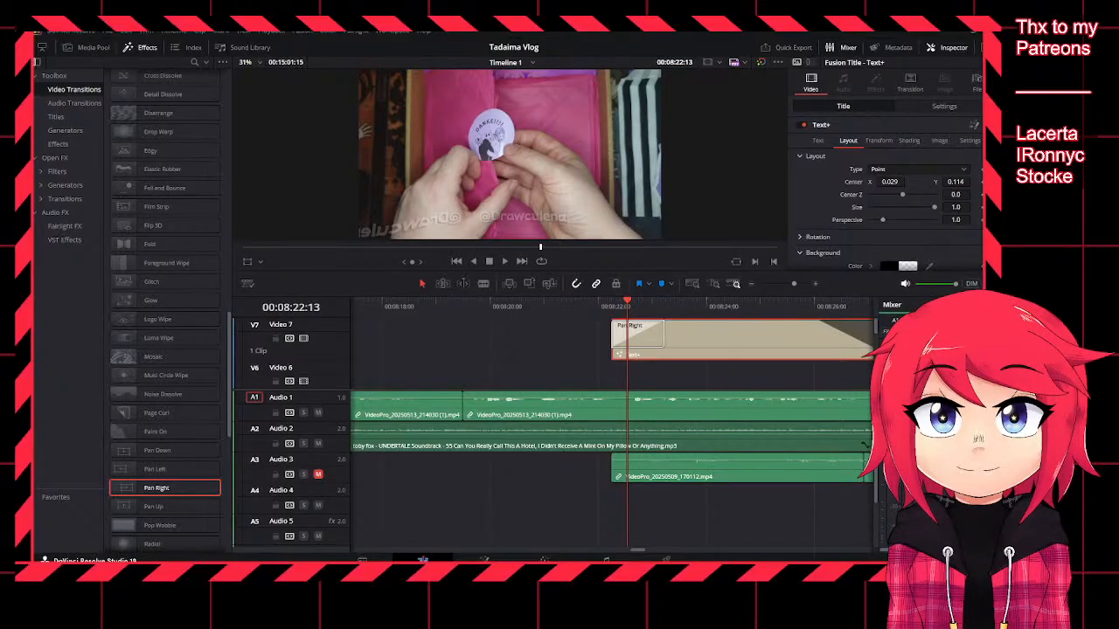
Step: Undo the recent text and transition edits on the Video 7 title and delete the title
key("ctrl+z")
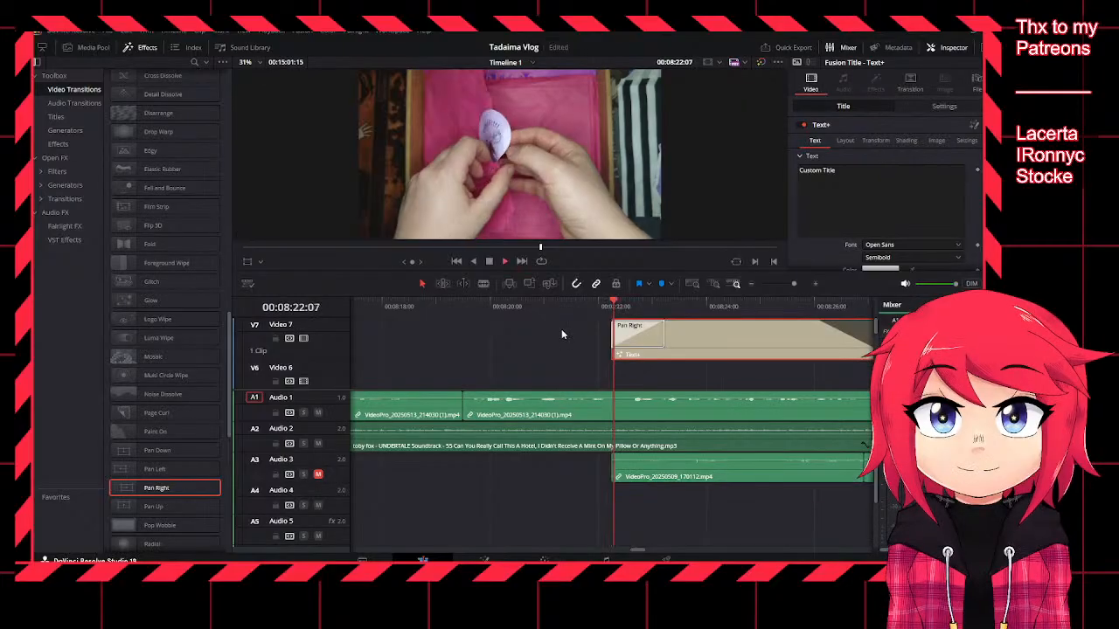
key("space")
key("space")
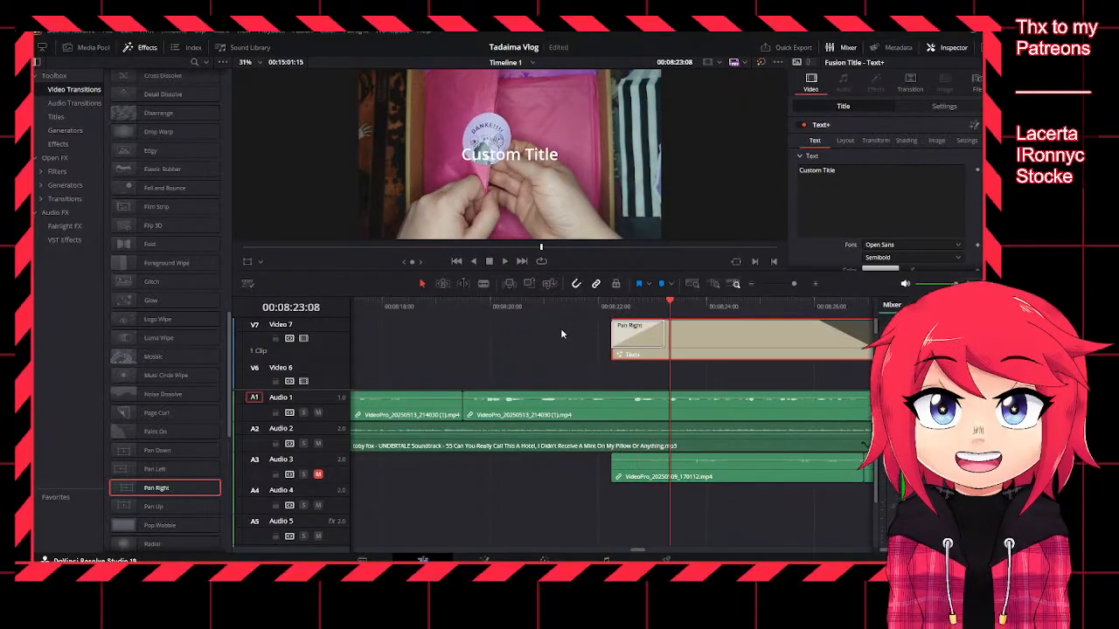
key("ctrl+z")
left_click_drag(599, 312, 628, 311)
key("ctrl+z")
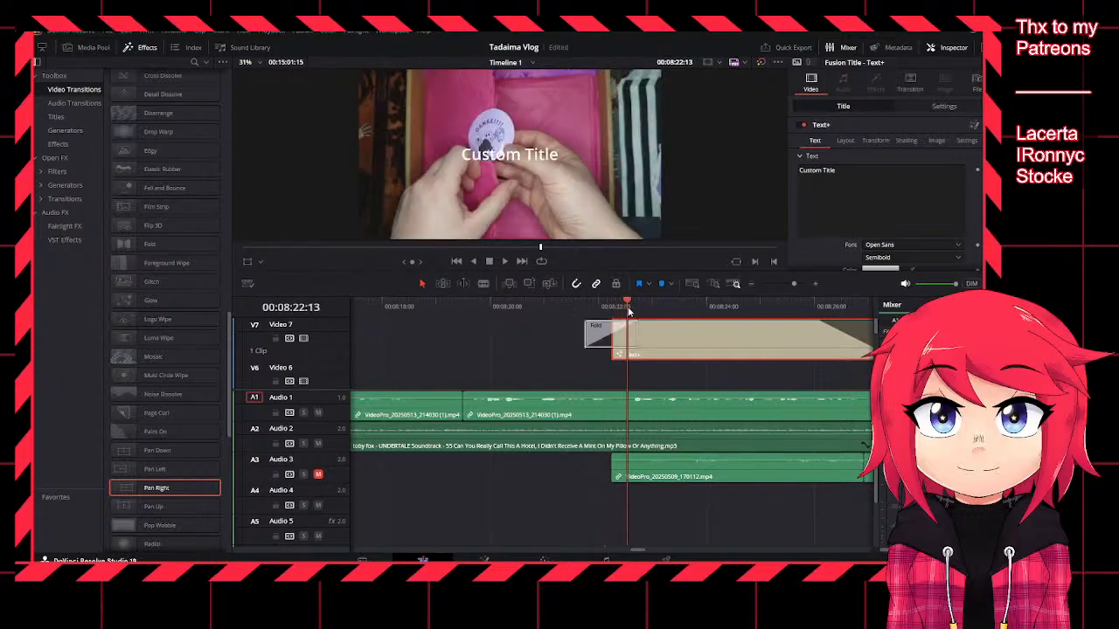
key("ctrl+z")
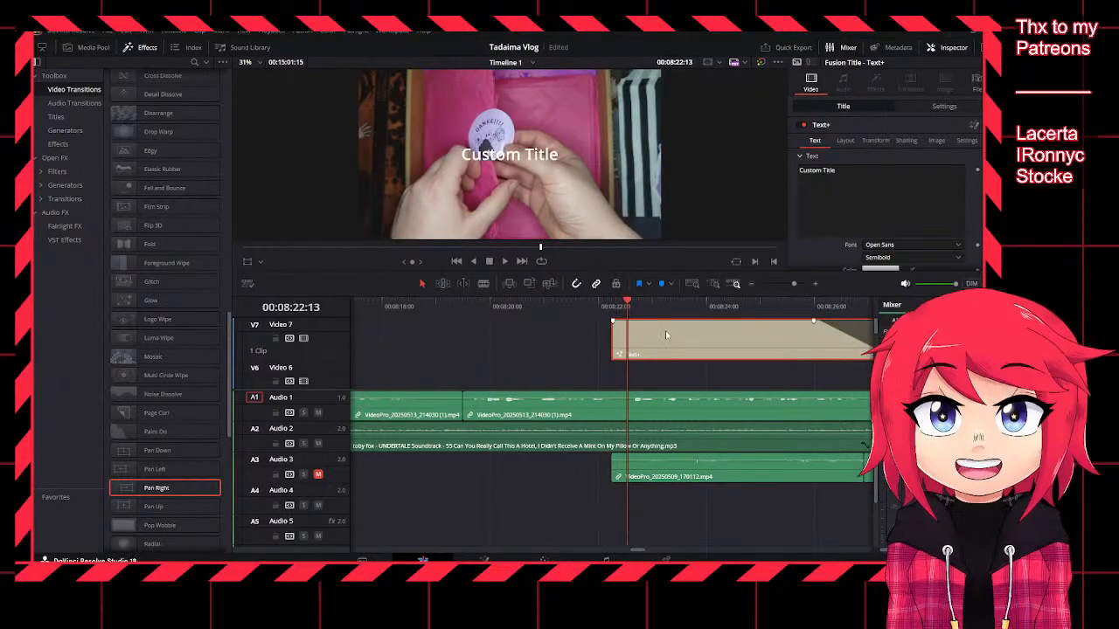
key("Delete")
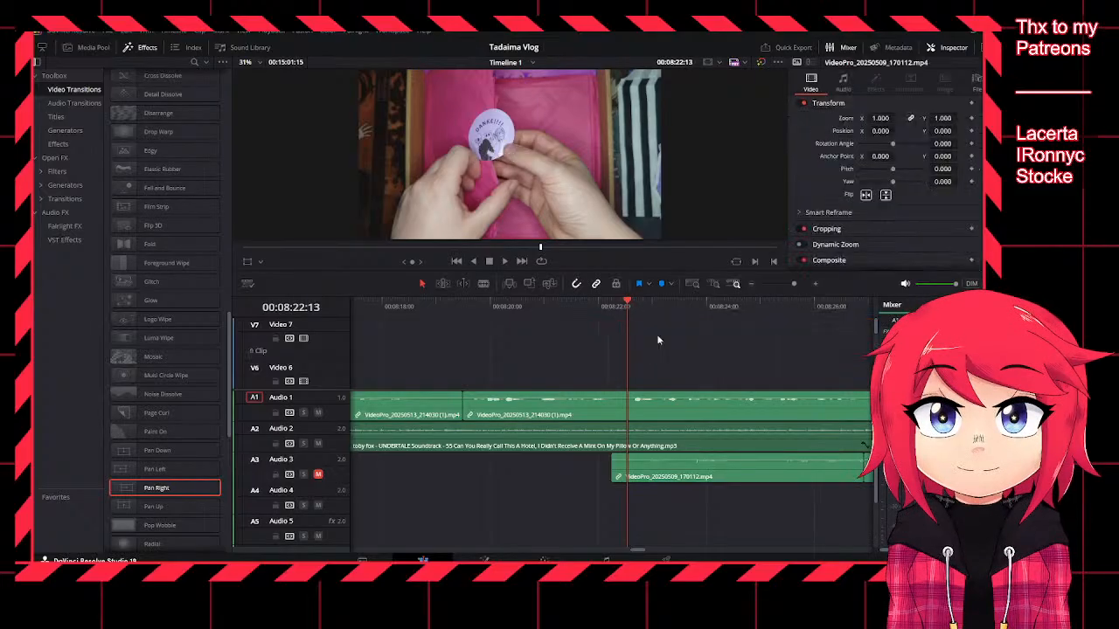
Step: Duplicate the existing Text+ title on Video 6 to 00:08:20:01 on the same track
scroll(612, 356, "down", 3)
left_click(464, 311)
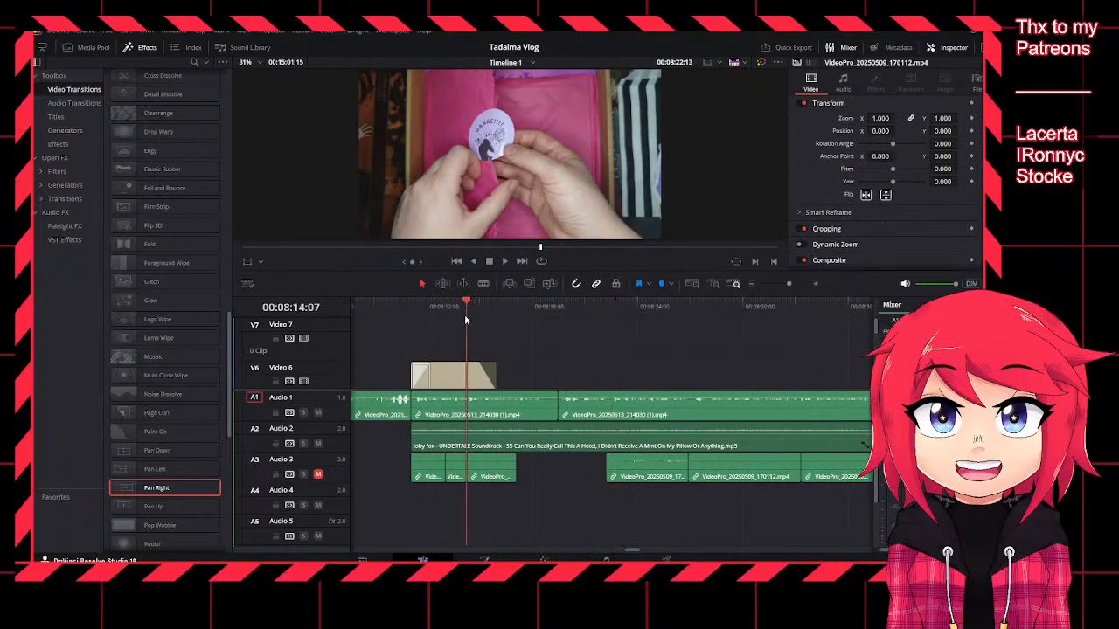
left_click(448, 368)
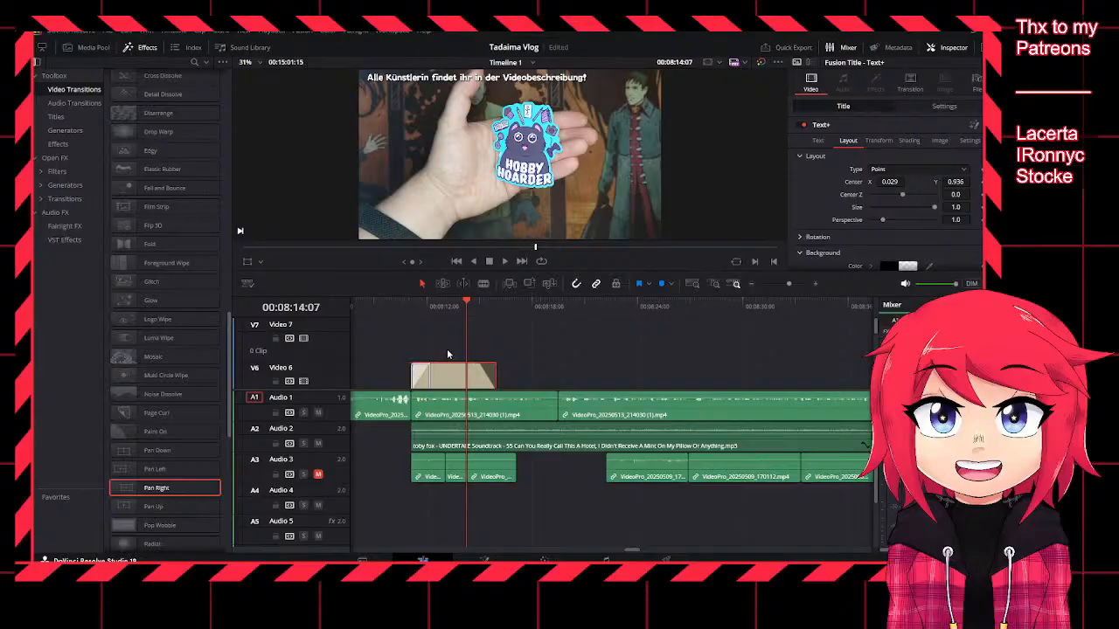
left_click_drag(547, 306, 568, 307)
left_click(581, 367)
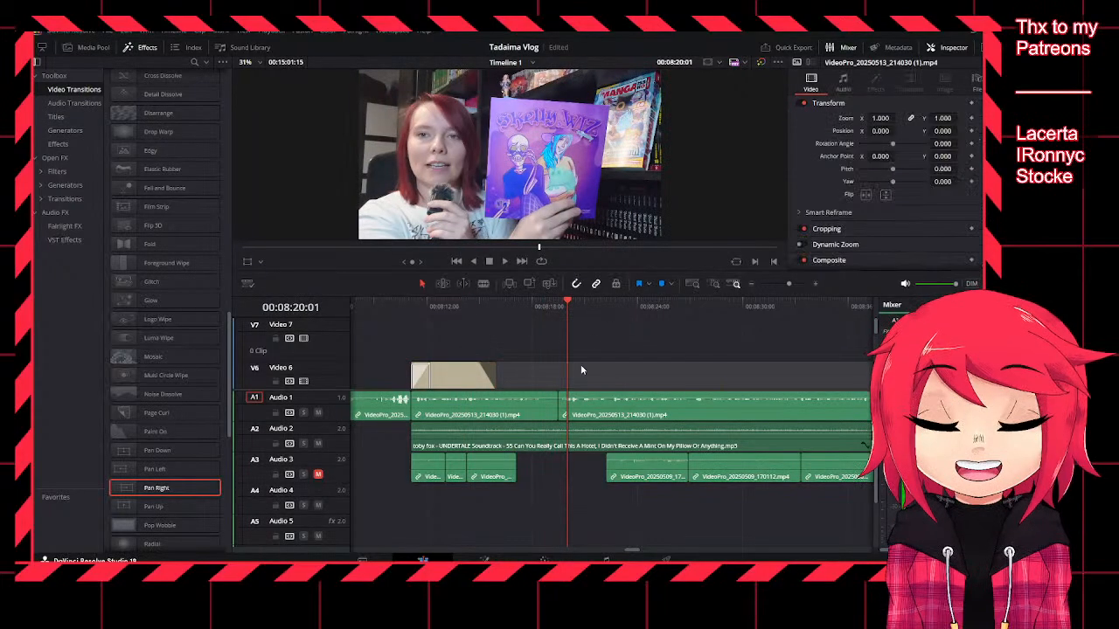
key("ctrl+v")
left_click(606, 308)
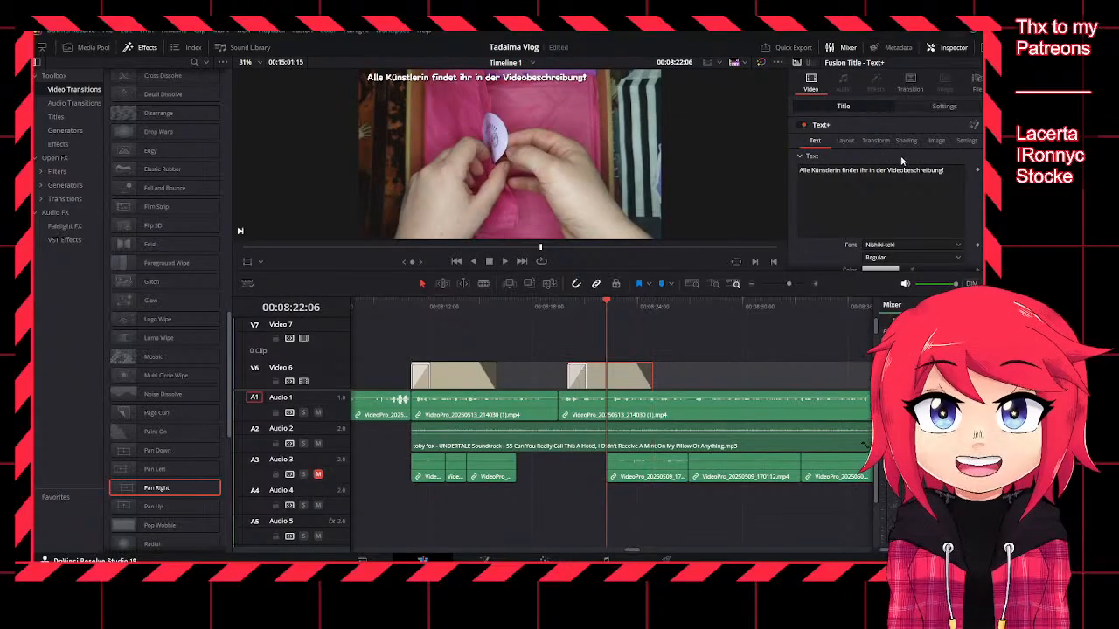
key("ctrl+a")
left_click(894, 183)
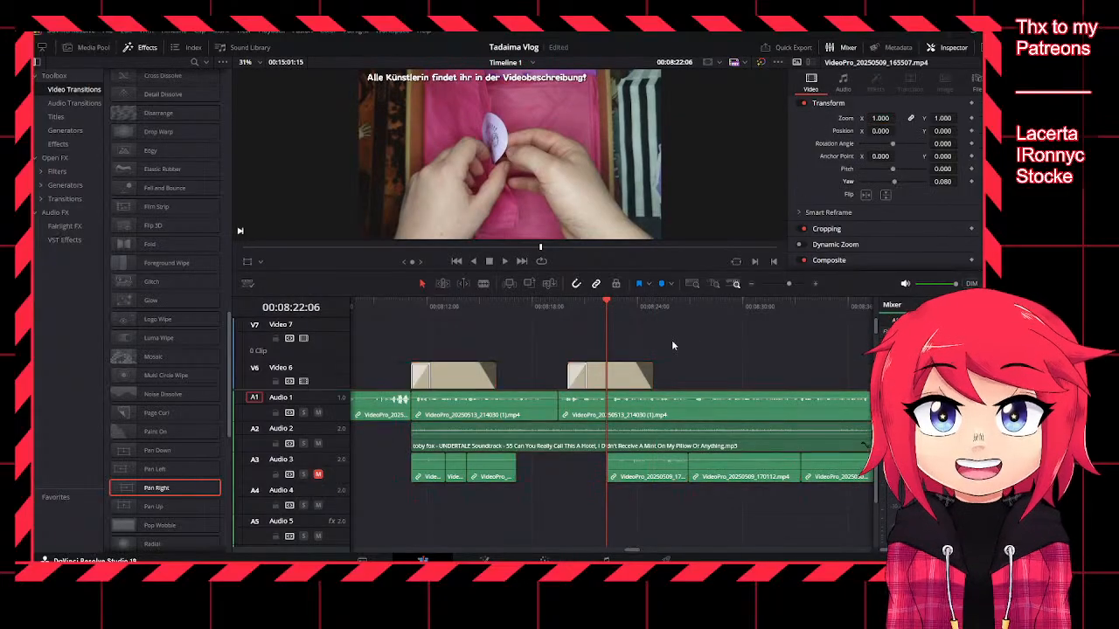
left_click(639, 372)
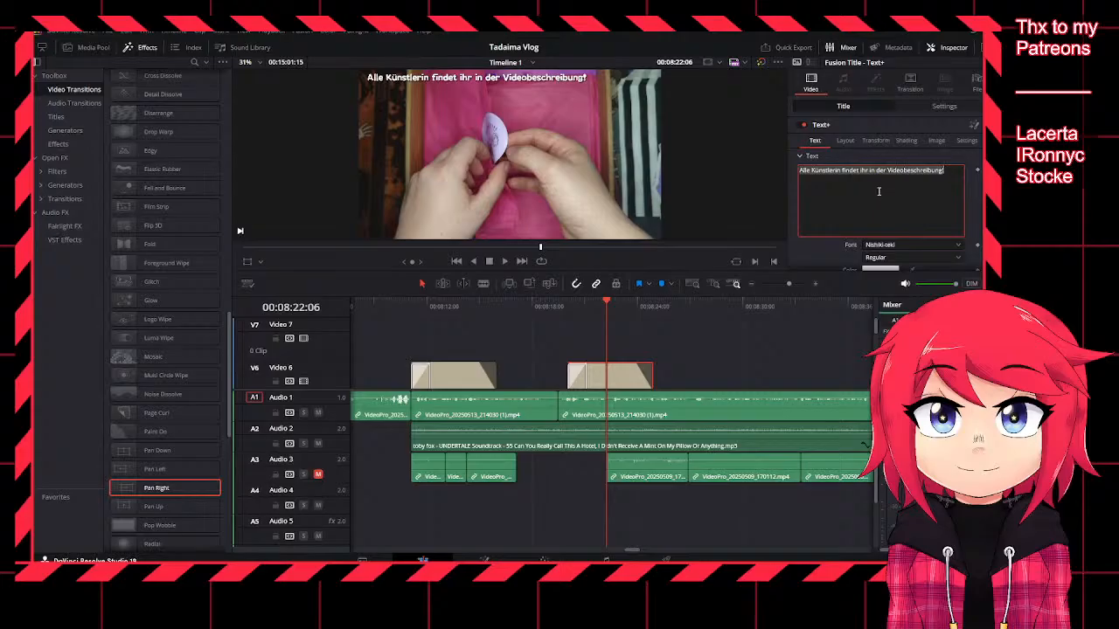
key("ctrl+a")
type("@")
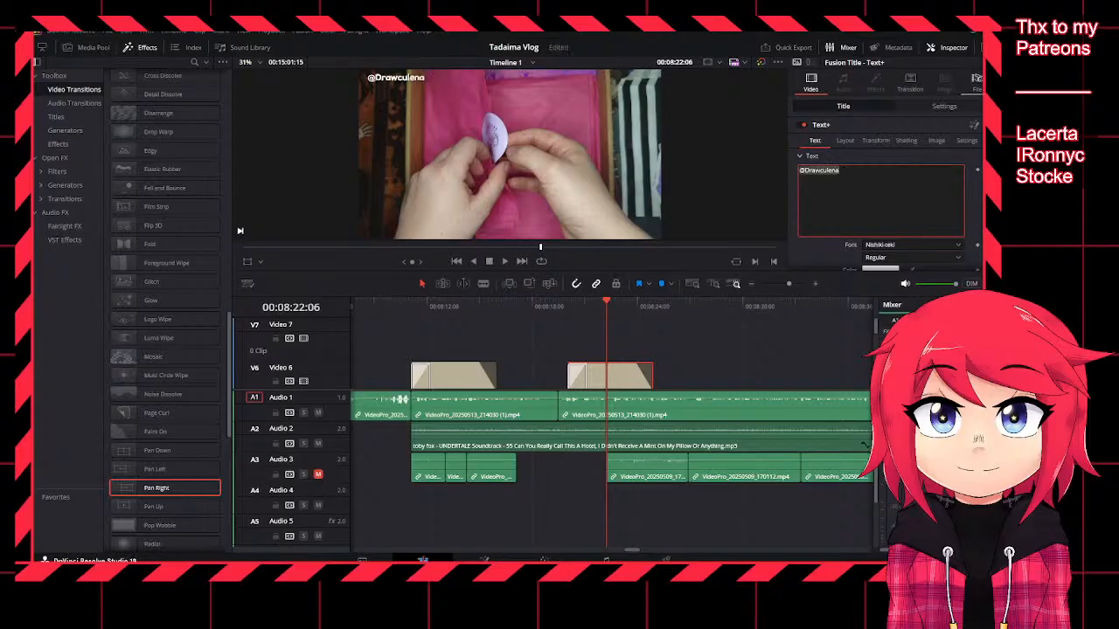
scroll(947, 192, "down", 2)
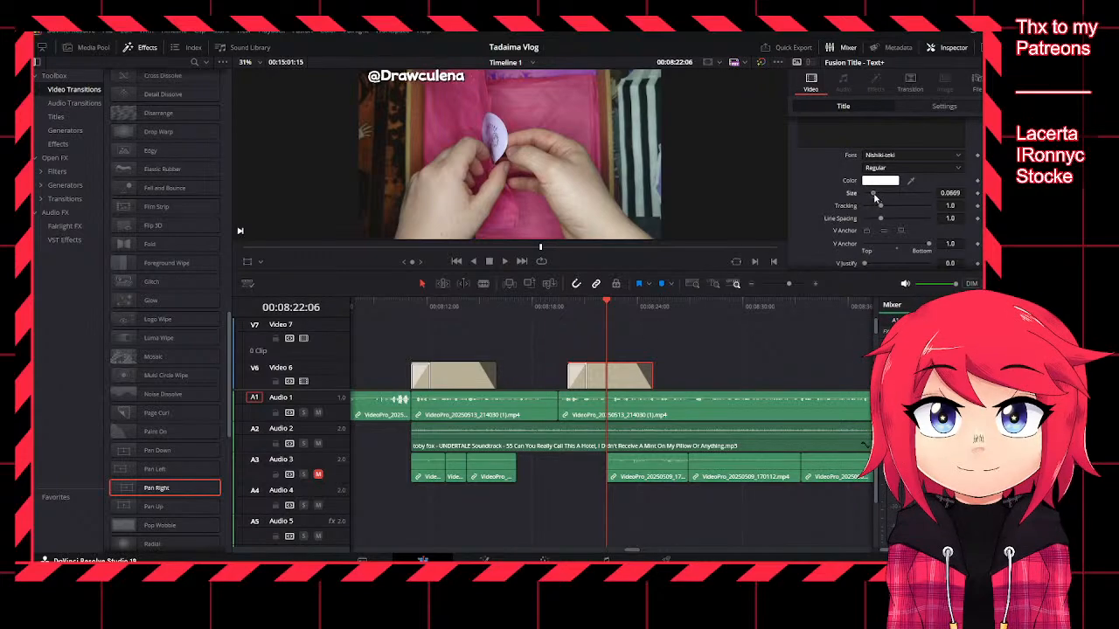
scroll(874, 198, "up", 2)
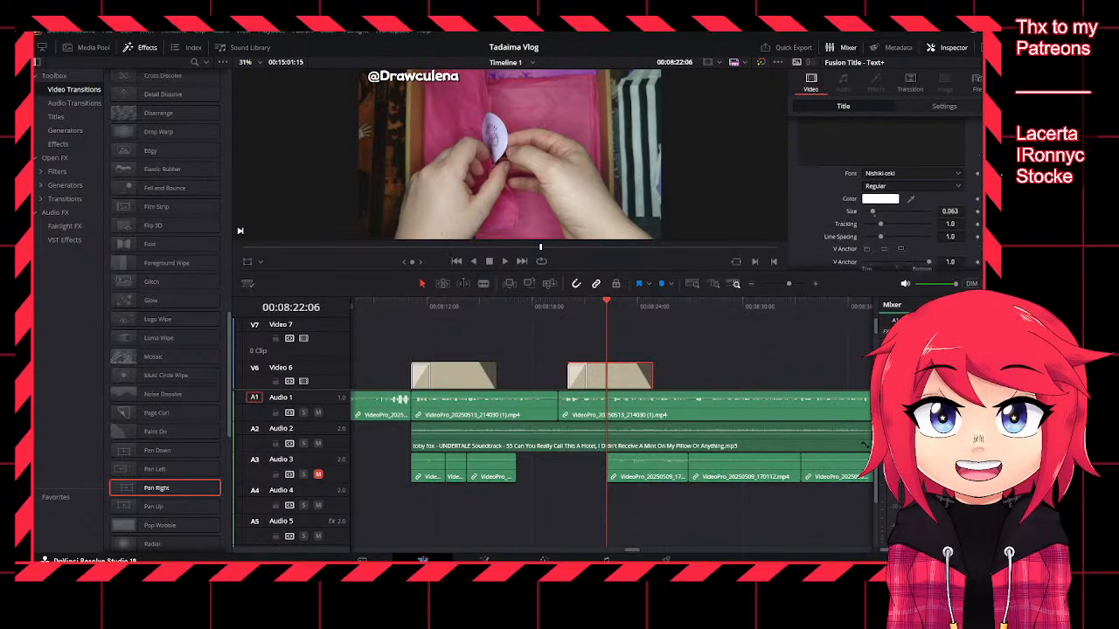
left_click(846, 140)
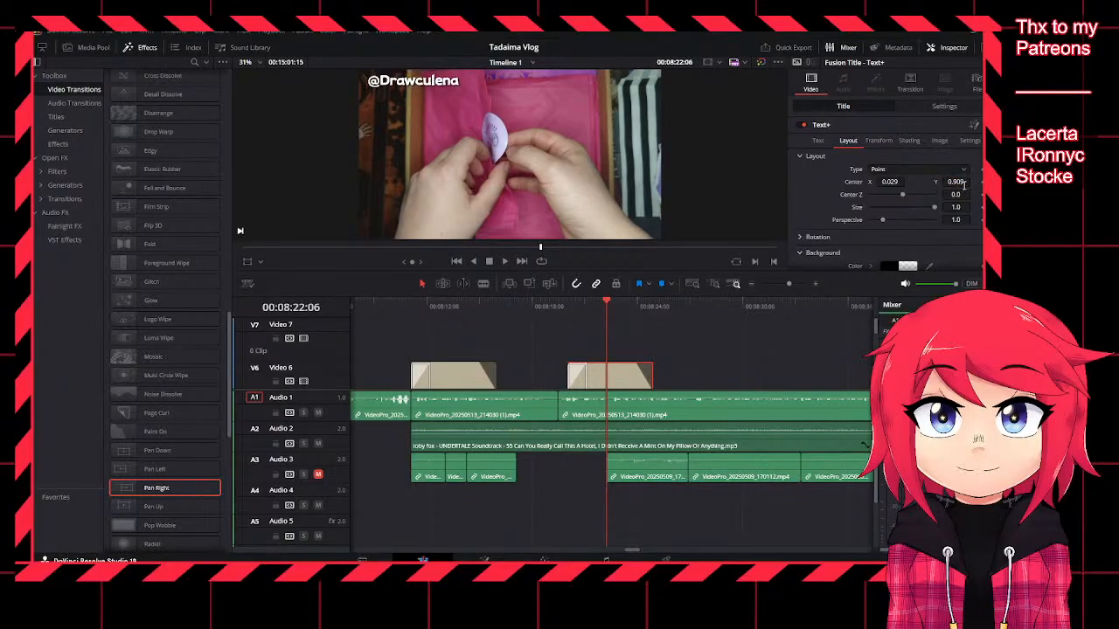
left_click(570, 308)
left_click_drag(573, 310, 589, 310)
key("space")
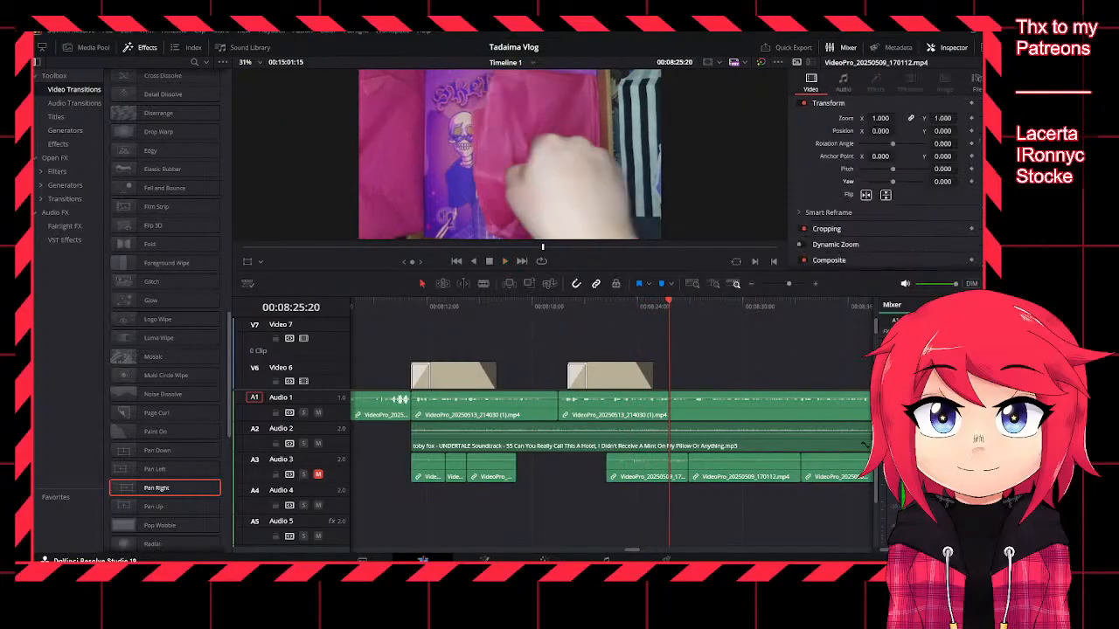
Step: Switch to the Fairlight page and try to enable the Track FX on the Audio 1 channel
left_click_drag(909, 272, 909, 182)
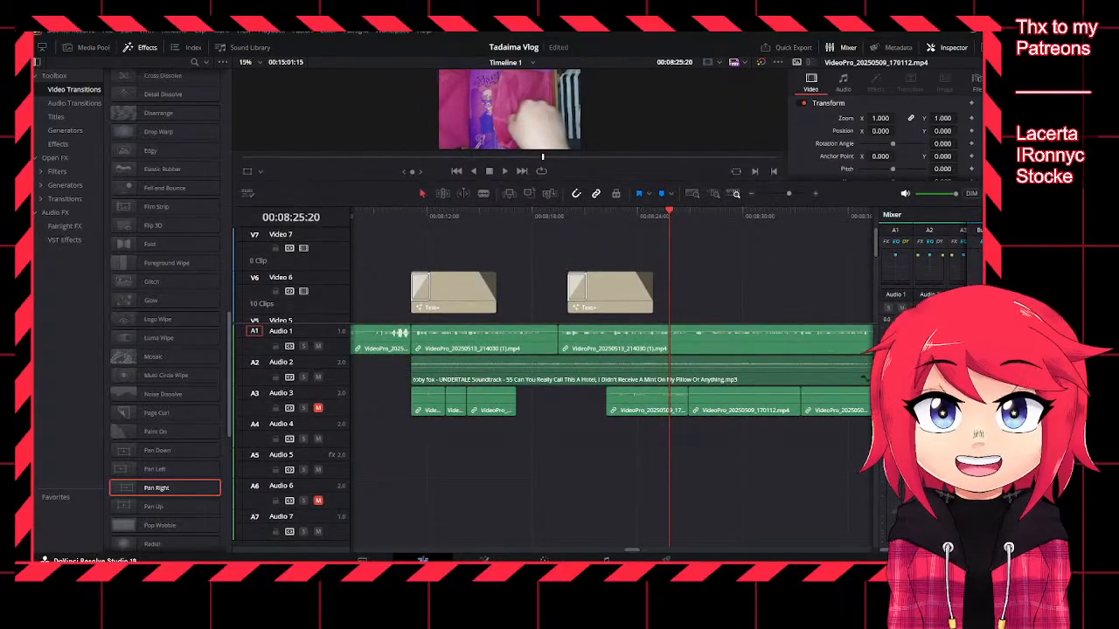
left_click(607, 558)
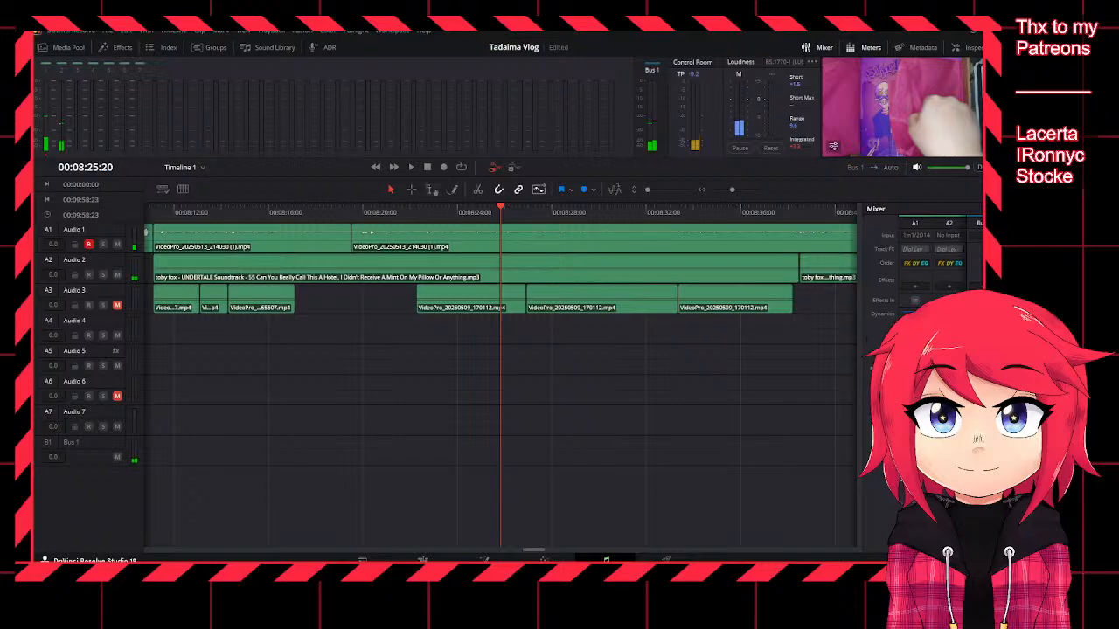
left_click(917, 288)
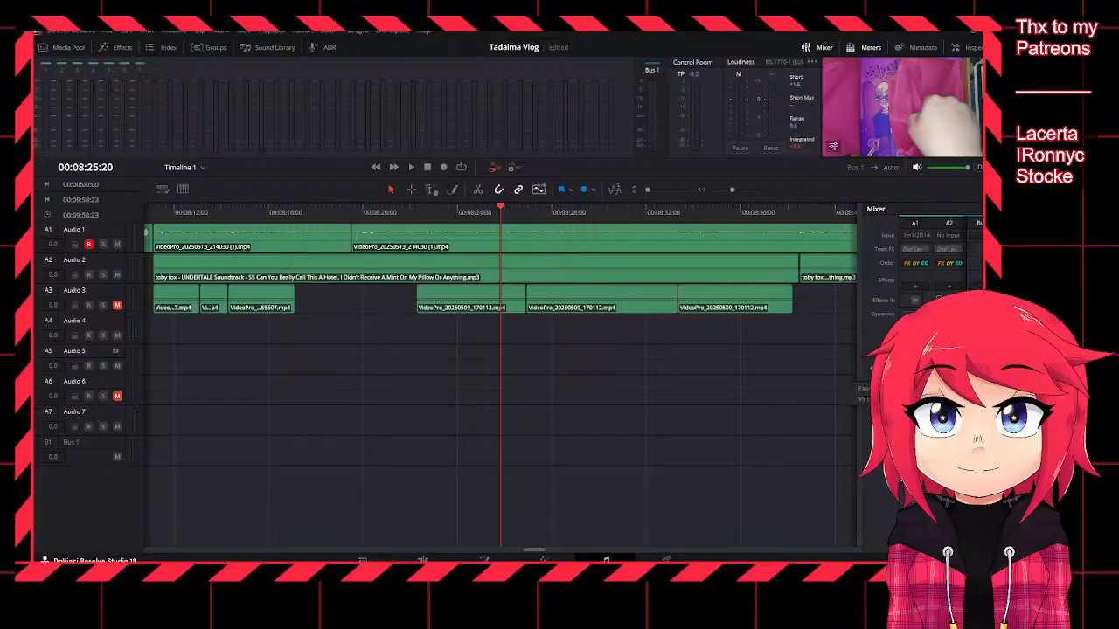
left_click(920, 278)
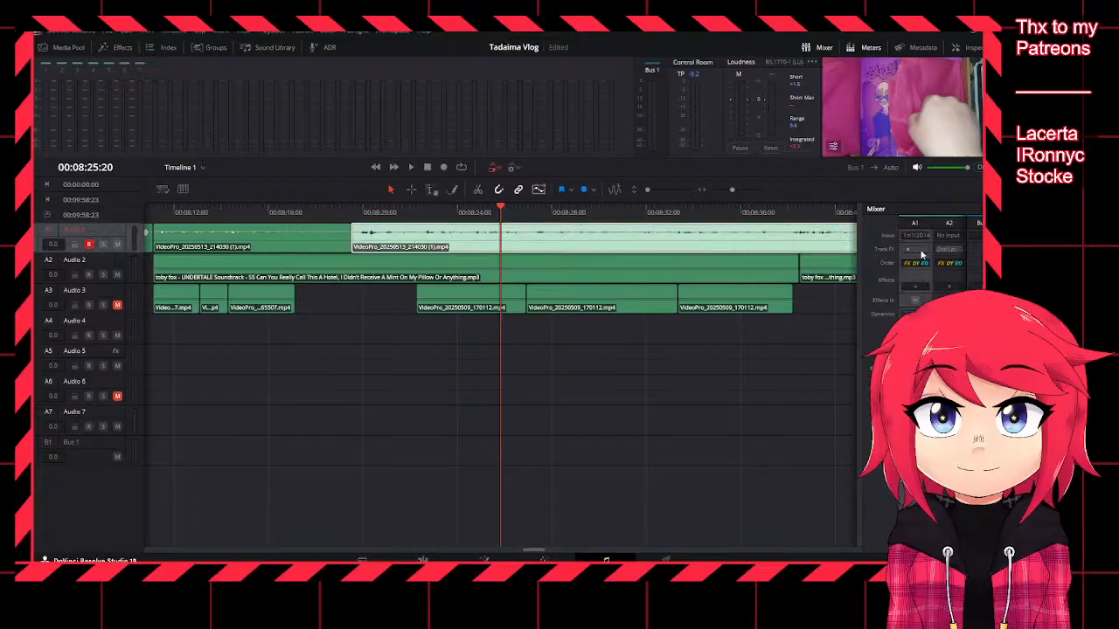
left_click(908, 251)
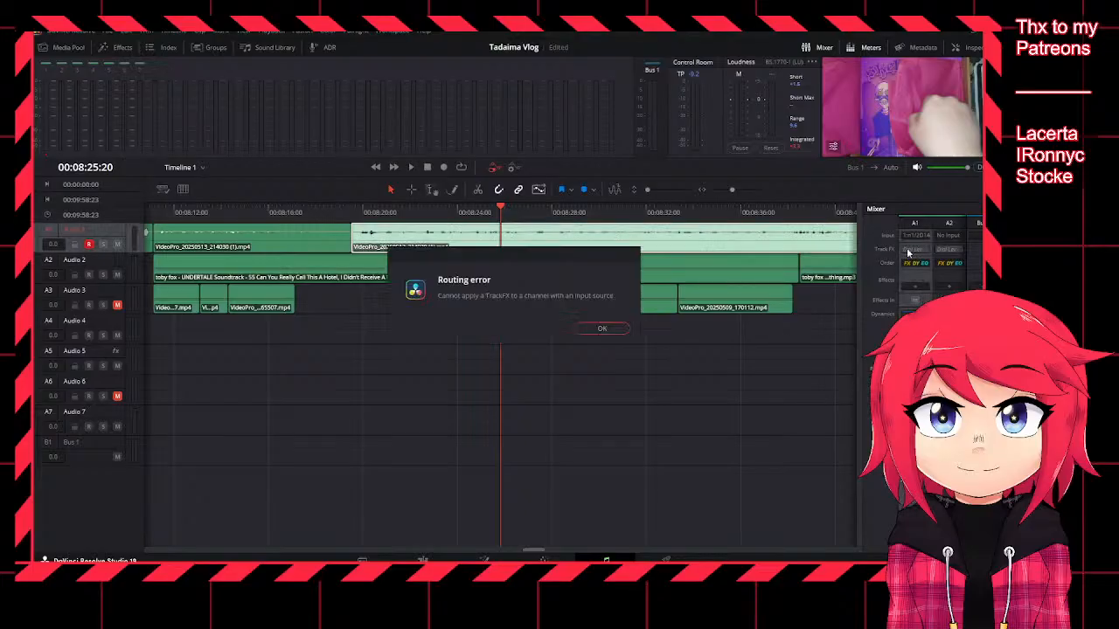
left_click(601, 328)
left_click(421, 348)
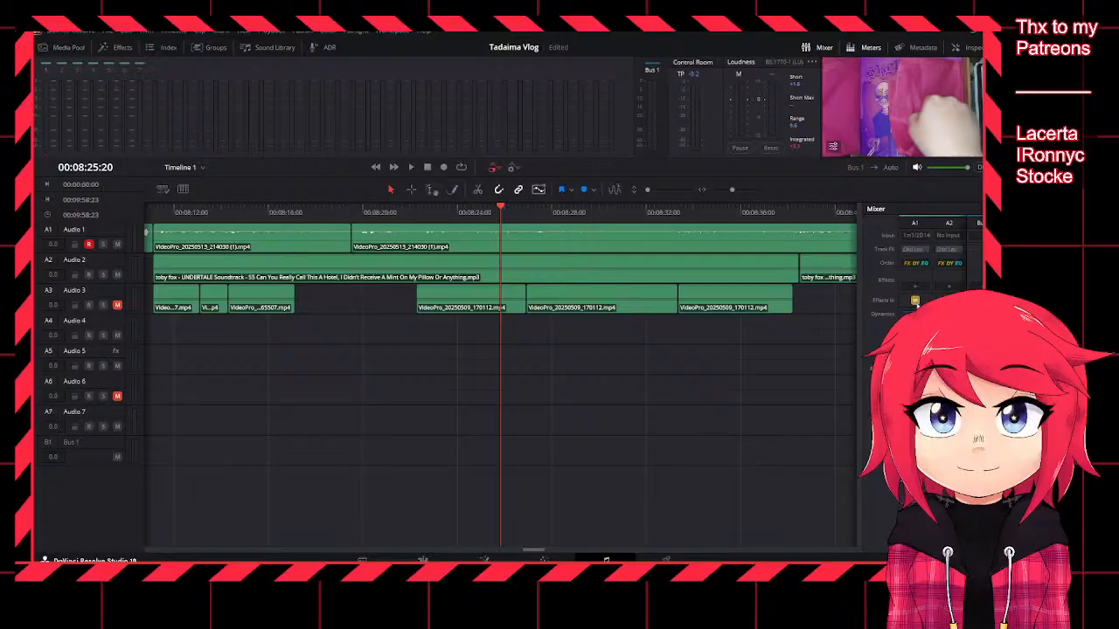
Step: Listen to the timeline audio and inspect the Dynamics settings of Audio 1 during playback
key("space")
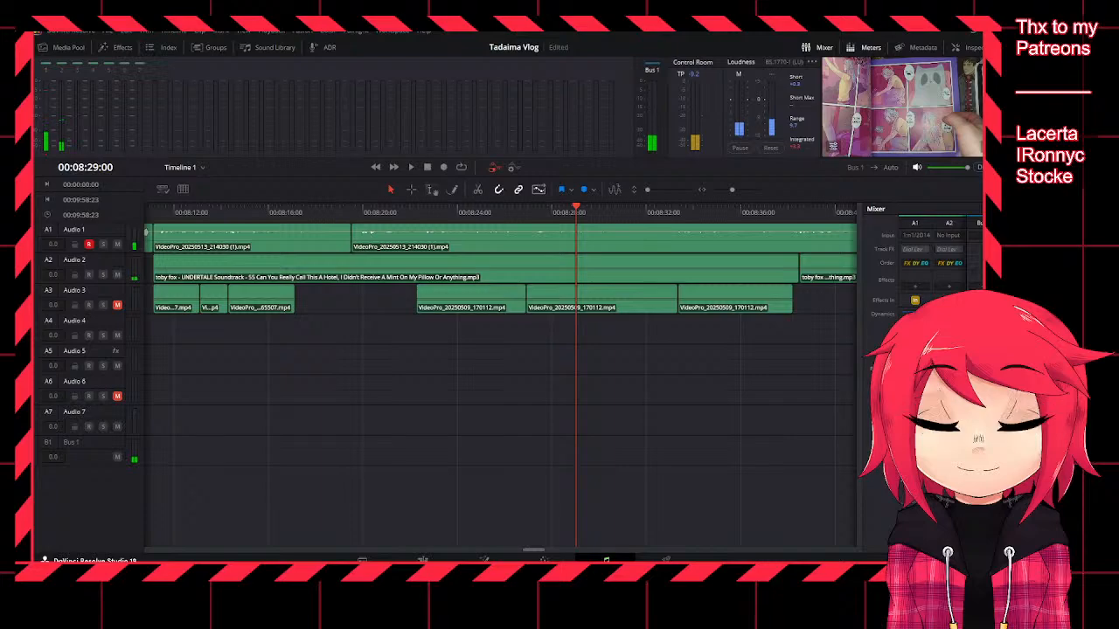
double_click(915, 323)
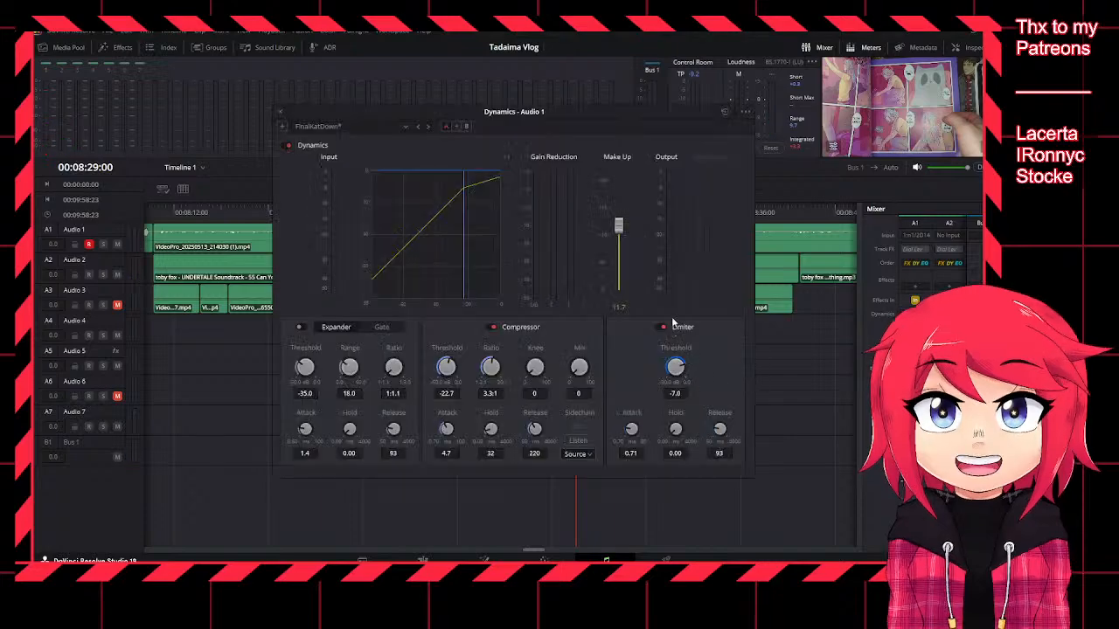
key("space")
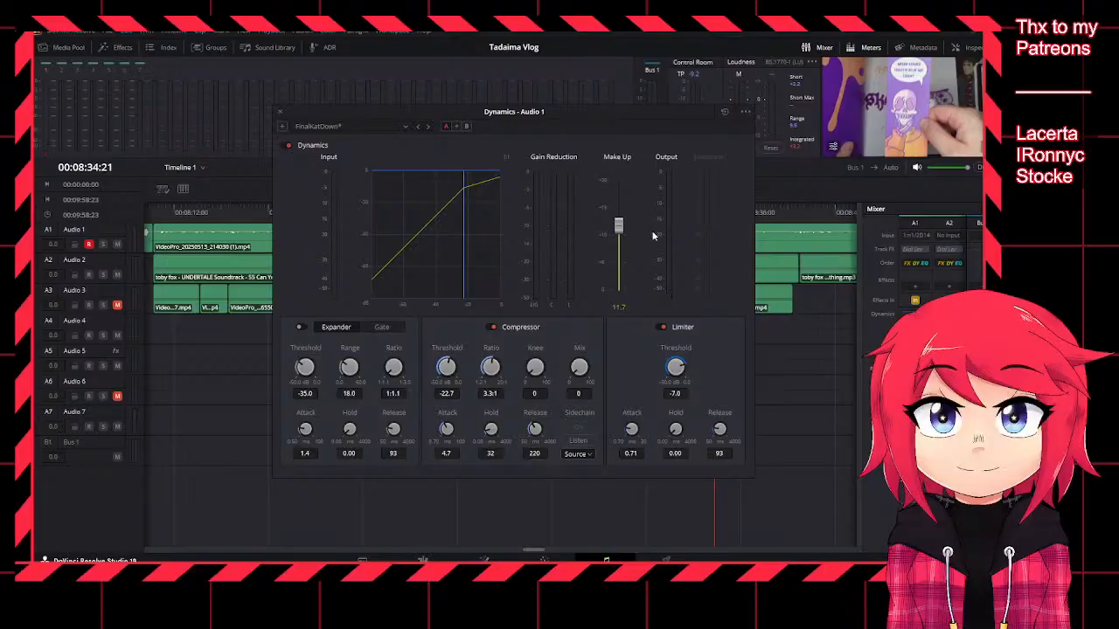
Step: Lower the make-up gain in the Audio 1 Dynamics to 9.3 during playback and return to the Edit page
key("space")
left_click_drag(619, 225, 618, 237)
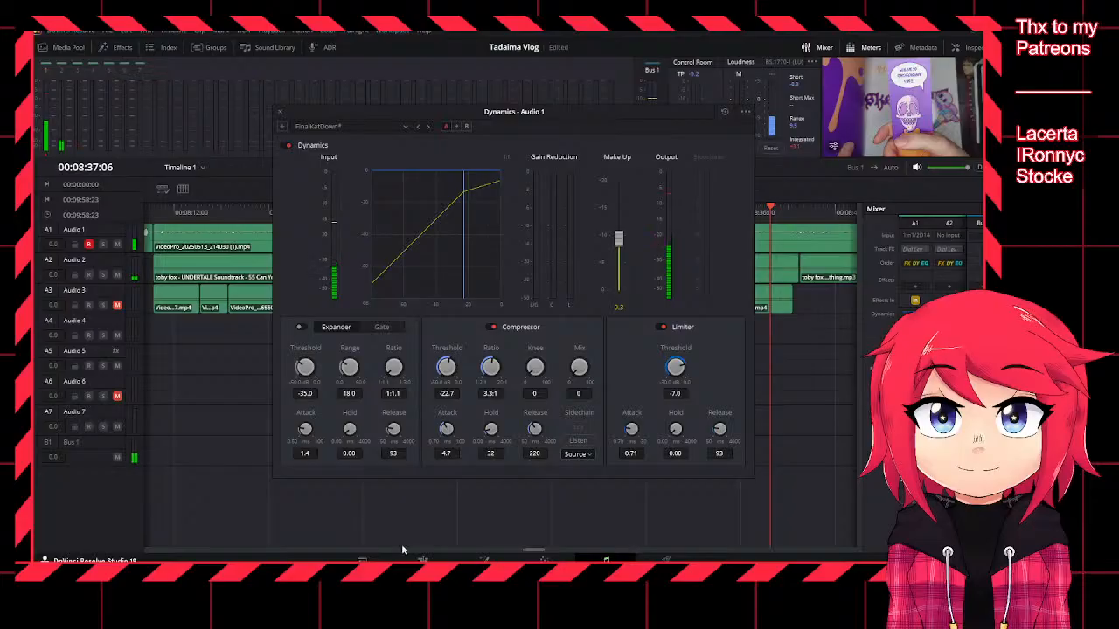
left_click(425, 557)
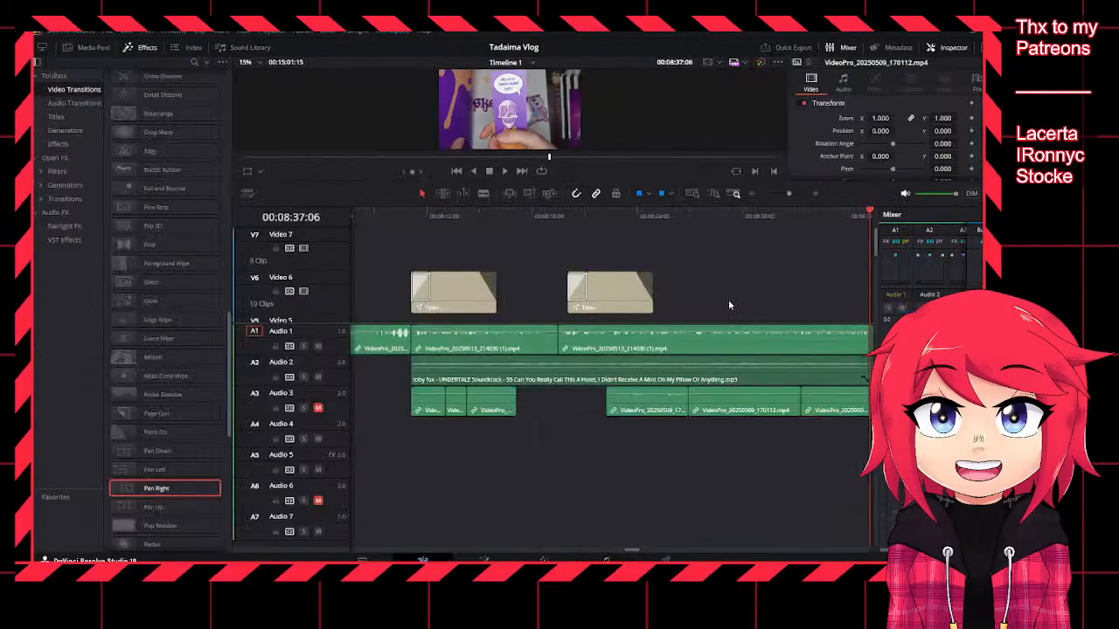
left_click(807, 218)
scroll(673, 427, "down", 5)
scroll(594, 409, "up", 2)
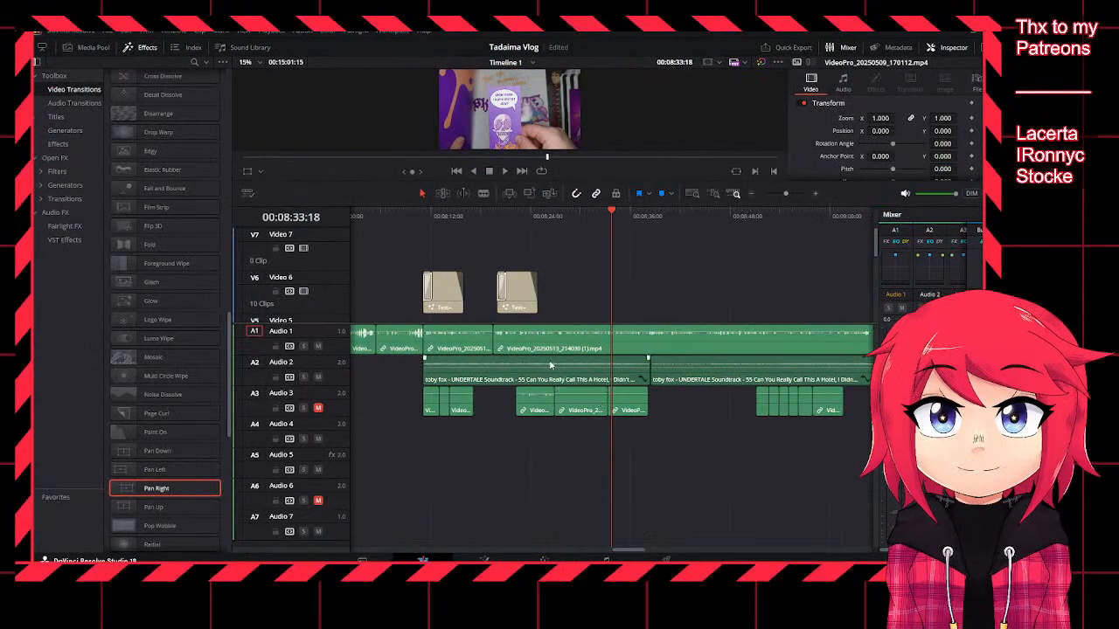
left_click(517, 217)
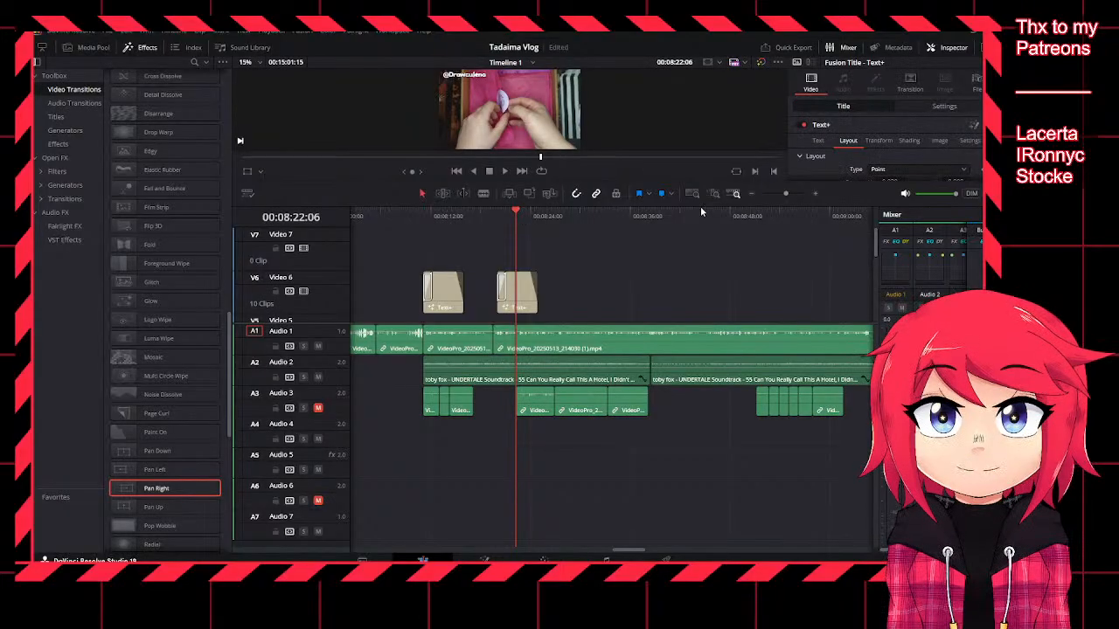
left_click_drag(697, 206, 714, 370)
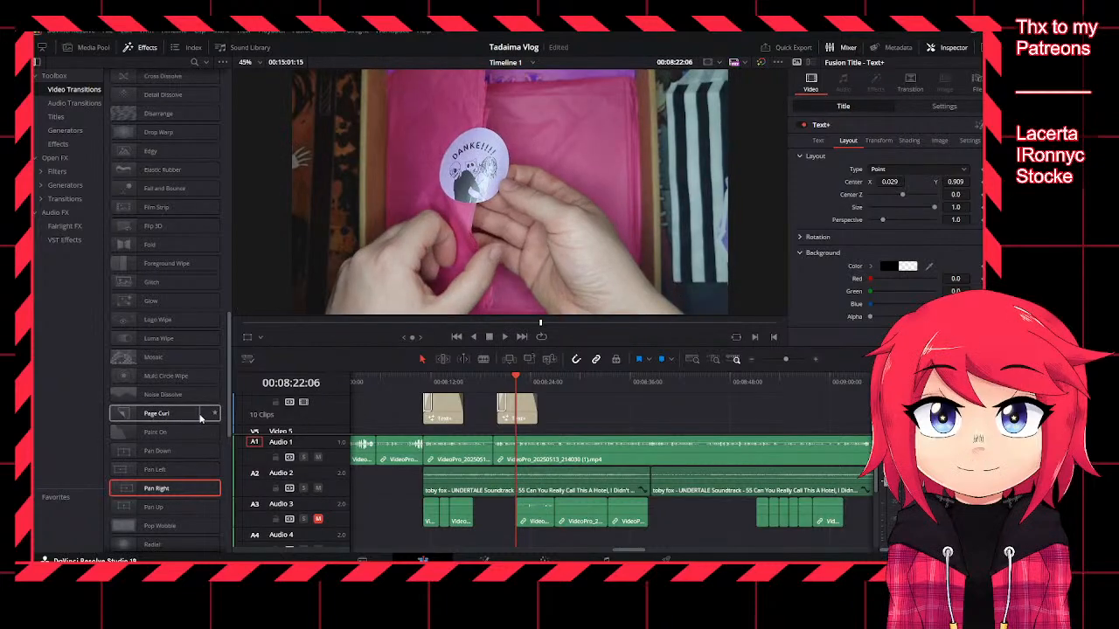
left_click_drag(515, 379, 498, 383)
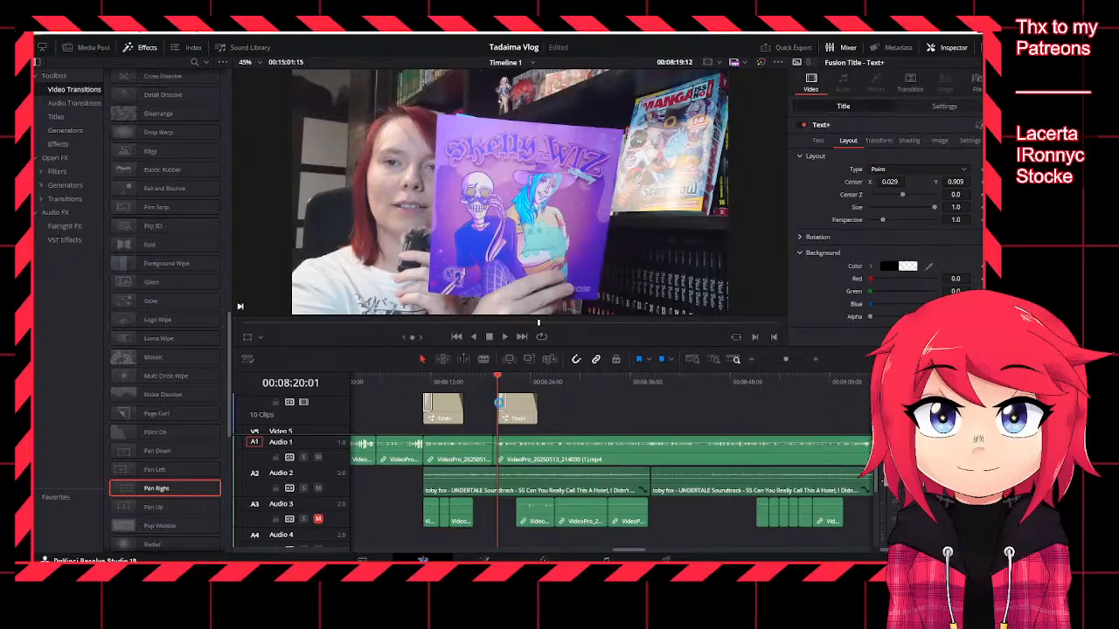
key("space")
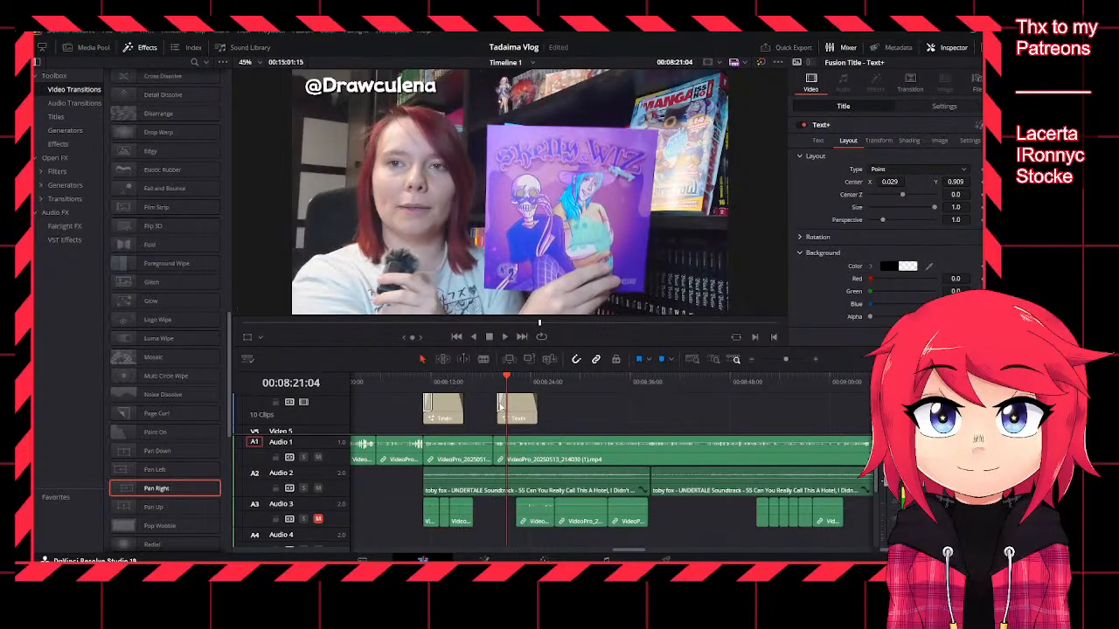
left_click(500, 386)
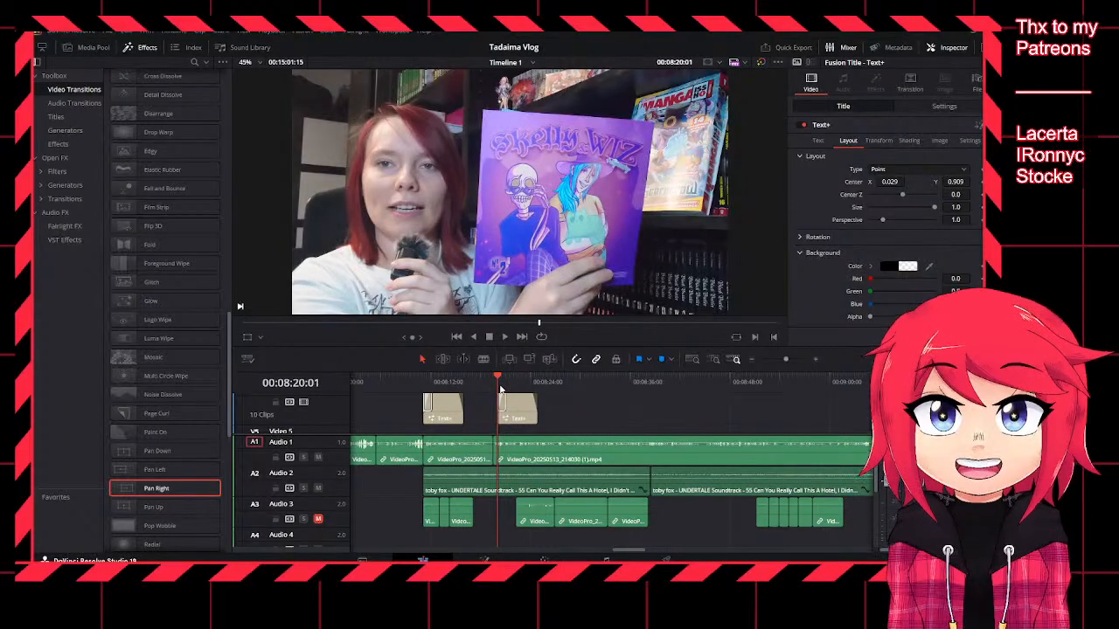
key("space")
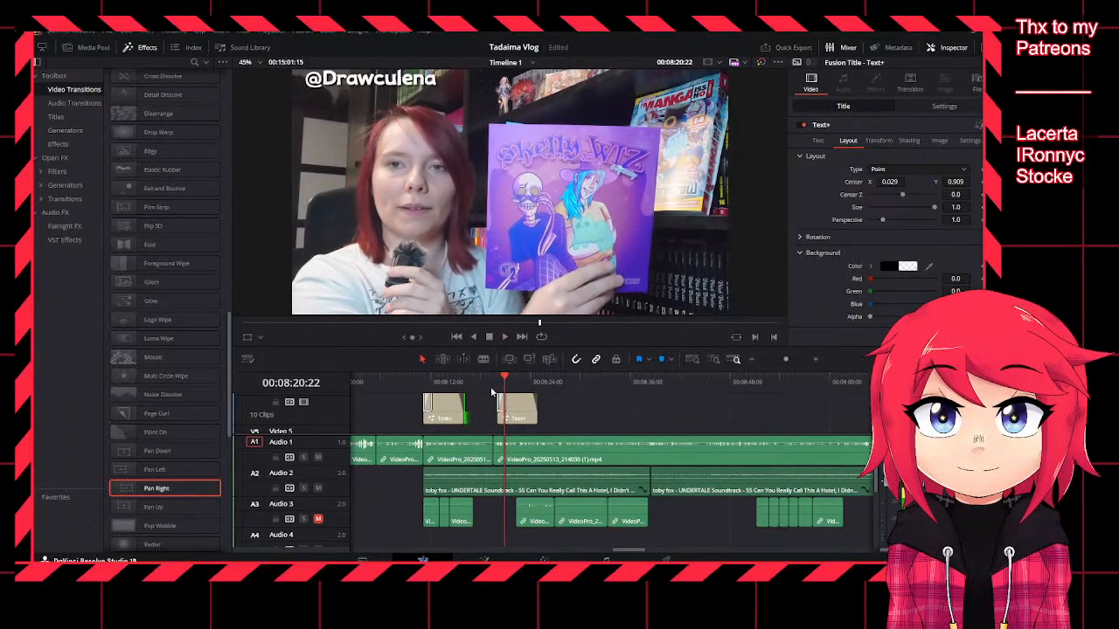
left_click(500, 388)
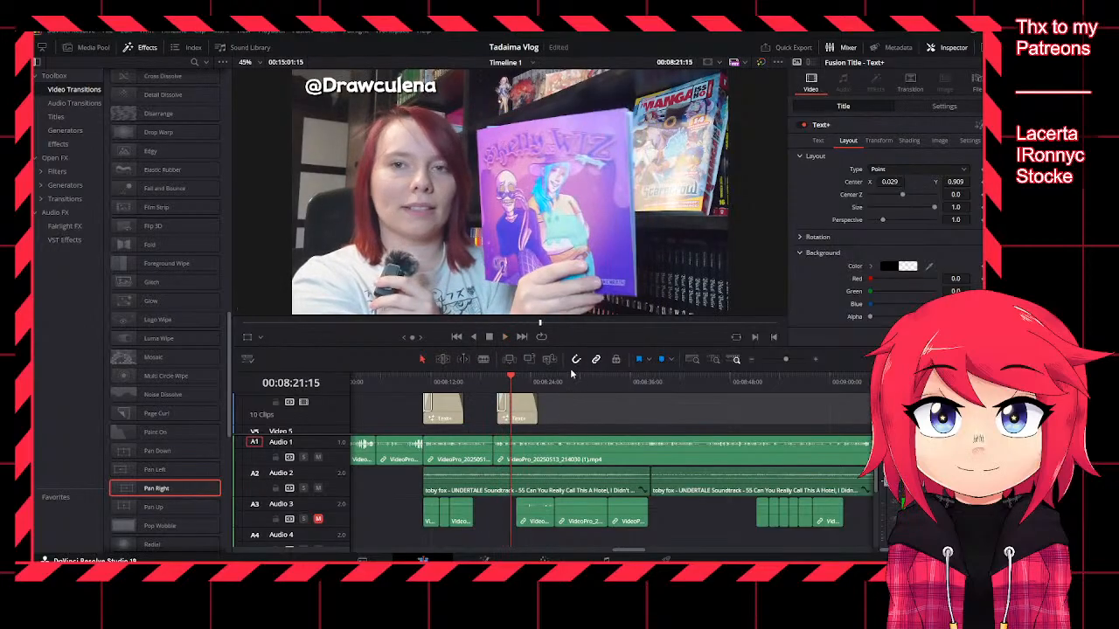
left_click(570, 378)
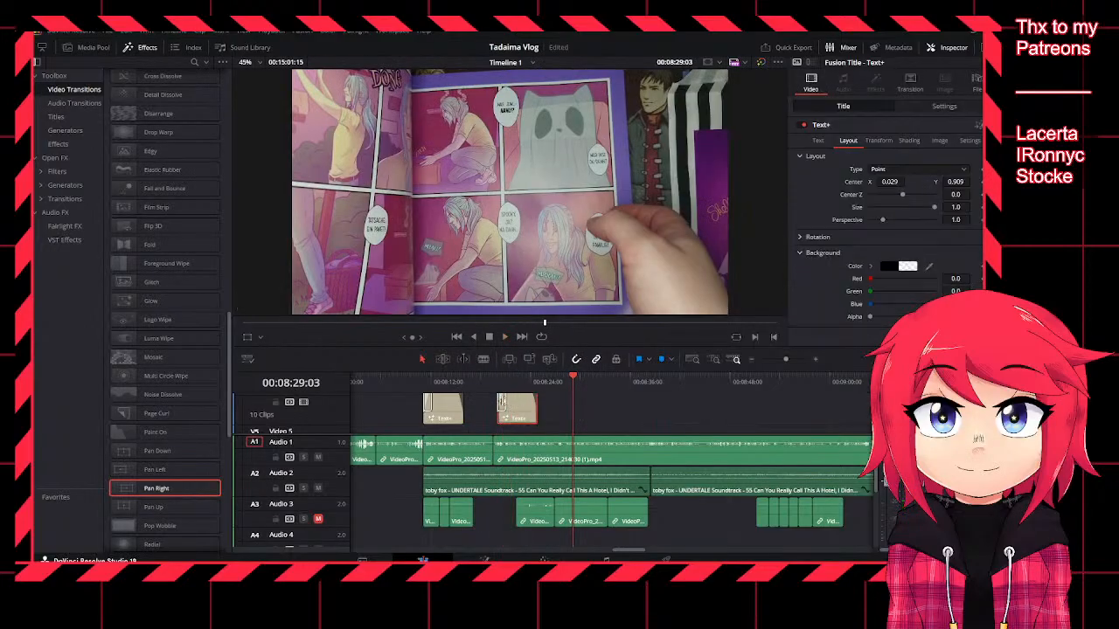
left_click(500, 388)
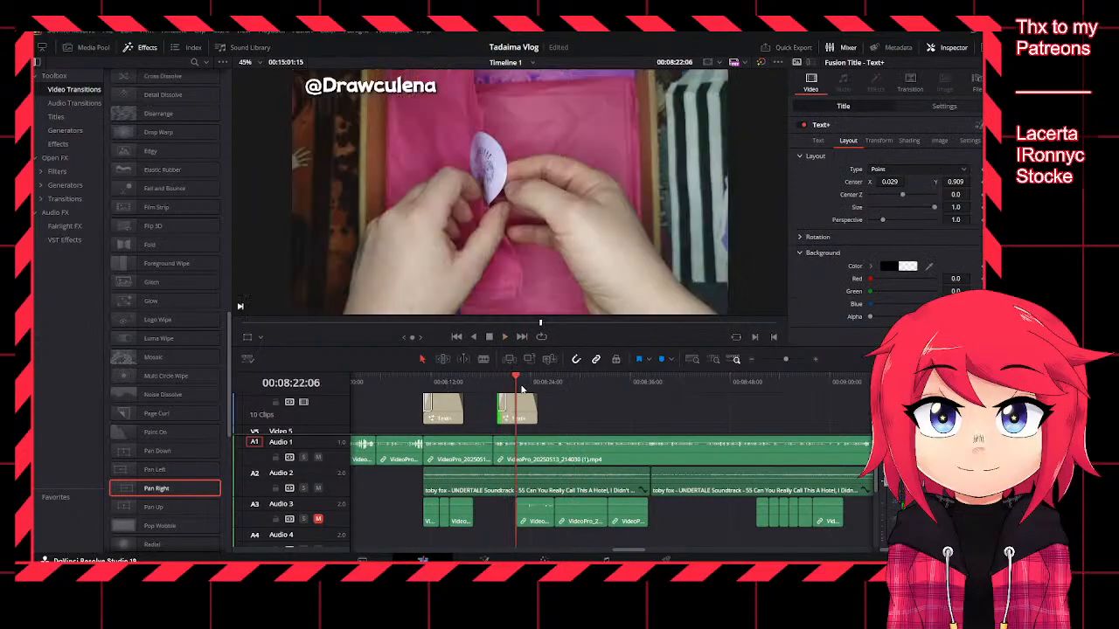
left_click_drag(810, 371, 712, 293)
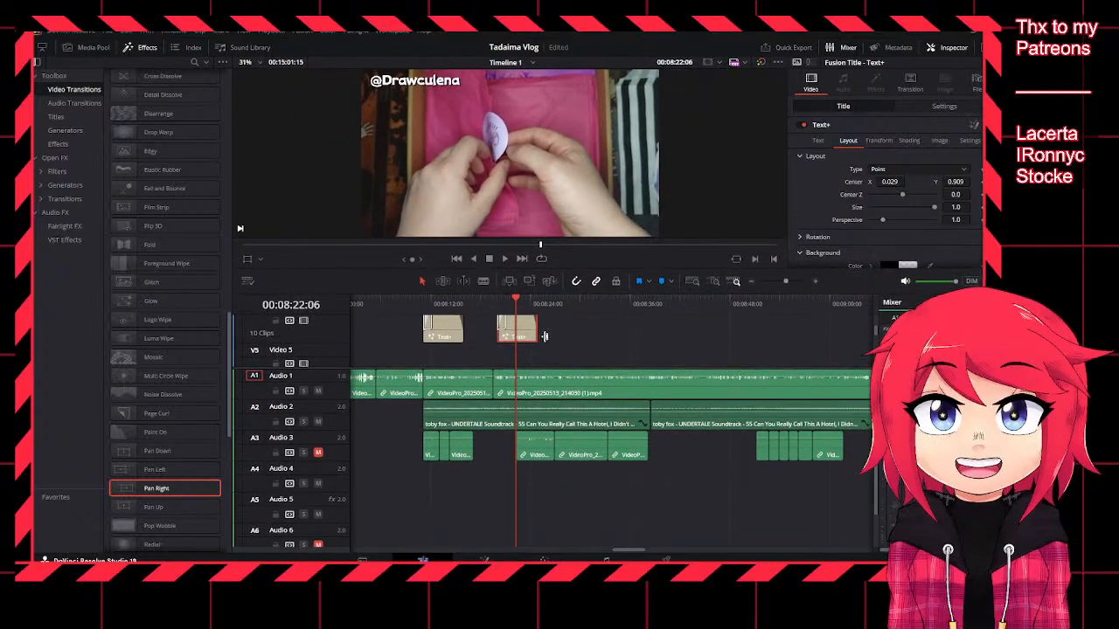
left_click_drag(955, 182, 787, 182)
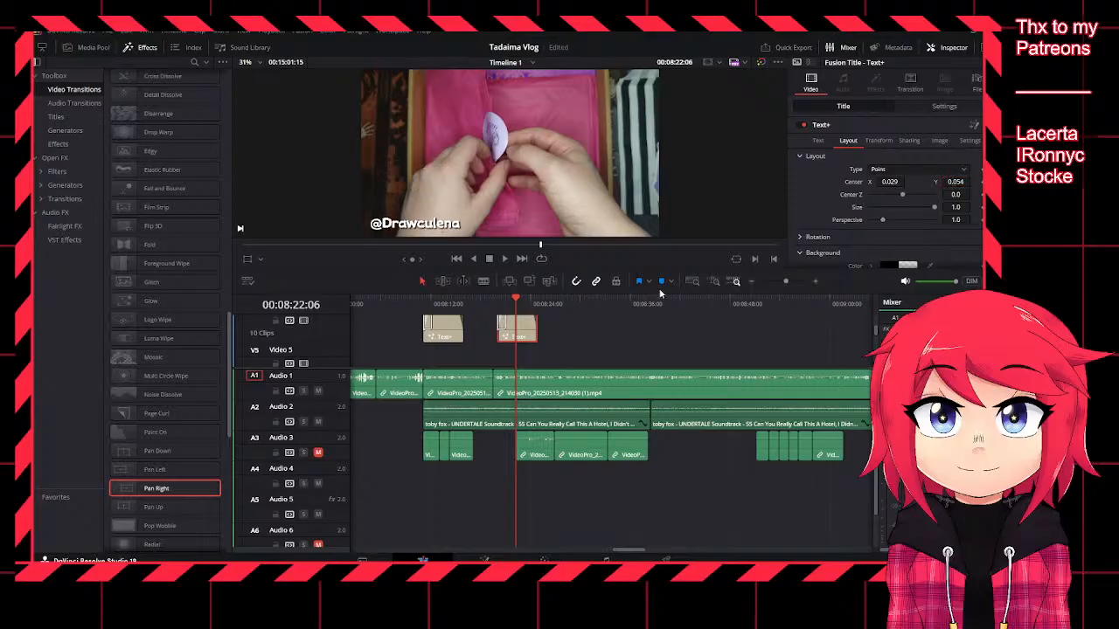
left_click(502, 323)
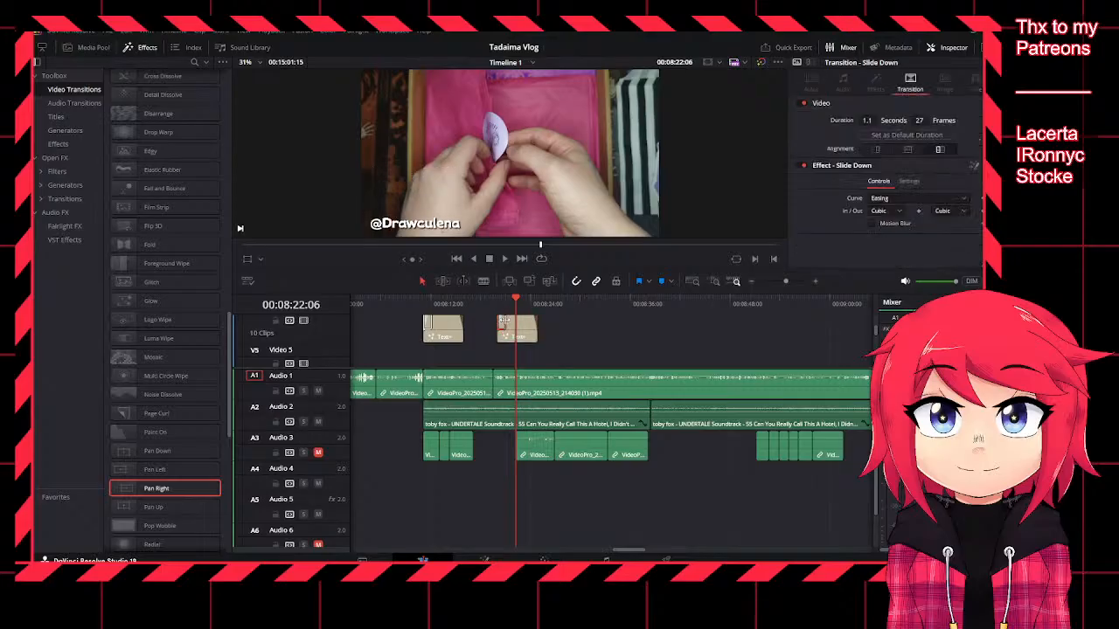
key("Delete")
left_click_drag(142, 490, 502, 325)
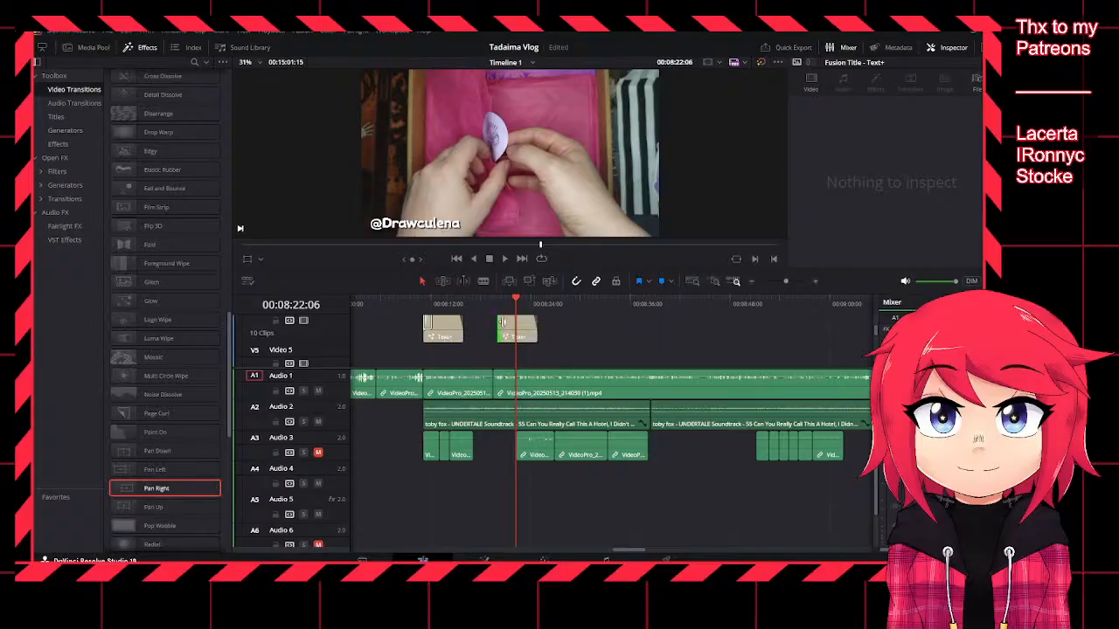
left_click(510, 331)
left_click_drag(157, 489, 498, 330)
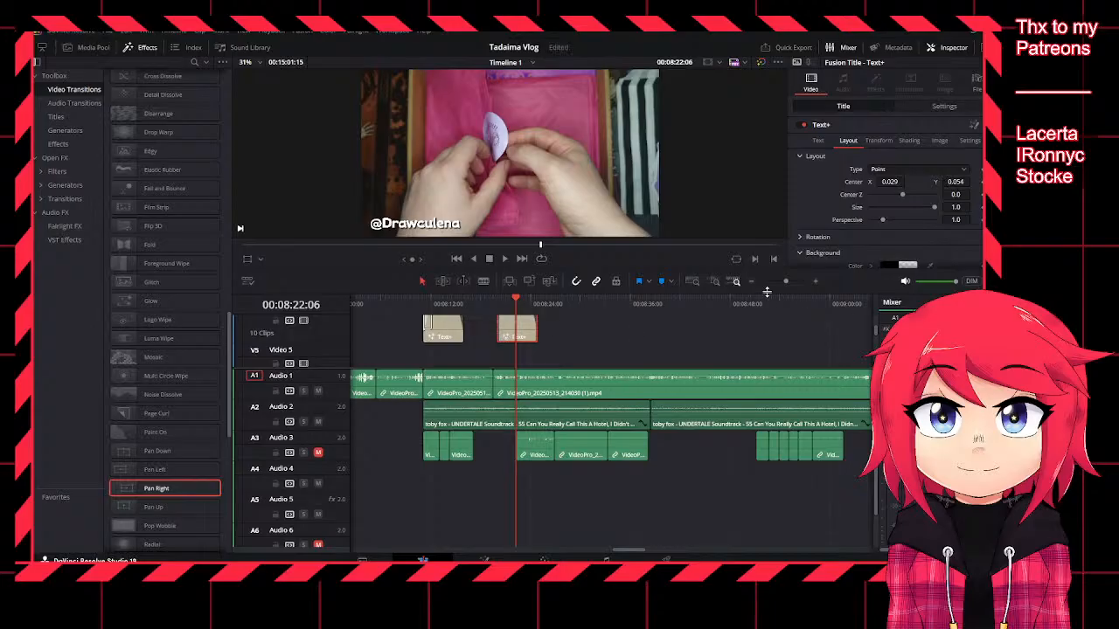
left_click_drag(764, 292, 765, 275)
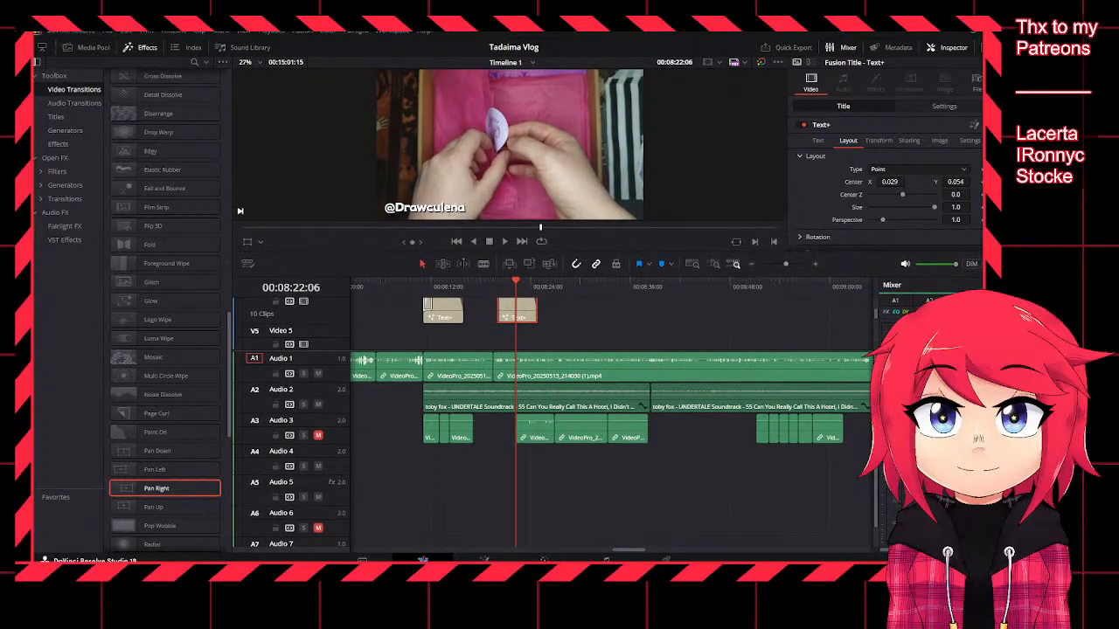
left_click_drag(876, 316, 875, 310)
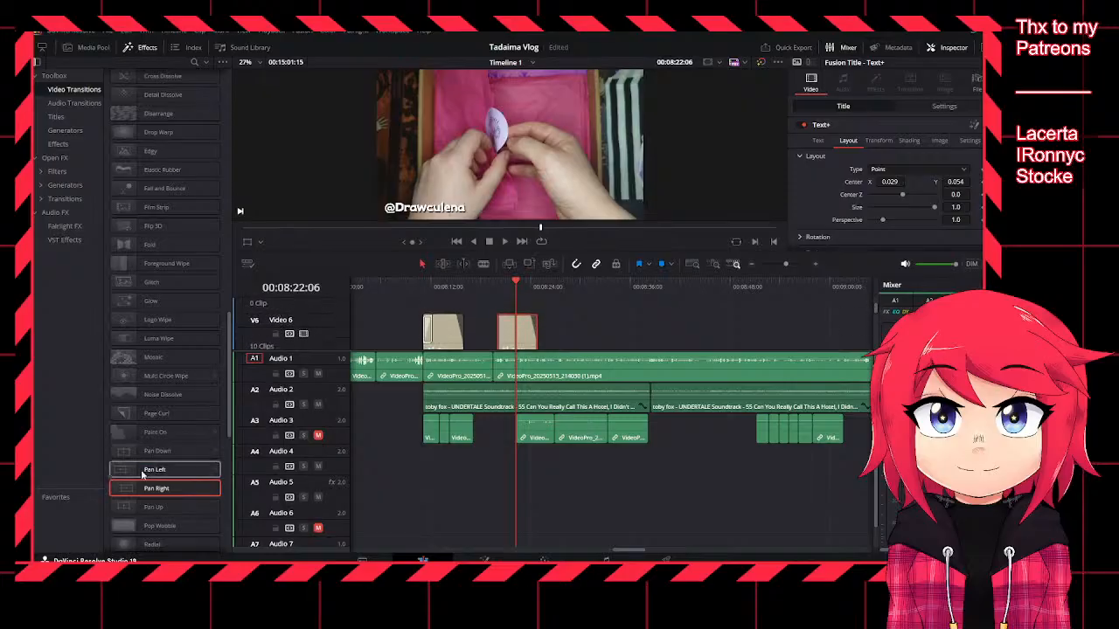
left_click_drag(199, 479, 507, 334)
left_click(499, 287)
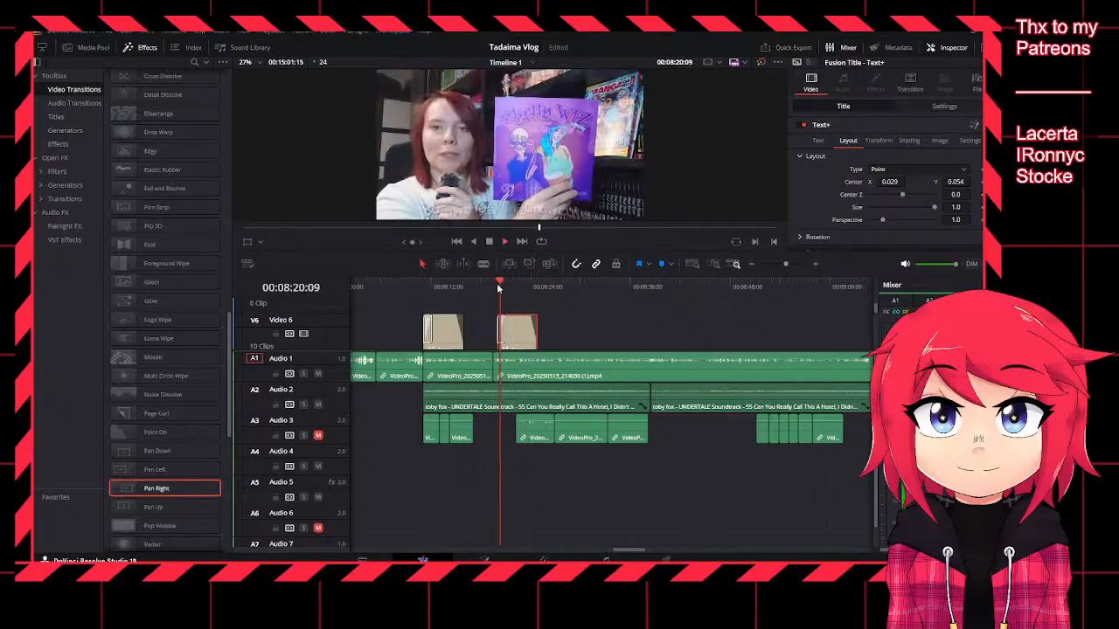
key("space")
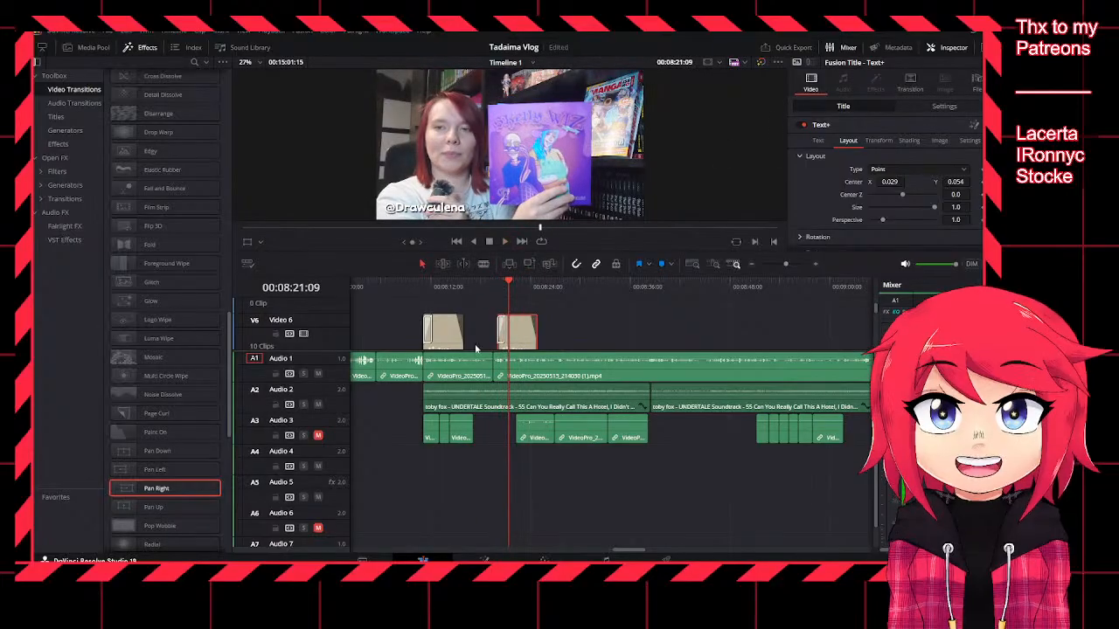
left_click(498, 291)
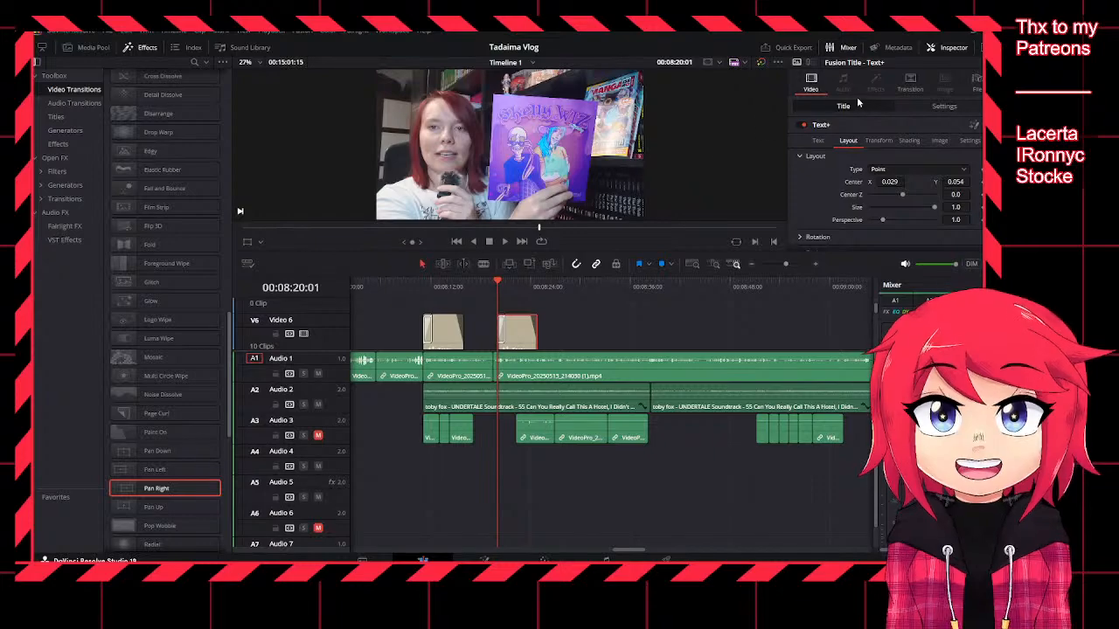
key("space")
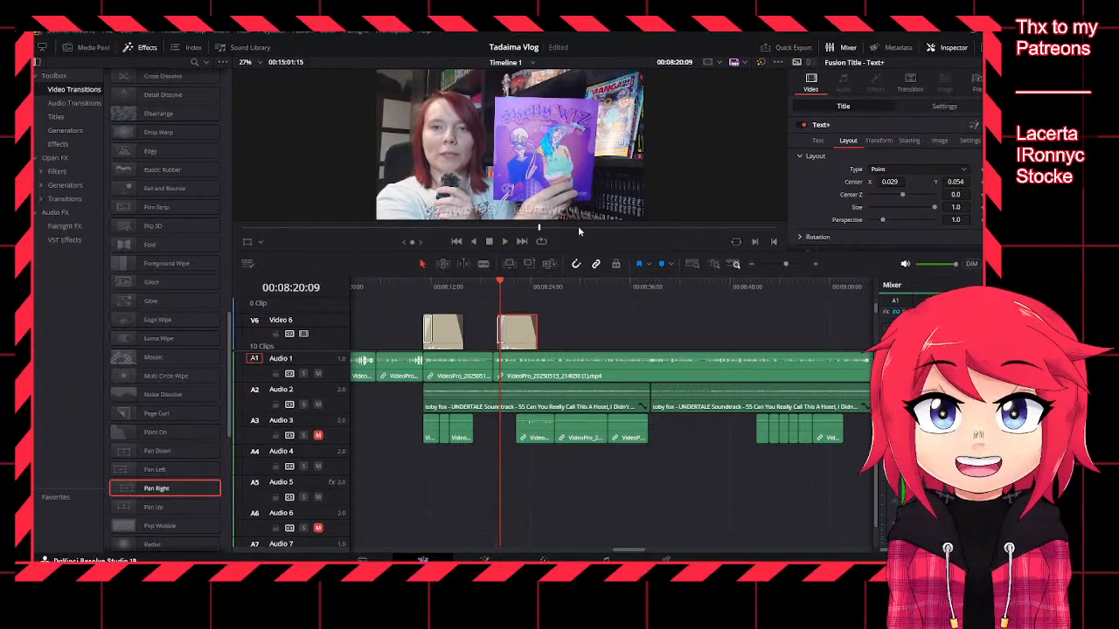
Step: Set the Pan Right transition's duration to 4.0 seconds and play back the title's entrance
left_click(910, 82)
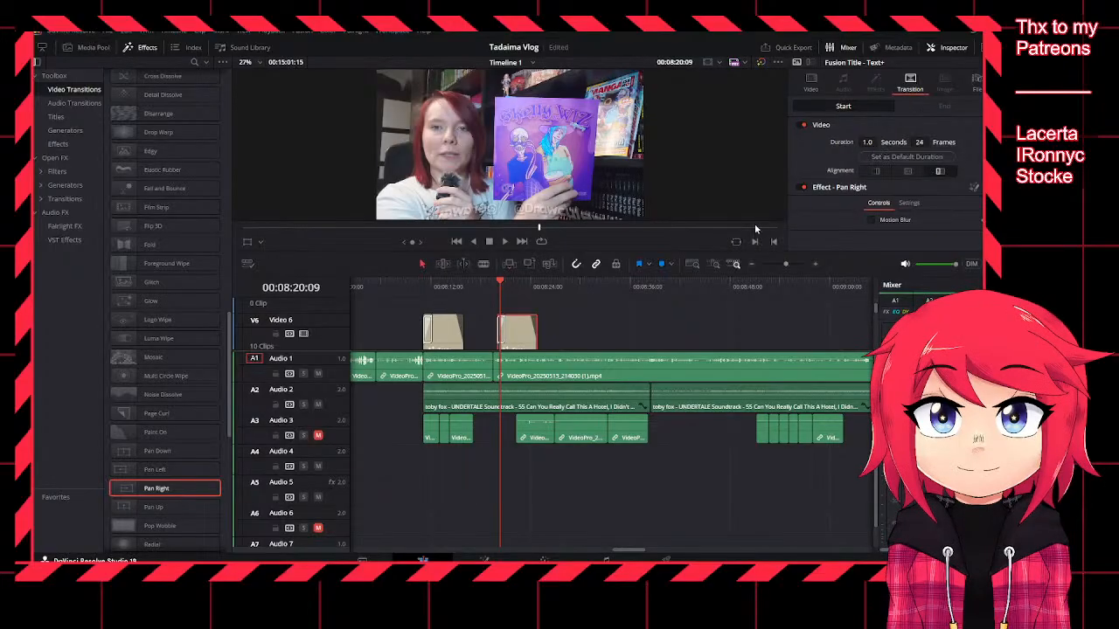
left_click_drag(915, 142, 967, 141)
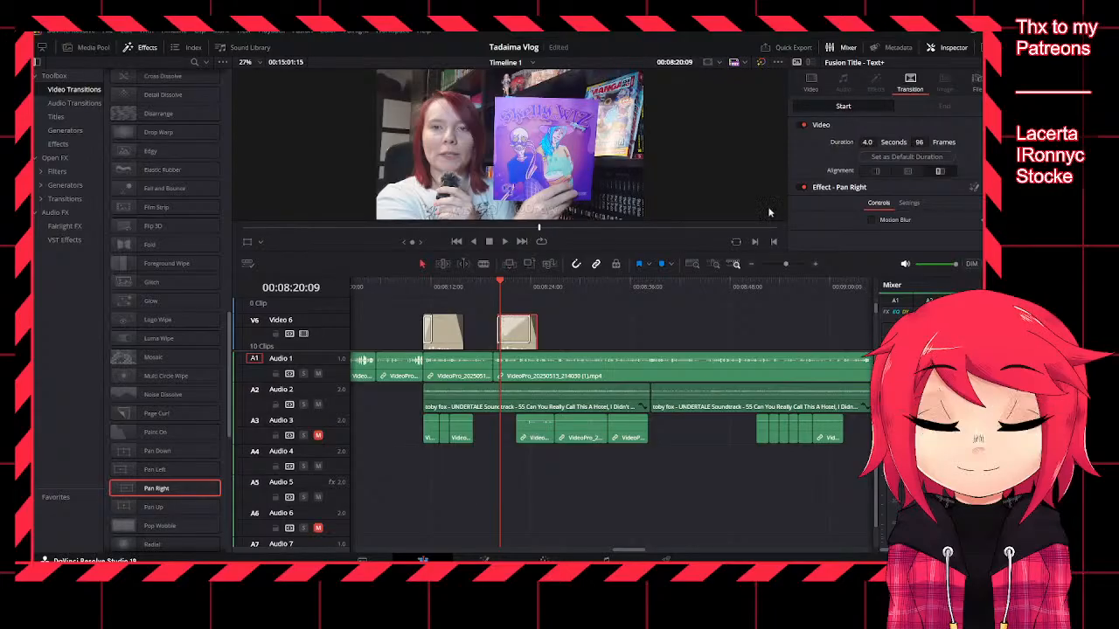
left_click(498, 284)
key("space")
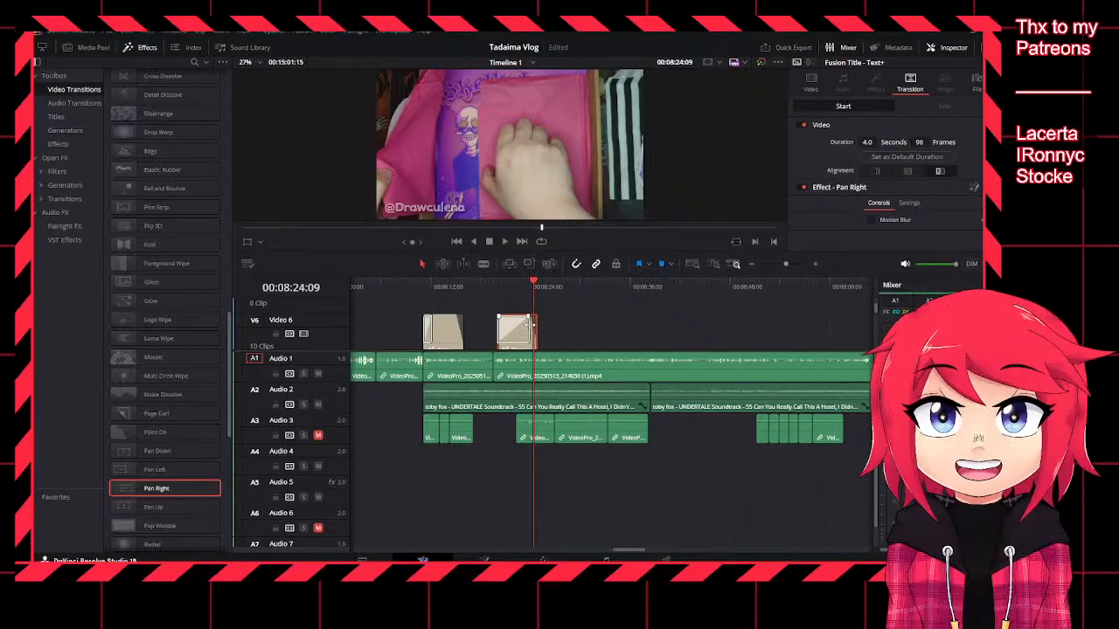
Step: Shorten the Pan Right transition on the title to 1.5 seconds and preview it from the title's start
left_click(527, 324)
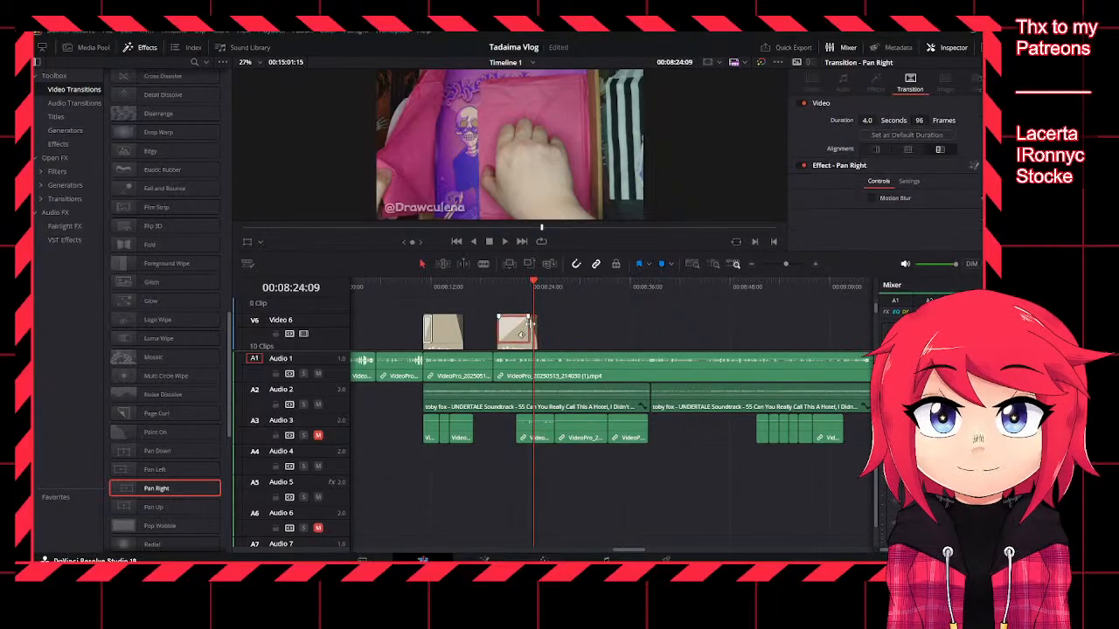
left_click(523, 327)
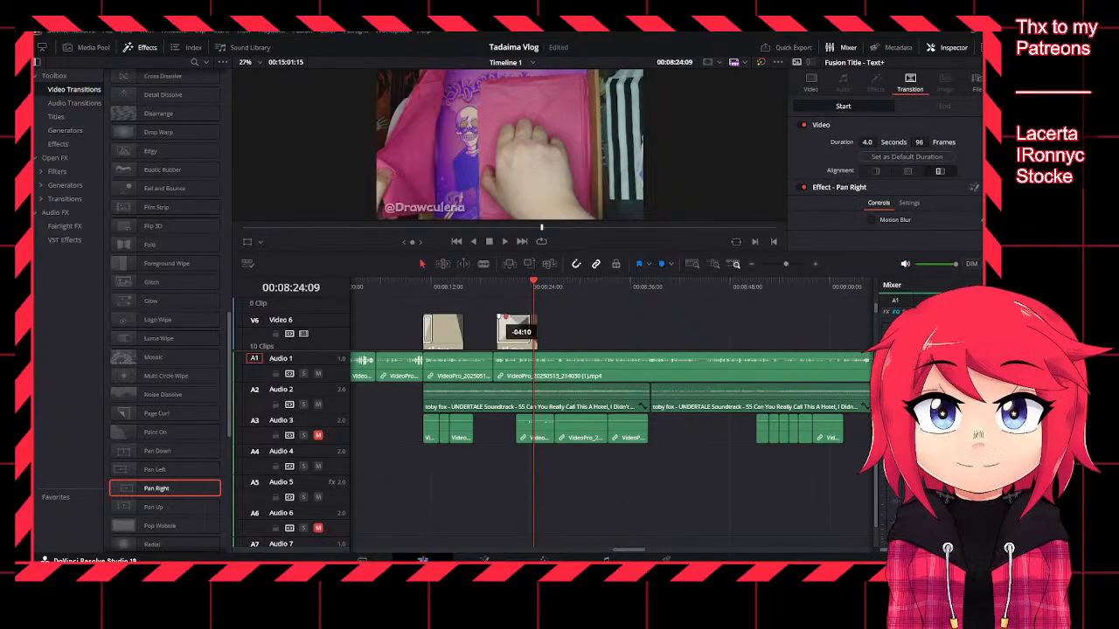
left_click_drag(523, 332, 502, 336)
left_click(498, 287)
key("space")
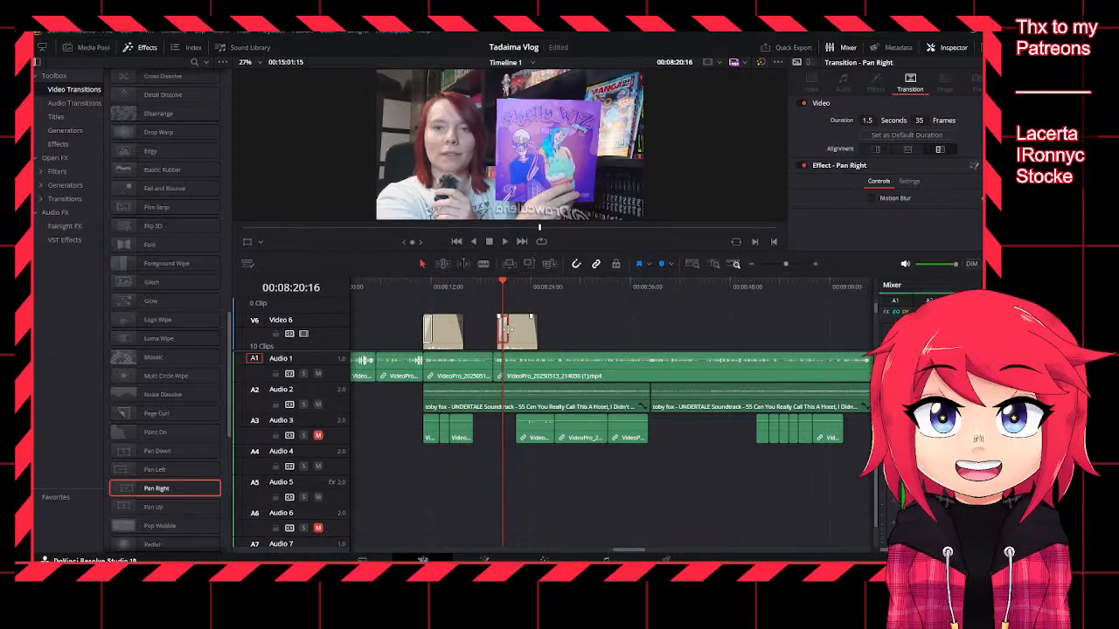
Step: Shorten the title's start transition to 15 frames and play back the entrance
left_click_drag(510, 330, 503, 329)
left_click(496, 285)
key("space")
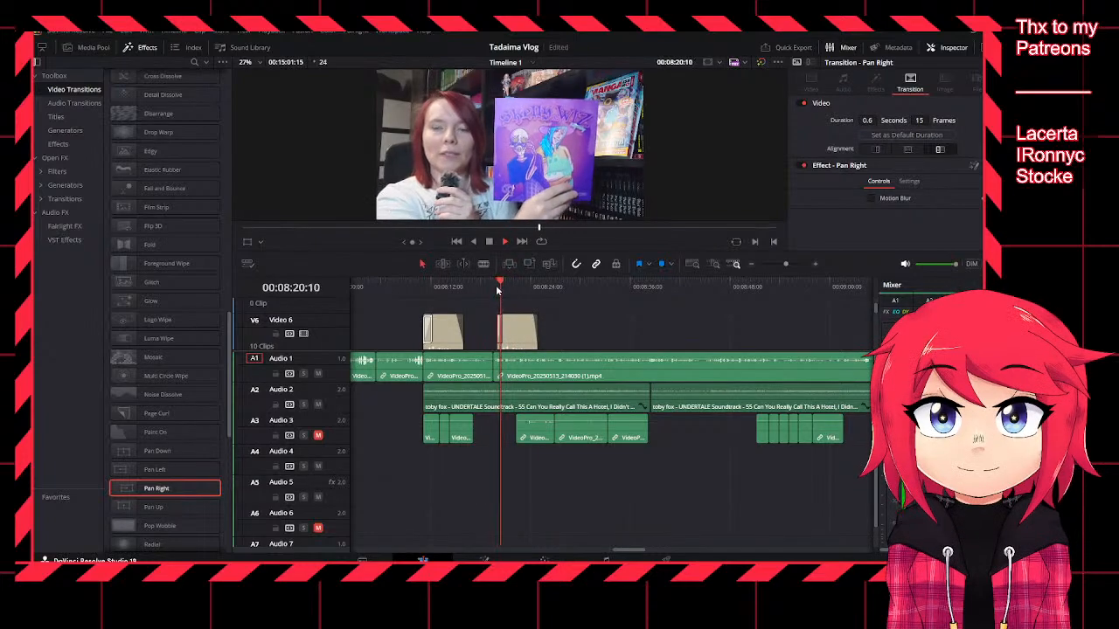
scroll(507, 290, "up", 5)
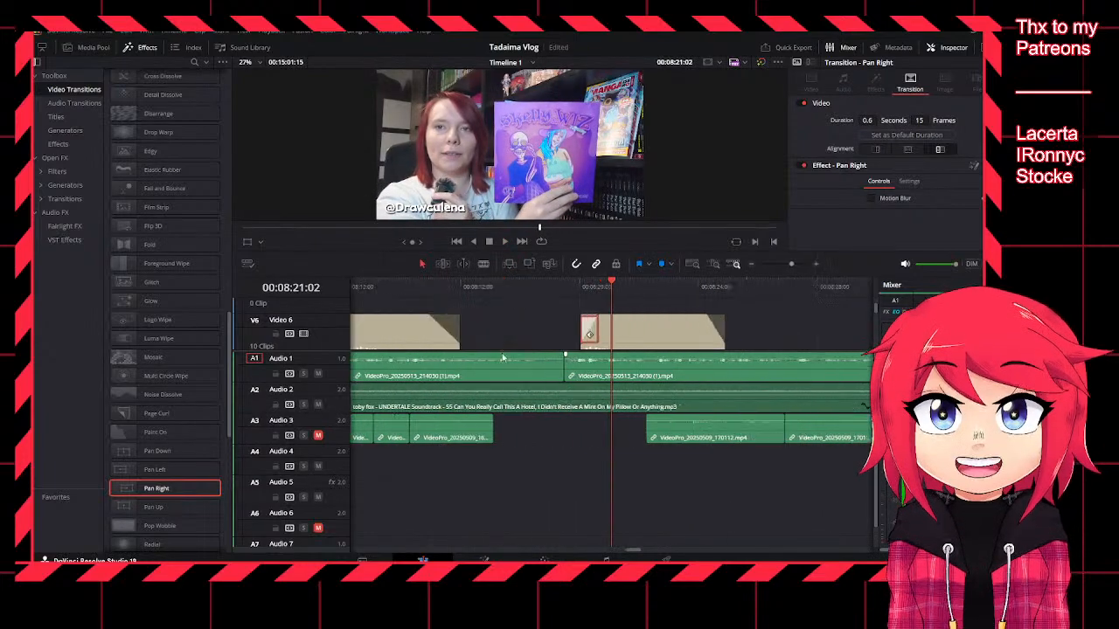
left_click(582, 286)
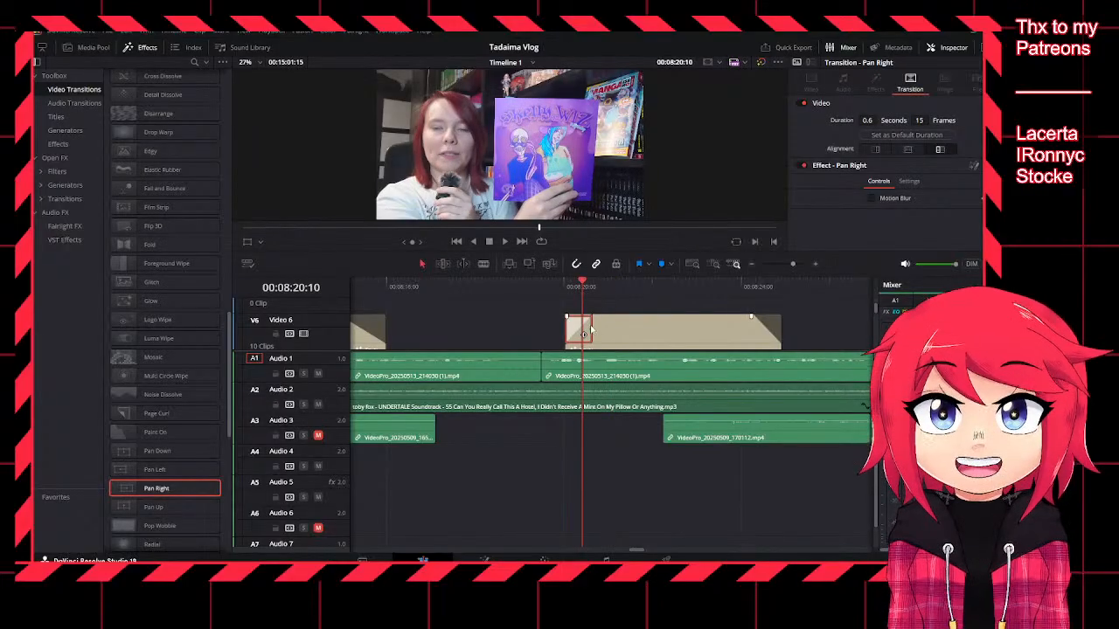
Step: Replace the Pan Right transition at the title's start with the Push transition and play it back
scroll(185, 343, "up", 3)
scroll(185, 343, "down", 10)
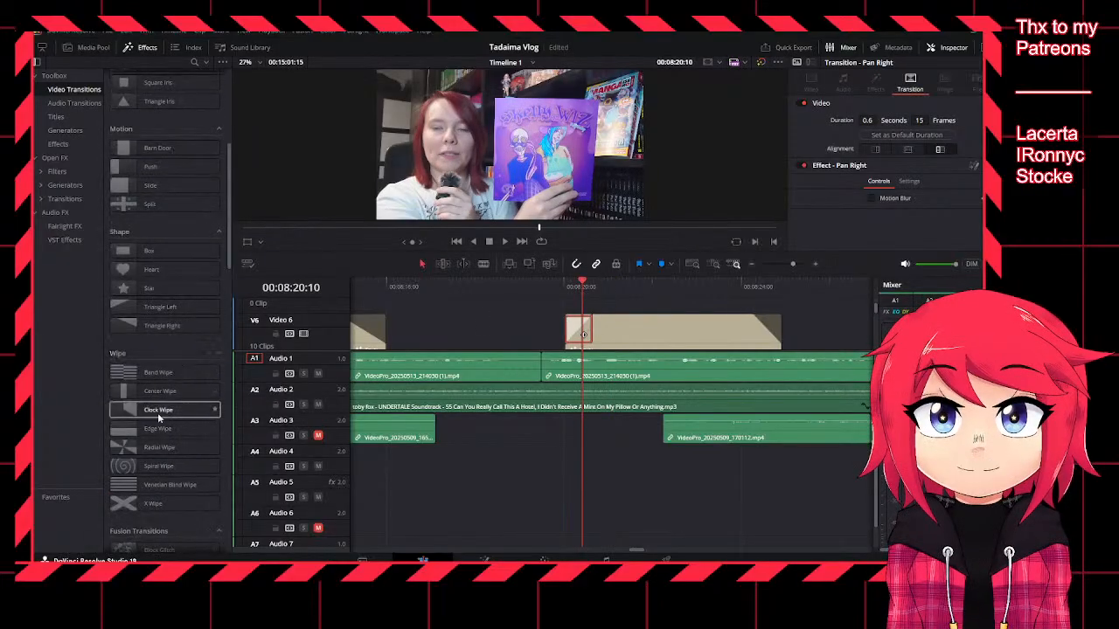
left_click_drag(150, 238, 577, 328)
left_click(567, 284)
key("space")
mouse_move(680, 326)
left_mouse_down()
mouse_move(680, 305)
mouse_move(681, 318)
left_mouse_up()
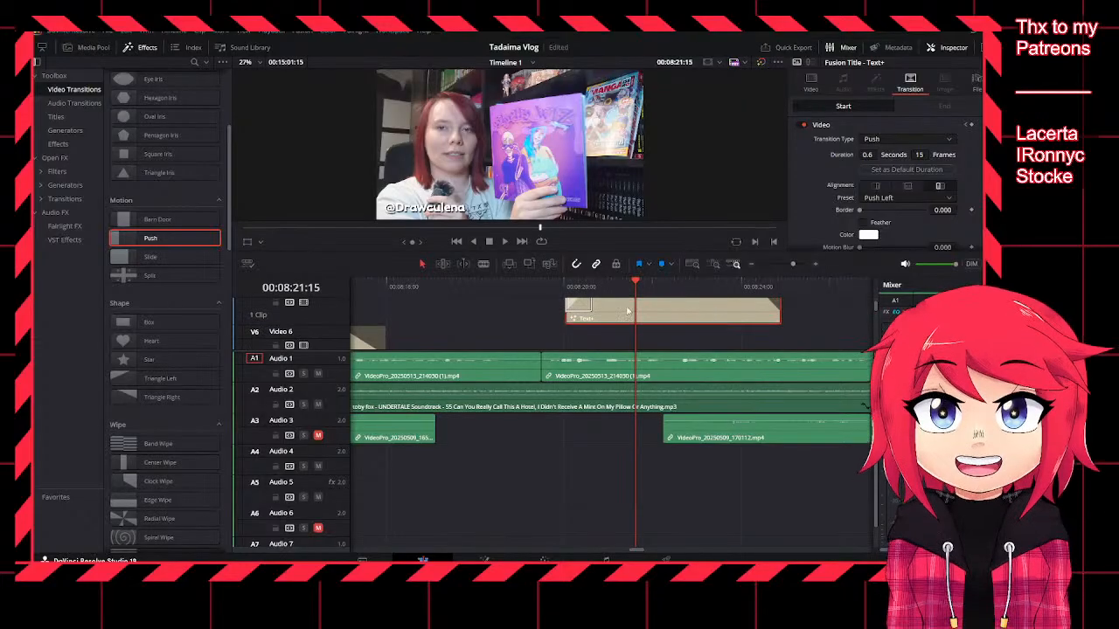
left_click(573, 283)
key("space")
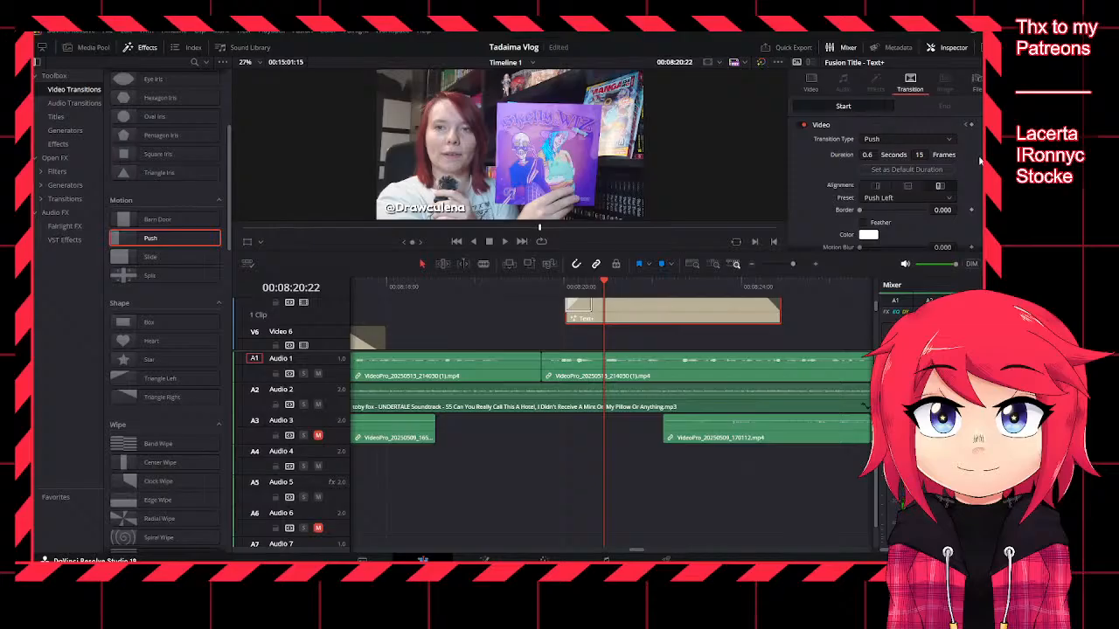
scroll(1001, 165, "down", 3)
scroll(1001, 165, "up", 3)
scroll(1002, 164, "down", 3)
scroll(1002, 165, "up", 3)
left_click(811, 82)
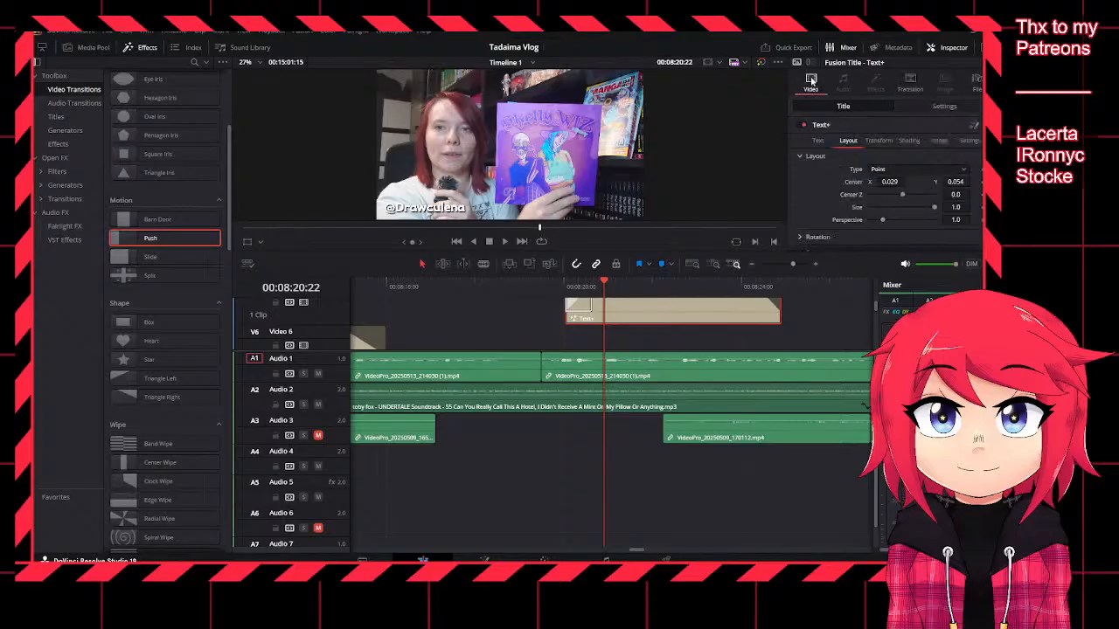
left_click(818, 141)
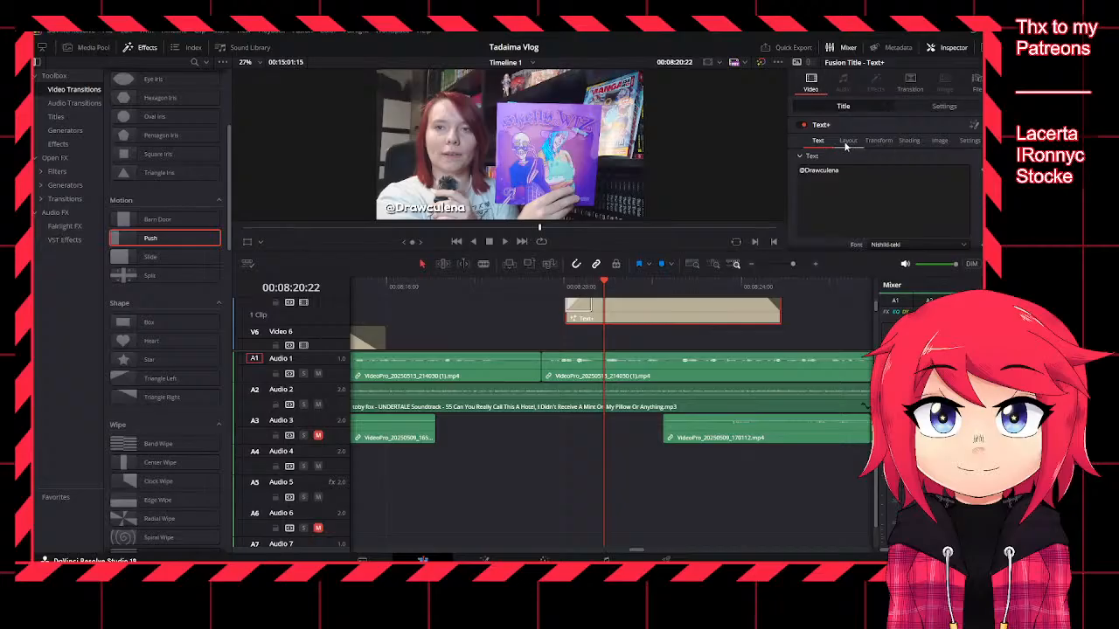
left_click(848, 141)
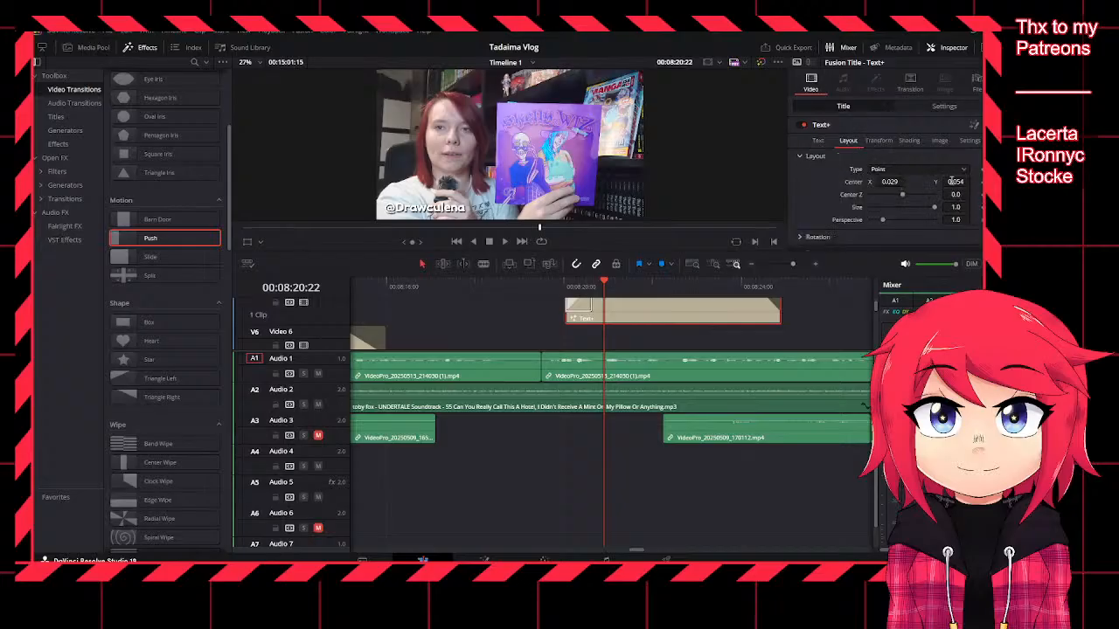
left_click_drag(955, 182, 972, 181)
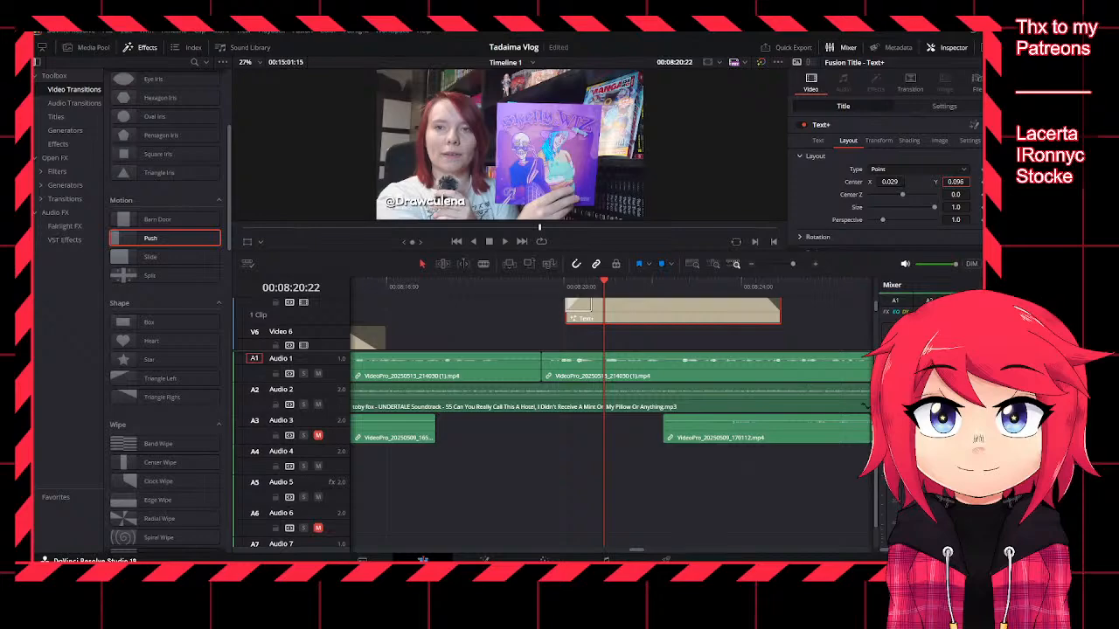
left_click(635, 284)
left_click(795, 284)
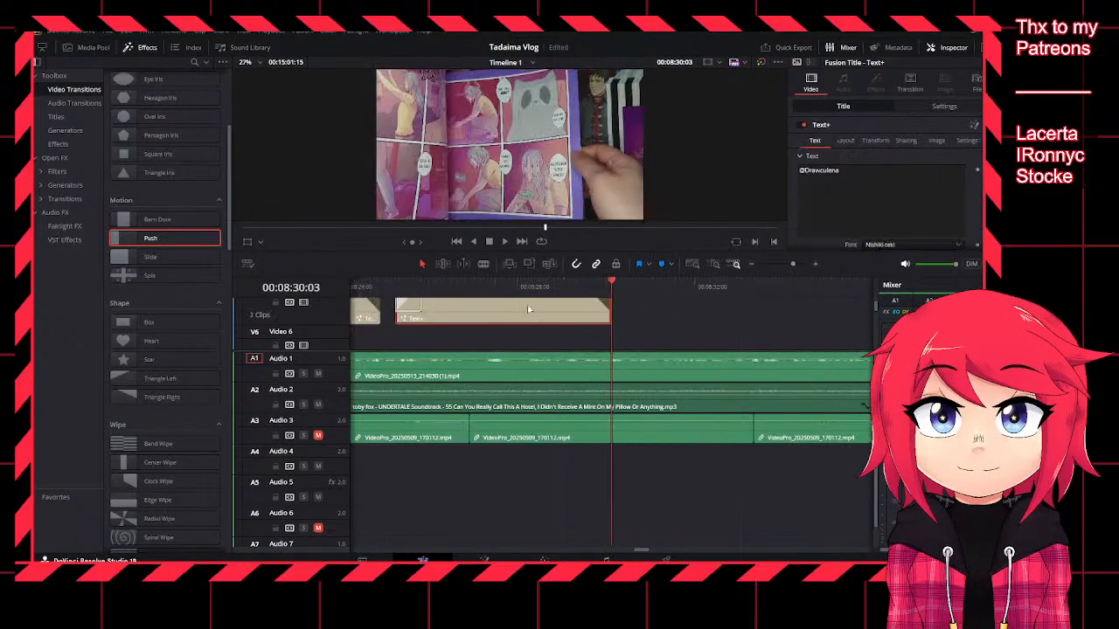
left_click(520, 344)
left_click_drag(520, 341, 613, 340)
left_click(588, 291)
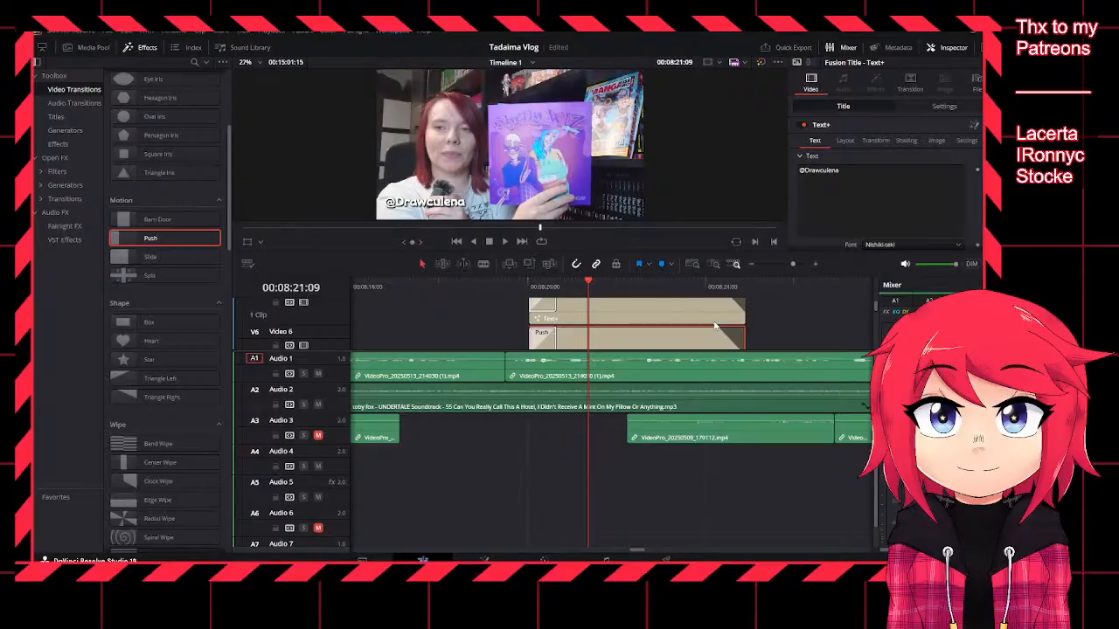
Step: Change the Video 6 title's text to "Instagram, BlueSky" and set its size to 0.0472
left_click(870, 183)
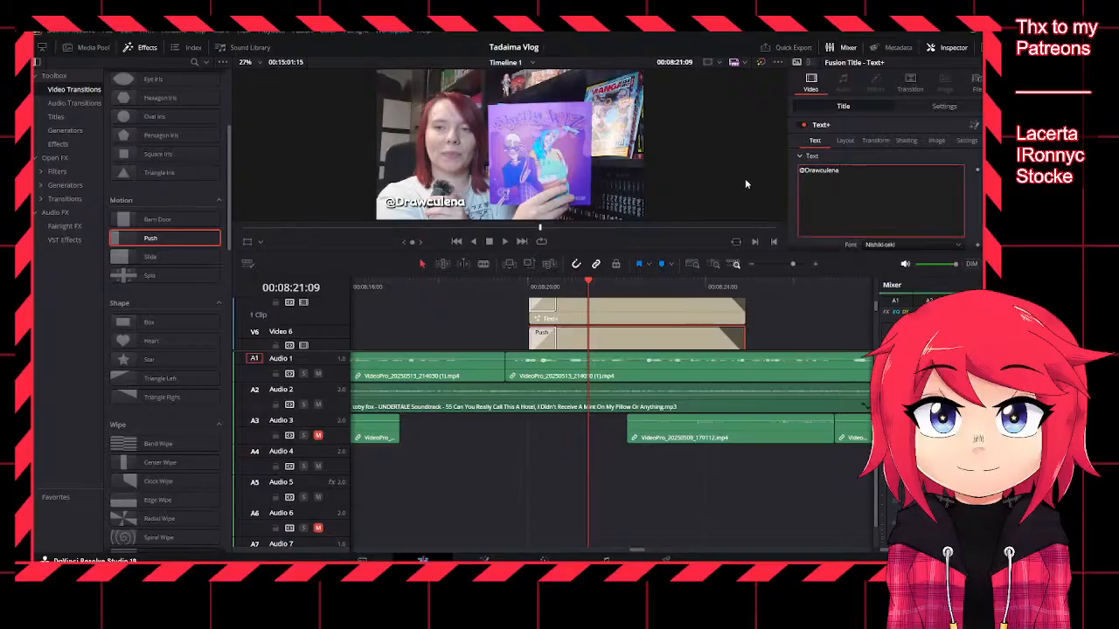
type("Instagram, BlueSky")
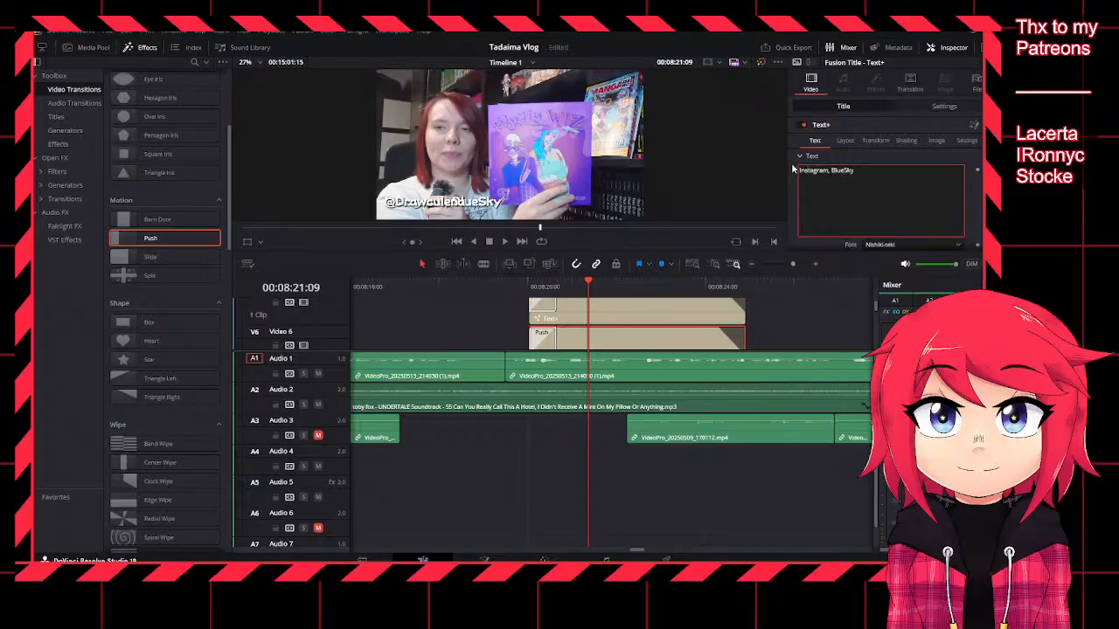
scroll(900, 192, "down", 3)
left_click_drag(873, 186, 871, 187)
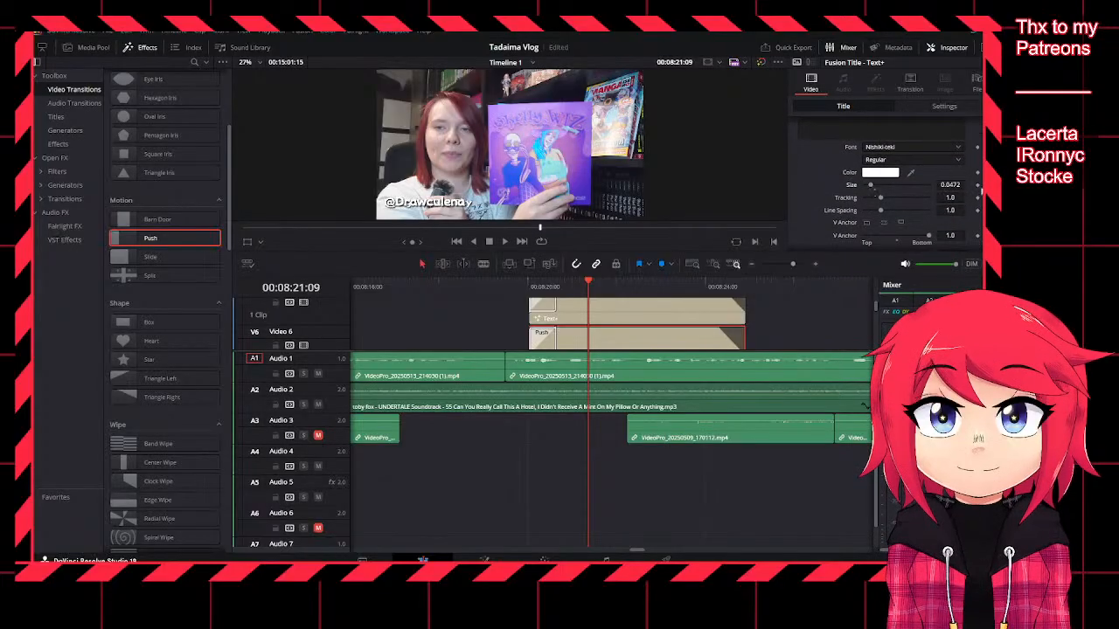
scroll(977, 191, "up", 3)
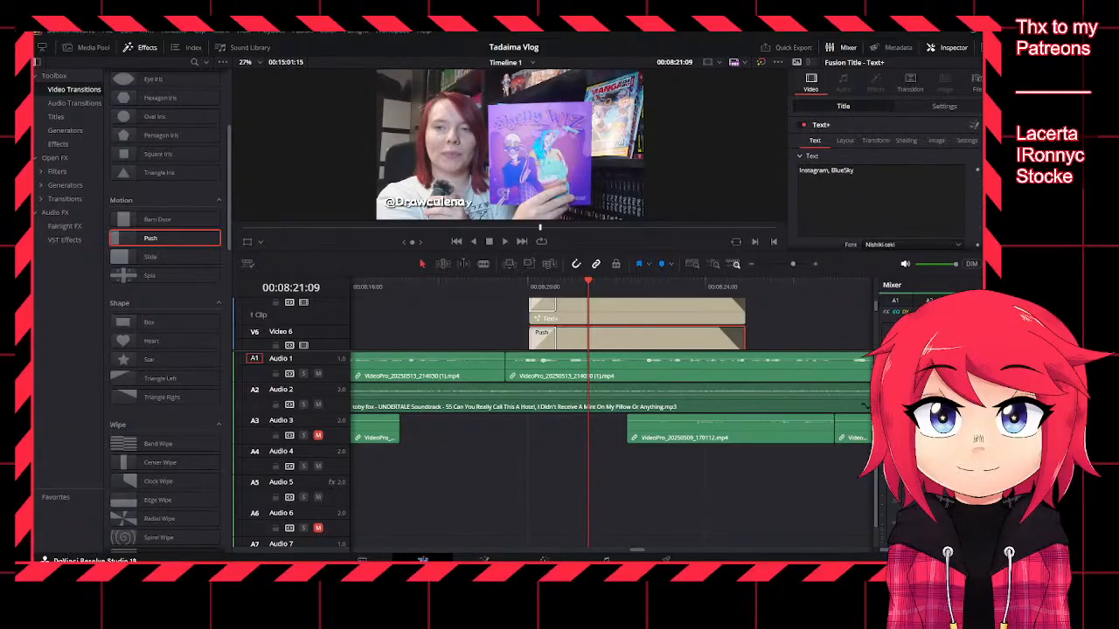
Step: Position the "Instagram, BlueSky" title at Center X 0.1, Y 0.03 and reduce its text size to 0.0394
left_click(844, 142)
left_click_drag(955, 182, 910, 182)
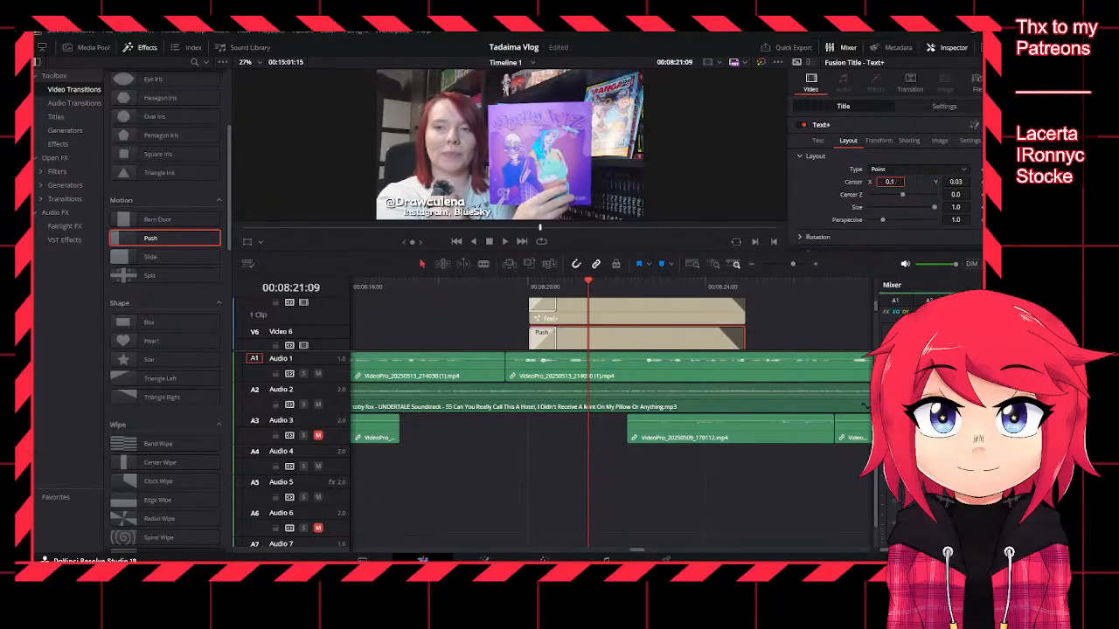
left_click(815, 141)
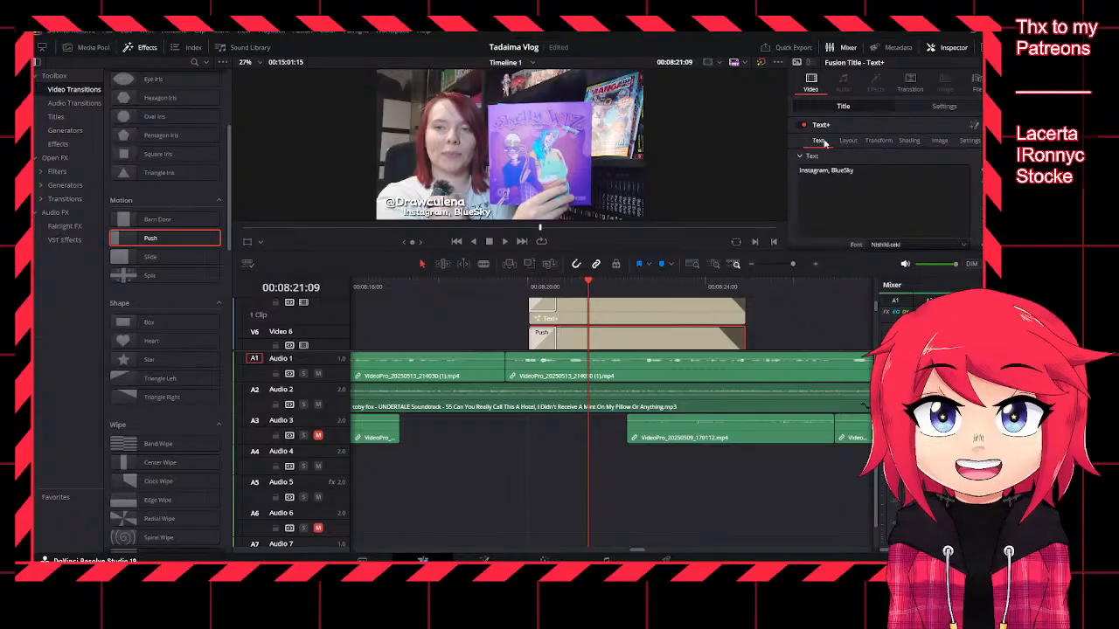
scroll(961, 175, "down", 1)
scroll(962, 175, "down", 2)
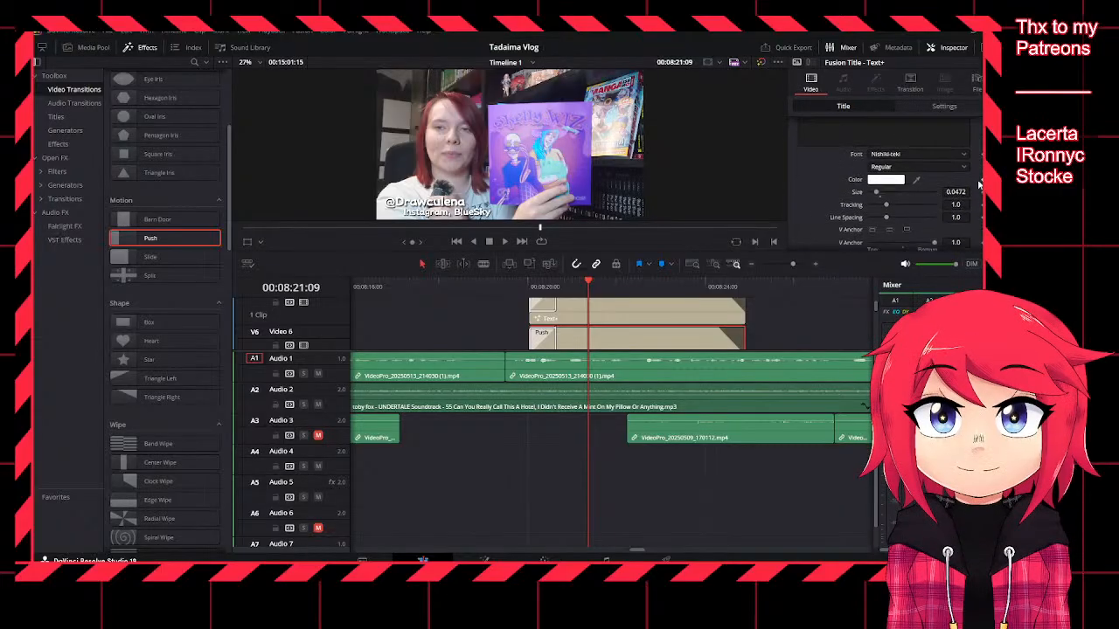
left_click_drag(878, 195, 878, 197)
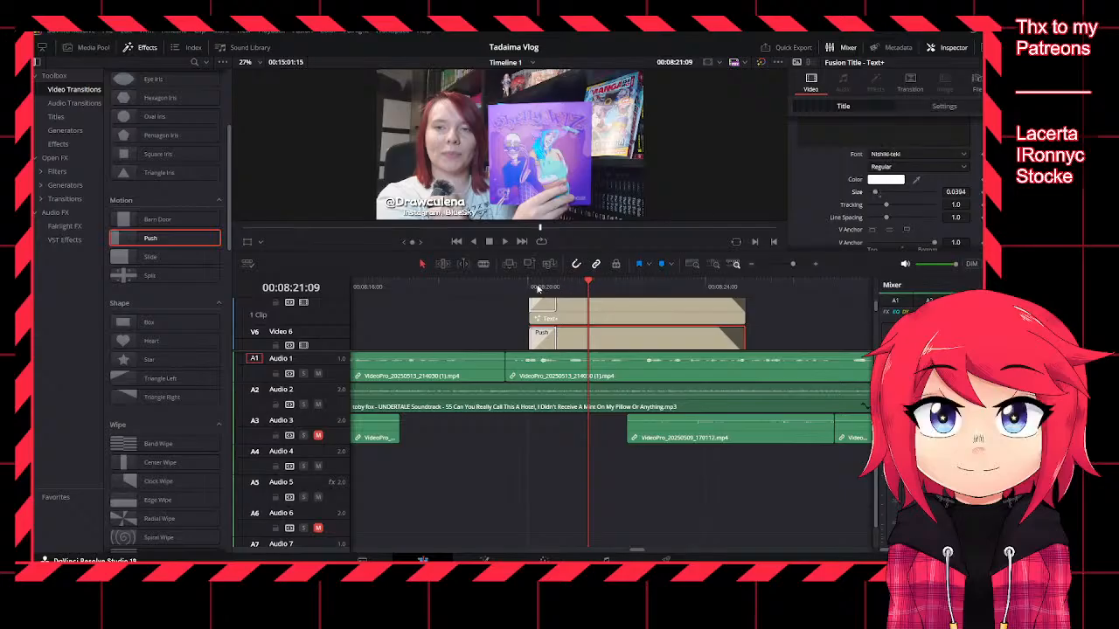
Step: Play back the two stacked titles from their start through their end
left_click(528, 285)
key("space")
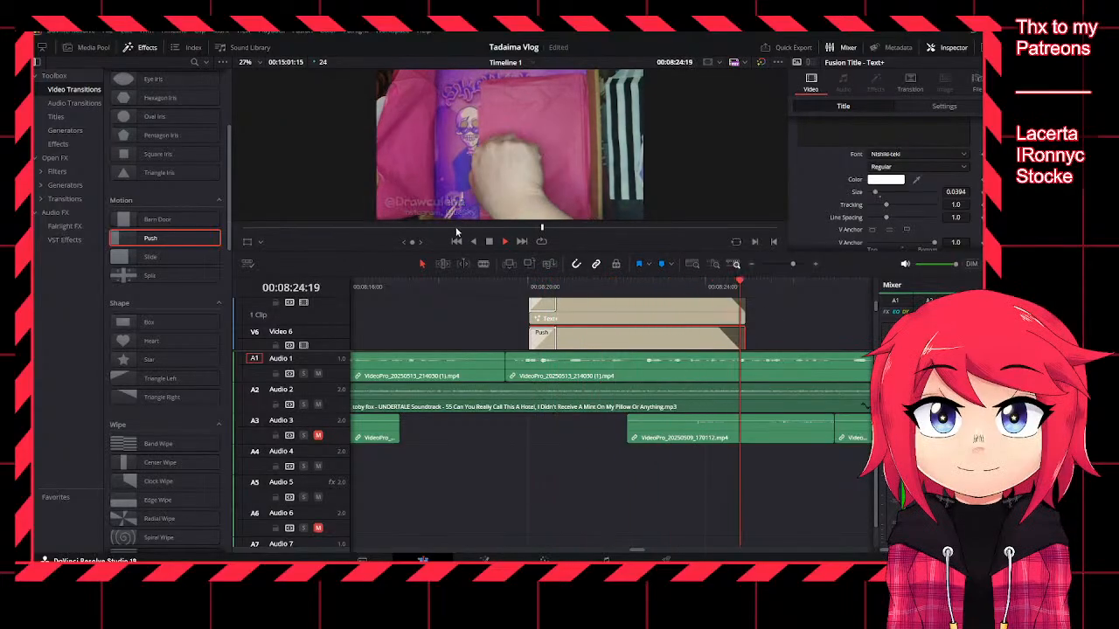
key("space")
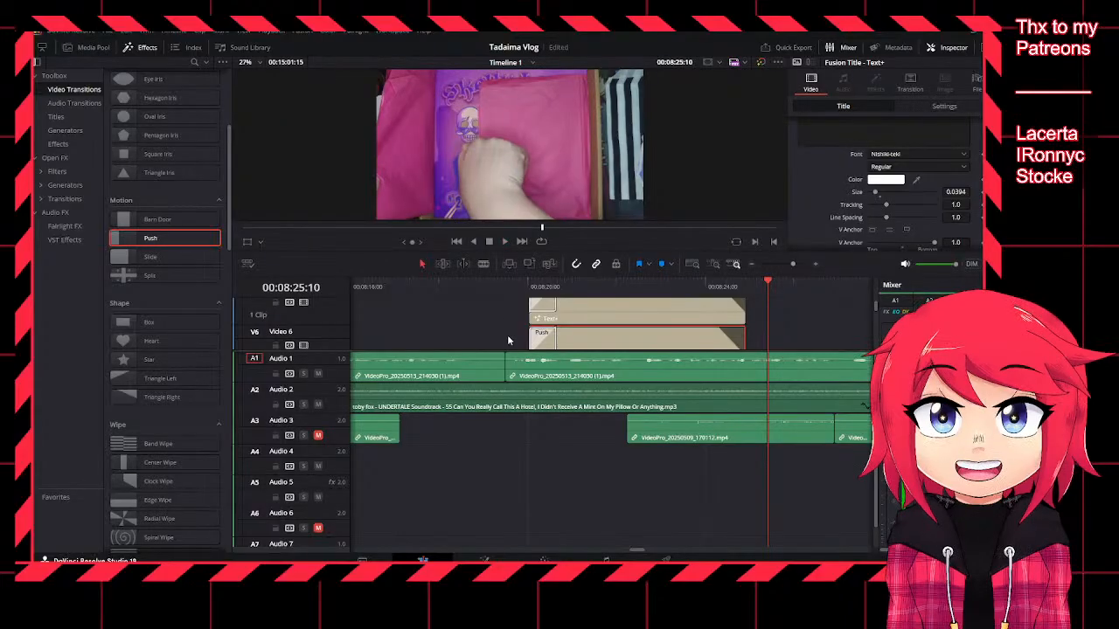
Step: Scrub the stacked titles' entrance and enlarge the timeline and its video section to show Video 3 through Video 7
scroll(672, 379, "down", 2)
scroll(671, 380, "up", 1)
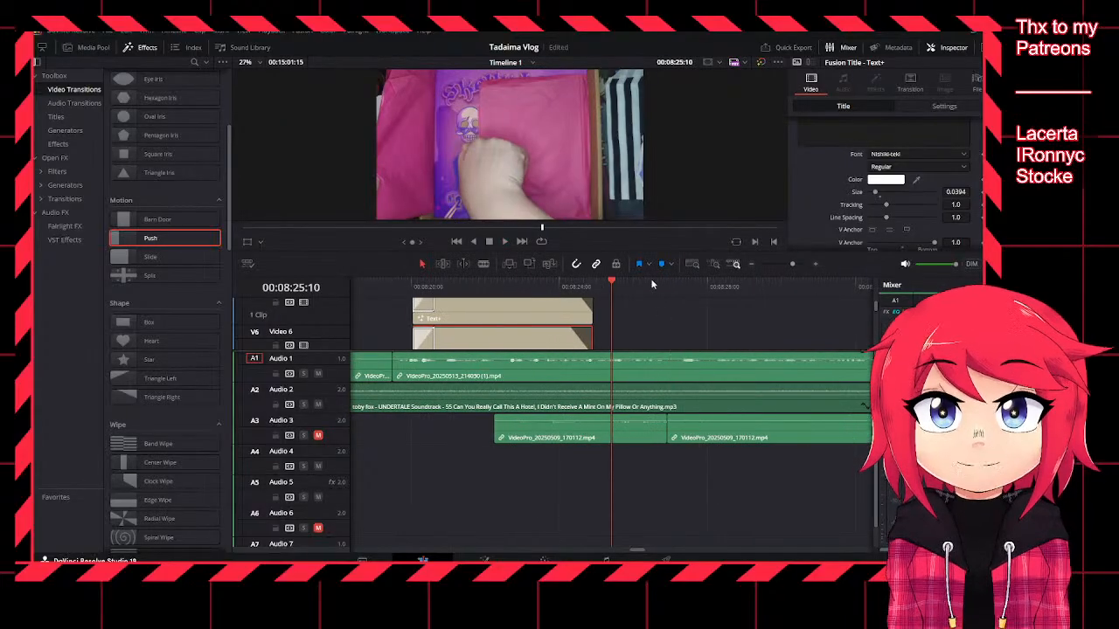
left_click_drag(650, 274, 640, 197)
scroll(664, 367, "down", 2)
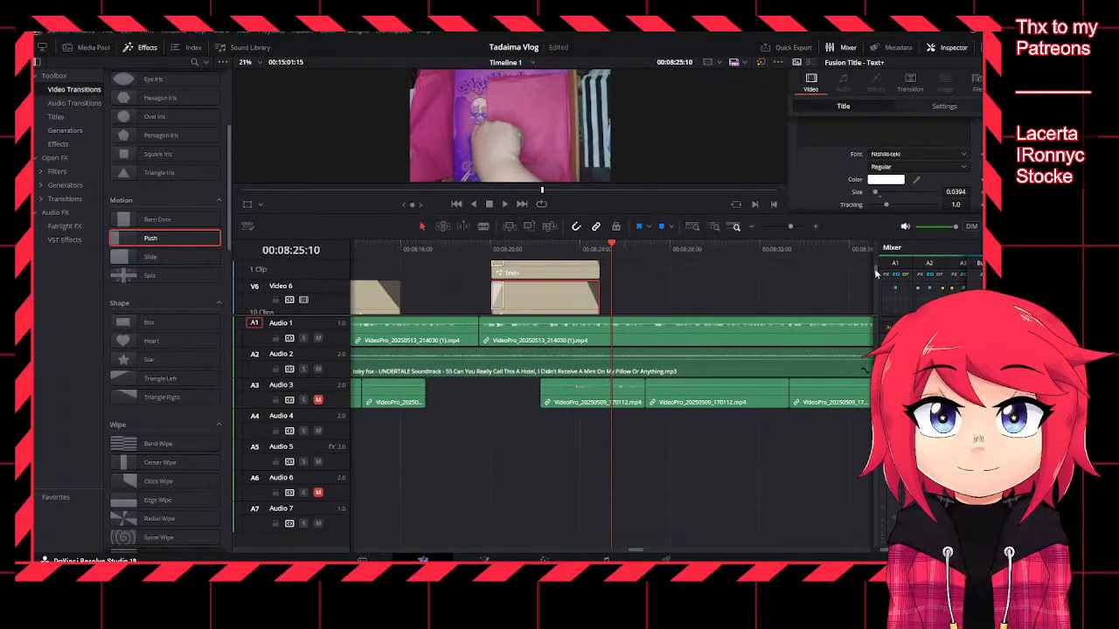
left_click_drag(876, 273, 876, 268)
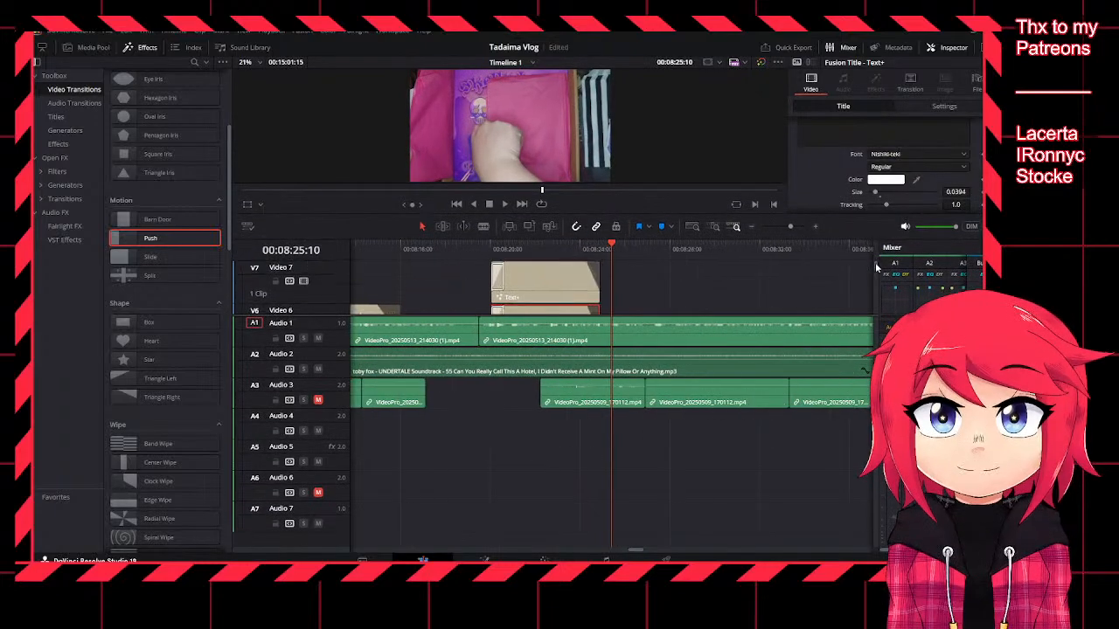
left_click(494, 249)
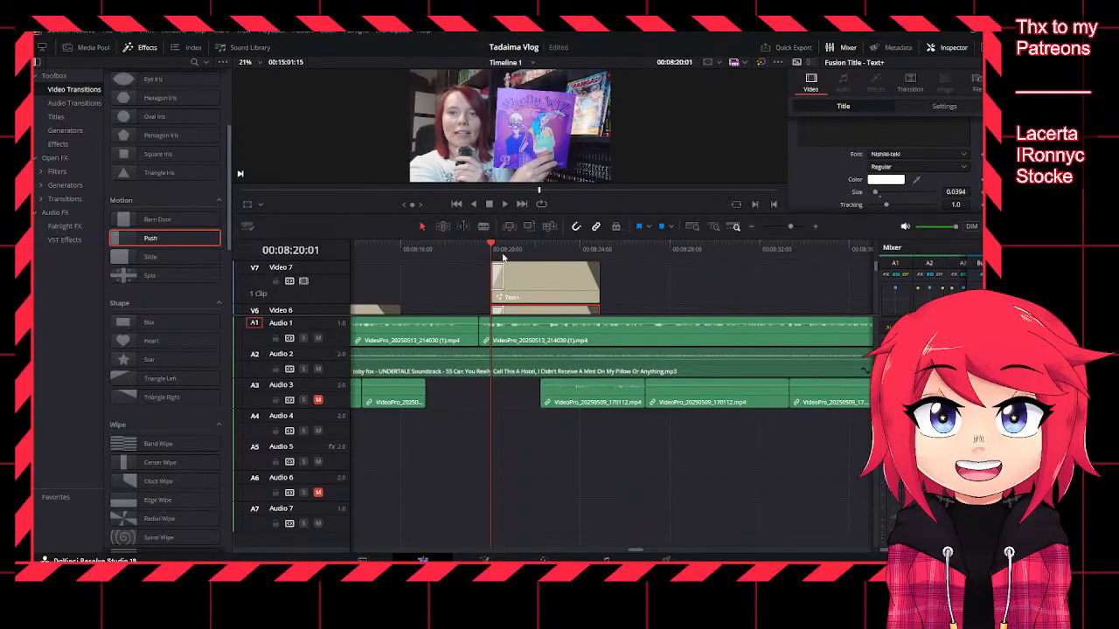
left_click_drag(500, 256, 507, 255)
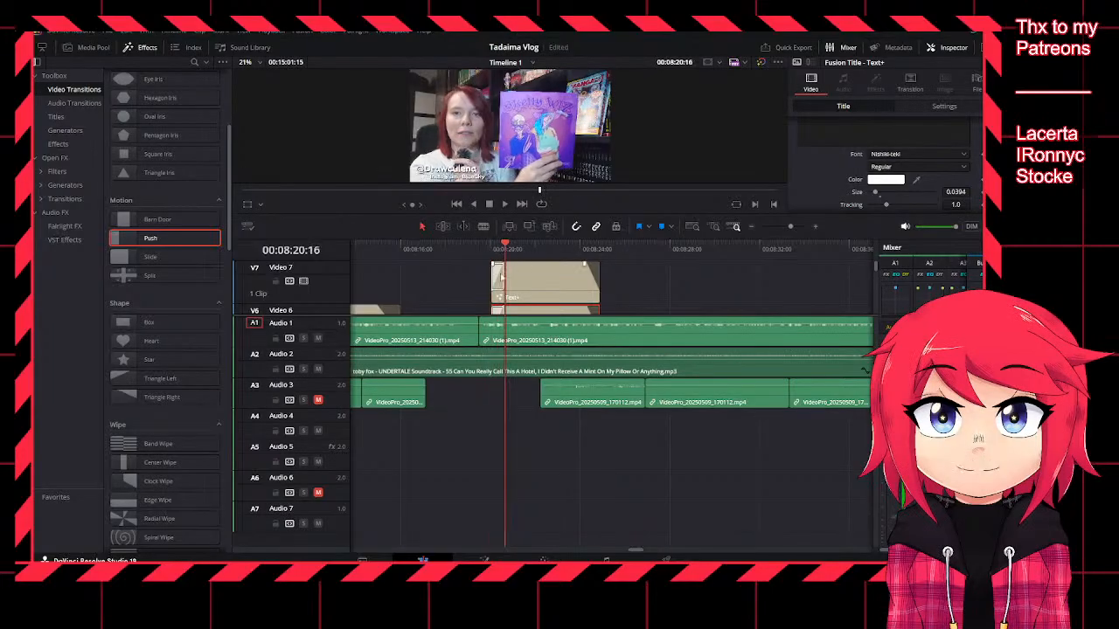
left_click_drag(420, 254, 361, 256)
left_click(842, 277)
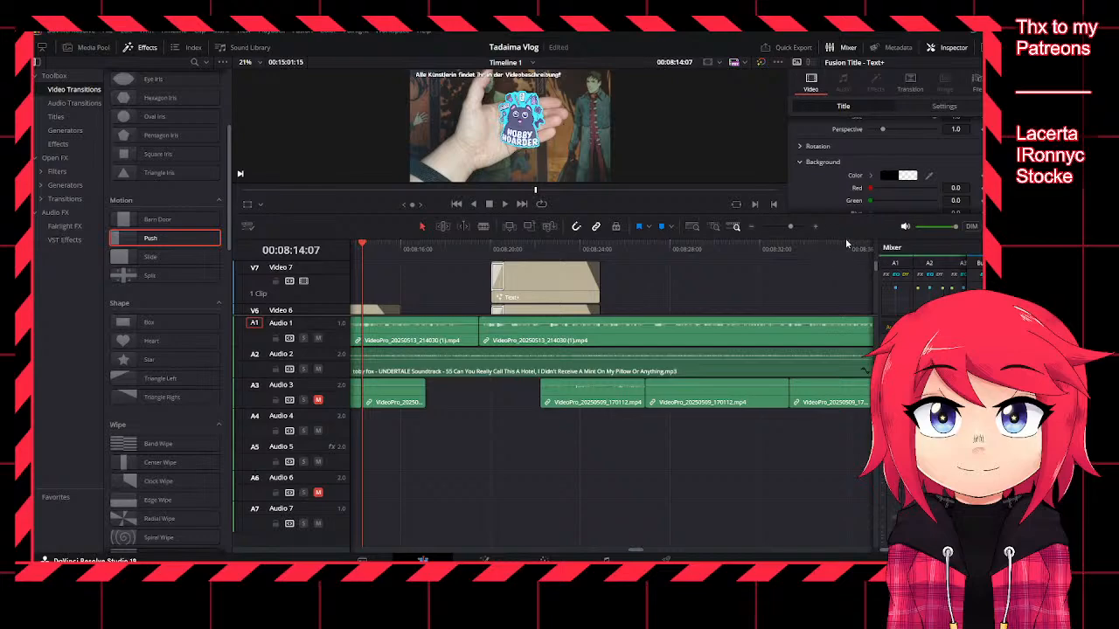
left_click_drag(839, 236, 823, 138)
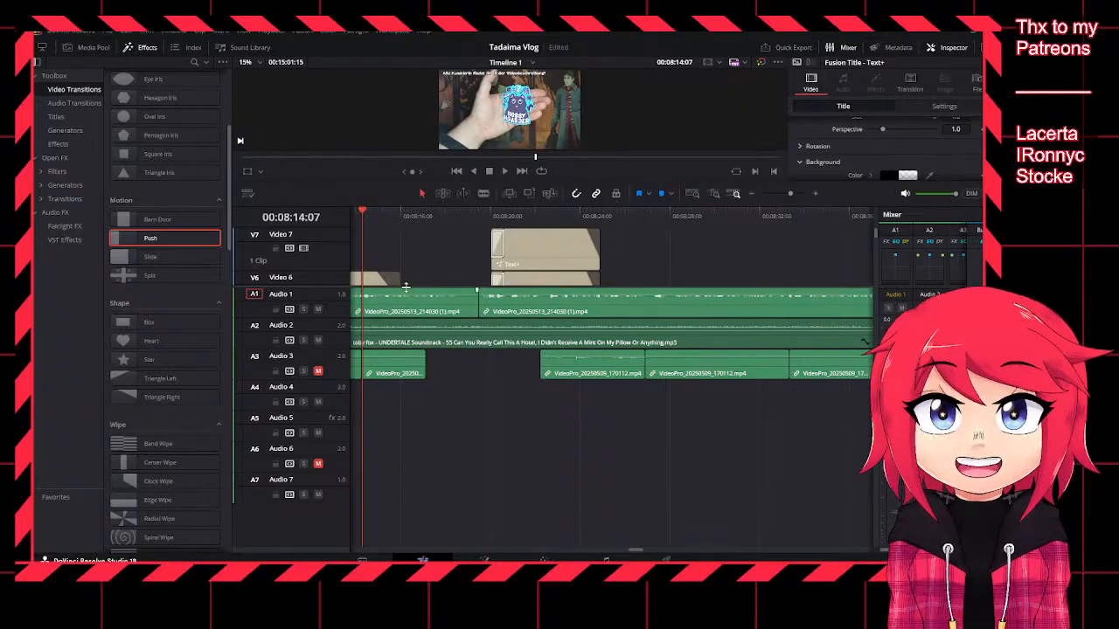
left_click_drag(404, 286, 405, 456)
Step: Select the two stacked titles and browse back through the timeline to the merchandise stall footage around 00:07:45
left_click(479, 216)
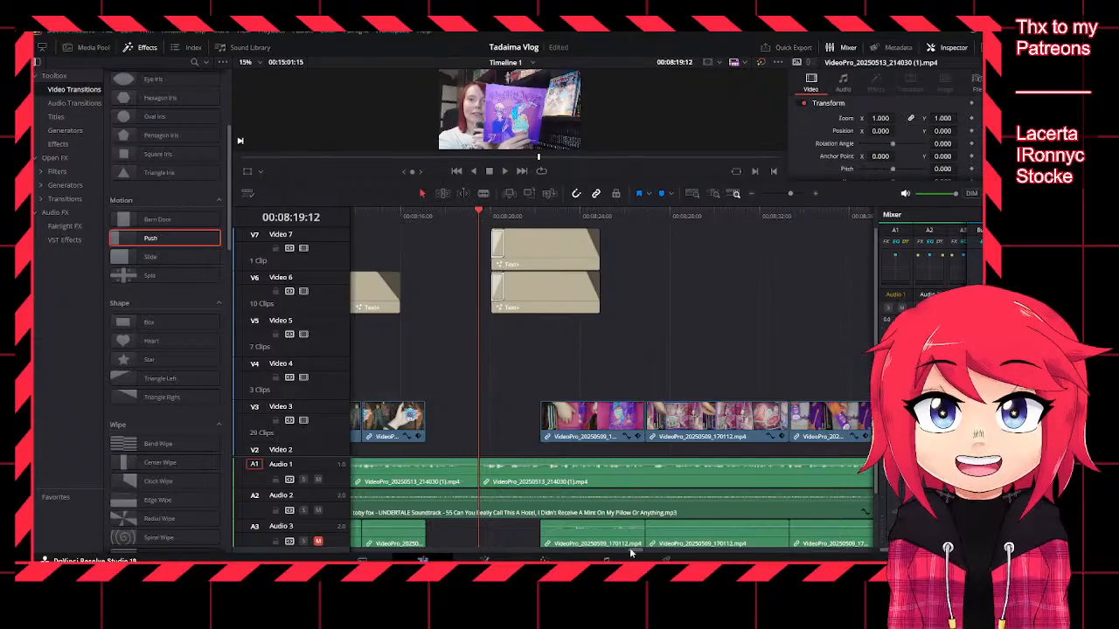
left_click_drag(631, 550, 626, 550)
left_click(485, 236)
left_click_drag(484, 220, 649, 222)
left_click(456, 220)
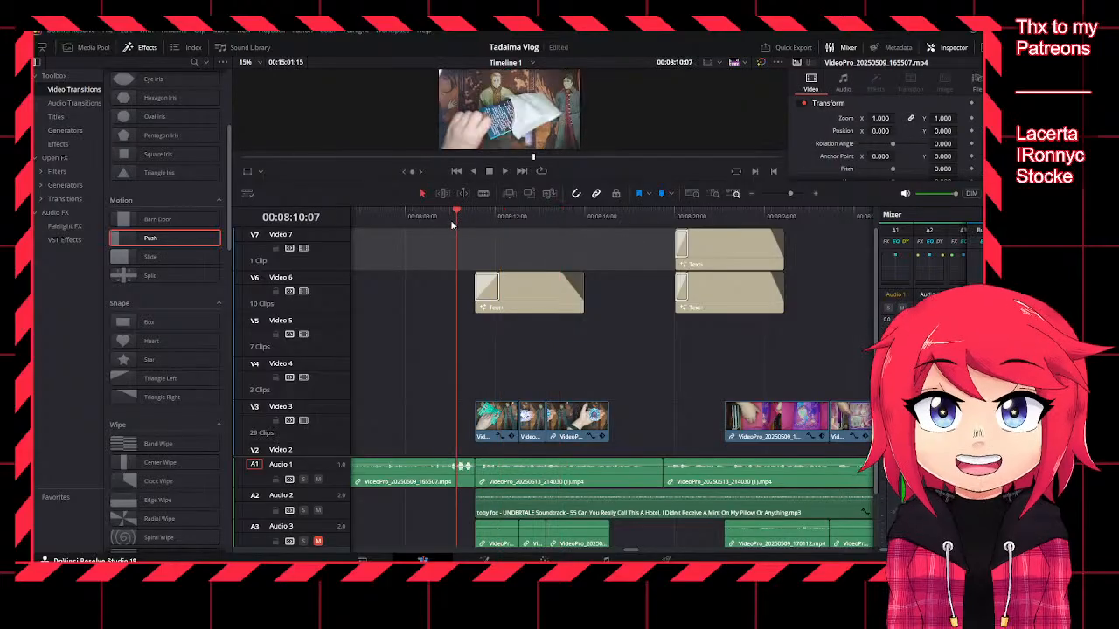
left_click(391, 230)
left_click_drag(823, 249, 421, 315)
left_click_drag(415, 217, 423, 228)
left_click(636, 224)
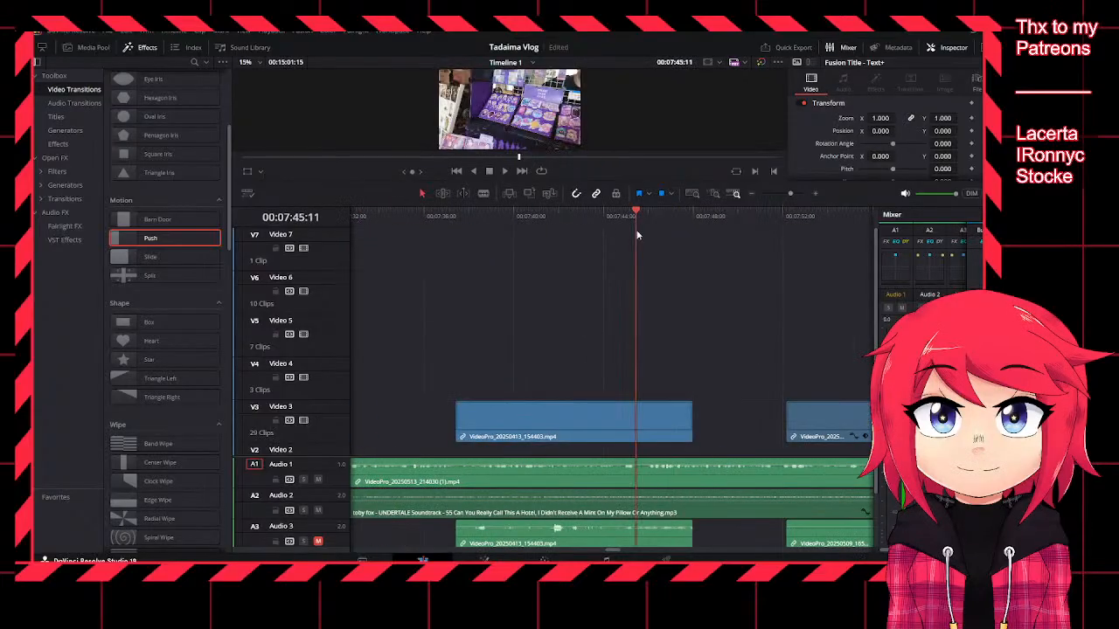
Step: Move the two stacked titles to the start of the stall clip VideoPro_20250413_154403.mp4, keeping them on Video 6 and 7
key("space")
key("space")
key("ctrl+minus")
key("ctrl+minus")
scroll(697, 329, "down", 3)
scroll(697, 328, "up", 4)
left_click_drag(752, 302, 575, 306)
Step: Play back the relocated titles over the stall footage from the clip's start
left_click(556, 218)
key("space")
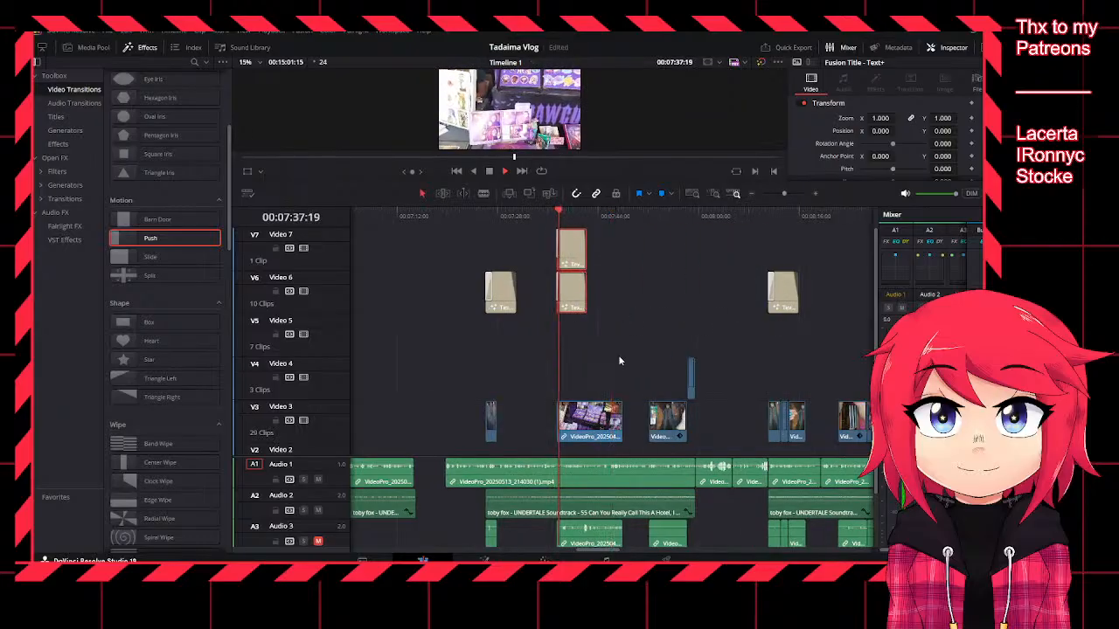
scroll(618, 349, "up", 4)
scroll(628, 363, "down", 3)
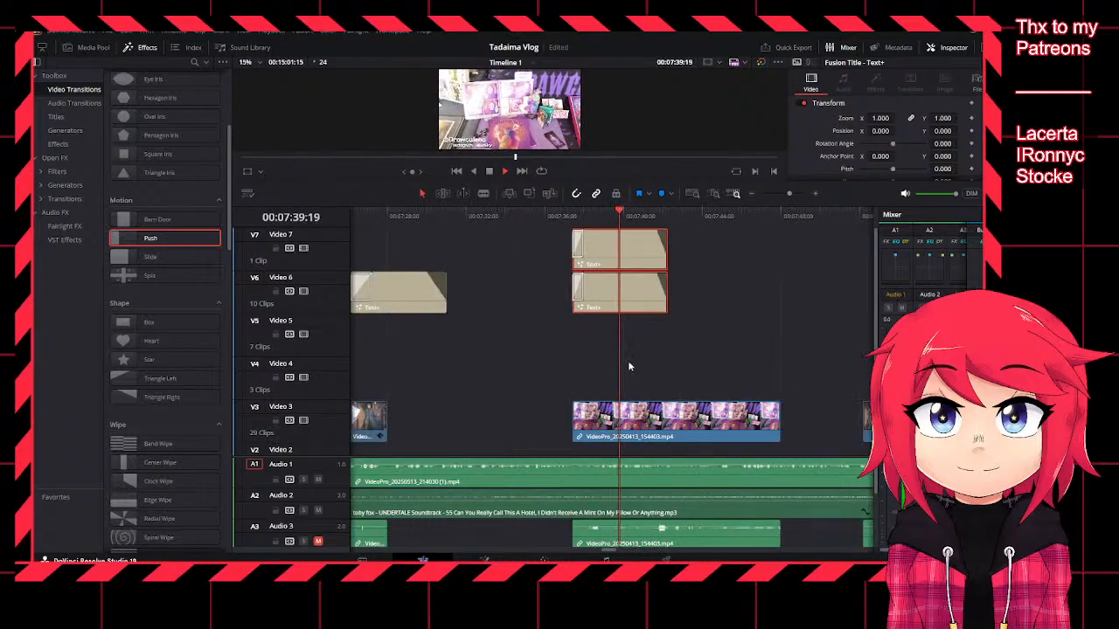
scroll(635, 368, "down", 5)
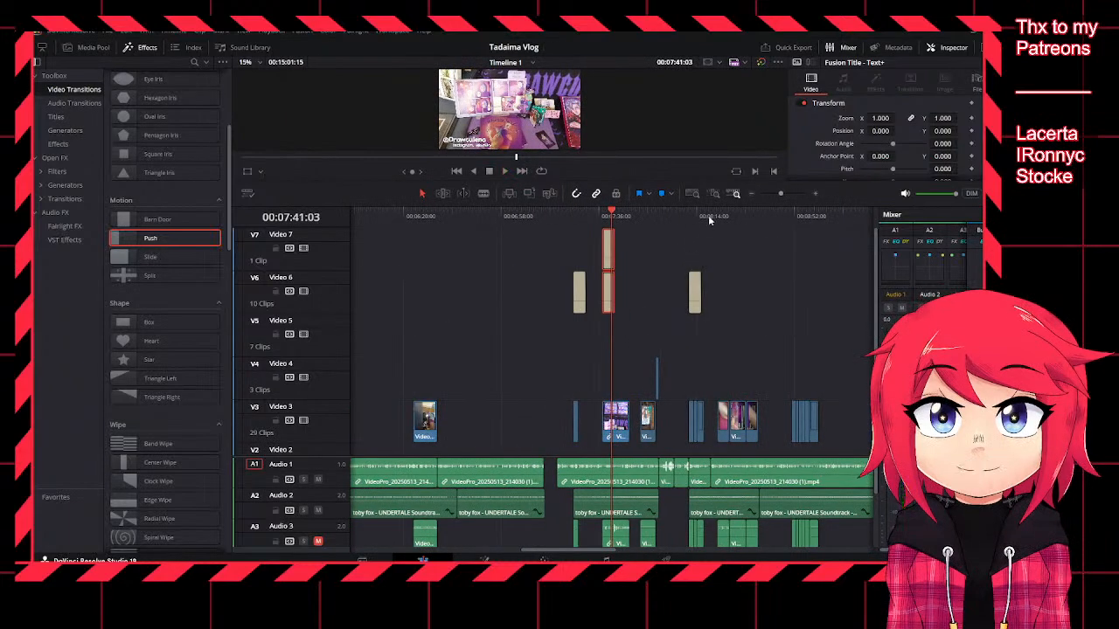
Step: Examine the clips and title placement in the unboxing section between about 00:08:19 and 00:08:33
left_click(708, 215)
scroll(780, 334, "up", 3)
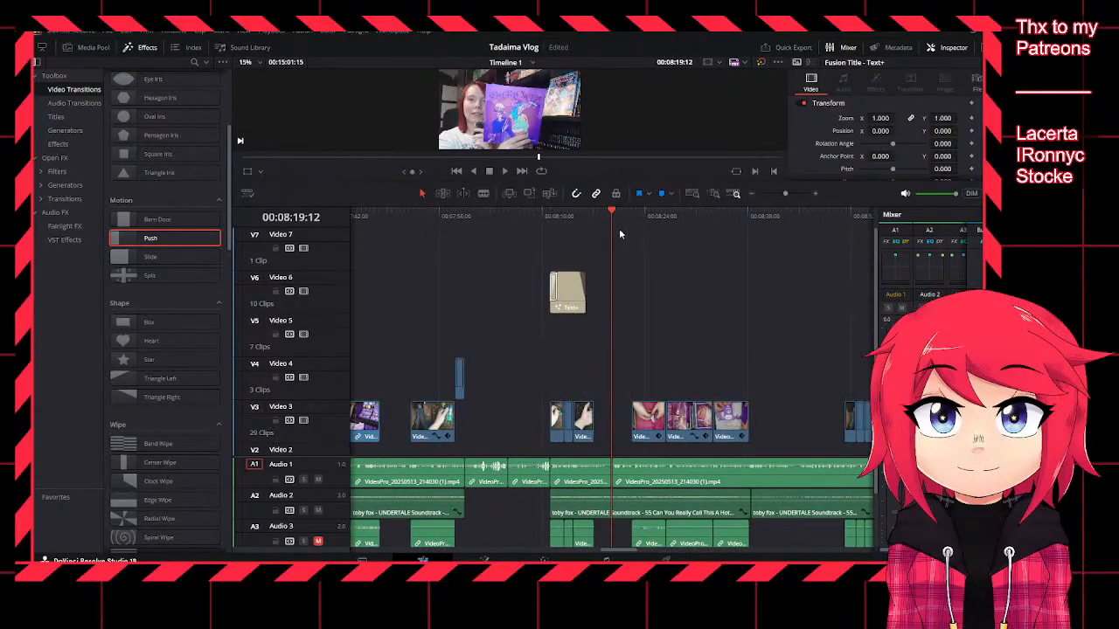
left_click(639, 216)
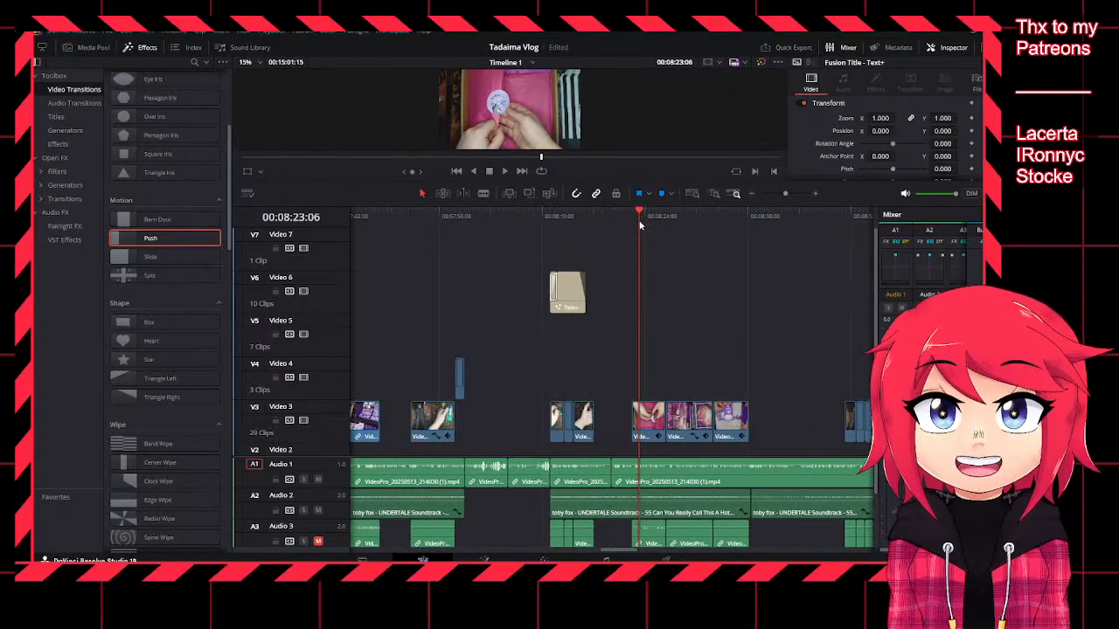
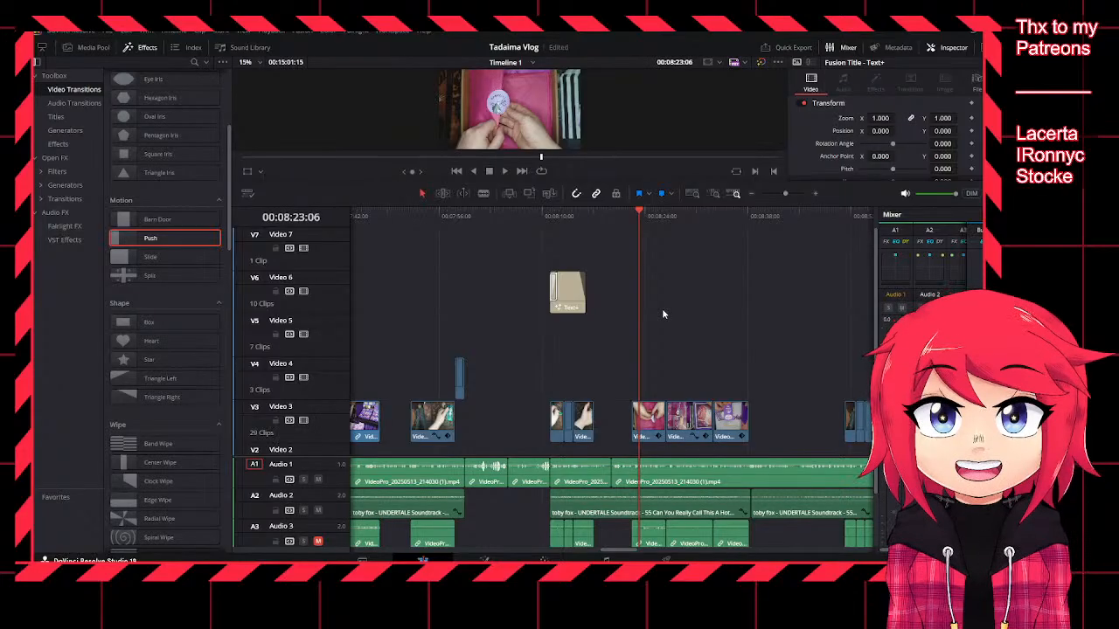
scroll(705, 322, "down", 2)
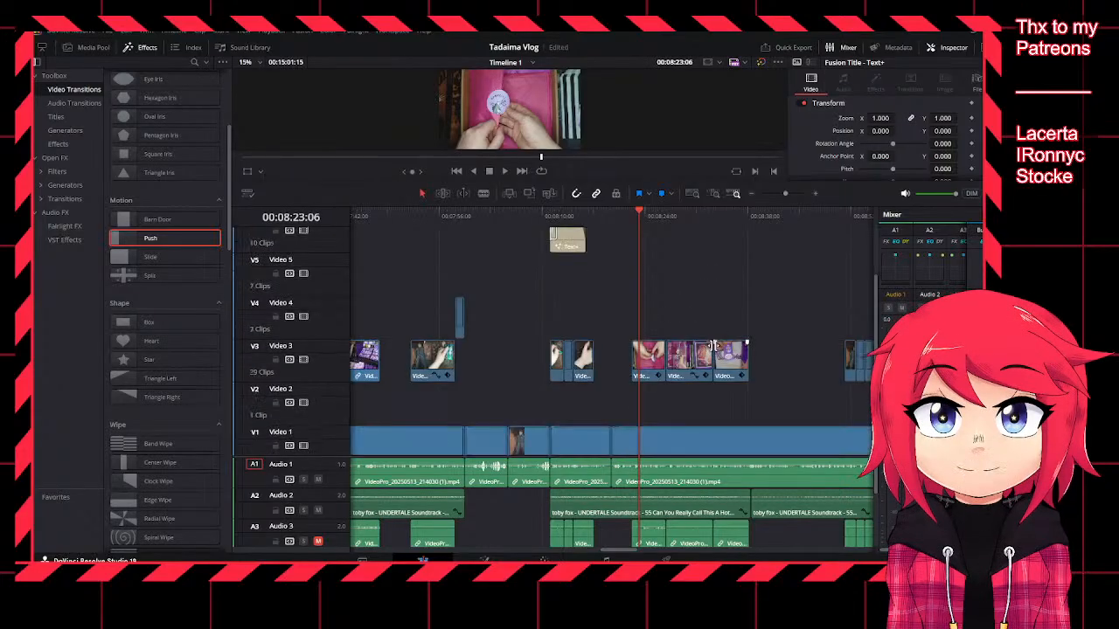
scroll(695, 376, "down", 3)
scroll(573, 469, "down", 3)
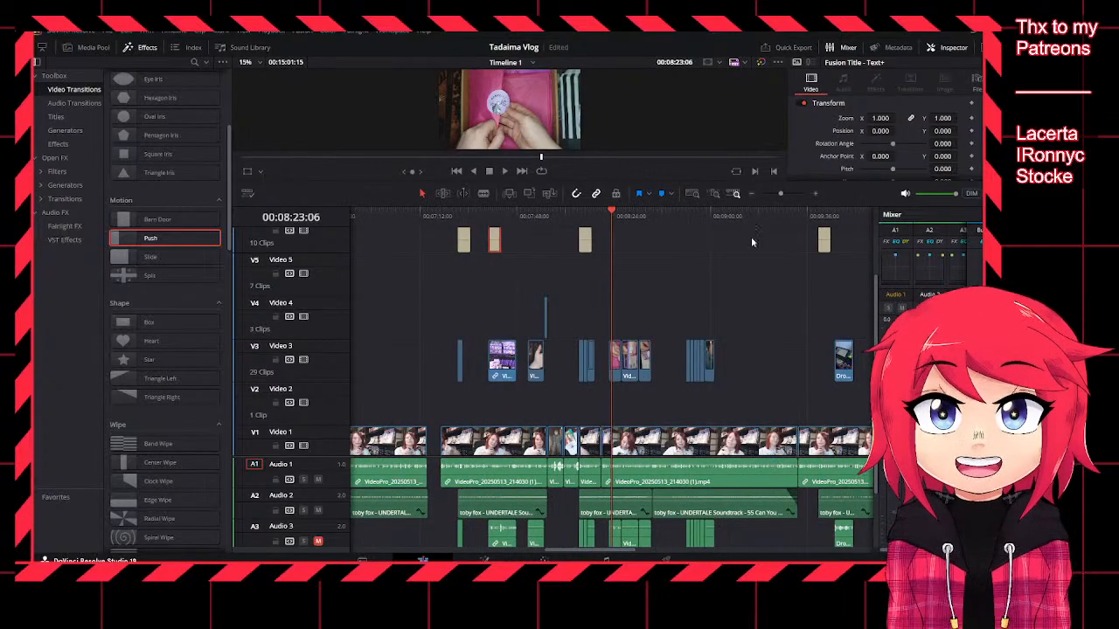
left_click(638, 216)
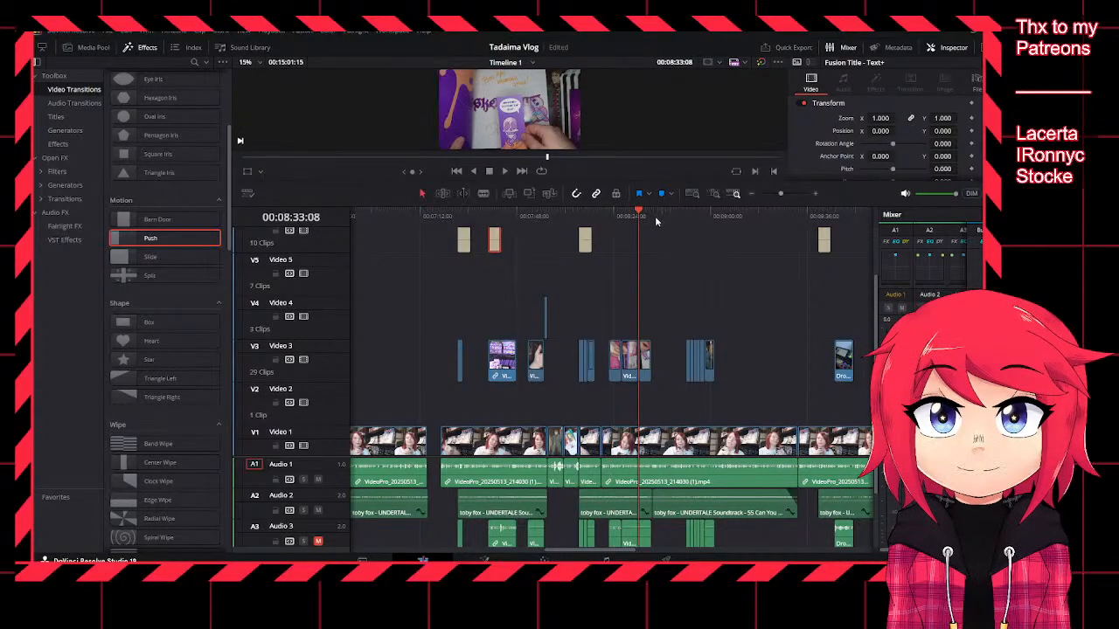
Step: Locate the start of the hand-held sticker clips at 00:08:51:04 and enlarge the viewer to examine them
left_click(653, 215)
left_click_drag(652, 221, 697, 226)
scroll(636, 339, "down", 5)
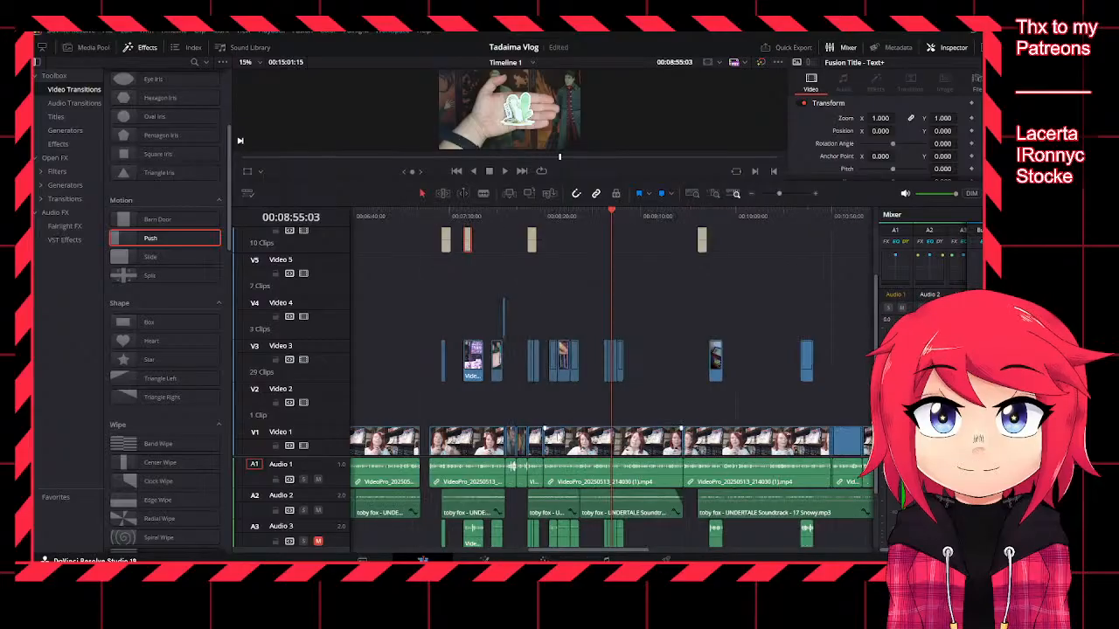
scroll(636, 342, "up", 3)
scroll(634, 339, "up", 4)
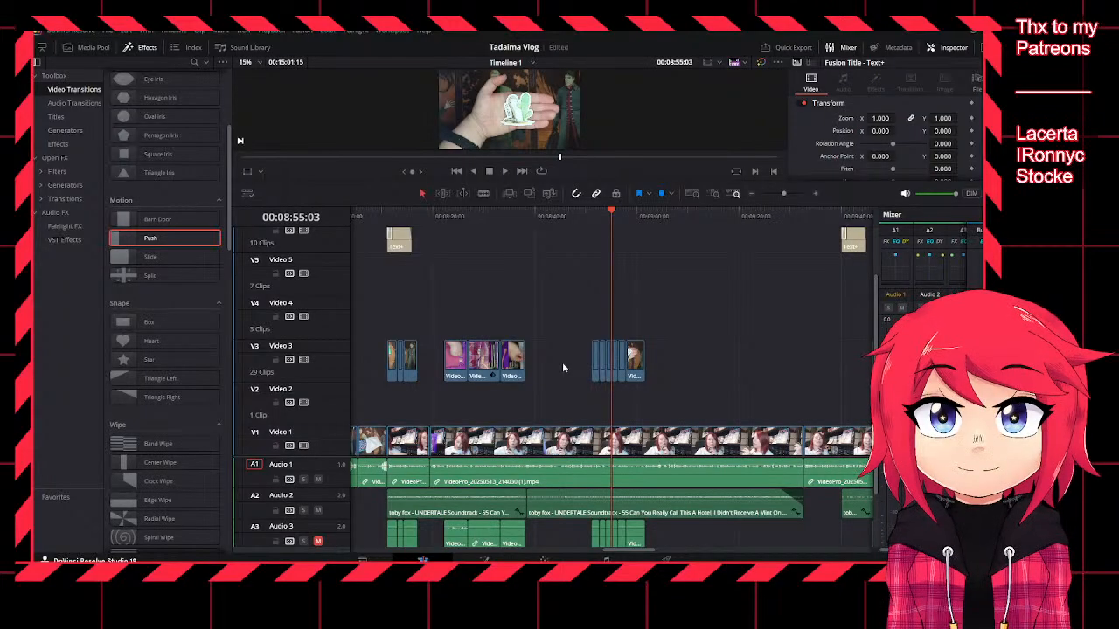
left_click_drag(450, 222, 485, 224)
left_click_drag(583, 228, 591, 224)
scroll(656, 255, "up", 5)
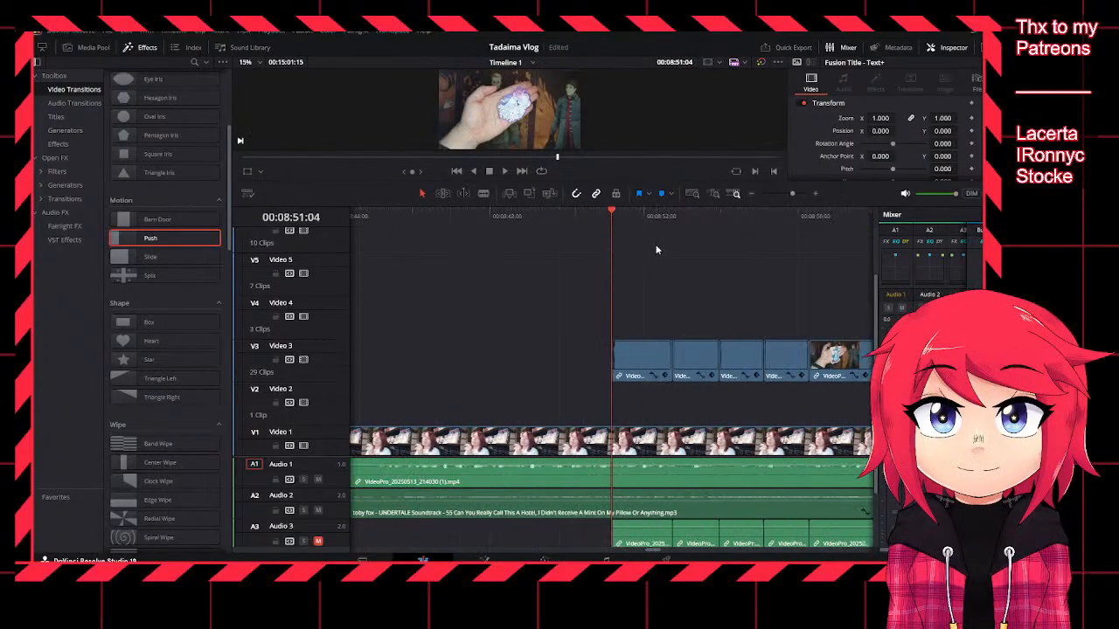
left_click_drag(660, 205, 660, 289)
scroll(741, 403, "up", 3)
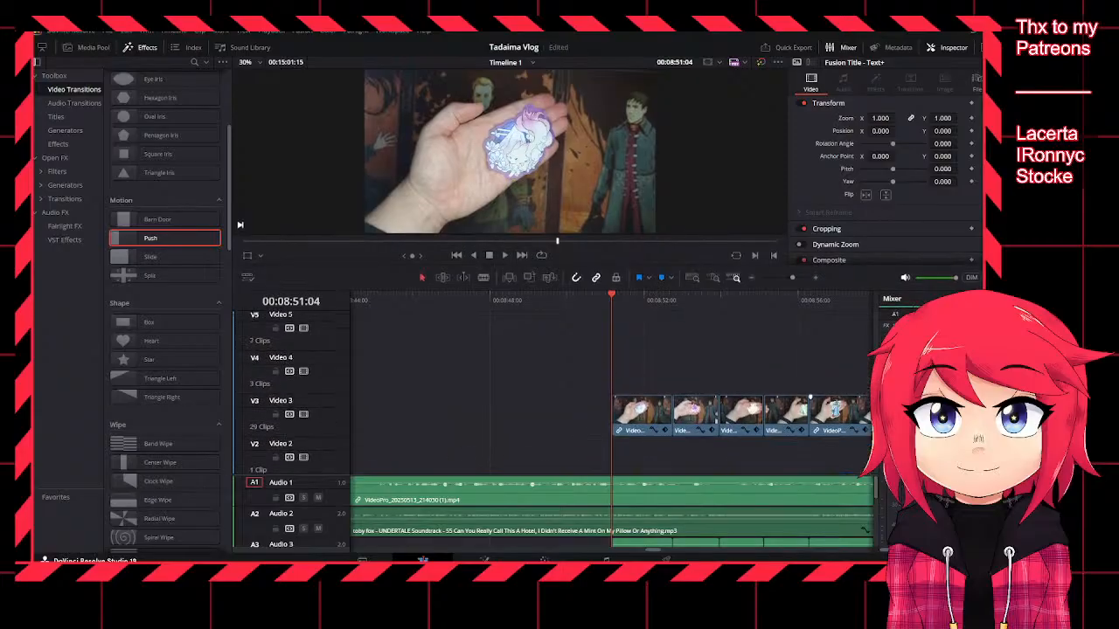
Step: Paste the copied title pair and place it on Video 4 and 5 at the start of the first sticker clip
left_click(531, 300)
key("ctrl+v")
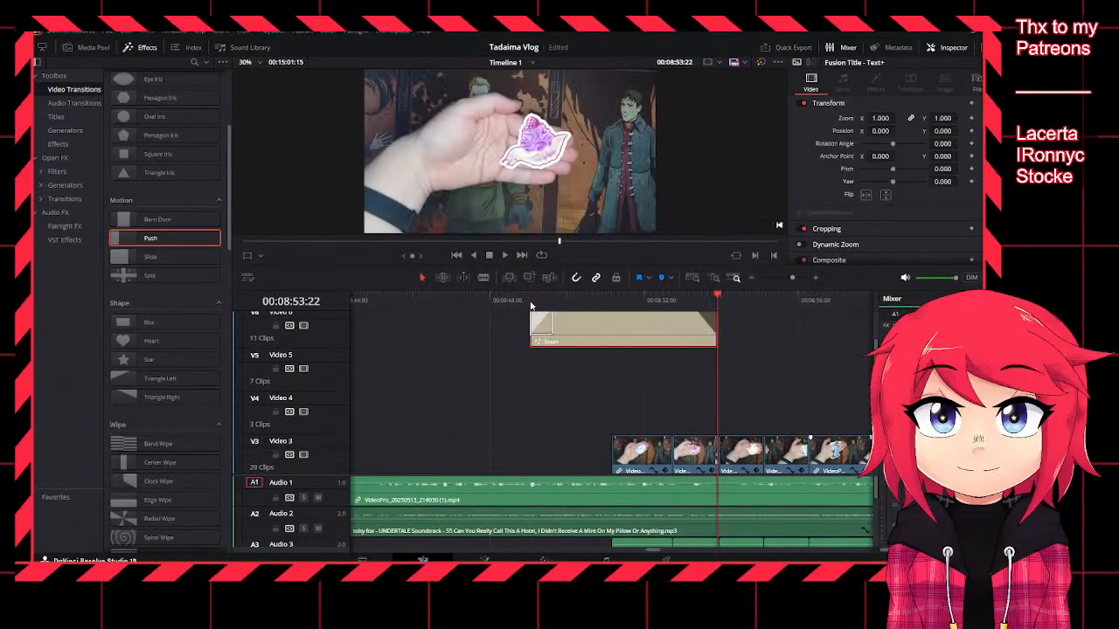
left_click_drag(614, 349, 675, 403)
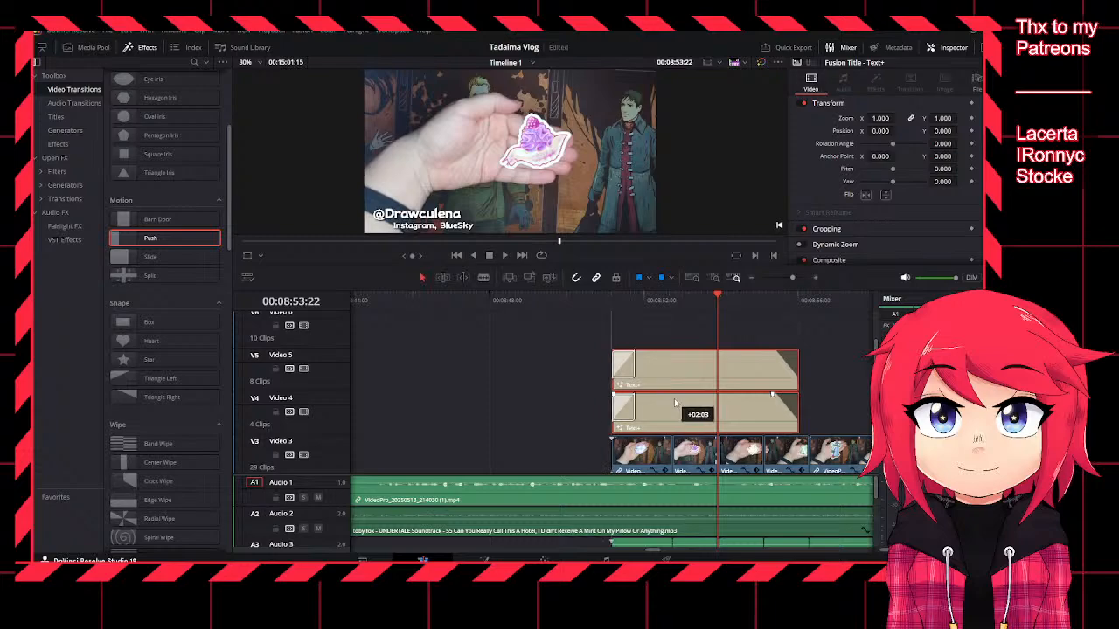
Step: Shorten both pasted titles to end with the first sticker clip and play them back
left_click(634, 320)
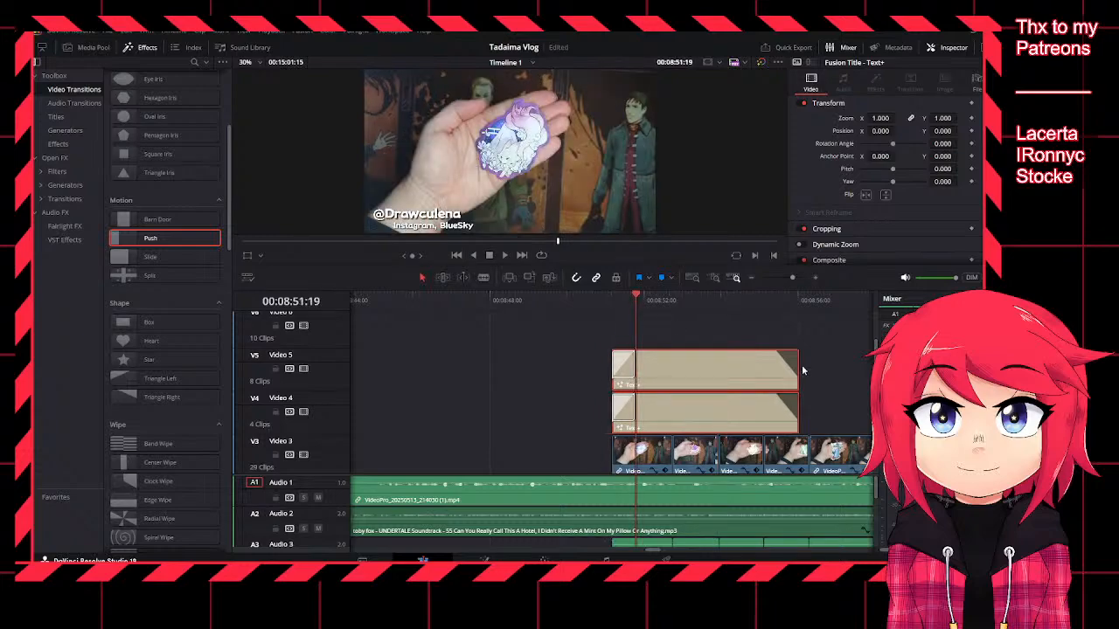
left_click_drag(796, 363, 670, 364)
left_click(612, 300)
key("space")
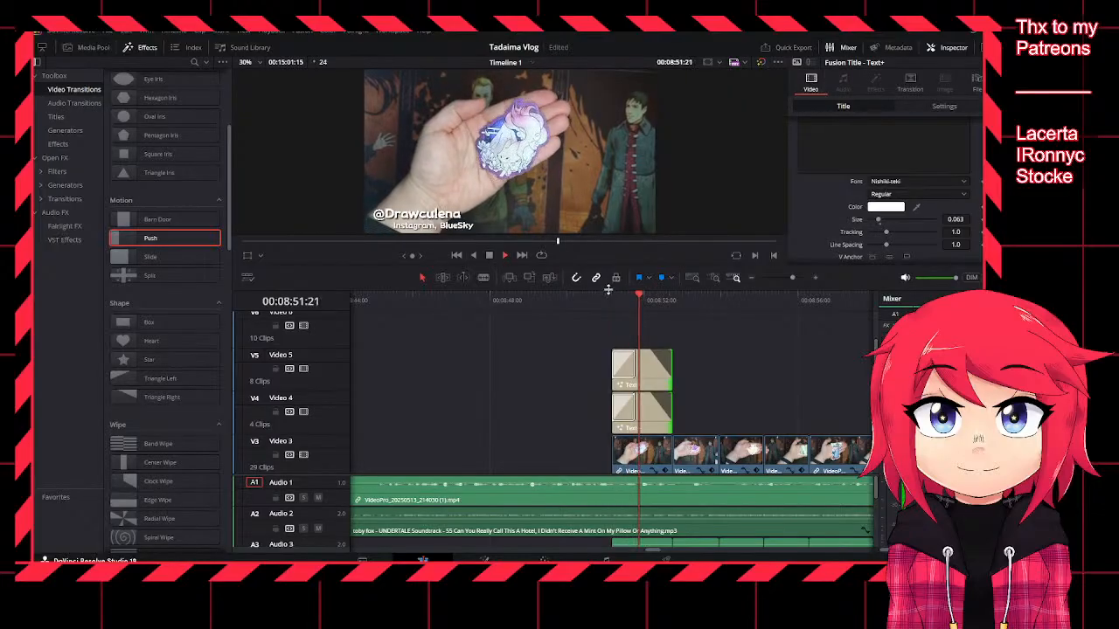
Step: Remove the start and end transitions from both titles over the first sticker clip
left_click(639, 301)
left_click(653, 359)
left_click(649, 303)
left_click(627, 368)
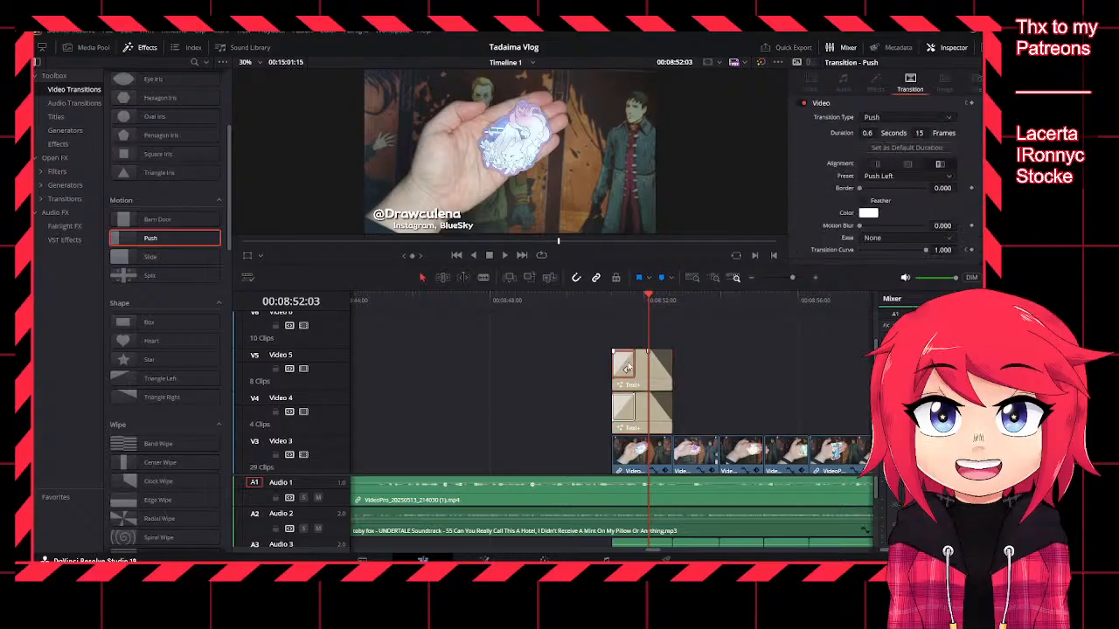
key("Delete")
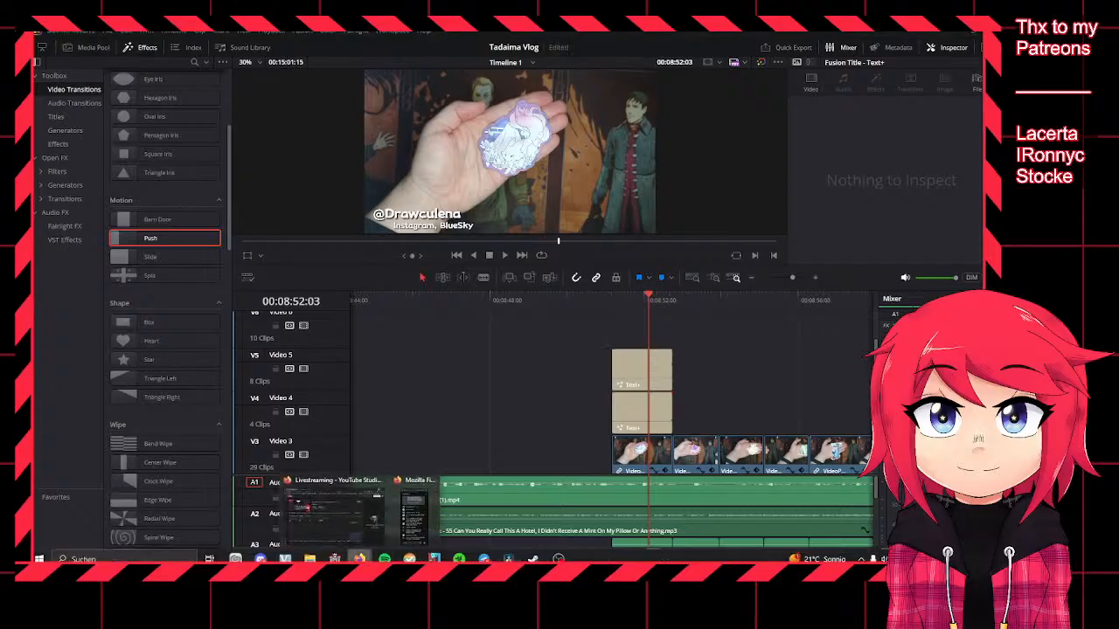
Step: Switch to Instagram in Firefox and open YaoZaru's profile through the story to check the spelling of the artist name
left_click(373, 536)
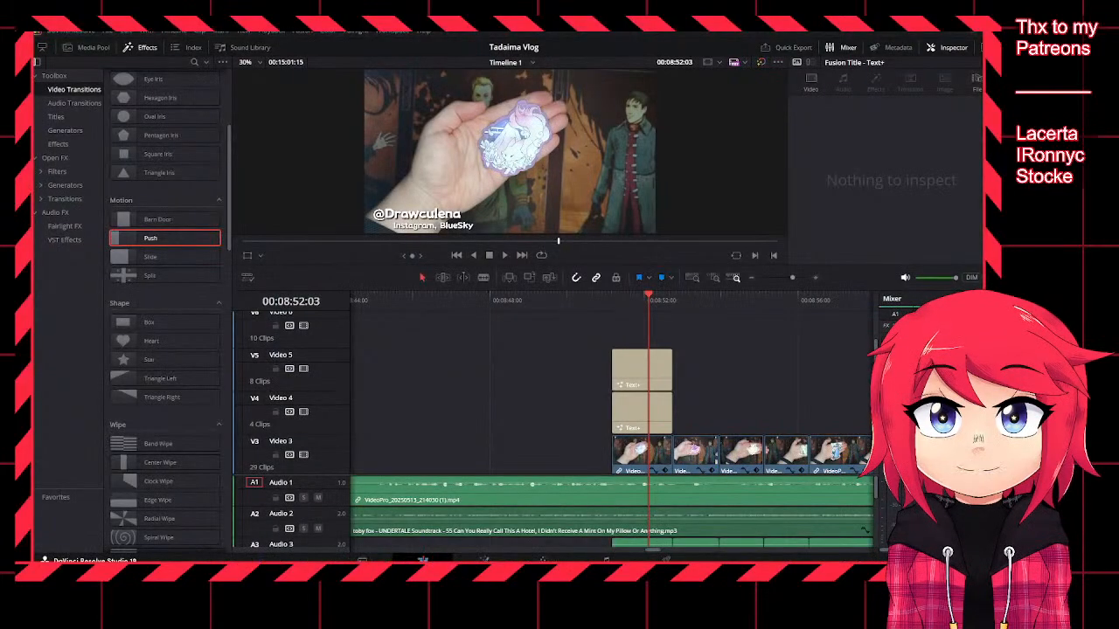
left_click_drag(606, 279, 457, 311)
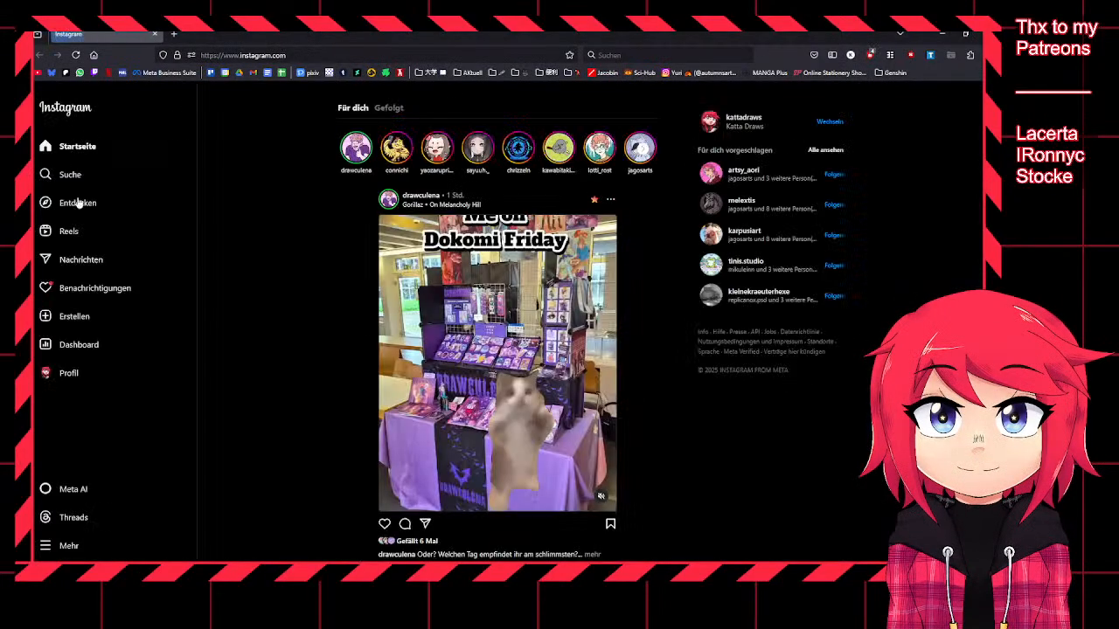
left_click(438, 174)
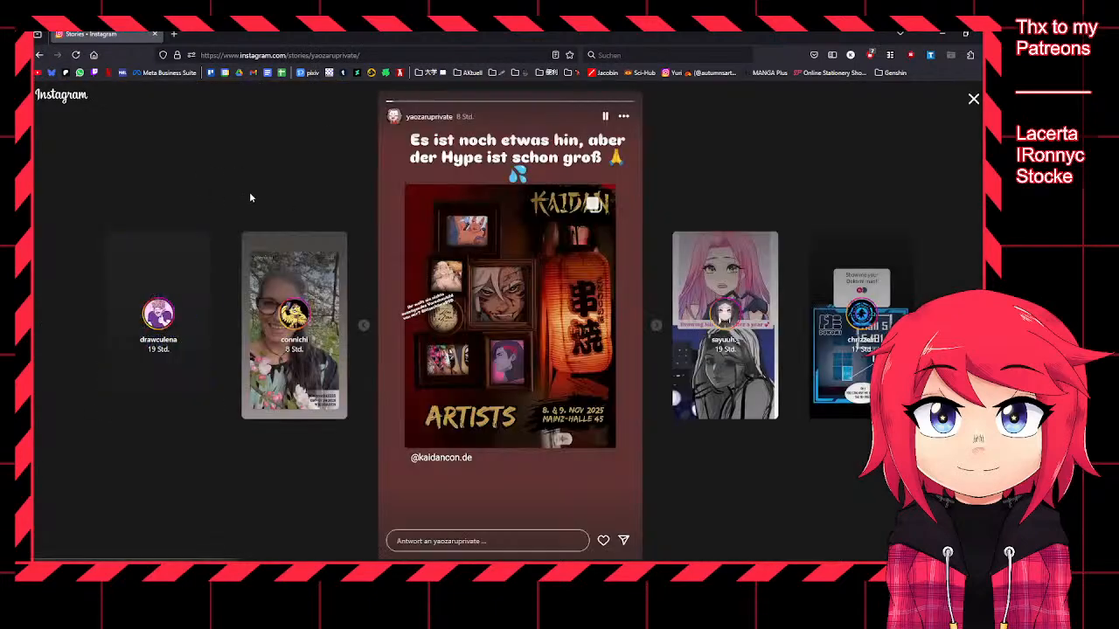
left_click(424, 116)
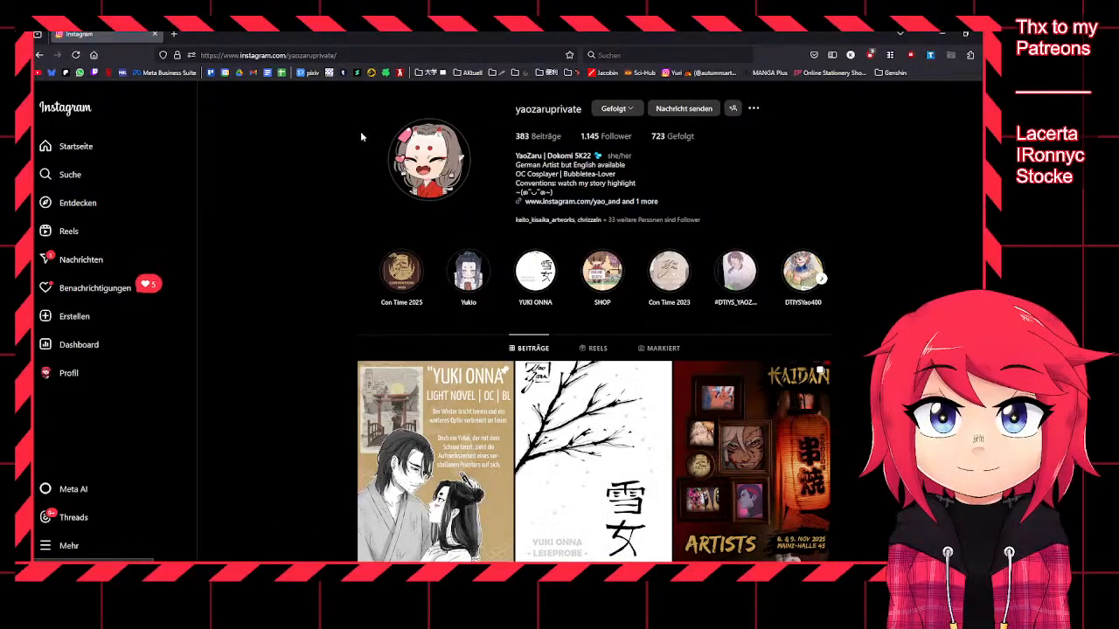
mouse_move(504, 155)
left_mouse_down()
mouse_move(529, 156)
mouse_move(514, 157)
left_mouse_up()
left_click_drag(543, 155, 516, 156)
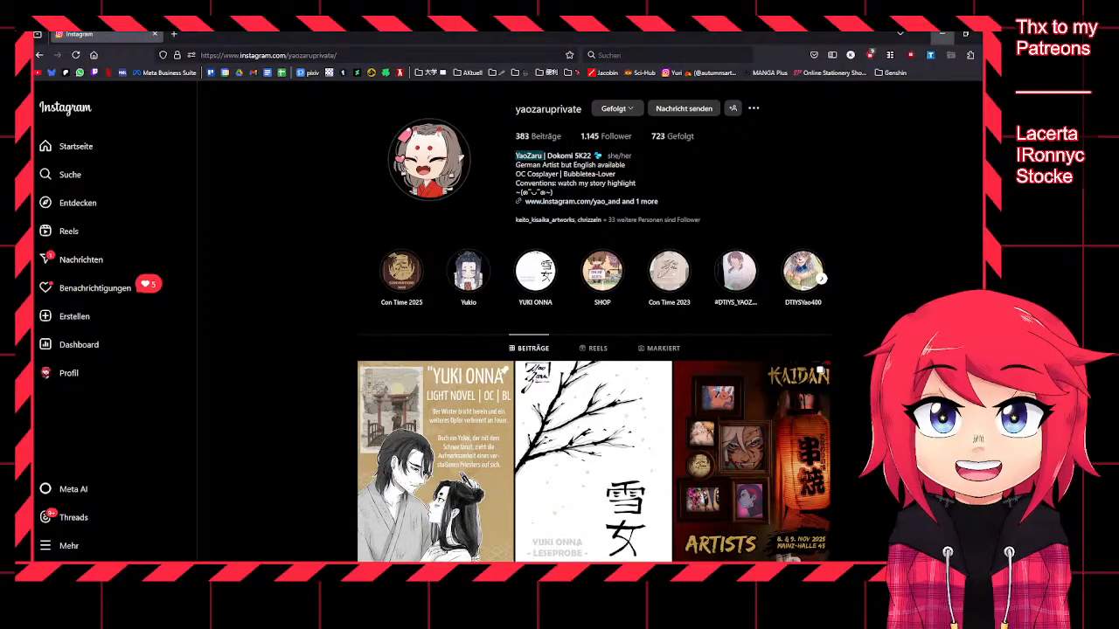
left_click(942, 36)
left_click(646, 376)
left_click(951, 162)
scroll(926, 182, "up", 3)
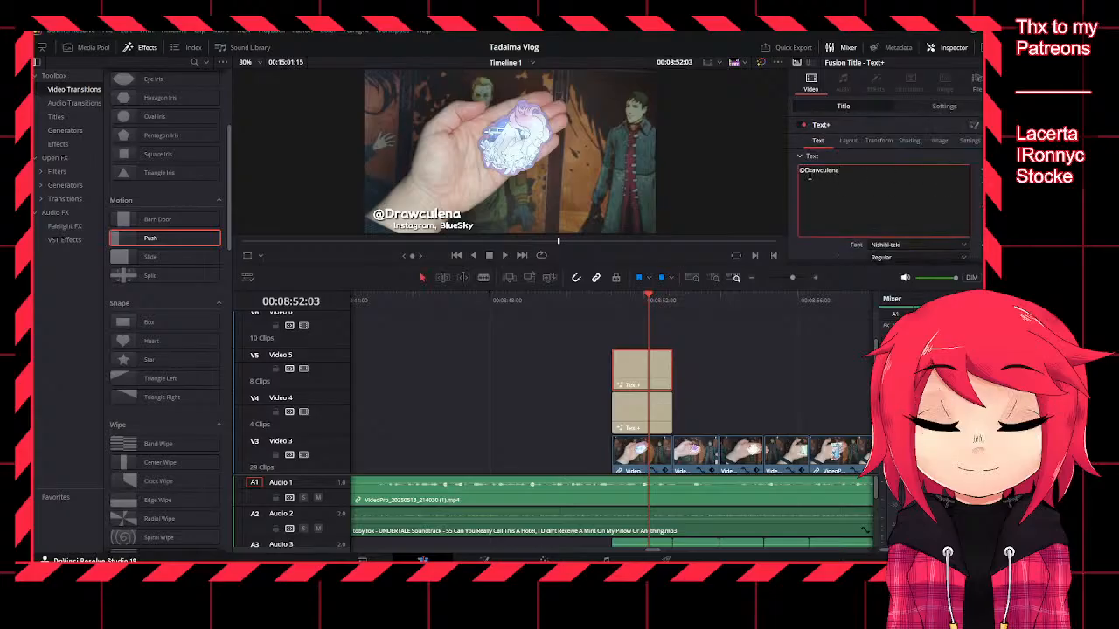
type("Ya")
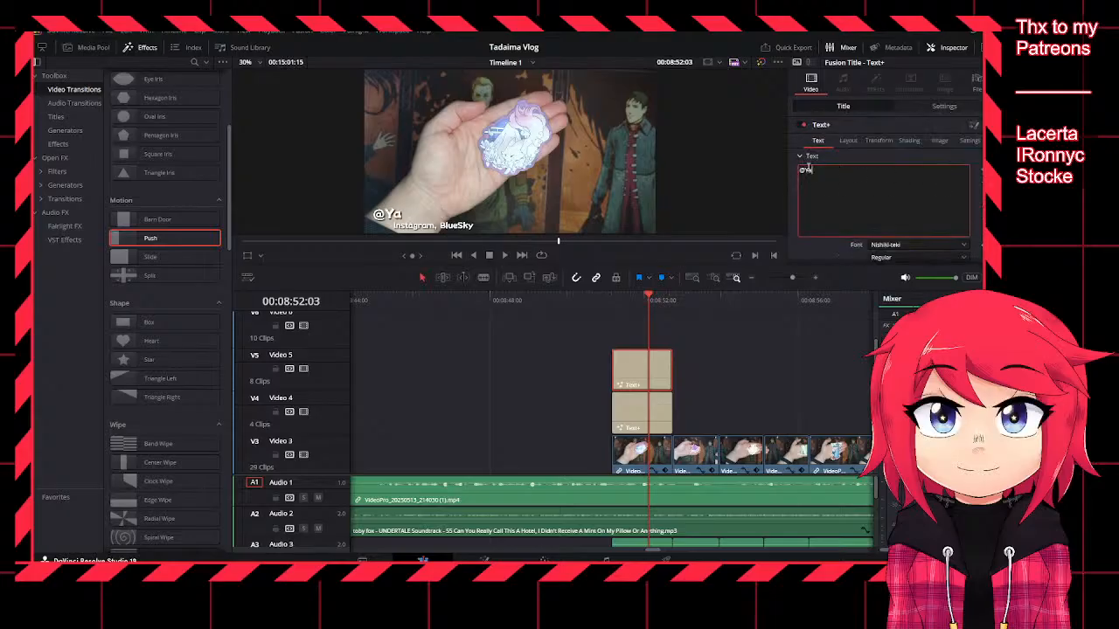
type("oZaru")
Step: Switch to Firefox and open the Linktree page linked in YaoZaru's profile to check the artist's platforms
mouse_move(360, 559)
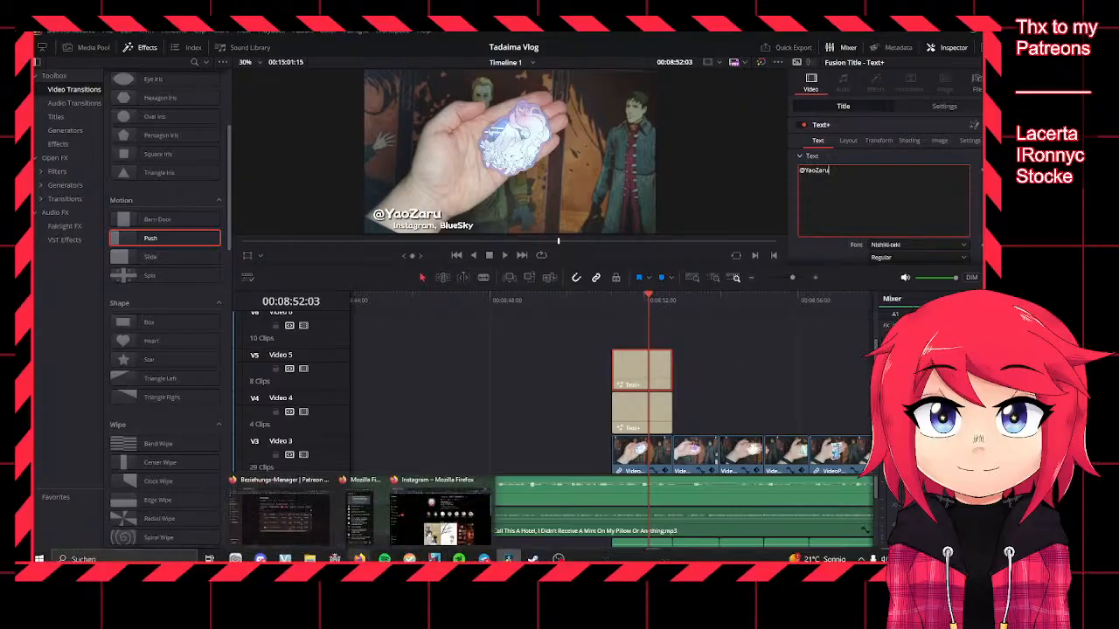
left_click(439, 516)
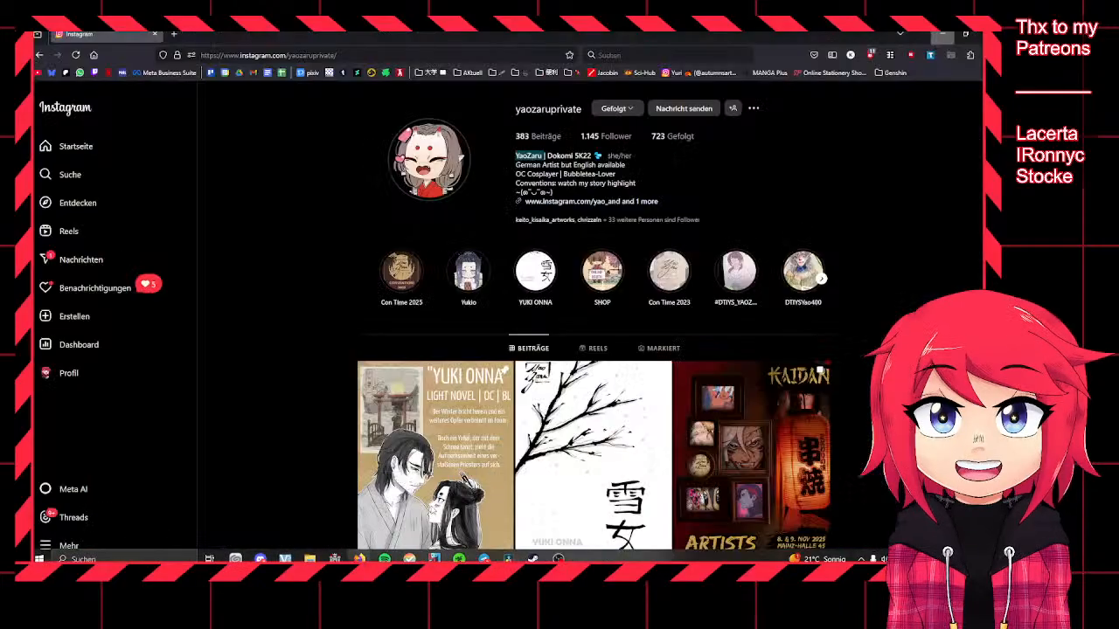
left_click(639, 202)
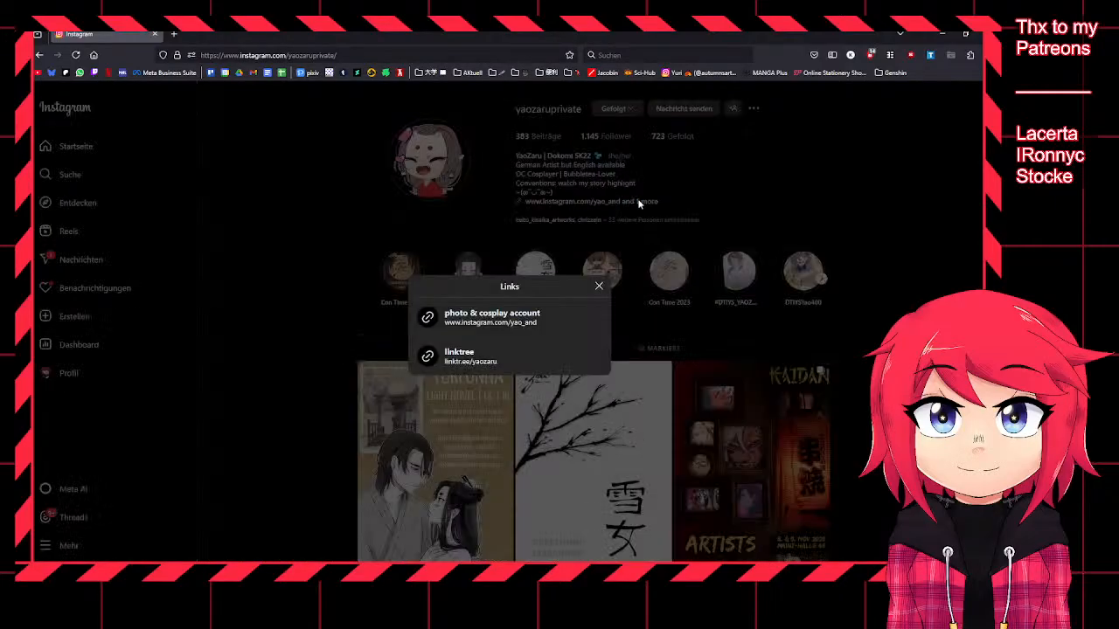
left_click(445, 354)
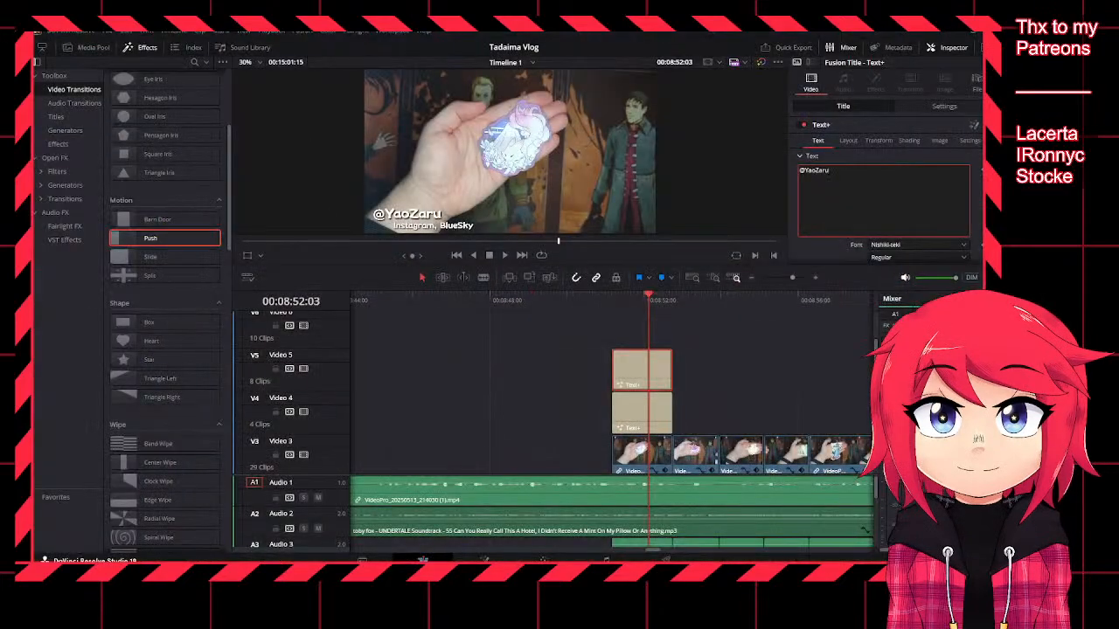
Step: Remove BlueSky from the Video 4 title so its text reads Instagram
left_click(626, 409)
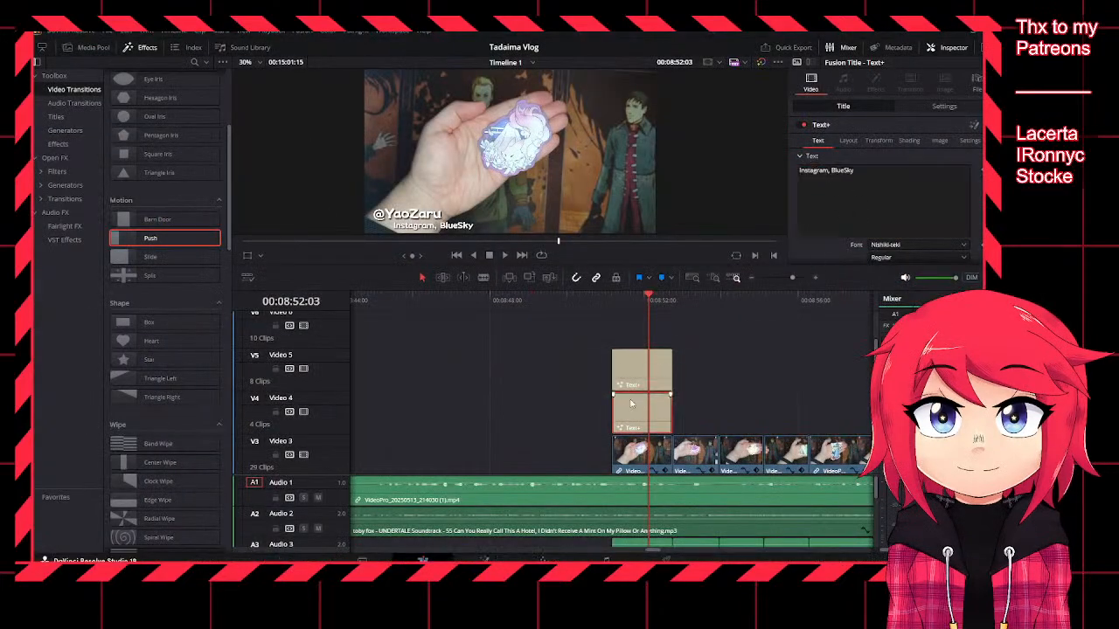
left_click(879, 169)
key("BackSpace")
key("BackSpace")
key("BackSpace")
key("BackSpace")
key("BackSpace")
key("BackSpace")
key("BackSpace")
key("BackSpace")
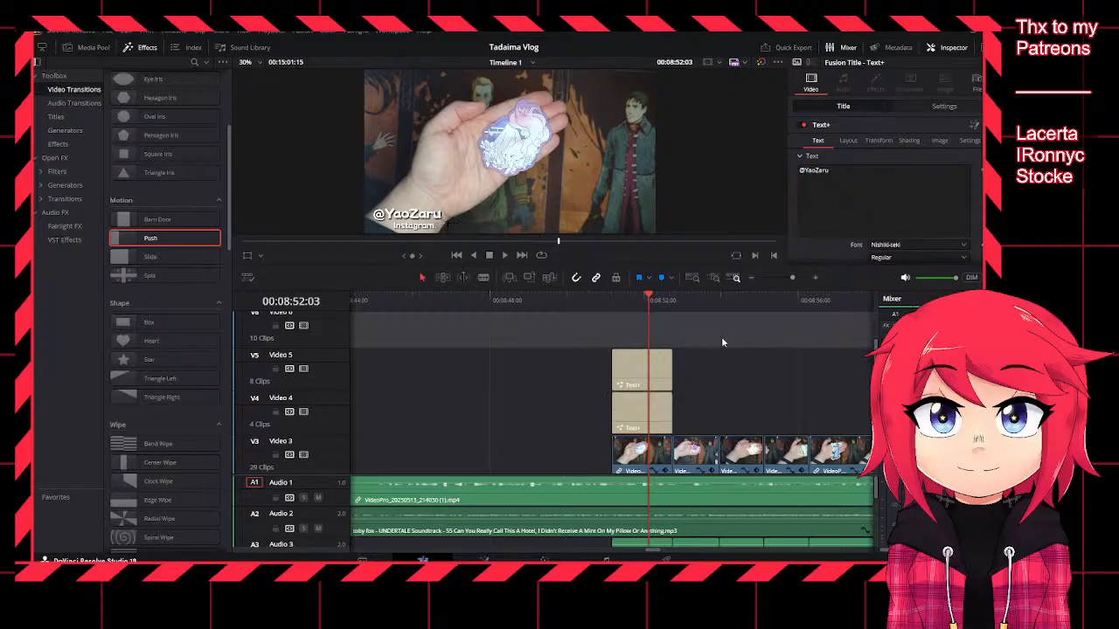
Step: Duplicate both titles and place the copies directly after the originals, at the start of the second sticker clip
left_click_drag(690, 363, 635, 423)
left_click(691, 306)
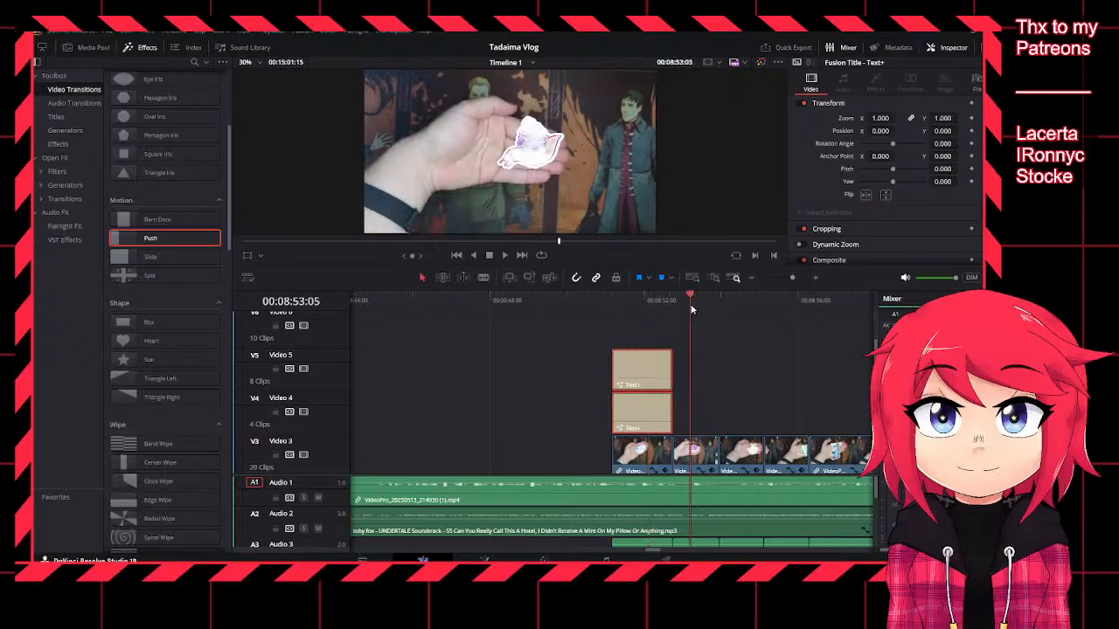
key("ctrl+v")
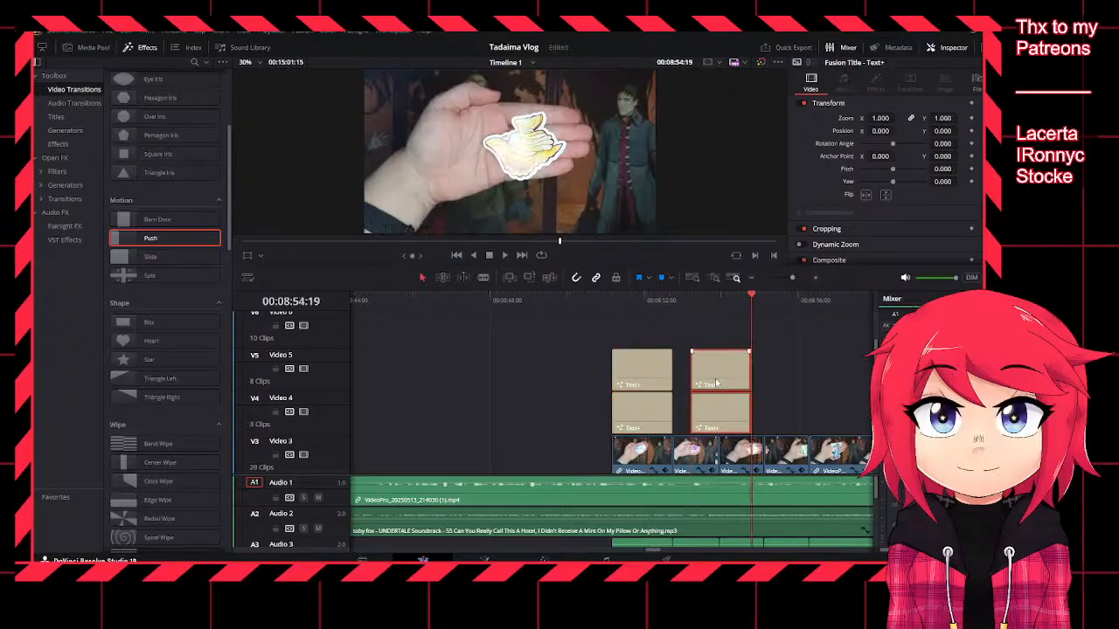
left_click_drag(709, 382, 692, 382)
left_click(693, 303)
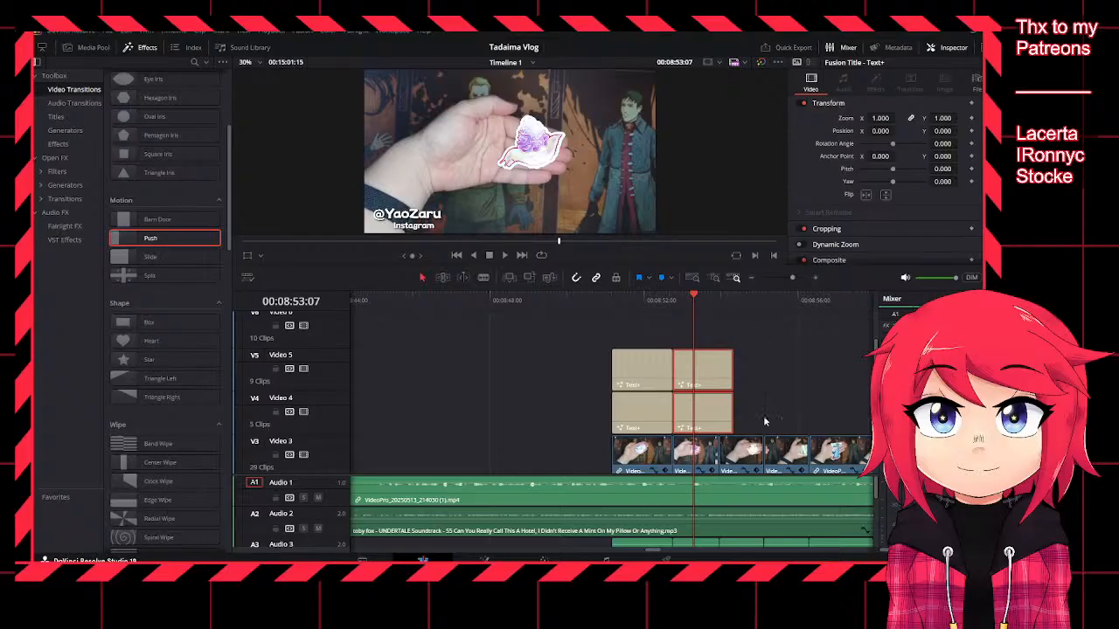
left_click(708, 382)
left_click(808, 172)
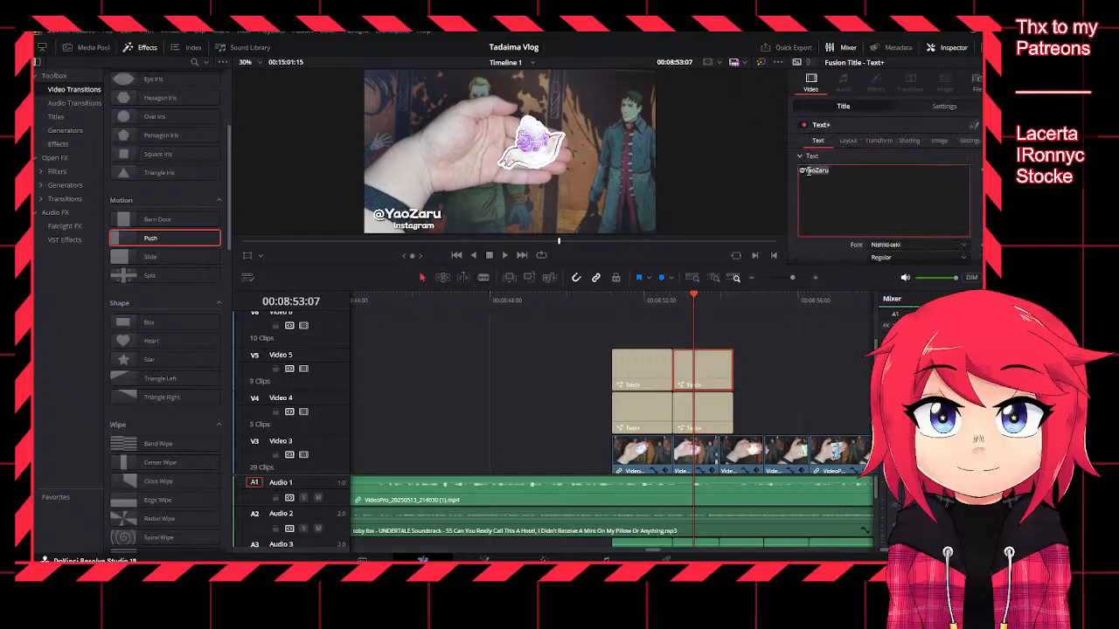
type("BlahMage")
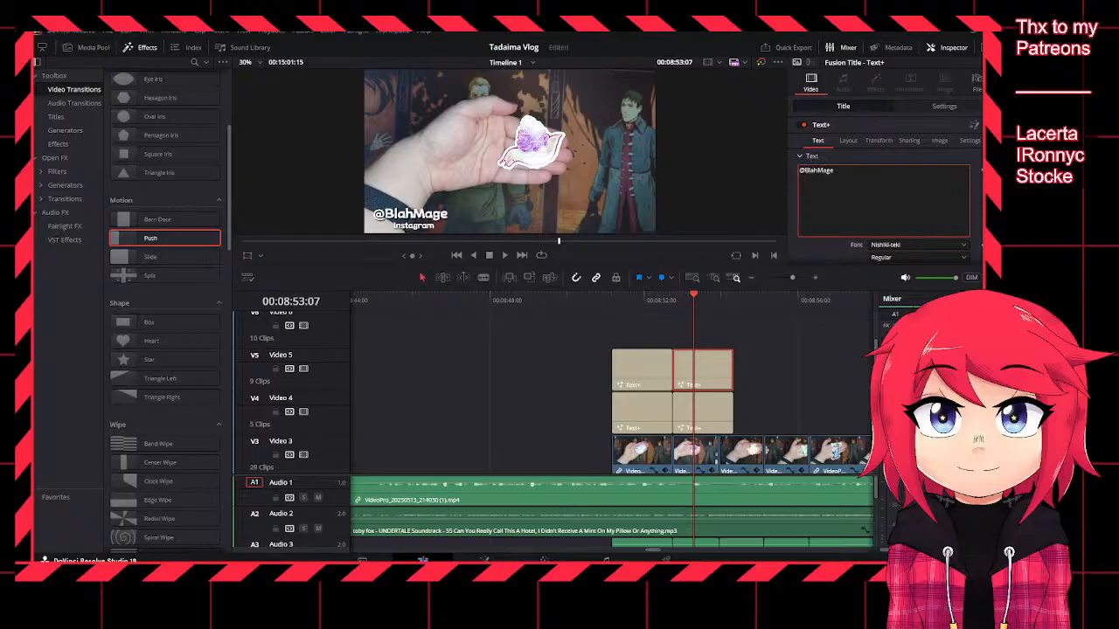
key("Escape")
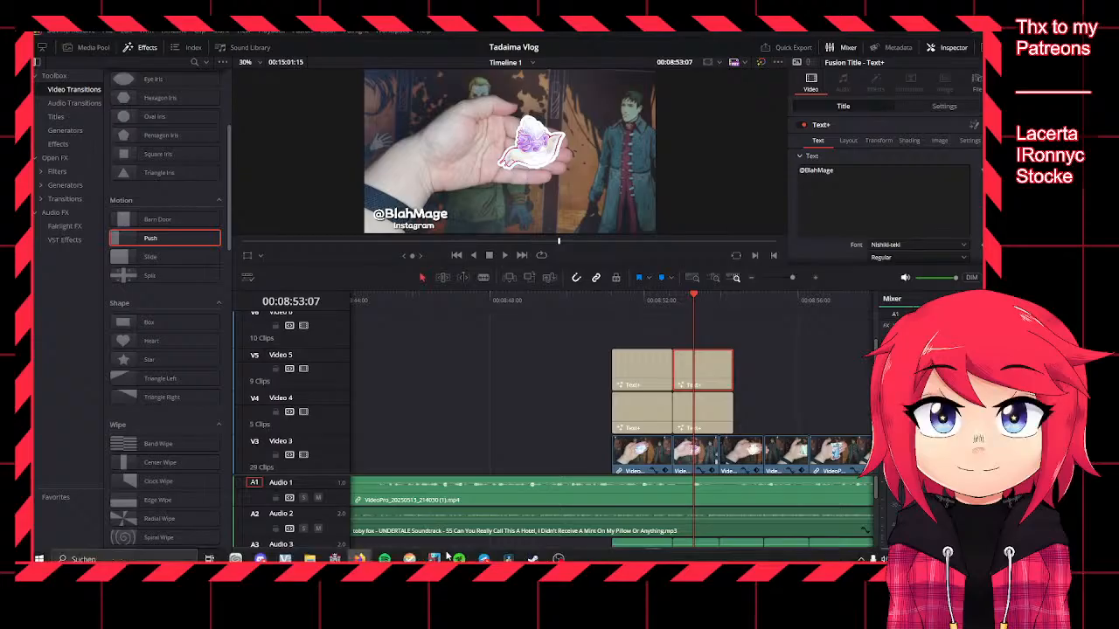
Step: Switch to Instagram in Firefox, search for blahma, and open the links listed in the BlahMage profile
mouse_move(359, 559)
left_click(407, 527)
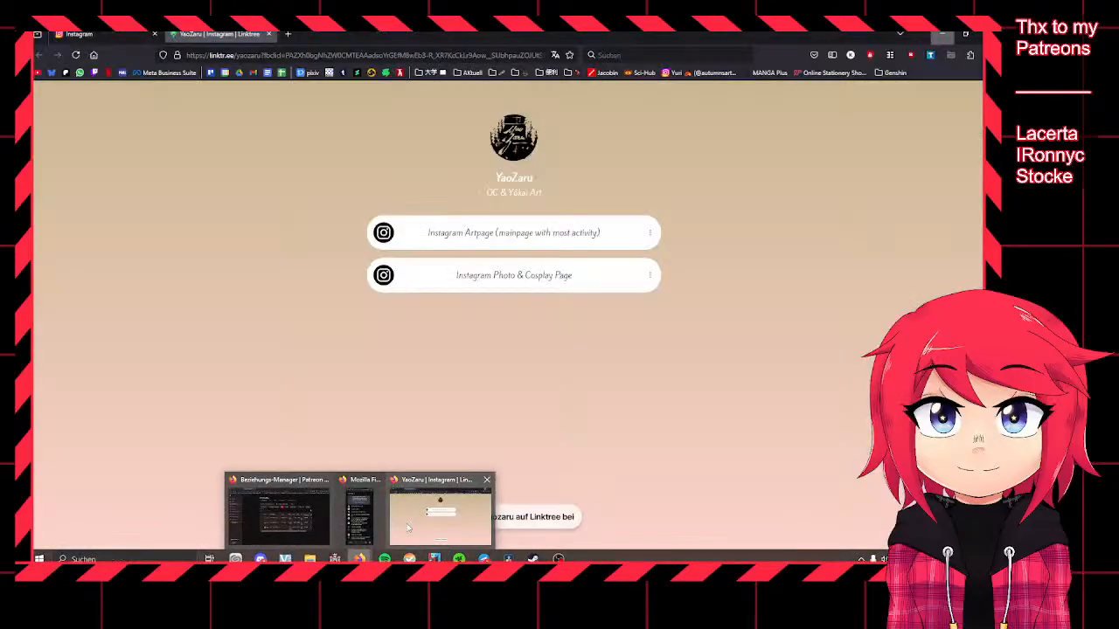
left_click(37, 33)
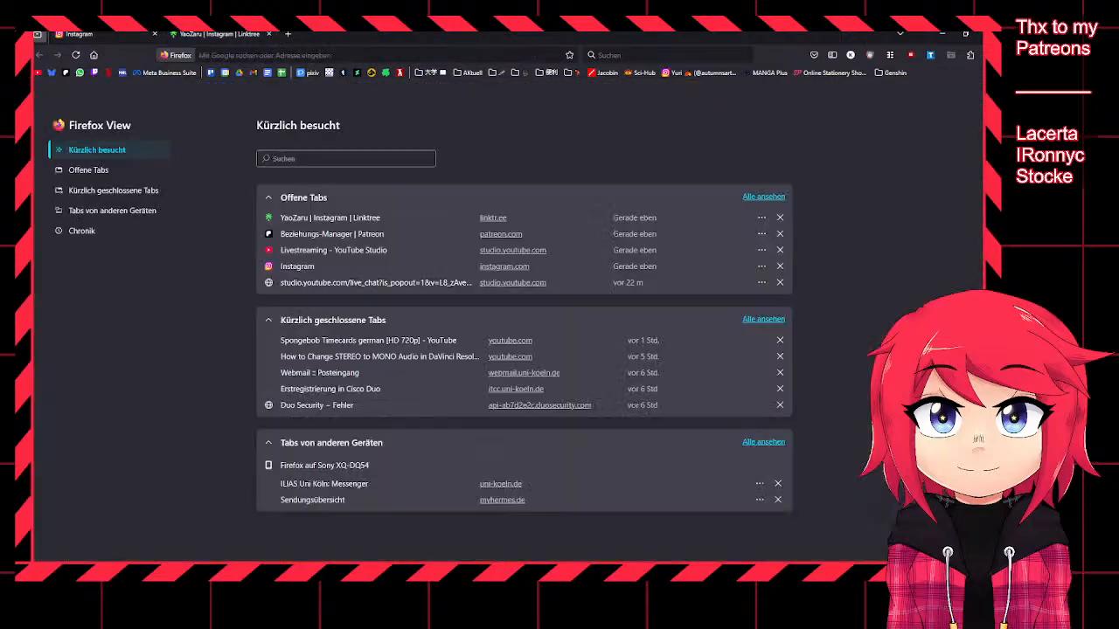
left_click(83, 33)
left_click(599, 286)
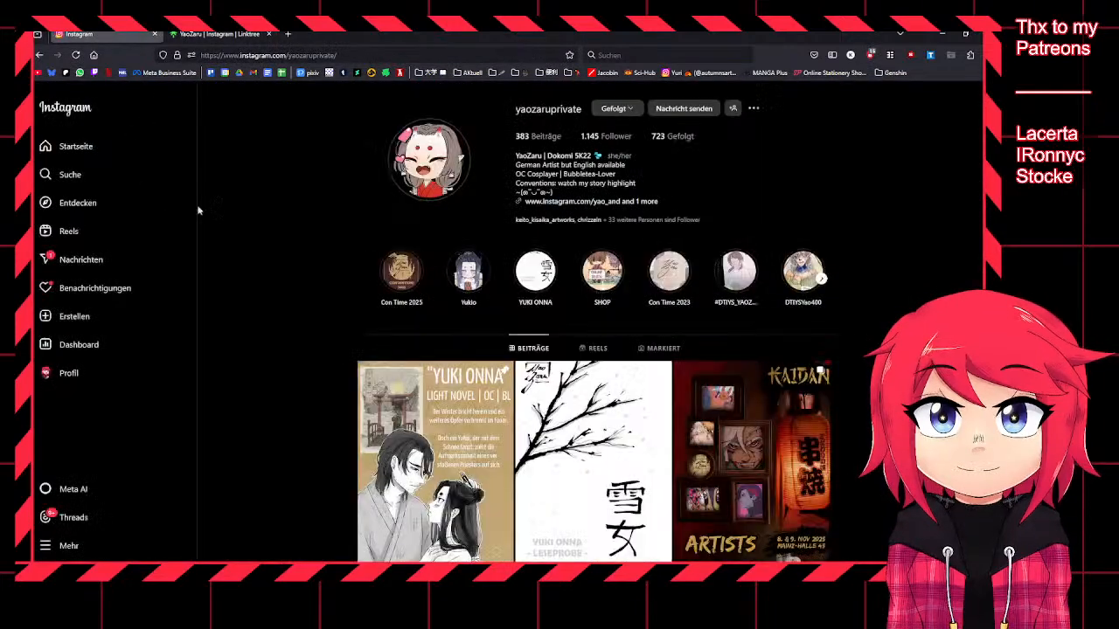
left_click(66, 174)
type("blahma")
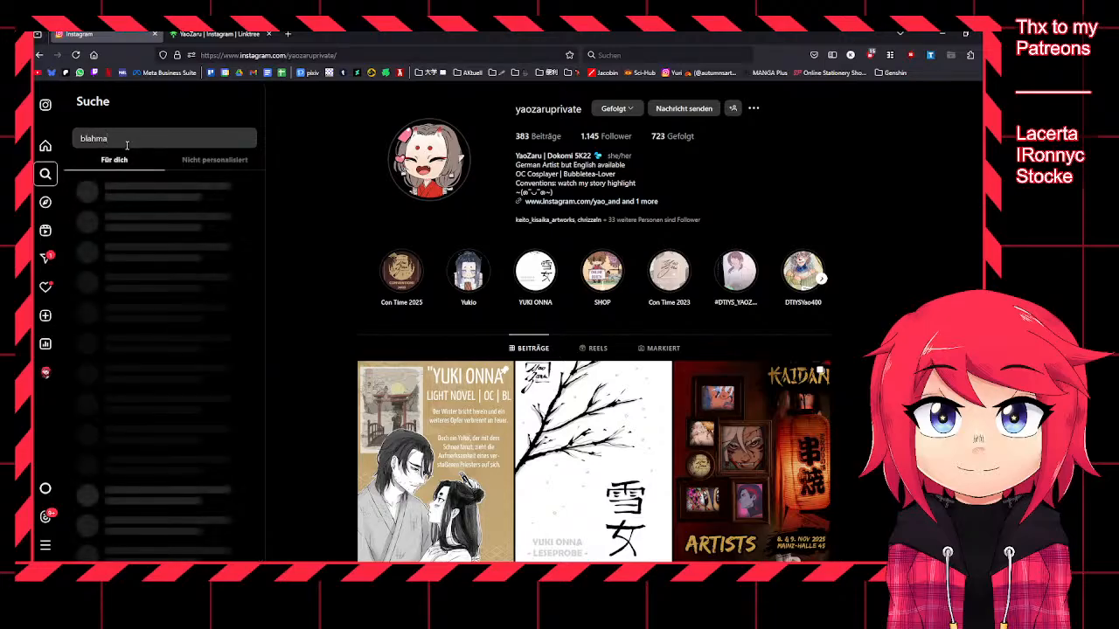
left_click(193, 197)
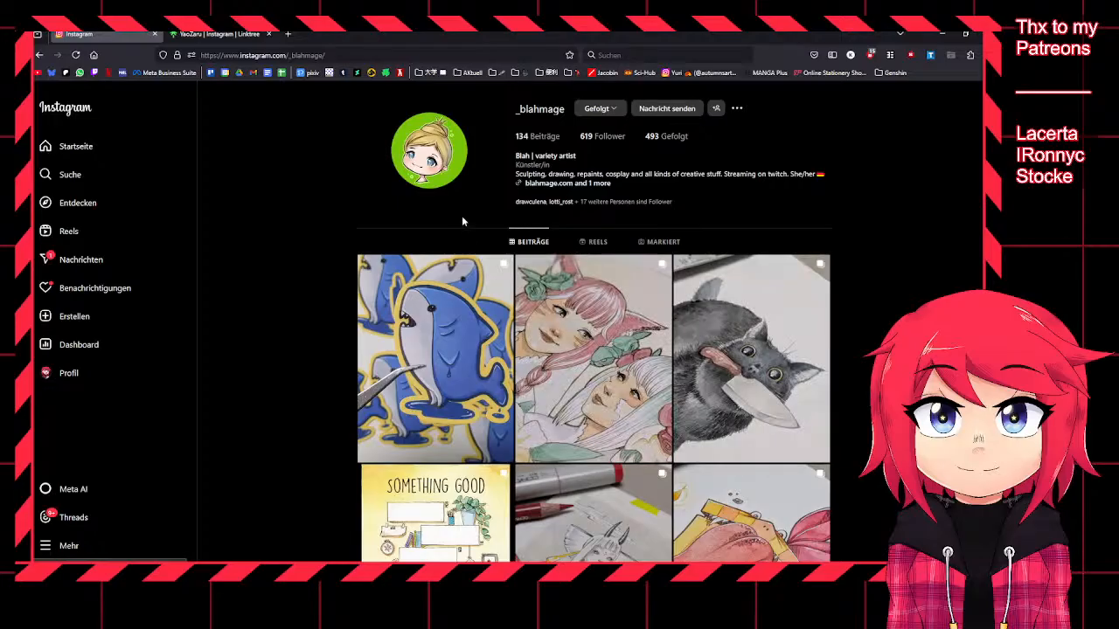
left_click(598, 185)
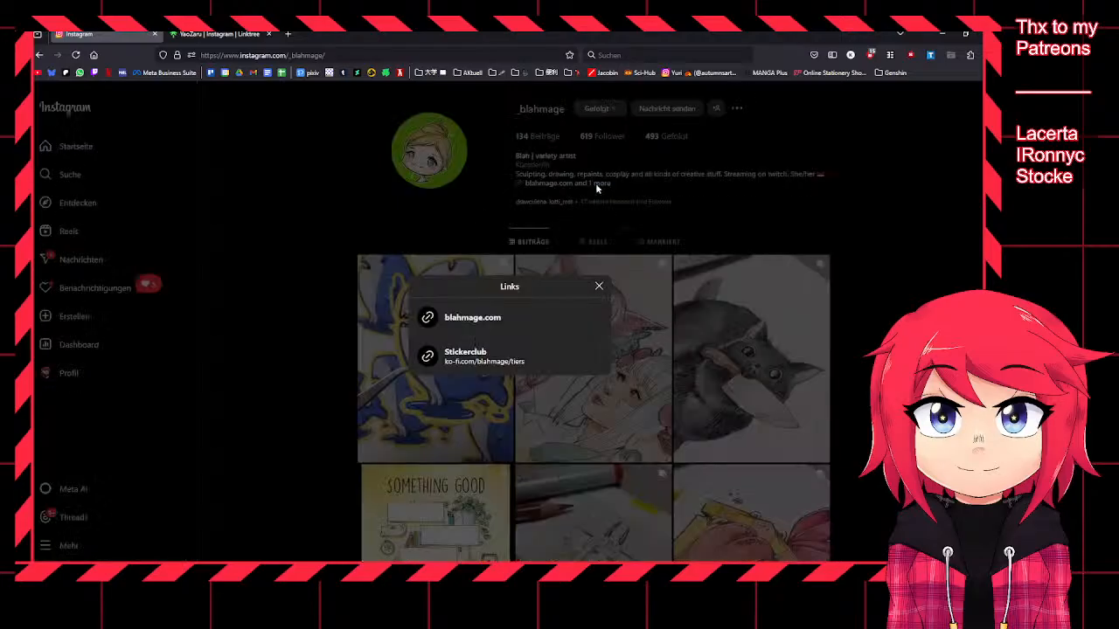
Step: Open the blahmage.com link from the Instagram profile and copy the domain from the website's address
left_click(462, 317)
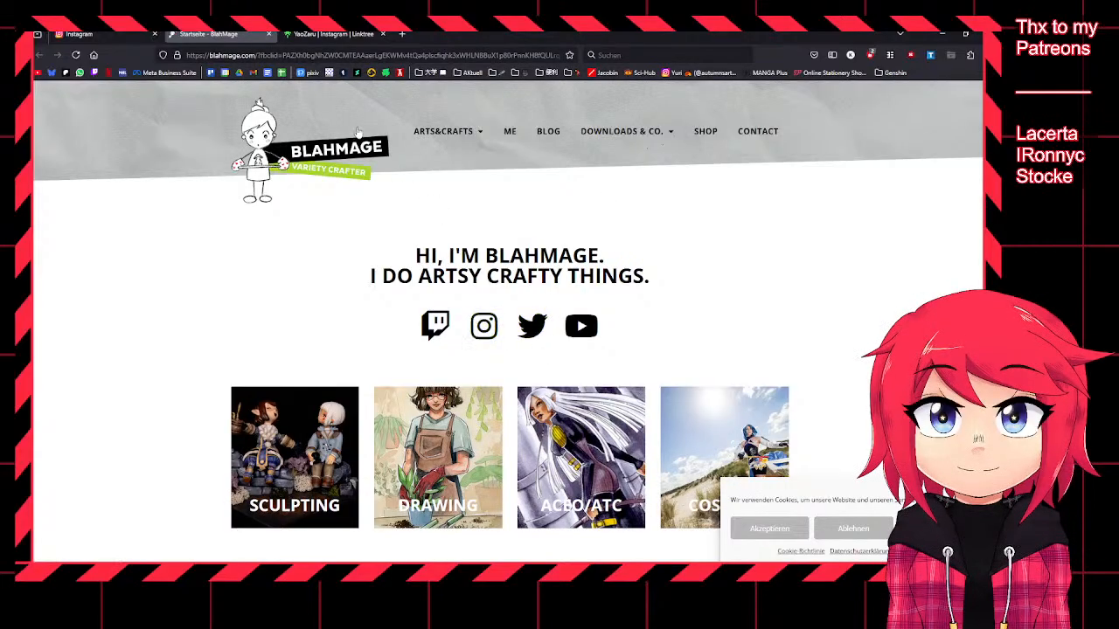
left_click(224, 56)
left_click_drag(208, 56, 255, 56)
key("ctrl+c")
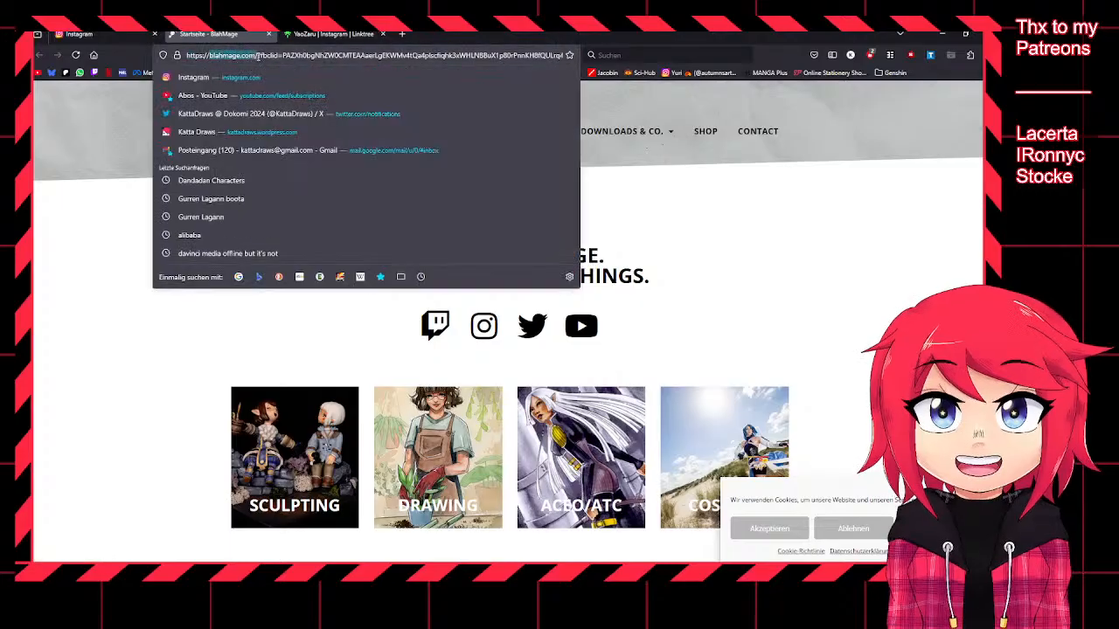
Step: Switch back to DaVinci Resolve and replace the text of the second Video 4 title with blahmage.com
key("alt+Tab")
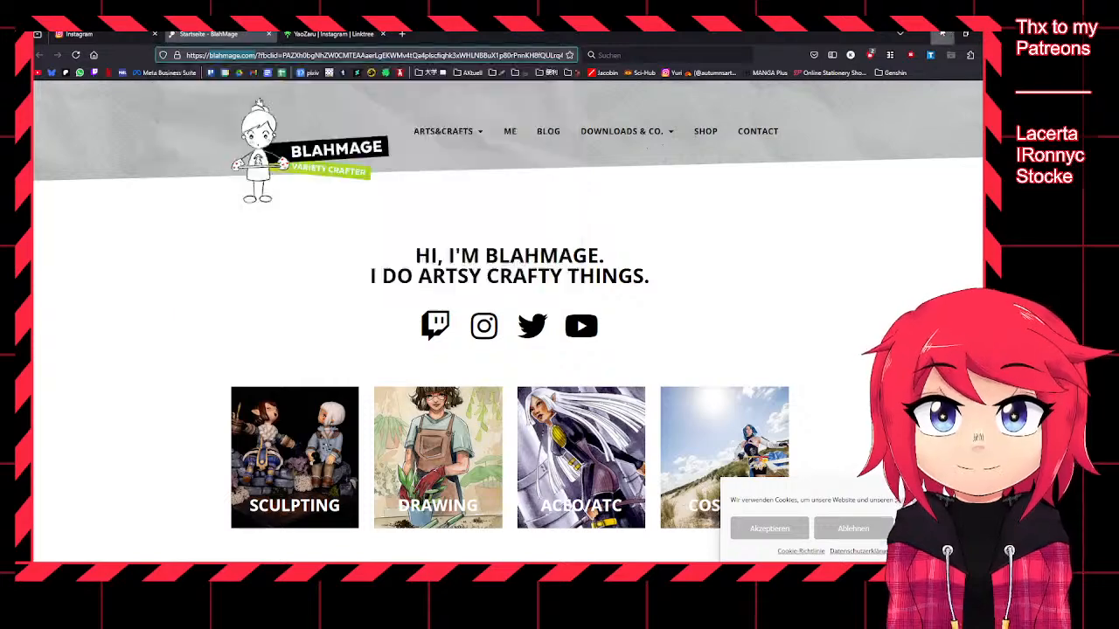
left_click(723, 416)
left_click(902, 183)
key("ctrl+a")
key("ctrl+v")
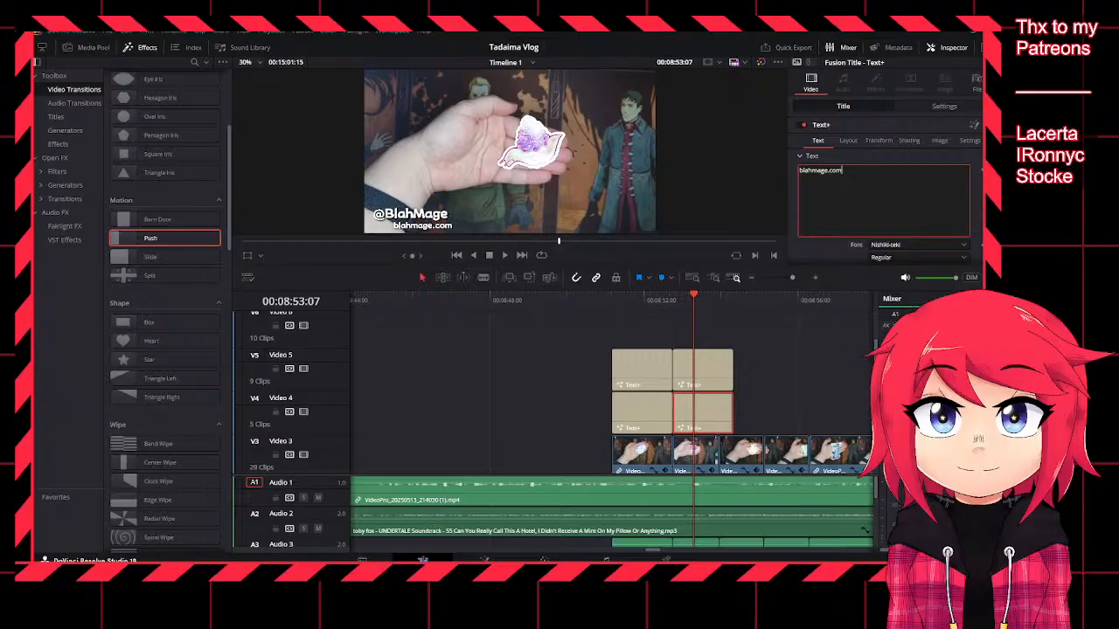
key("Escape")
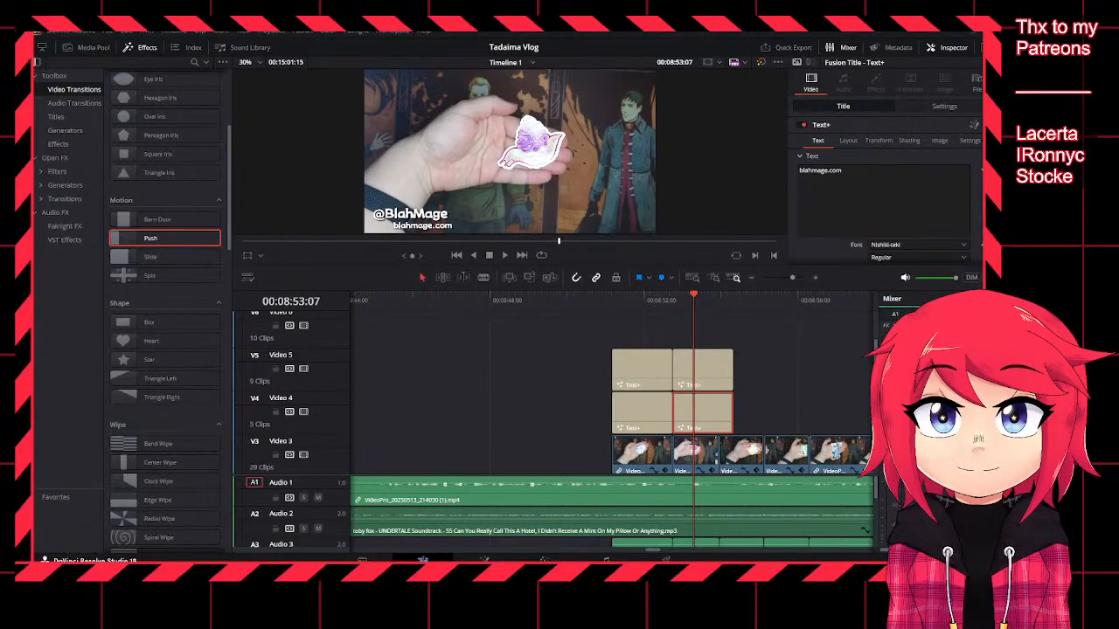
Step: Extend both BlahMage titles on Video 5 and Video 4 to the end of the fourth sticker clip, and save the project
left_click(758, 390)
left_click_drag(734, 376, 809, 375)
left_click_drag(732, 415, 810, 420)
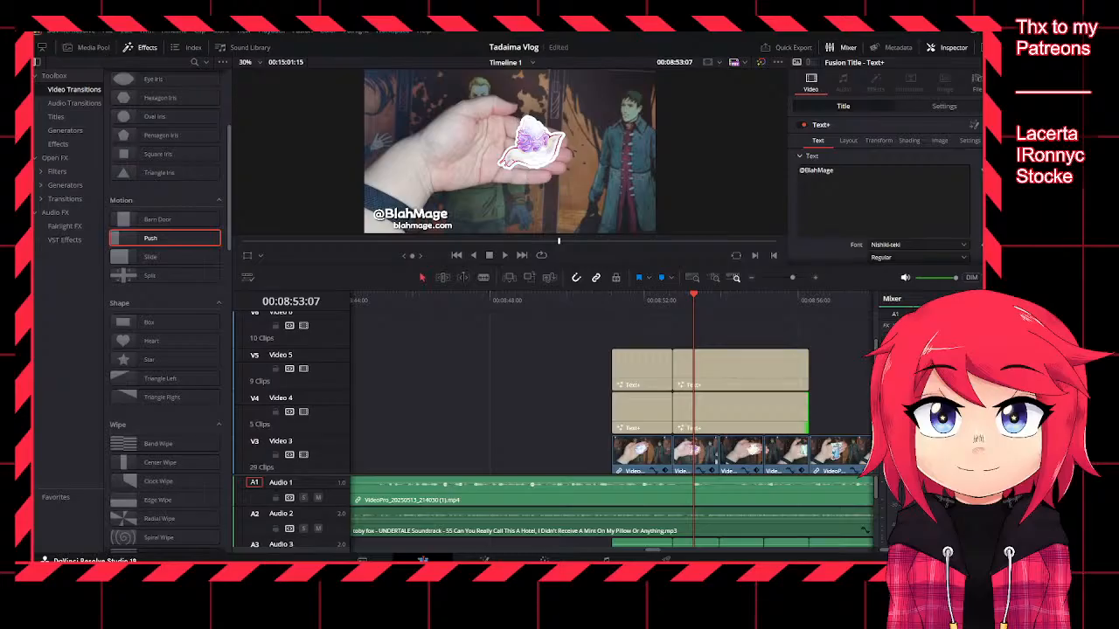
key("ctrl+s")
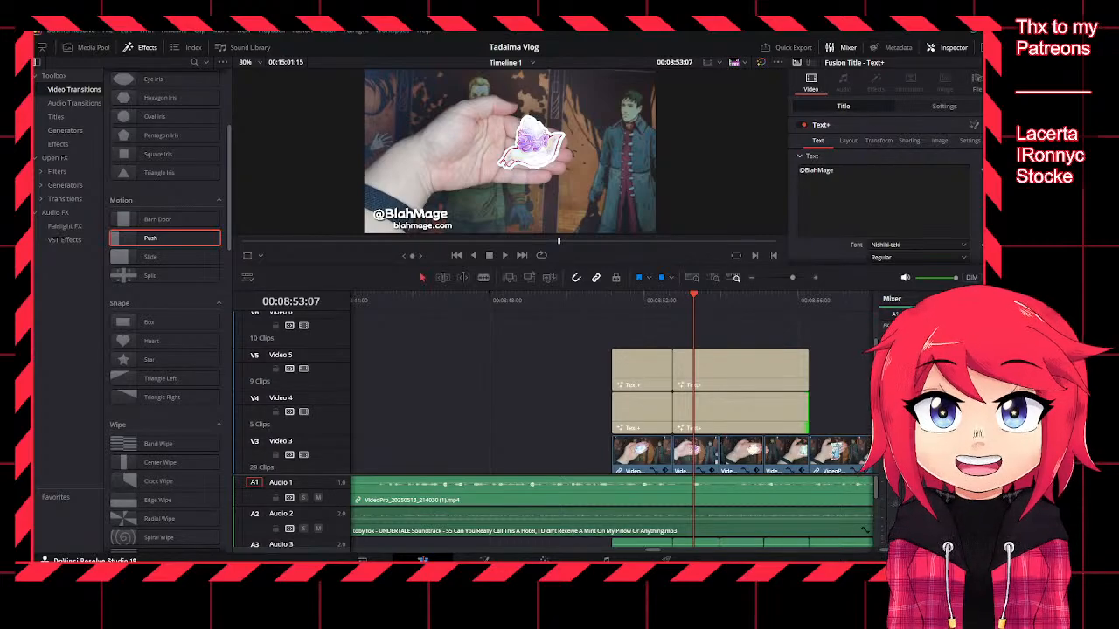
key("super+d")
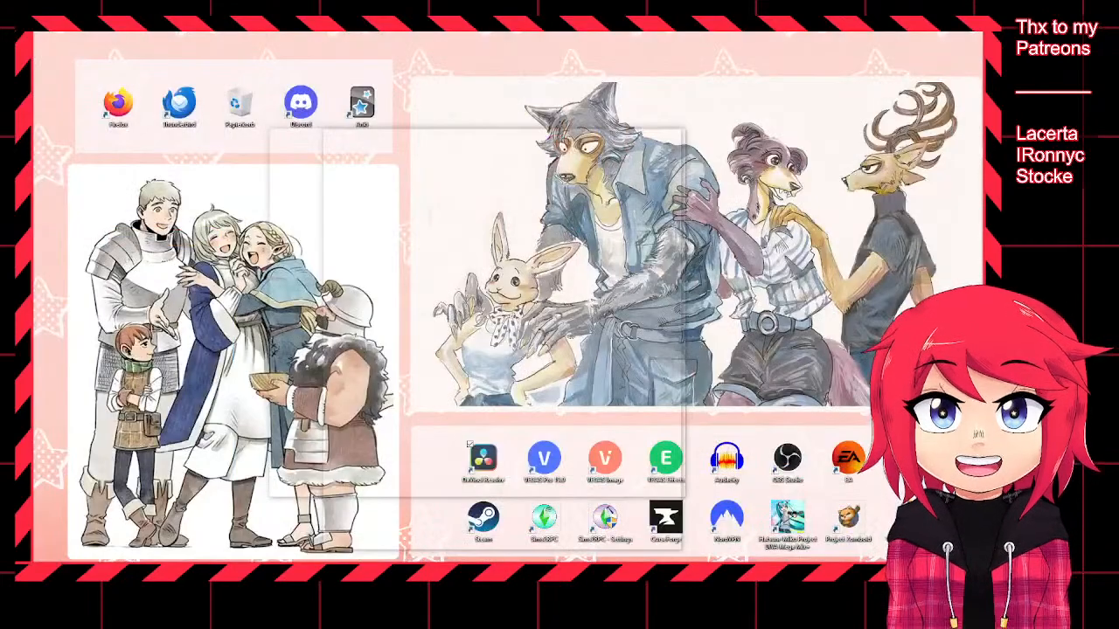
key("super+d")
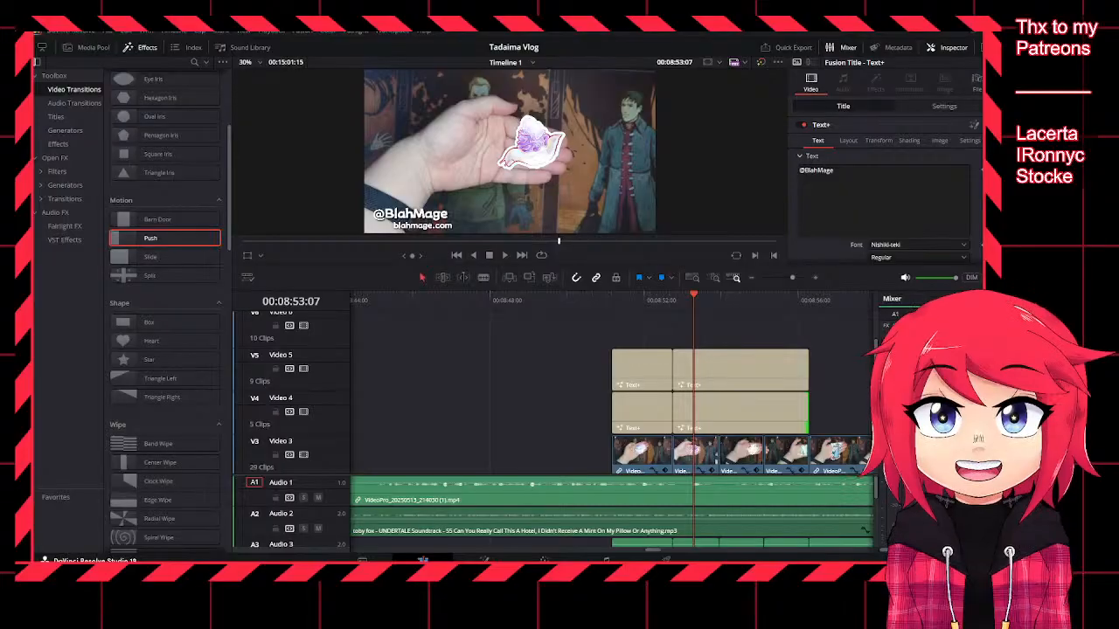
key("super+d")
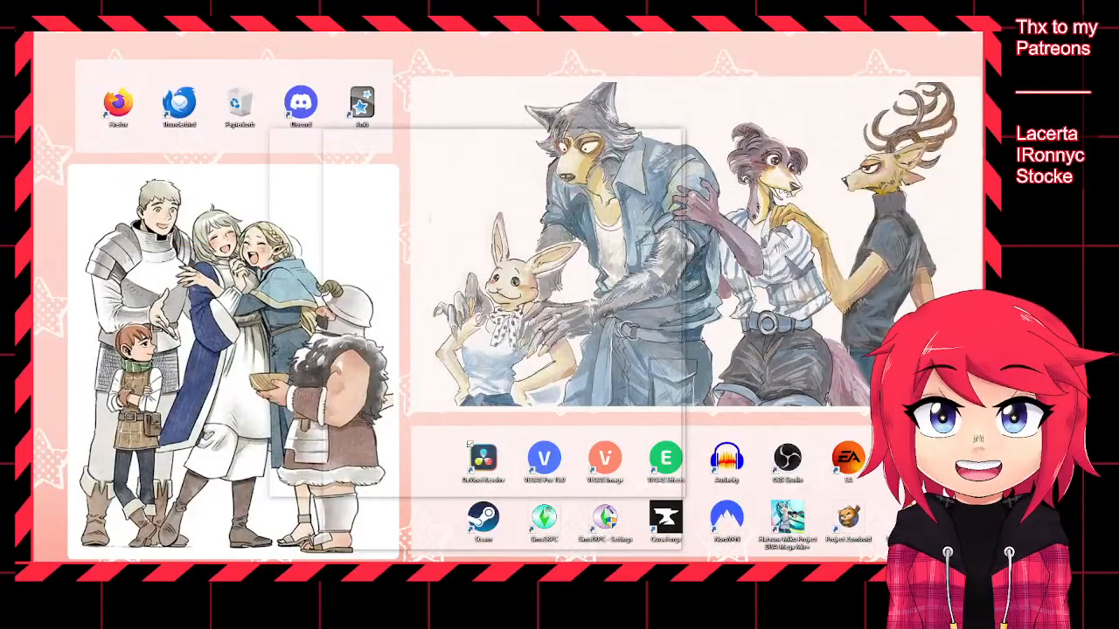
key("super+d")
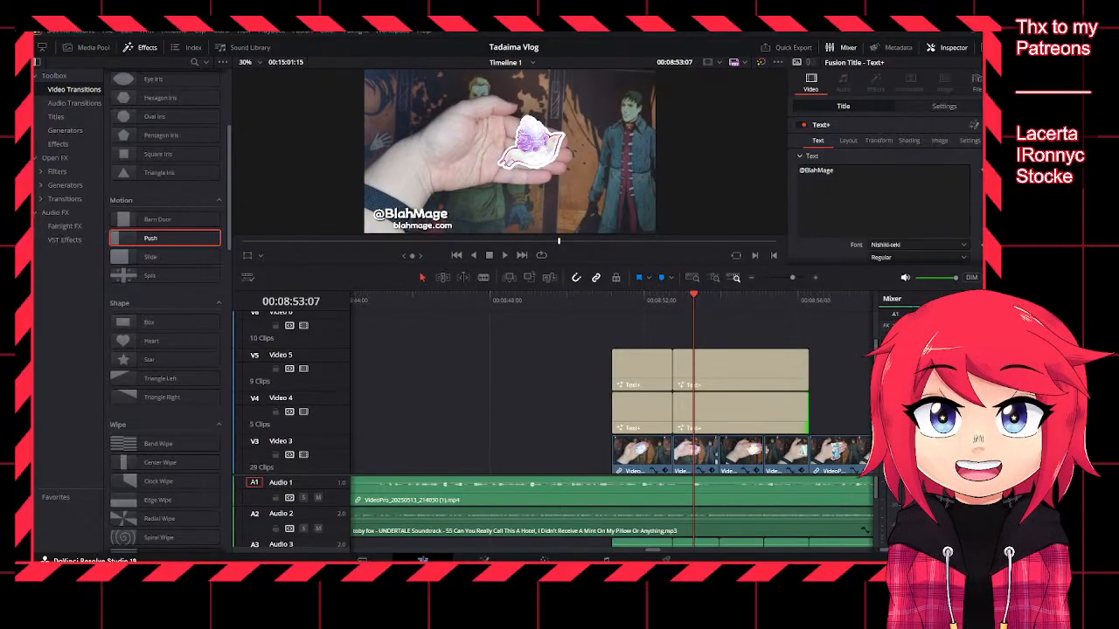
Step: Step through the sticker clips beneath the BlahMage titles to check which stickers they cover
left_click(745, 301)
left_click(765, 299)
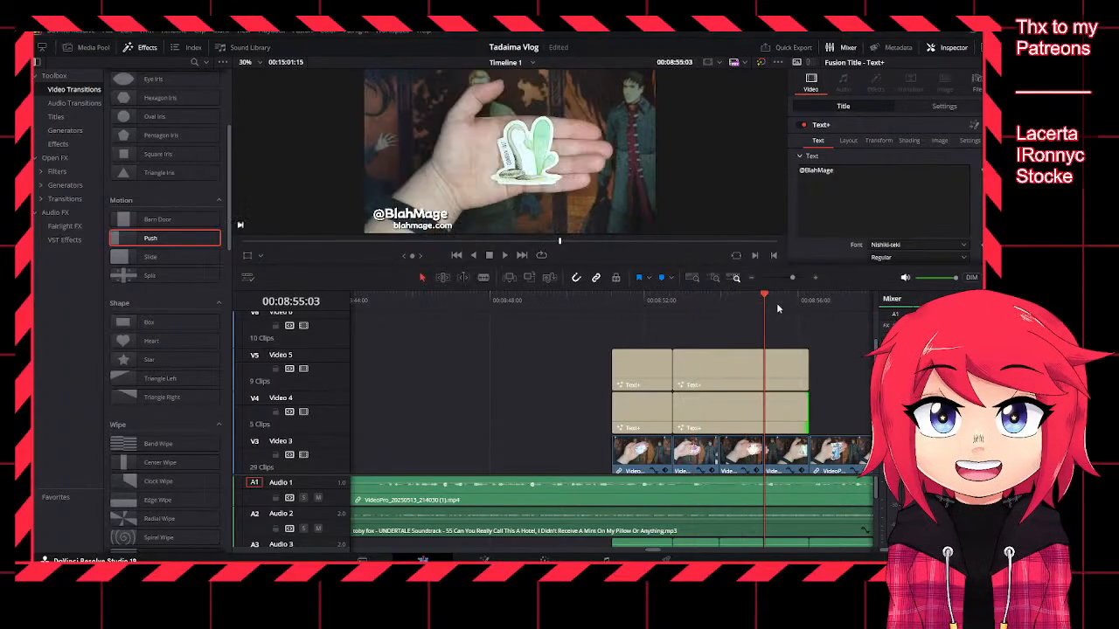
left_click(667, 300)
left_click(704, 300)
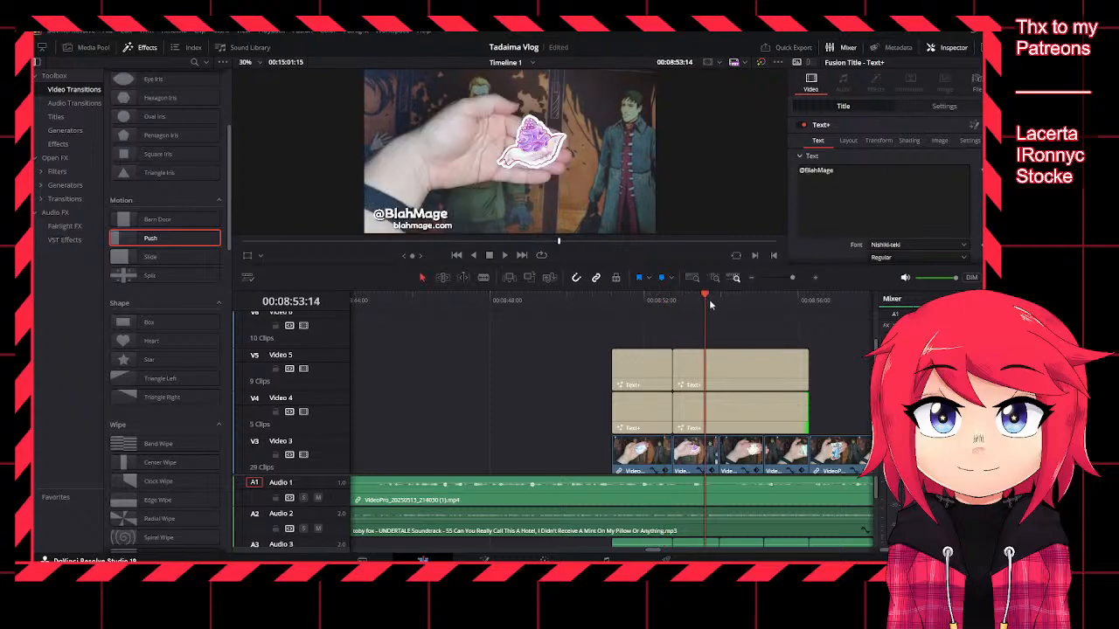
left_click(734, 300)
scroll(658, 402, "down", 2)
scroll(668, 398, "up", 2)
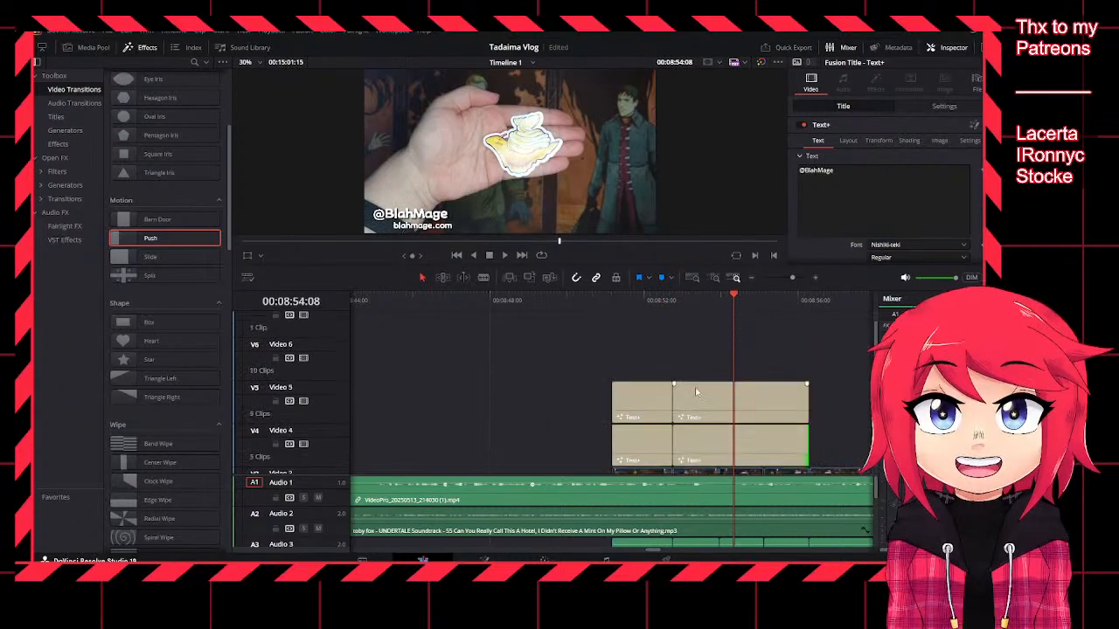
scroll(699, 390, "down", 2)
scroll(743, 389, "up", 1)
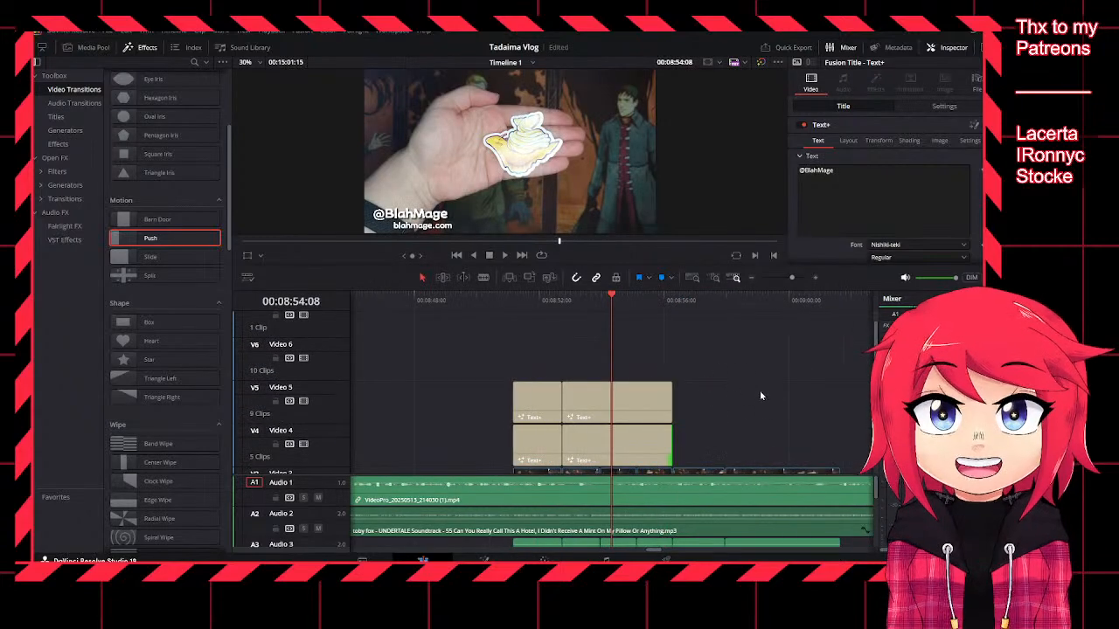
left_click(652, 302)
scroll(672, 356, "right", 1)
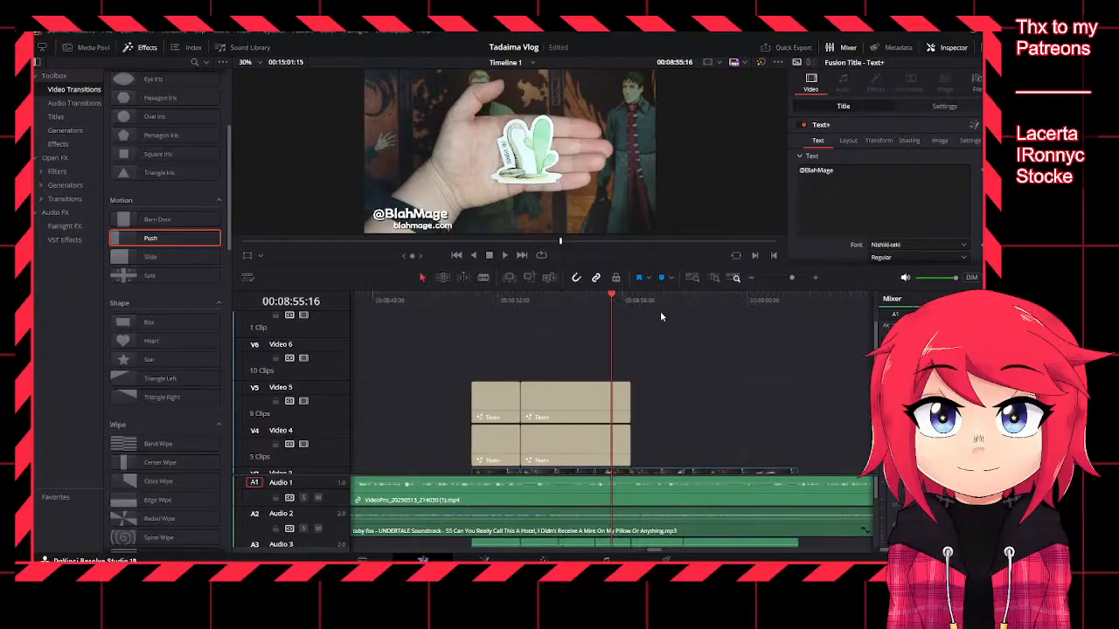
Step: Copy the first pair of titles and place the copies on Video 5 and Video 4 directly after the BlahMage titles
left_click(644, 299)
scroll(664, 333, "up", 2)
scroll(651, 333, "down", 1)
left_click(426, 406)
left_click(579, 359)
left_click_drag(567, 359, 555, 442)
left_click(421, 353)
left_click_drag(421, 353, 432, 456)
key("ctrl+c")
left_click(704, 381)
key("ctrl+v")
left_click_drag(629, 402, 615, 403)
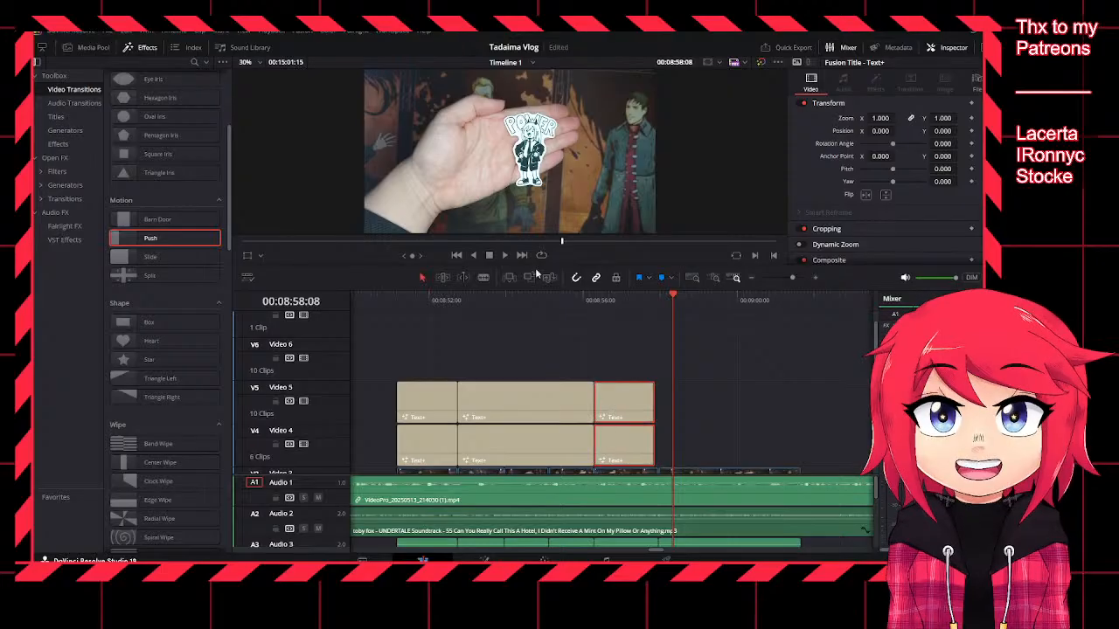
left_click(599, 300)
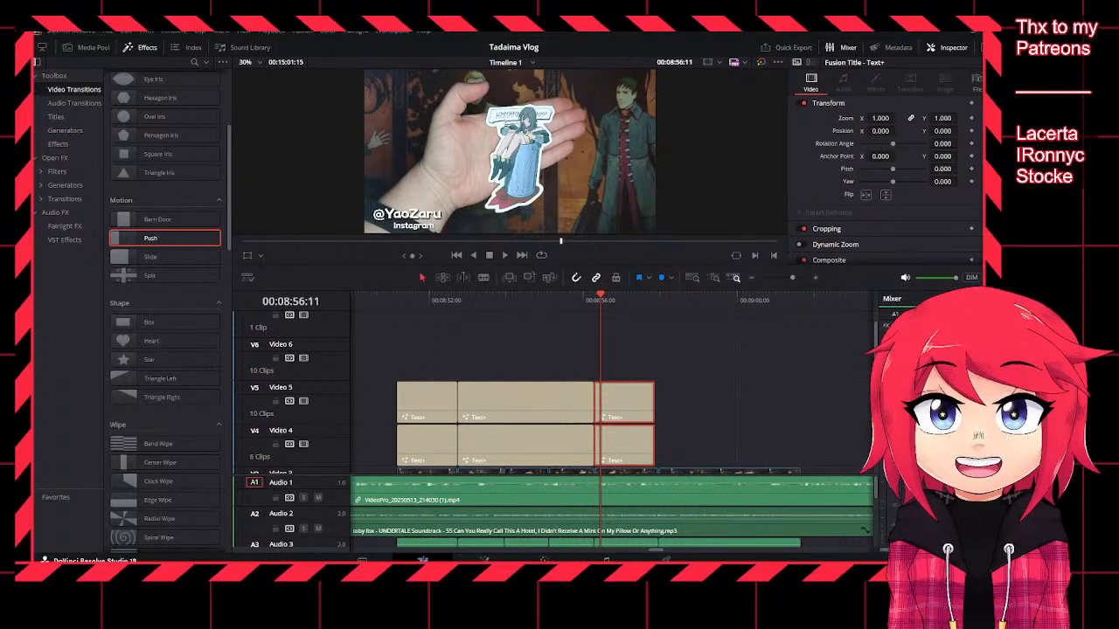
Step: Switch to Instagram in Firefox and search for ping, leaving the search without opening a profile
mouse_move(426, 560)
mouse_move(360, 559)
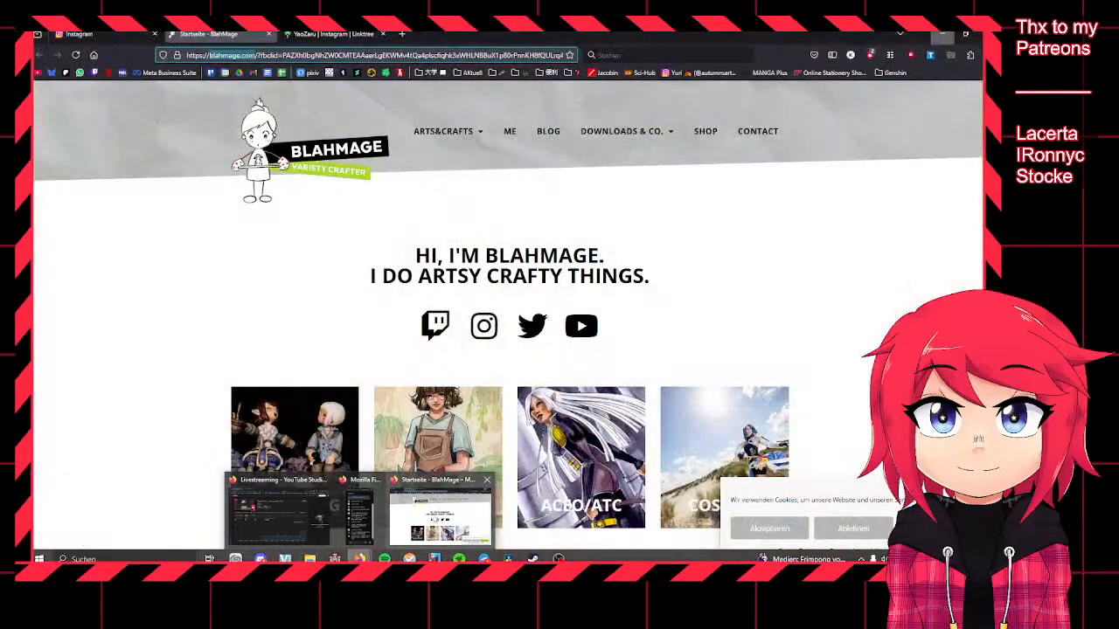
left_click(466, 516)
left_click(79, 33)
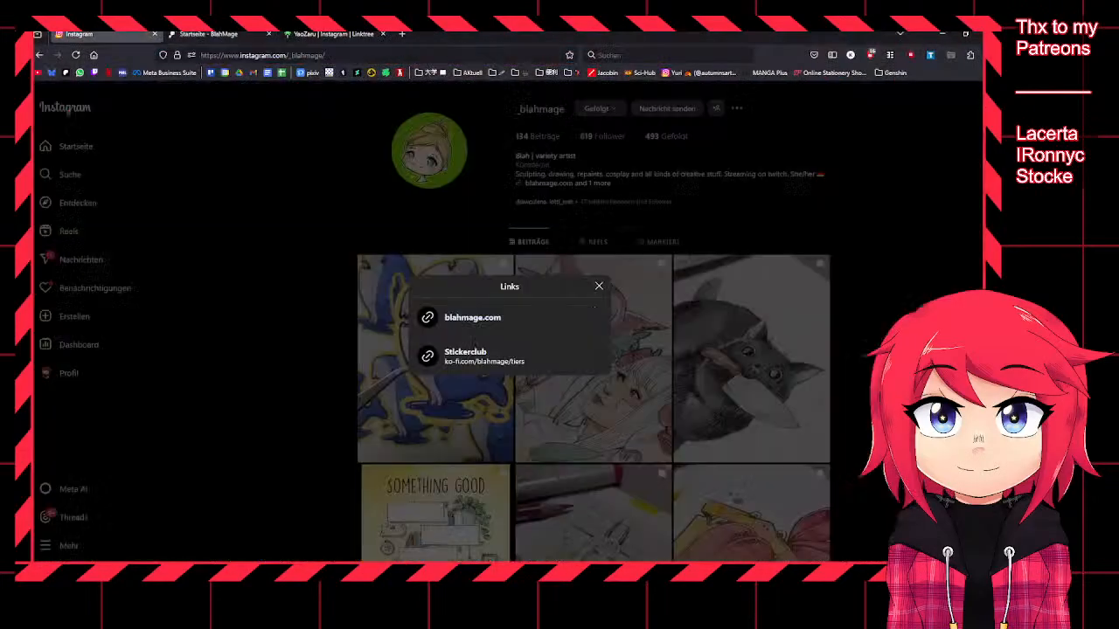
left_click(70, 174)
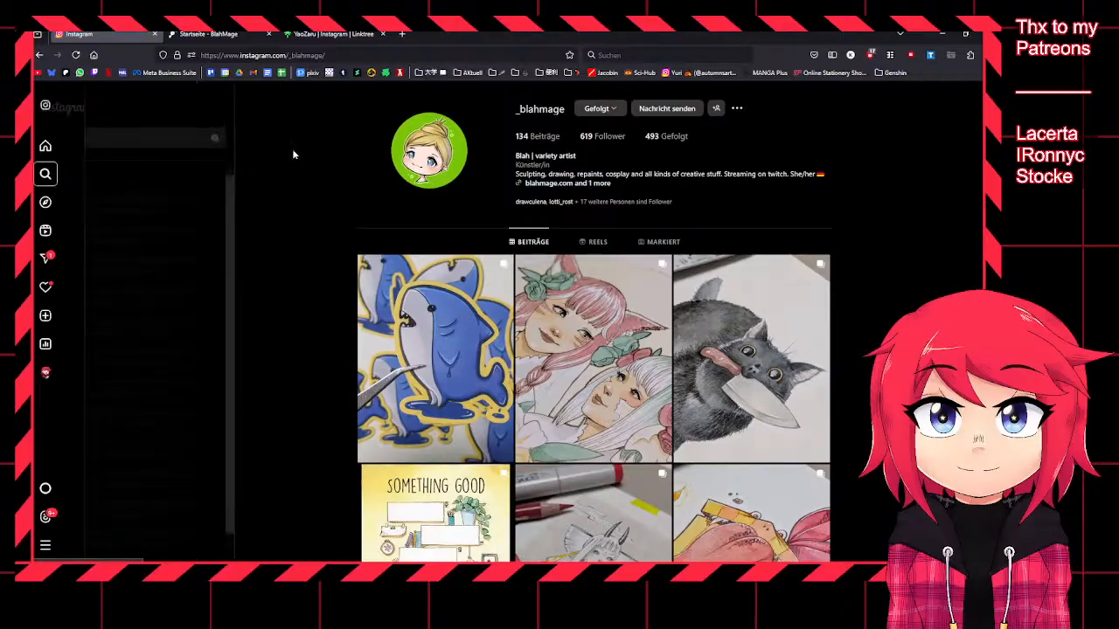
type("ping")
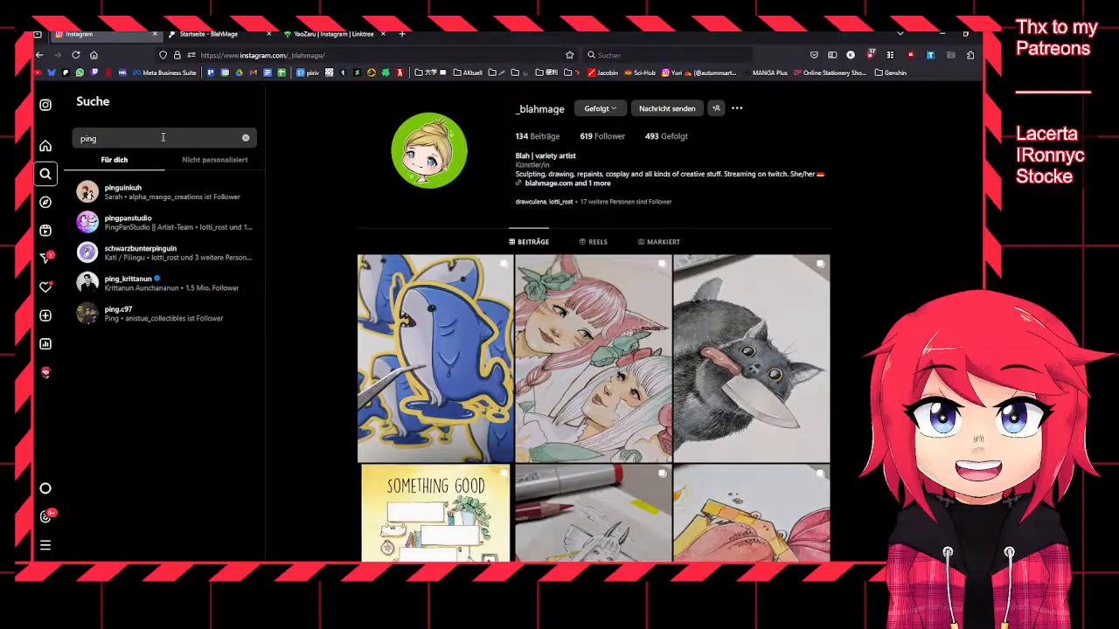
left_click(332, 184)
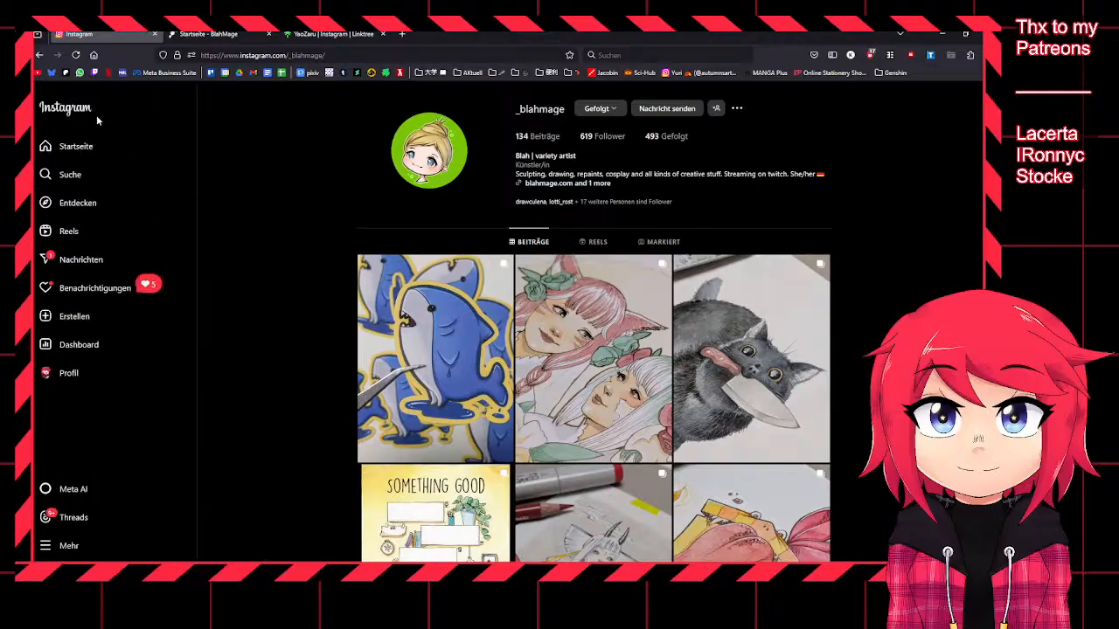
Step: Look through the row of stories on the Instagram home feed for the next sticker's artist
left_click(80, 147)
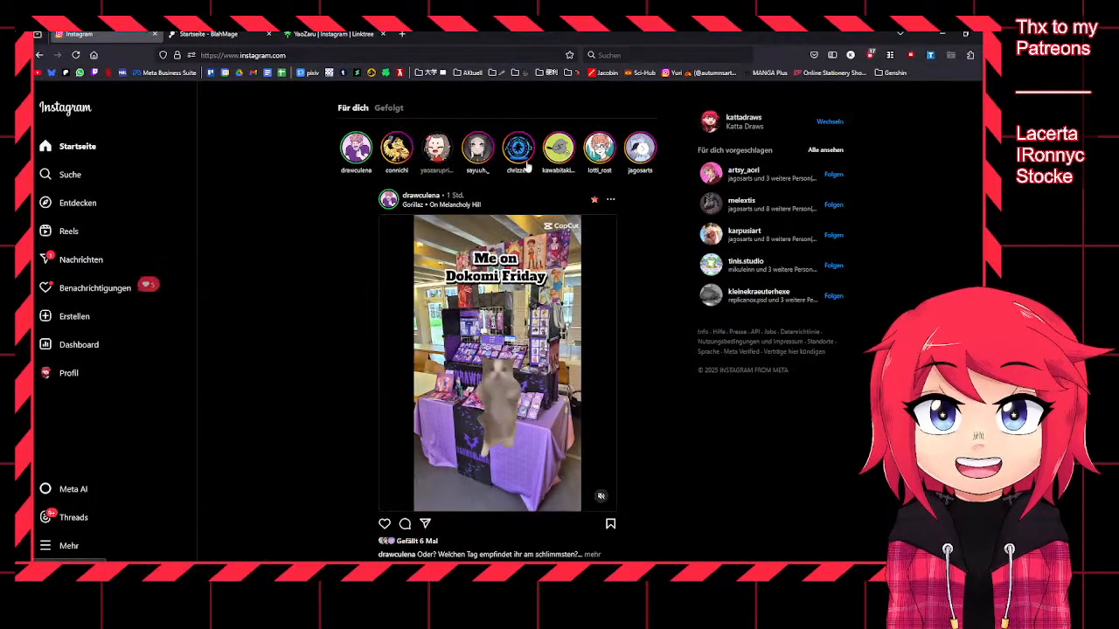
left_click(642, 149)
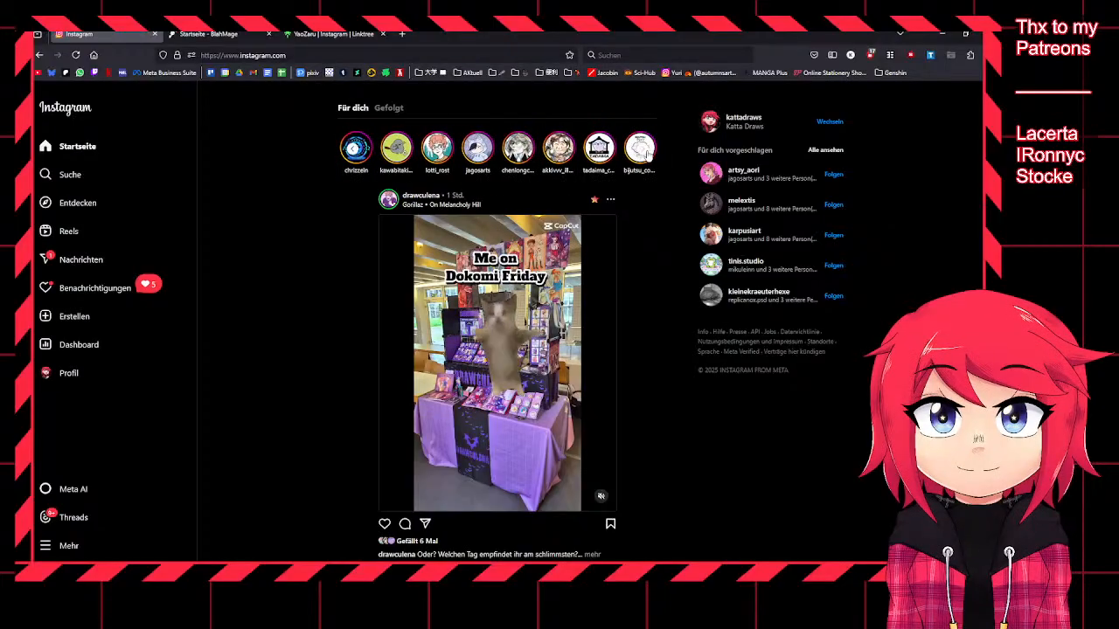
left_click(646, 151)
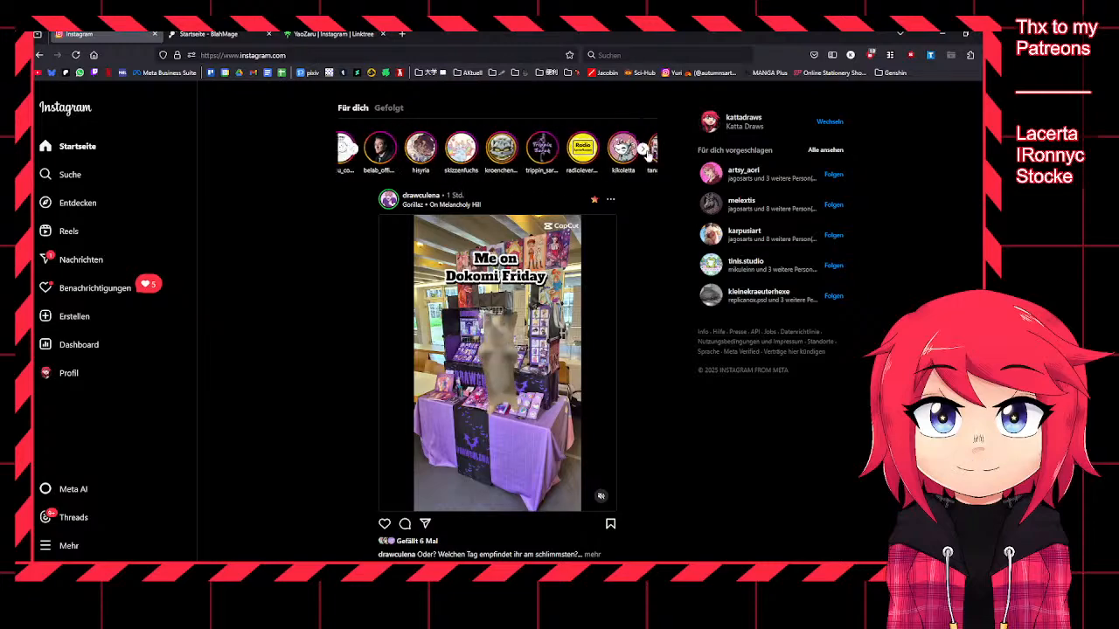
left_click(645, 151)
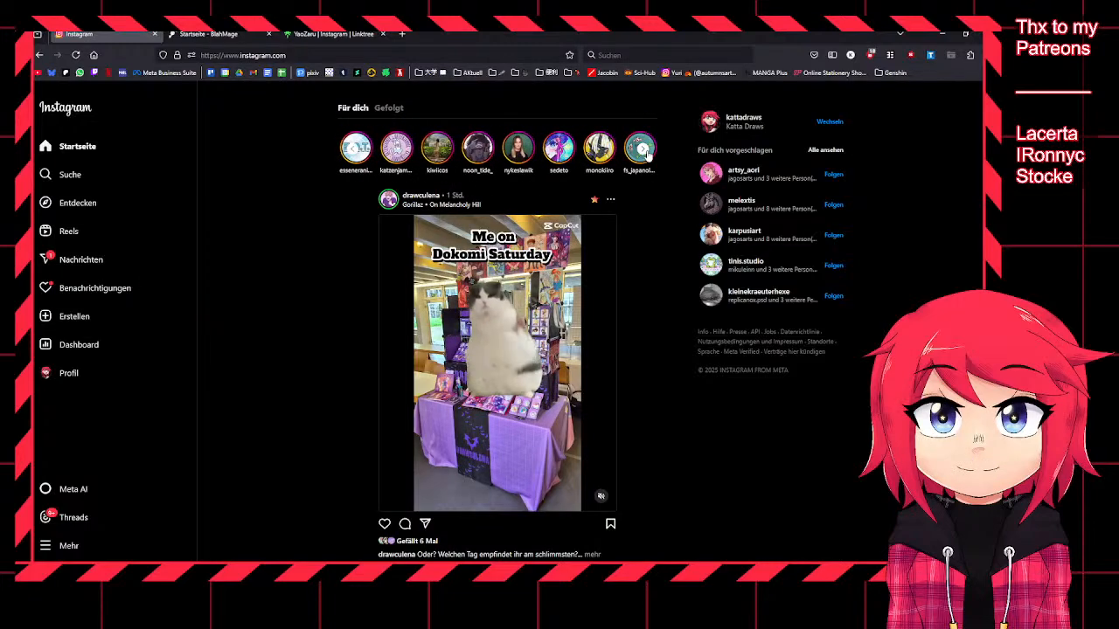
left_click(647, 150)
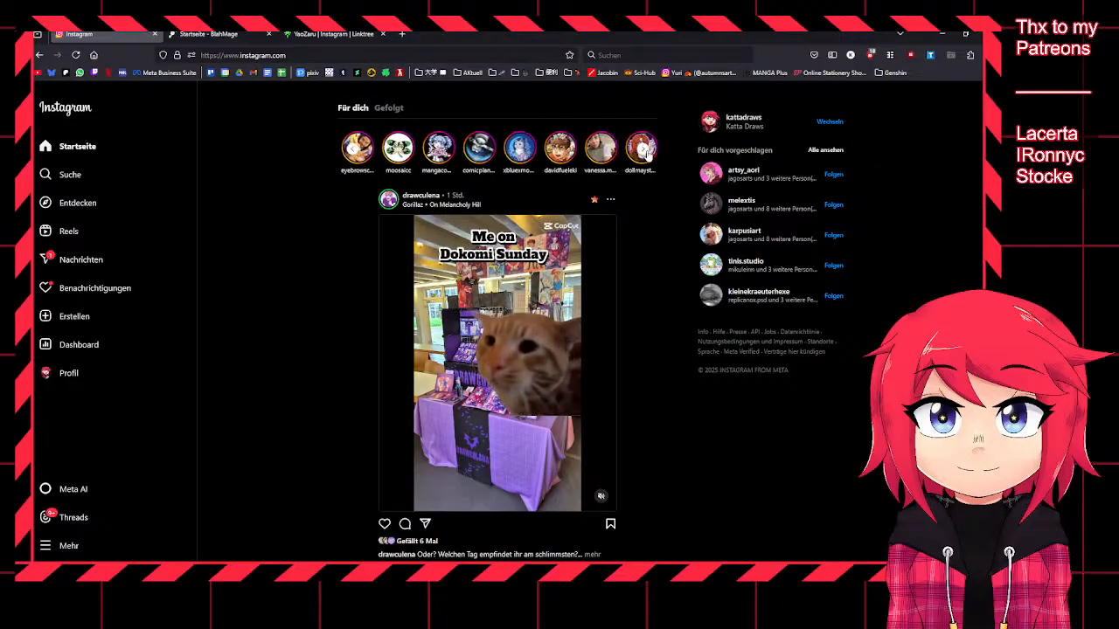
left_click(645, 151)
left_click(646, 152)
left_click(646, 152)
left_click(646, 152)
left_click(646, 152)
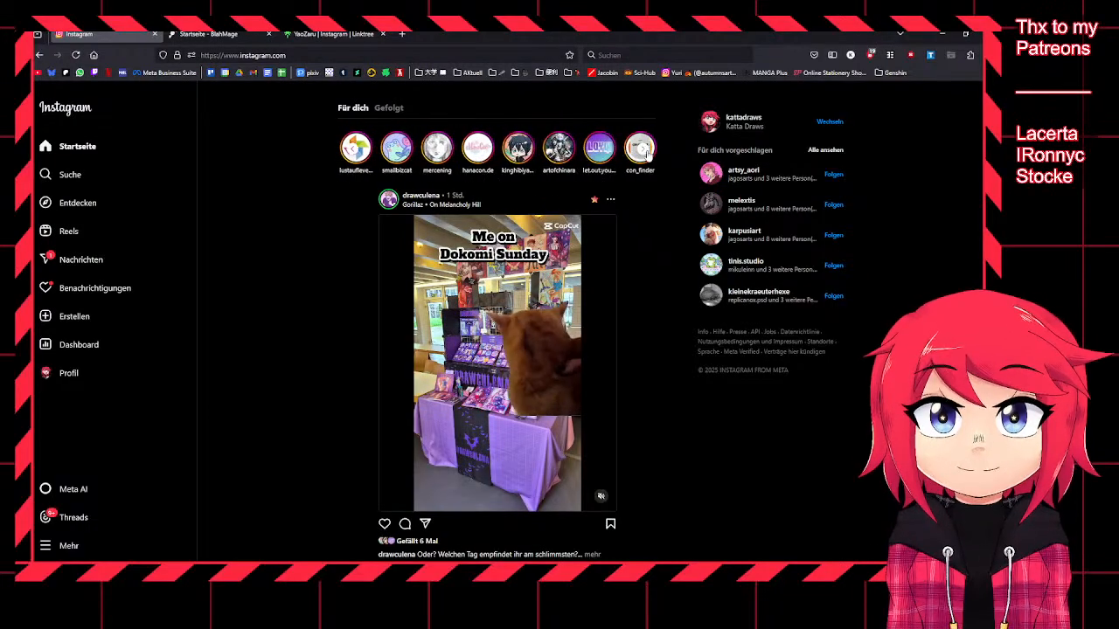
left_click(647, 152)
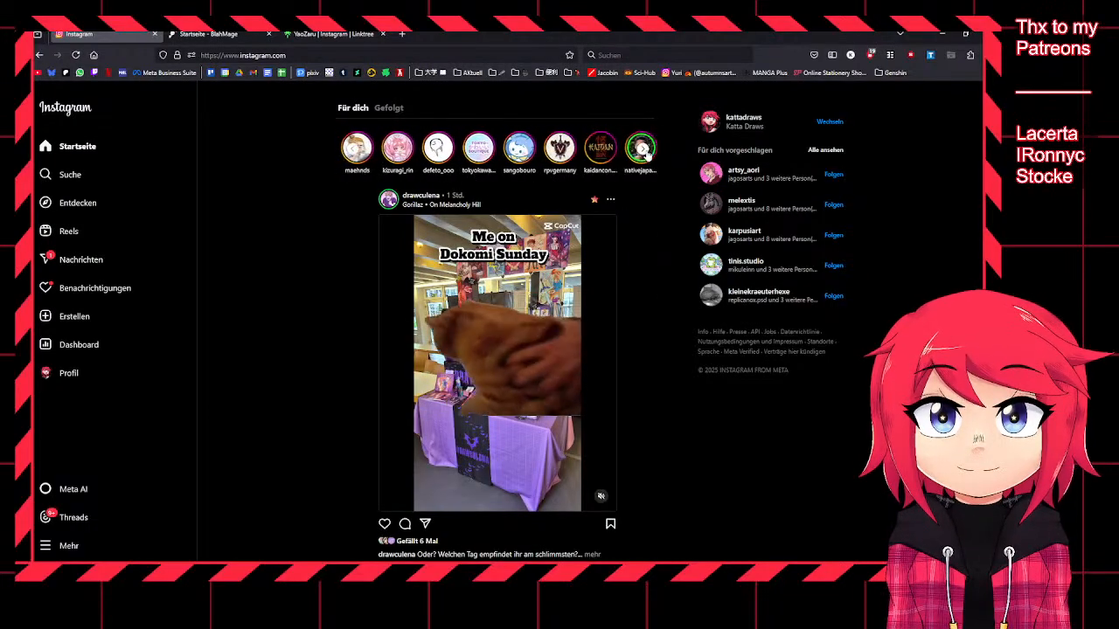
left_click(645, 151)
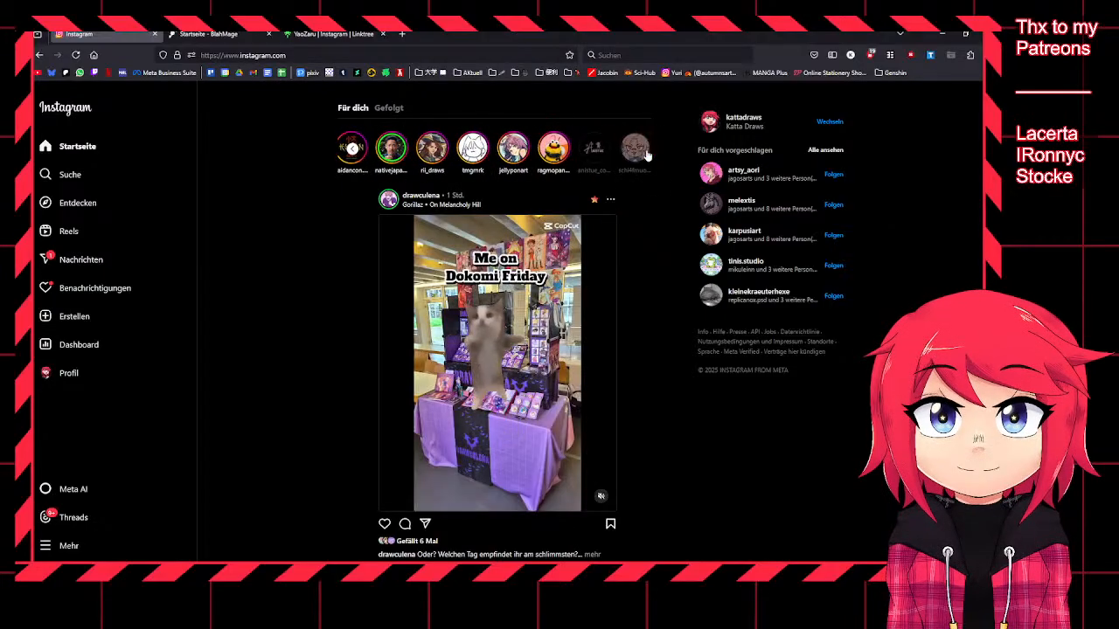
left_click(434, 169)
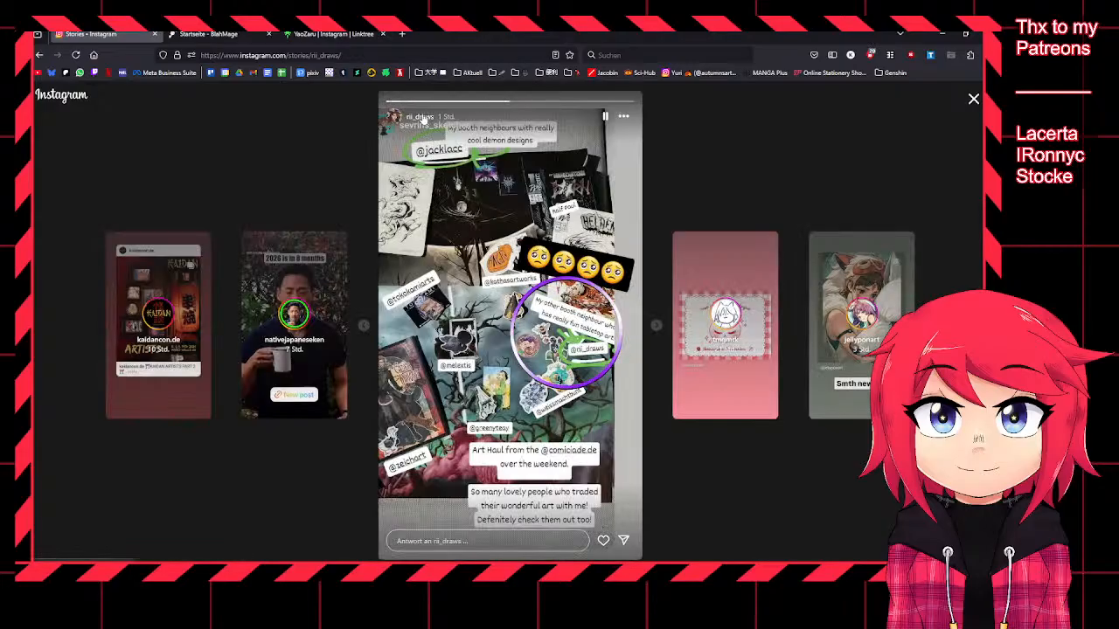
left_click(421, 116)
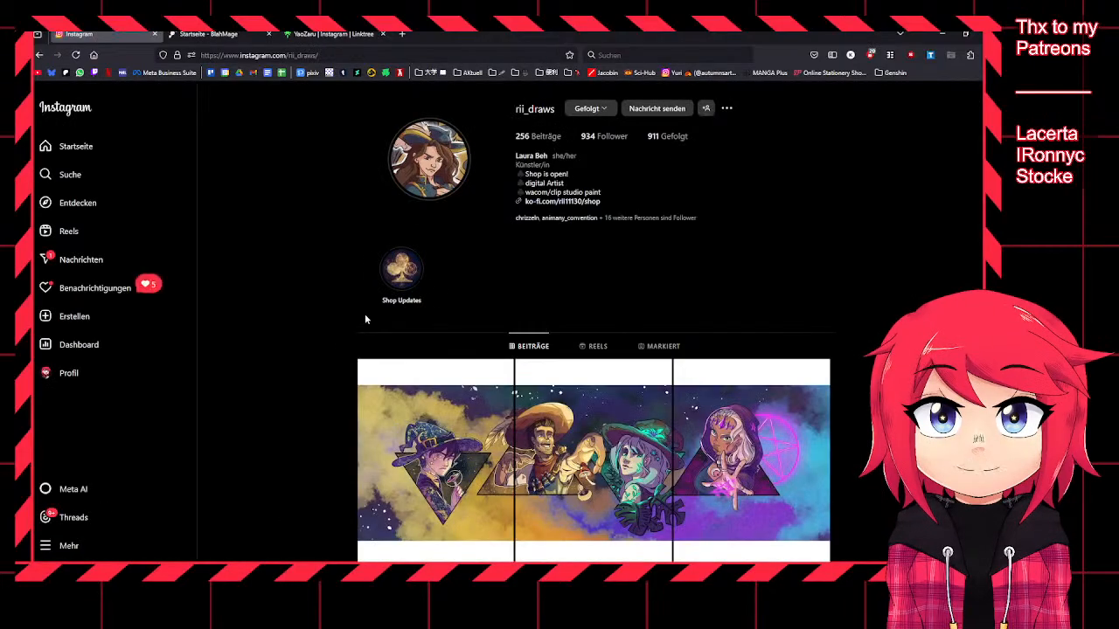
scroll(365, 319, "down", 2)
scroll(365, 319, "down", 2)
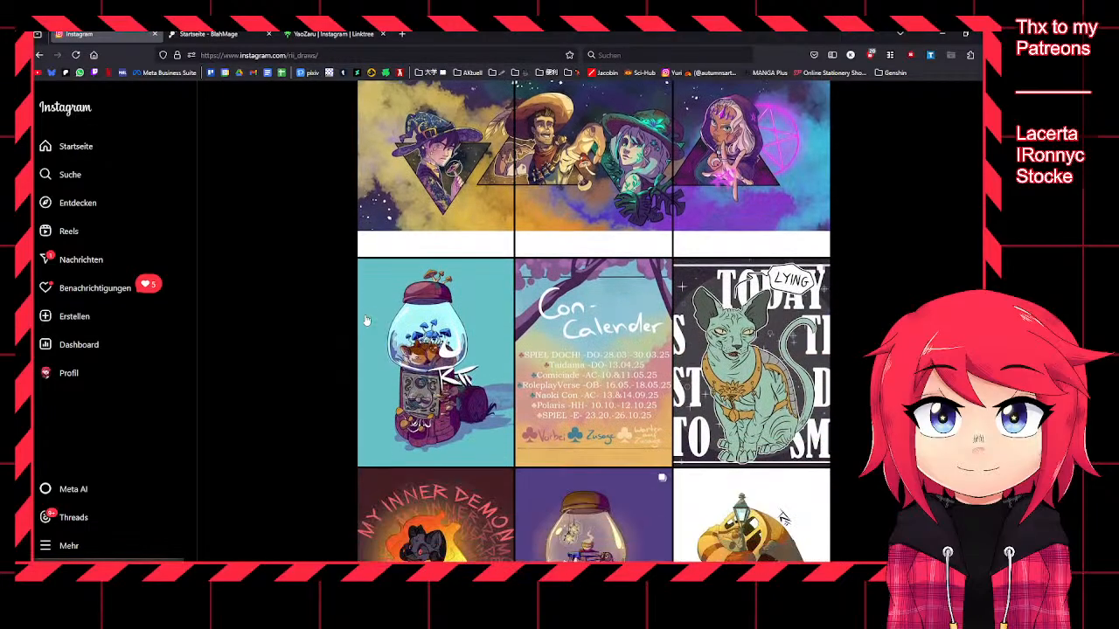
scroll(365, 318, "down", 6)
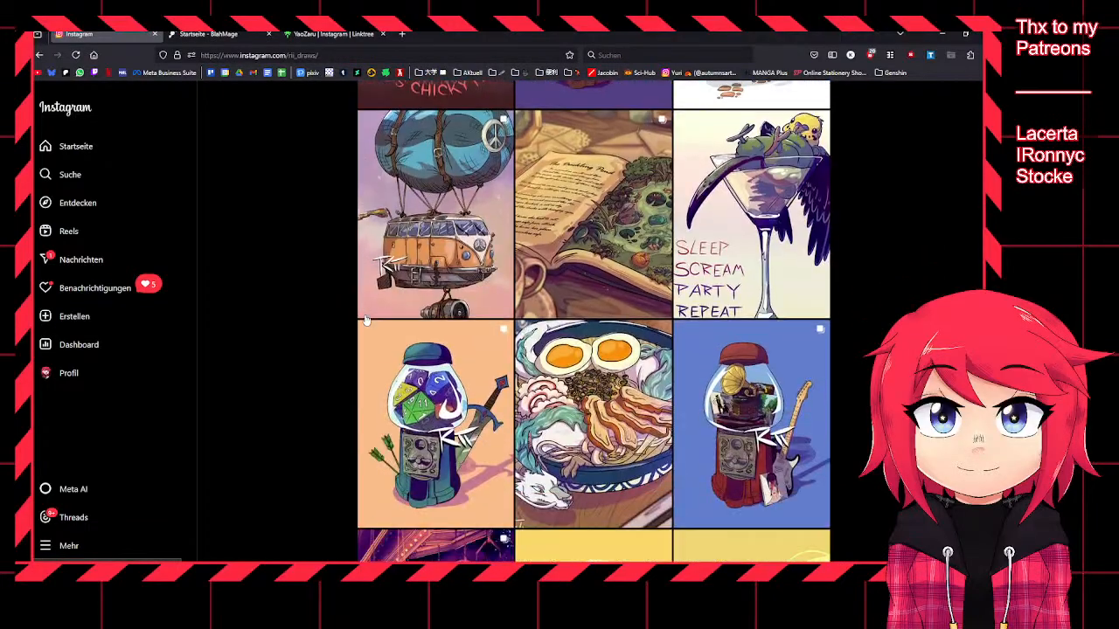
scroll(367, 321, "down", 2)
scroll(279, 187, "up", 10)
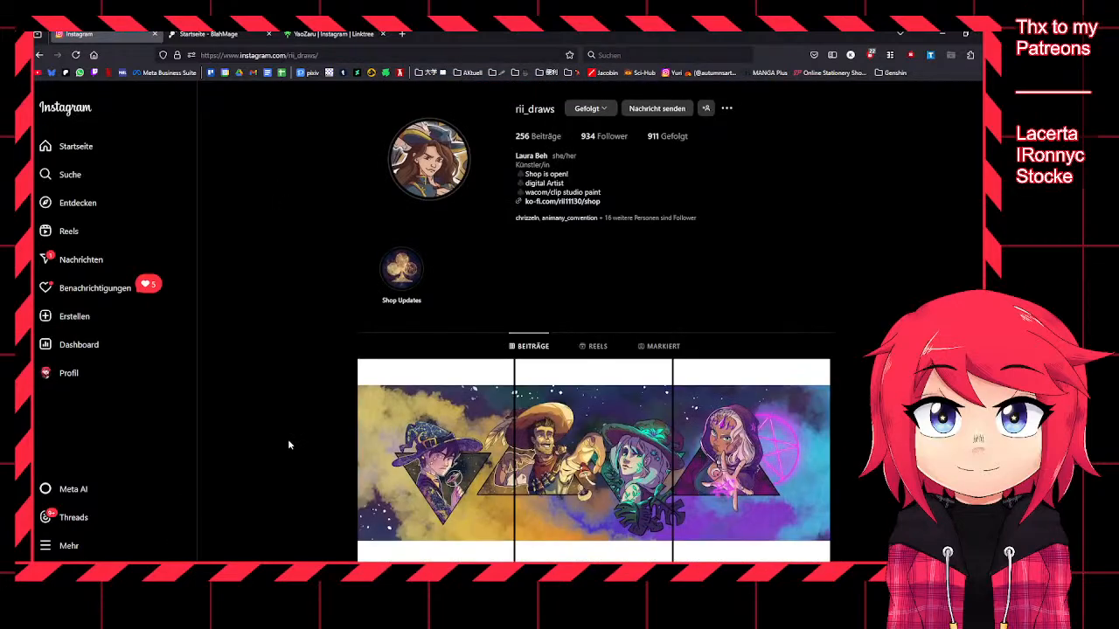
Step: Search Instagram for tadaima, open the tadaima_con profile and find its Artist Vorstellungen posts
left_click(66, 175)
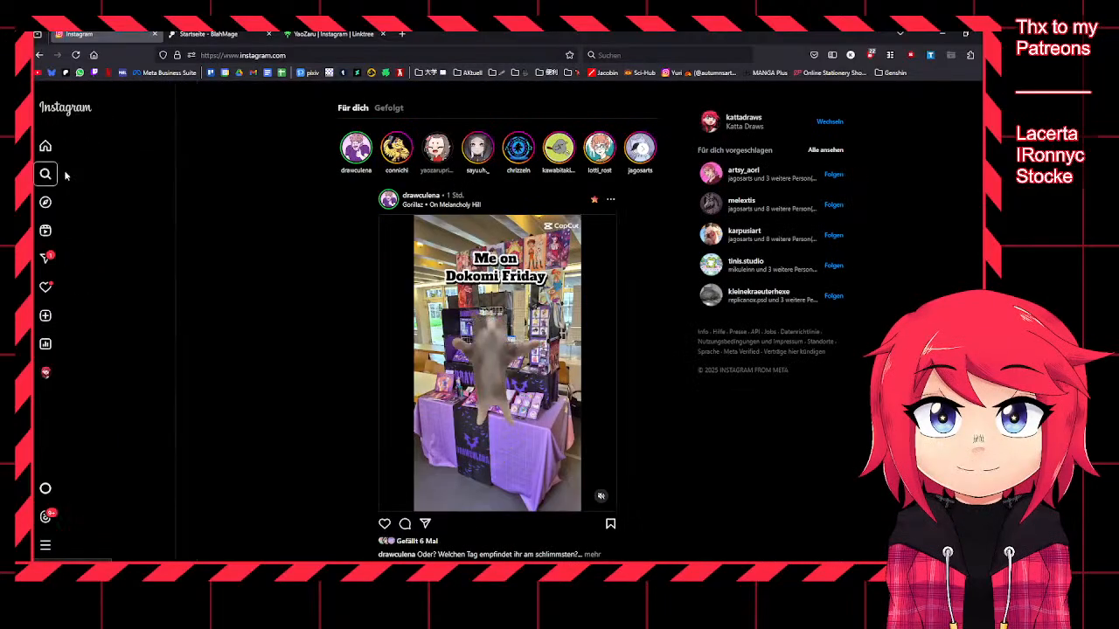
type("tadaima")
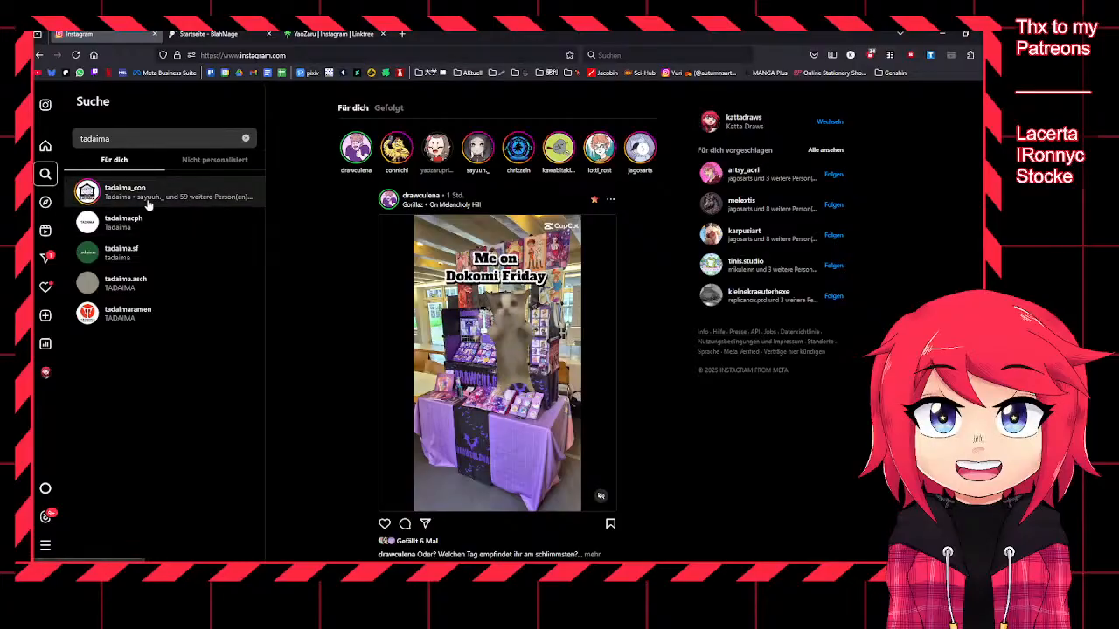
left_click(148, 203)
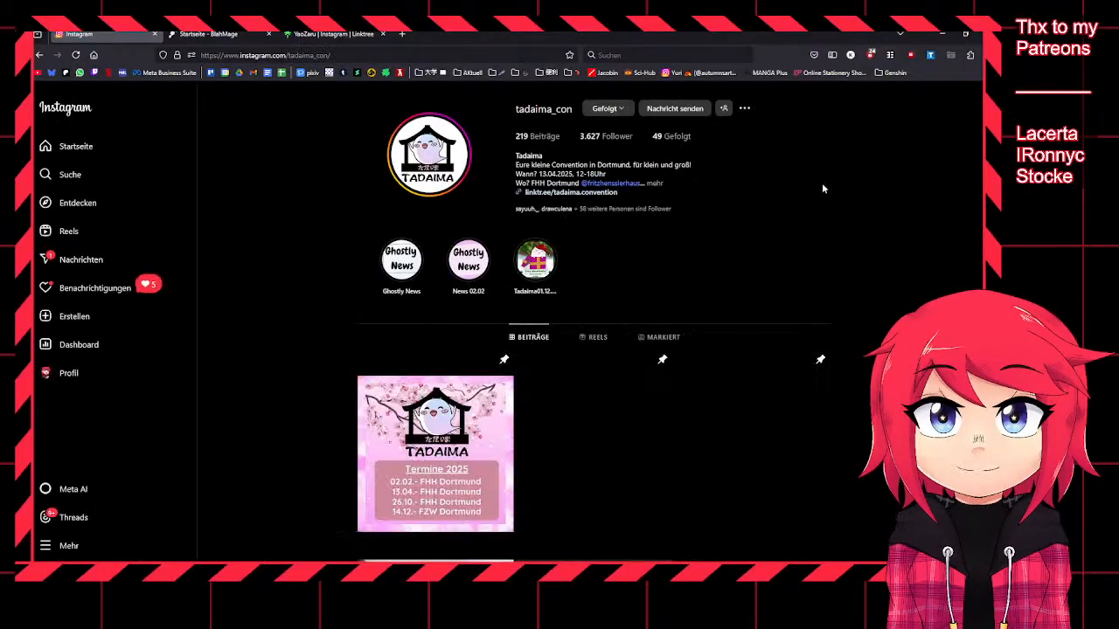
scroll(312, 324, "down", 4)
scroll(310, 320, "down", 5)
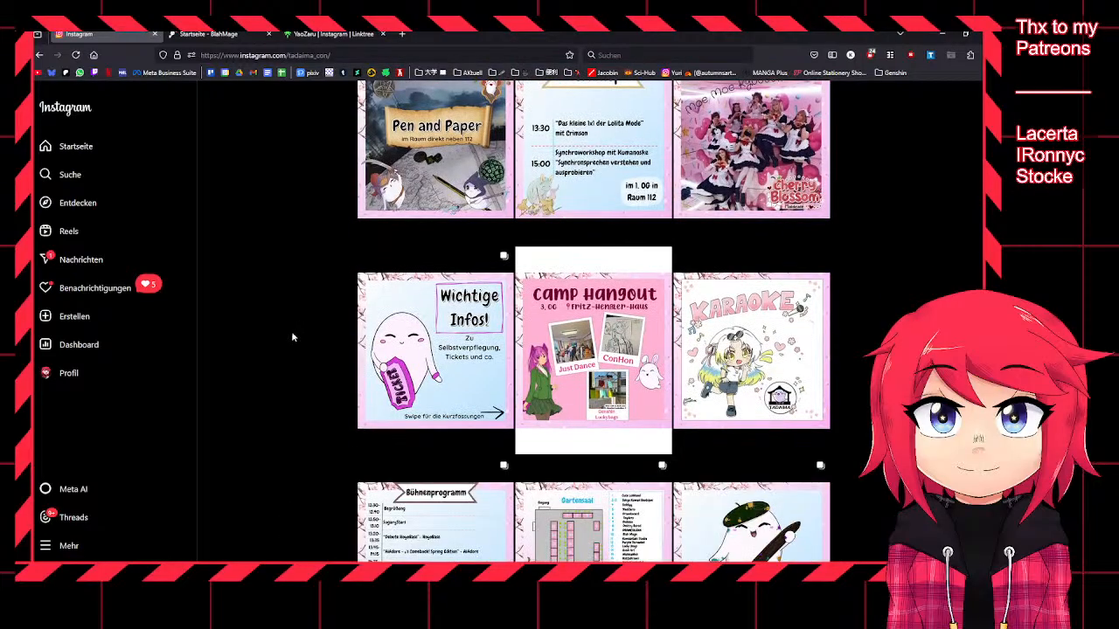
scroll(293, 337, "down", 6)
scroll(291, 337, "down", 2)
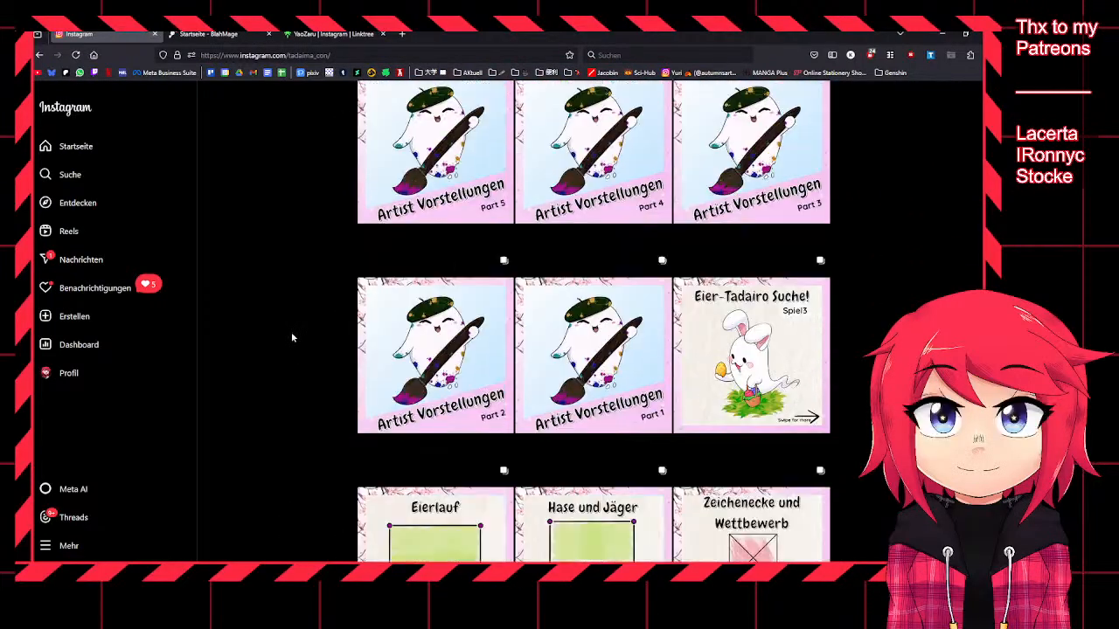
scroll(568, 367, "up", 2)
Step: Look through all artist slides of the Artist Vorstellungen Part 1 post, then close it
left_click(587, 425)
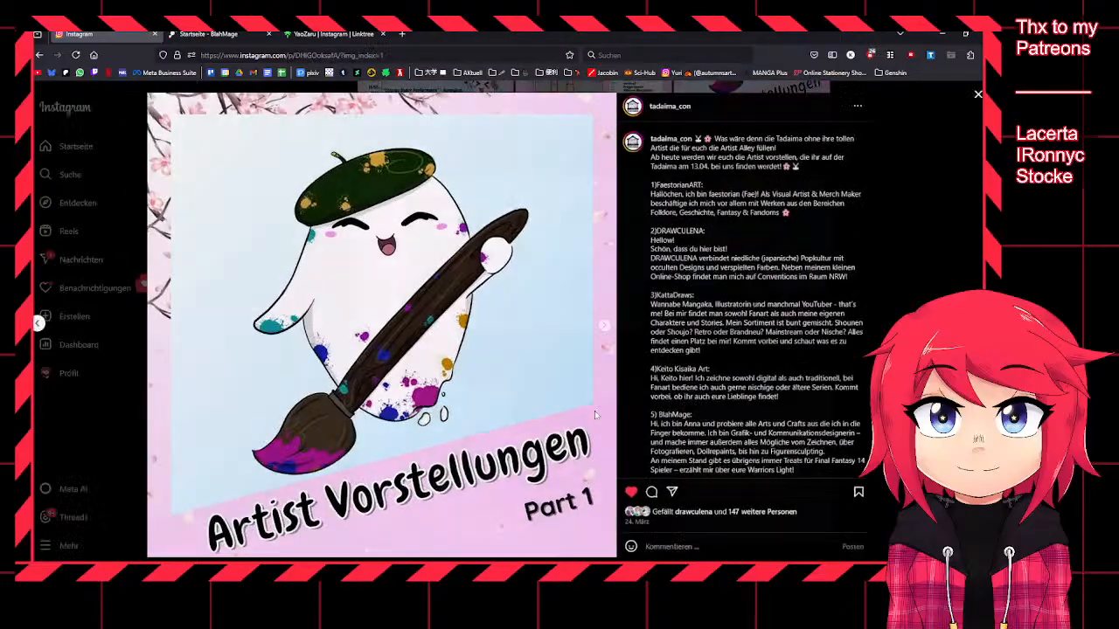
left_click(605, 329)
left_click(606, 329)
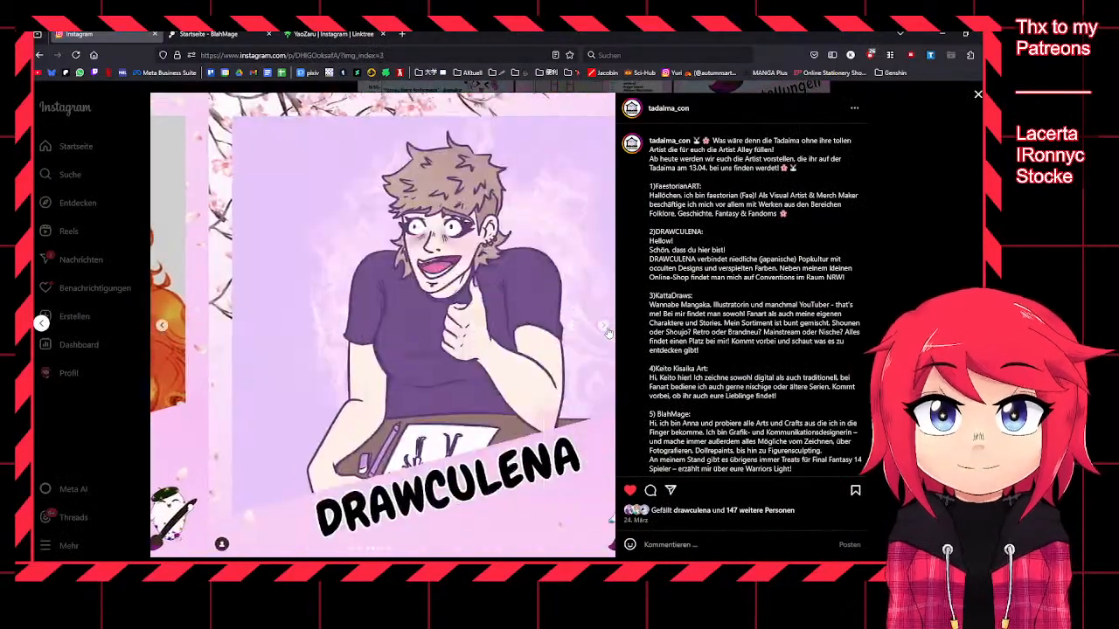
left_click(606, 329)
left_click(606, 330)
left_click(606, 330)
left_click(607, 330)
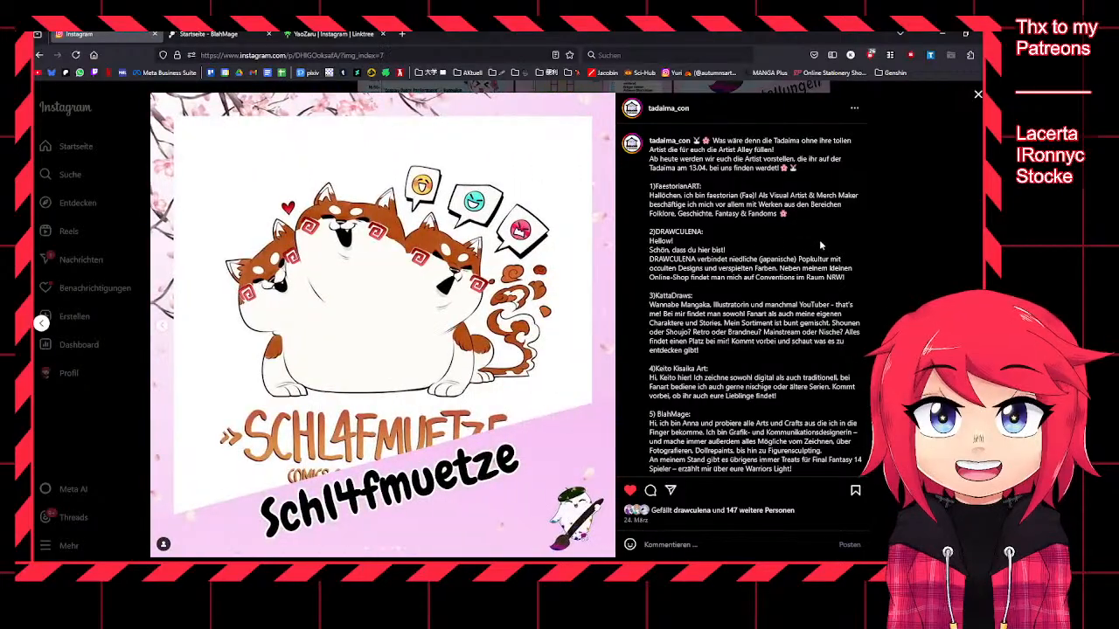
left_click(914, 231)
Step: Look through all artist slides of the Artist Vorstellungen Part 2 post, then close it
left_click(496, 416)
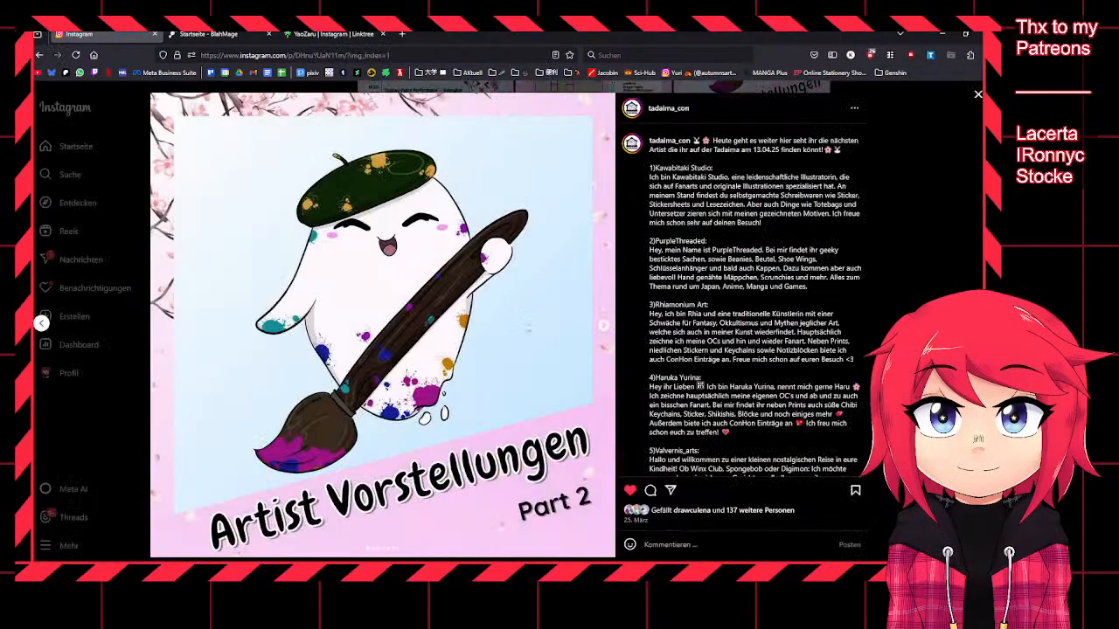
left_click(603, 327)
left_click(603, 327)
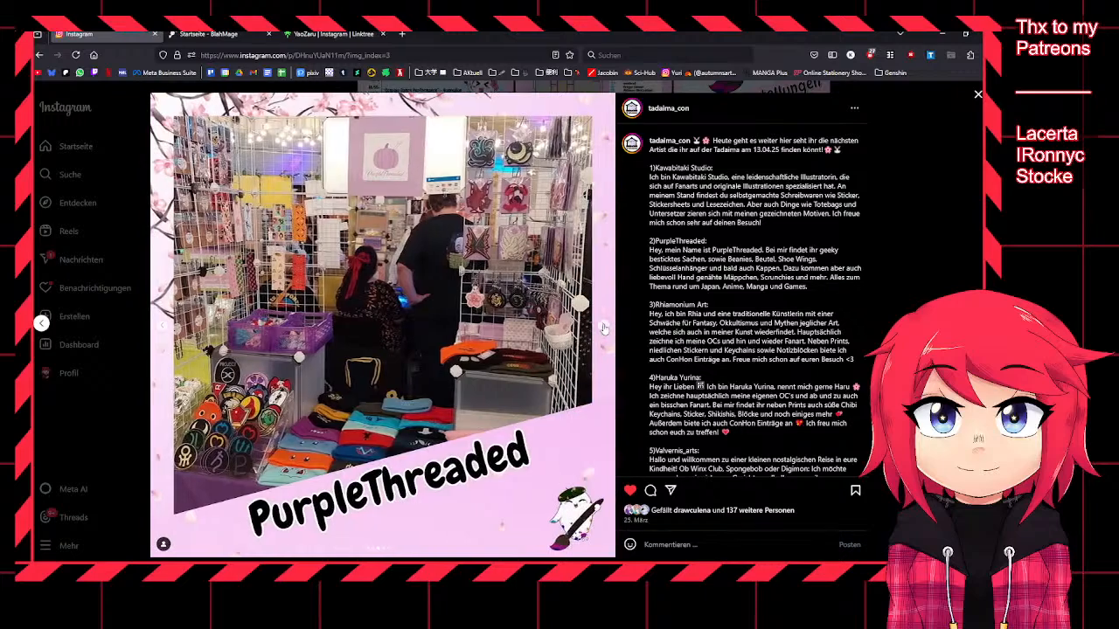
left_click(603, 328)
left_click(603, 327)
left_click(603, 328)
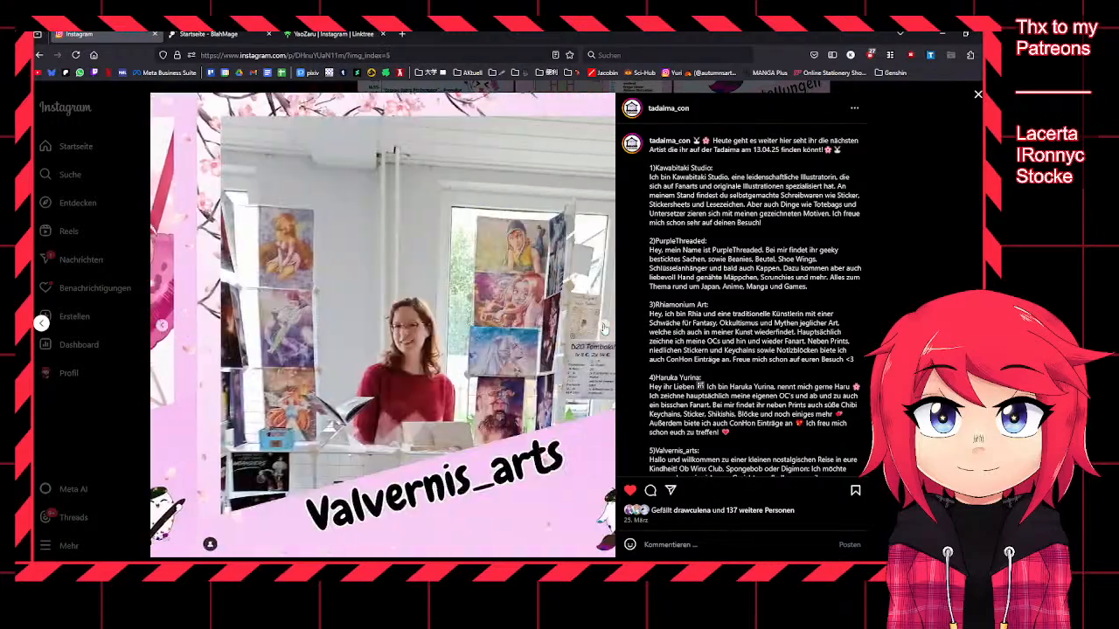
left_click(603, 327)
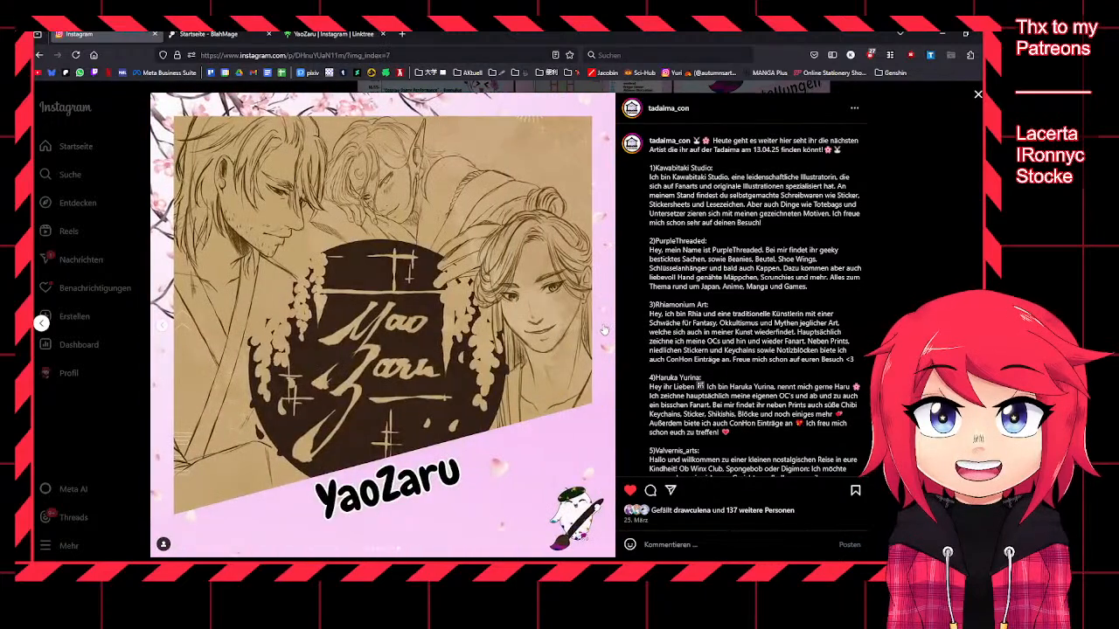
left_click(963, 164)
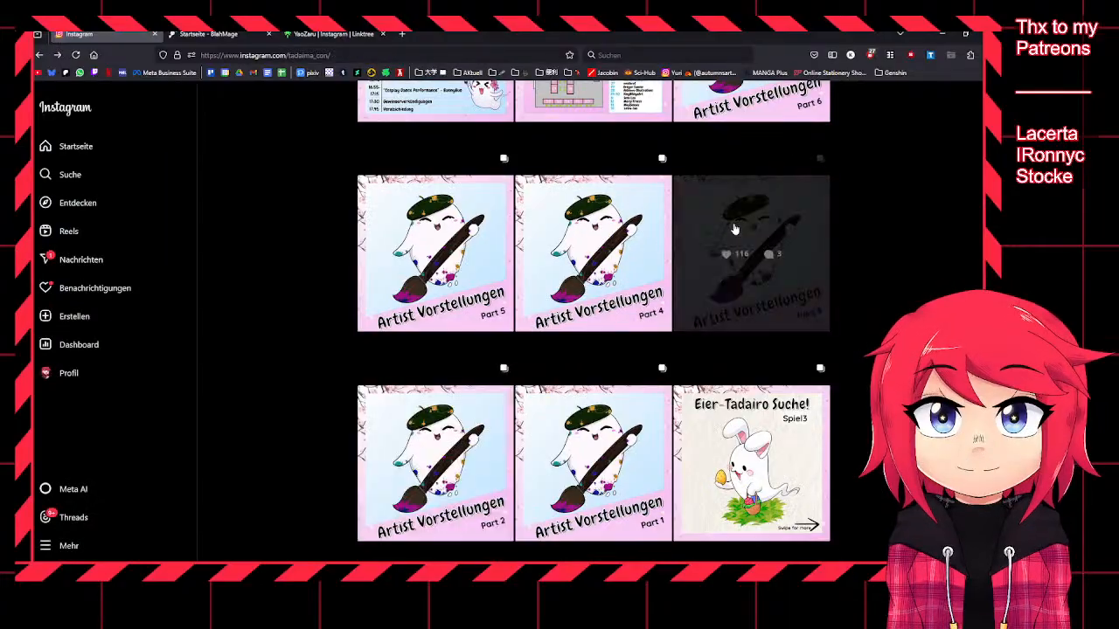
Step: Look through all artist slides of the Artist Vorstellungen Part 3 post, then close it
left_click(734, 229)
left_click(602, 328)
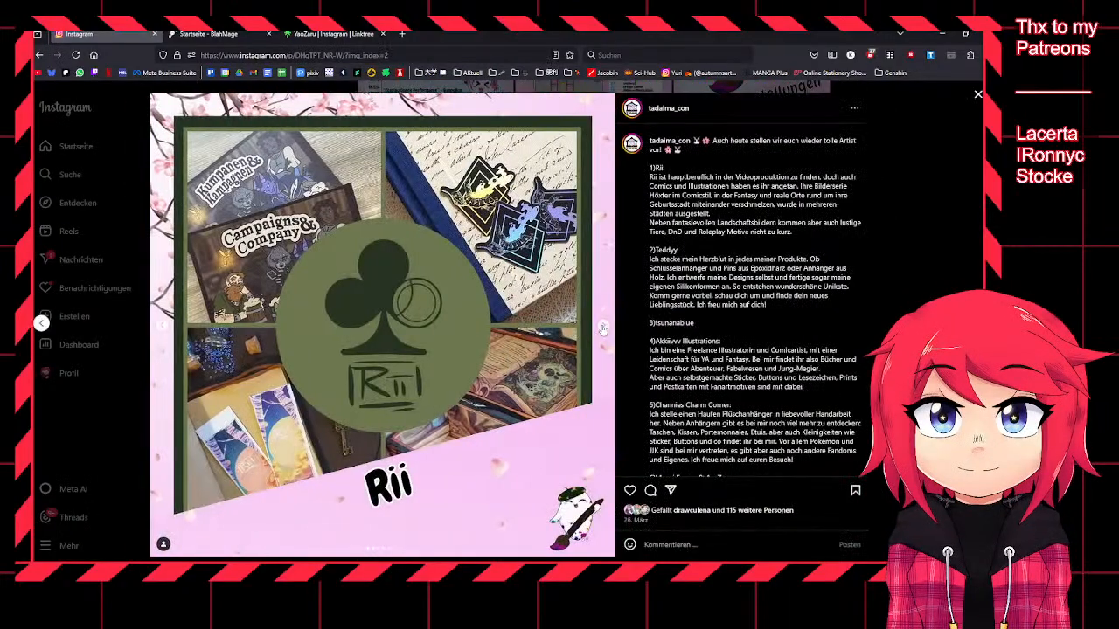
left_click(603, 328)
left_click(602, 328)
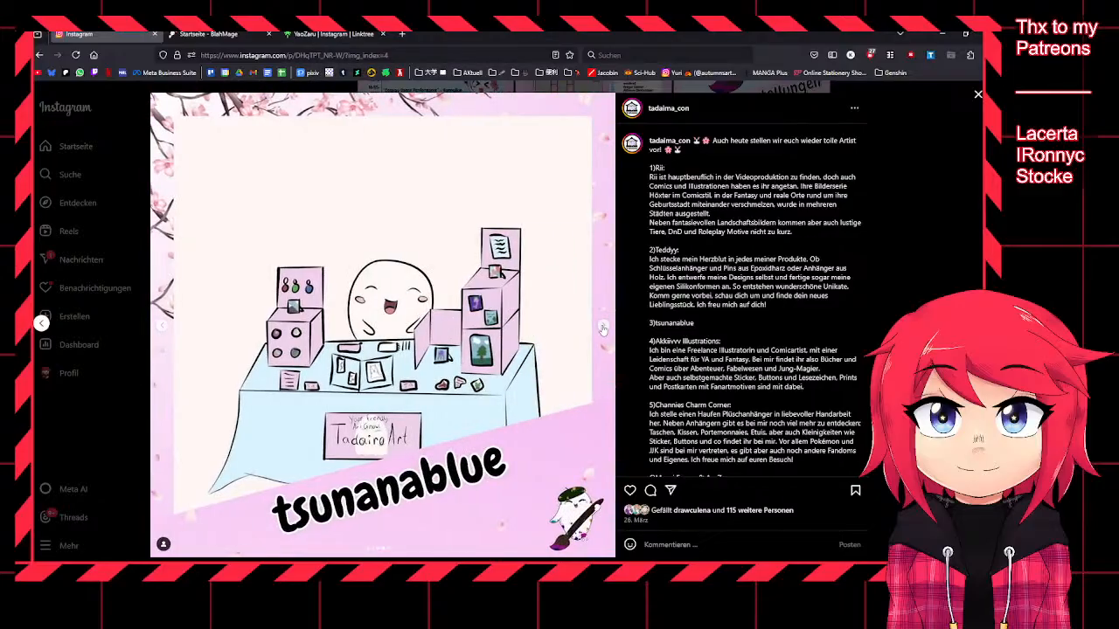
left_click(602, 327)
left_click(602, 328)
left_click(603, 329)
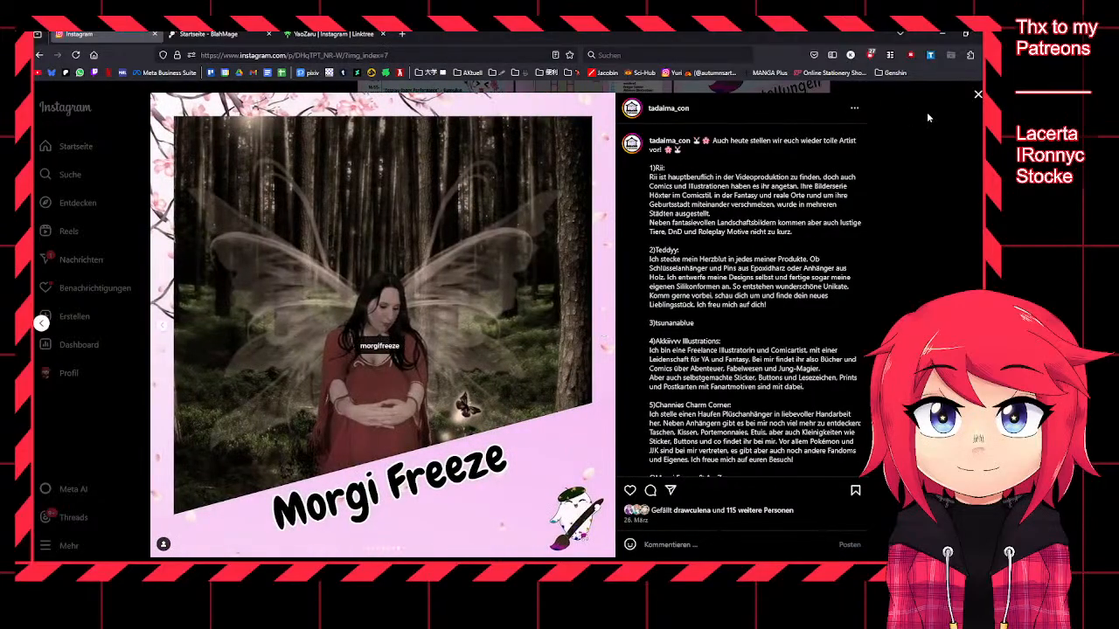
left_click(976, 93)
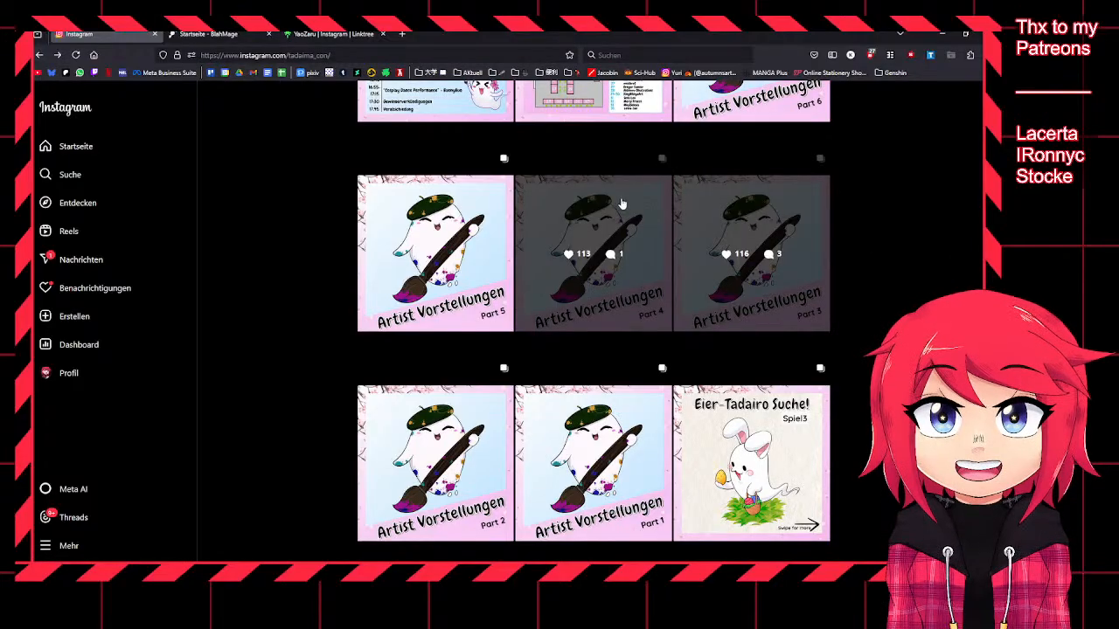
Step: Look through all artist slides of the Artist Vorstellungen Part 4 post, then close it
left_click(605, 325)
left_click(605, 327)
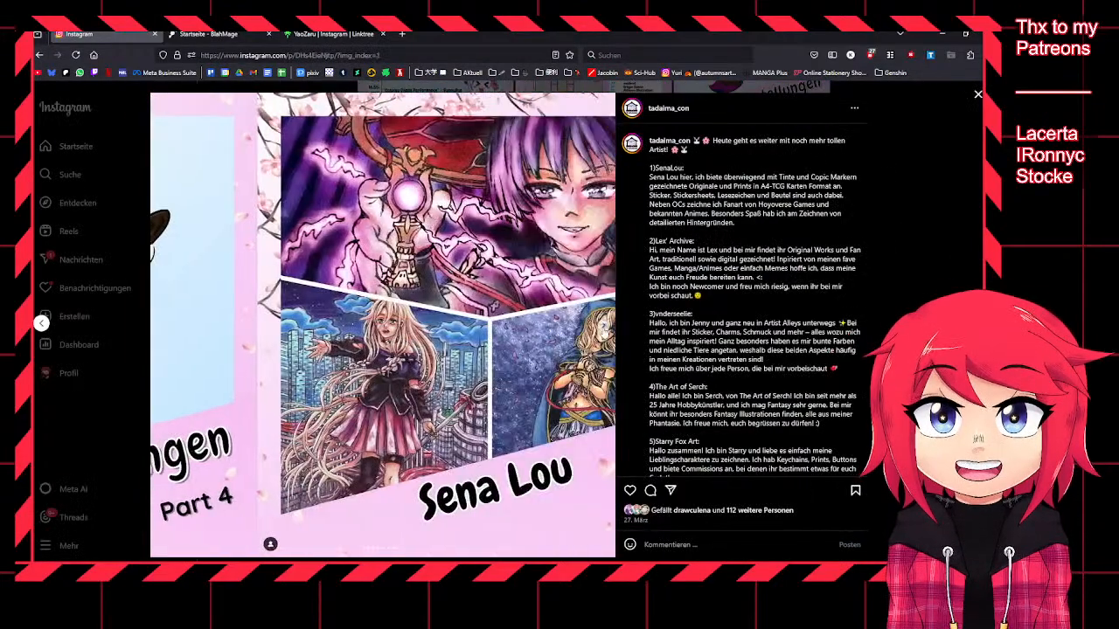
left_click(604, 331)
left_click(604, 331)
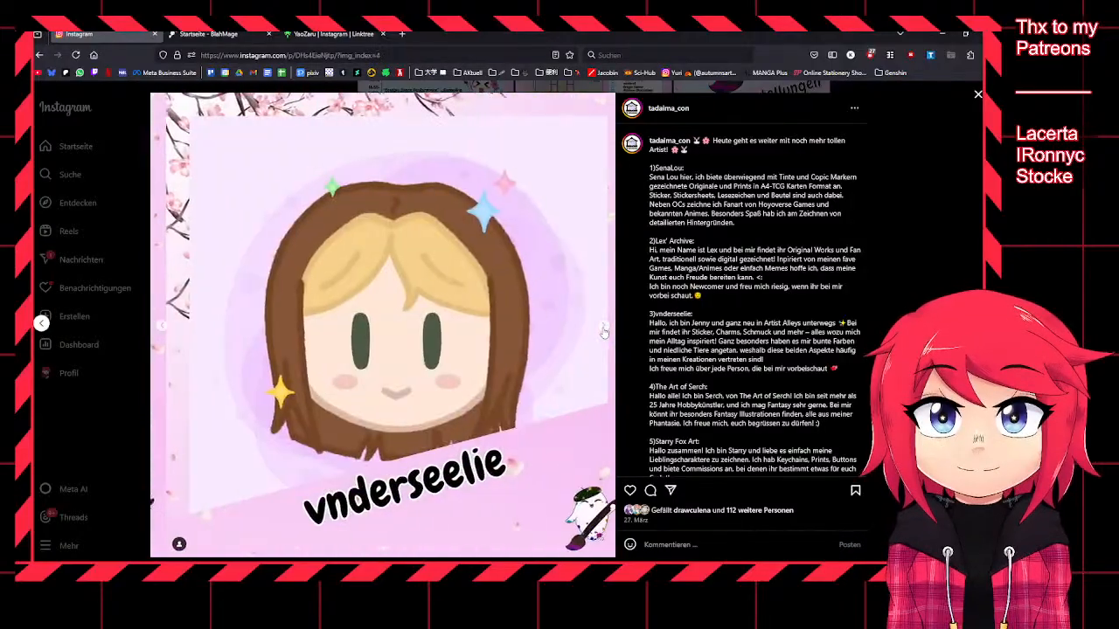
left_click(604, 330)
left_click(604, 331)
left_click(604, 330)
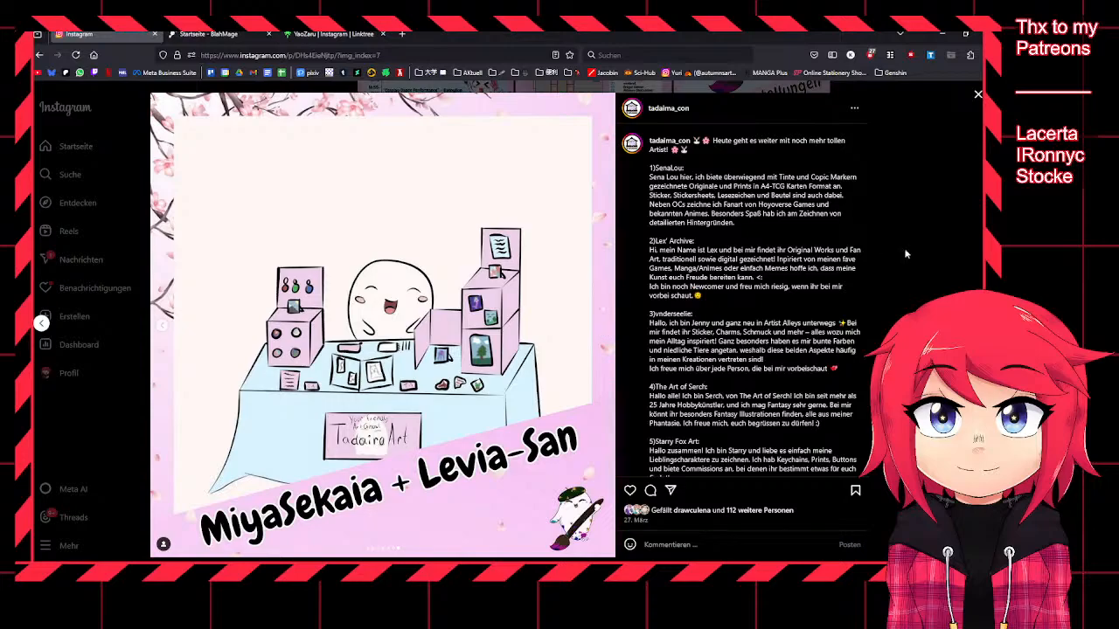
left_click(905, 253)
Step: Look through all artist slides of the Artist Vorstellungen Part 5 post, then close it
left_click(465, 207)
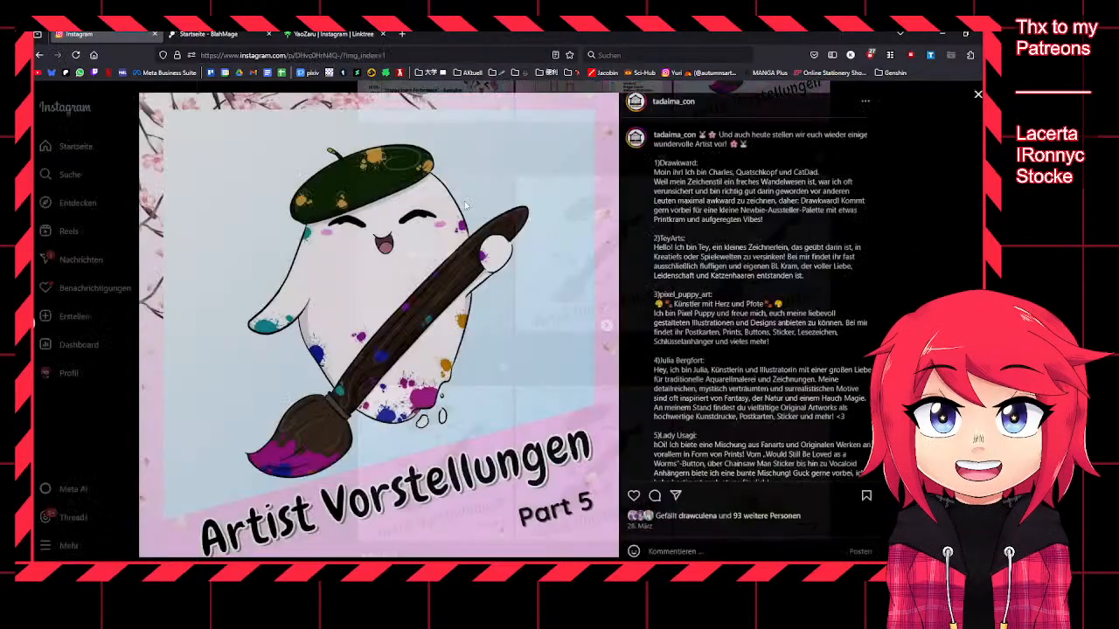
left_click(603, 327)
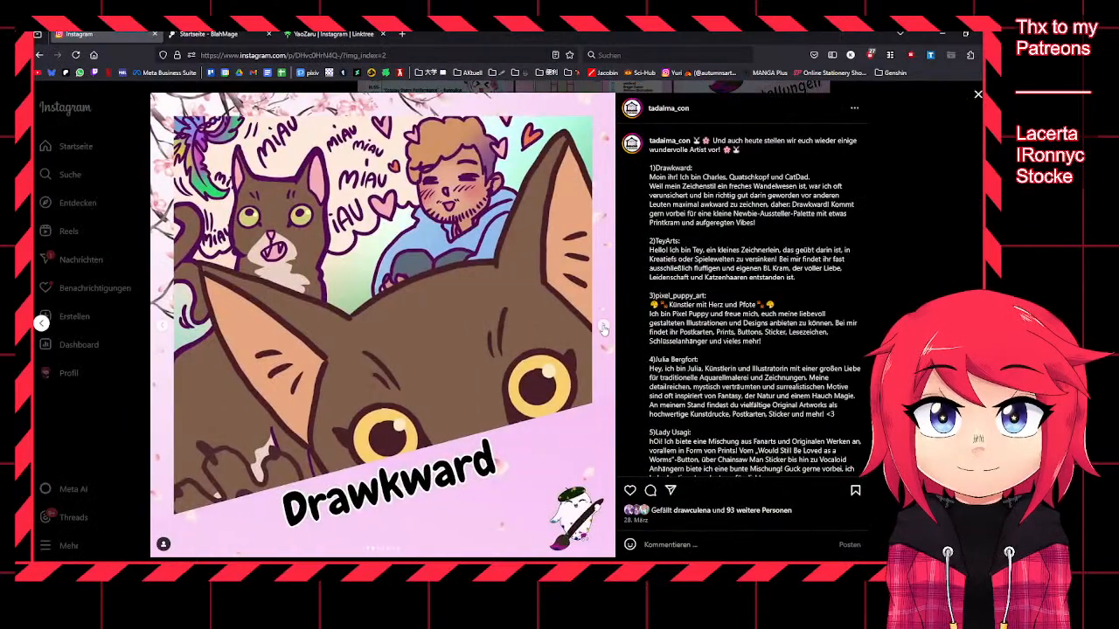
left_click(603, 328)
left_click(603, 328)
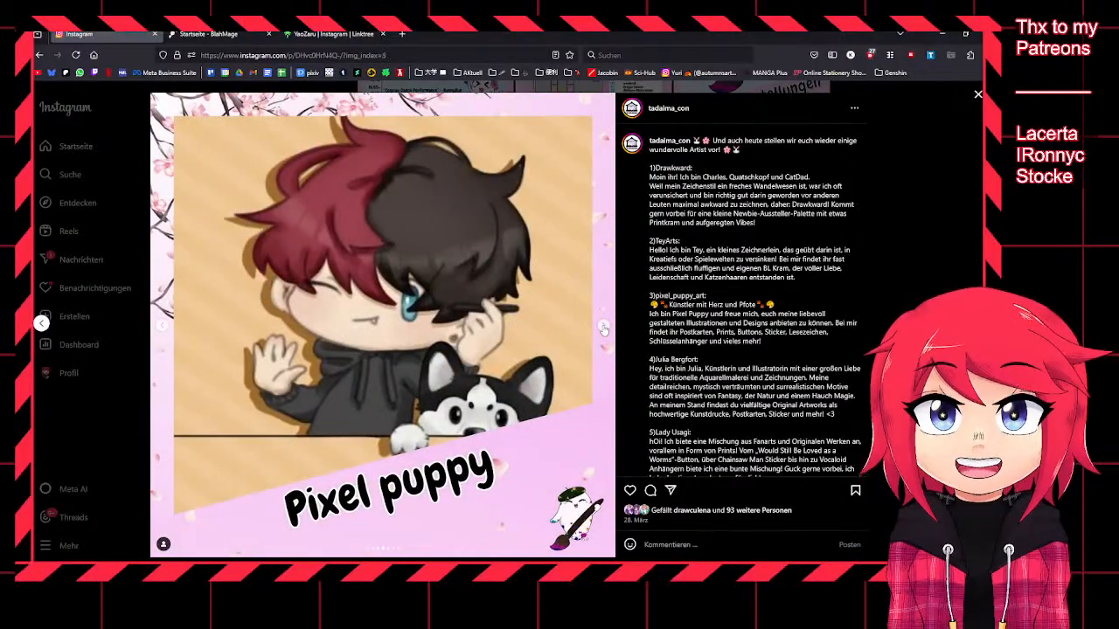
left_click(603, 327)
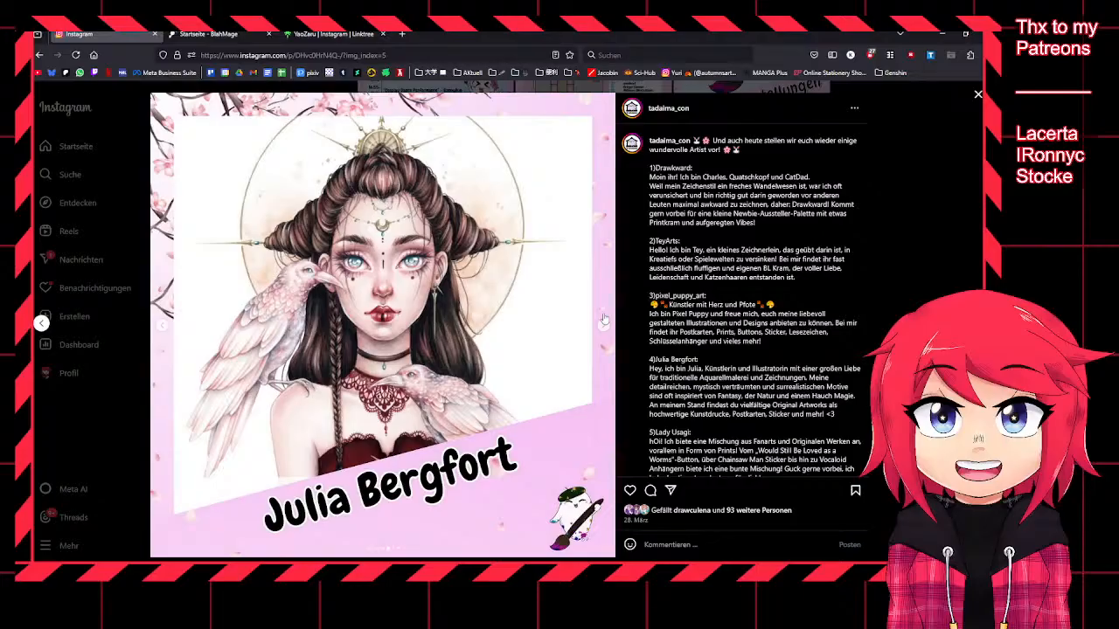
left_click(607, 326)
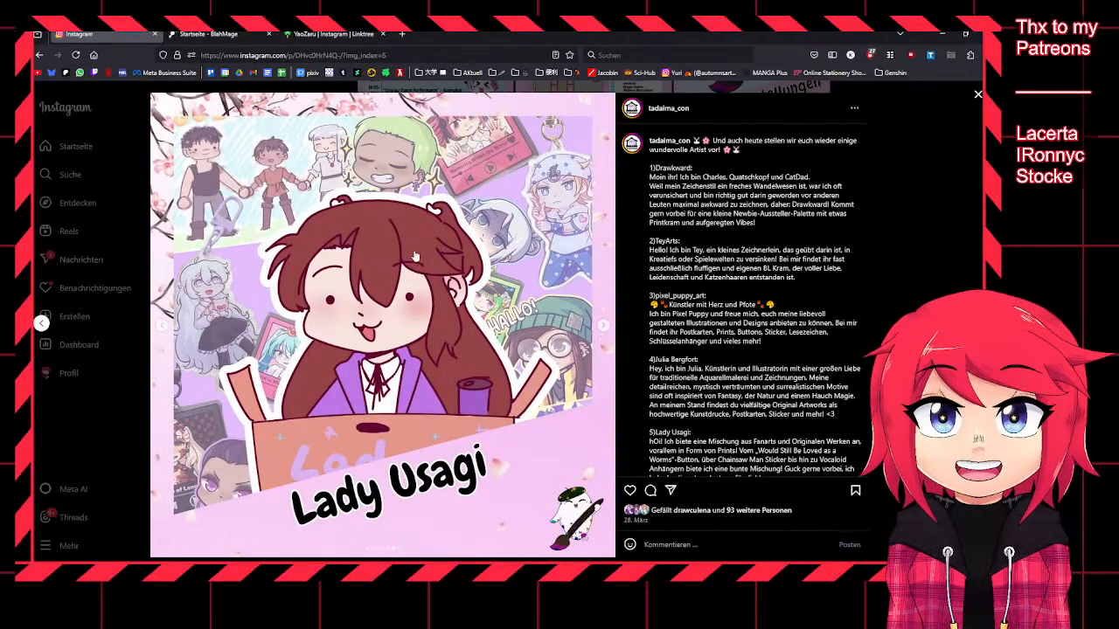
left_click(601, 327)
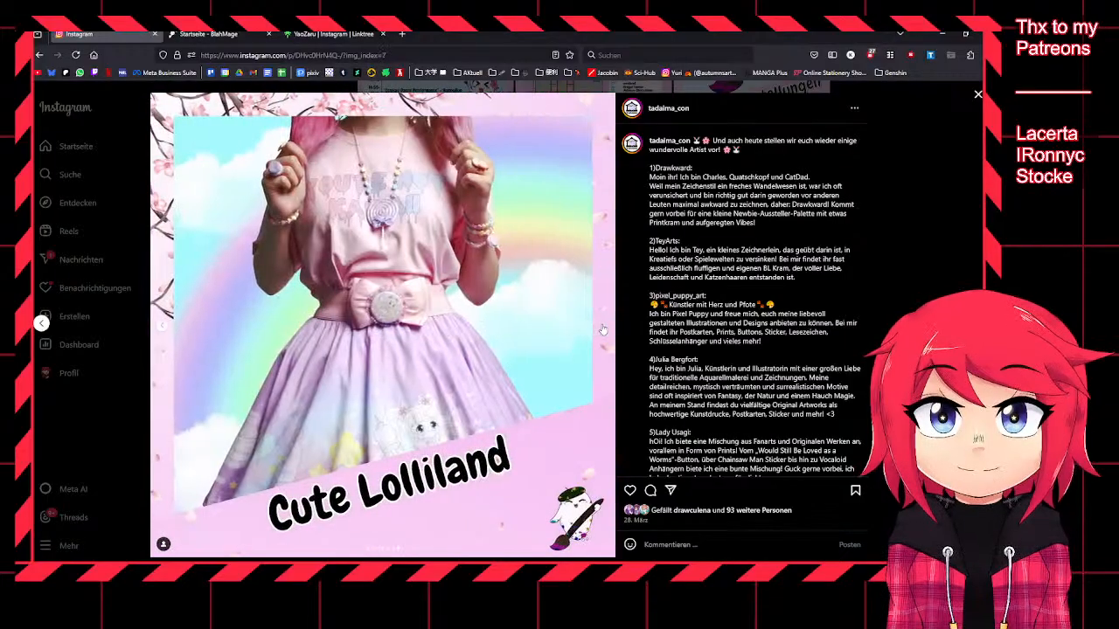
left_click(974, 133)
Step: Look through the artist slides of the Artist Vorstellungen Part 6 post, then close it
scroll(792, 343, "up", 3)
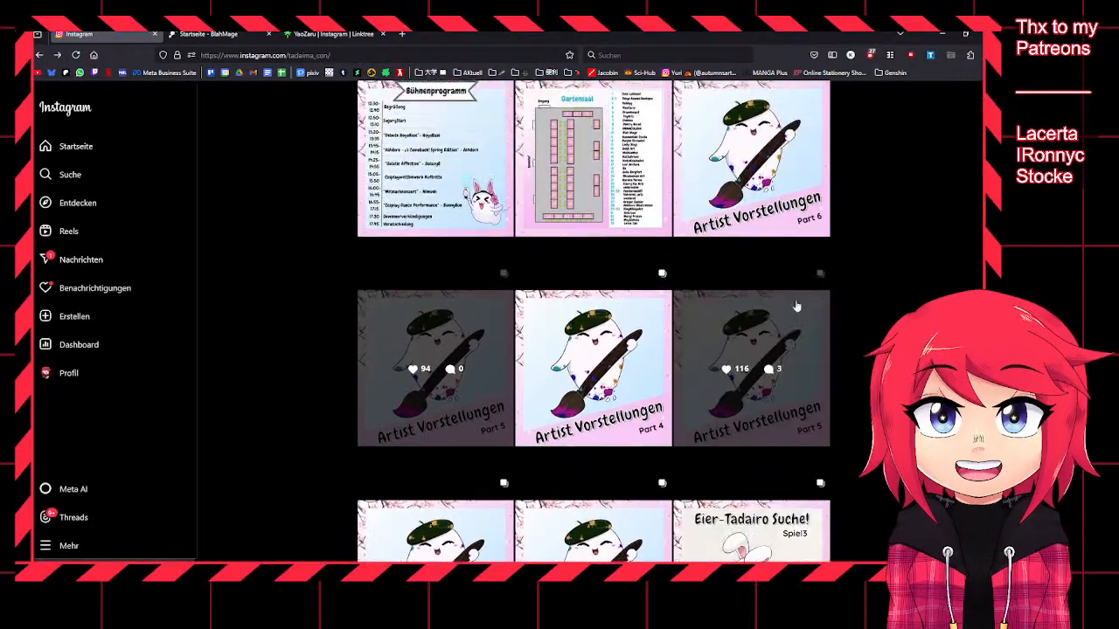
left_click(791, 164)
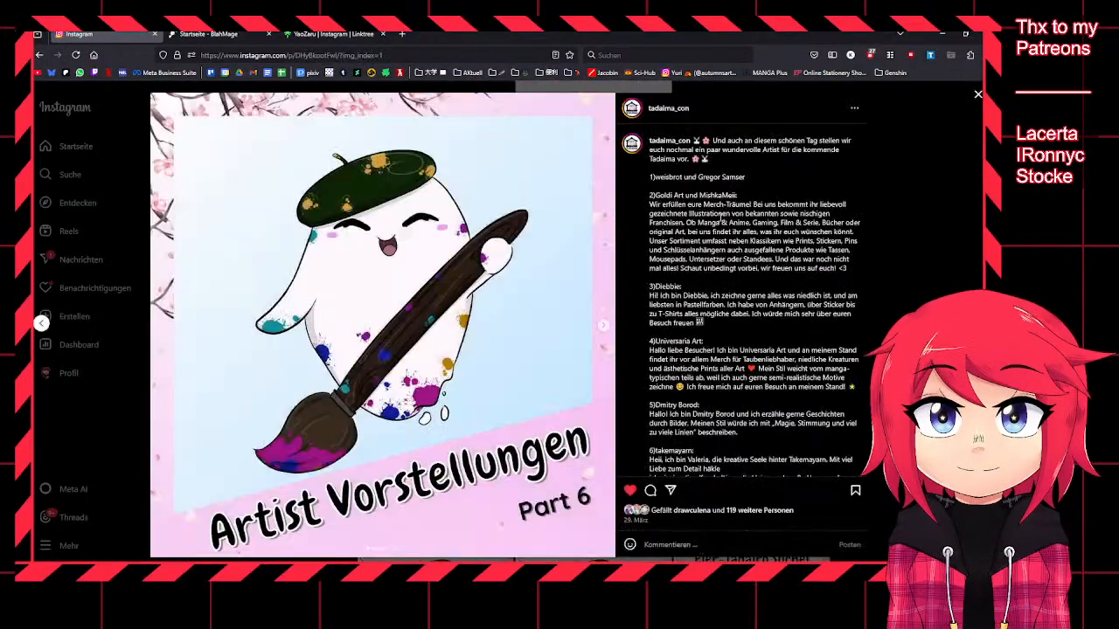
left_click(604, 327)
left_click(606, 330)
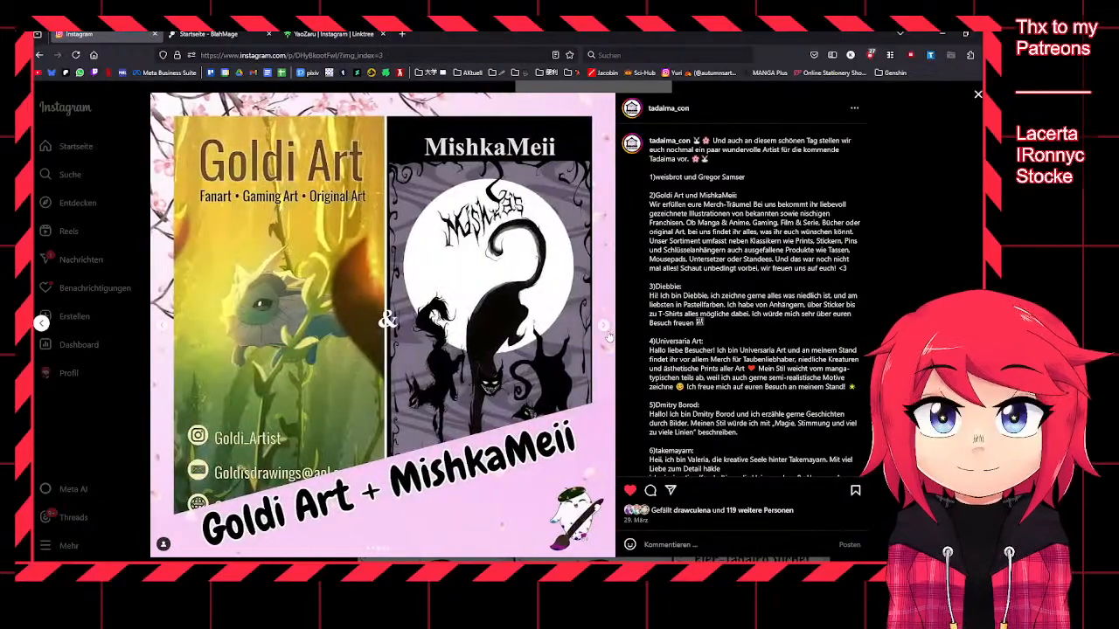
left_click(604, 326)
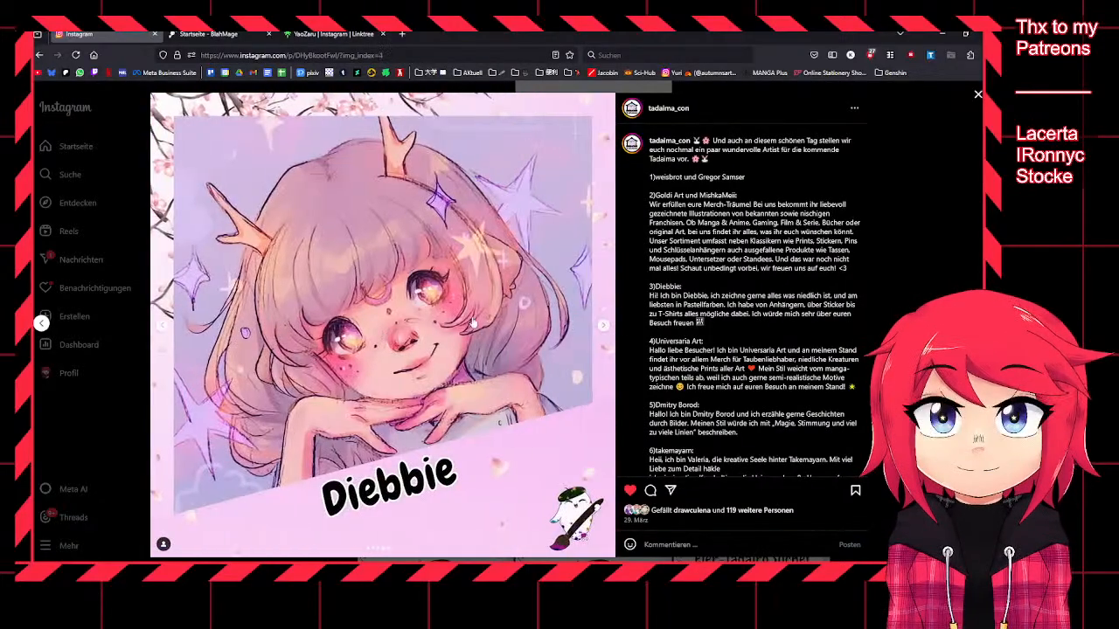
left_click(603, 327)
left_click(605, 328)
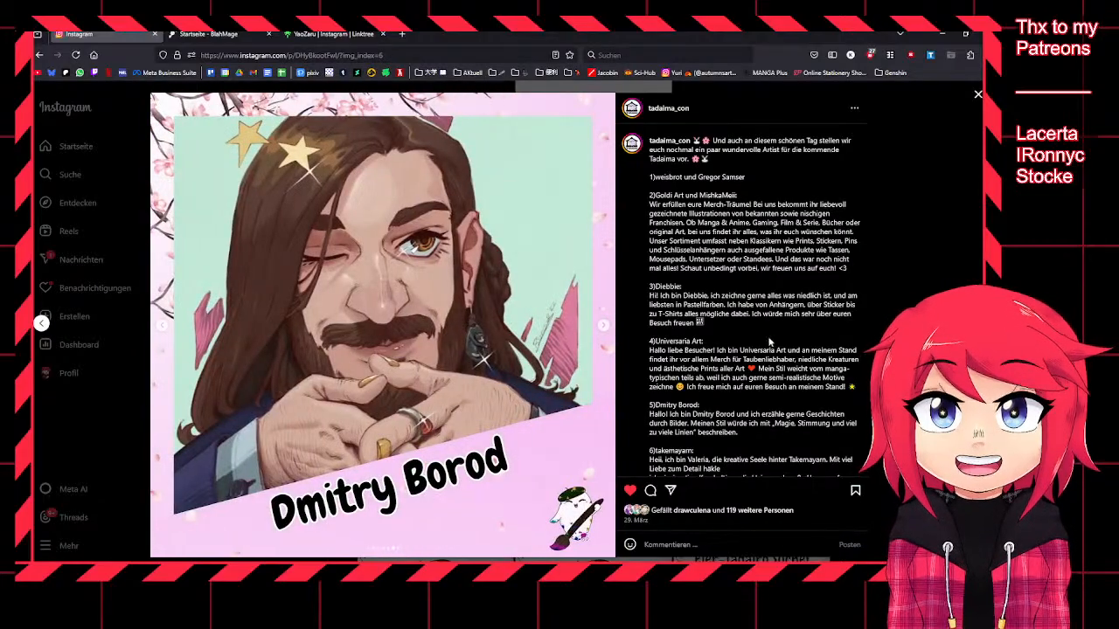
left_click(953, 172)
Step: Open the Instagram account search
left_click(88, 176)
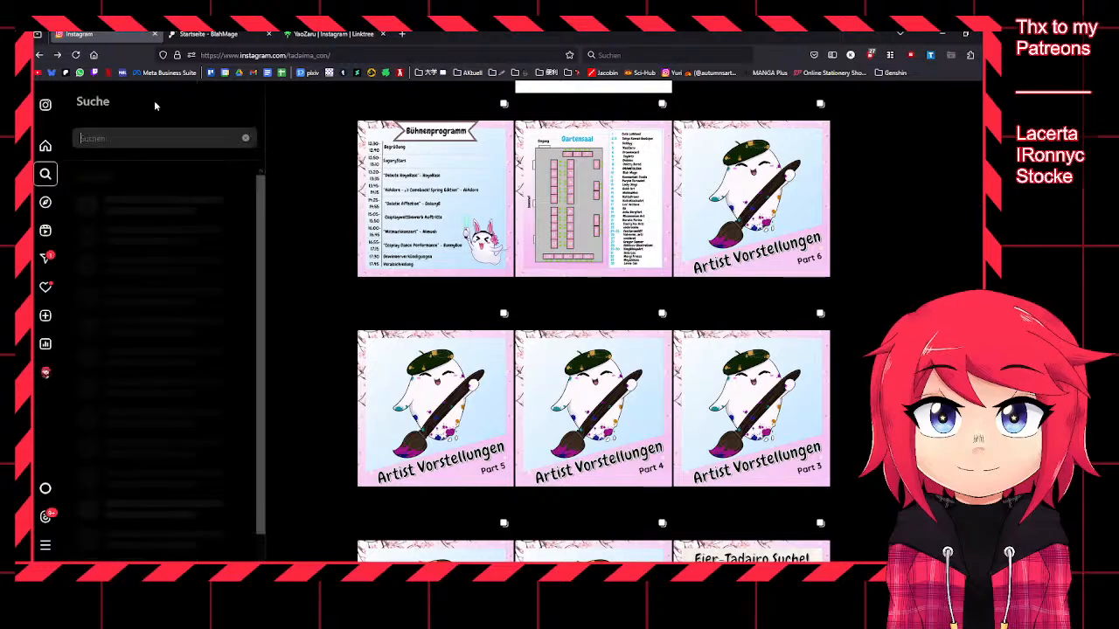
Step: Search Instagram for the artist by first name and open the profile of the illustrator already being followed
type("dmitr")
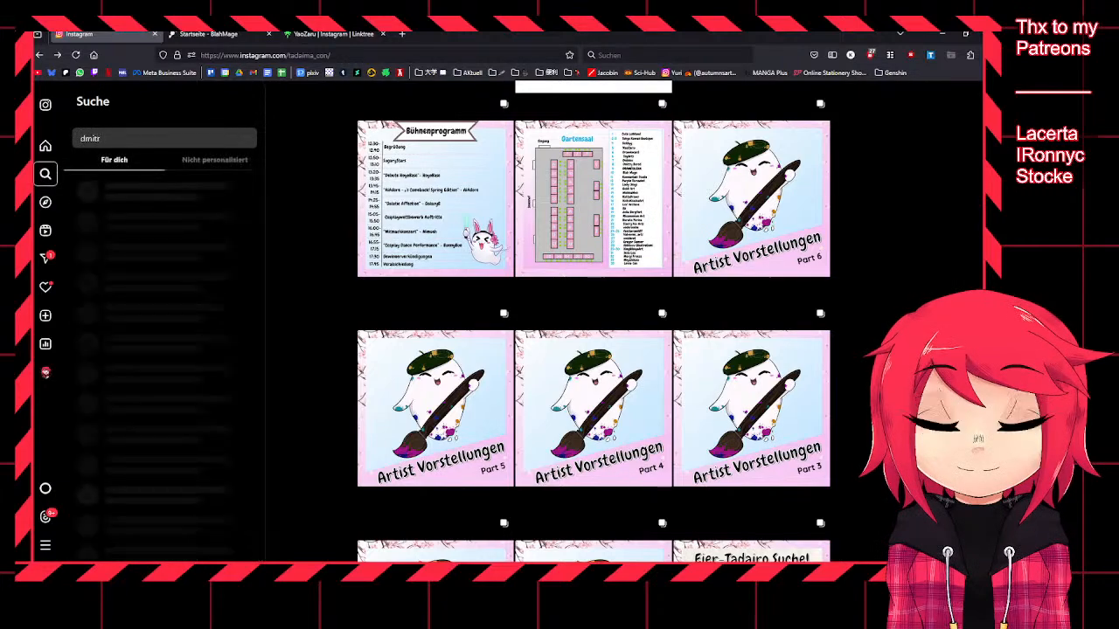
type("i")
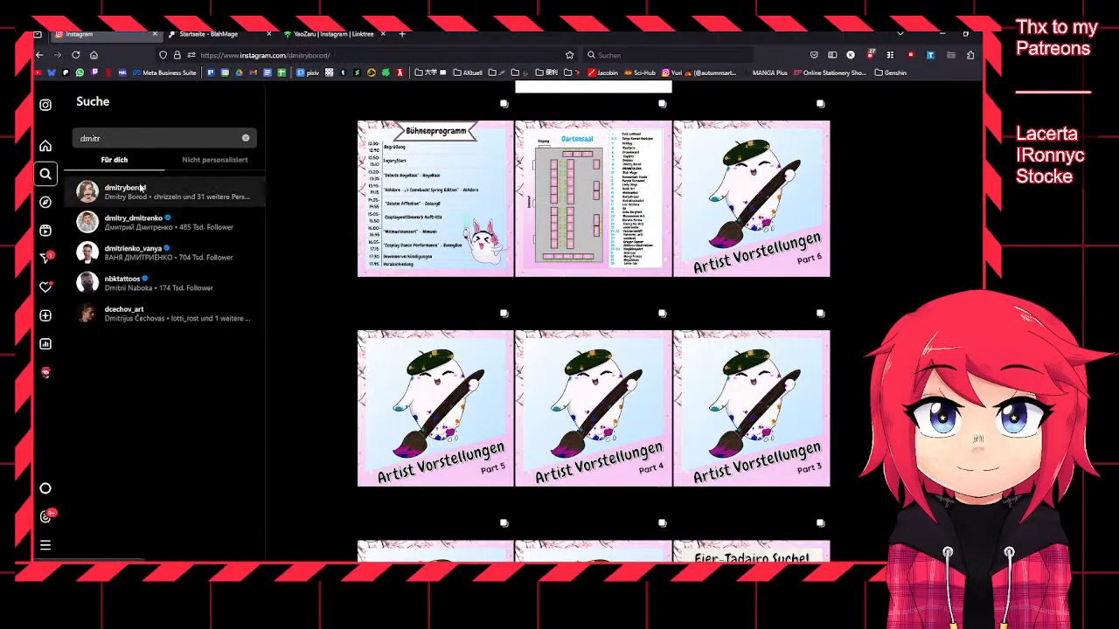
left_click(139, 188)
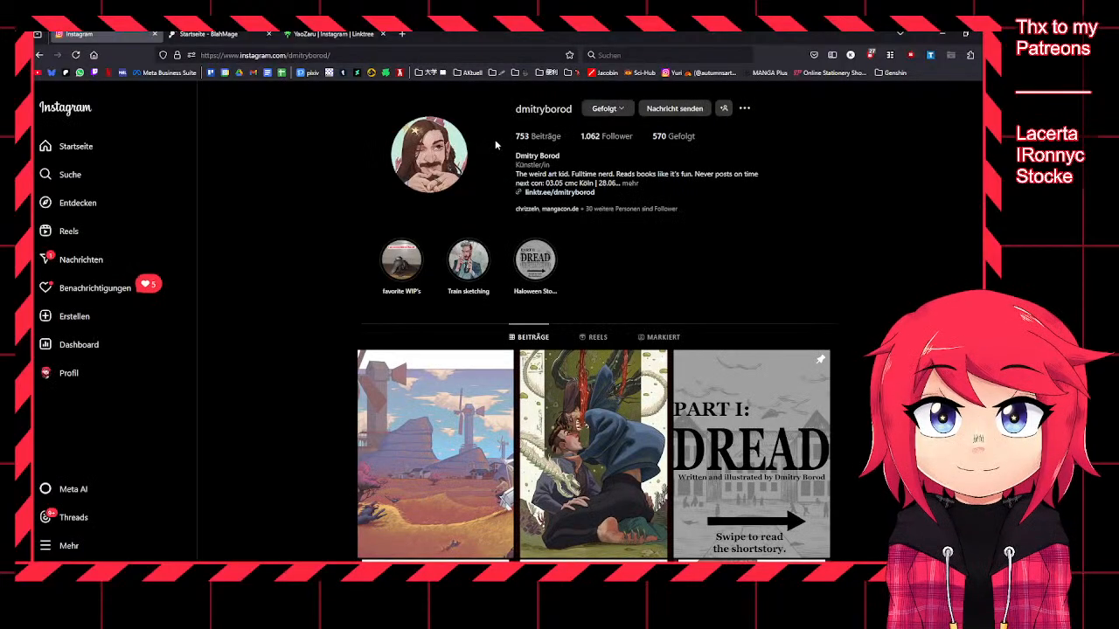
Step: Look through the artwork posts on the artist's profile to find the piece featured in the vlog
scroll(622, 273, "down", 2)
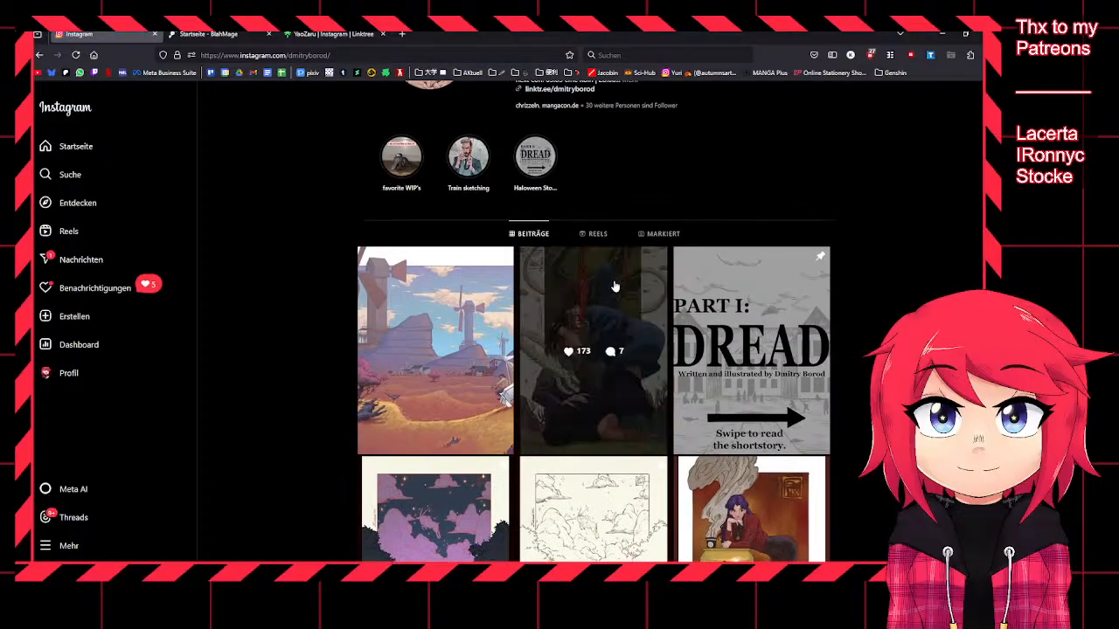
scroll(599, 341, "down", 5)
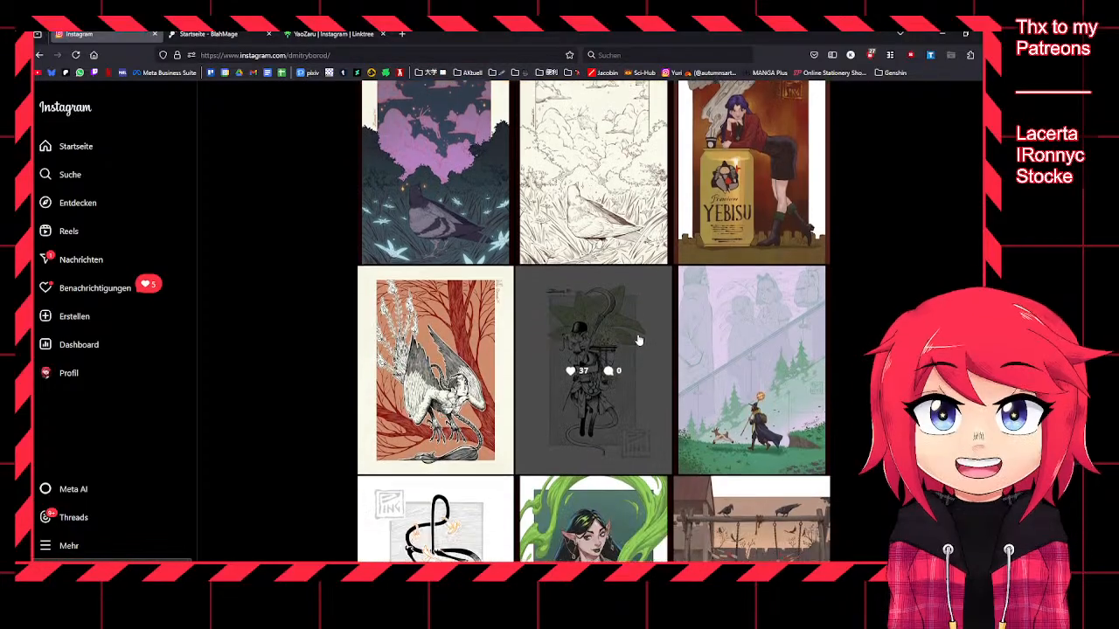
scroll(349, 352, "down", 1)
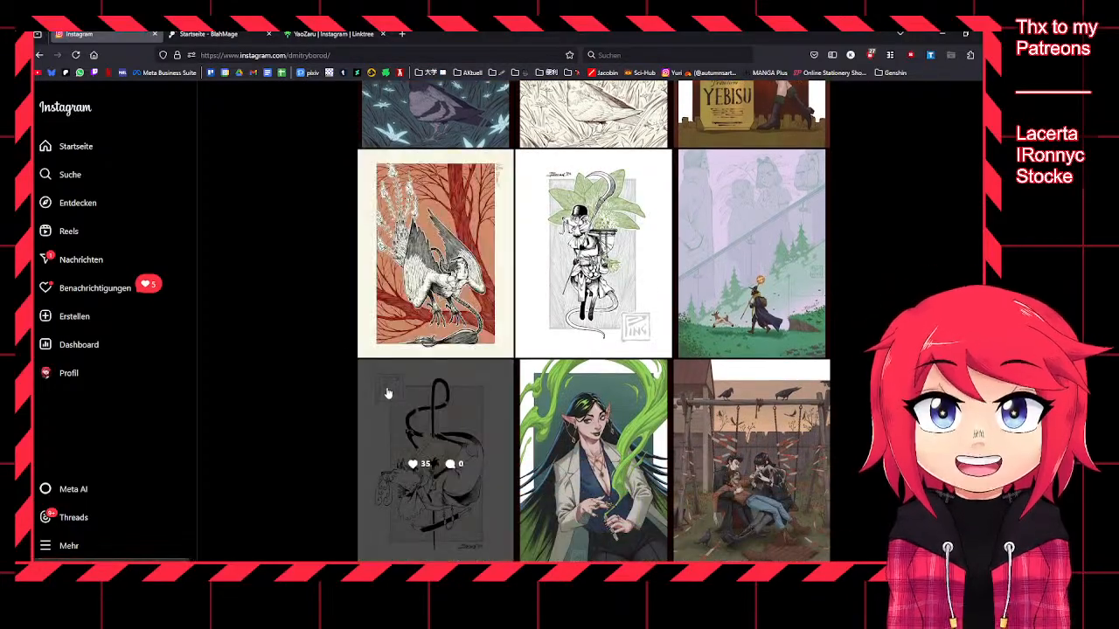
scroll(575, 374, "down", 2)
scroll(575, 375, "down", 2)
scroll(575, 374, "down", 4)
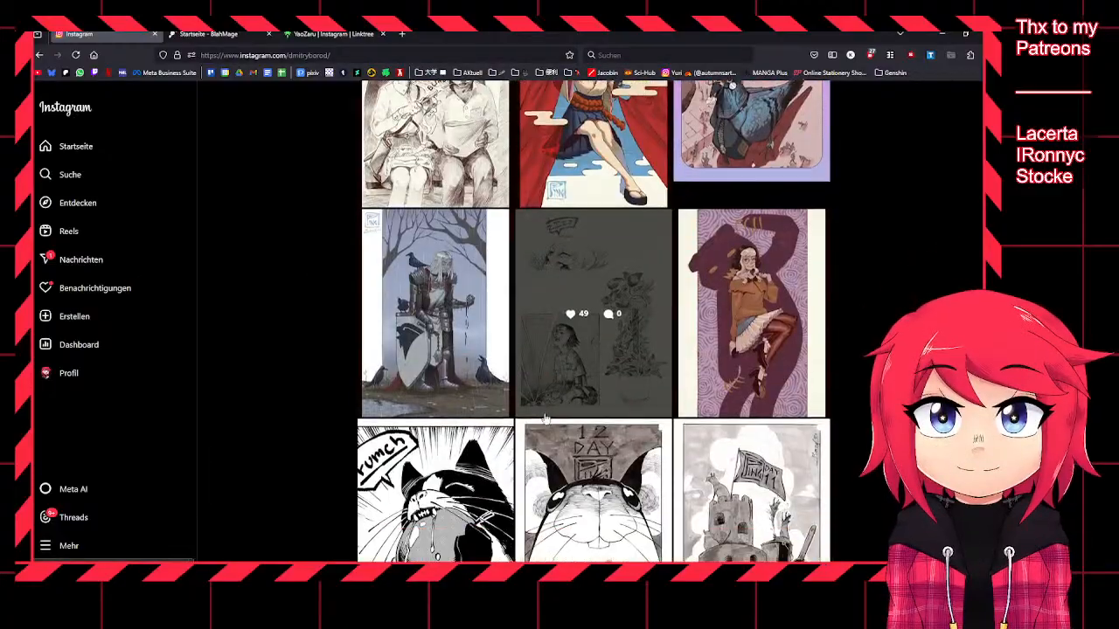
scroll(334, 392, "down", 2)
scroll(335, 392, "down", 4)
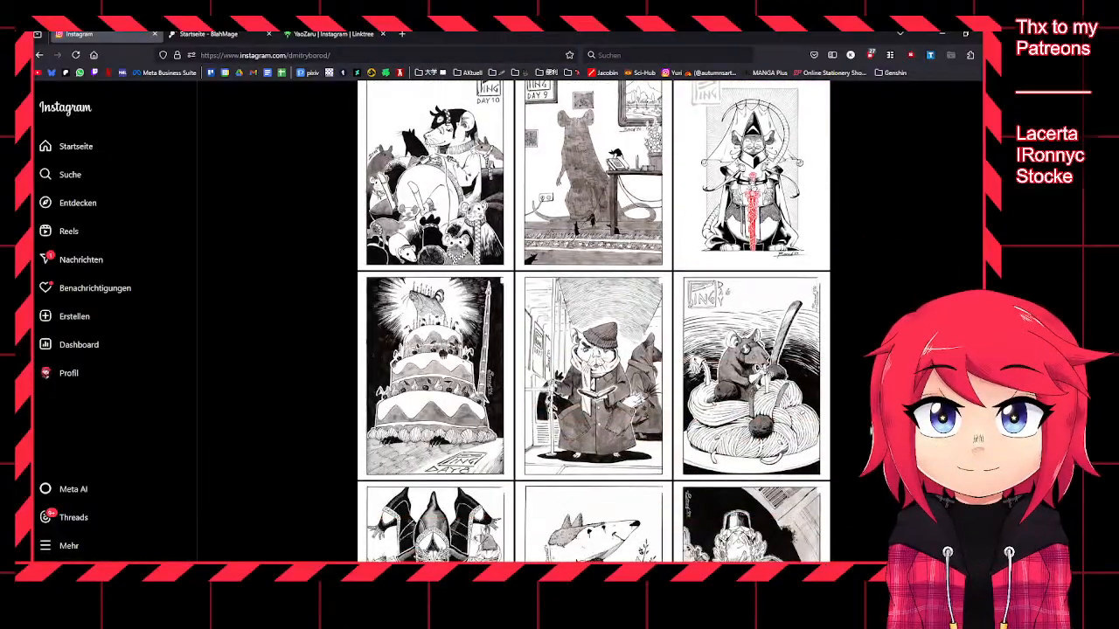
scroll(361, 407, "down", 5)
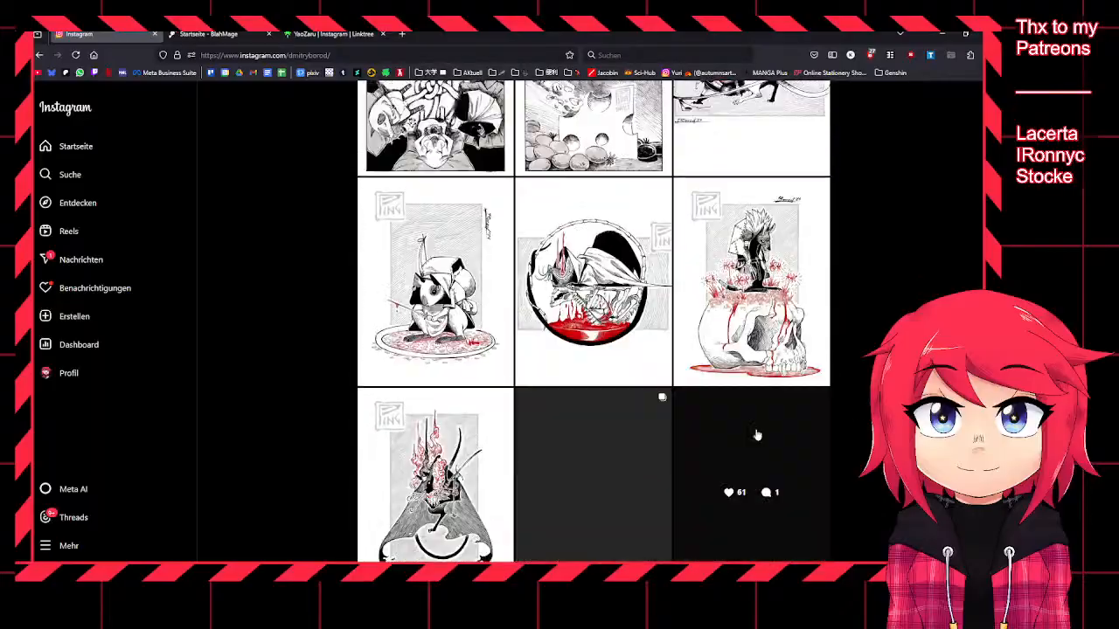
scroll(361, 407, "down", 3)
scroll(330, 408, "down", 5)
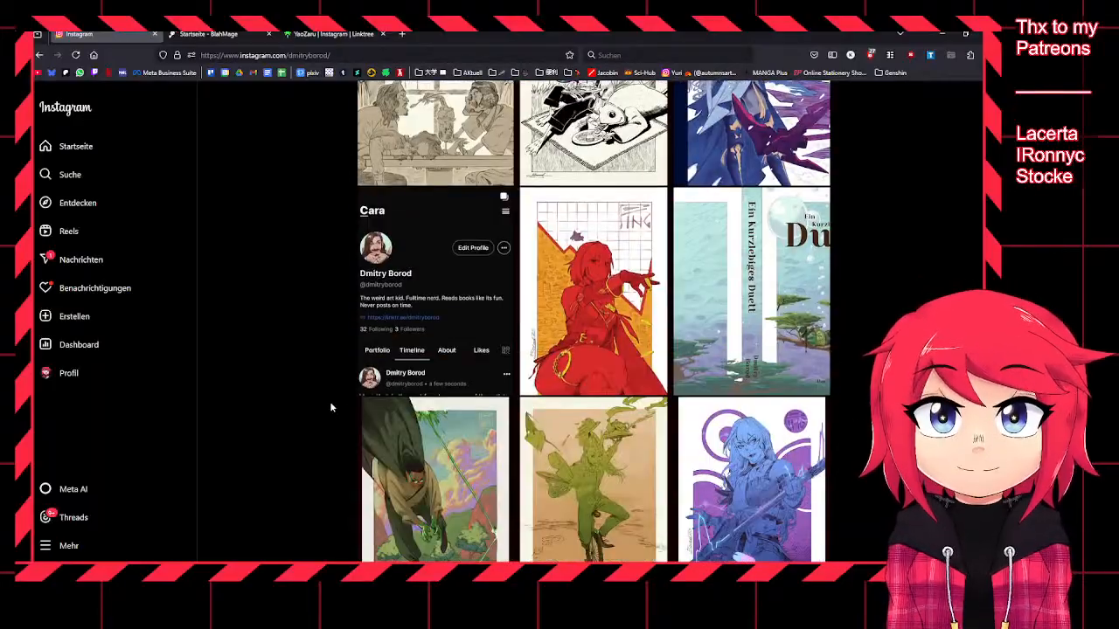
scroll(263, 396, "down", 5)
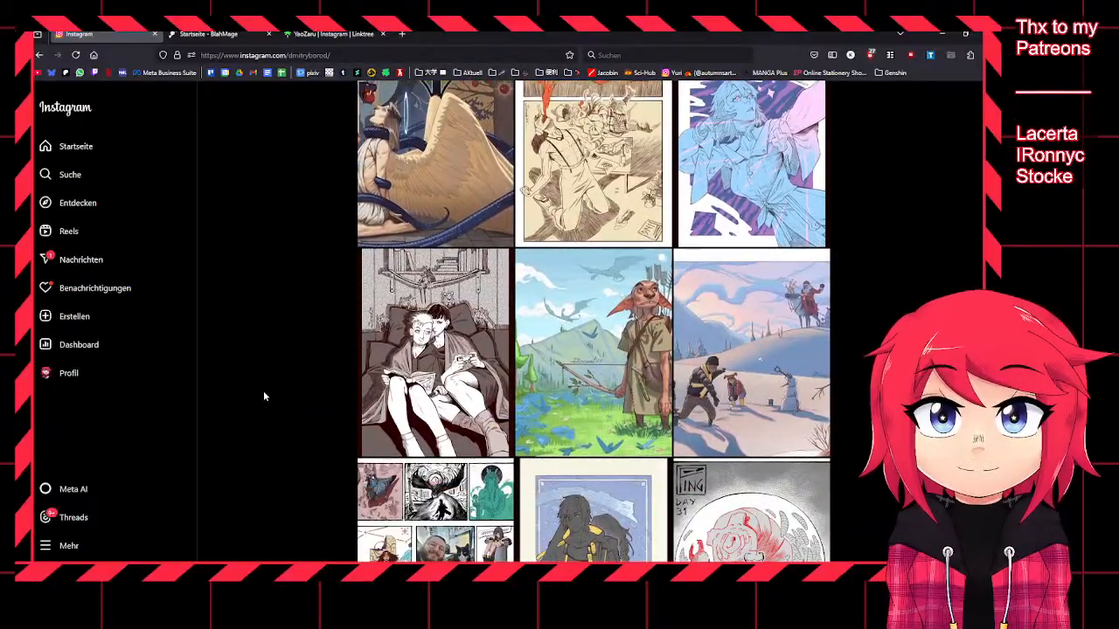
scroll(264, 396, "down", 5)
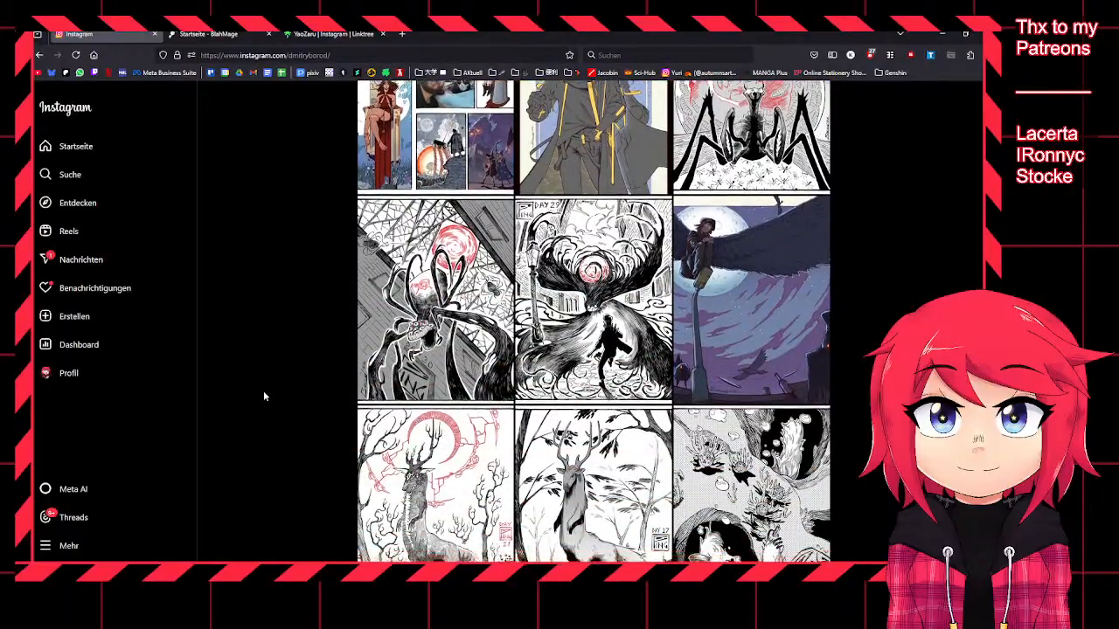
scroll(264, 396, "down", 8)
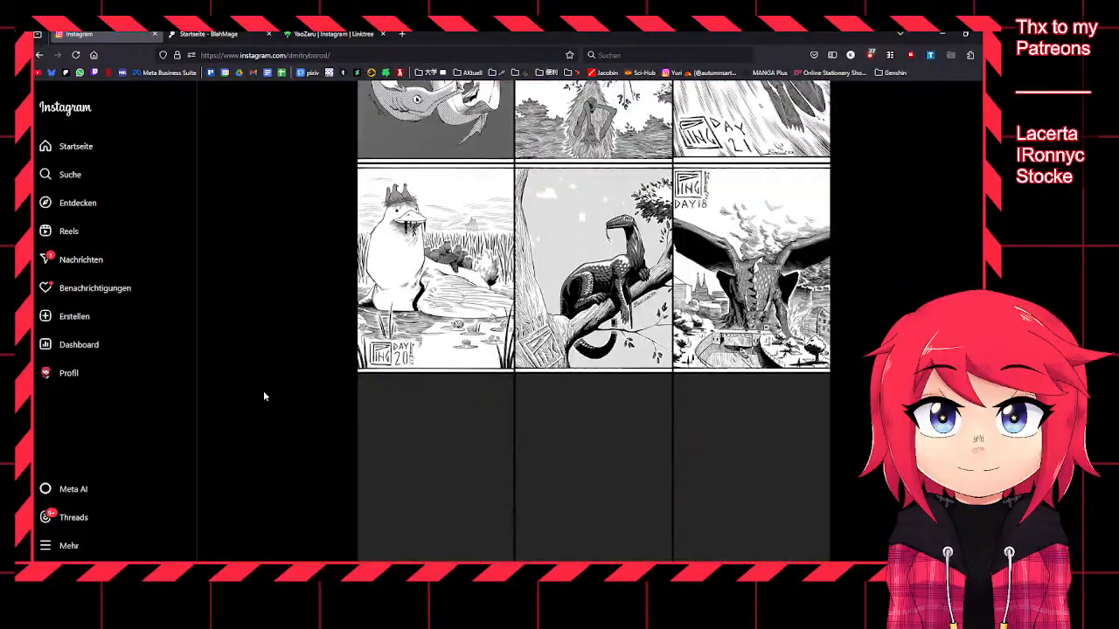
scroll(264, 396, "down", 8)
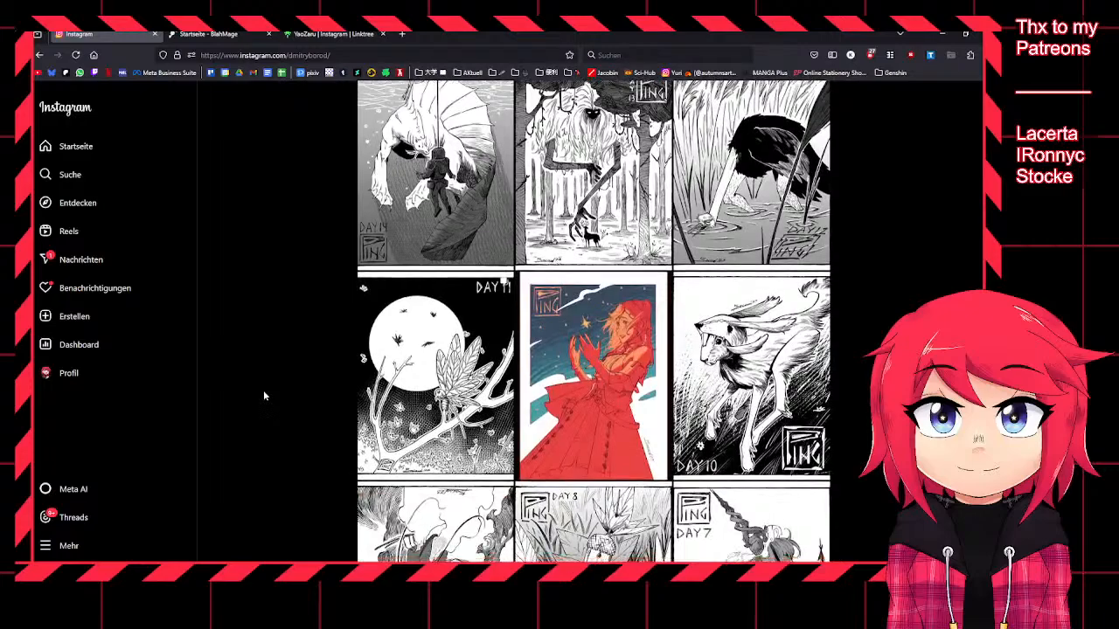
scroll(264, 396, "down", 8)
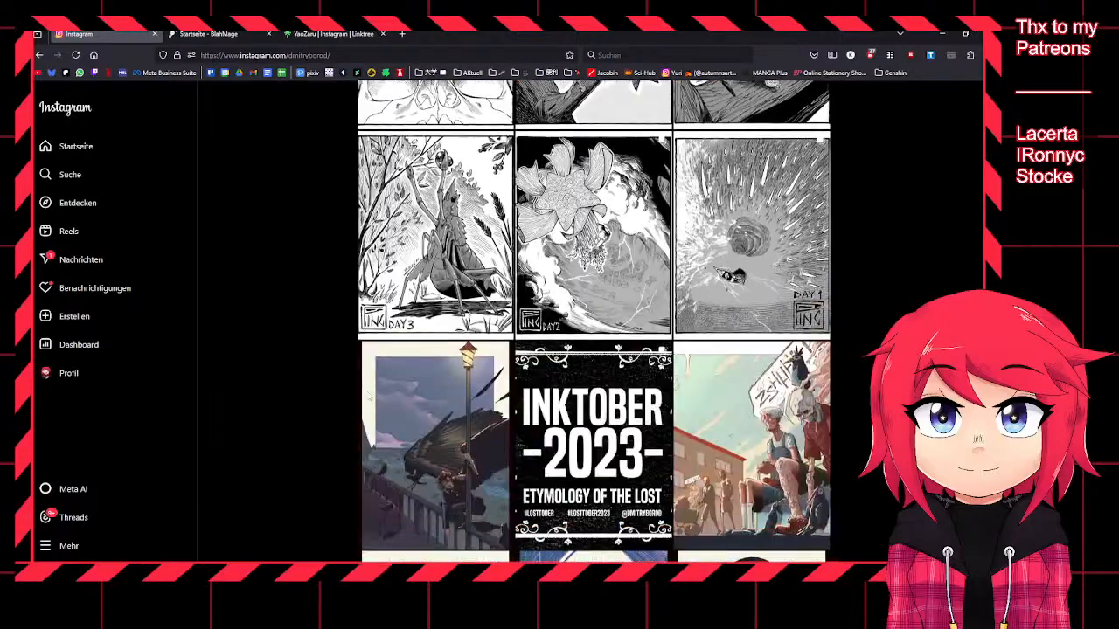
scroll(304, 350, "down", 6)
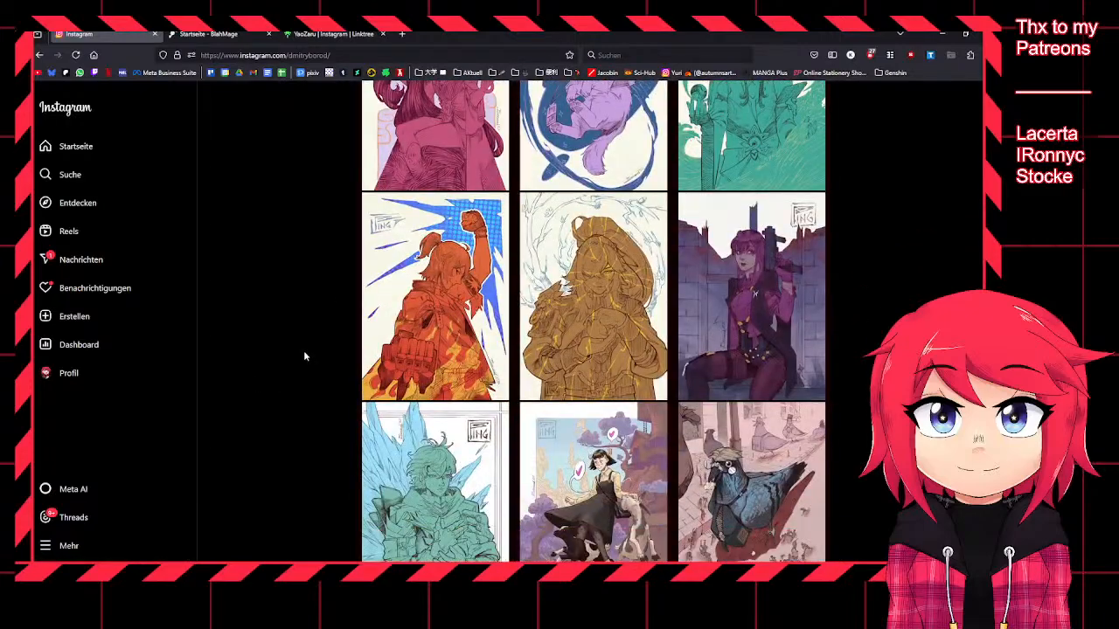
scroll(437, 349, "down", 8)
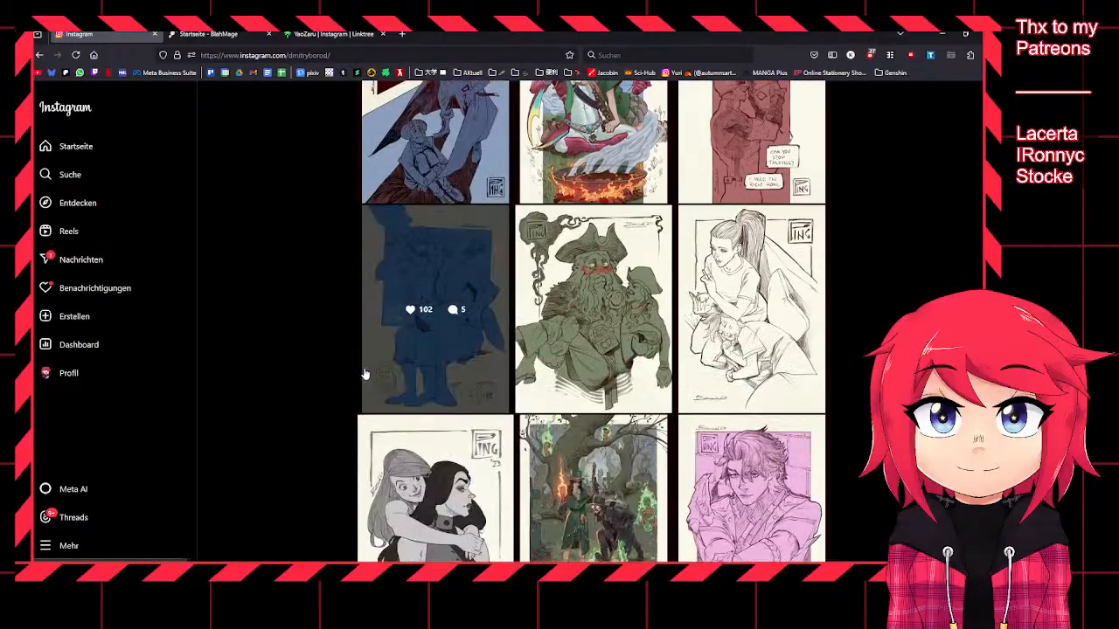
scroll(437, 350, "up", 1)
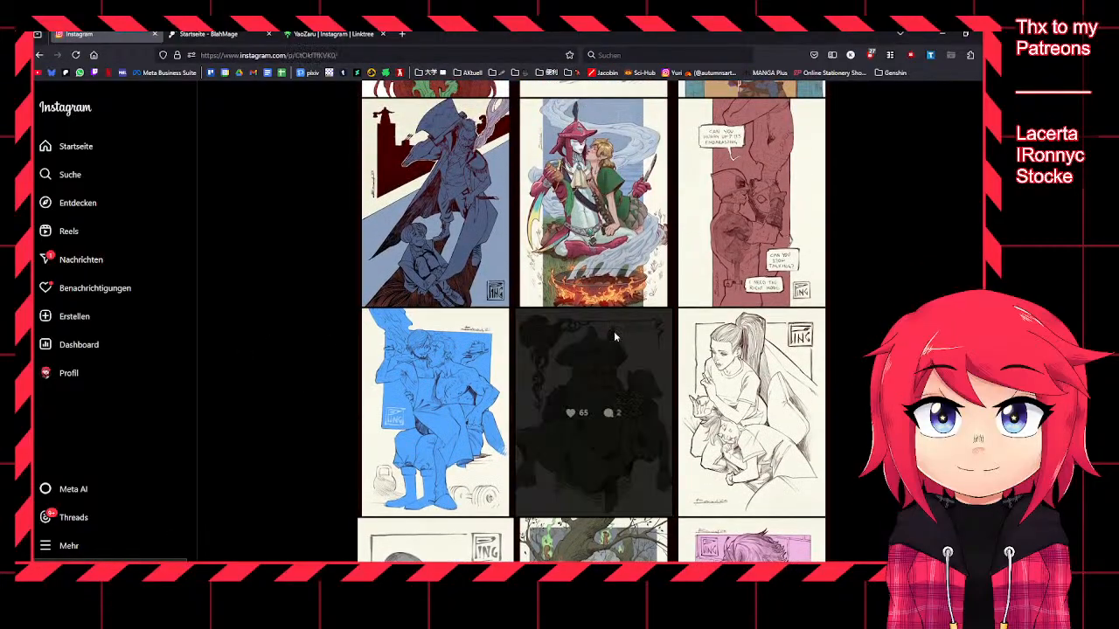
Step: View the Davy Jones x Jack Sparrow post and the preceding Zoro x Sanji post, and close the post viewer
left_click(612, 337)
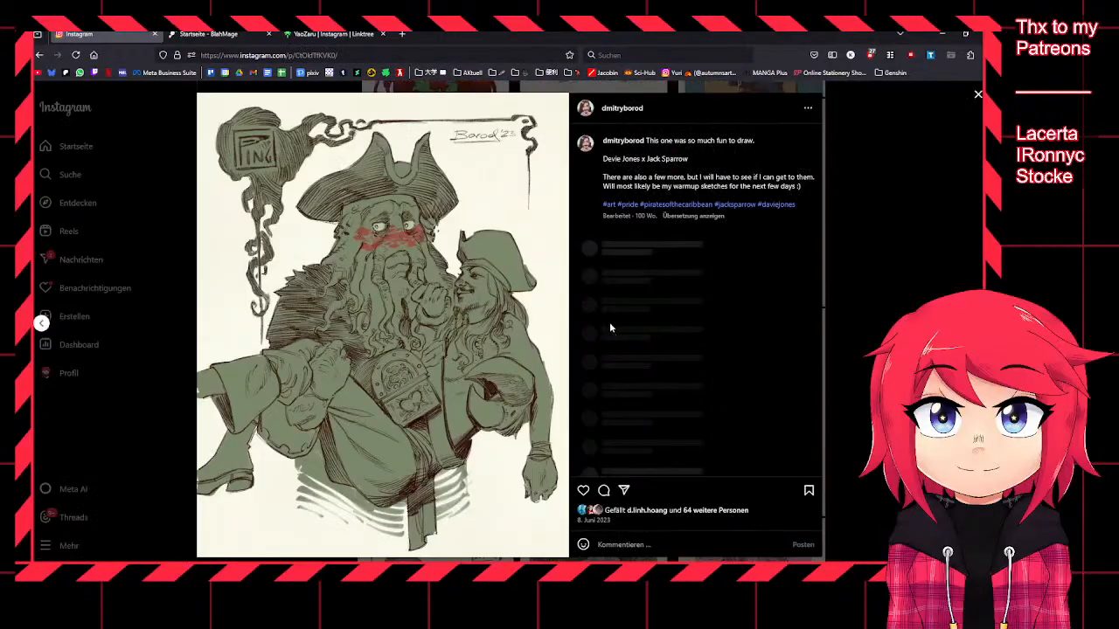
left_click(42, 323)
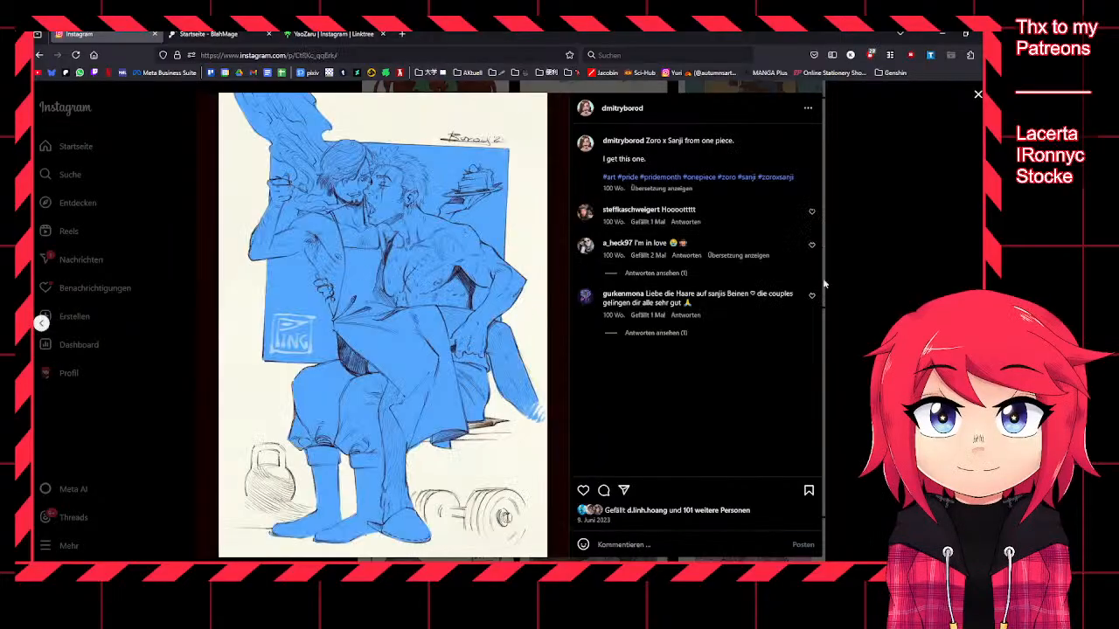
left_click(978, 95)
Step: Open the artist's Linktree page from the link in the Instagram profile bio
scroll(245, 416, "down", 7)
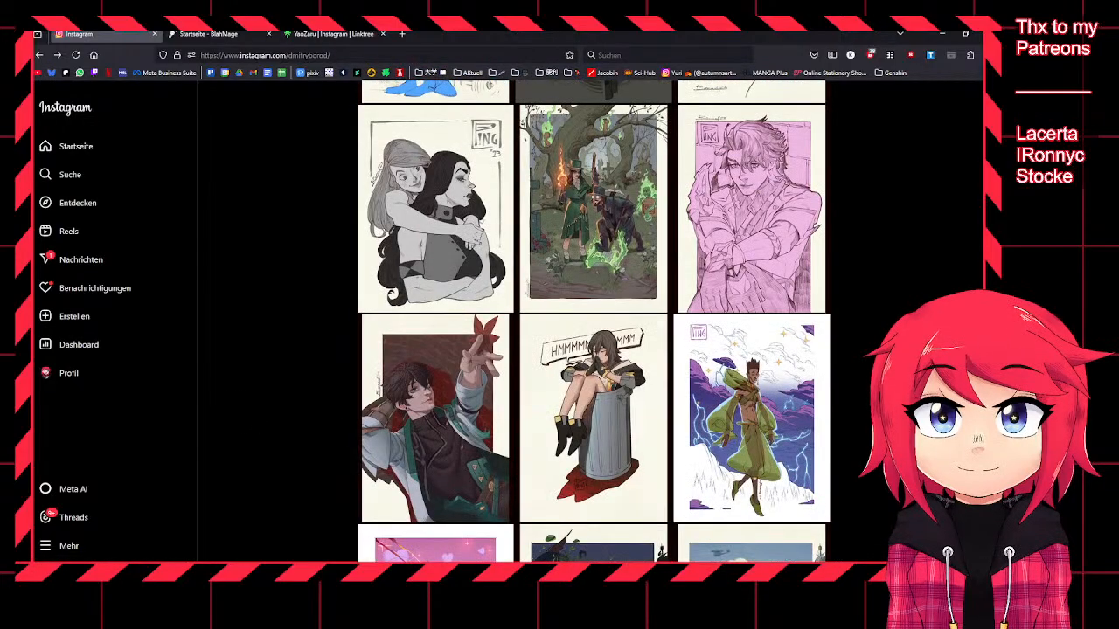
left_click_drag(979, 188, 977, 41)
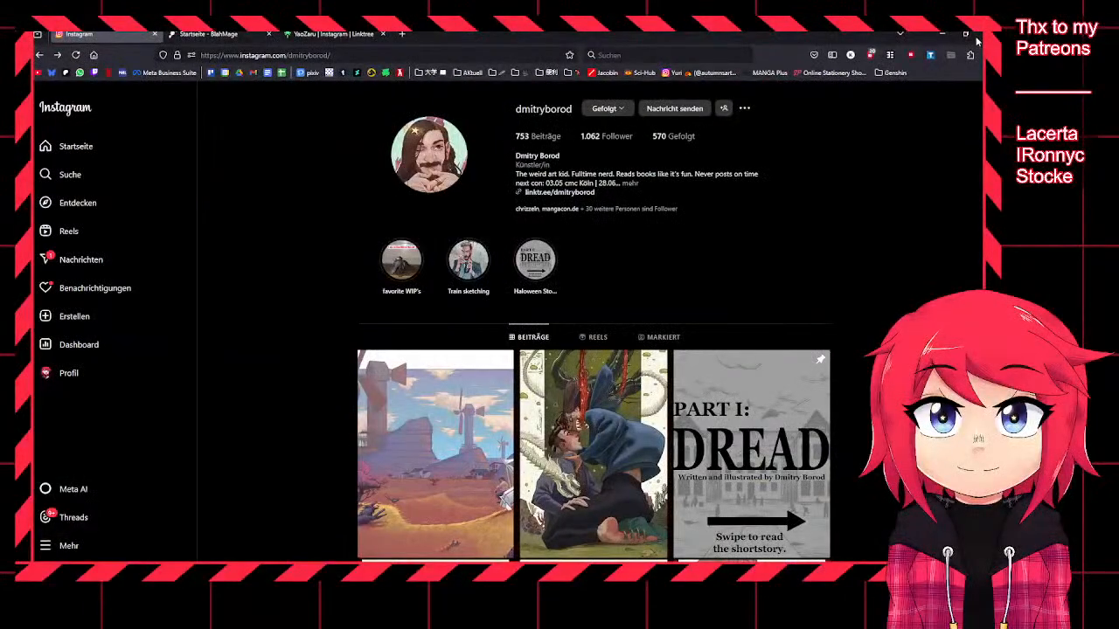
left_click(563, 192)
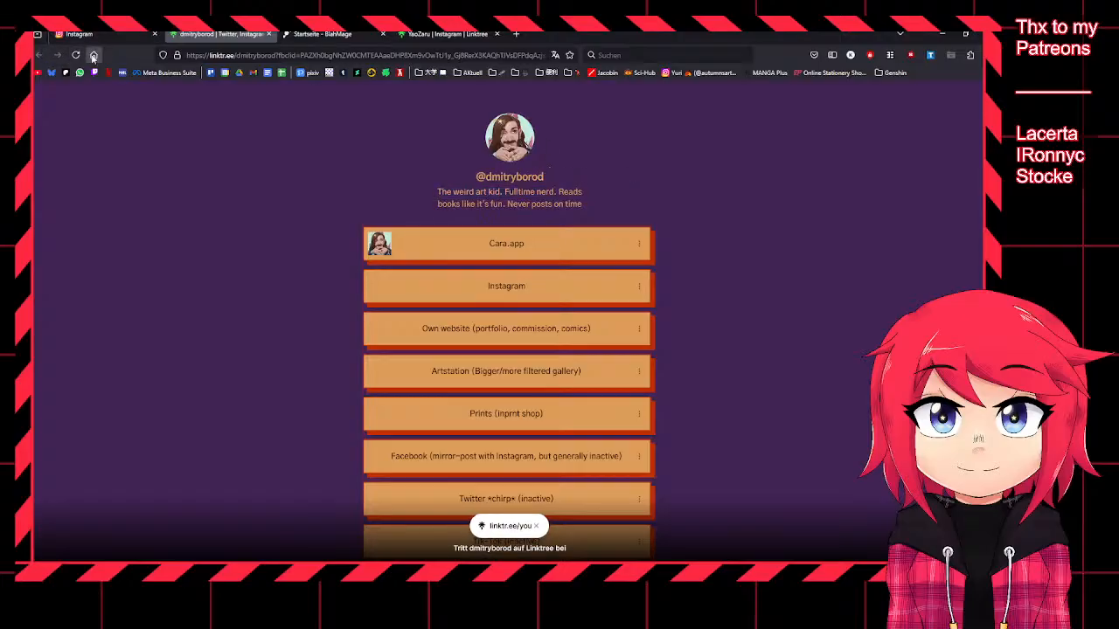
Step: Copy the artist's display name from Instagram and enter it after "@ " in the Video 5 Text+ title at the playhead in DaVinci Resolve
left_click(72, 36)
left_click_drag(583, 159, 549, 152)
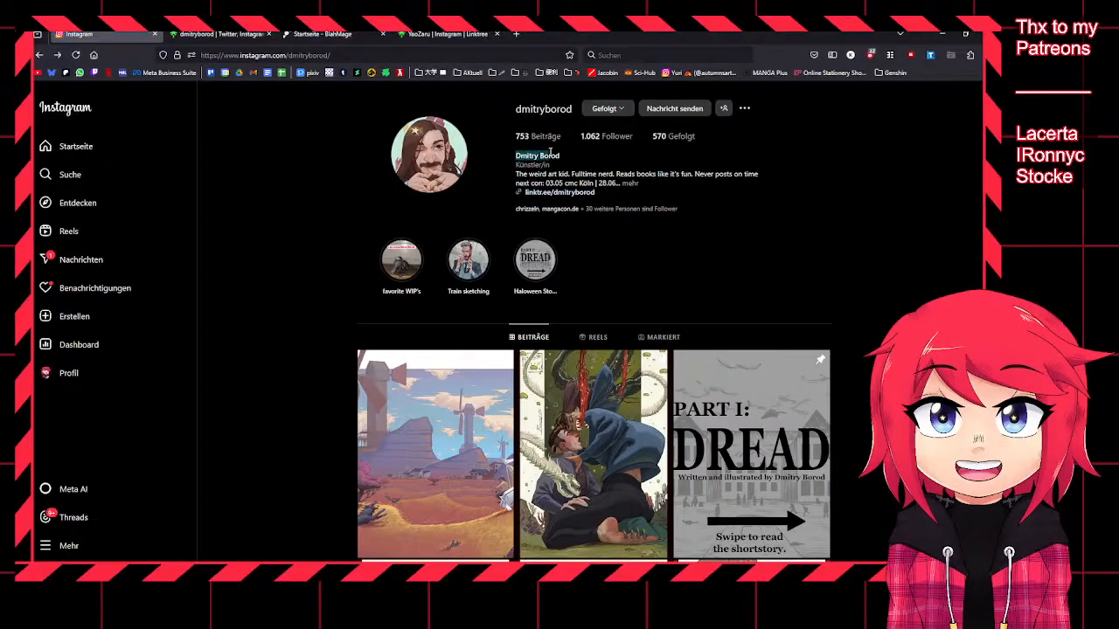
mouse_move(621, 561)
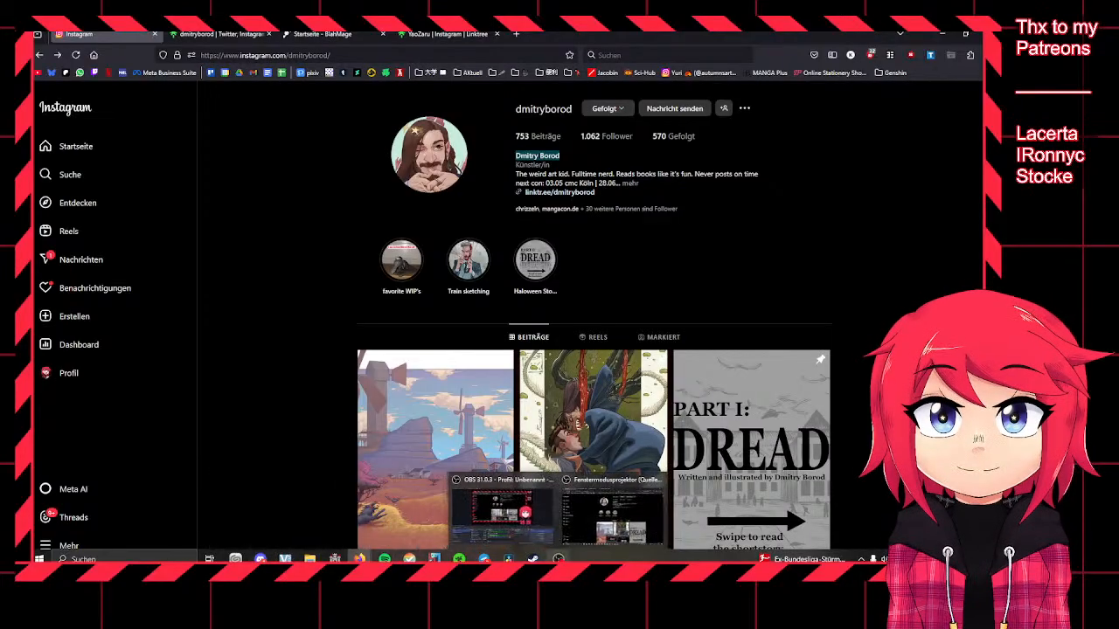
left_click(509, 558)
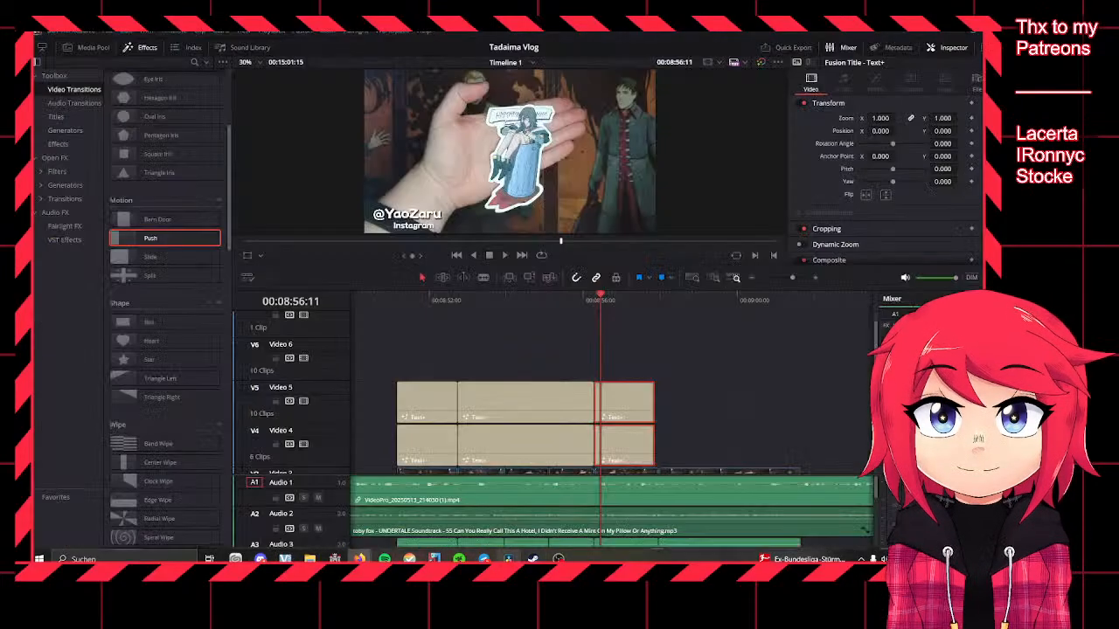
left_click(623, 397)
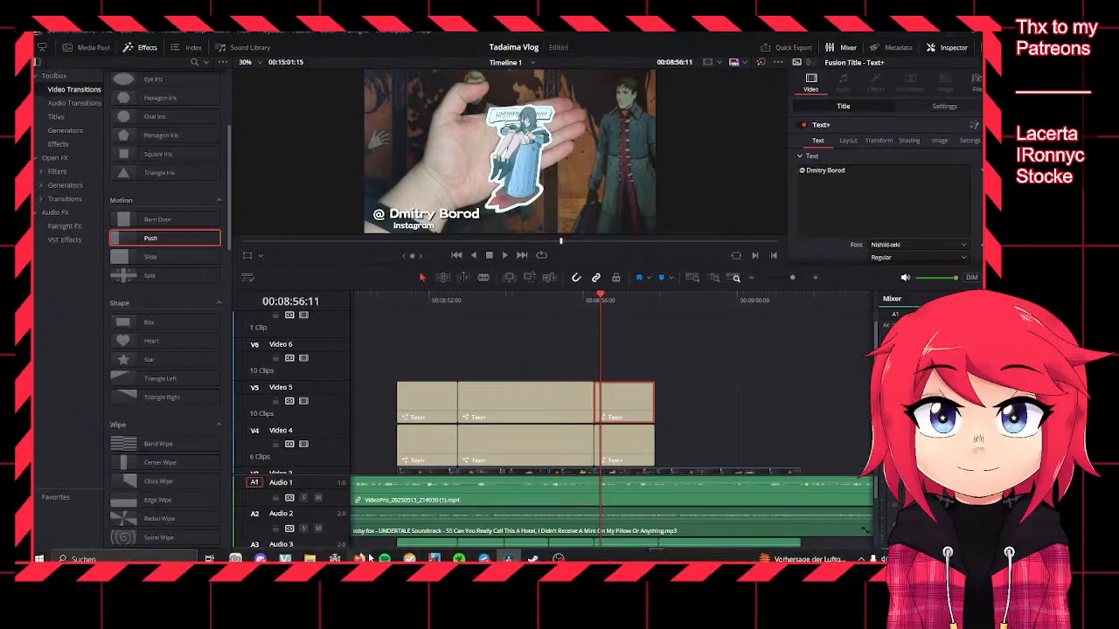
Step: Switch back to Firefox, open the artist's Cara.app portfolio from the Linktree page, and dismiss the translation offer
mouse_move(369, 557)
left_click(320, 520)
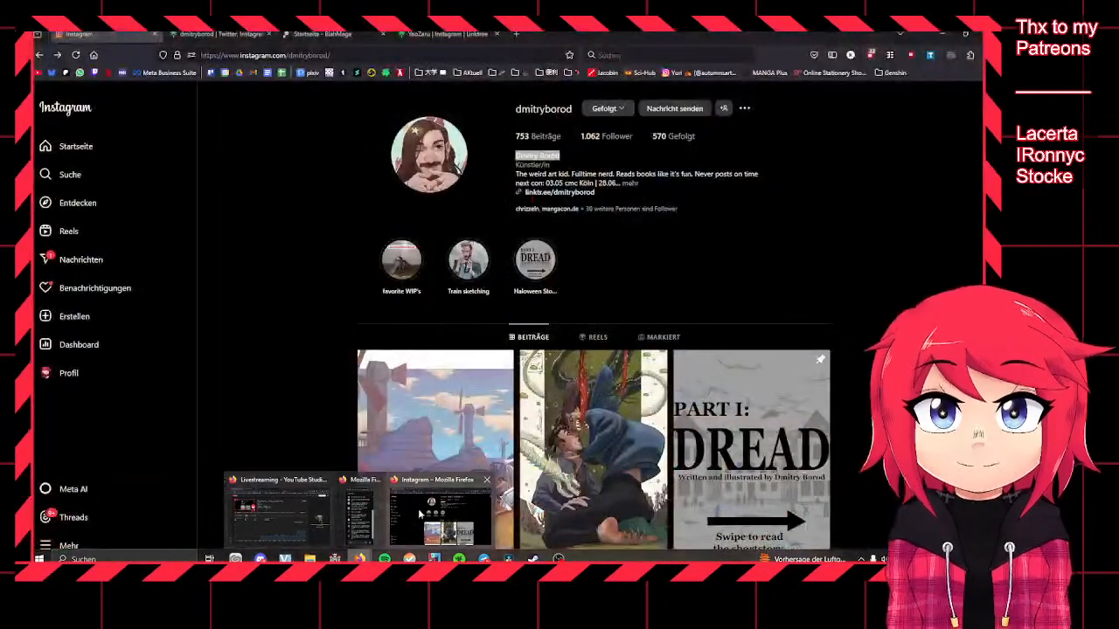
left_click(420, 514)
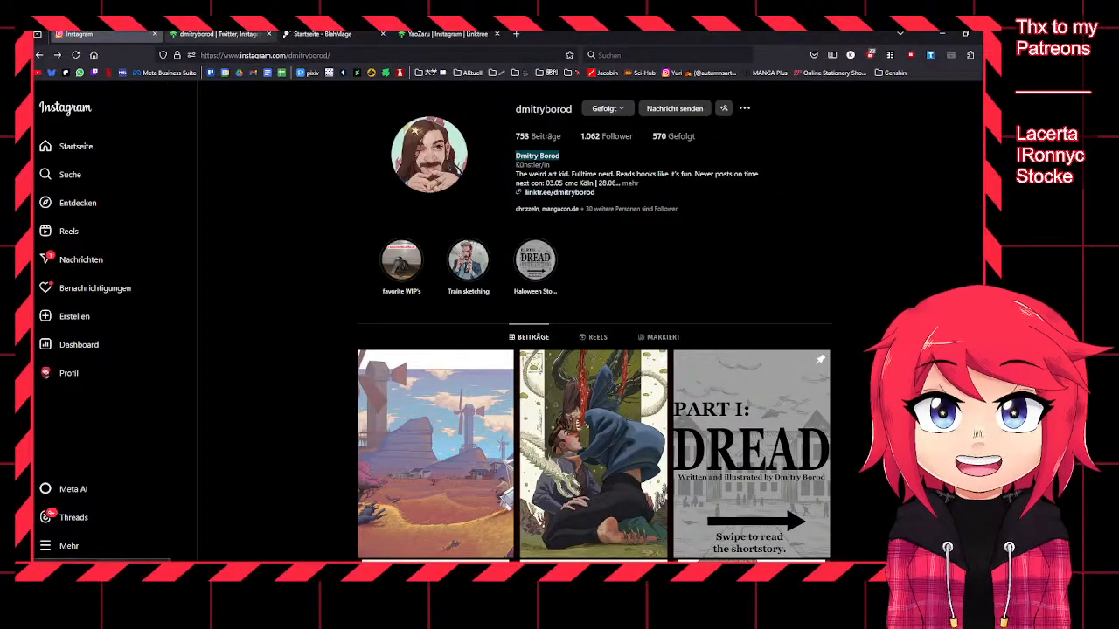
left_click(217, 33)
left_click(492, 247)
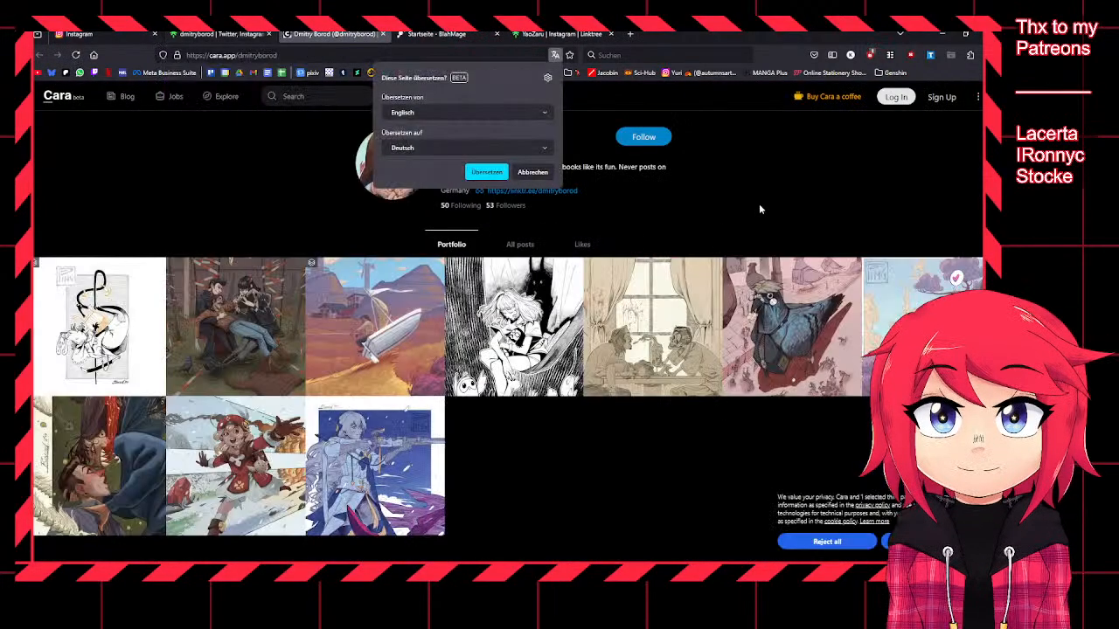
left_click(760, 210)
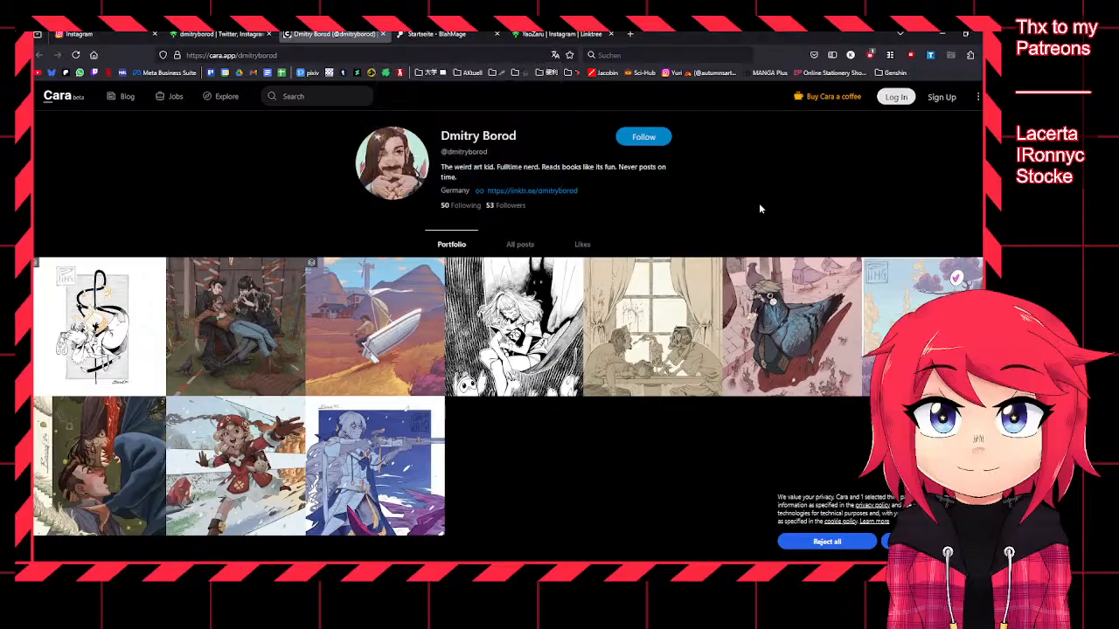
Step: Go back to the Linktree page and open the artist's own website with portfolio, commissions and comics
left_click(220, 33)
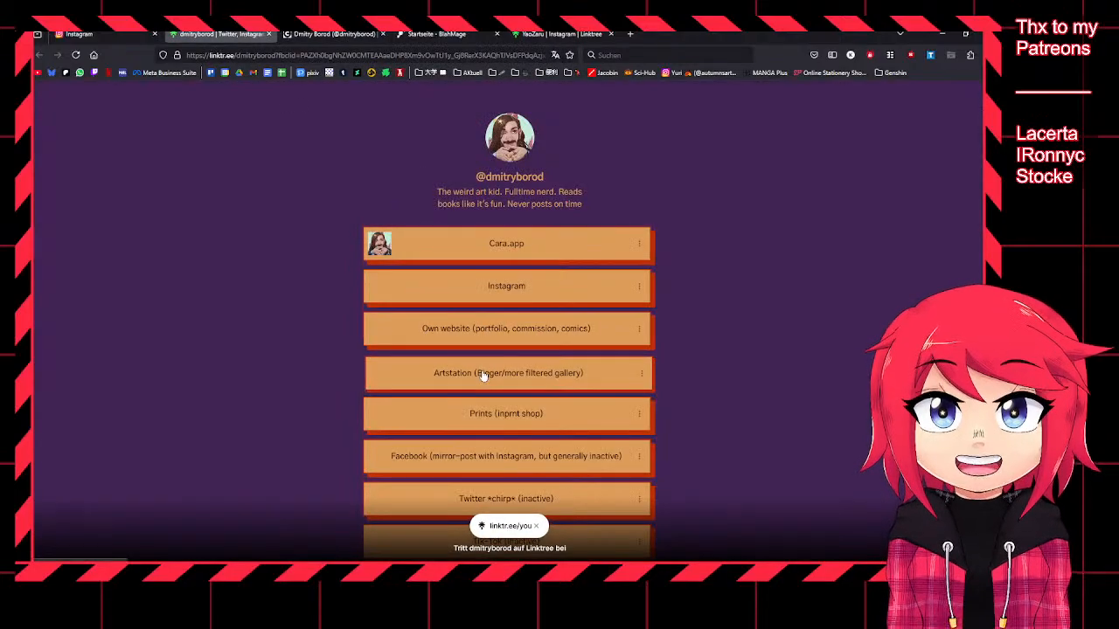
scroll(294, 423, "down", 1)
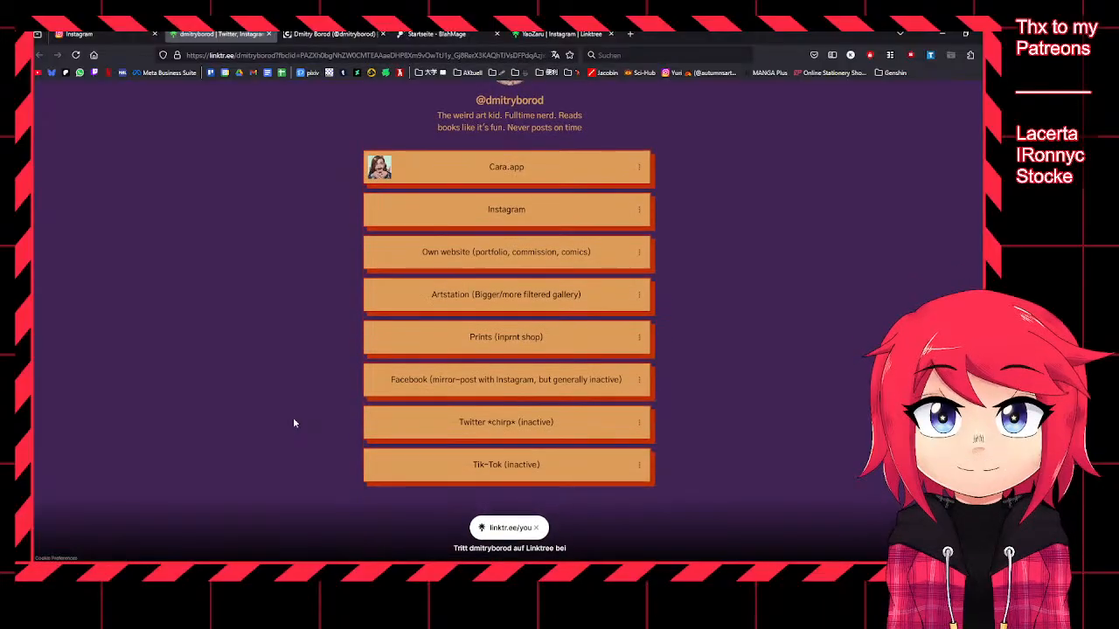
scroll(493, 472, "up", 1)
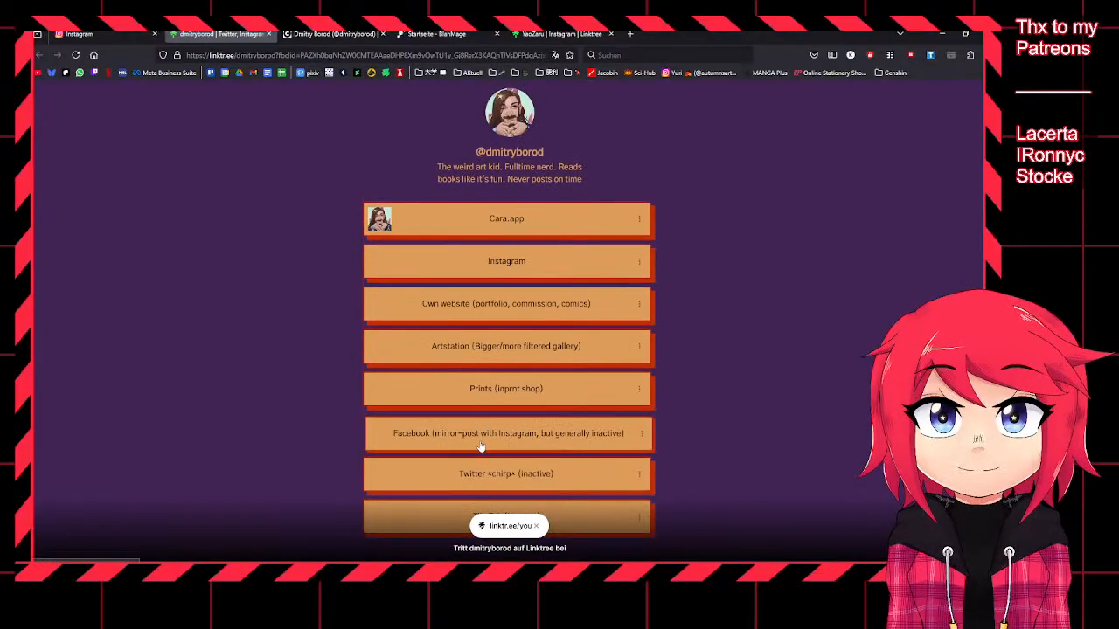
left_click(478, 297)
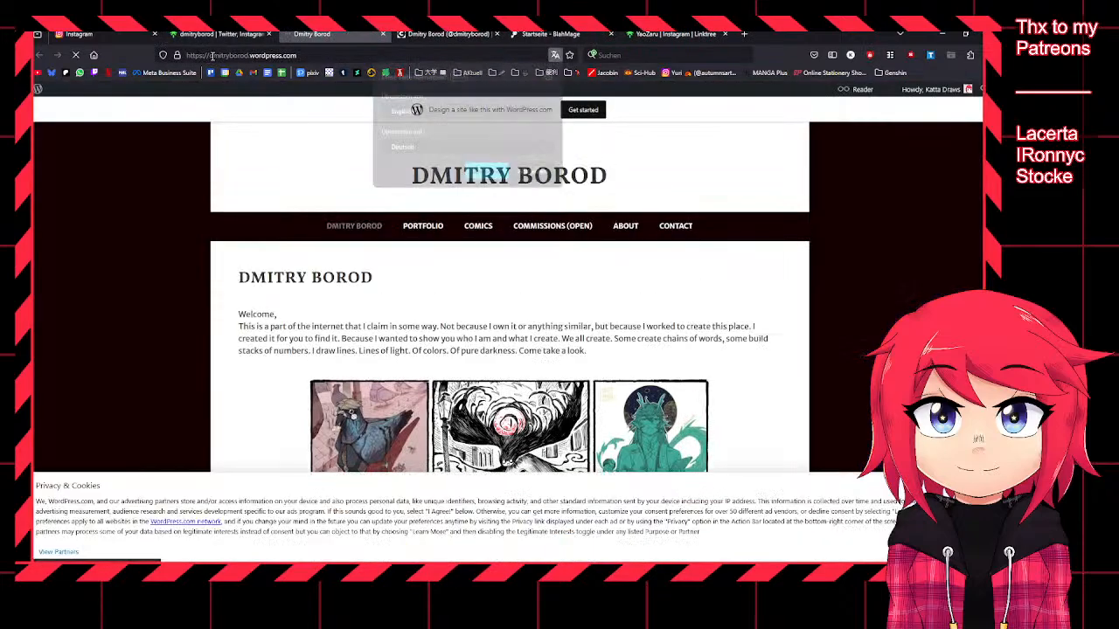
Step: Copy the artist's website address from Firefox and enter it after "Instagram, " in the Video 4 Text+ title at the playhead in DaVinci Resolve
left_click(218, 56)
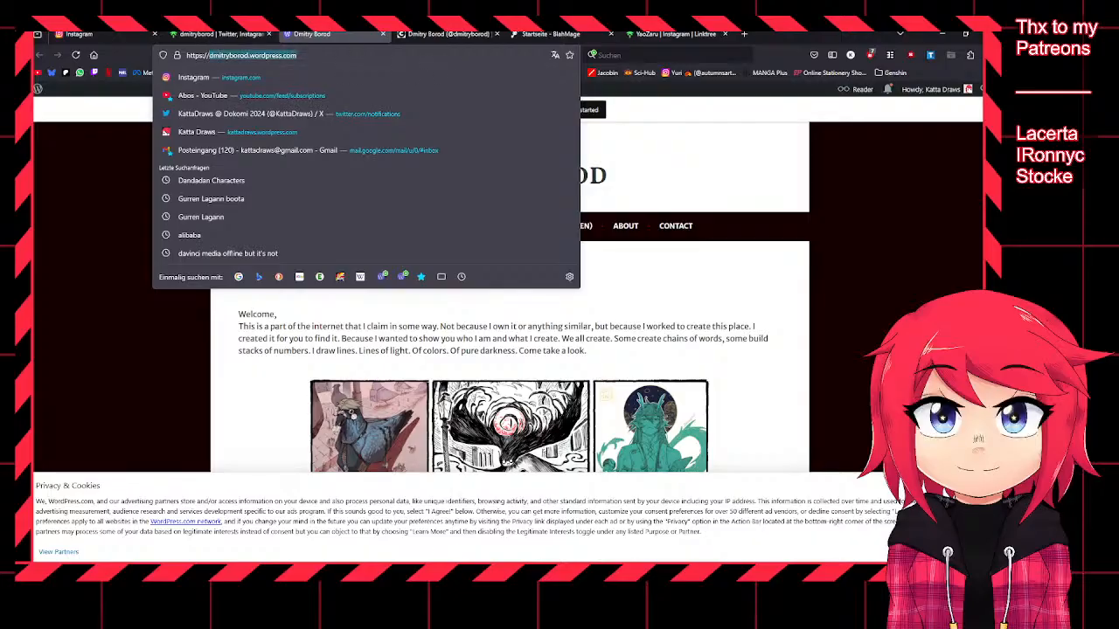
mouse_move(427, 557)
left_click(513, 558)
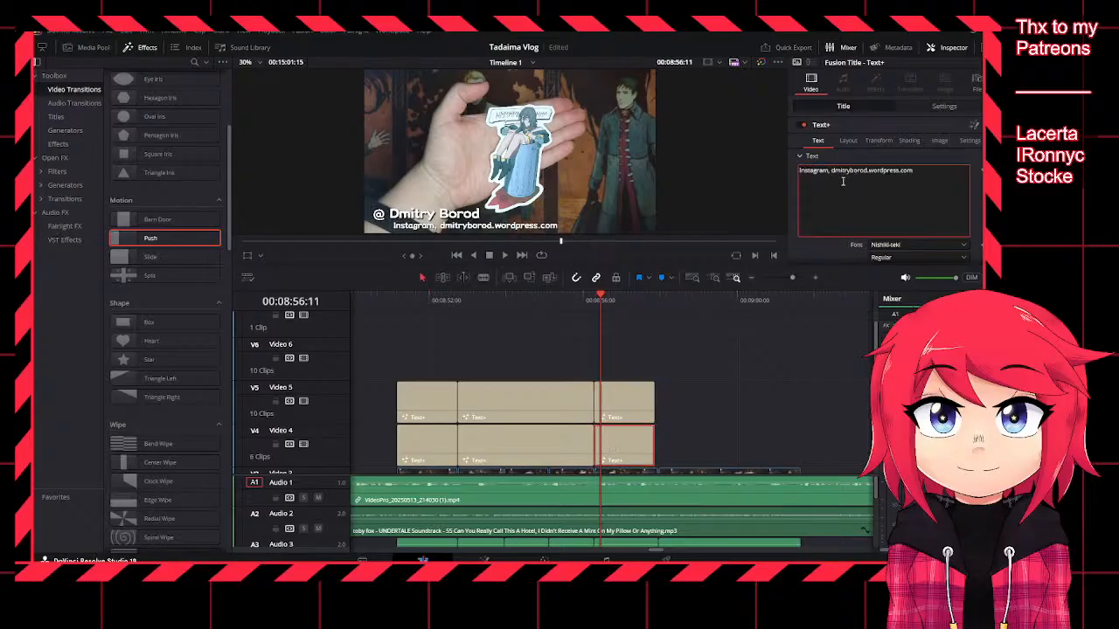
Step: Extend the ends of the last Video 5 and Video 4 titles slightly to cover the rest of the sticker shot
left_click(694, 386)
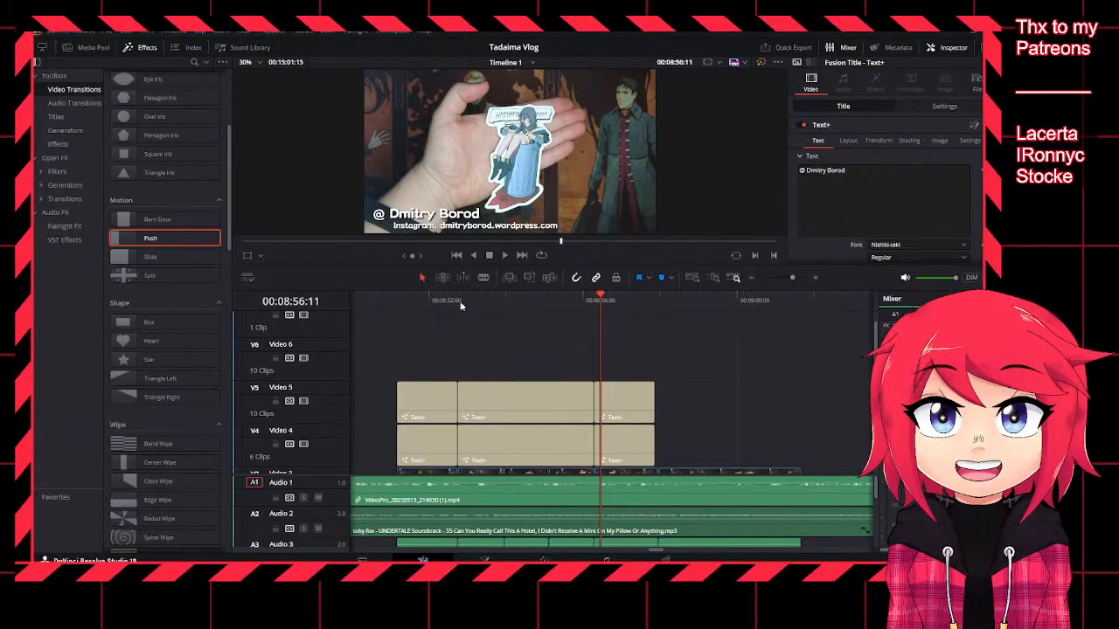
left_click(690, 376)
left_click_drag(655, 404, 659, 440)
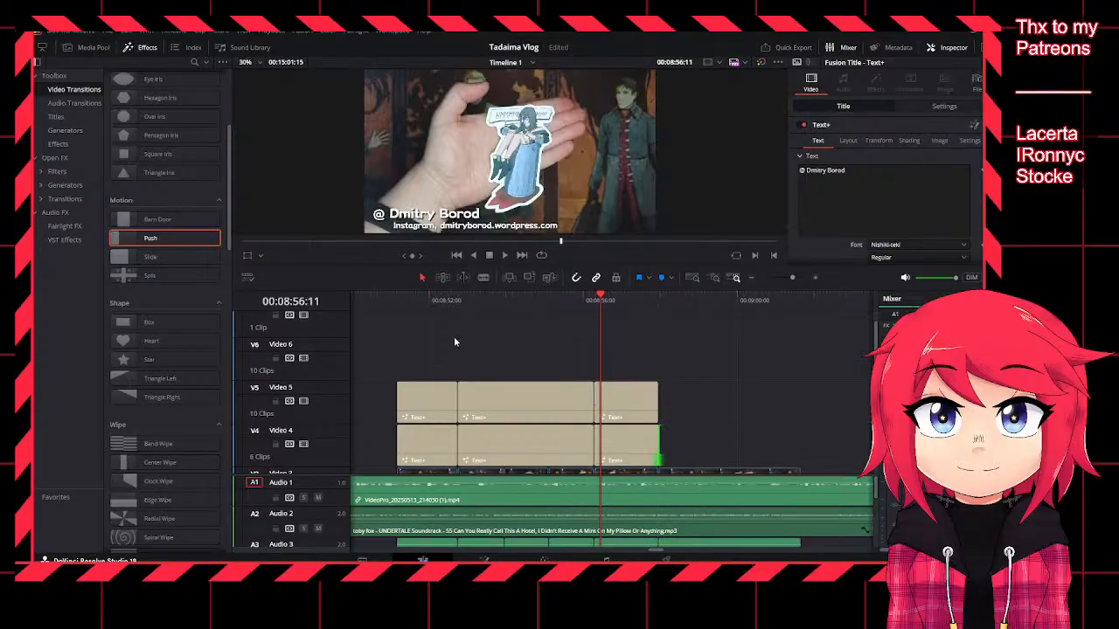
left_click(412, 302)
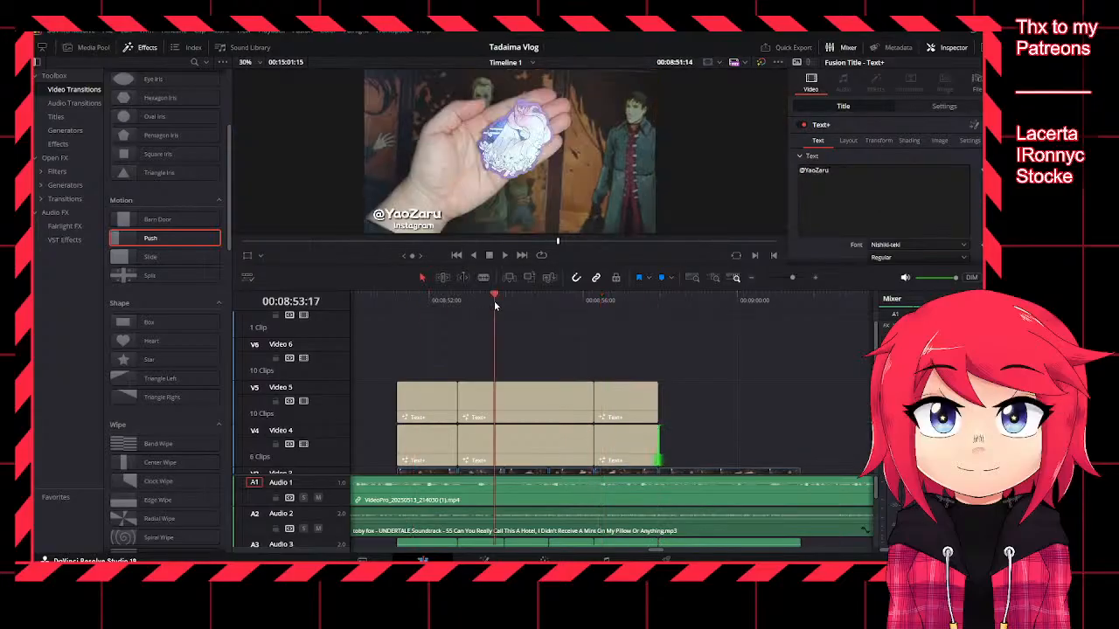
left_click(494, 300)
left_click(430, 300)
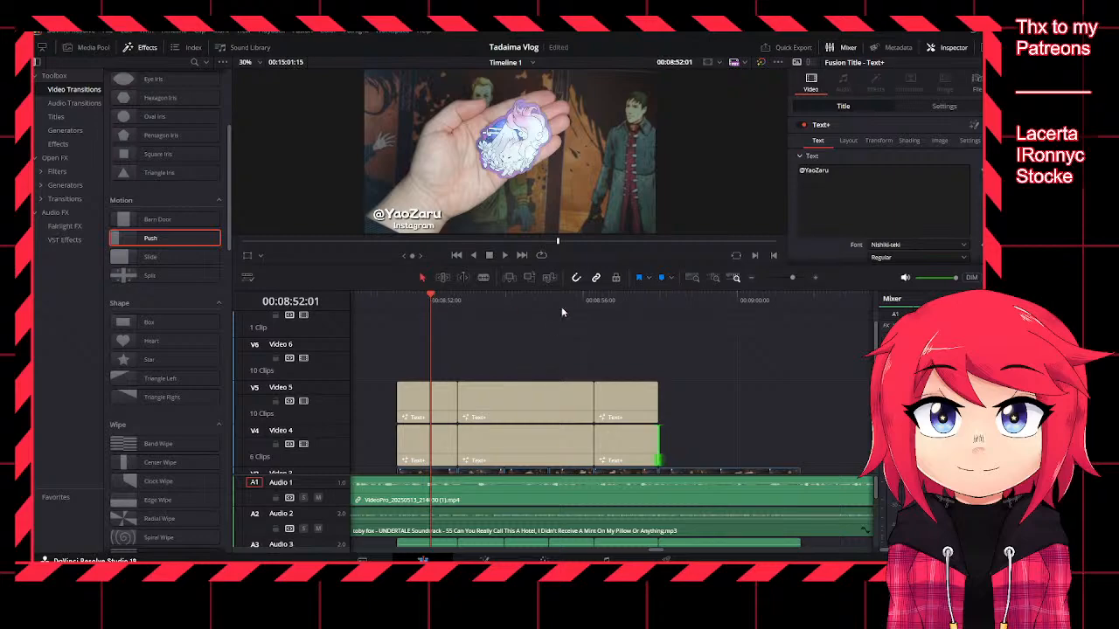
left_click(519, 306)
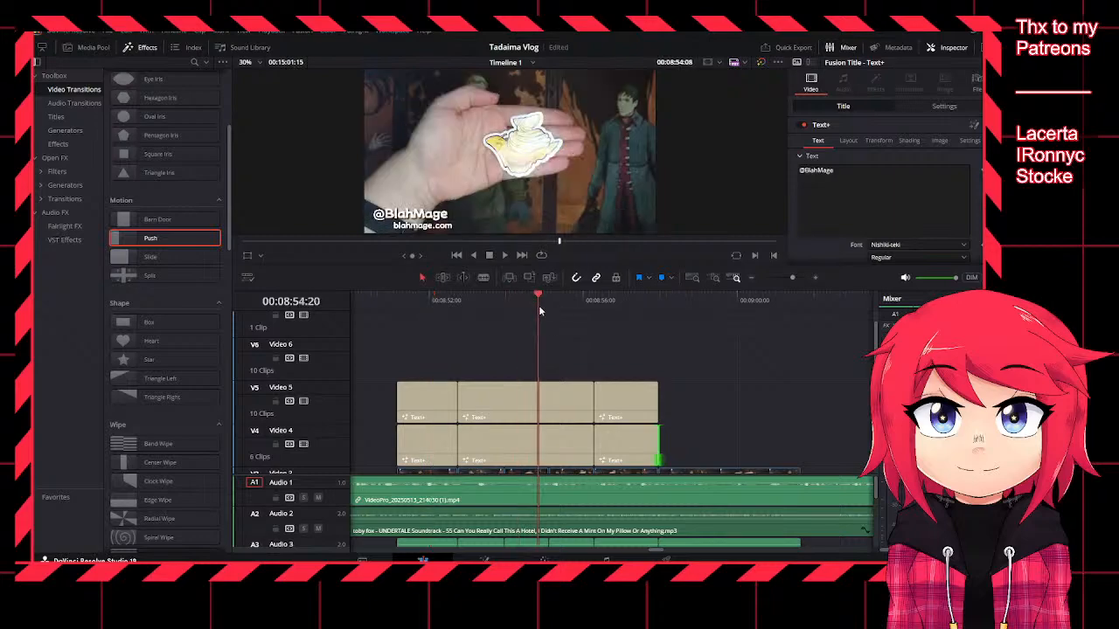
left_click(492, 304)
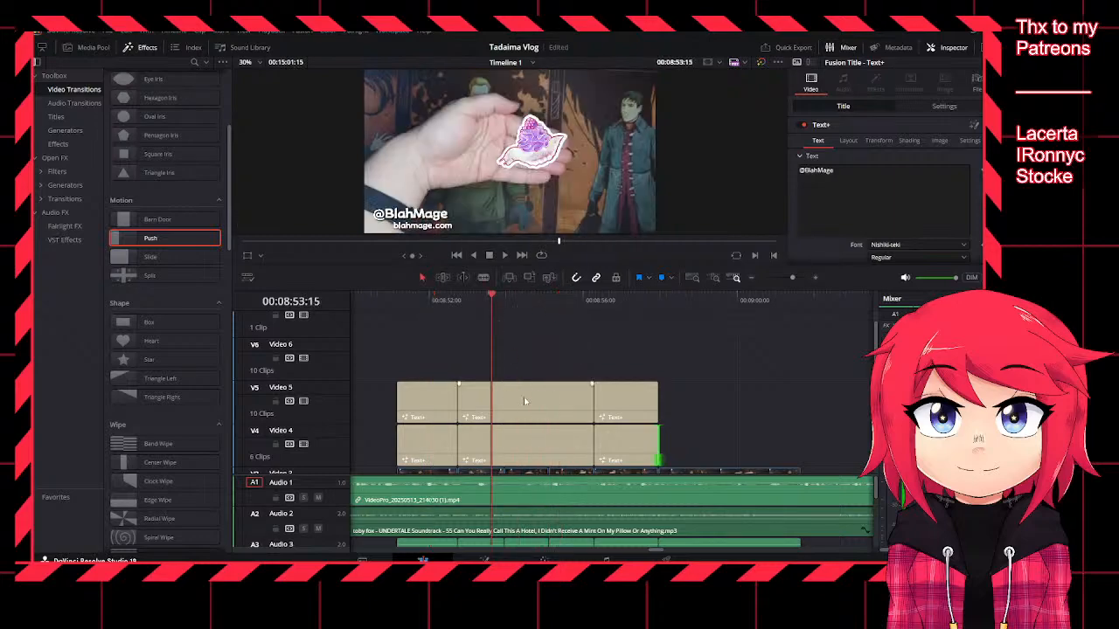
left_click(563, 443)
left_click(803, 178)
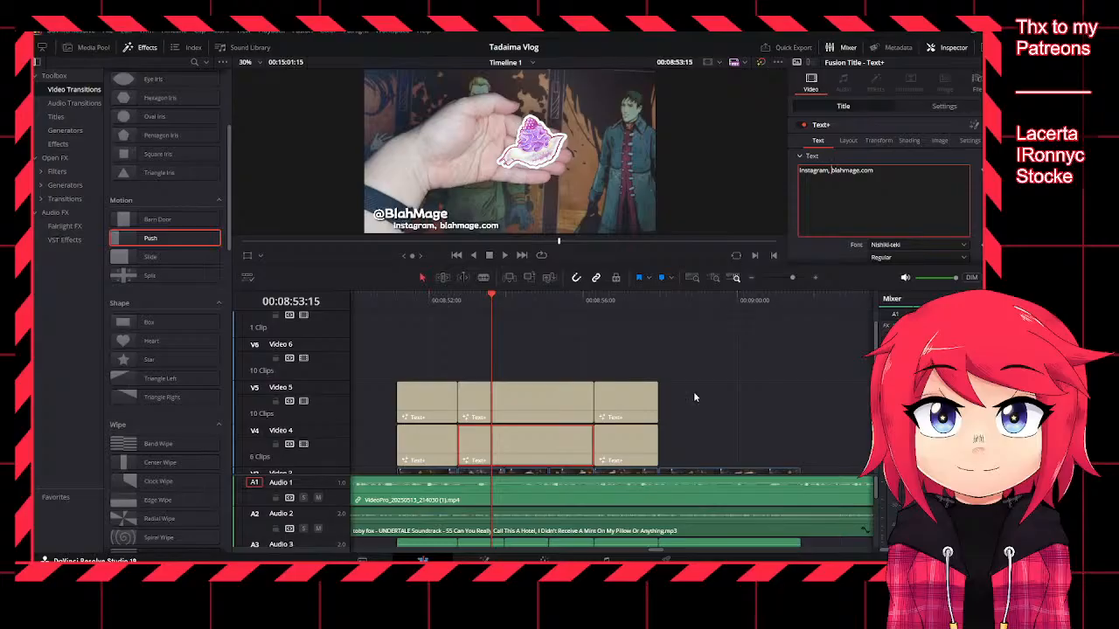
Step: Duplicate the last Video 5 and Video 4 title pair and place the copies directly after the originals, over the Power sticker shot
left_click(623, 300)
scroll(597, 456, "down", 8)
scroll(617, 482, "up", 3)
scroll(660, 432, "up", 3)
left_click(686, 301)
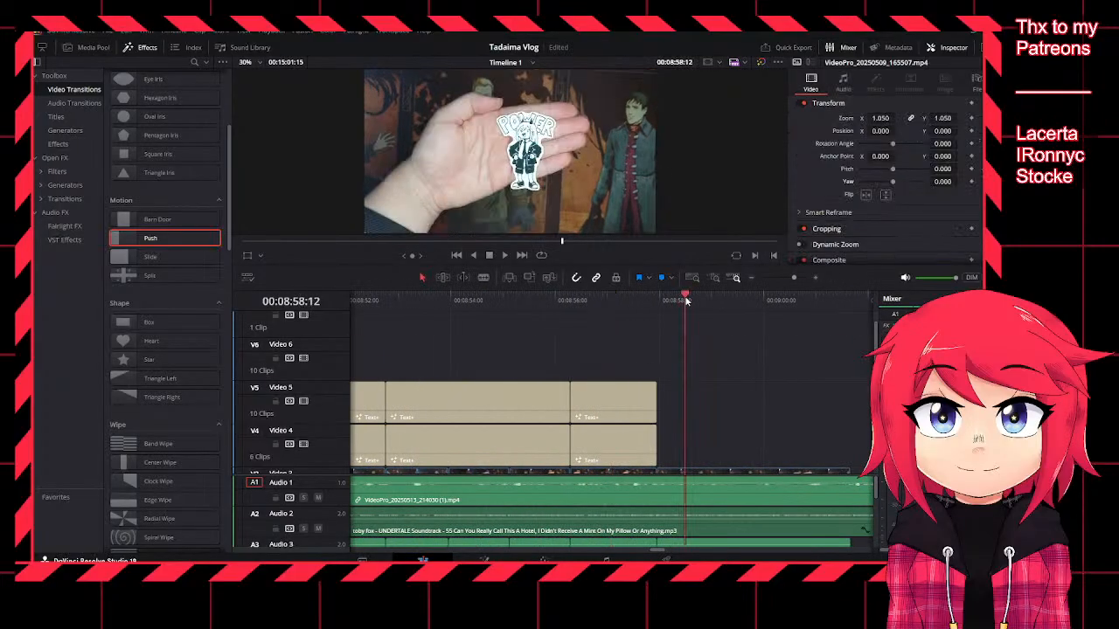
left_click_drag(623, 397, 644, 437)
key("ctrl+c")
key("ctrl+v")
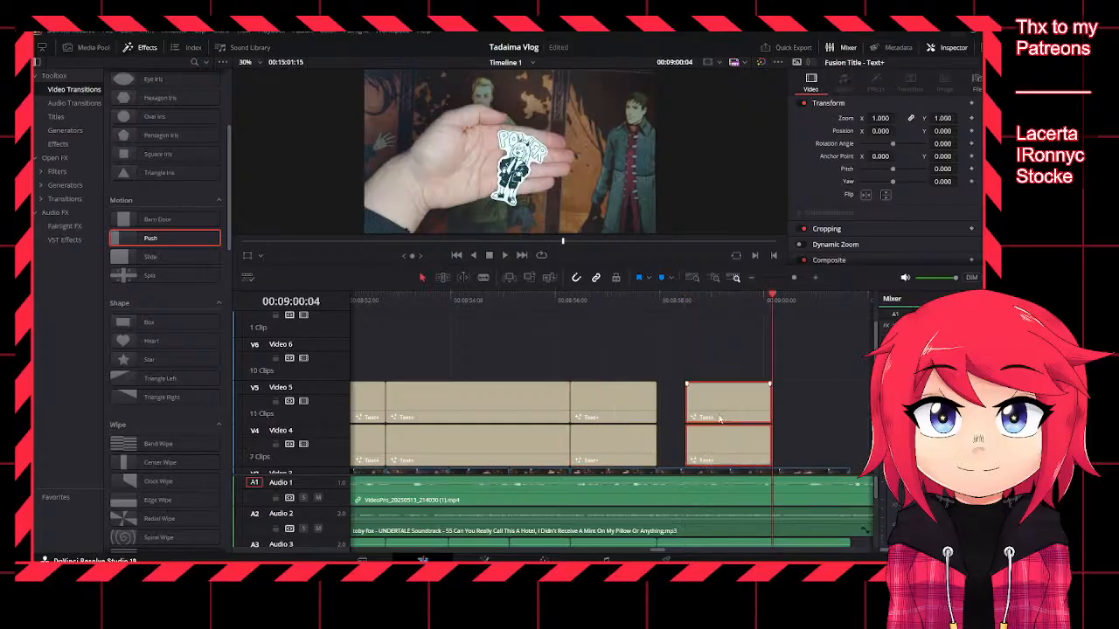
left_click_drag(715, 413, 687, 411)
left_click(686, 301)
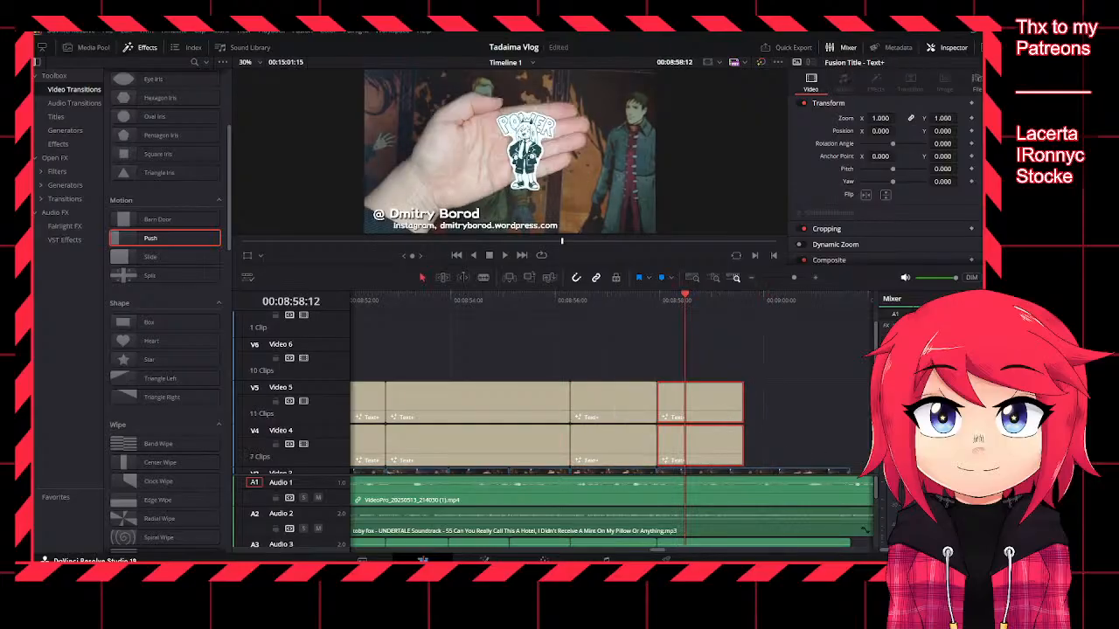
left_click(360, 558)
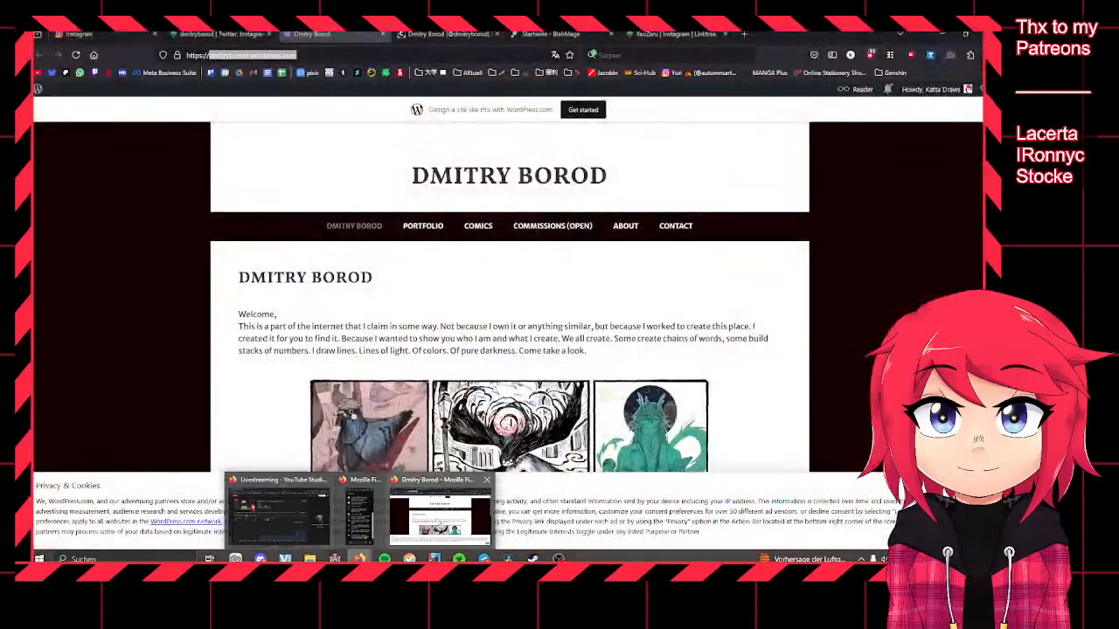
left_click(451, 518)
left_click(220, 35)
left_click(107, 35)
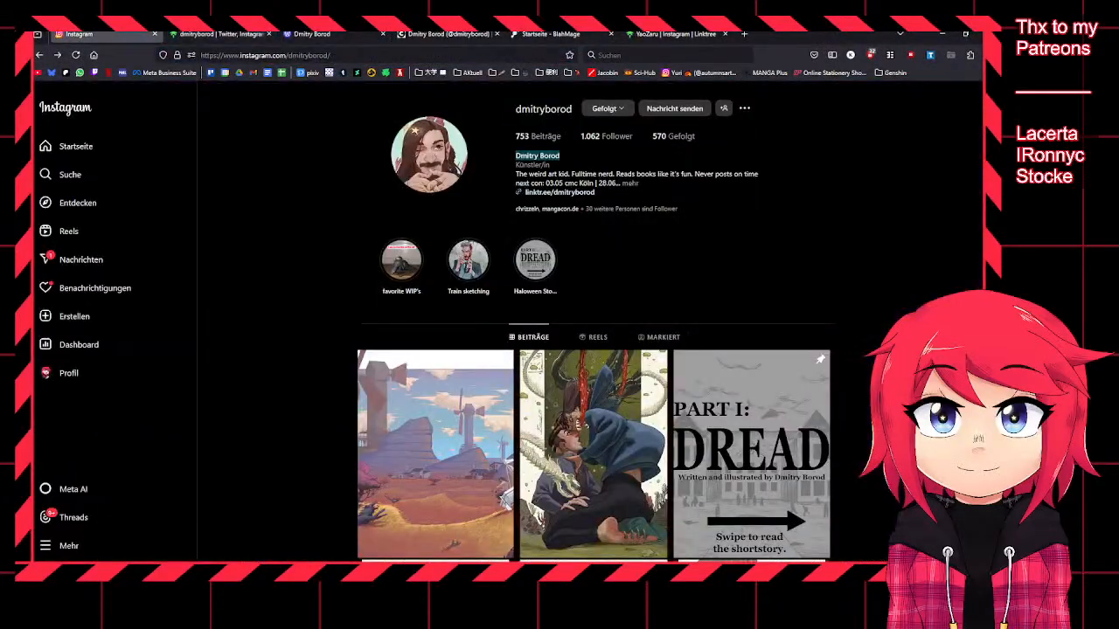
left_click(79, 174)
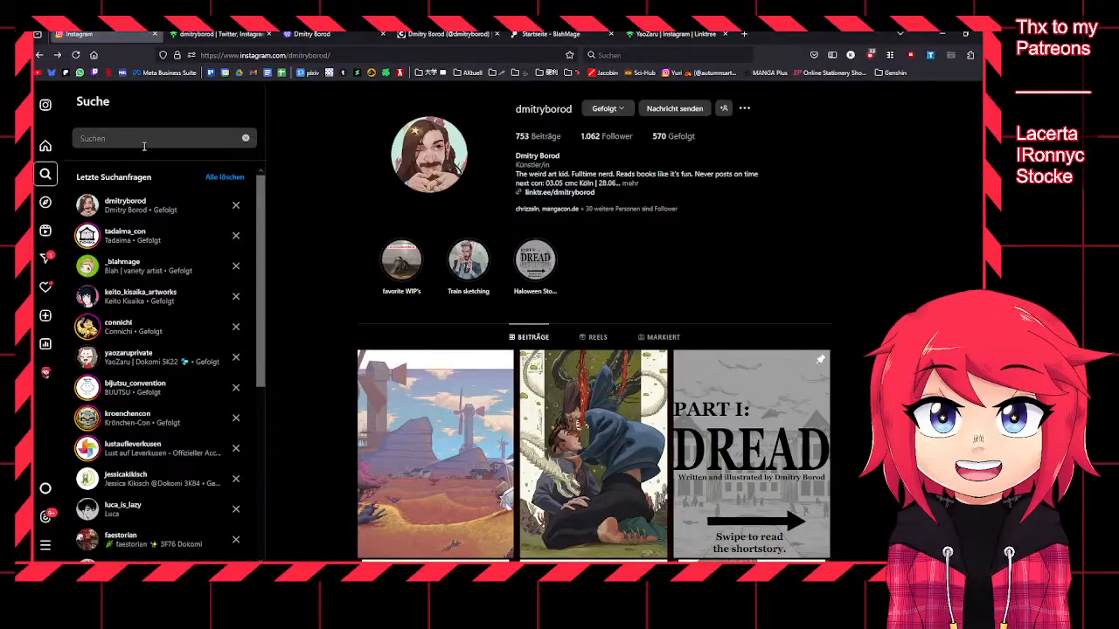
type("lady")
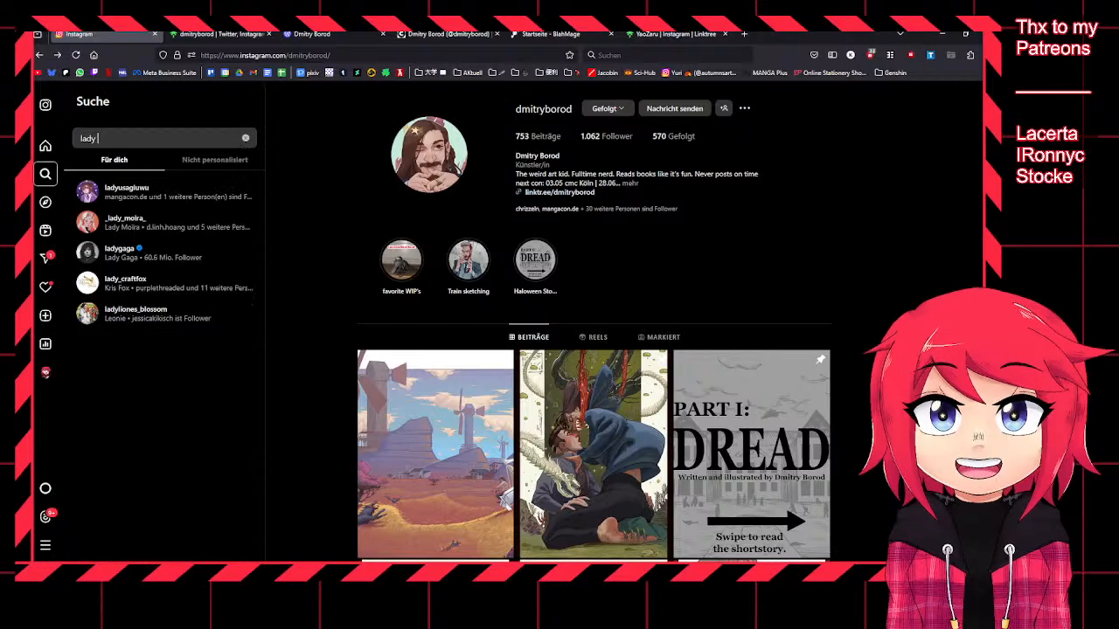
left_click(117, 190)
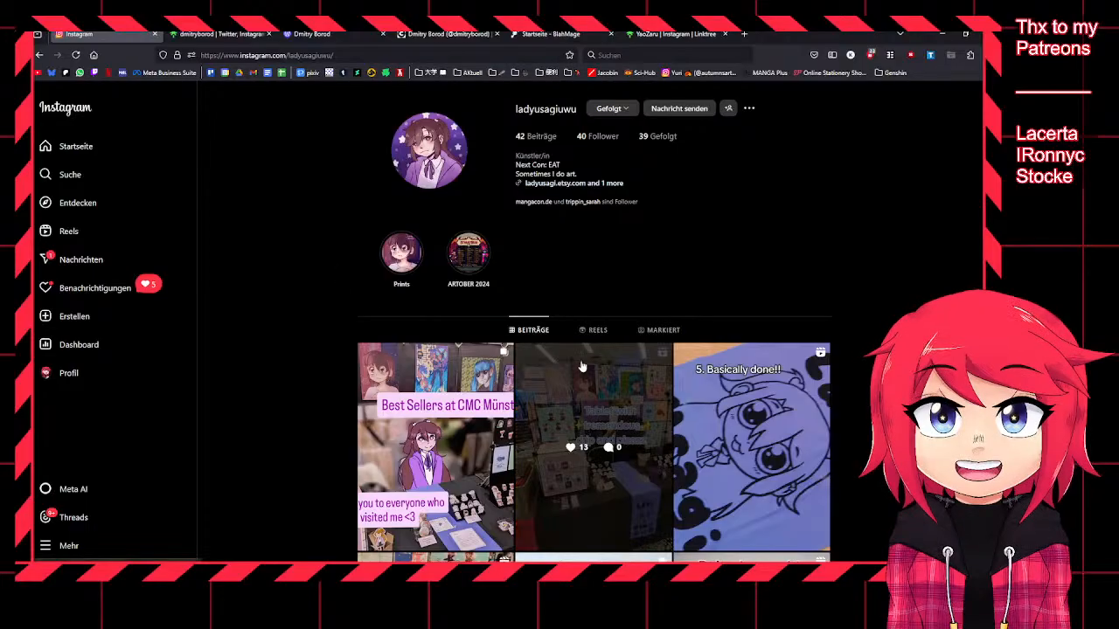
Step: Examine the profile's posts, including the convention table reel, to check whether this is the artist of the sticker
left_click(594, 451)
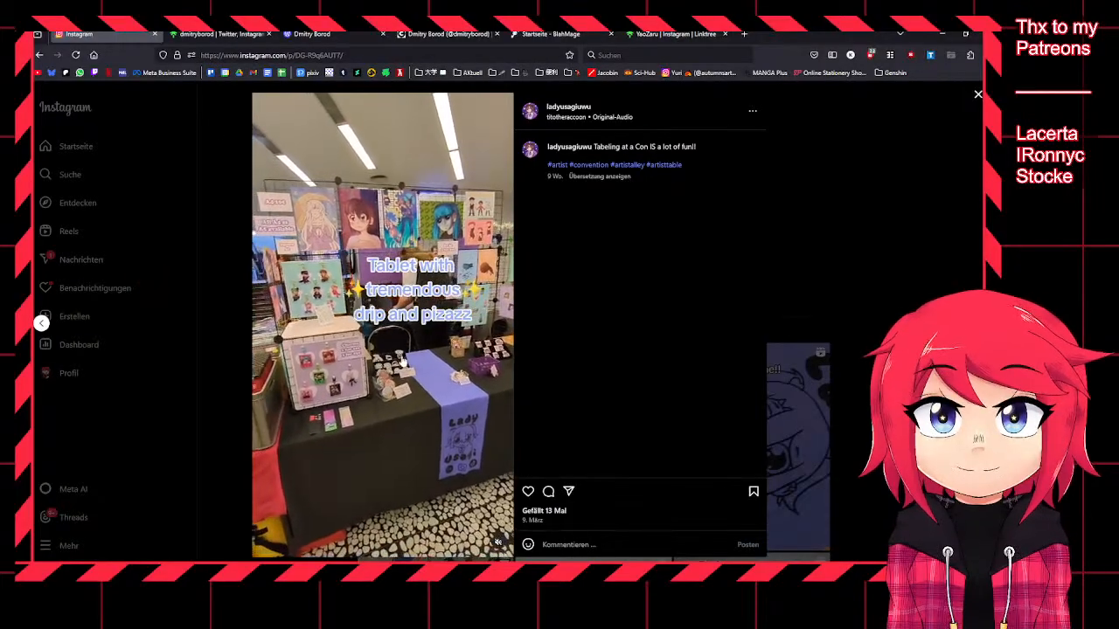
key("Escape")
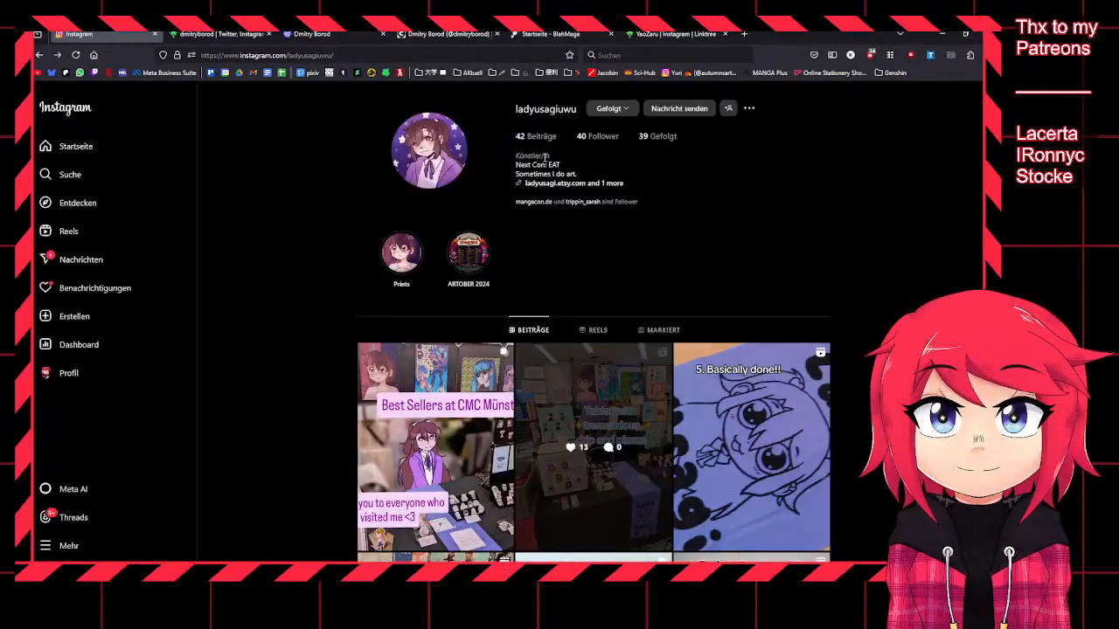
scroll(551, 157, "down", 2)
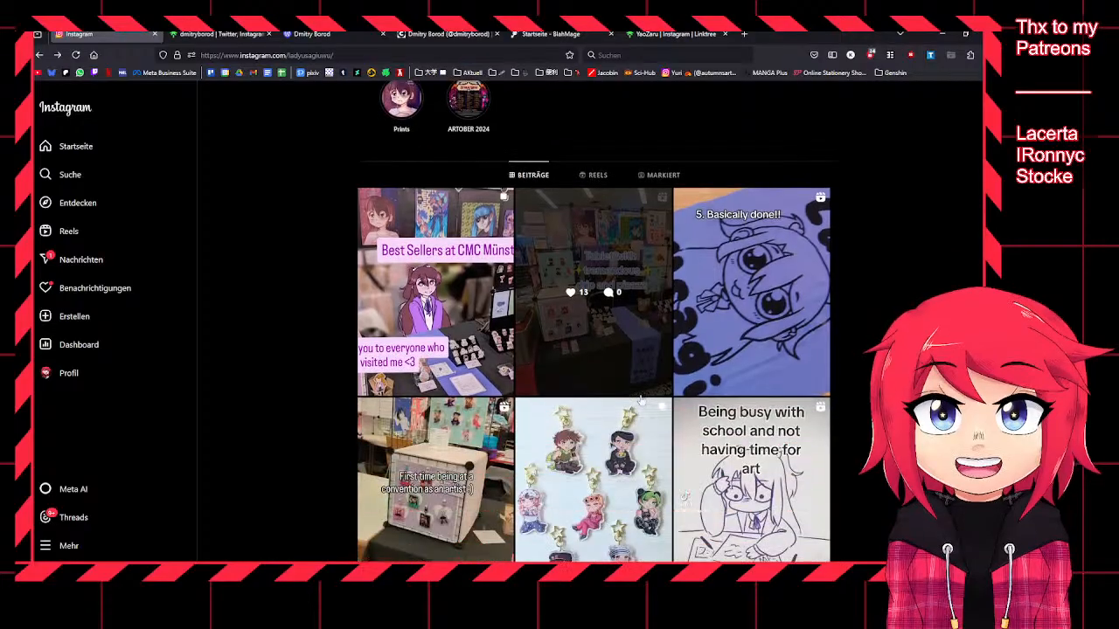
scroll(797, 315, "down", 3)
scroll(797, 315, "down", 8)
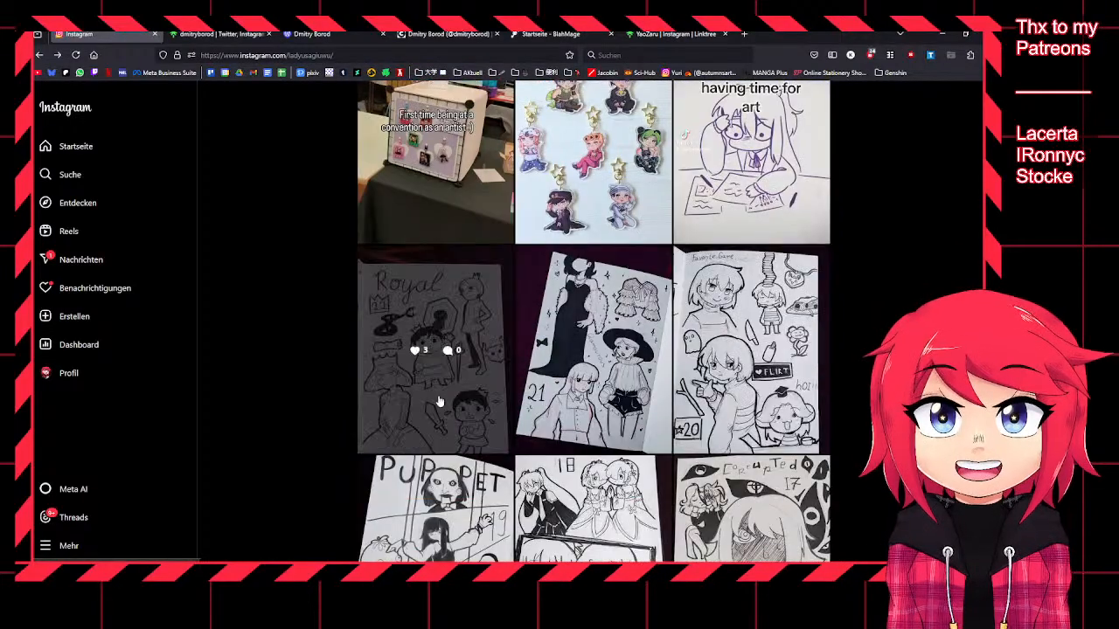
scroll(319, 408, "down", 6)
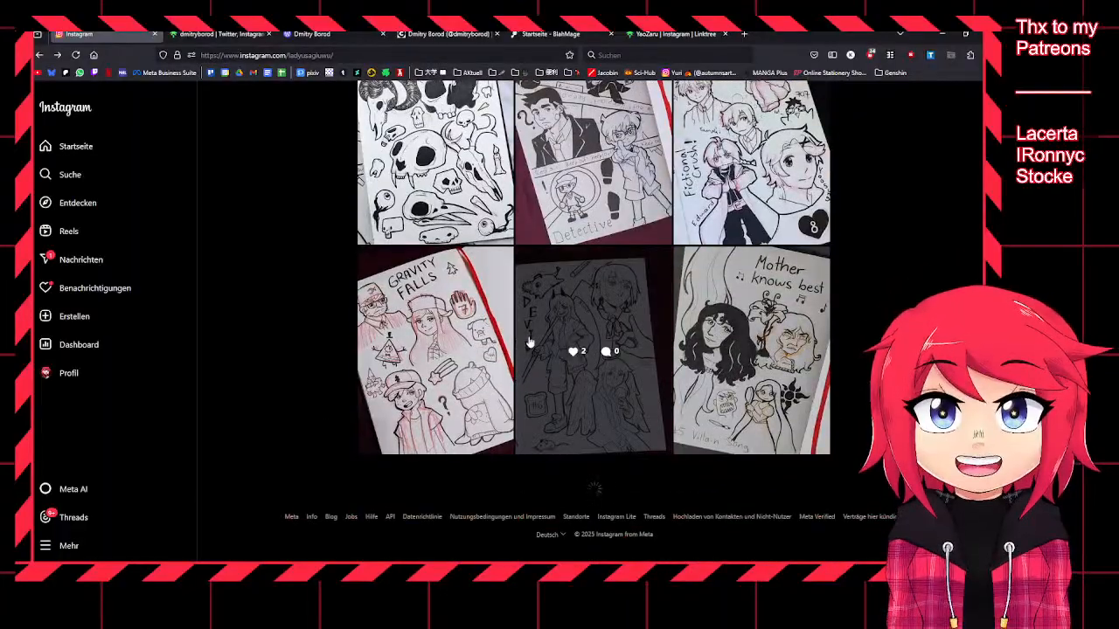
scroll(789, 406, "up", 5)
scroll(789, 406, "up", 10)
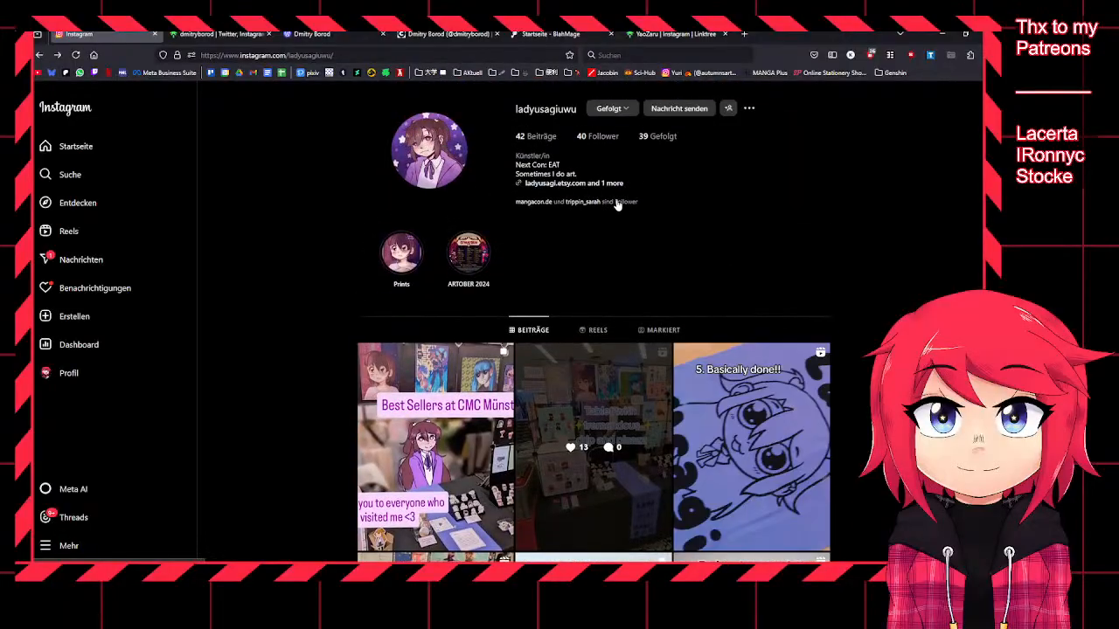
Step: Open the artist's Linktree page from the Instagram profile links and check the Twitter link listed there
left_click(606, 182)
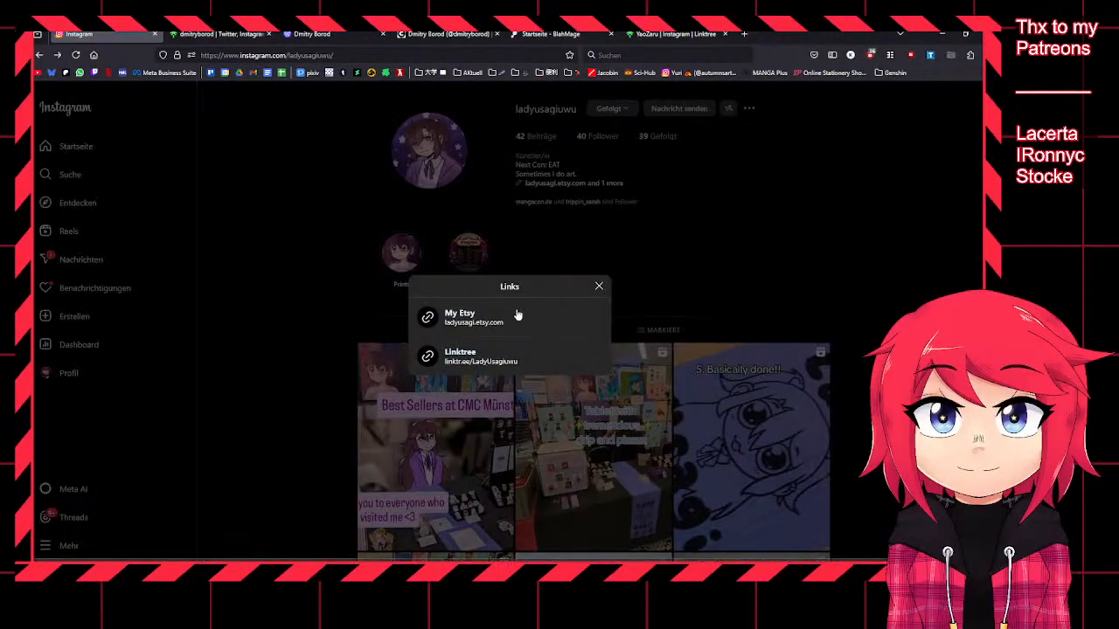
left_click(527, 367)
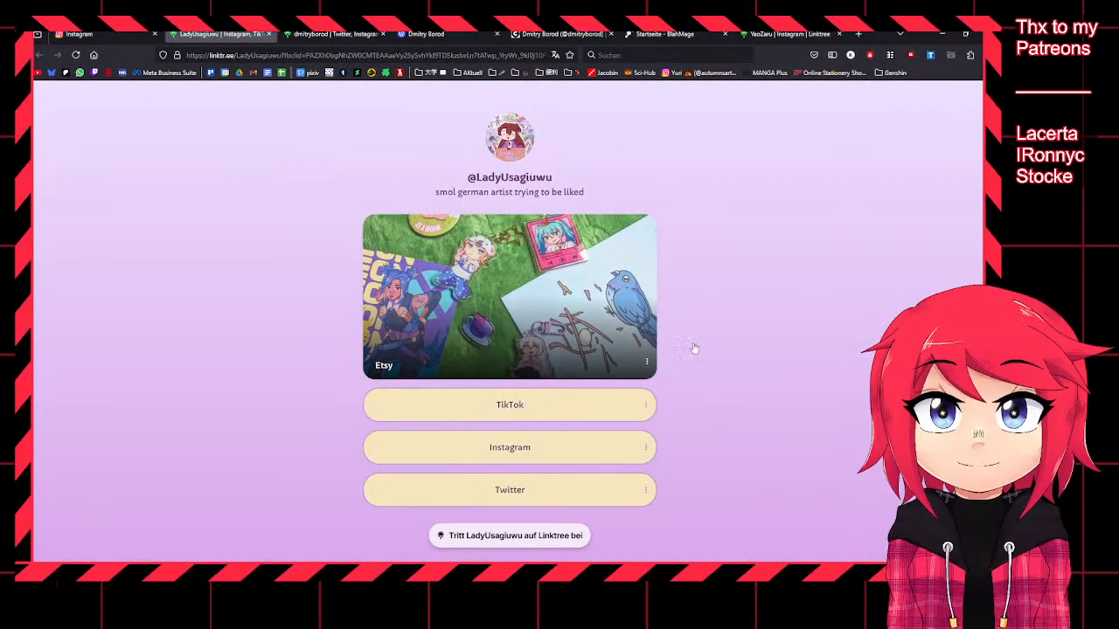
left_click(530, 496)
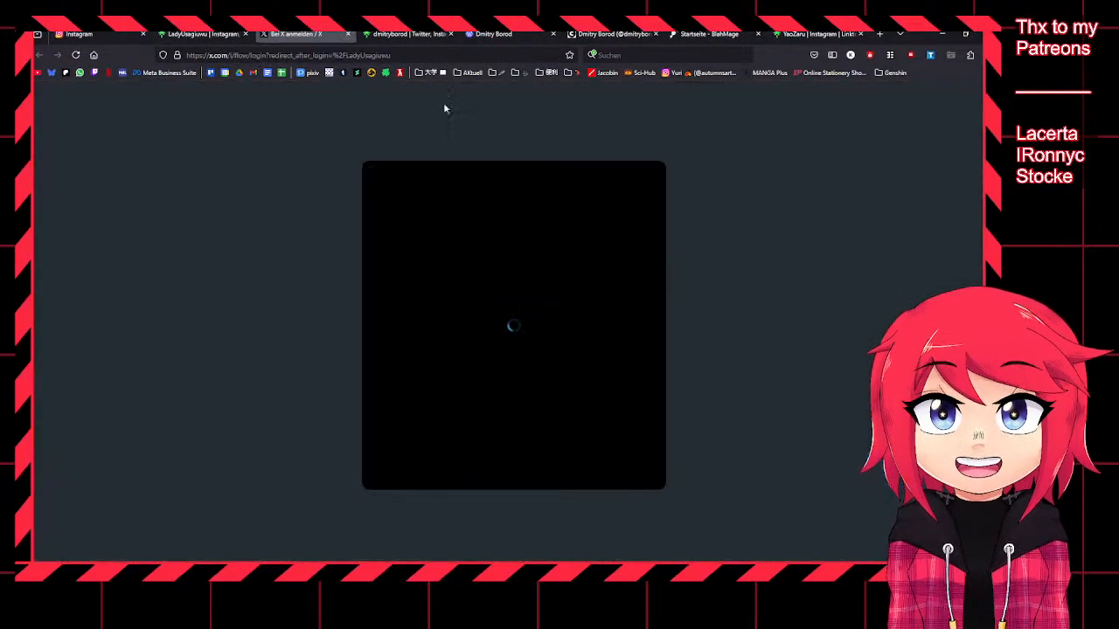
left_click(348, 34)
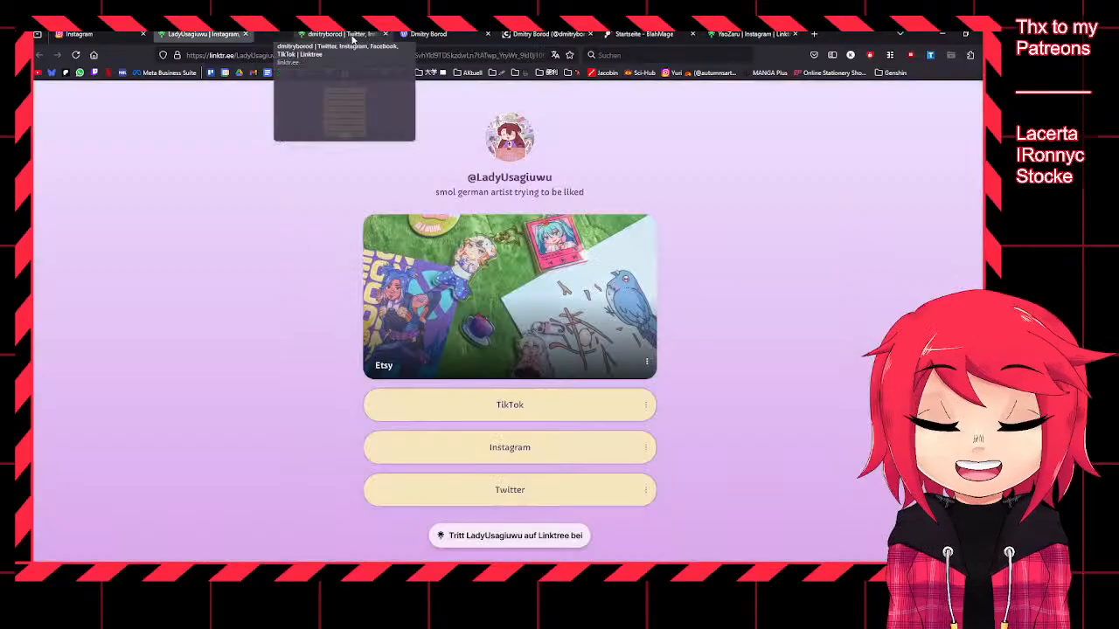
left_click(301, 34)
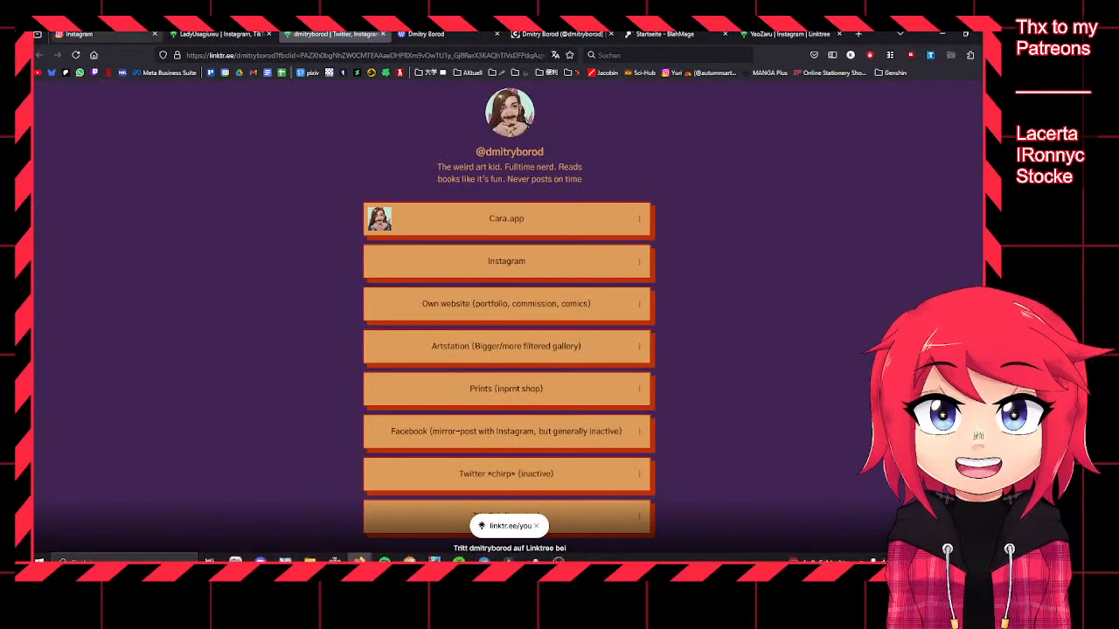
left_click(97, 33)
left_click(447, 34)
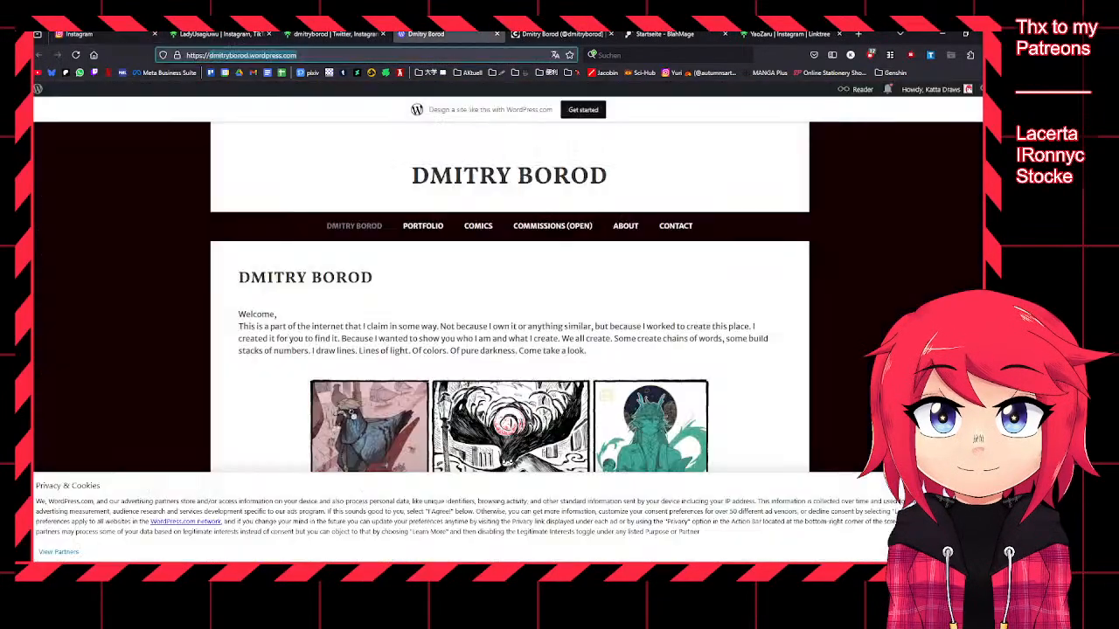
left_click(559, 34)
left_click(448, 34)
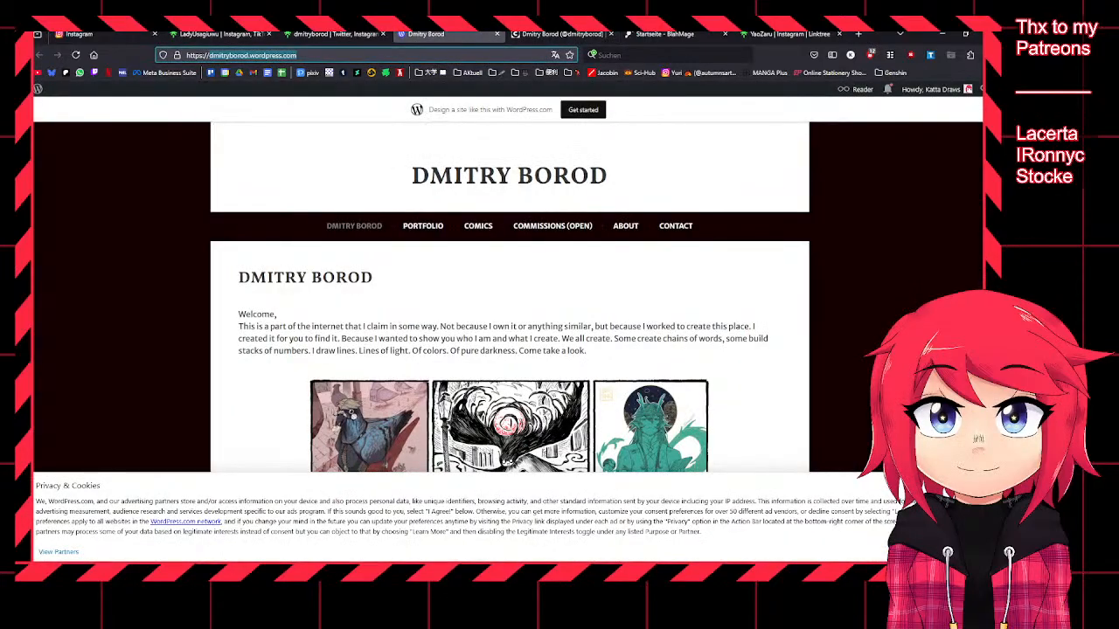
Step: Switch to DaVinci Resolve and change the duplicated Video 5 title over the Power sticker shot to "@ Lady Usagi"
left_click(509, 558)
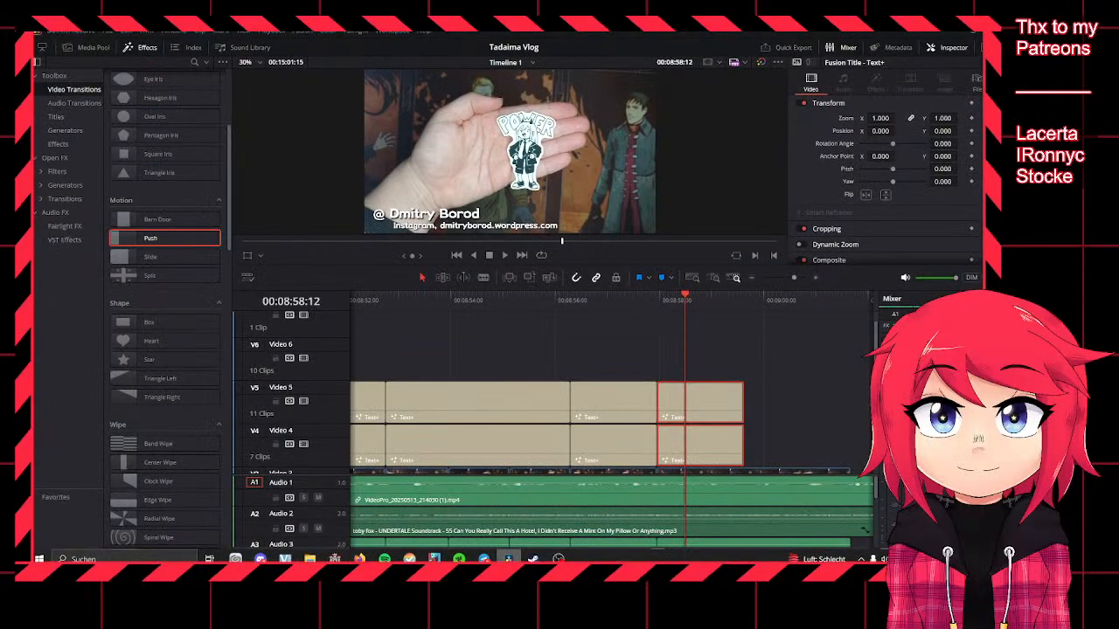
left_click(708, 357)
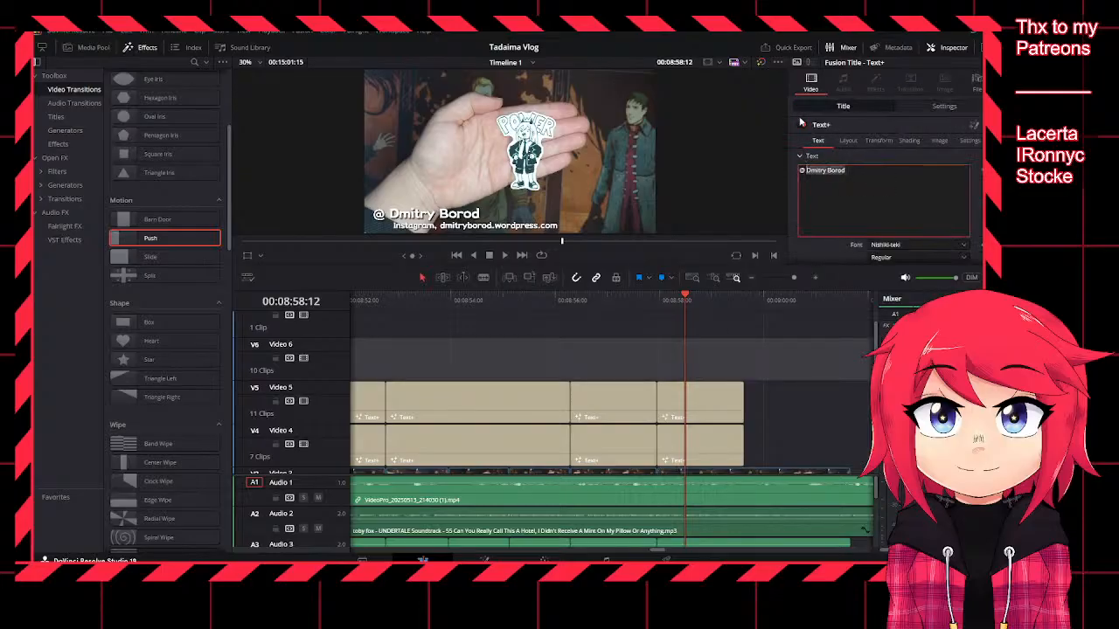
type("sagi")
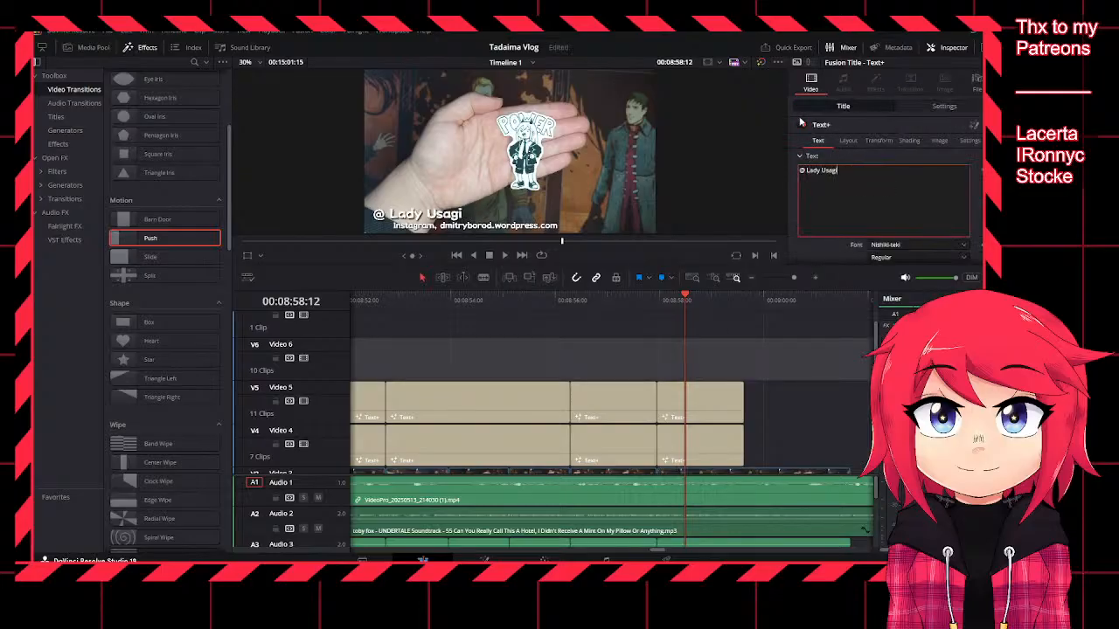
mouse_move(462, 555)
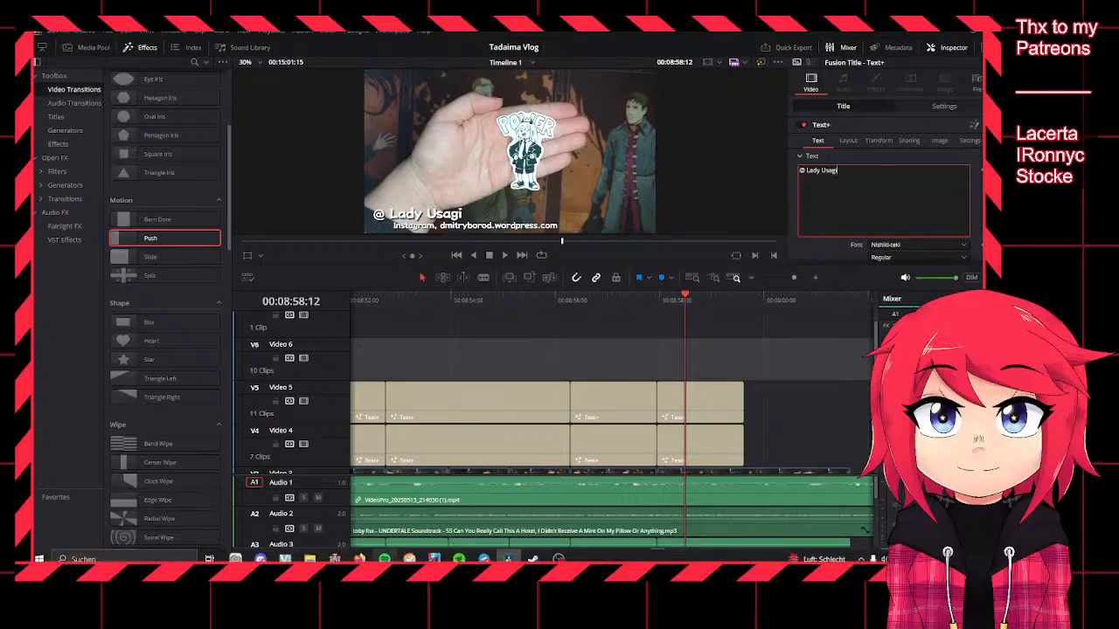
mouse_move(359, 558)
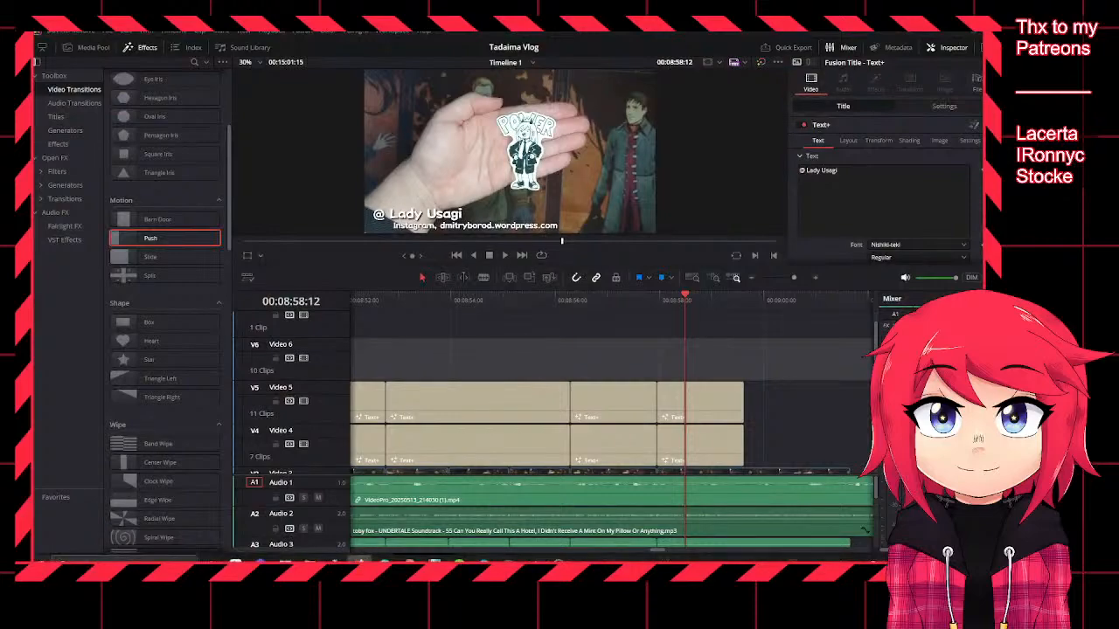
Step: Switch to Firefox and check which platforms the LadyUsagiuwu Linktree page lists
left_click(440, 516)
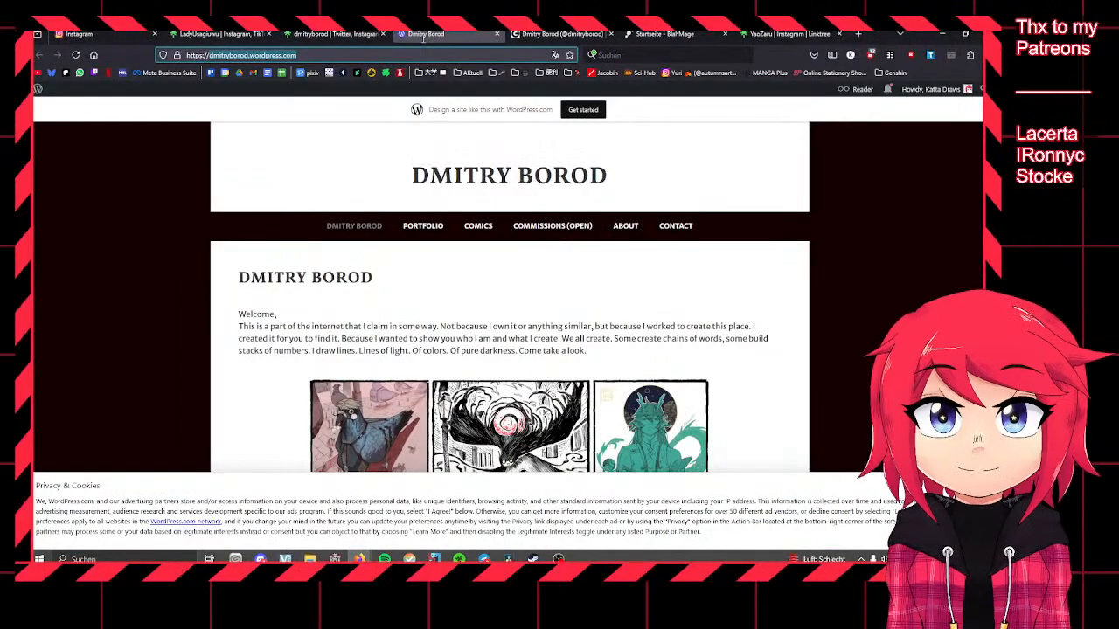
left_click(332, 34)
left_click(219, 34)
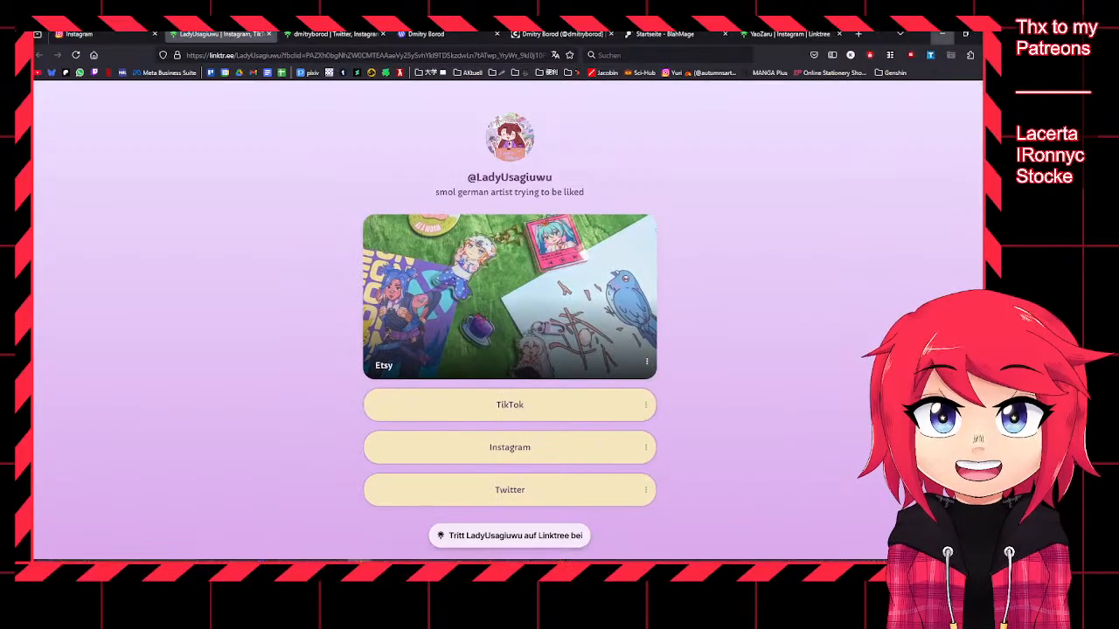
Step: Switch back to DaVinci Resolve and change the Video 4 title under "@ Lady Usagi" to "Instagram, TikTok"
left_click(942, 36)
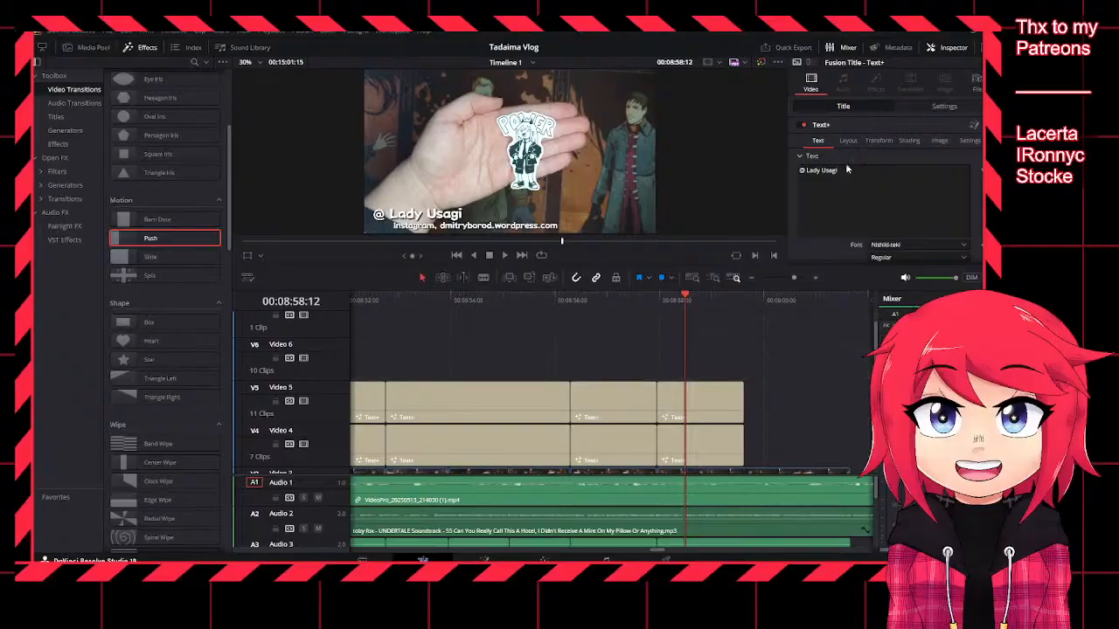
left_click(863, 189)
left_click(687, 444)
left_click(897, 189)
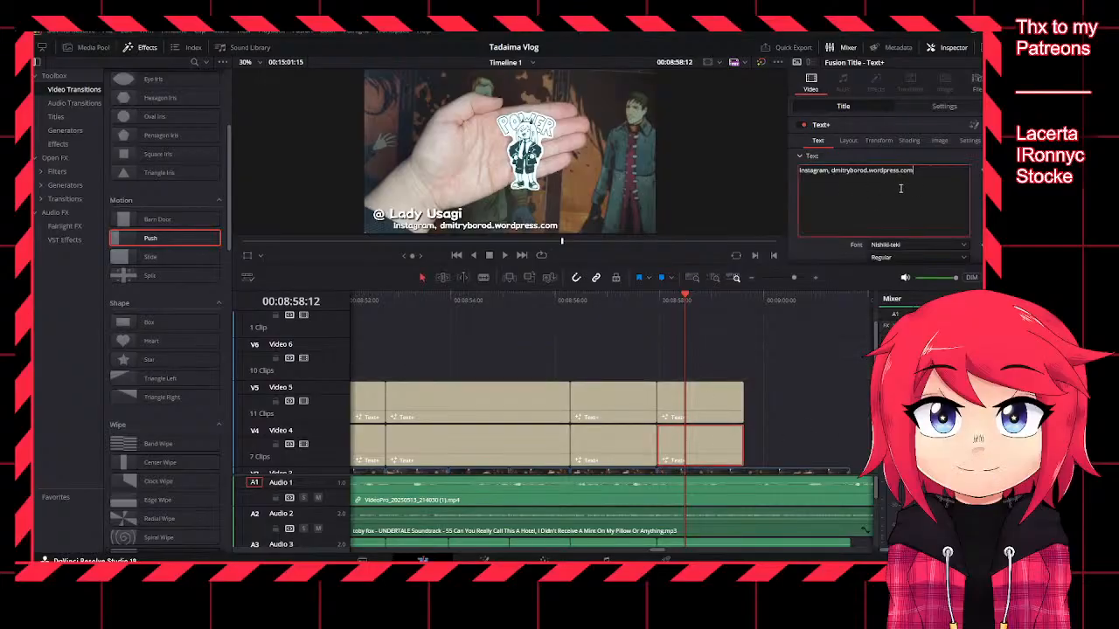
left_click_drag(932, 171, 832, 173)
type("TikTok")
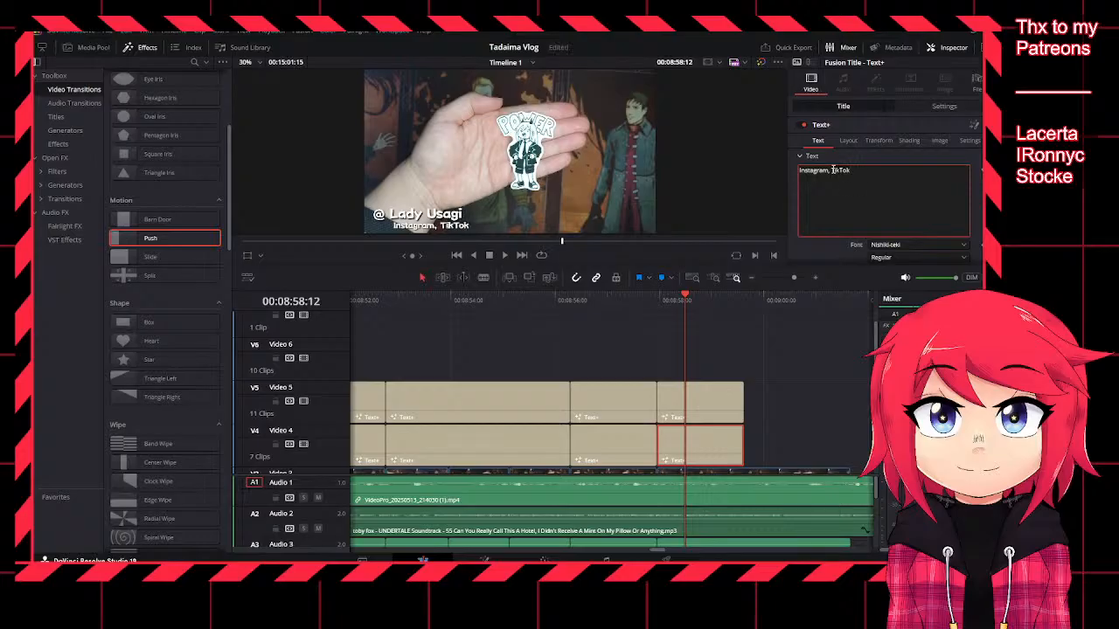
left_click(786, 364)
Step: Extend the "@ Lady Usagi" title and its platform title to the end of the last sticker shot
left_click(610, 298)
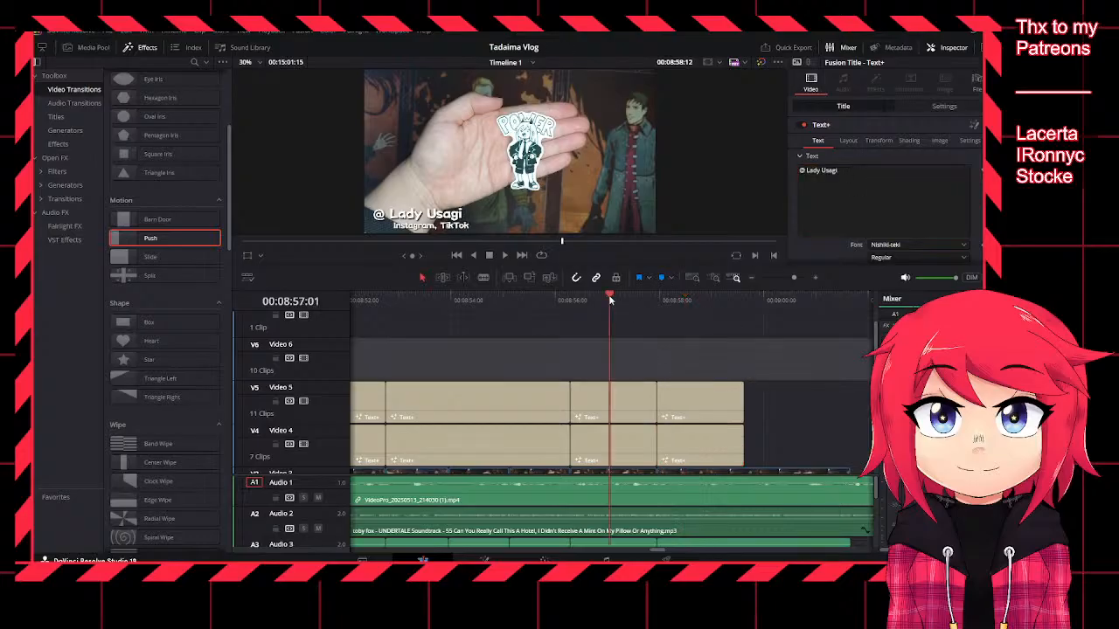
left_click(480, 299)
left_click(719, 299)
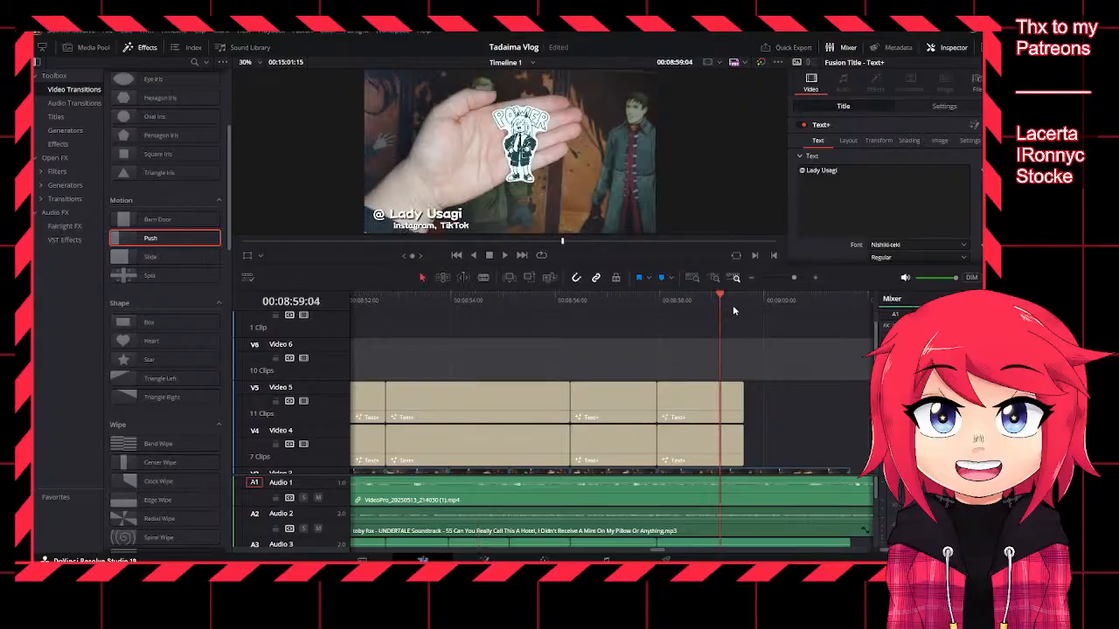
left_click_drag(743, 400, 849, 395)
left_click_drag(740, 437, 848, 437)
Step: Review the sticker credit titles and the earlier on-screen titles back to the music credit at about 7:28
scroll(615, 443, "down", 3)
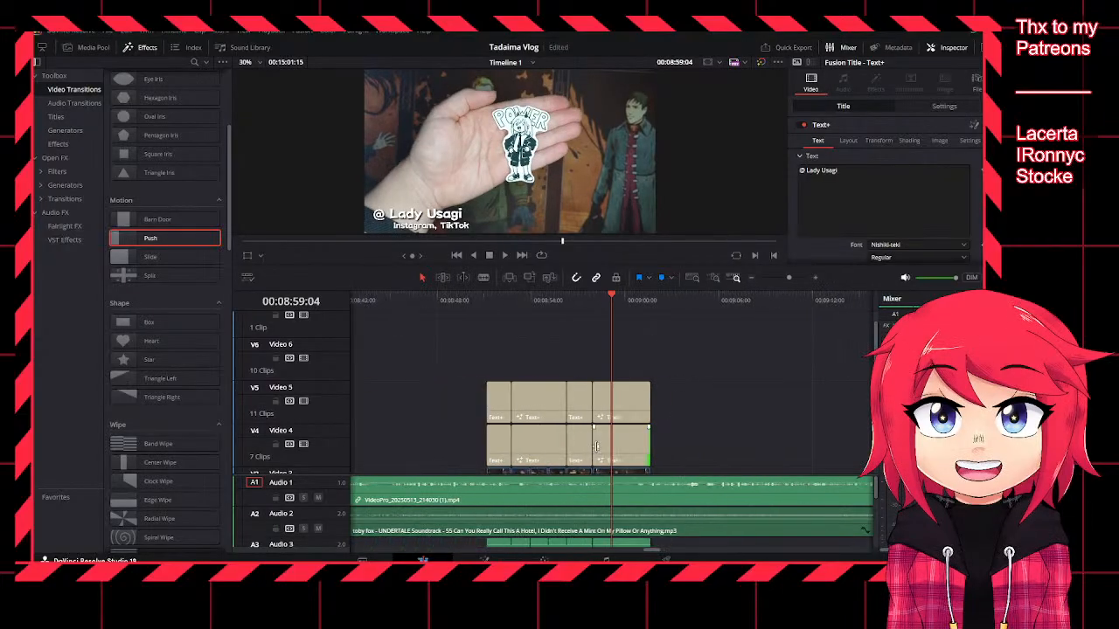
left_click_drag(618, 301, 676, 304)
left_click(500, 304)
mouse_move(500, 304)
left_mouse_down()
mouse_move(629, 304)
mouse_move(483, 315)
left_mouse_up()
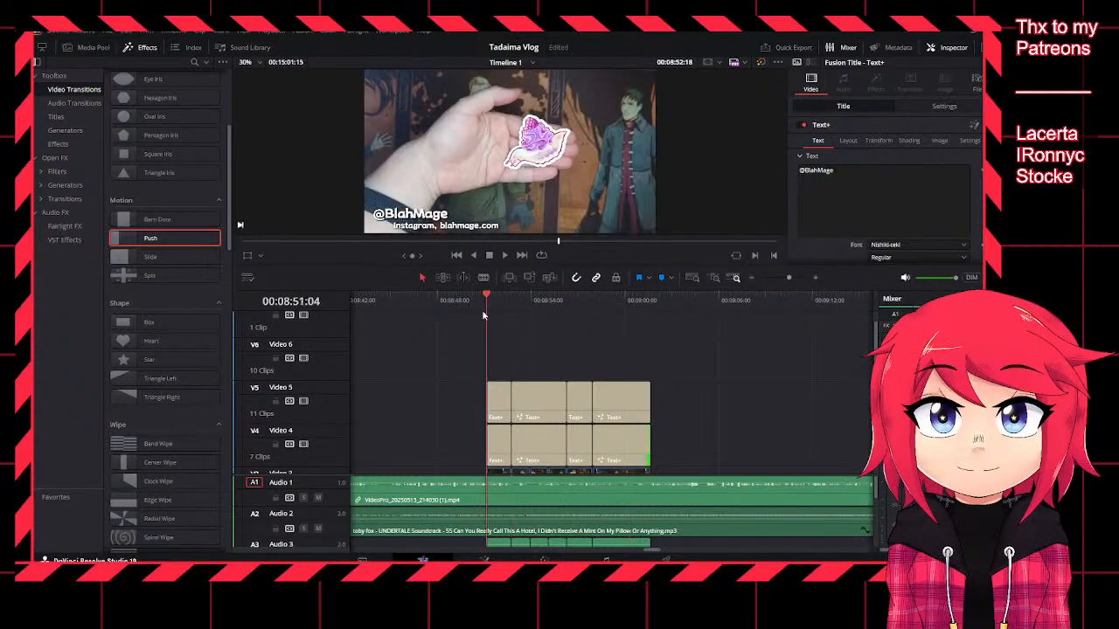
scroll(512, 407, "down", 5)
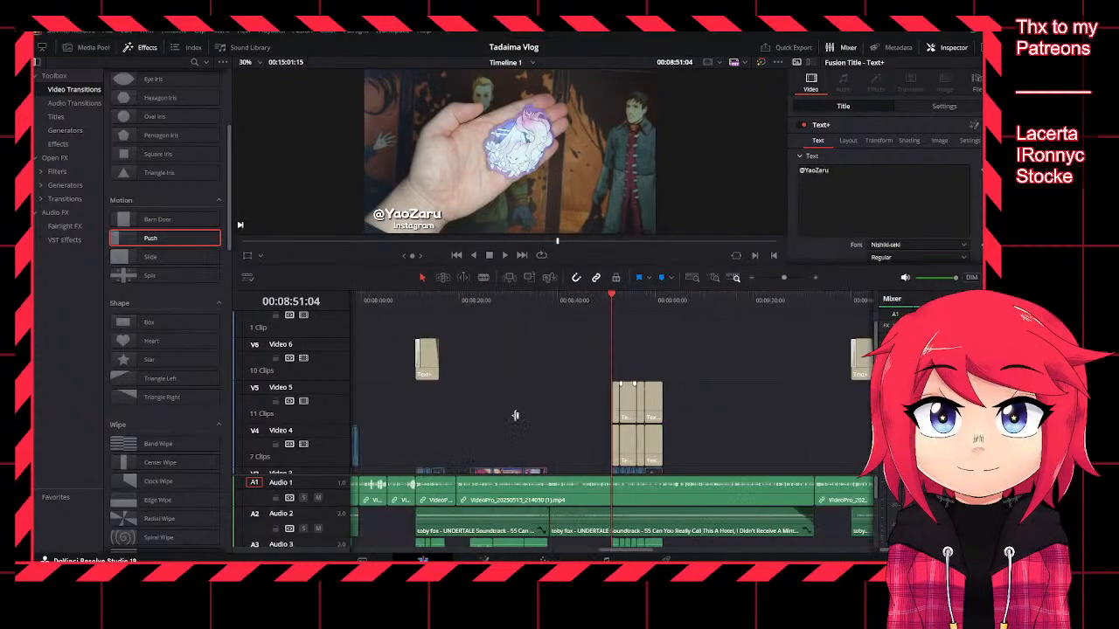
left_click(456, 300)
left_click(464, 300)
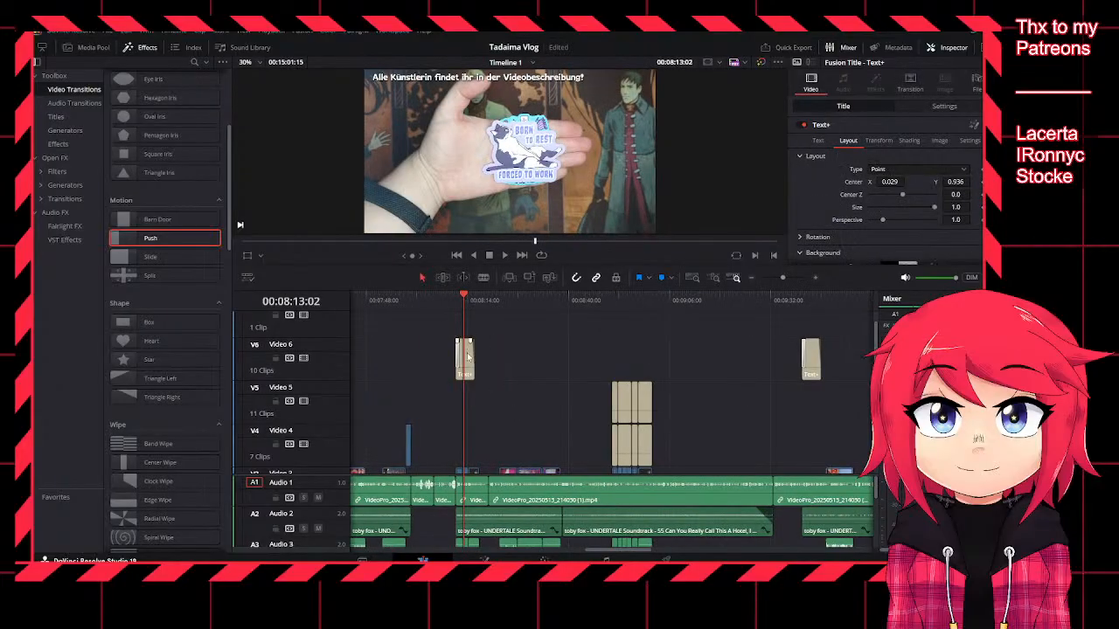
scroll(463, 349, "left", 4)
left_click(449, 302)
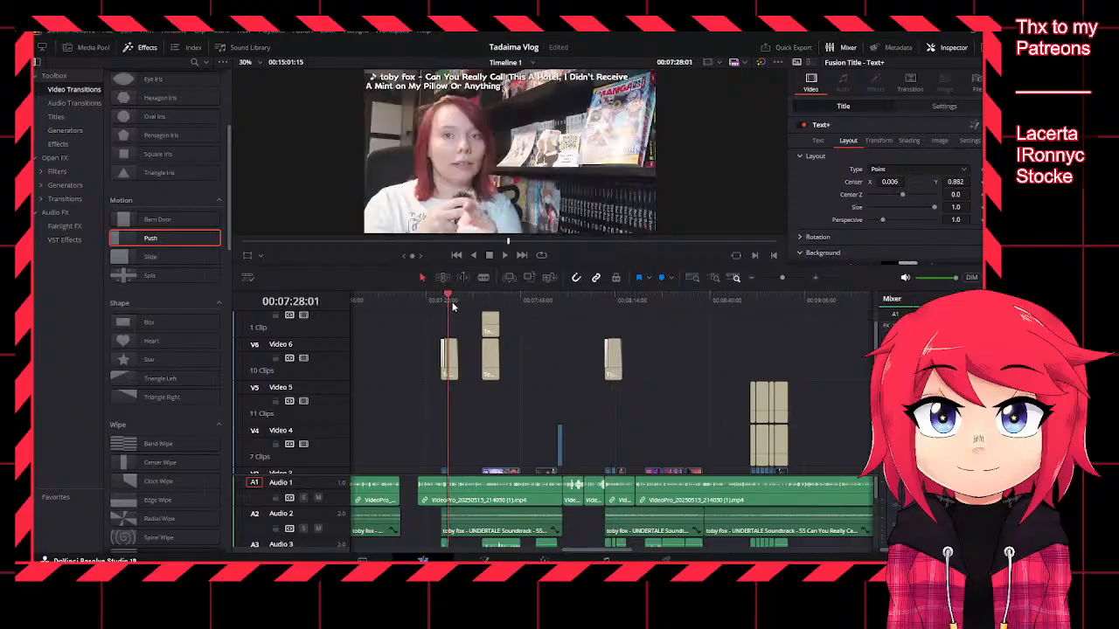
mouse_move(484, 304)
left_mouse_down()
mouse_move(499, 312)
mouse_move(492, 306)
left_mouse_up()
left_click(856, 171)
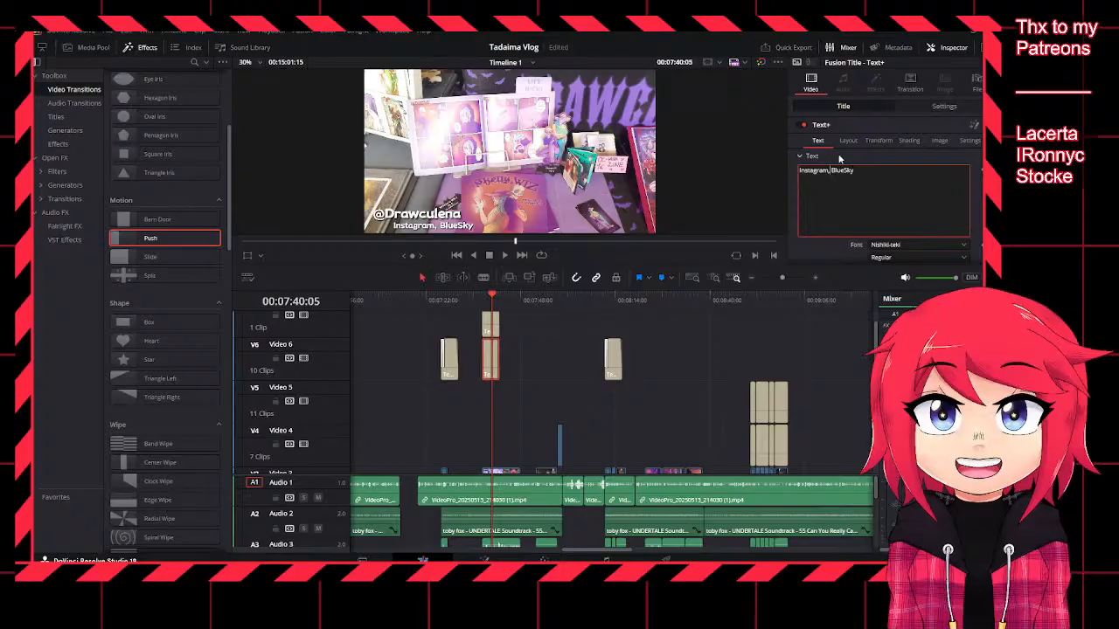
type("TikTok ,")
left_click(682, 395)
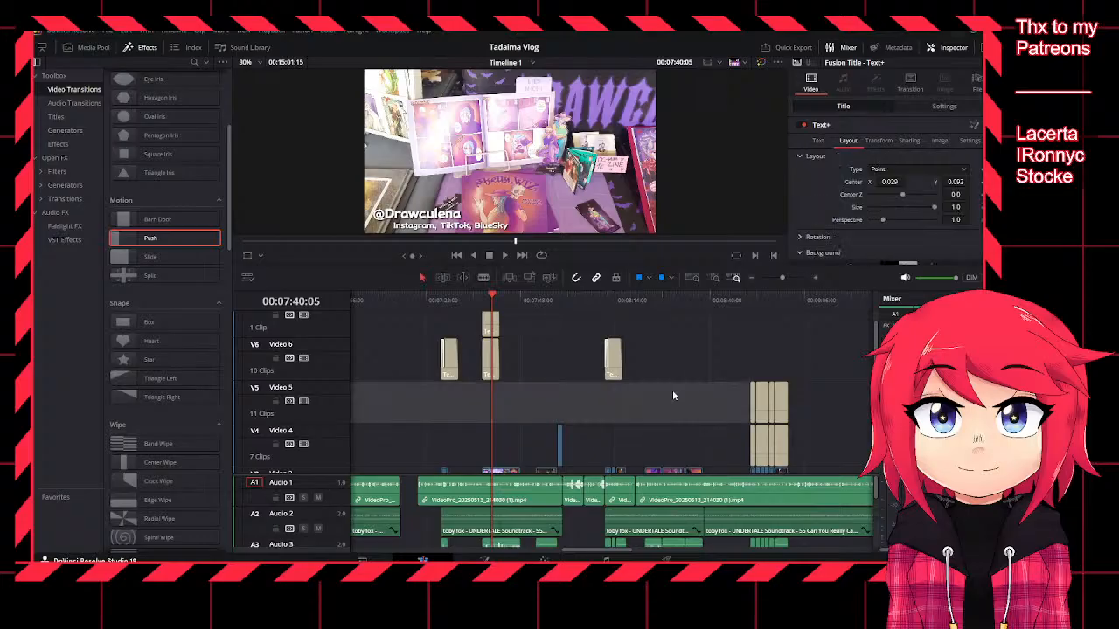
Step: Copy the two Drawculena credit titles and paste the pair at about 2:54 on the timeline
left_click_drag(455, 305, 493, 306)
left_click_drag(602, 307, 481, 364)
scroll(515, 454, "down", 3)
scroll(522, 482, "down", 3)
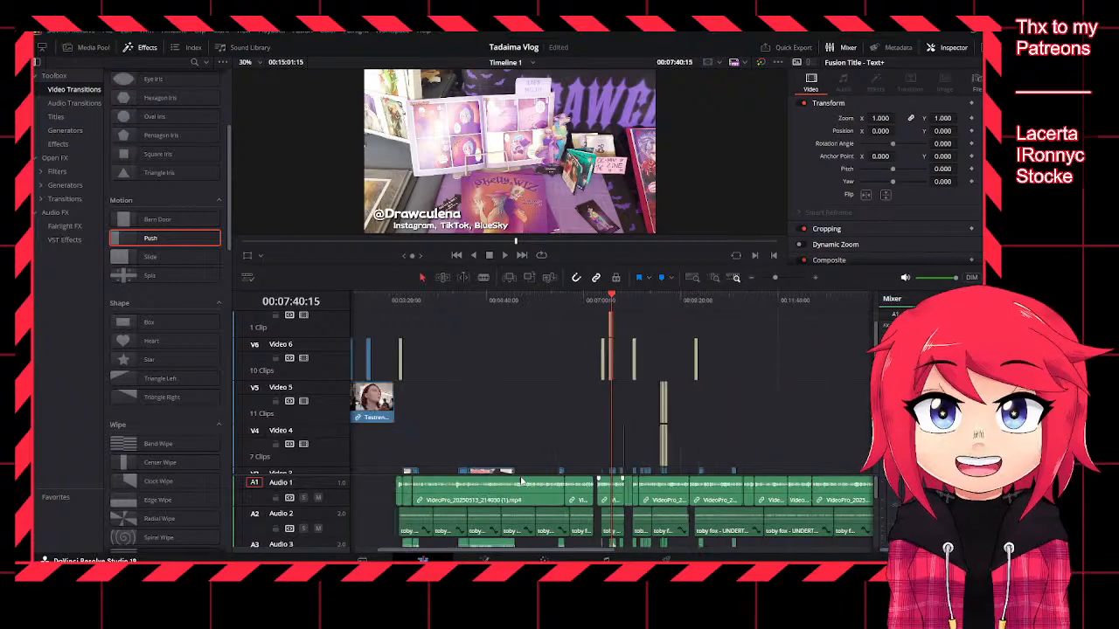
left_click(521, 441)
scroll(521, 441, "down", 3)
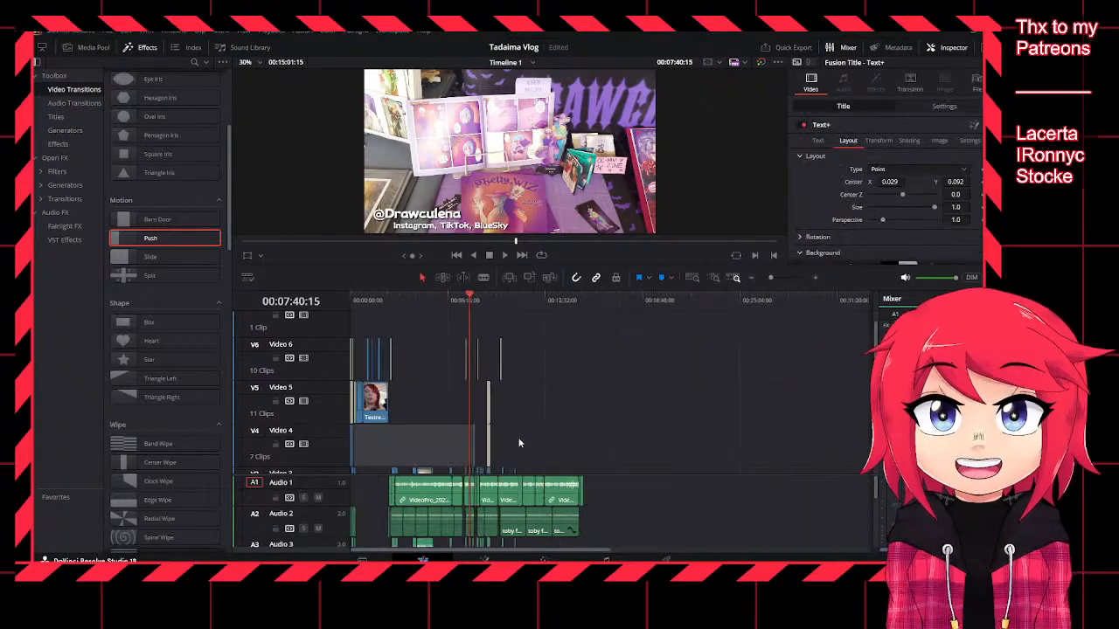
left_click(366, 299)
scroll(465, 300, "up", 6)
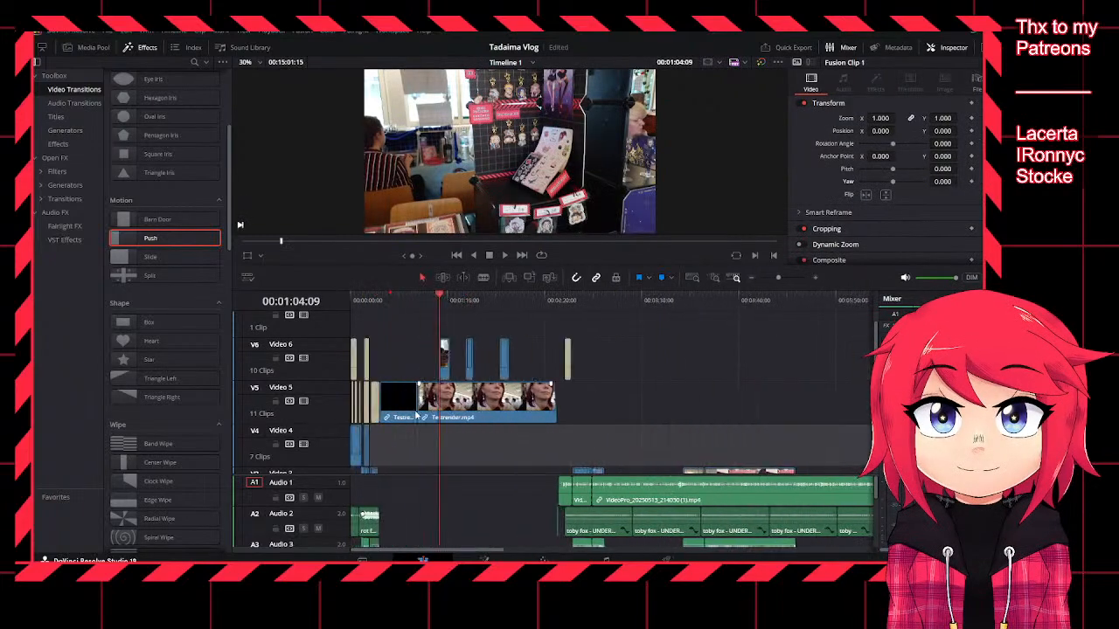
left_click(463, 300)
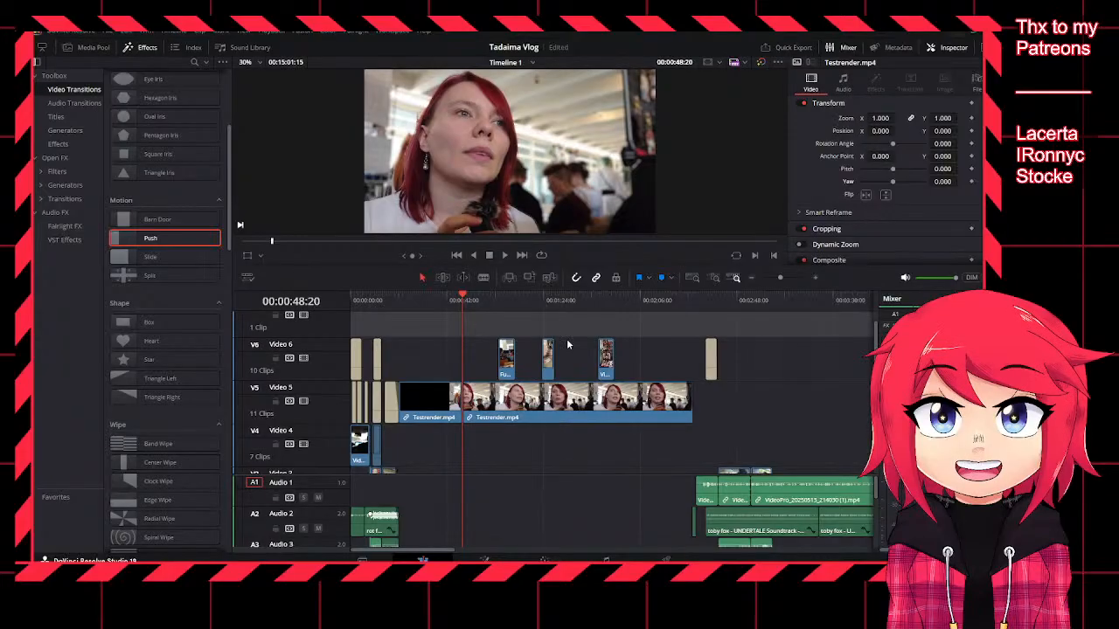
left_click(749, 300)
key("ctrl+v")
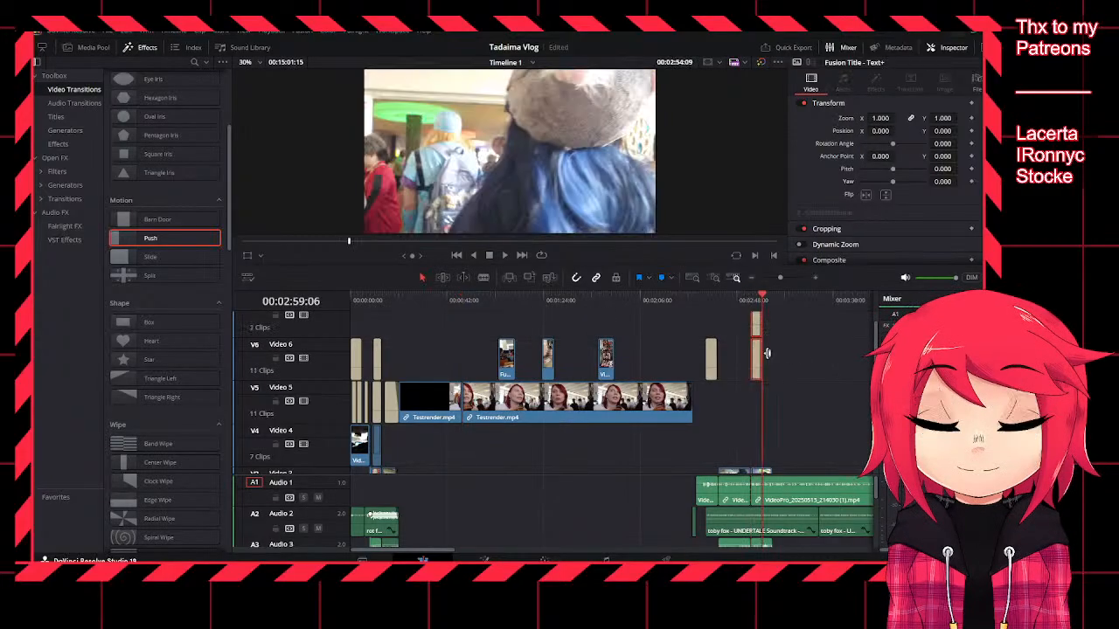
Step: Move the pasted title pair up to free tracks and back to about 0:49, over the second Testrender.mp4 clip
key("alt+Up")
key("alt+Up")
left_click_drag(562, 394, 469, 372)
left_click(467, 299)
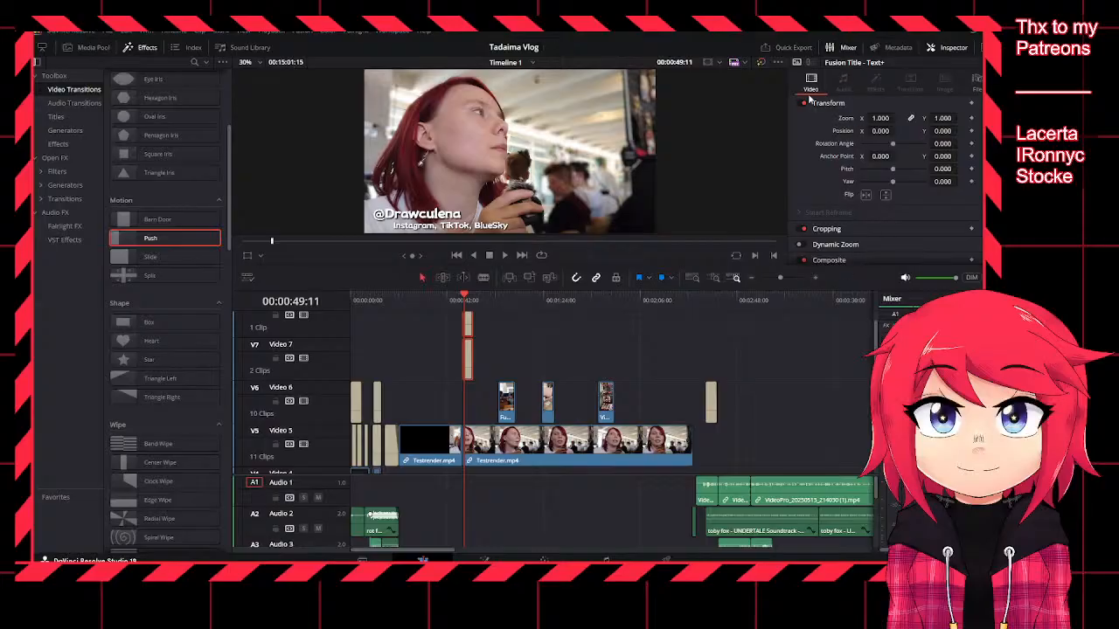
left_click_drag(1001, 135, 950, 244)
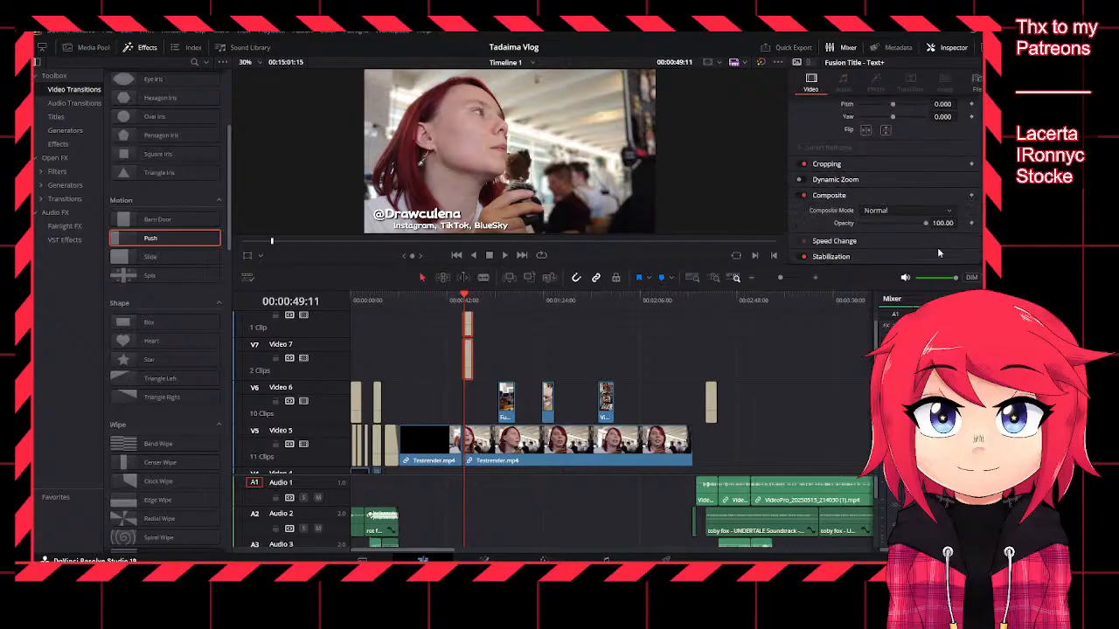
left_click(472, 329)
left_click(823, 188)
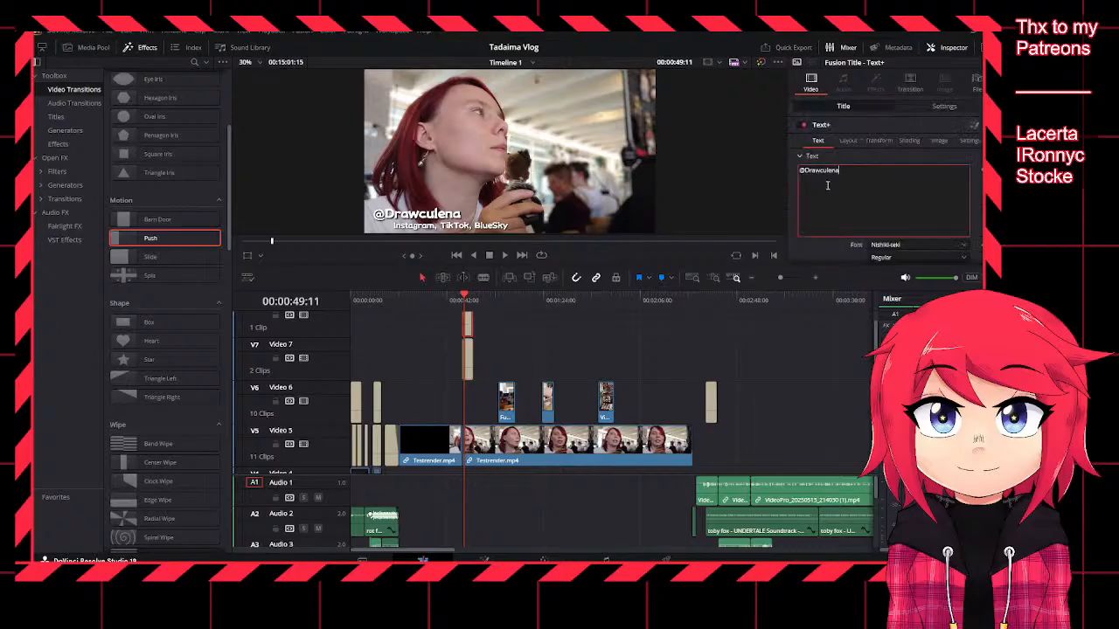
left_click_drag(853, 171, 788, 170)
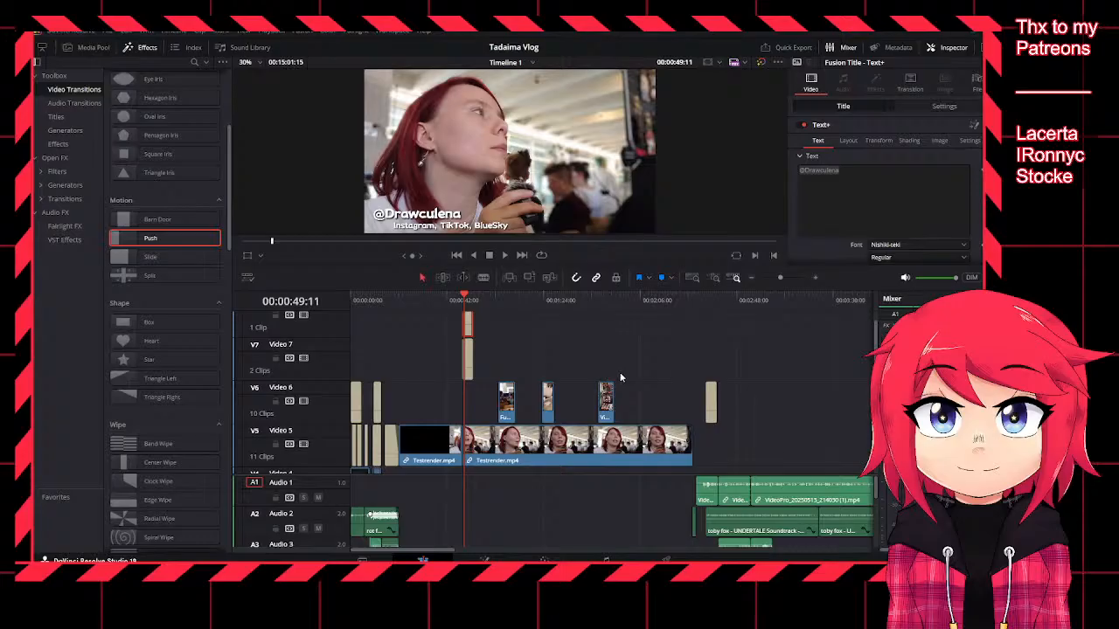
left_click(859, 196)
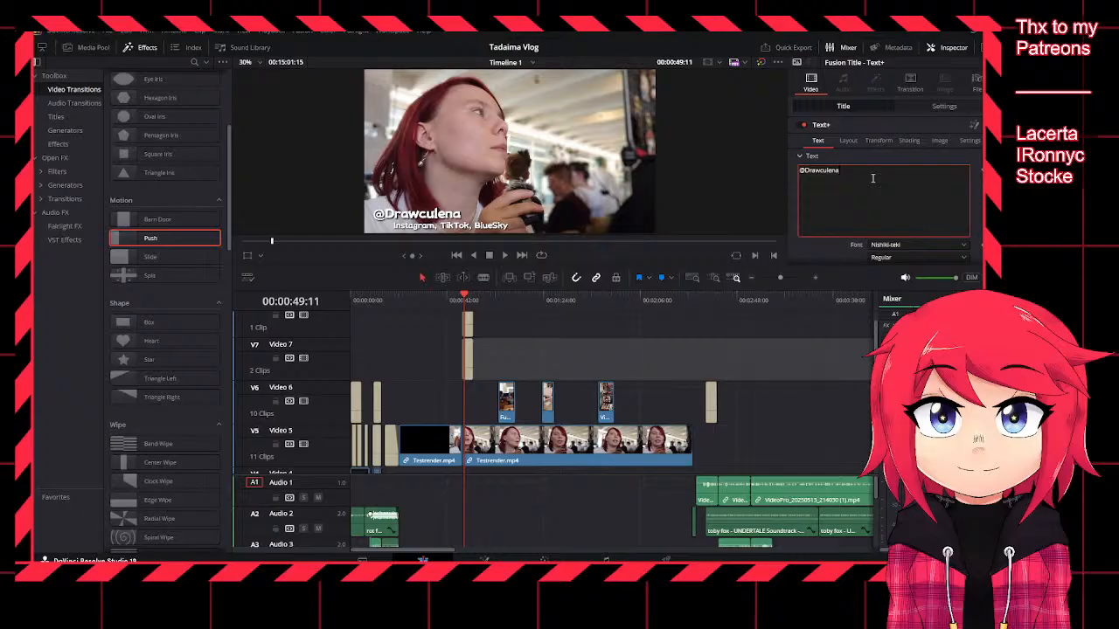
left_click(663, 369)
left_click(456, 300)
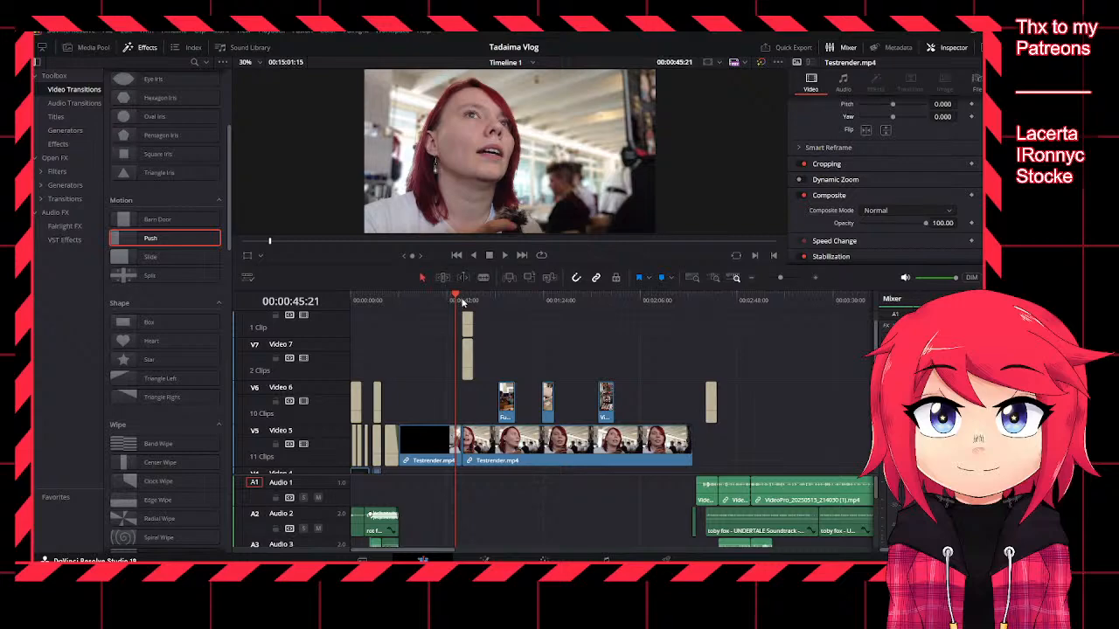
left_click(463, 299)
left_click_drag(881, 194, 800, 169)
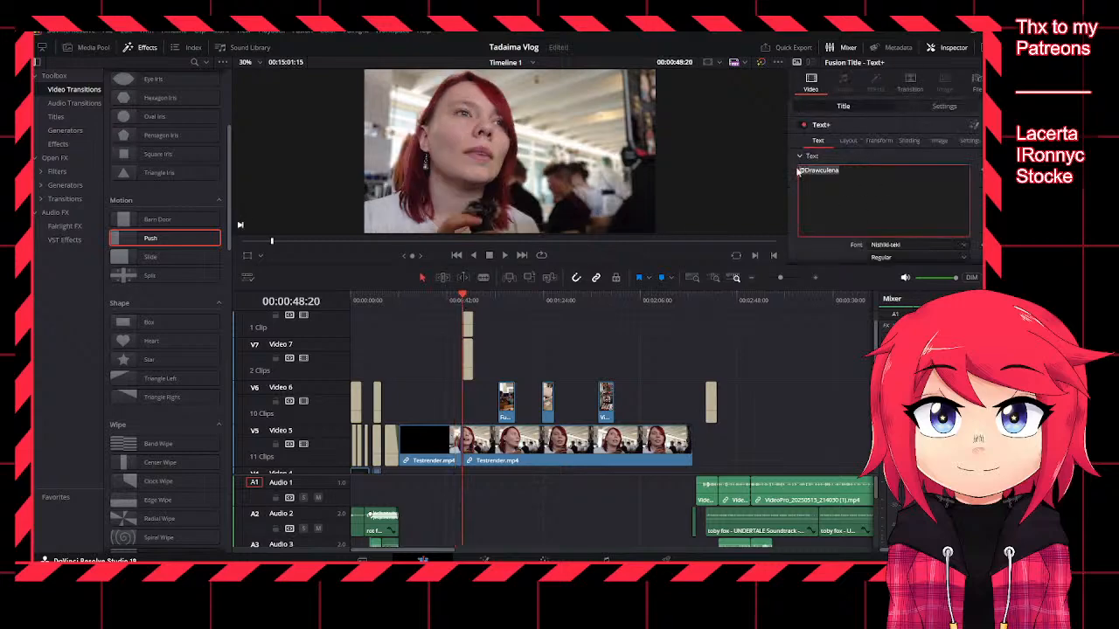
Step: Find the start of the first Testrender.mp4 clip and move the pasted title pair back to about 0:25
left_click(393, 351)
left_click(408, 302)
left_click(392, 302)
left_click(430, 346)
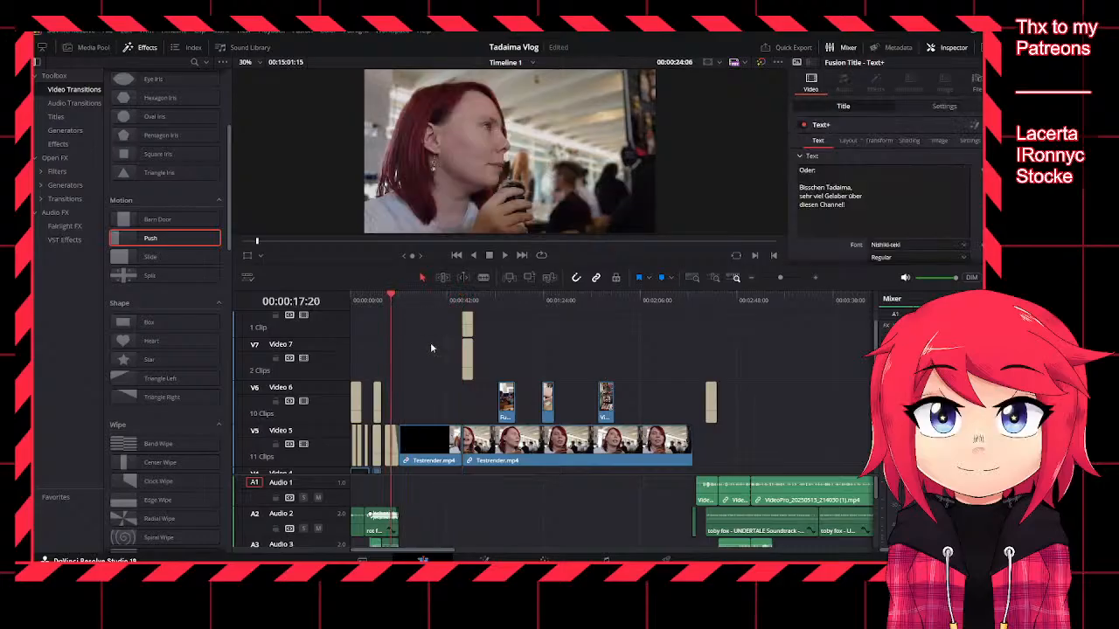
left_click(400, 299)
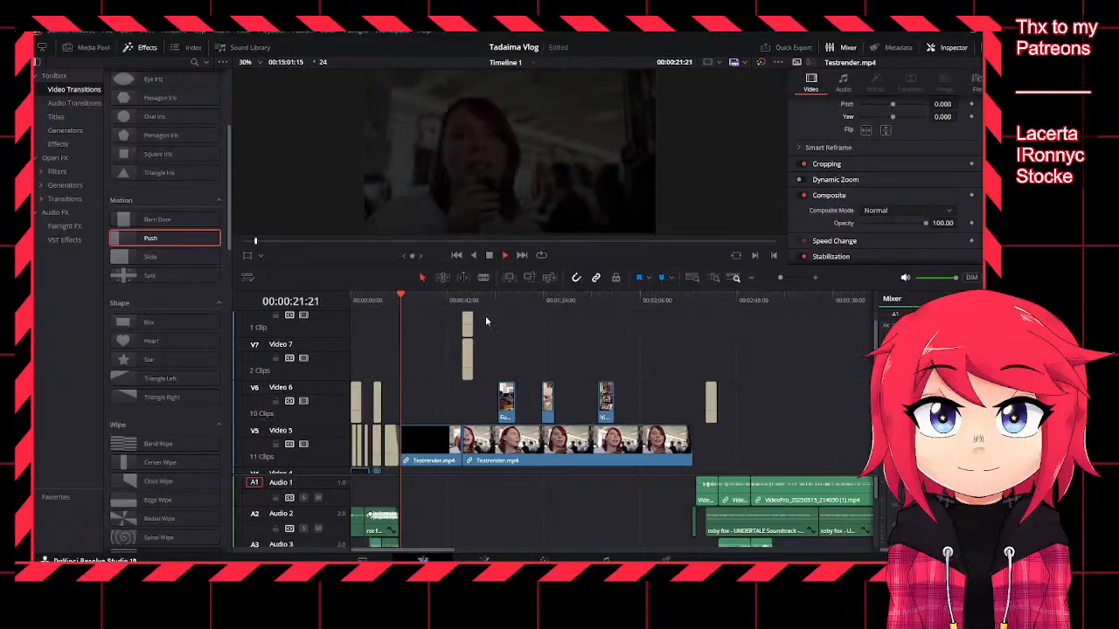
left_click(468, 367)
left_click_drag(467, 367, 412, 367)
left_click(483, 359)
key("Right")
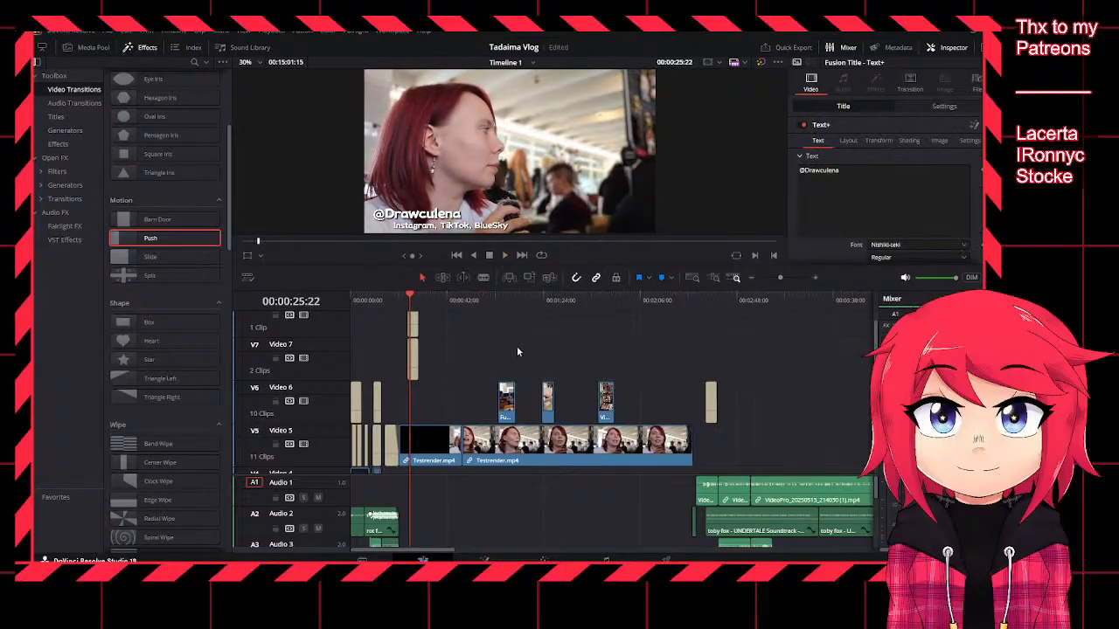
left_click(845, 185)
left_click_drag(837, 172, 807, 167)
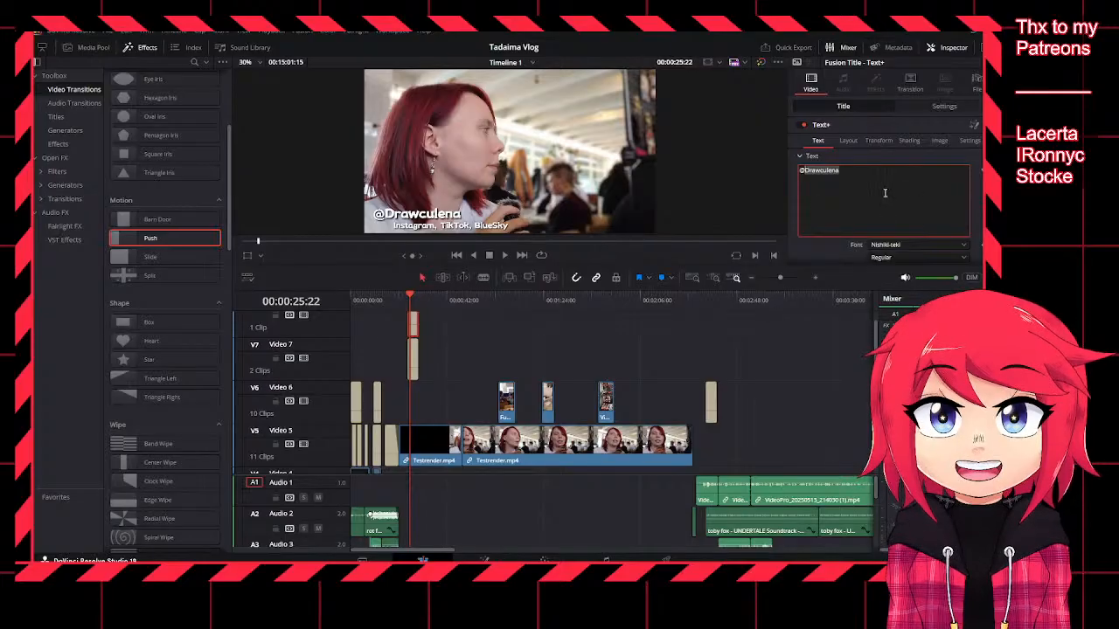
type("KattaDraws")
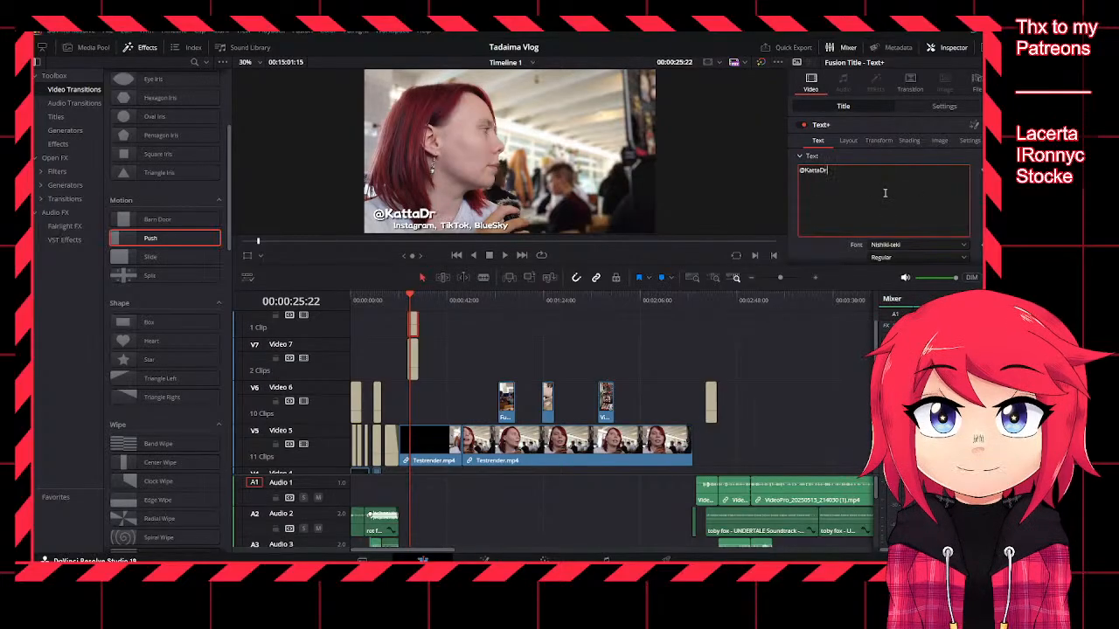
left_click(414, 365)
left_click(867, 173)
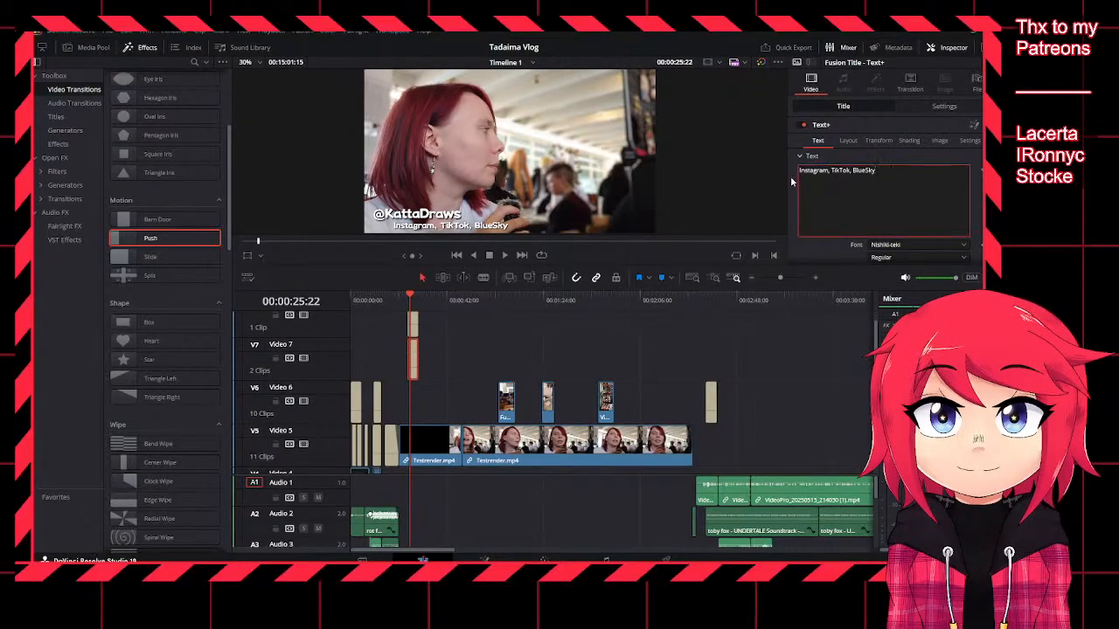
left_click(413, 325)
left_click_drag(855, 174, 781, 167)
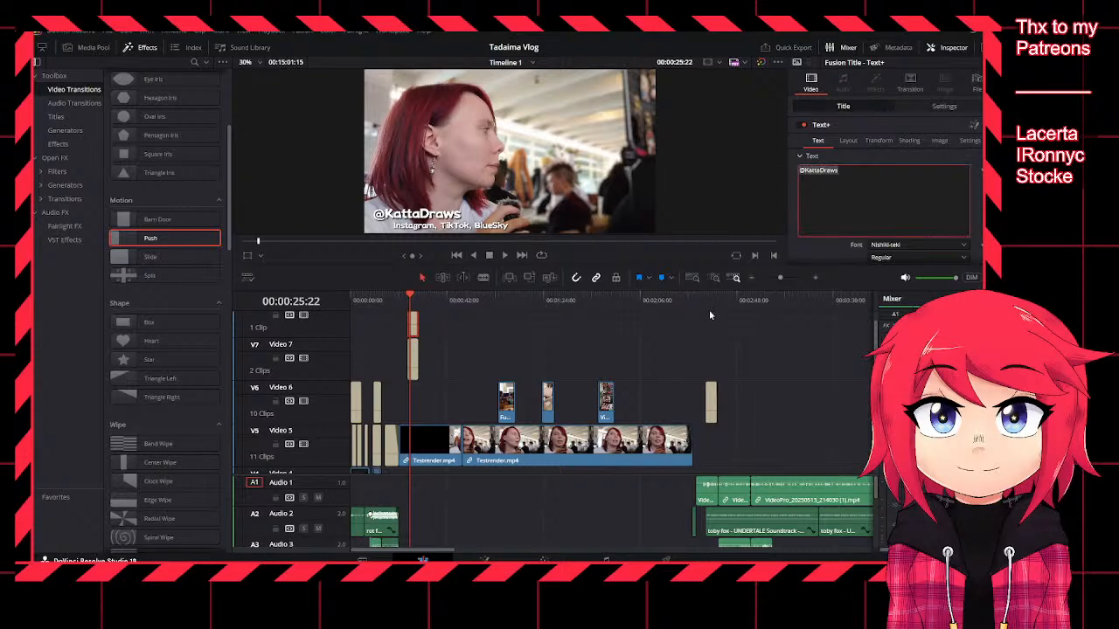
left_click_drag(434, 325, 409, 358)
key("Delete")
key("Home")
left_click(636, 301)
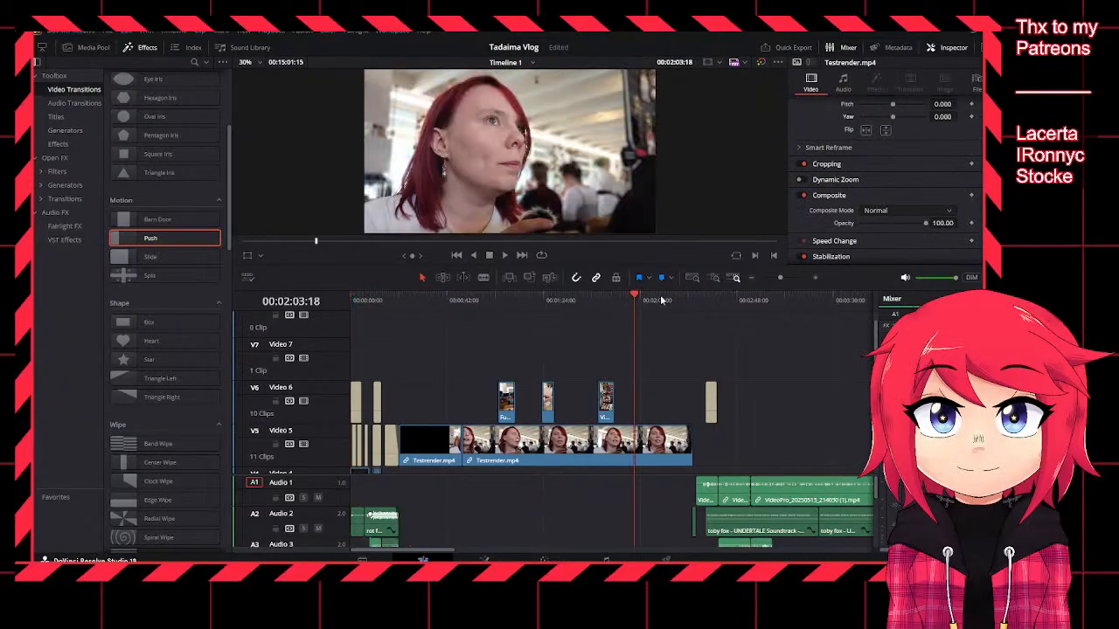
scroll(571, 470, "down", 4)
scroll(519, 525, "down", 8)
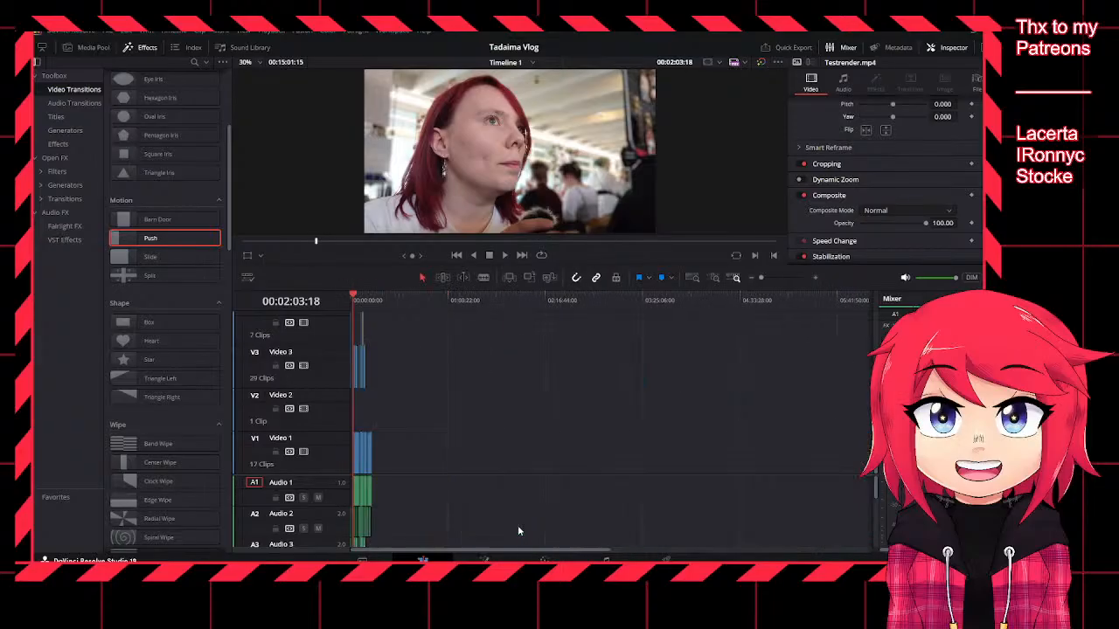
Step: Find the cut between the two VideoPro_20250513_214030 (1).mp4 clips at about 9:32 on the timeline
scroll(495, 473, "up", 3)
scroll(494, 473, "up", 3)
left_click_drag(710, 306, 636, 304)
scroll(689, 306, "up", 3)
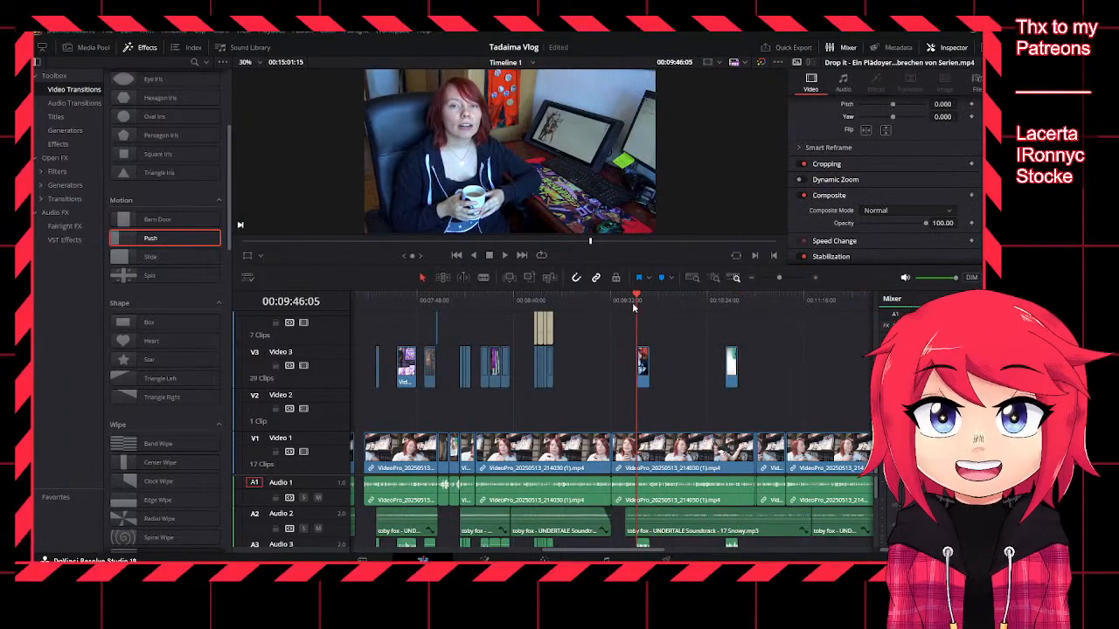
left_click(610, 301)
left_click_drag(617, 300, 611, 299)
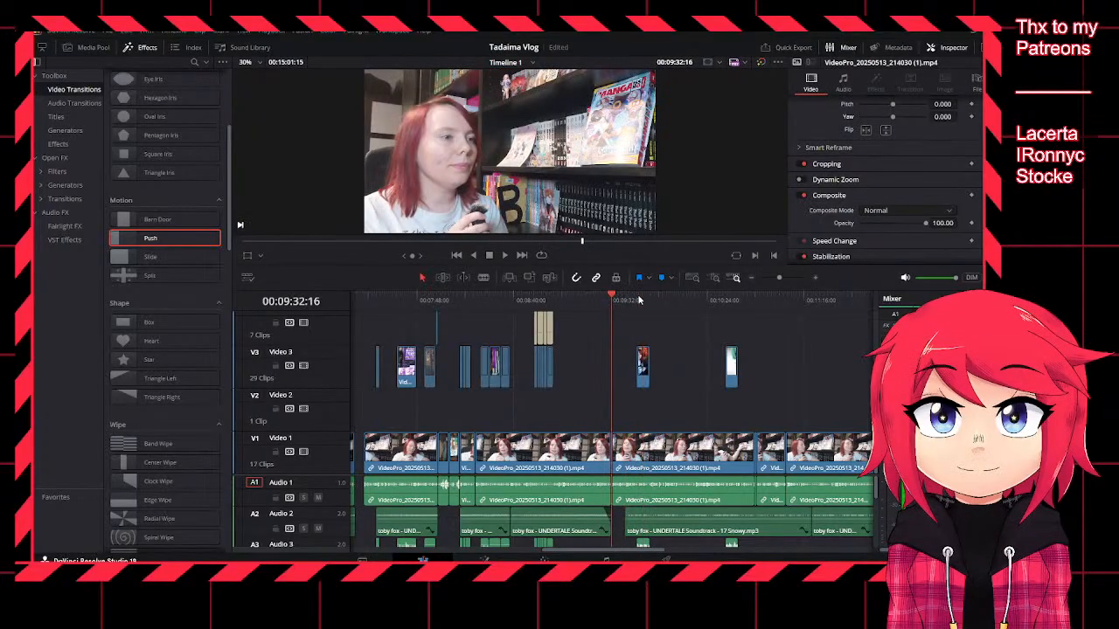
Step: Play from the cut at about 9:32 to check the gap and the start of the "Snowy" music track
left_click(638, 300)
key("space")
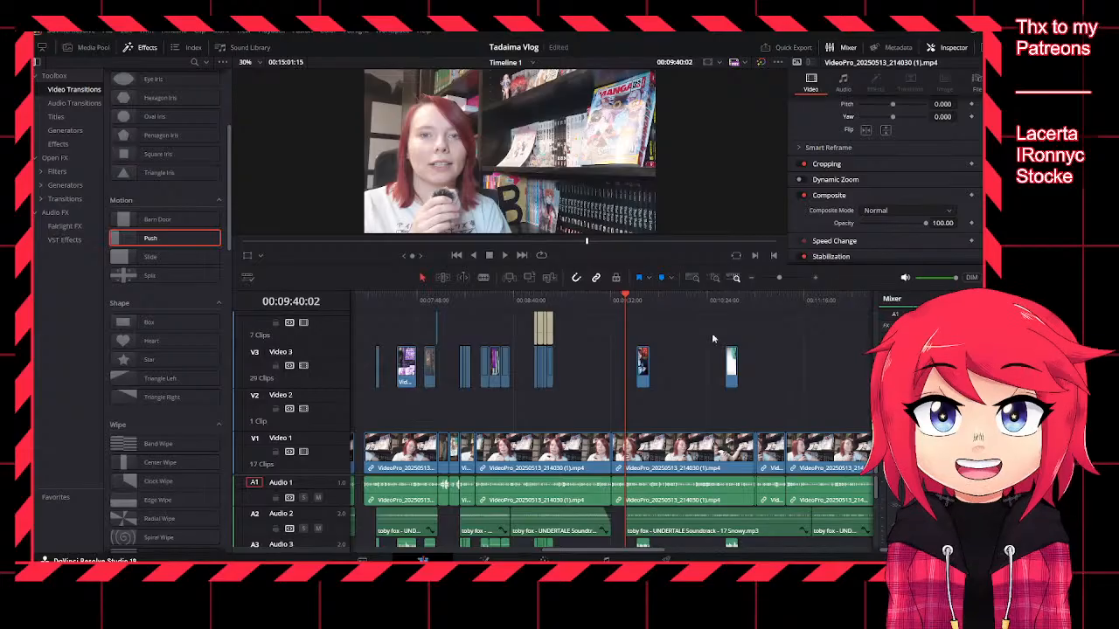
left_click(613, 300)
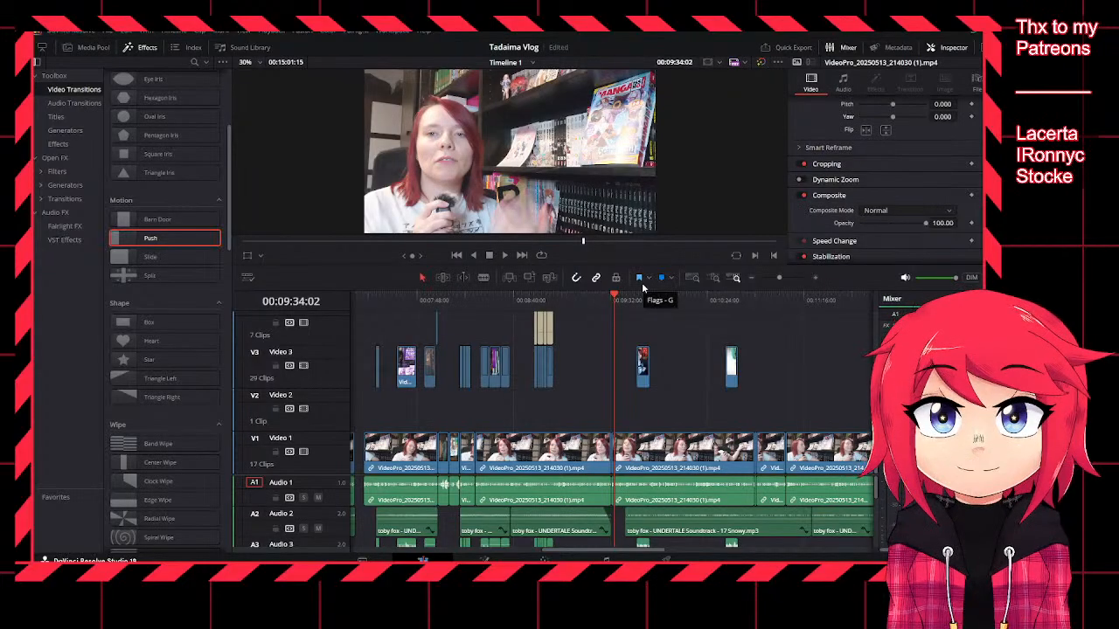
left_click(609, 306)
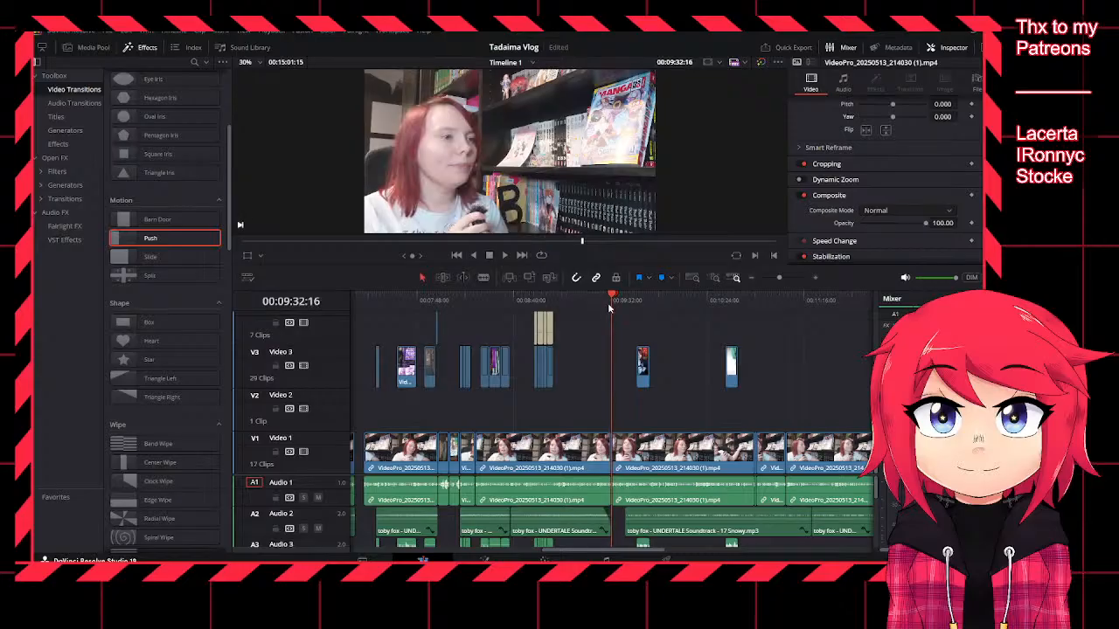
scroll(650, 457, "up", 4)
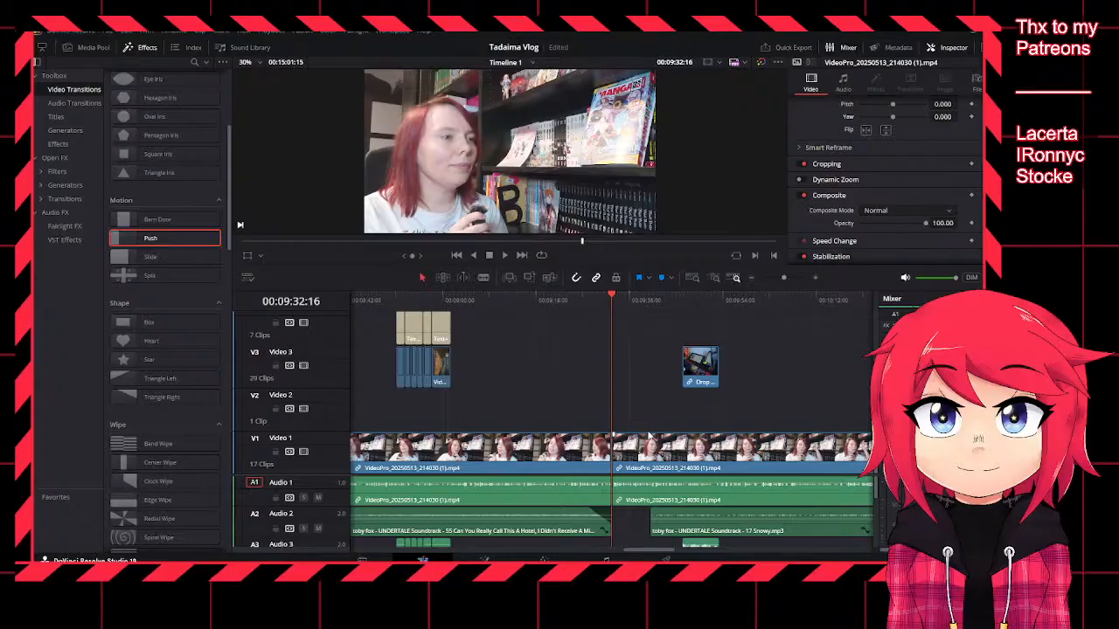
key("space")
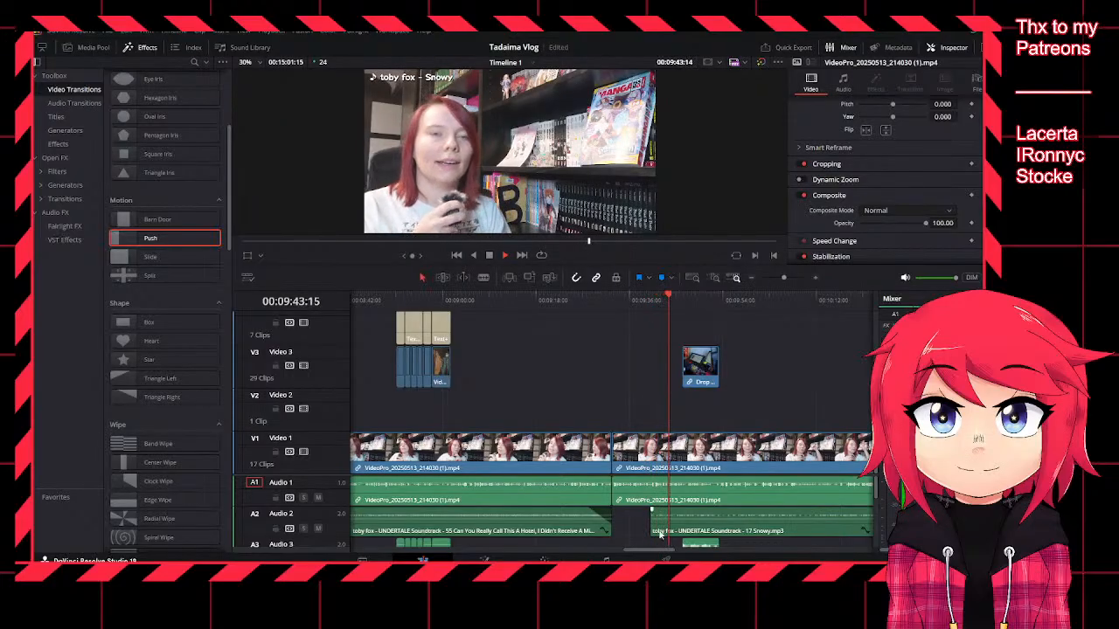
Step: Go back to the intro and play its title sequence up to the start of the first Testrender.mp4 clip
left_click_drag(650, 552, 355, 543)
left_click_drag(364, 300, 443, 300)
key("space")
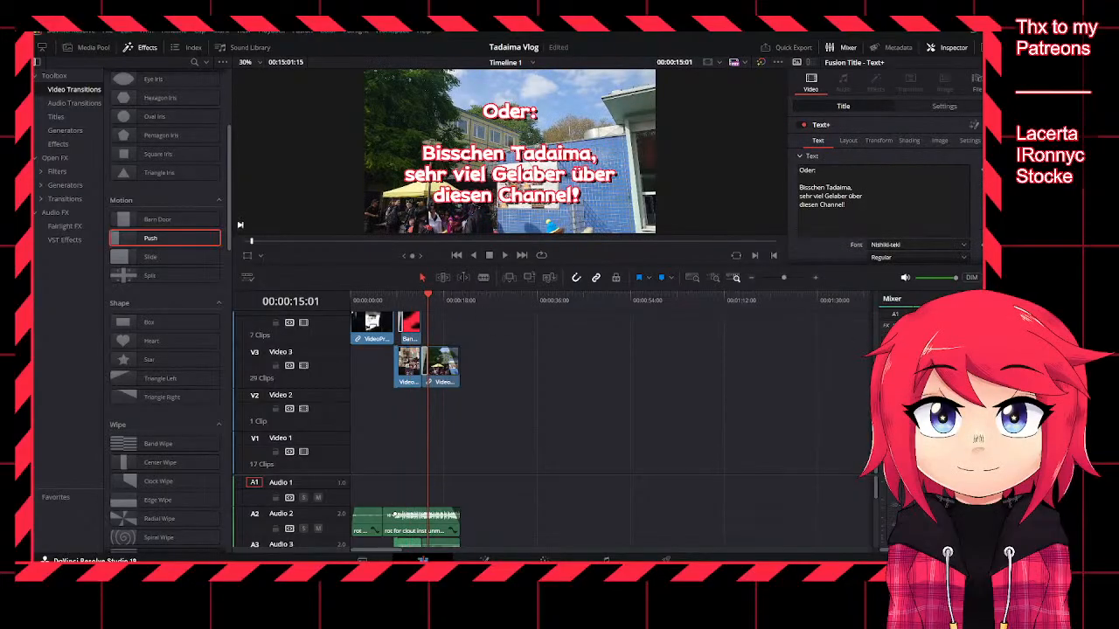
scroll(867, 318, "up", 5)
key("space")
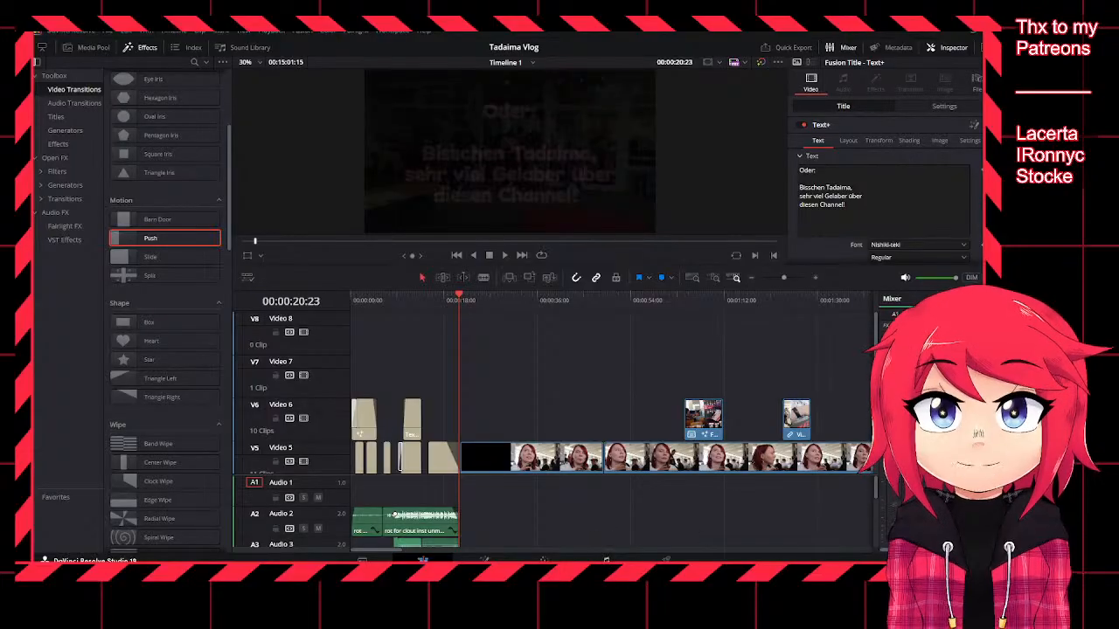
Step: Inspect the Bus 1 dynamics and limiter settings on the Fairlight page
key("shift+7")
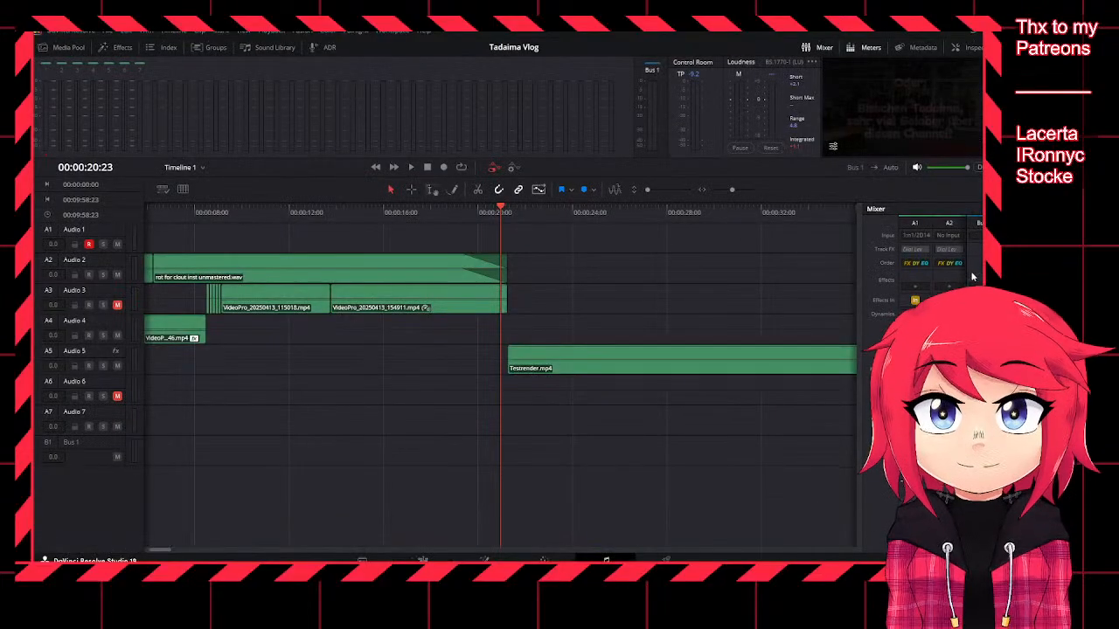
double_click(978, 325)
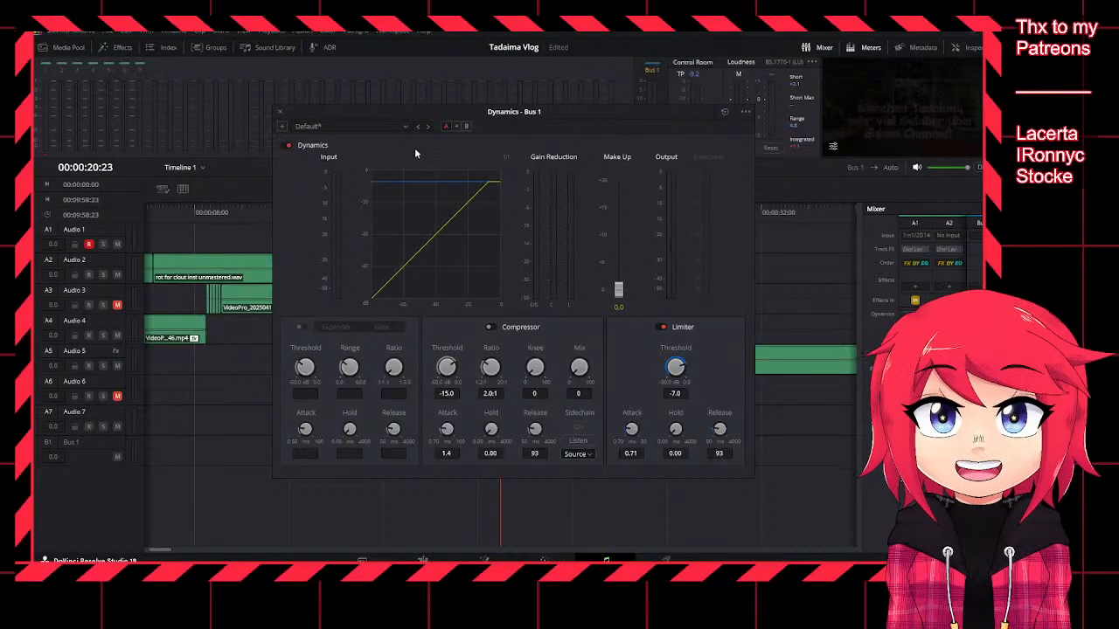
left_click(280, 114)
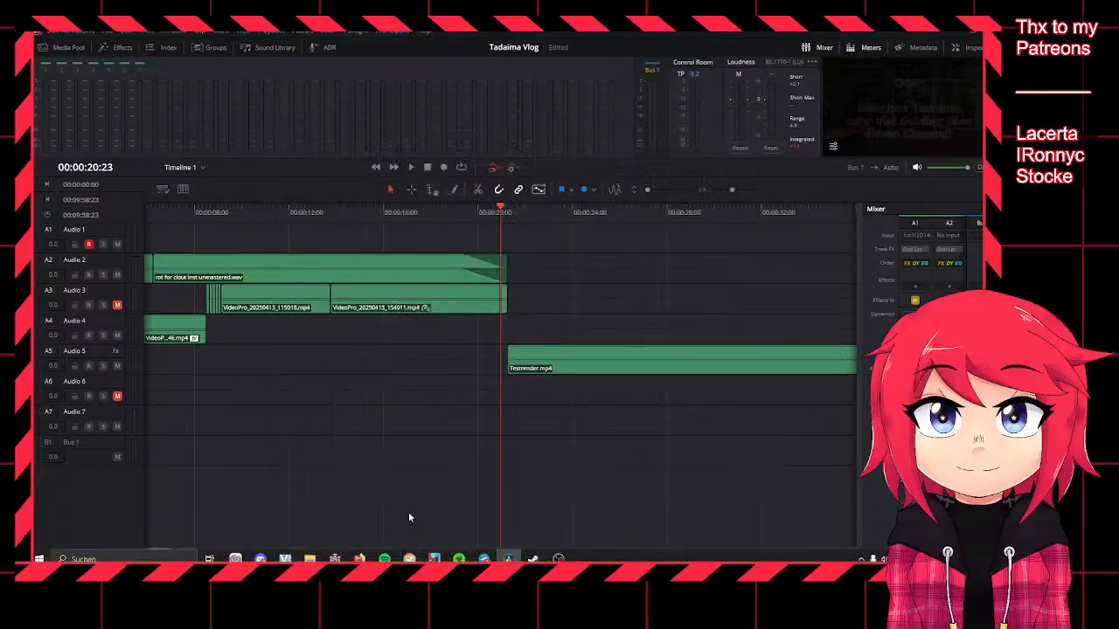
Step: Return to the Edit page and play the timeline from the very beginning
left_click(422, 559)
left_click_drag(510, 304, 376, 304)
left_click(786, 306)
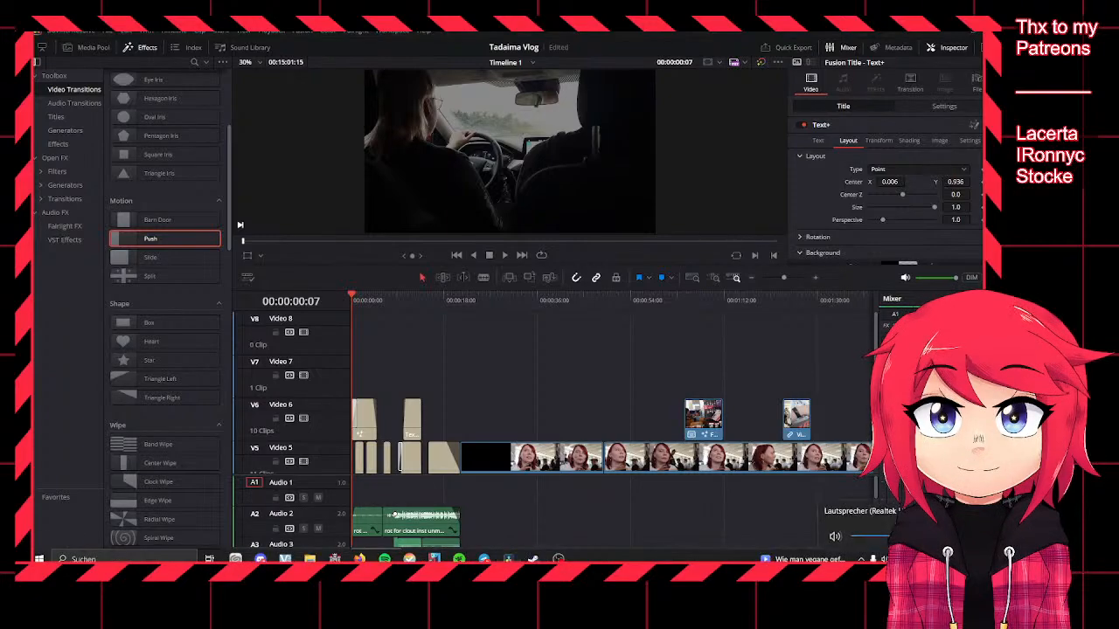
left_click(796, 418)
left_click_drag(381, 300, 303, 300)
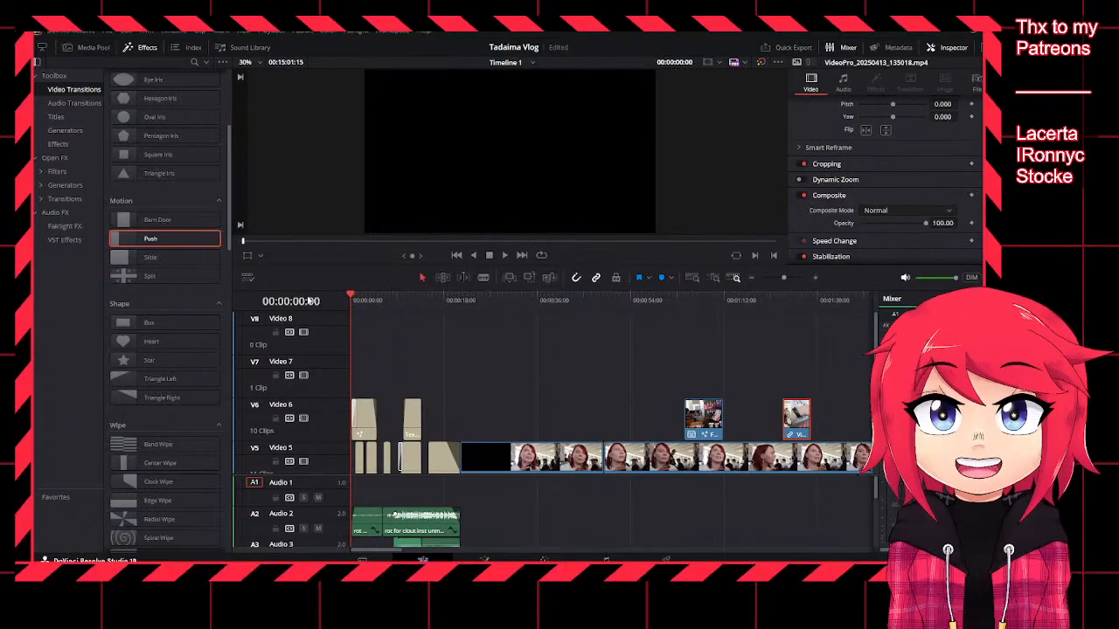
key("space")
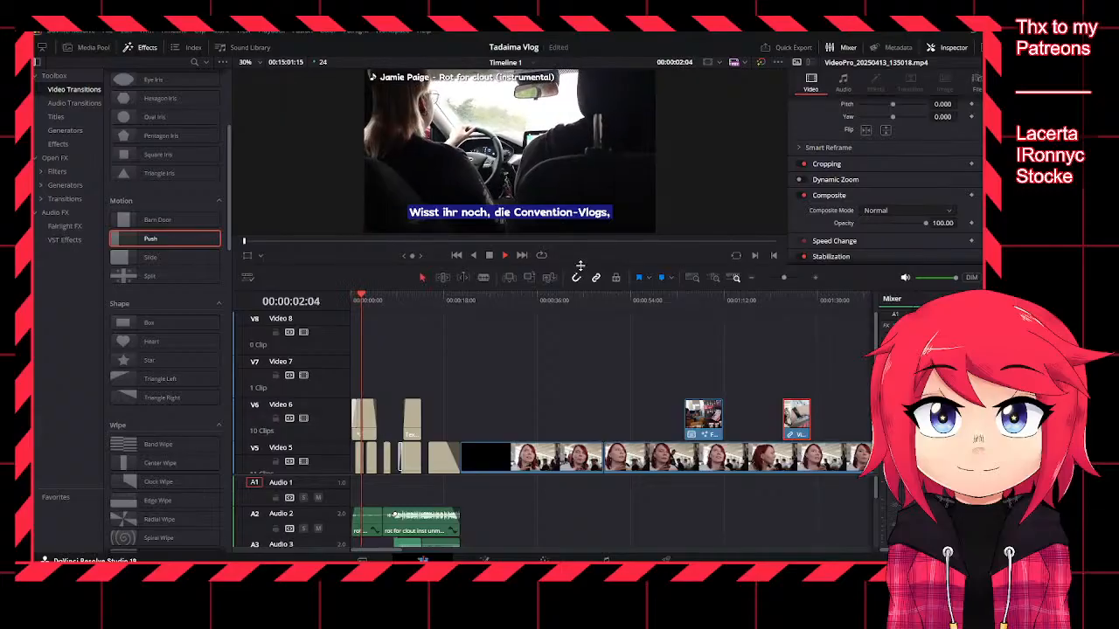
Step: Enlarge the viewer and review the playback up to about 1:38
left_click_drag(578, 267, 587, 378)
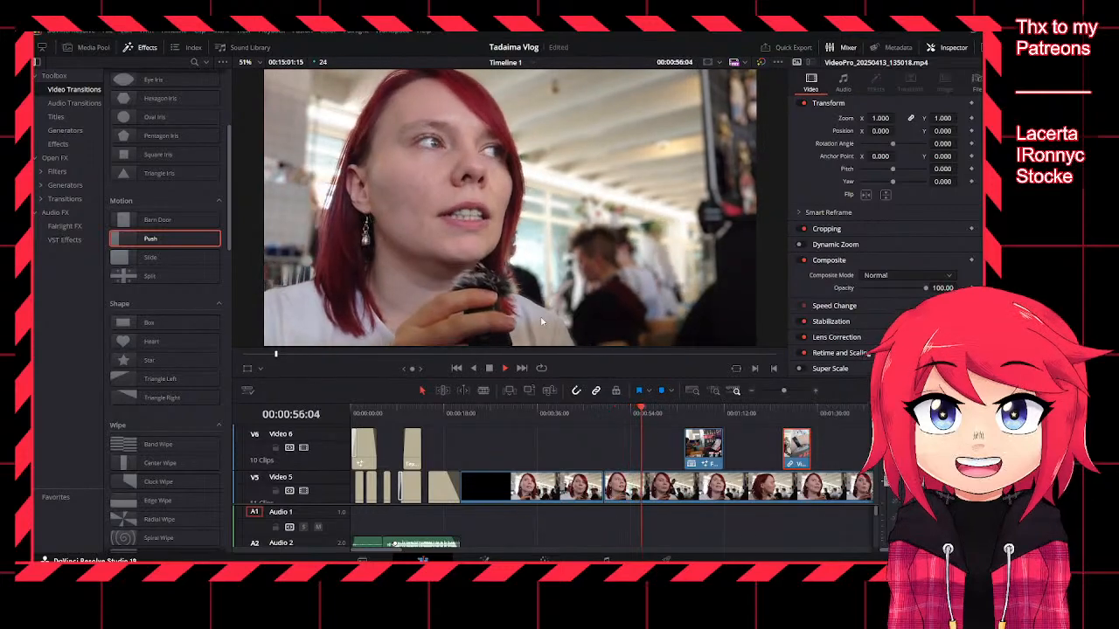
left_click(491, 368)
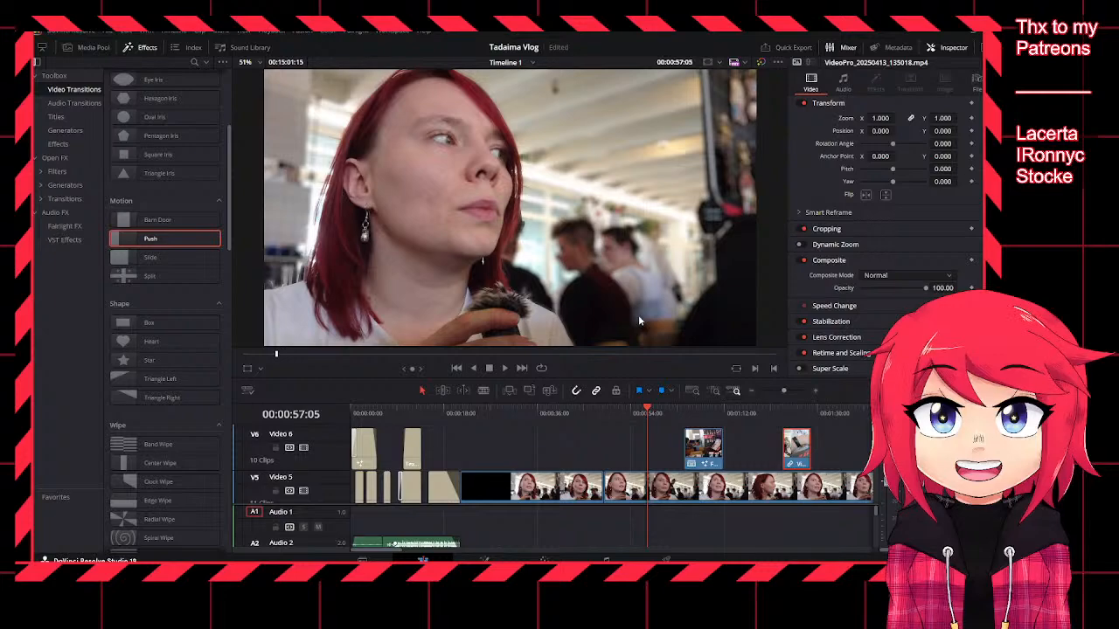
key("space")
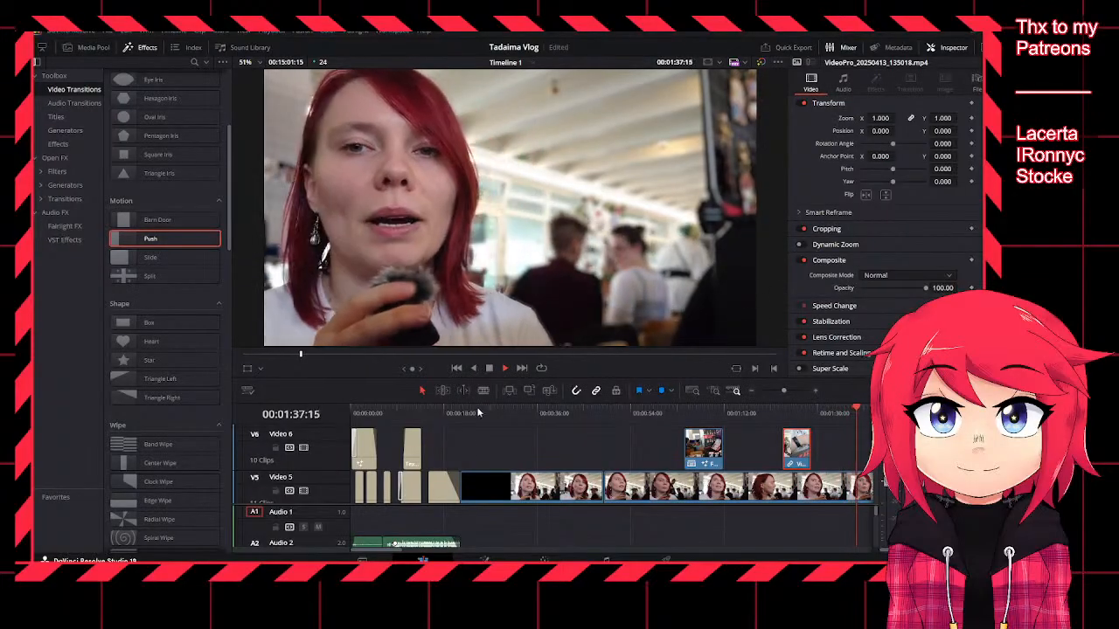
key("space")
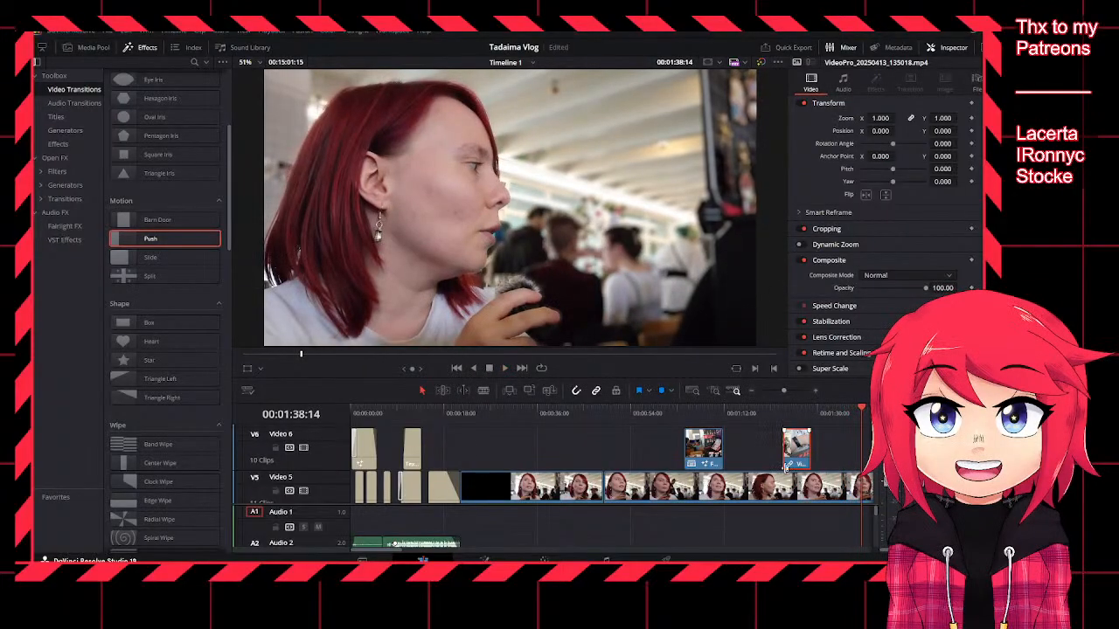
Step: Review the rest of the second Testrender.mp4 clip and the start of the bookshelf interview to about 2:38
scroll(725, 504, "down", 2)
scroll(664, 504, "down", 2)
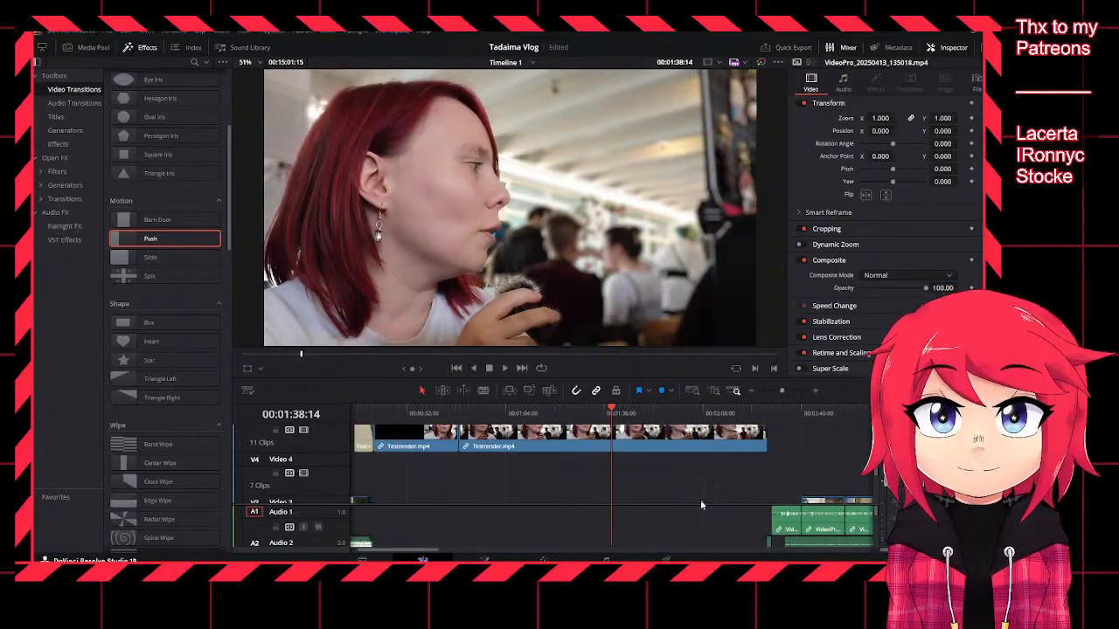
scroll(815, 463, "up", 3)
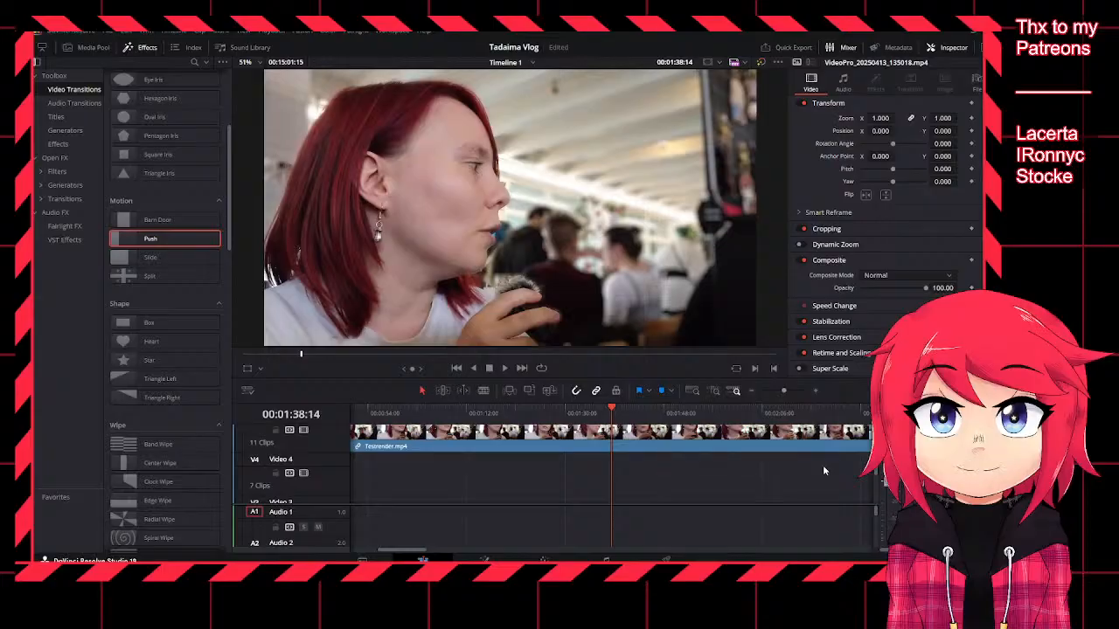
key("space")
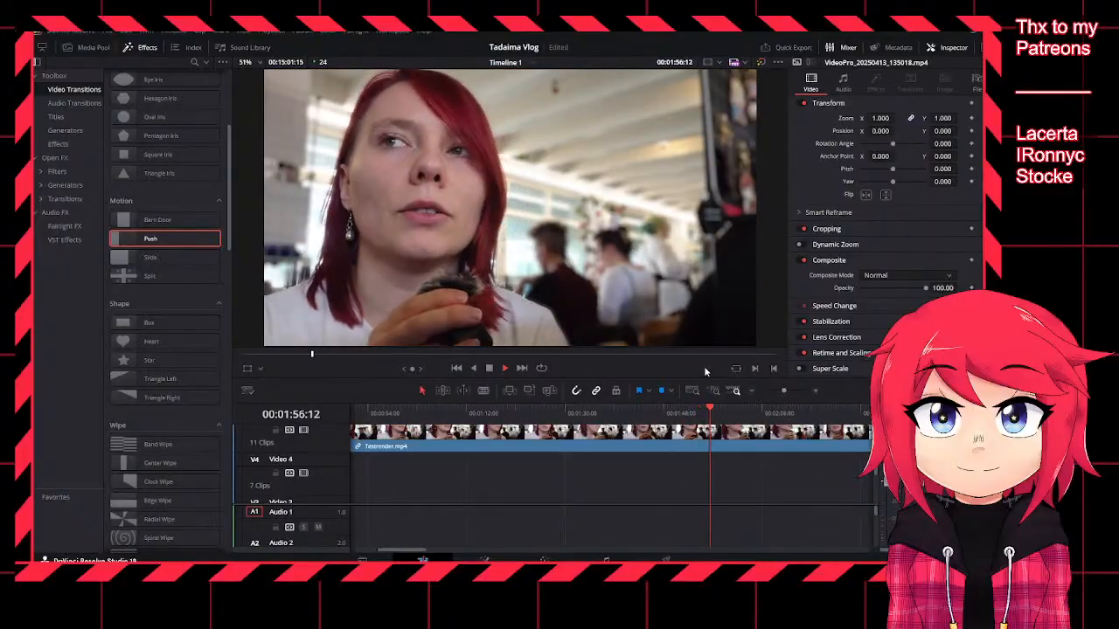
scroll(602, 484, "down", 3)
scroll(602, 483, "down", 2)
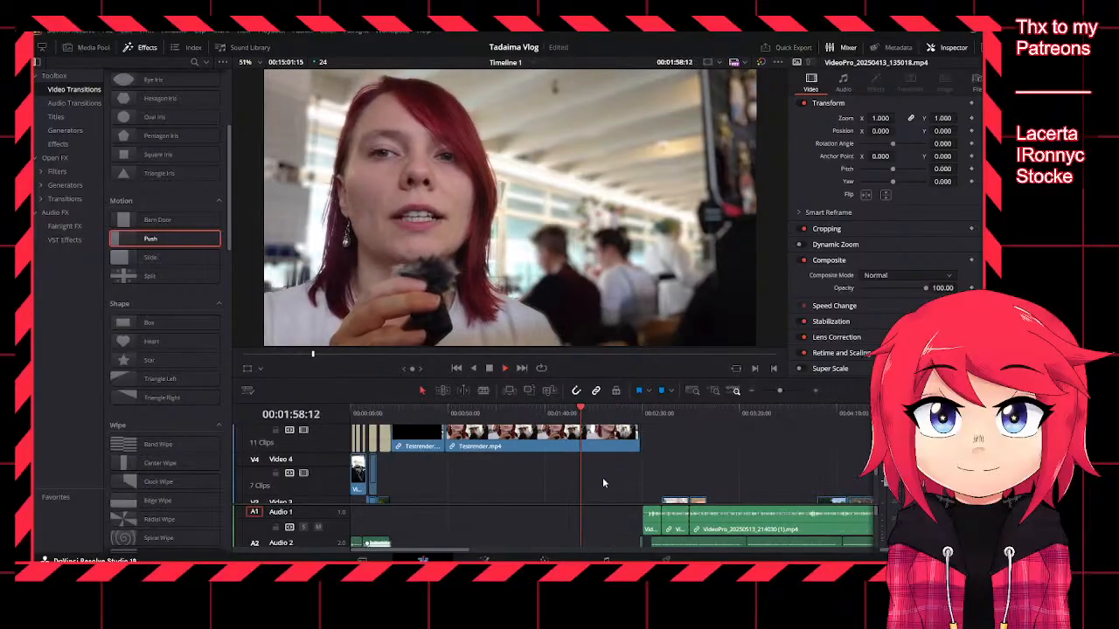
scroll(646, 457, "up", 3)
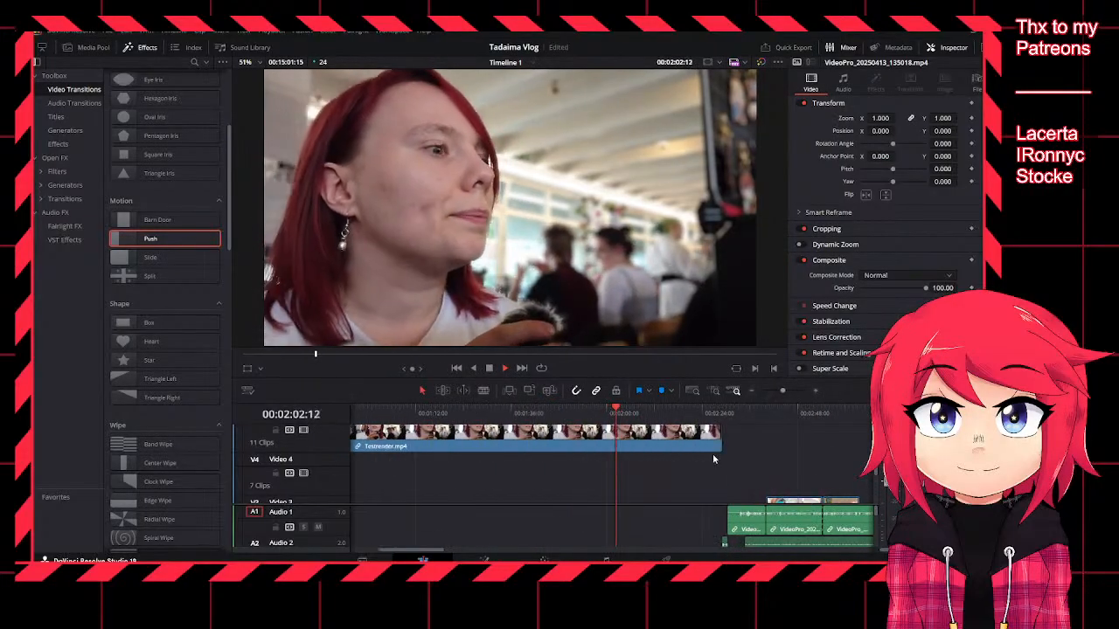
scroll(712, 458, "up", 1)
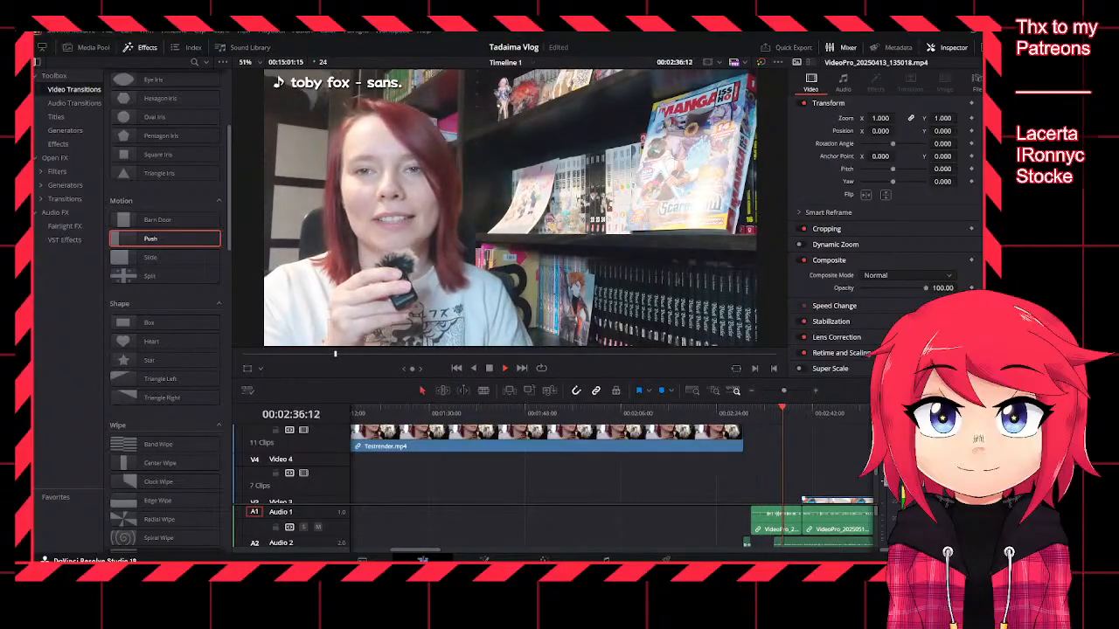
scroll(770, 484, "down", 1)
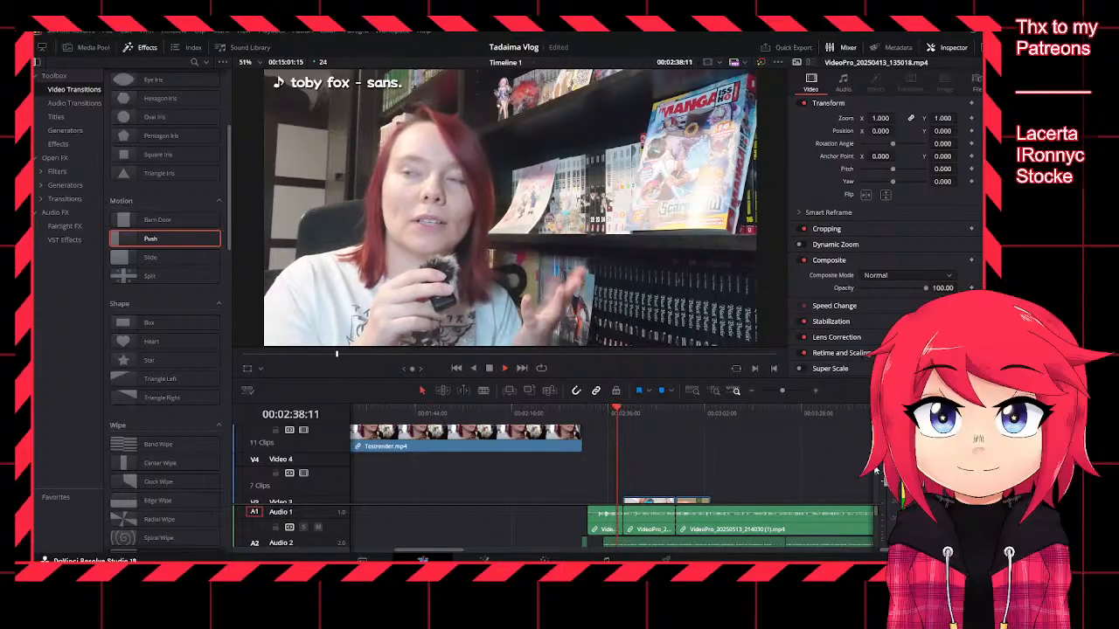
Step: Review the convention footage on Video 3 between about 2:38 and 2:53, pausing to examine it
scroll(875, 481, "down", 3)
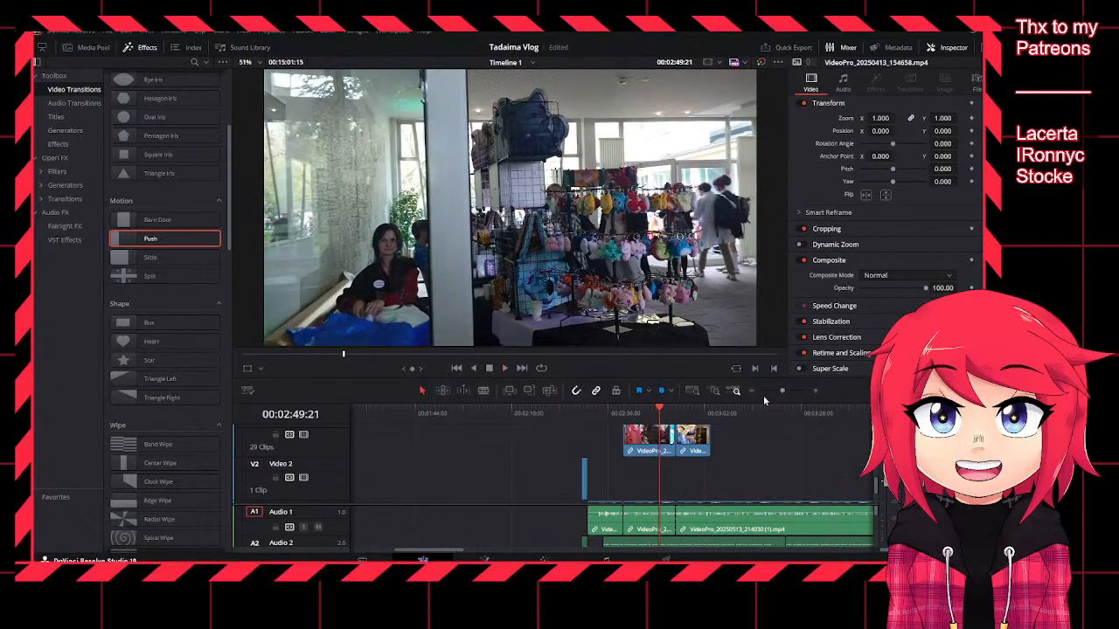
key("space")
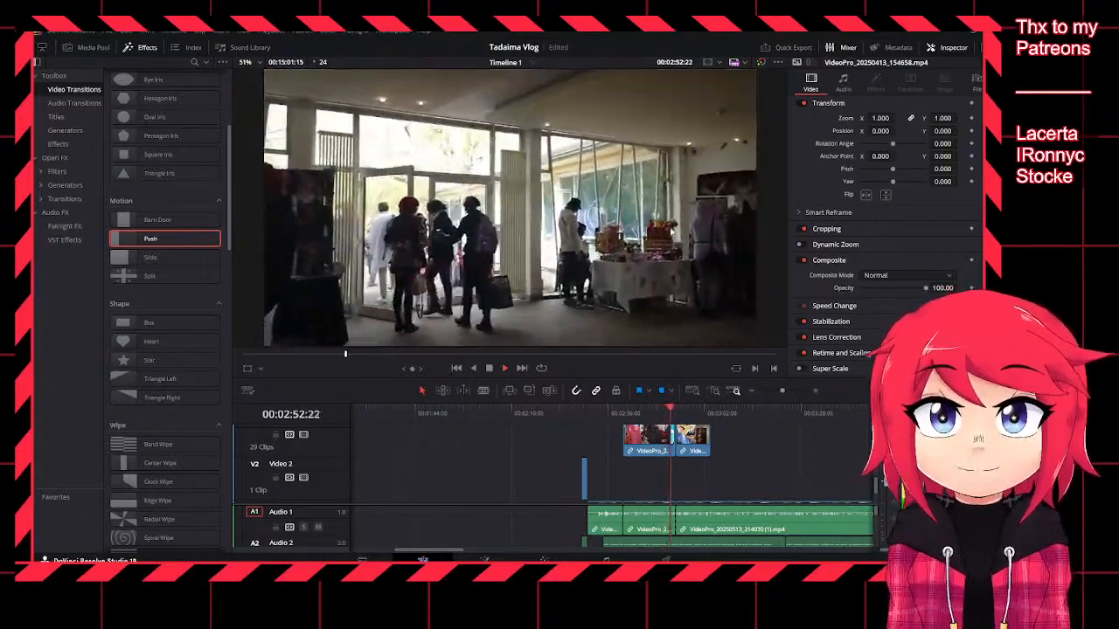
key("space")
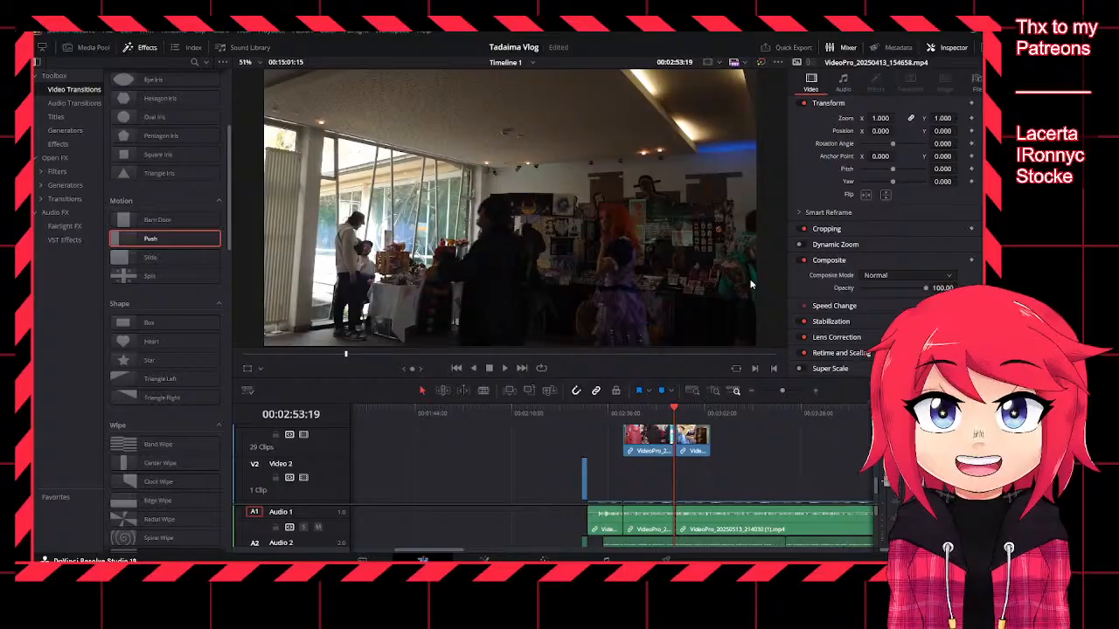
key("space")
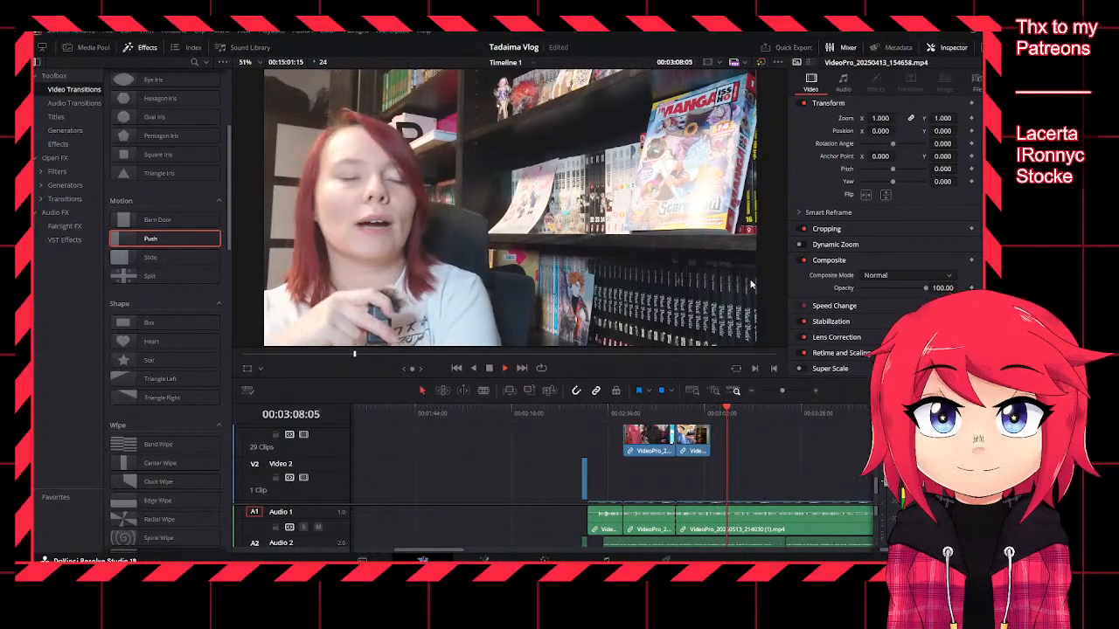
Step: Review the bookshelf interview up to about 3:34 and look over the upcoming convention clips on Video 3
scroll(527, 506, "down", 1)
scroll(531, 506, "down", 1)
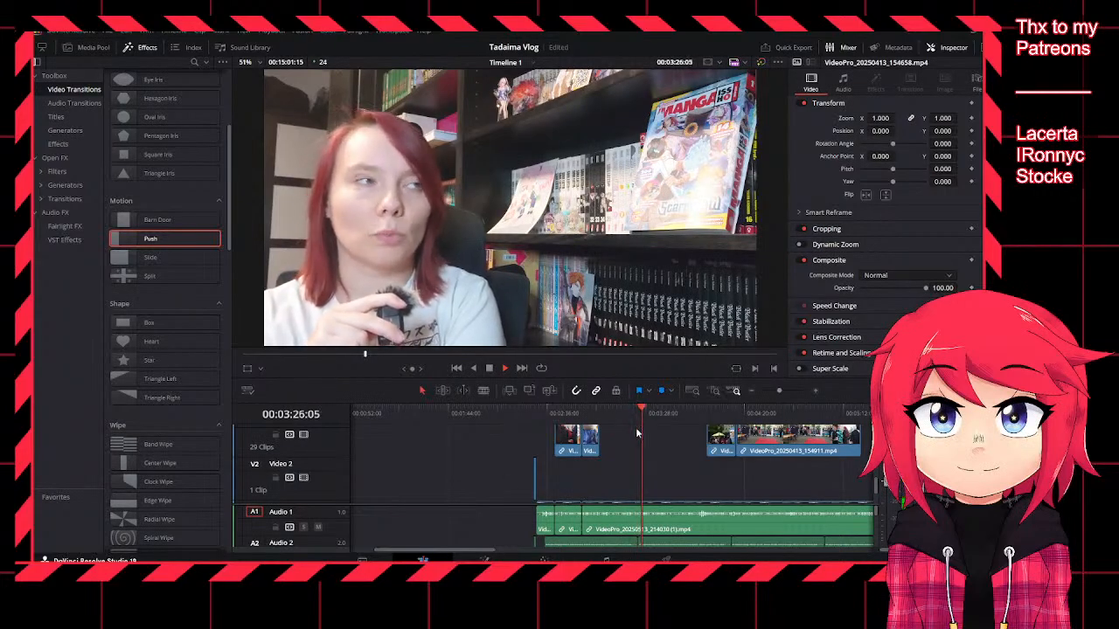
scroll(619, 469, "down", 2)
scroll(618, 467, "down", 2)
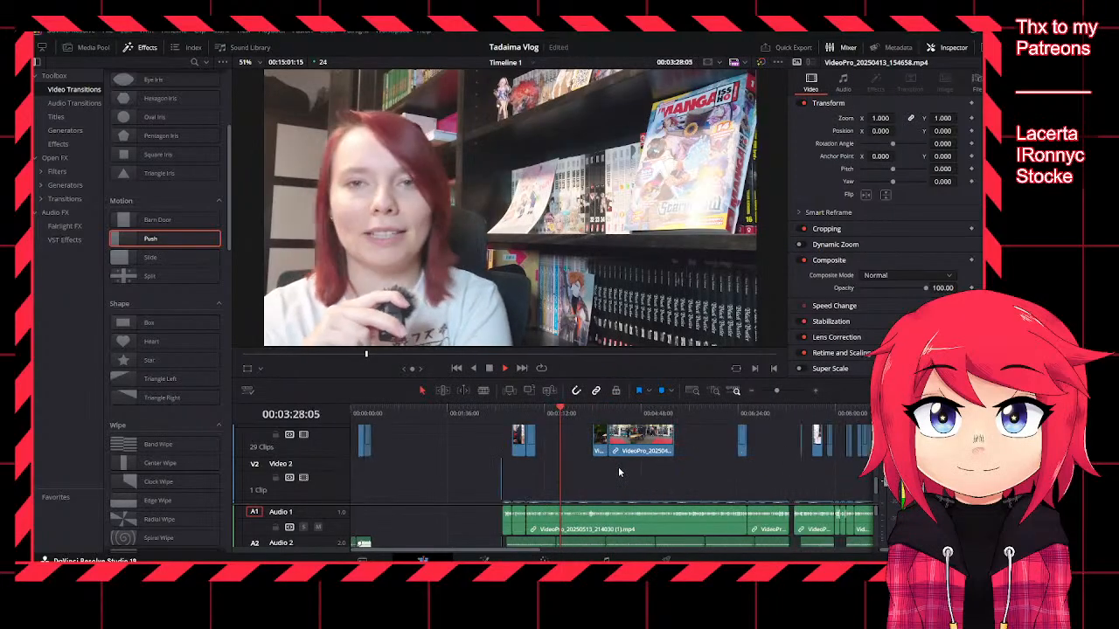
scroll(719, 469, "up", 3)
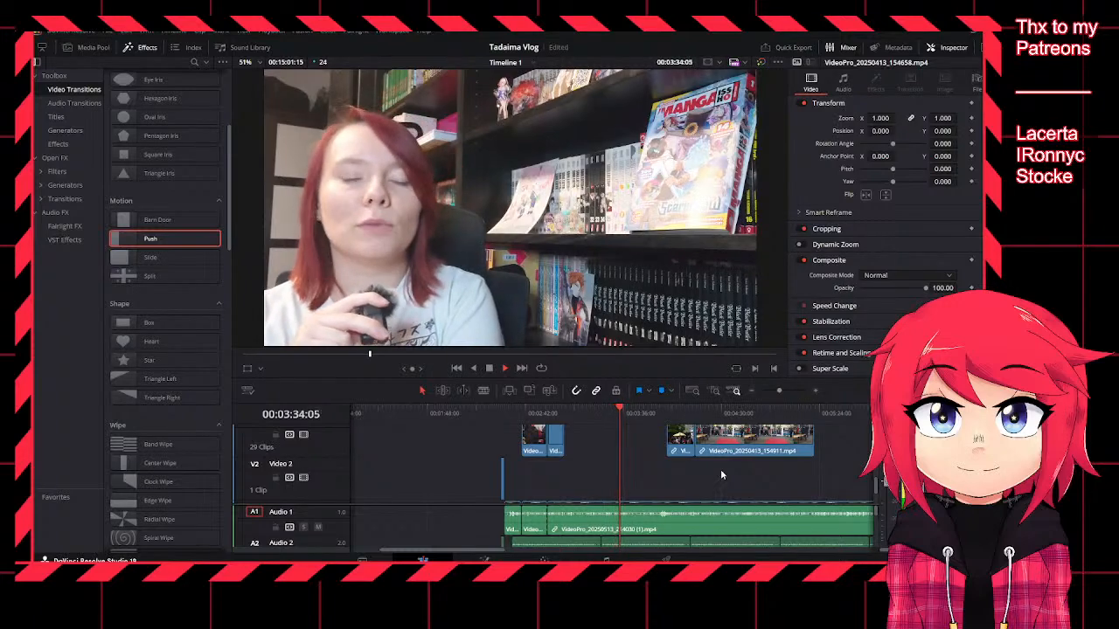
Step: Open the Audio 1 dynamics on the Fairlight page and raise the make-up gain to 12.2
left_click(607, 560)
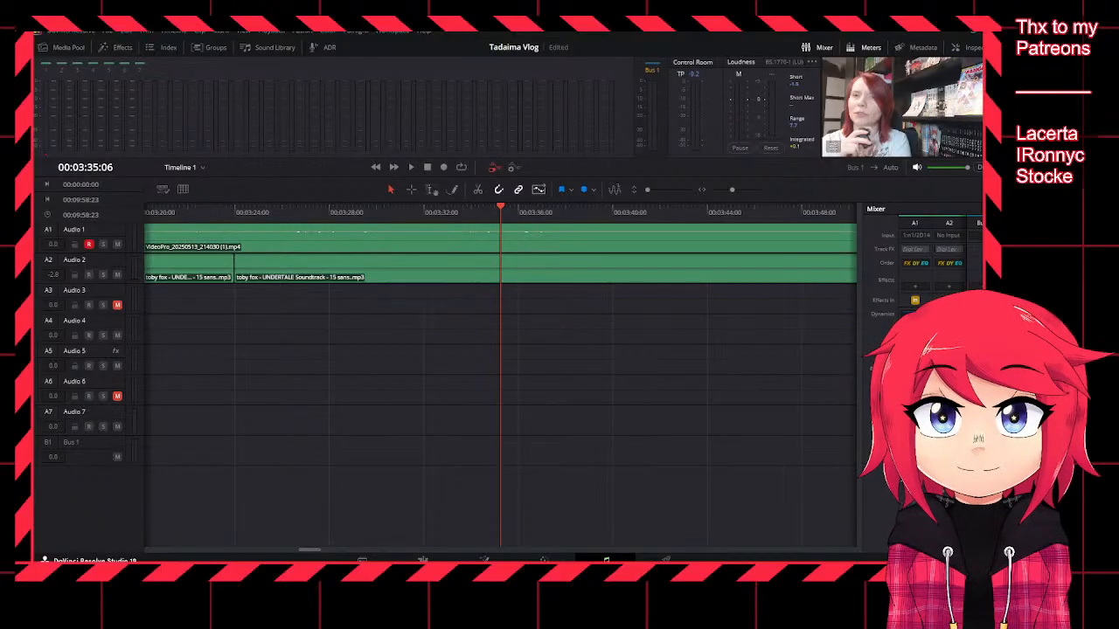
double_click(915, 325)
left_click_drag(620, 236, 620, 227)
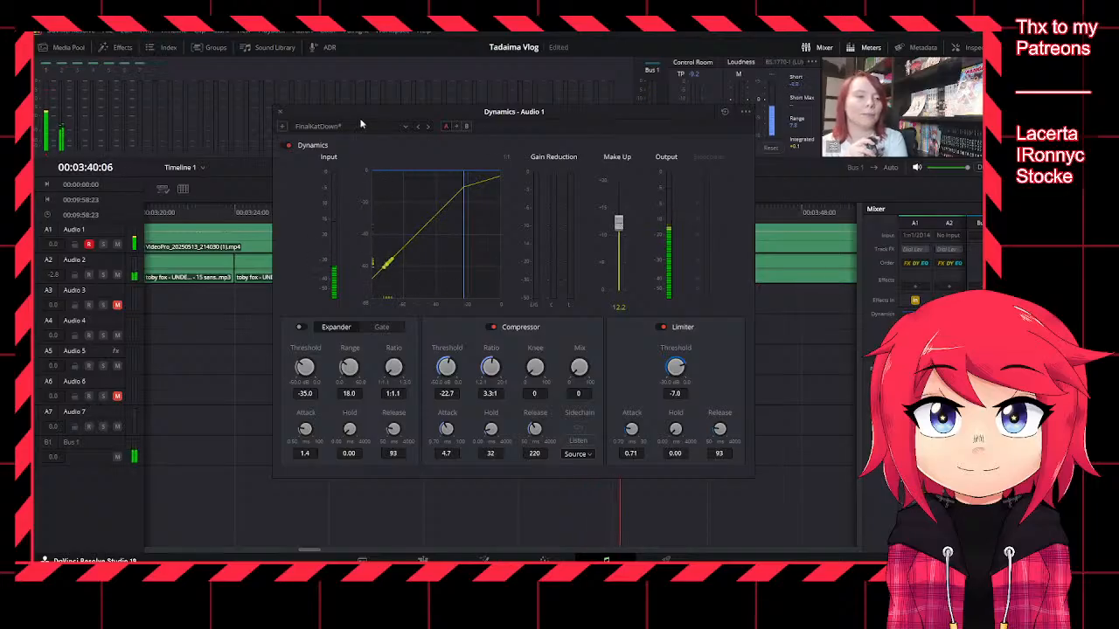
Step: Close the Audio 1 dynamics, return to the Edit page and play the timeline from just before the convention footage at about 4:00
left_click(280, 112)
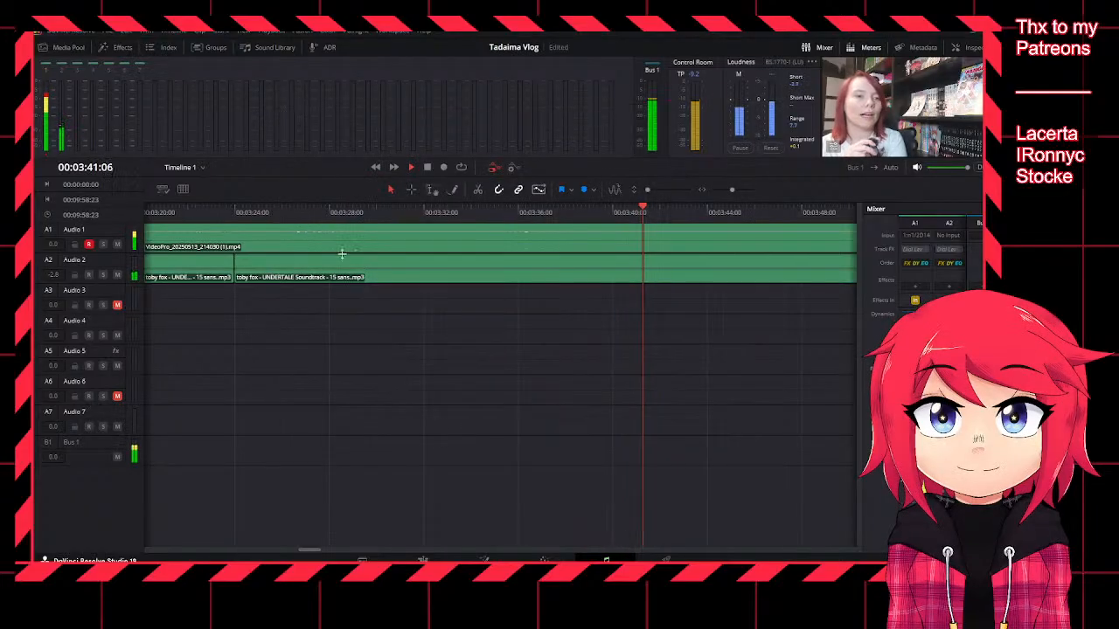
left_click(423, 560)
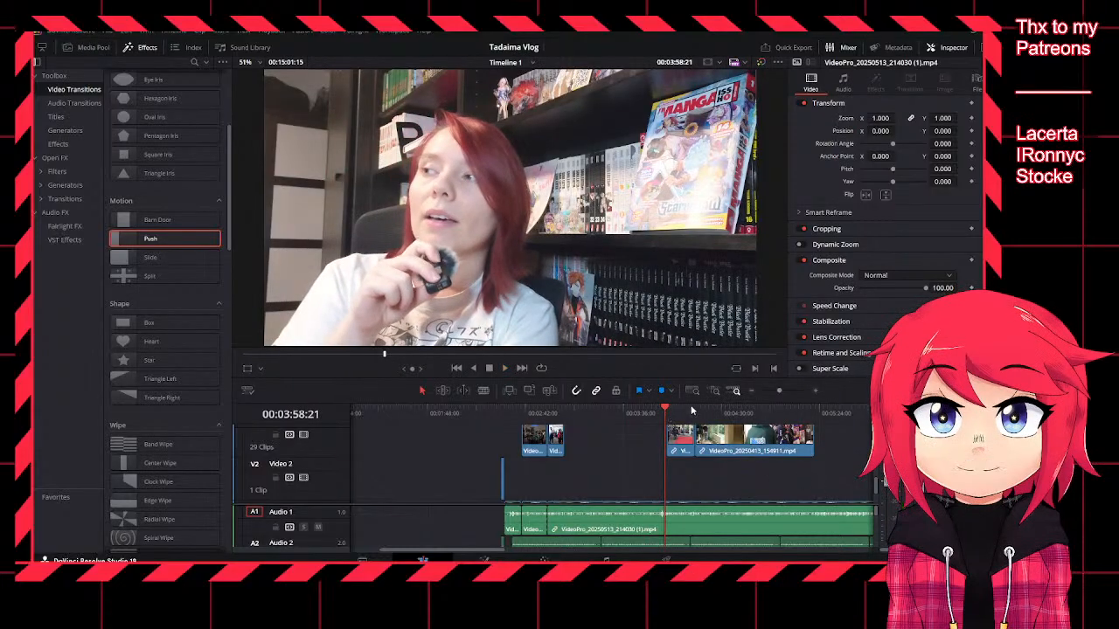
left_click(671, 412)
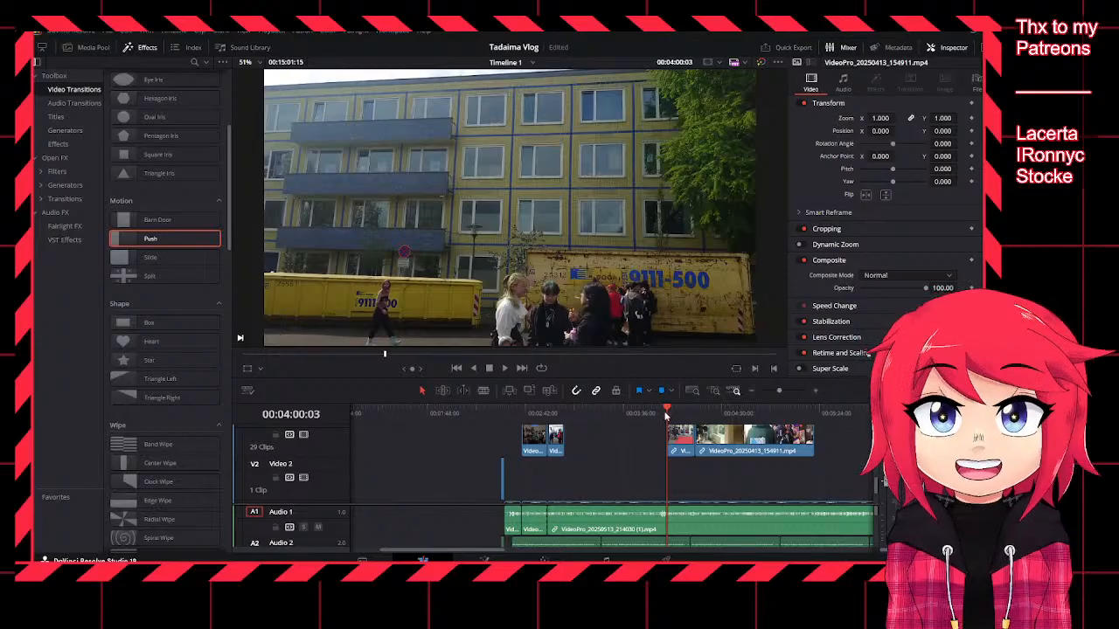
left_click(660, 414)
key("space")
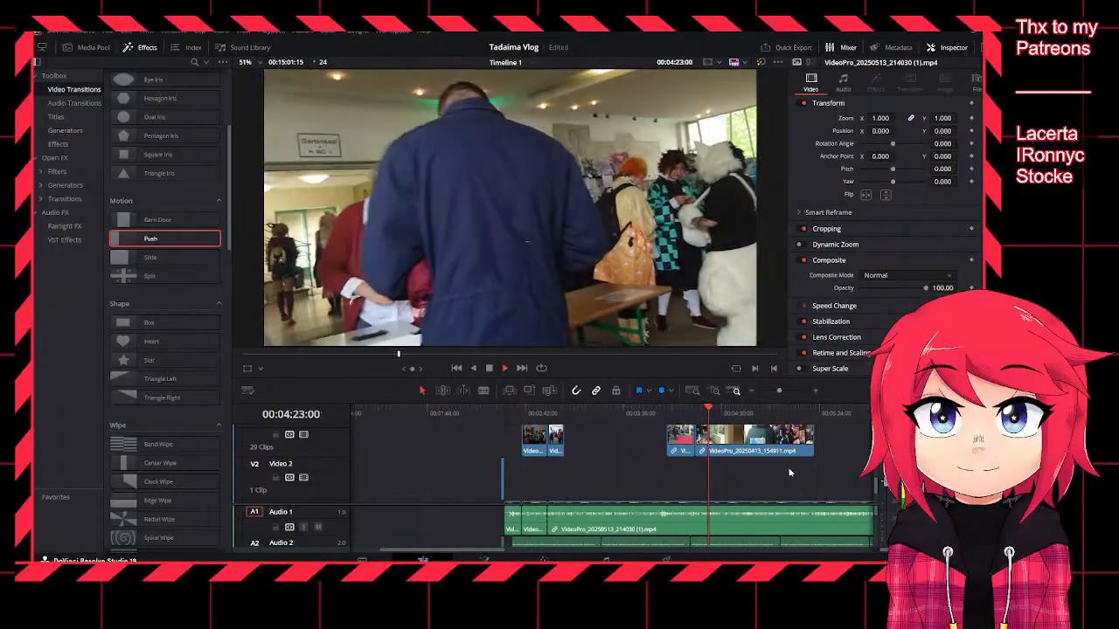
Step: Look over the timeline after about 4:25, including the convention clip near 6:23 and the section following it
scroll(576, 476, "down", 3)
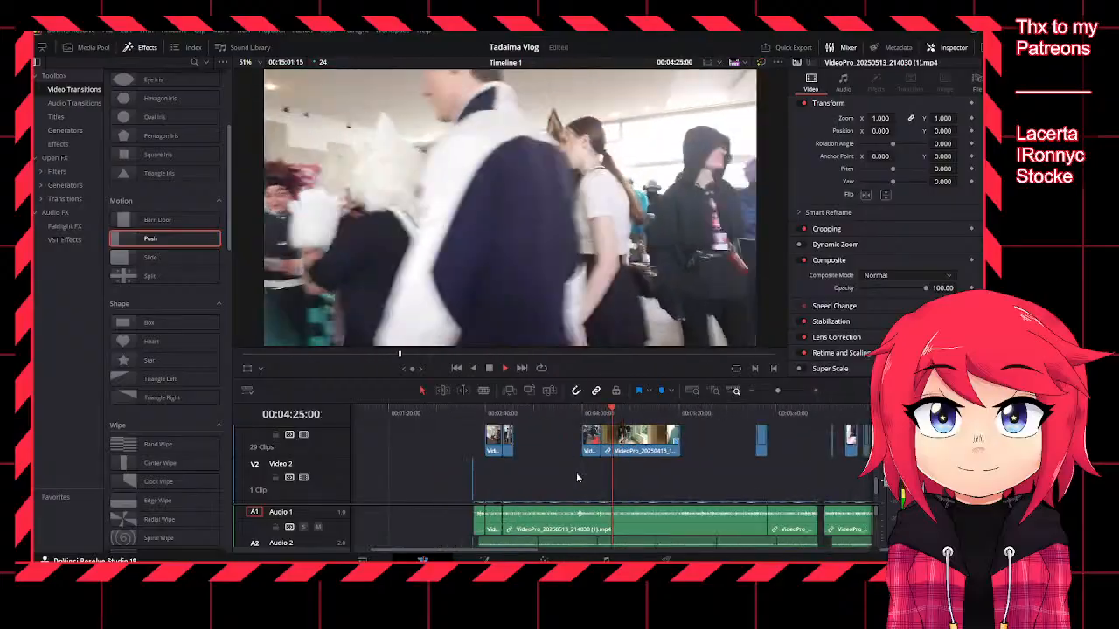
scroll(574, 477, "down", 5)
scroll(533, 476, "up", 5)
left_click(560, 413)
left_click(598, 416)
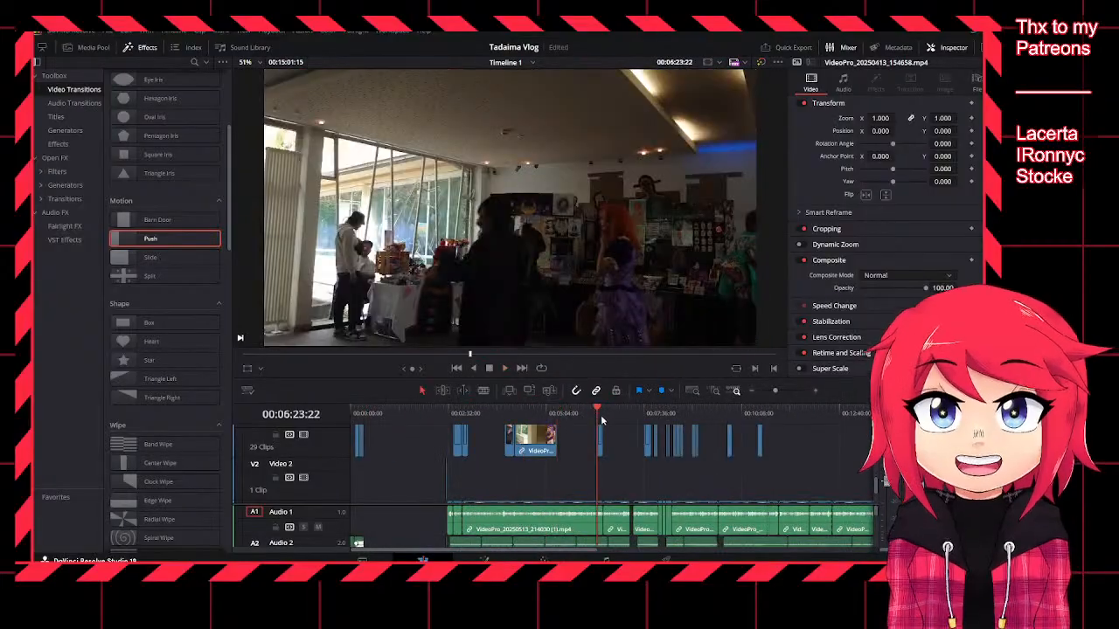
left_click(609, 417)
left_click(632, 415)
left_click(641, 415)
Step: Check the bookshelf interview between about 6:33 and 7:04 and play the convention clip from 6:23 to 6:29
left_click(631, 416)
left_click(608, 415)
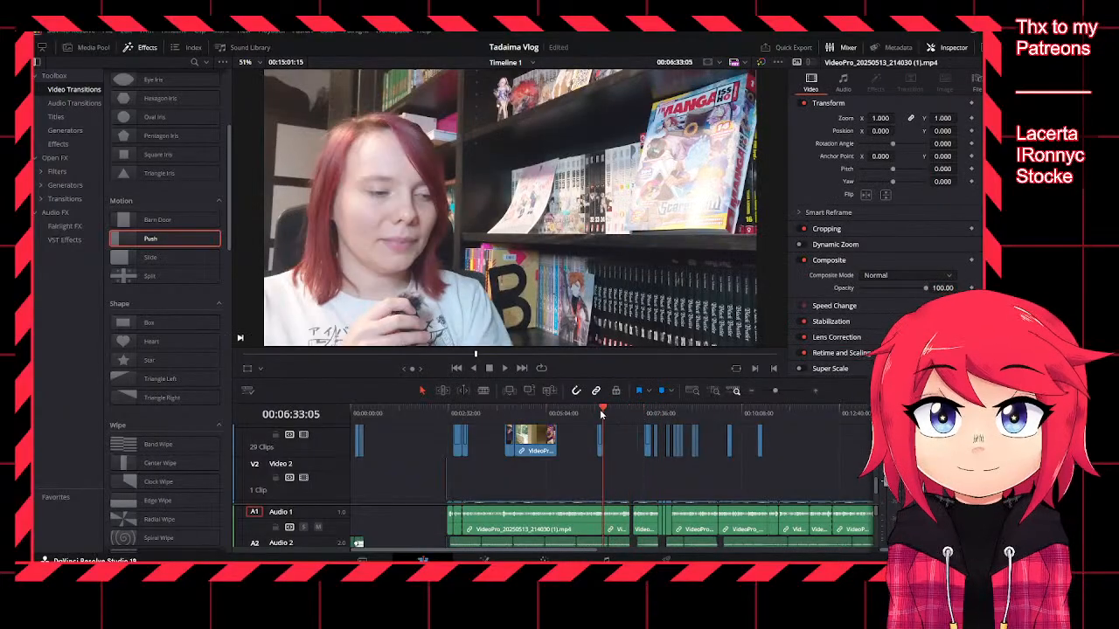
left_click(628, 415)
left_click(618, 415)
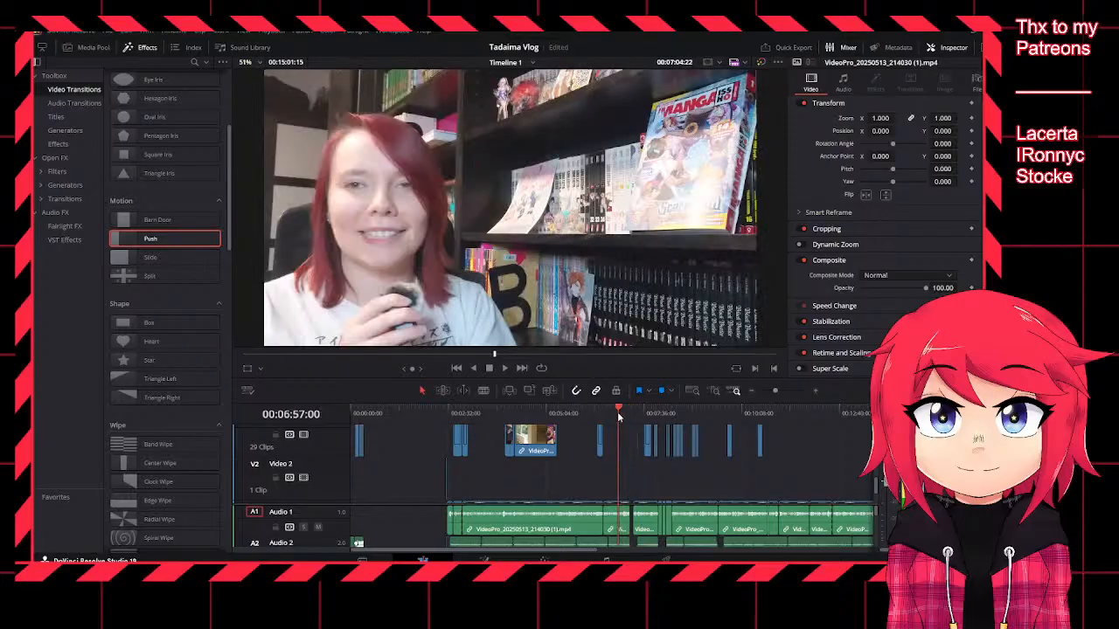
left_click(595, 415)
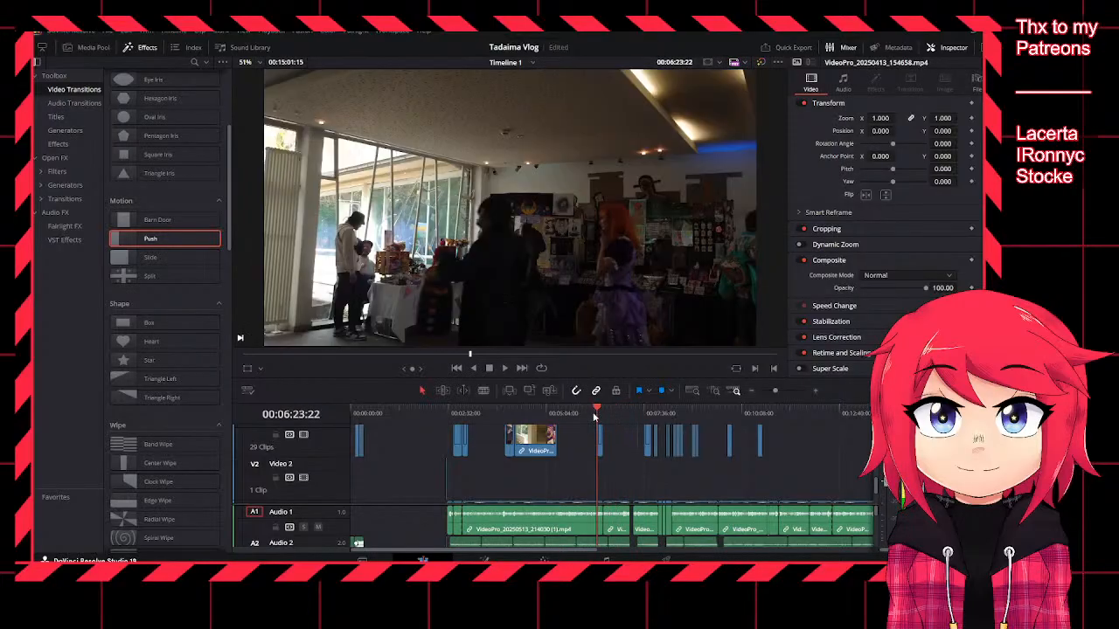
key("space")
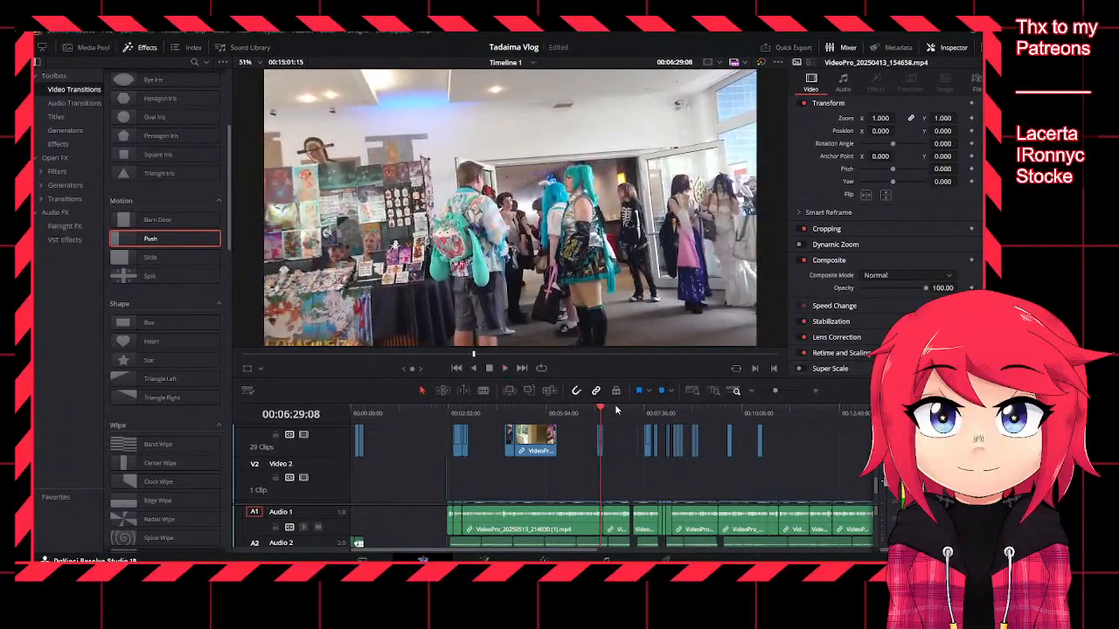
Step: Go back to the opening convention footage at about 0:13 and scrub forward through the timeline to about 6:23
scroll(552, 478, "down", 8)
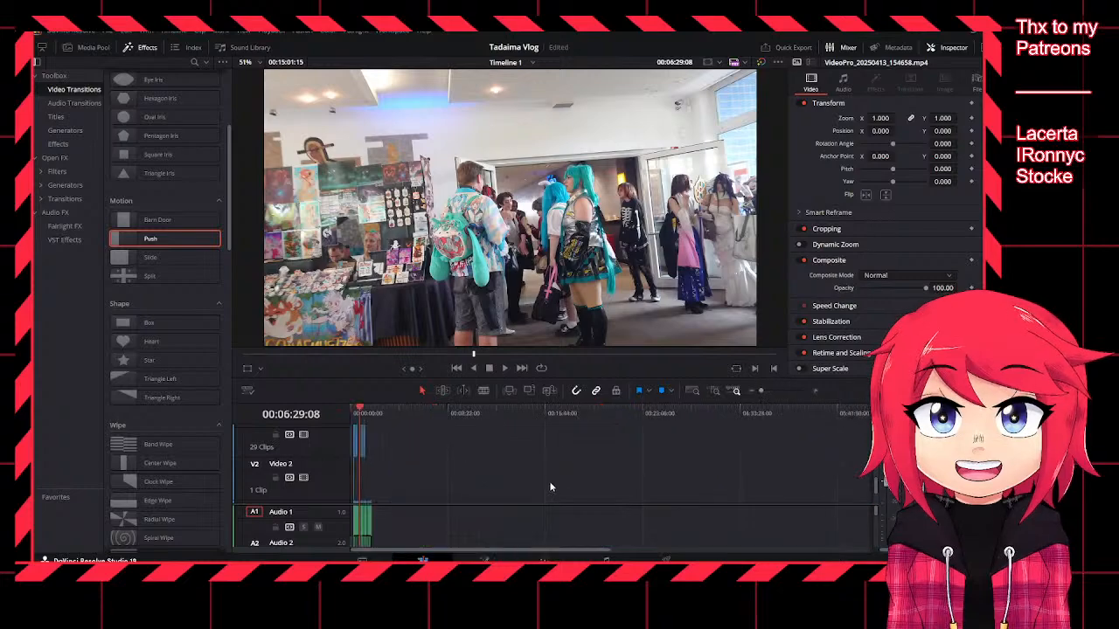
scroll(425, 480, "up", 9)
left_click(413, 414)
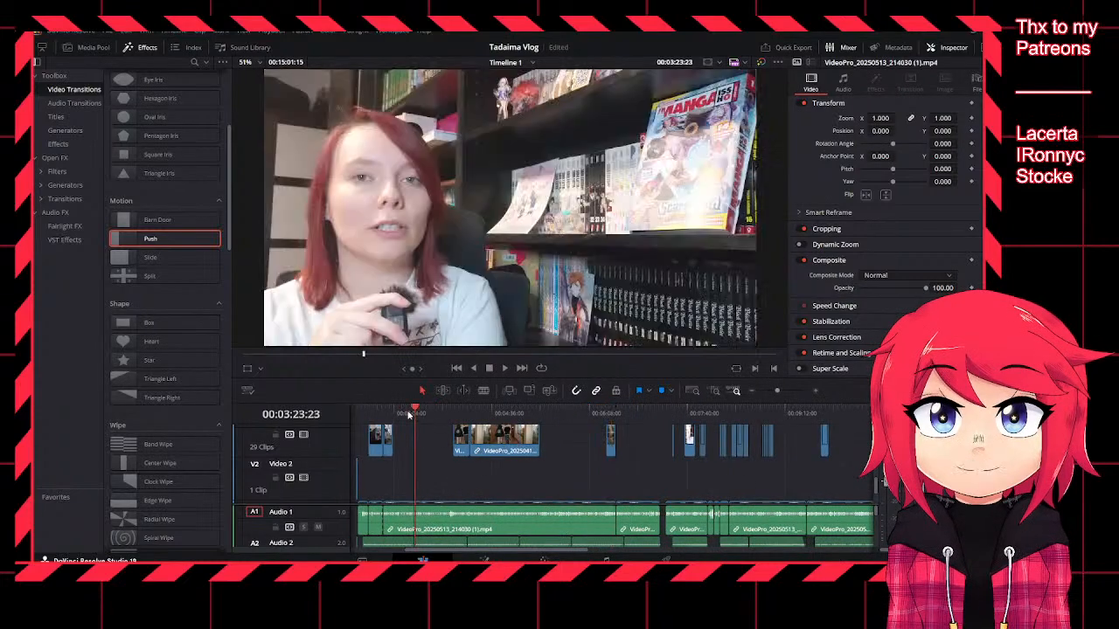
left_click_drag(366, 416, 253, 417)
left_click(364, 415)
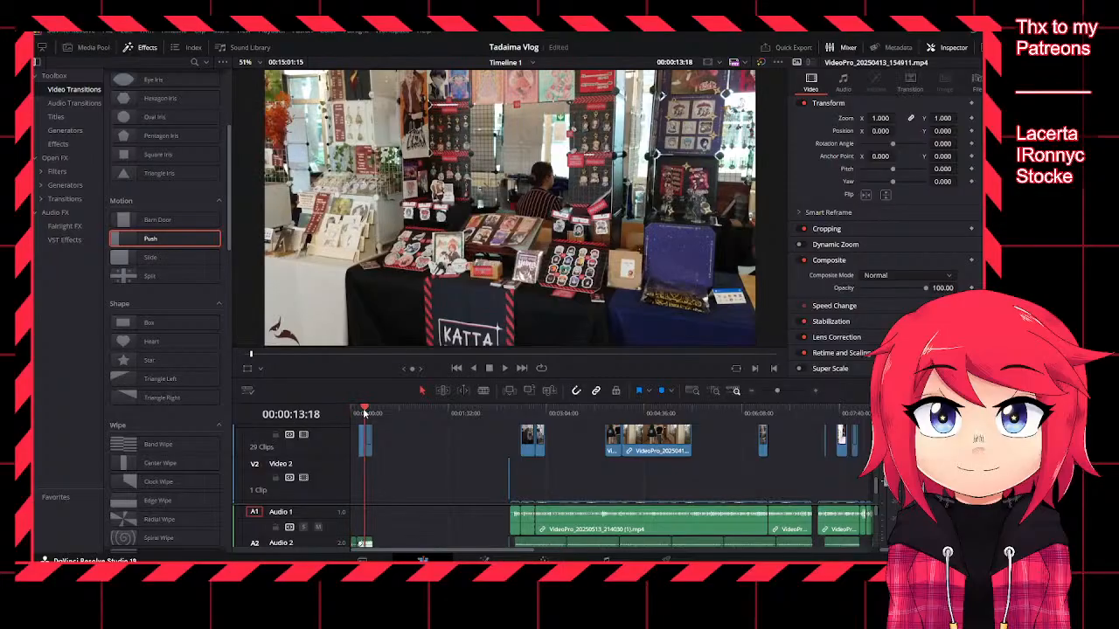
left_click_drag(369, 418, 487, 417)
scroll(505, 482, "down", 3)
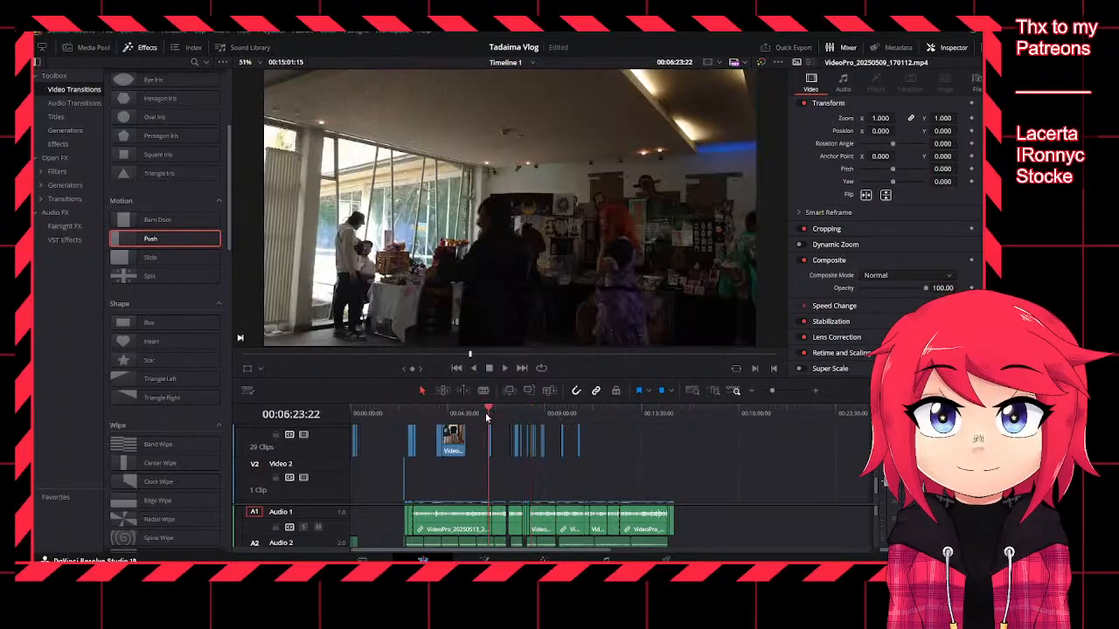
Step: Skim the timeline from the opening part through the clips at about 5:02 and 5:51 to the comic clip at 7:42
mouse_move(365, 411)
left_mouse_down()
mouse_move(507, 415)
mouse_move(355, 411)
mouse_move(384, 415)
left_mouse_up()
left_click(456, 411)
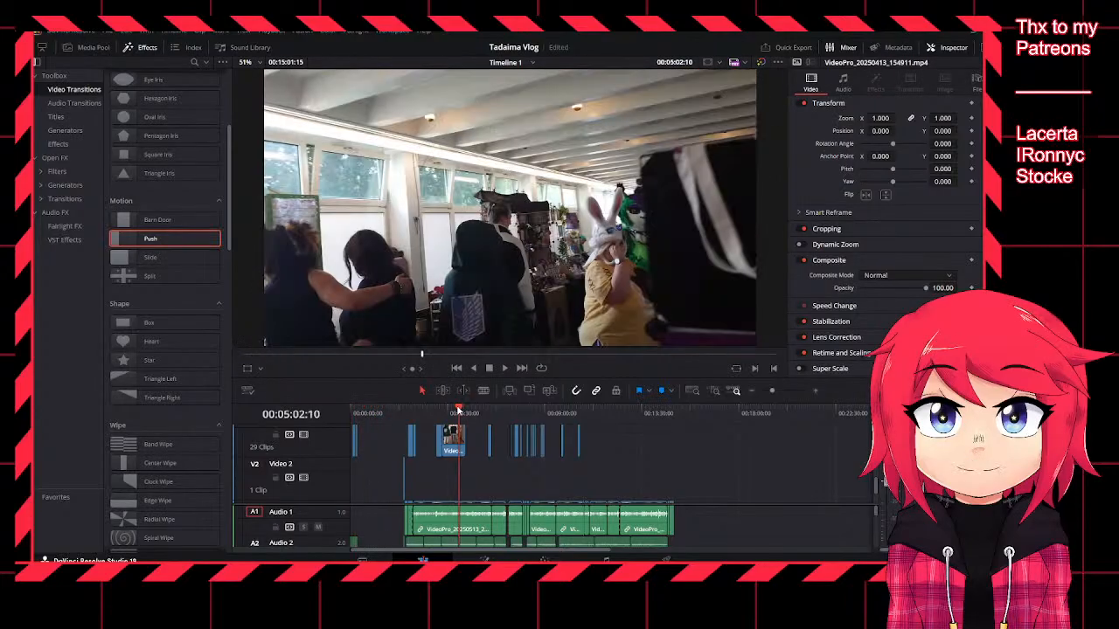
left_click(483, 409)
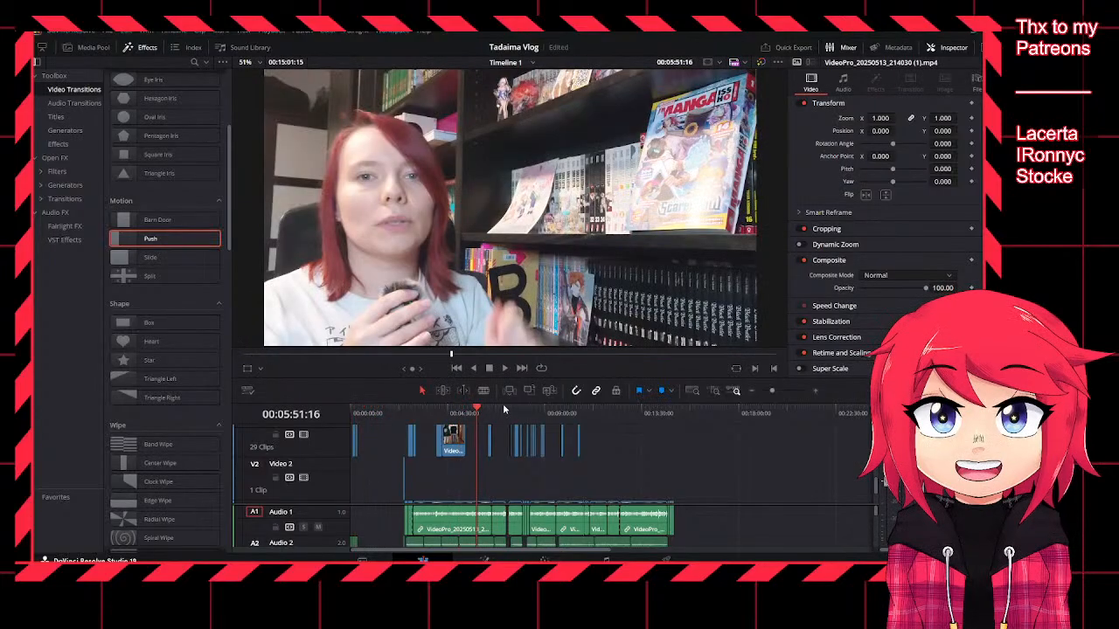
left_click(488, 412)
left_click(515, 413)
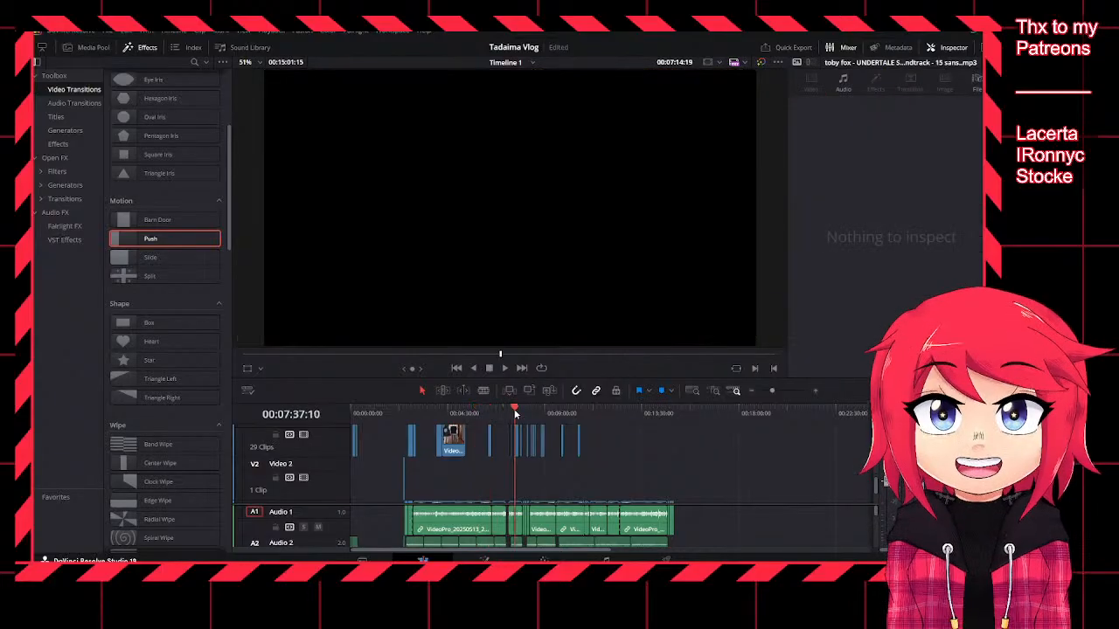
left_click(516, 412)
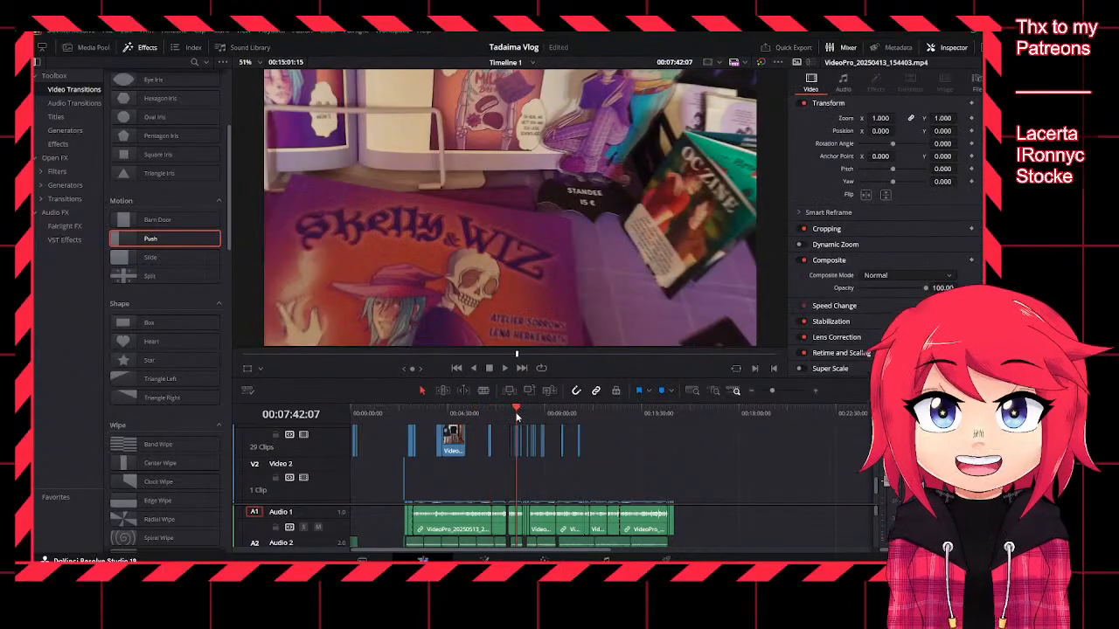
Step: Review the timeline beyond 7:42, playing the artist credit titles at about 8:51 and checking the interview sections near 9:46 and 11:06
left_click_drag(517, 416, 541, 418)
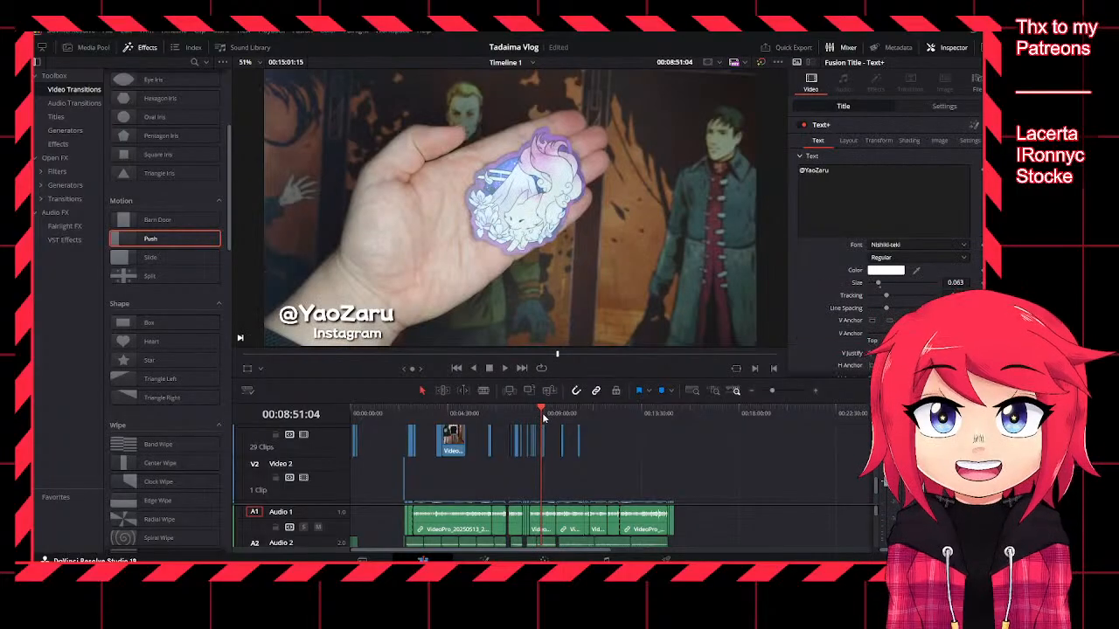
key("space")
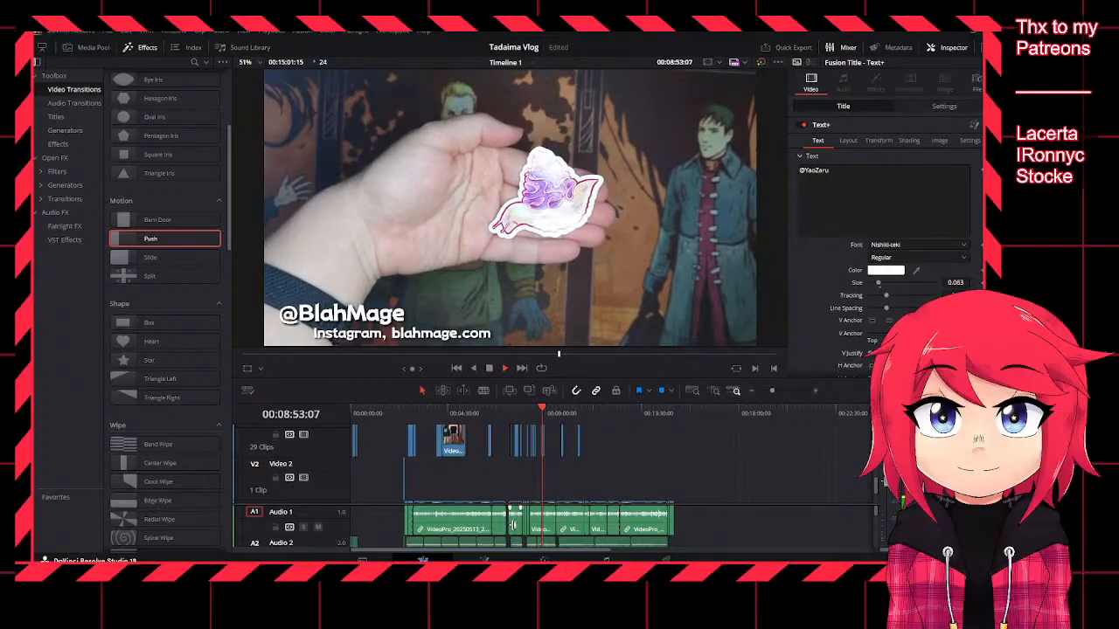
left_click(564, 415)
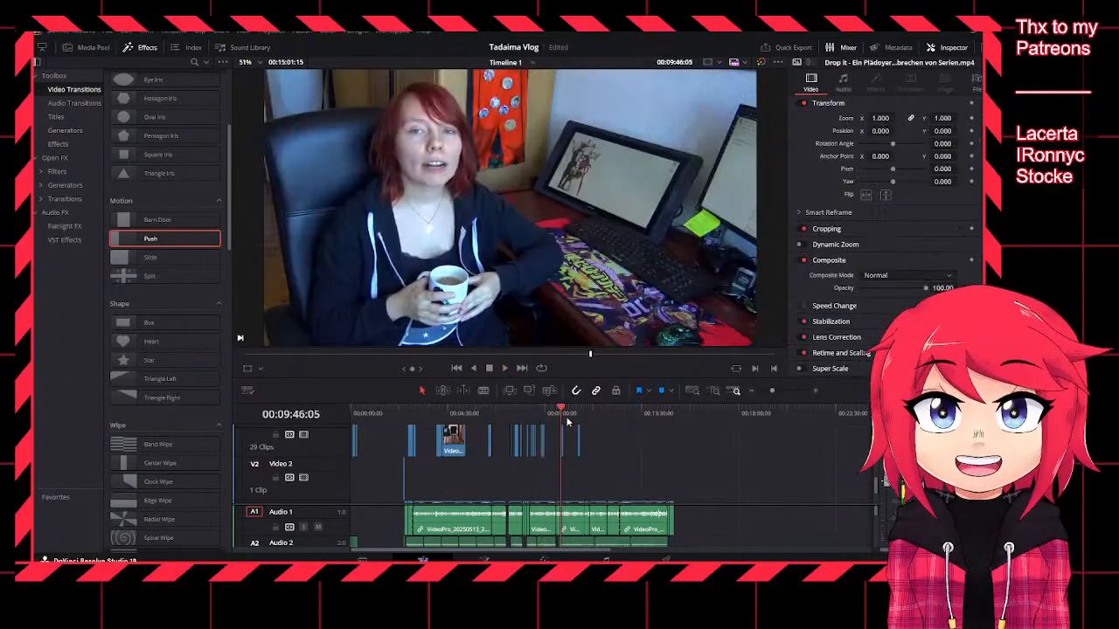
mouse_move(588, 418)
left_mouse_down()
mouse_move(665, 413)
mouse_move(560, 416)
mouse_move(589, 417)
left_mouse_up()
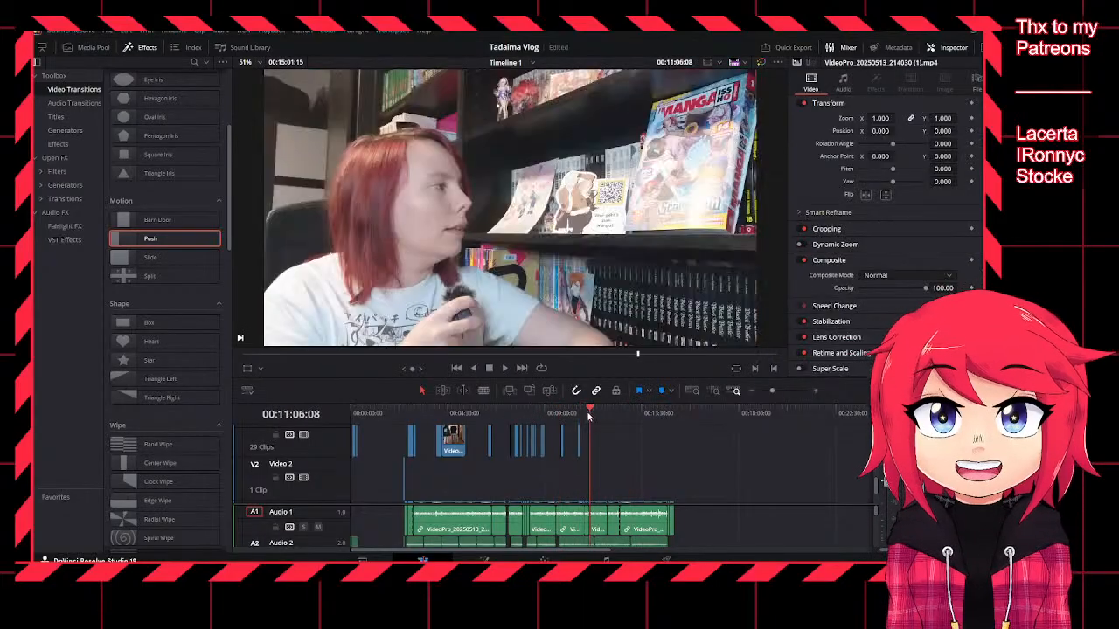
left_click(646, 415)
left_click_drag(657, 415, 572, 416)
Step: Make another pass through the timeline, from the Testrender.mp4 clip at about 1:28 to the closing interview at about 14:02
mouse_move(371, 415)
left_mouse_down()
mouse_move(357, 416)
mouse_move(382, 416)
left_mouse_up()
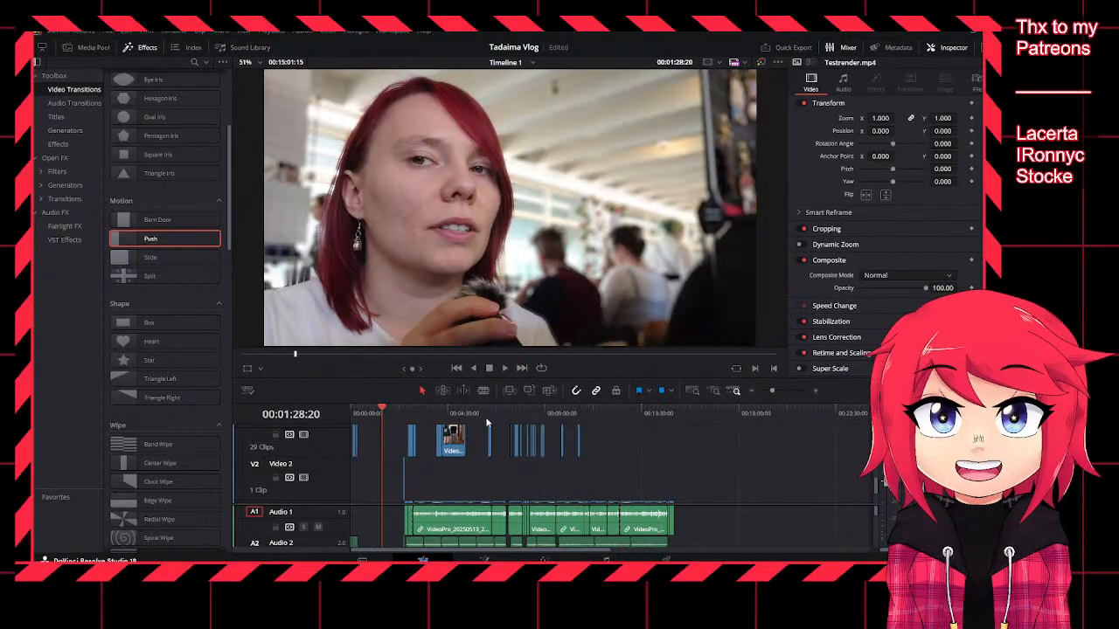
left_click(487, 416)
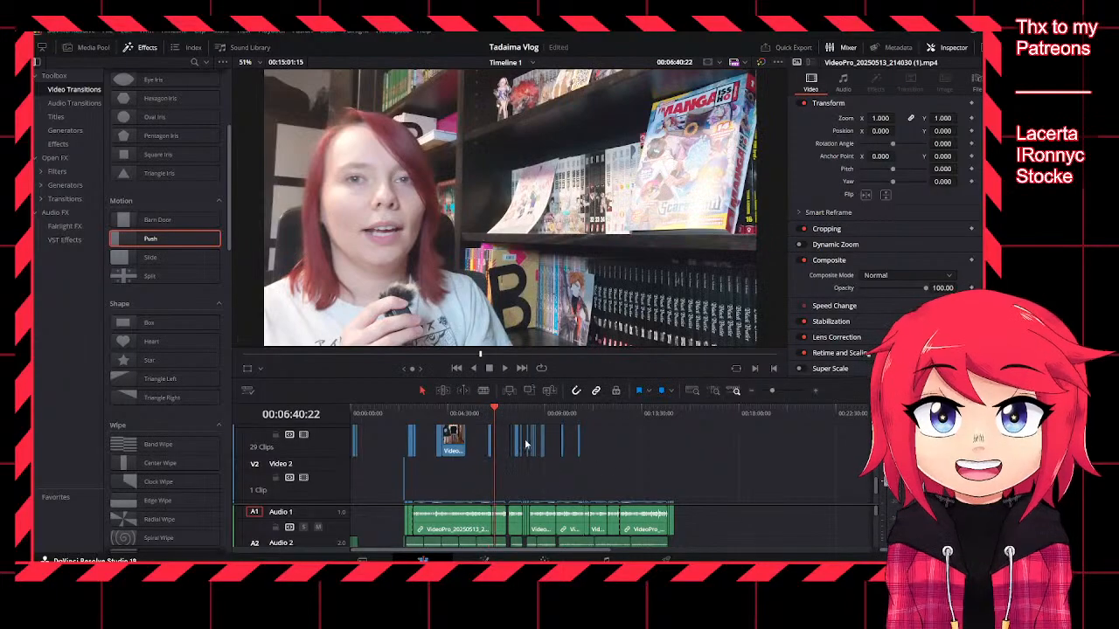
left_click(532, 423)
left_click(586, 416)
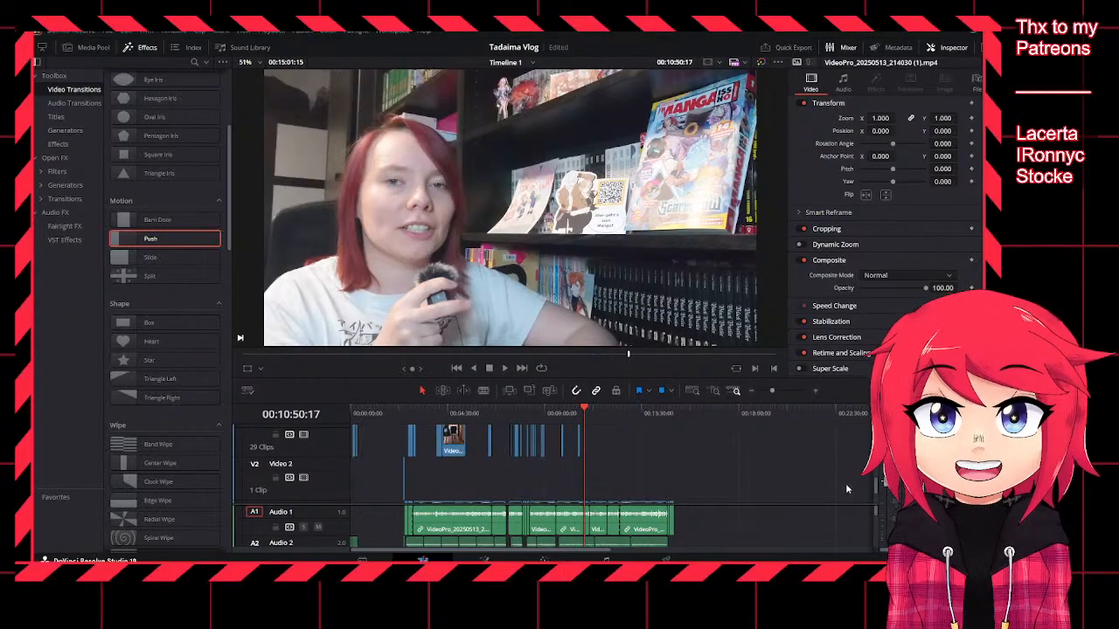
left_click_drag(616, 415, 655, 418)
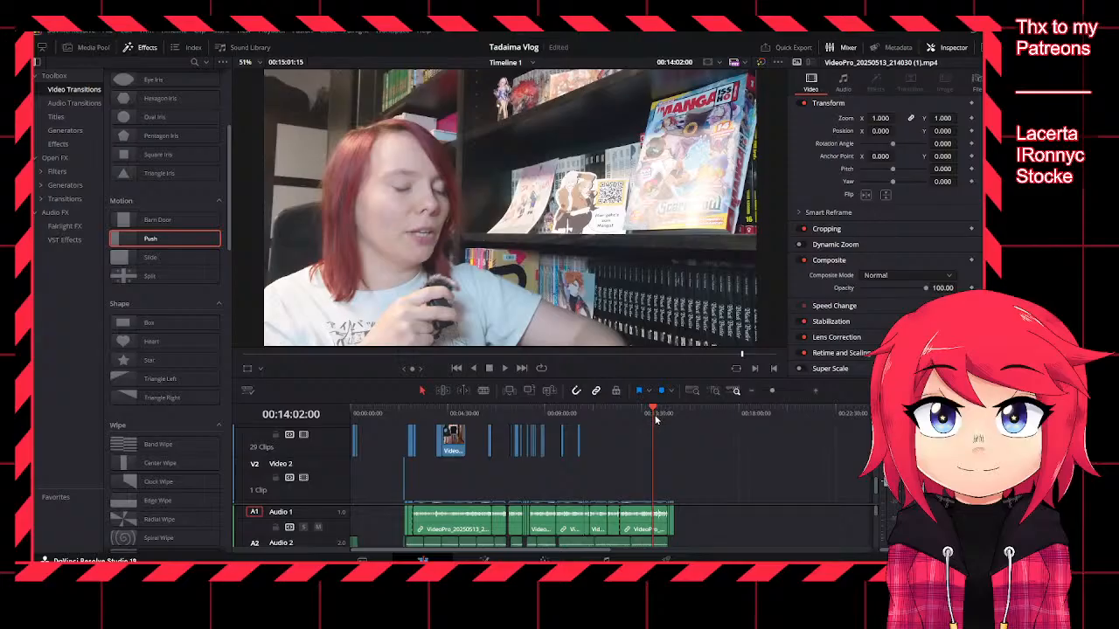
Step: Recheck the timeline from about 5:51 to 13:47, including the sticker clip at 7:59 and the interview around 9:32 to 9:53
left_click_drag(563, 419, 477, 416)
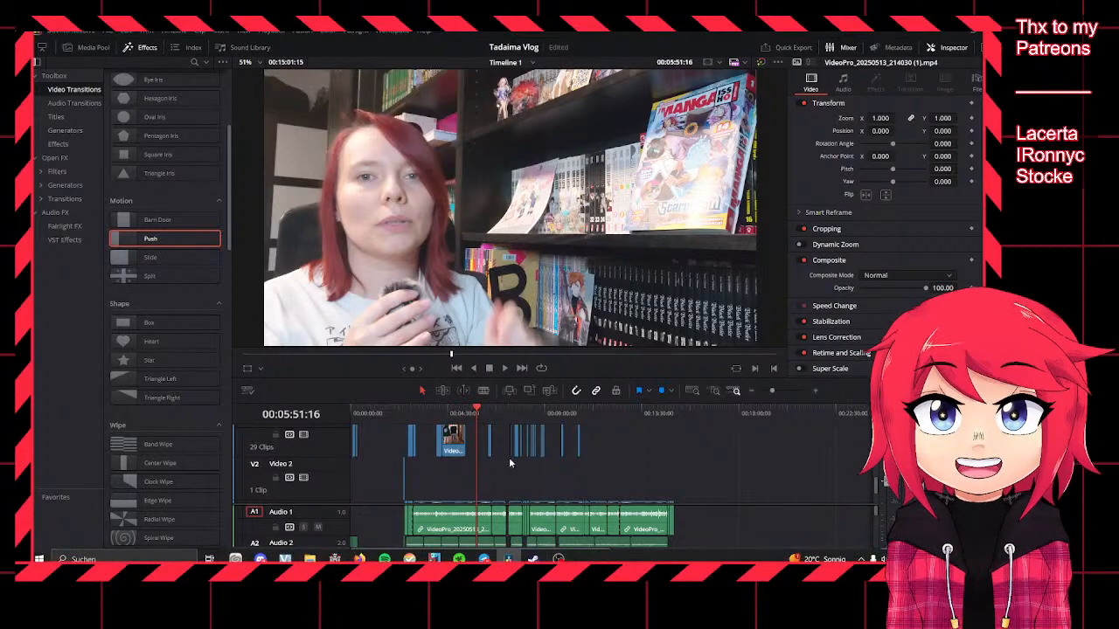
left_click_drag(489, 416, 507, 418)
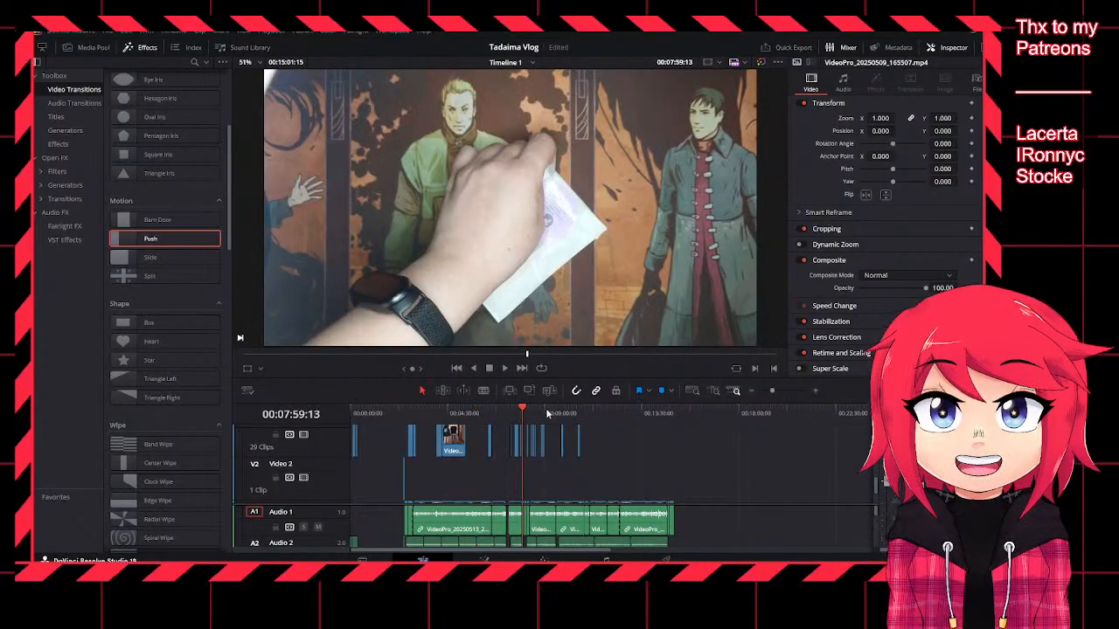
left_click(556, 416)
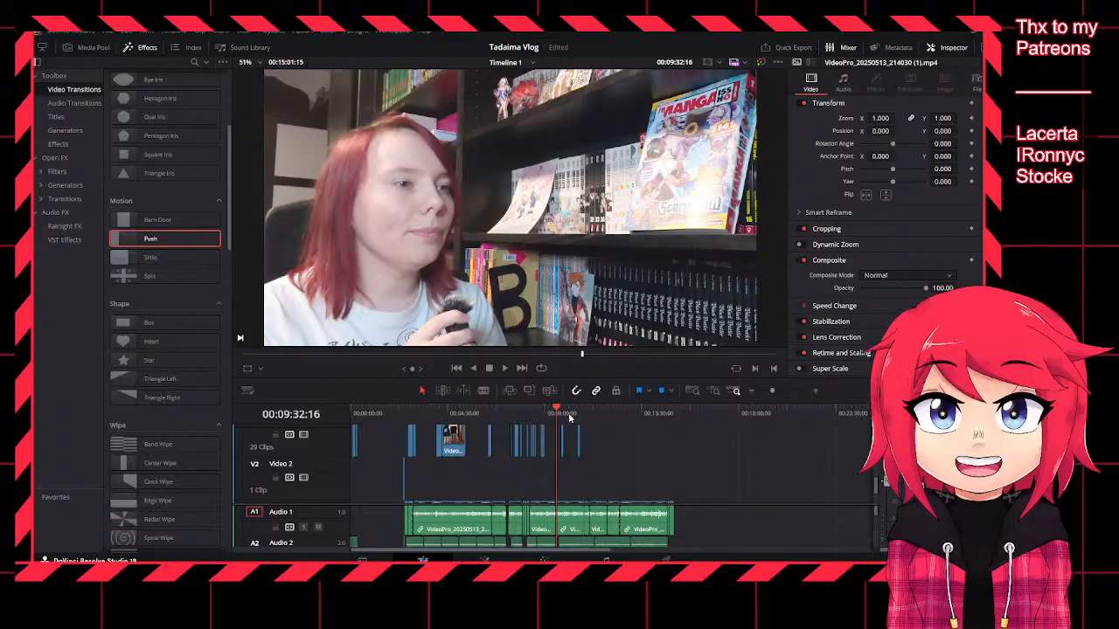
left_click(564, 416)
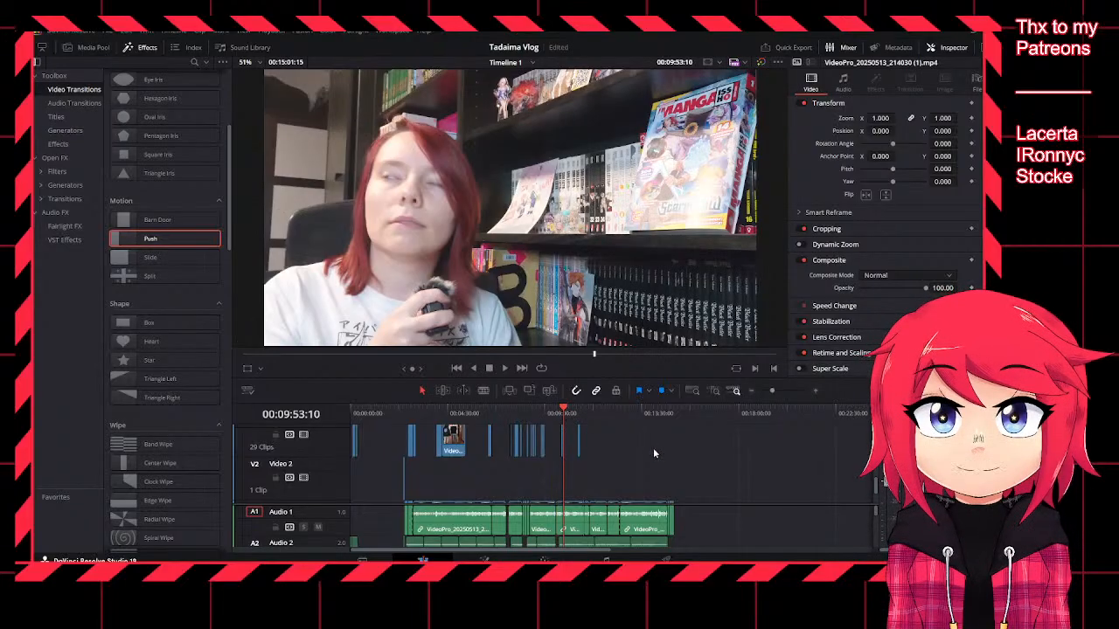
left_click_drag(571, 418, 635, 423)
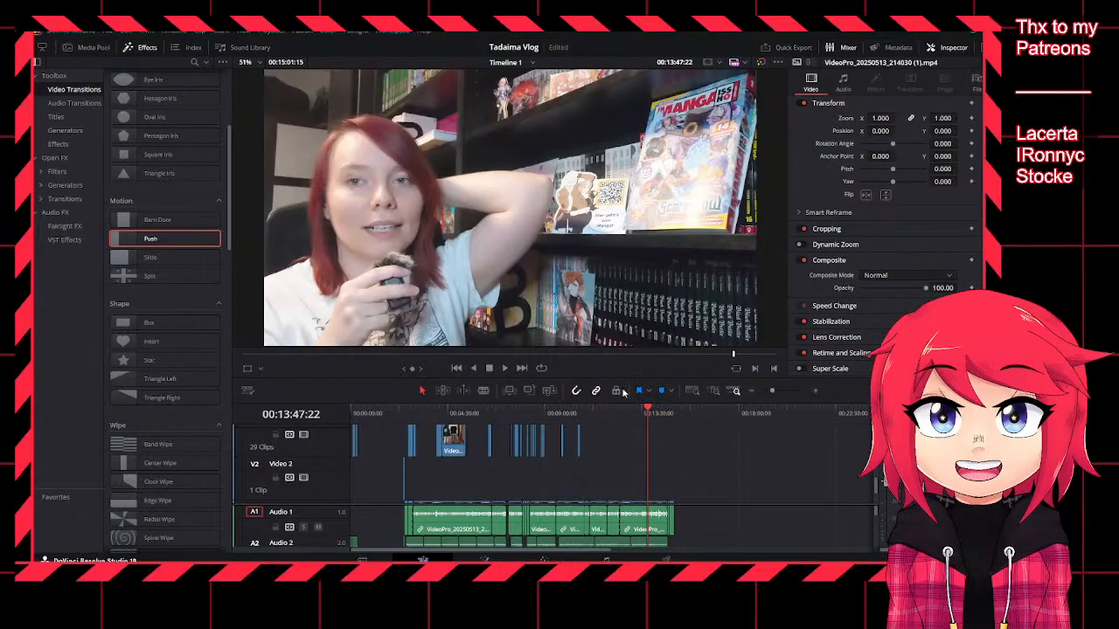
Step: Return to the convention clip at about 5:02, scrub to the skeleton bookmark clip and play it from 8:33 to 8:41
left_click_drag(562, 421, 516, 413)
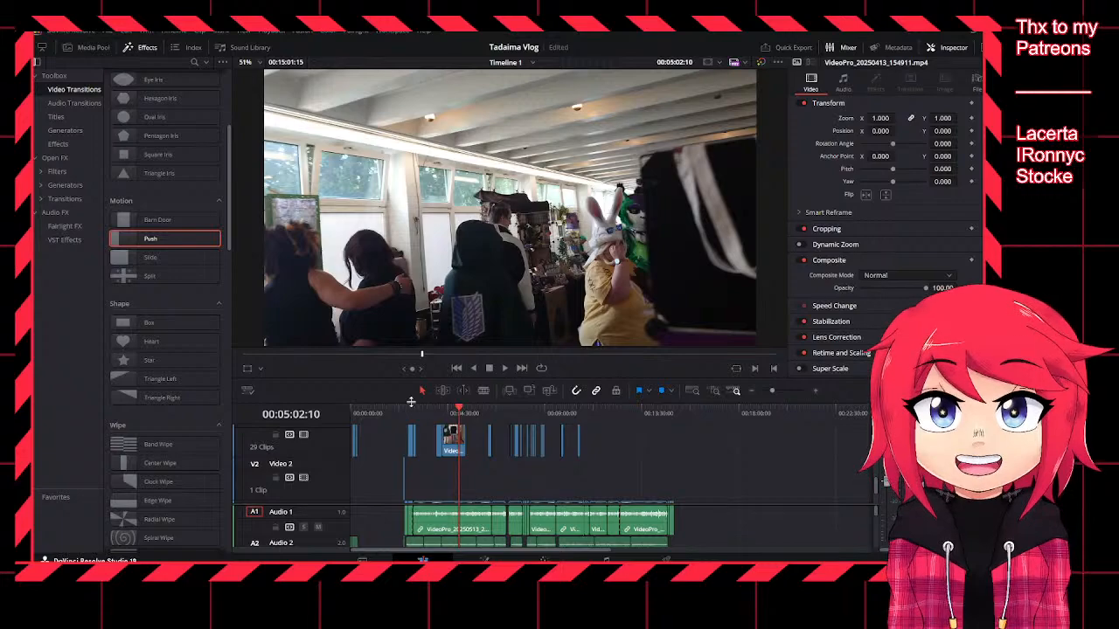
left_click_drag(458, 411, 538, 422)
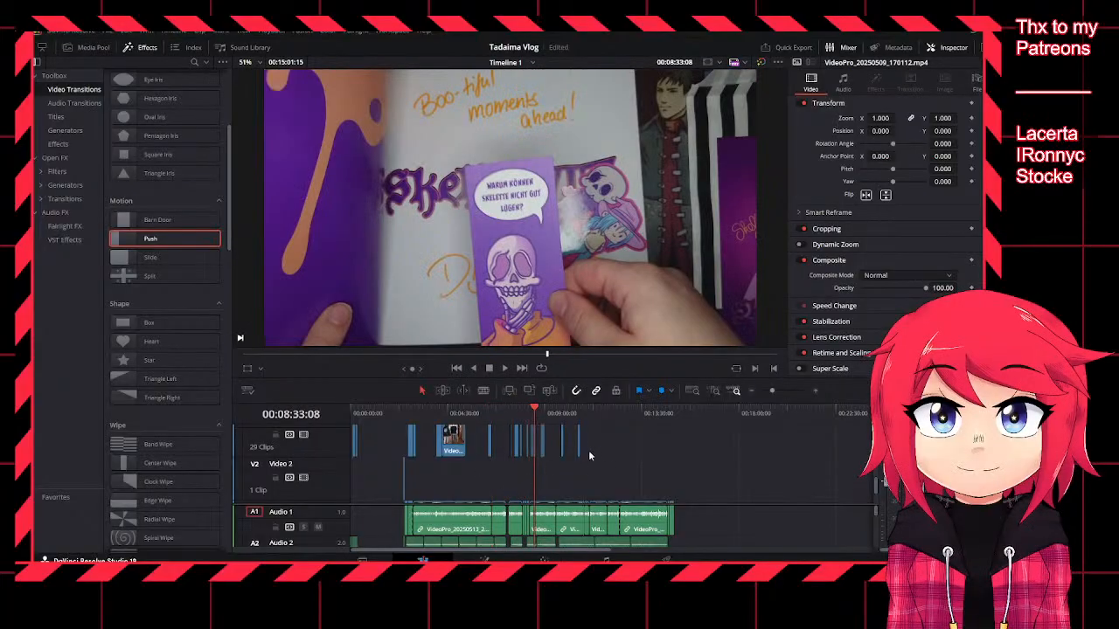
key("space")
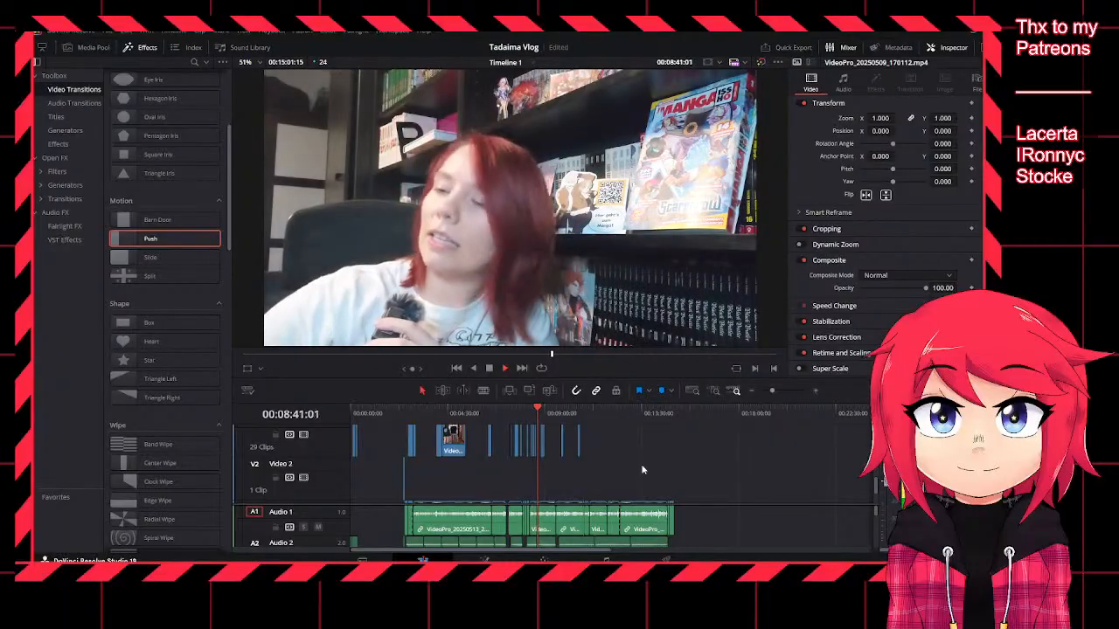
key("space")
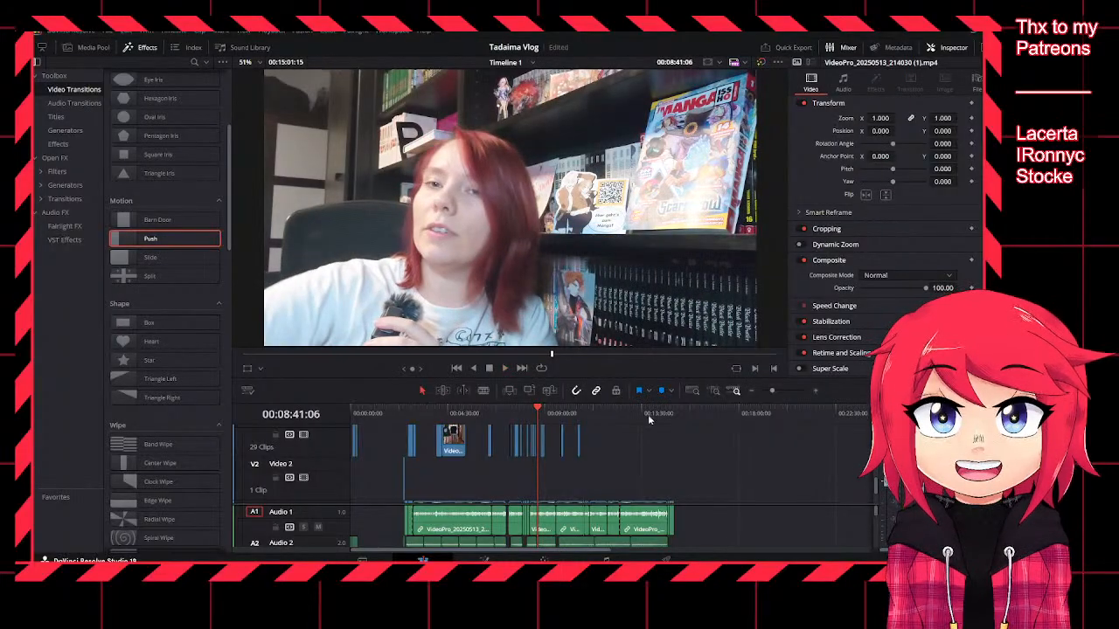
Step: Check the interview footage along the timeline from 9:53 through 12:29 to 13:00
left_click(562, 415)
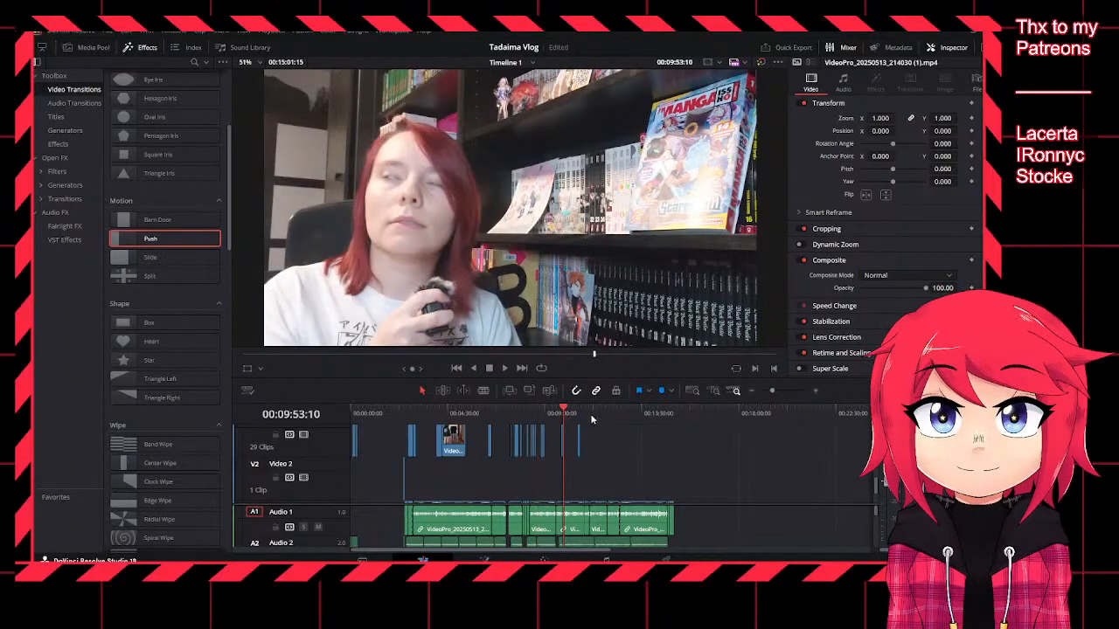
left_click(591, 416)
left_click(607, 423)
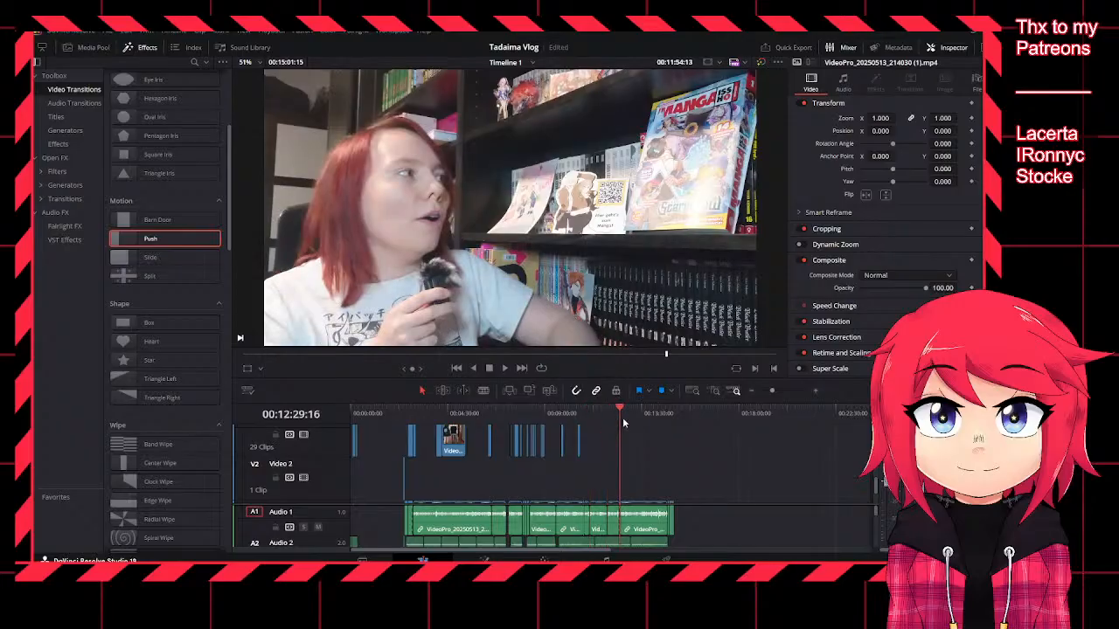
left_click(619, 416)
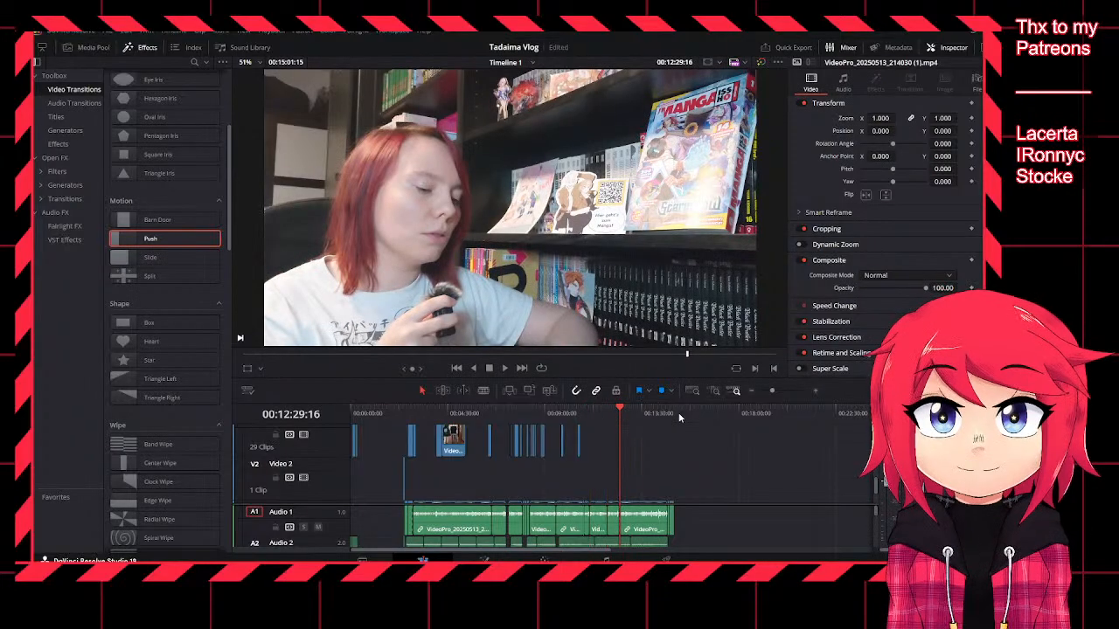
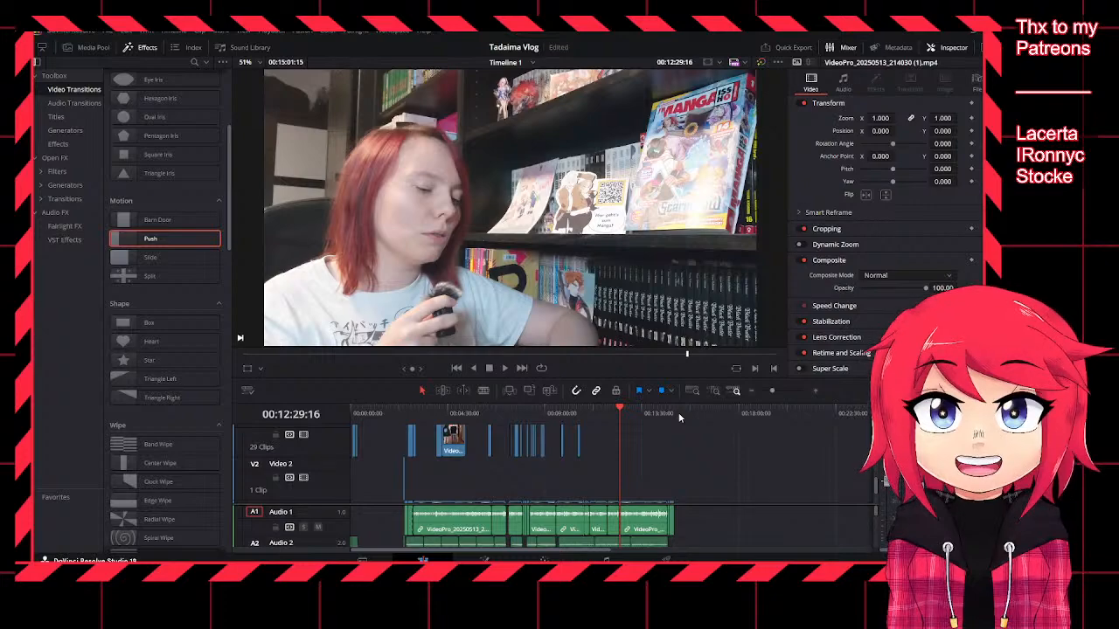
left_click(630, 412)
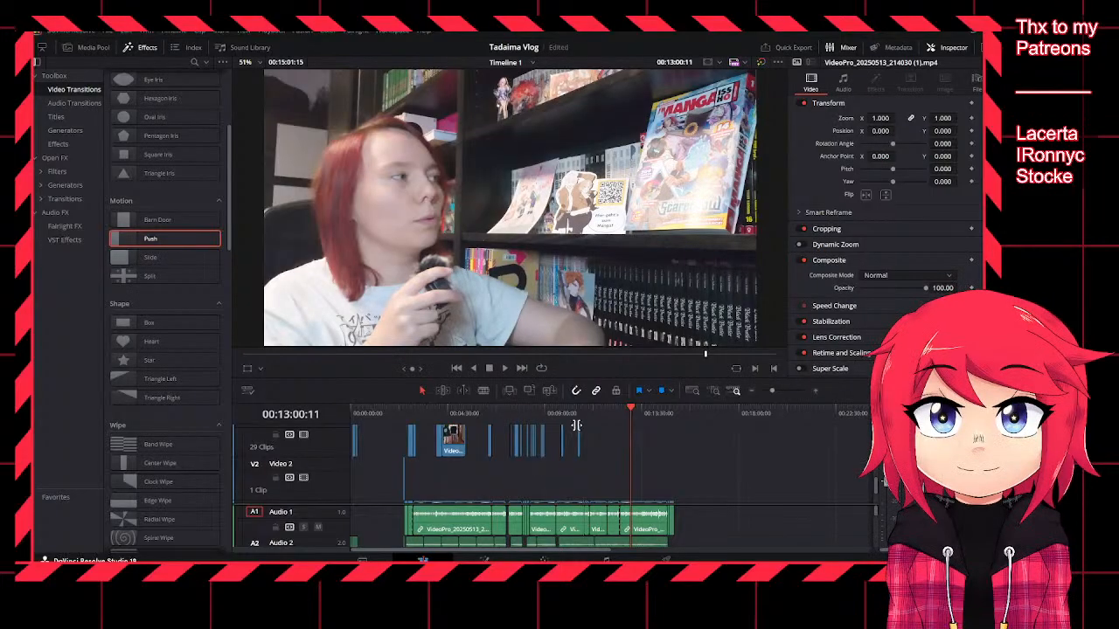
Step: Go back to the interview at 11:20, check the artist credit title at 8:56 and return to the interview at 11:06
left_click(593, 414)
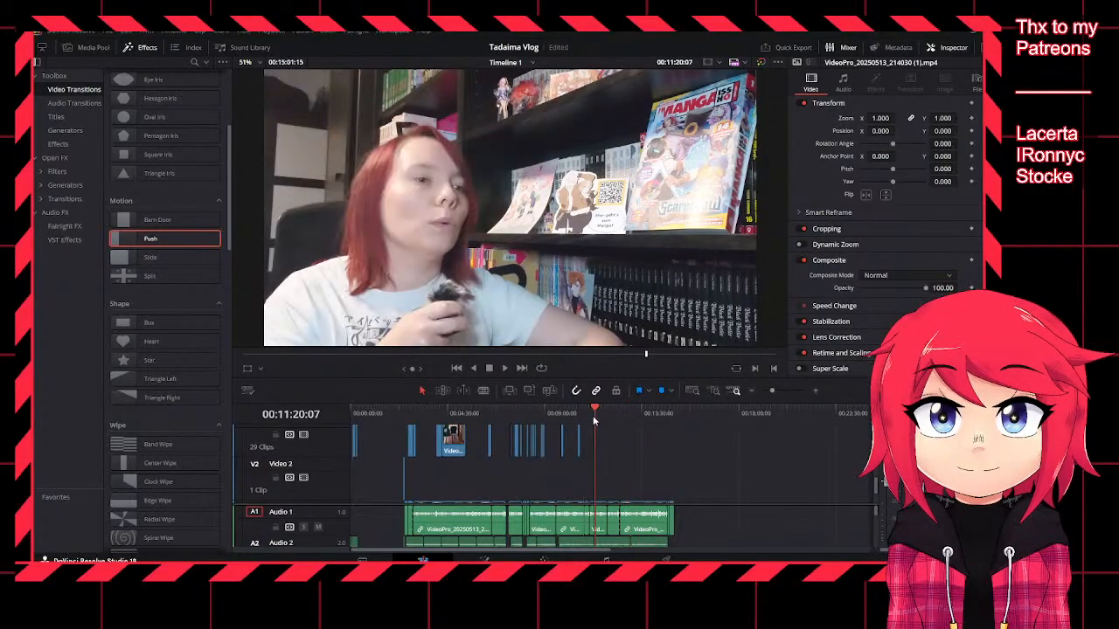
left_click(556, 414)
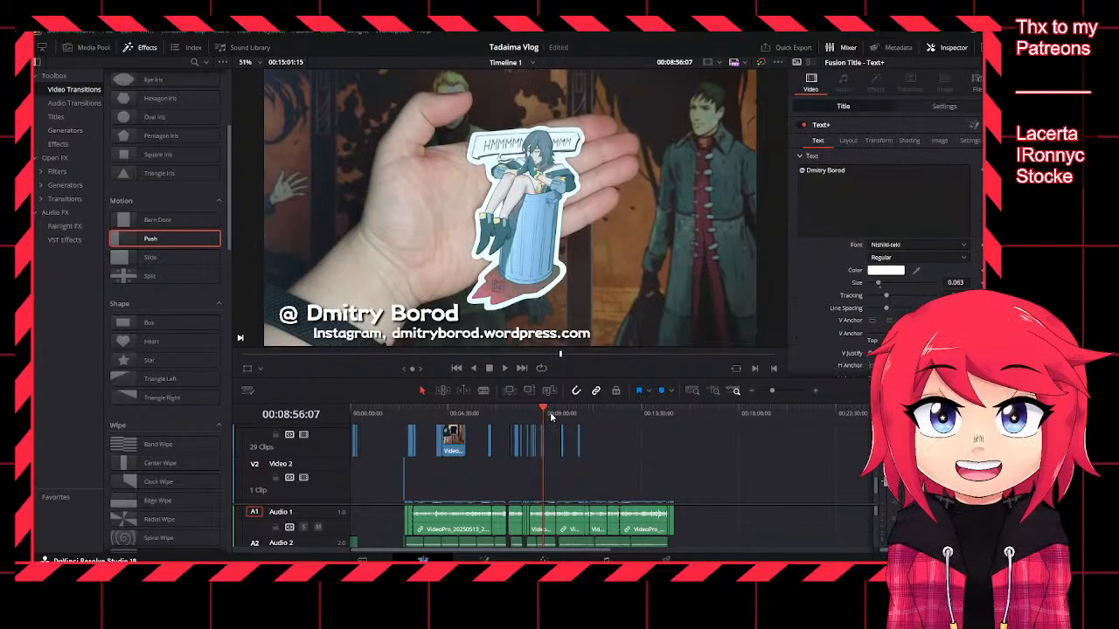
left_click(573, 414)
left_click(593, 414)
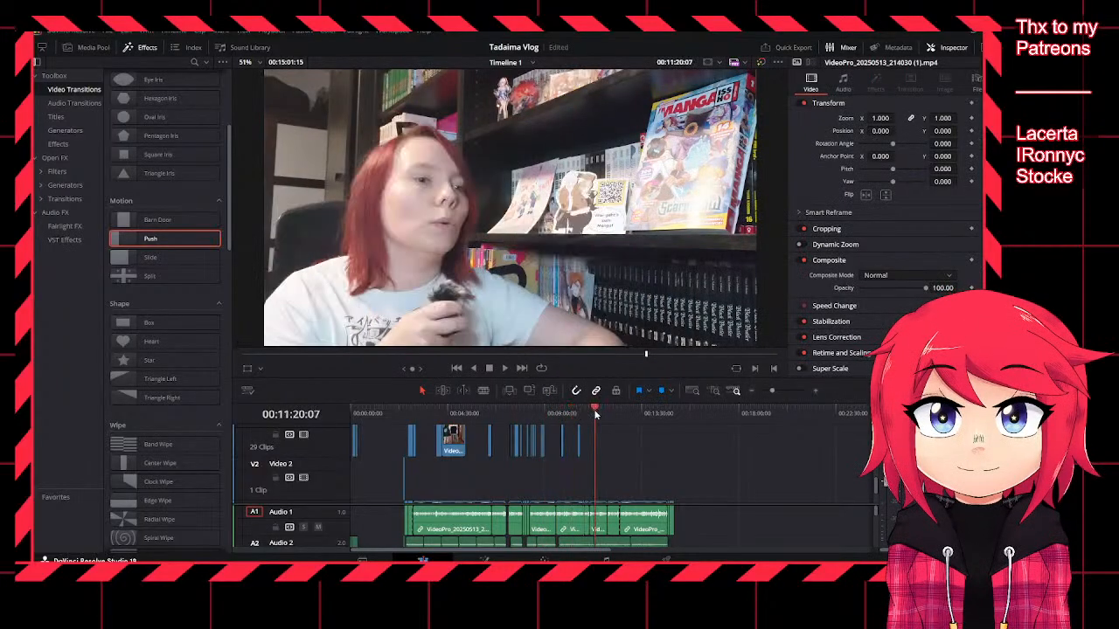
left_click(609, 414)
left_click(593, 416)
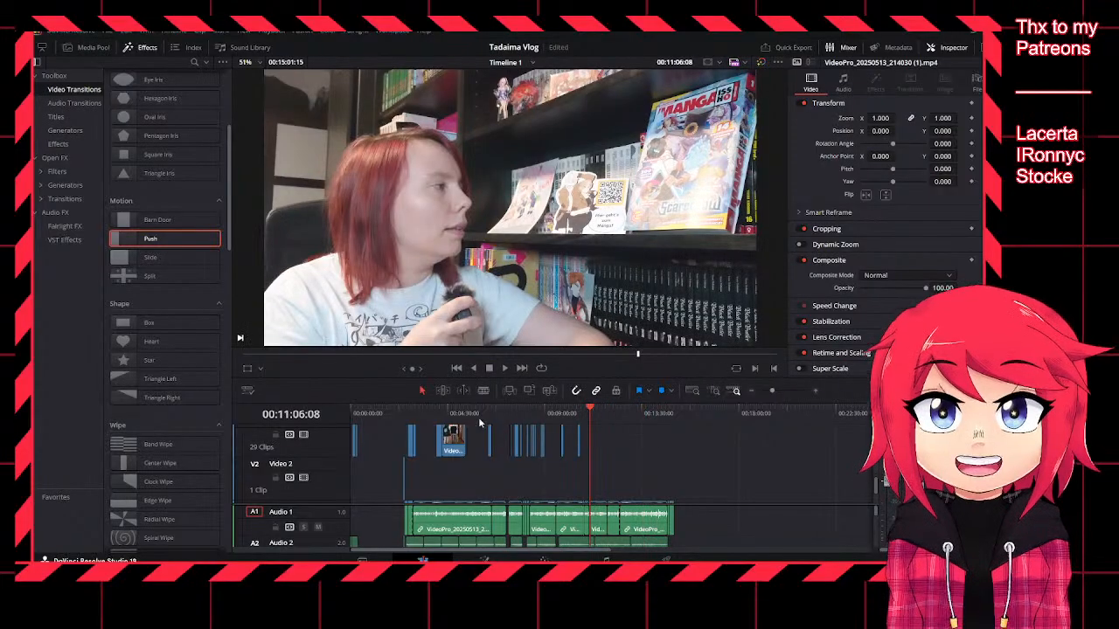
Step: Scan the timeline forward from the interview at 5:51 through 7:19 to beyond 13:16
left_click(468, 416)
left_click(477, 416)
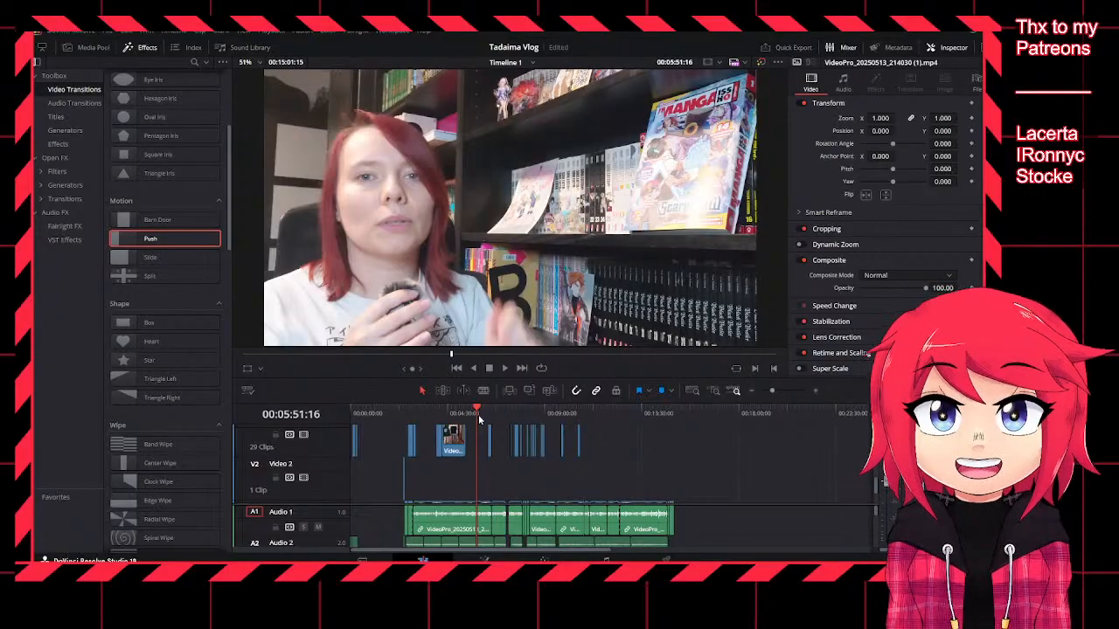
left_click(509, 417)
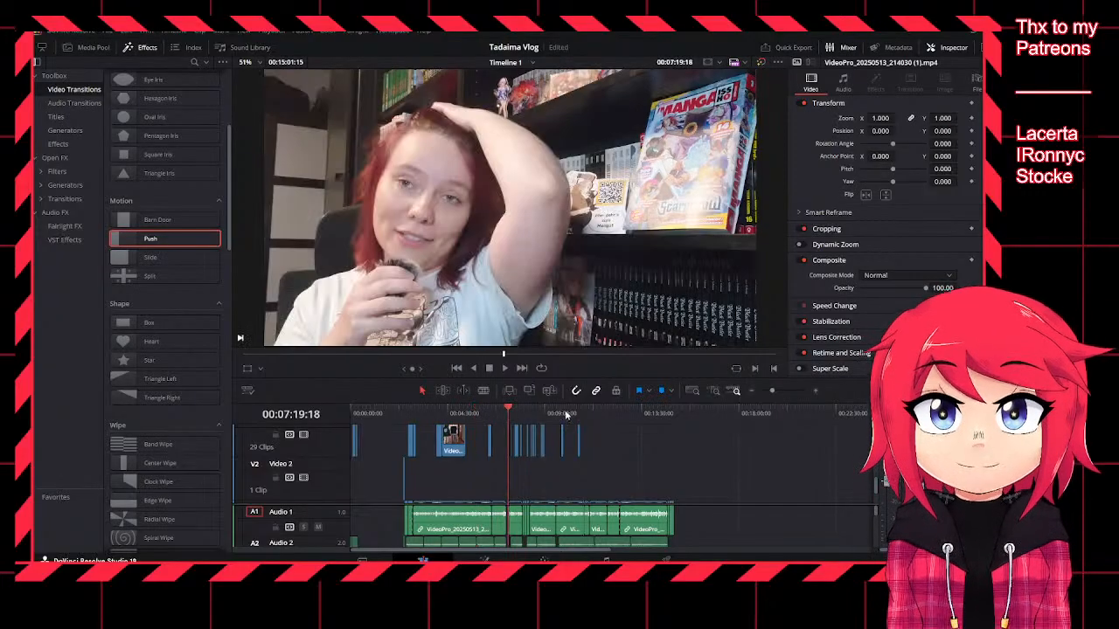
left_click(564, 418)
left_click(585, 418)
left_click(594, 417)
left_click(636, 418)
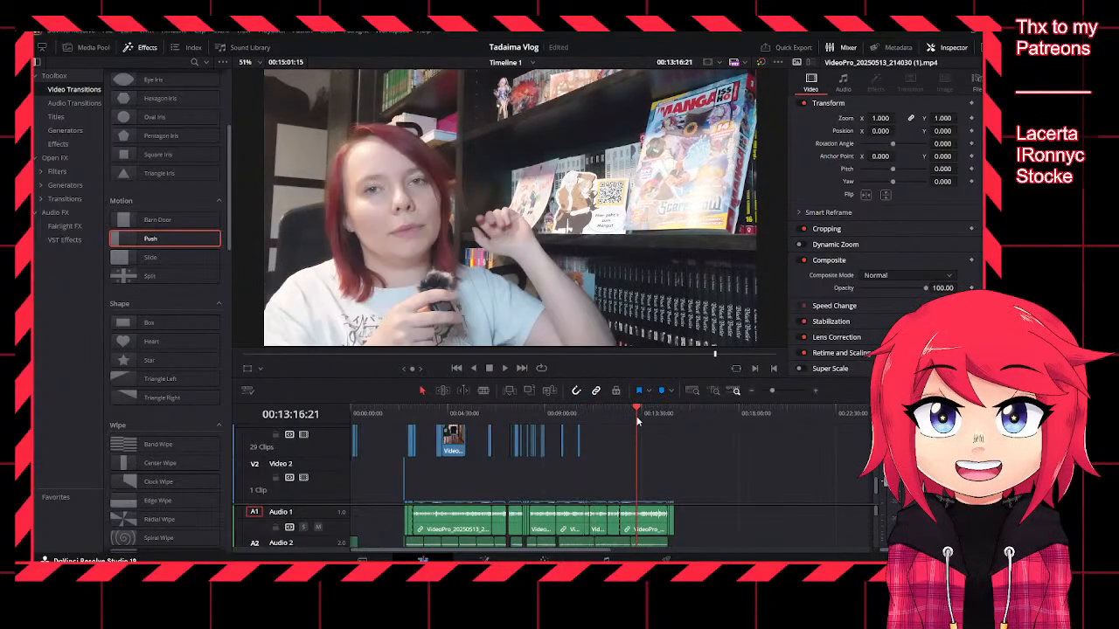
left_click(646, 418)
Step: Scan back toward the start of the timeline, checking the interview at 3:03 and the convention clip at 1:23
left_click(536, 416)
left_click(479, 416)
left_click(434, 417)
left_click(437, 418)
left_click(417, 418)
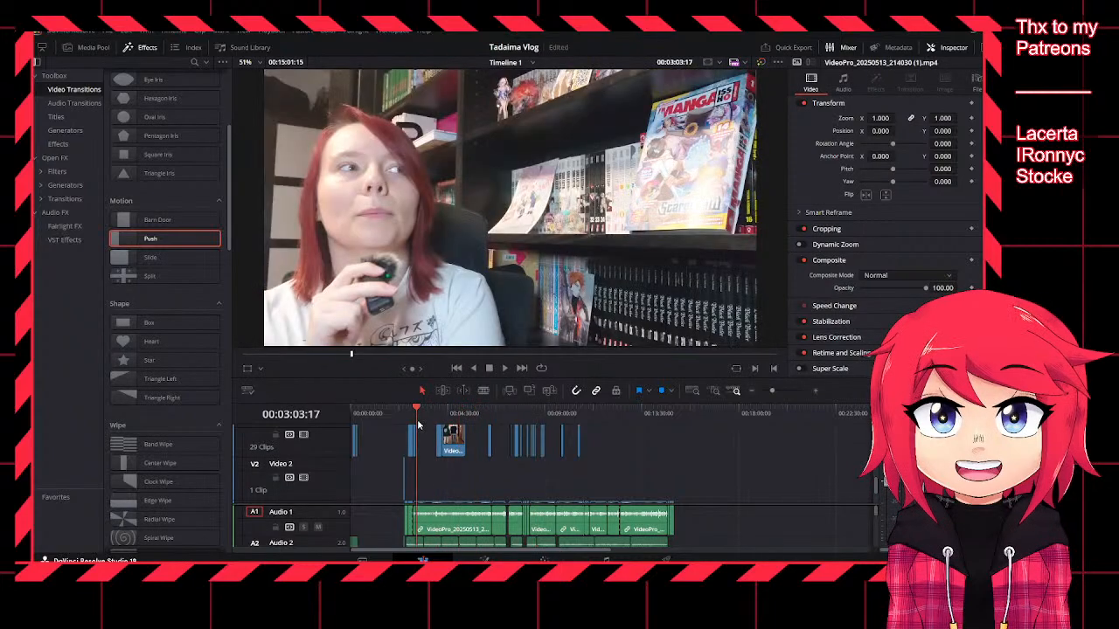
left_click(381, 420)
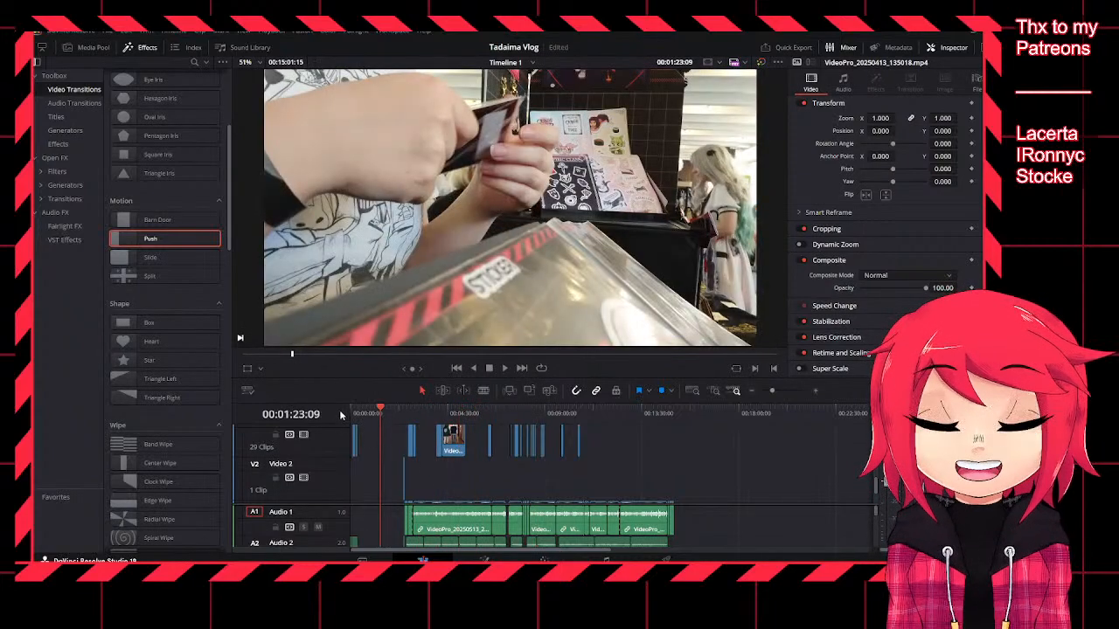
left_click(365, 413)
left_click(358, 413)
Step: Scan forward from the opening past the comic page clip at 8:26 to the end of the timeline at 15:01
left_click(418, 414)
left_click(476, 412)
left_click(494, 409)
left_click(506, 413)
left_click(554, 412)
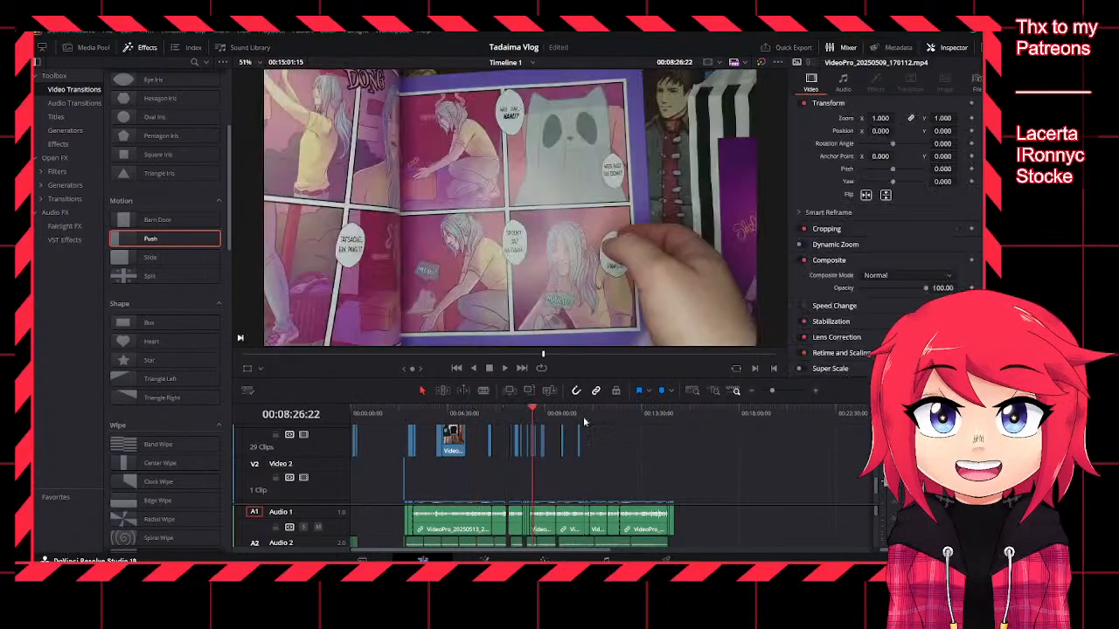
left_click(589, 414)
left_click(631, 413)
left_click(661, 414)
left_click(675, 415)
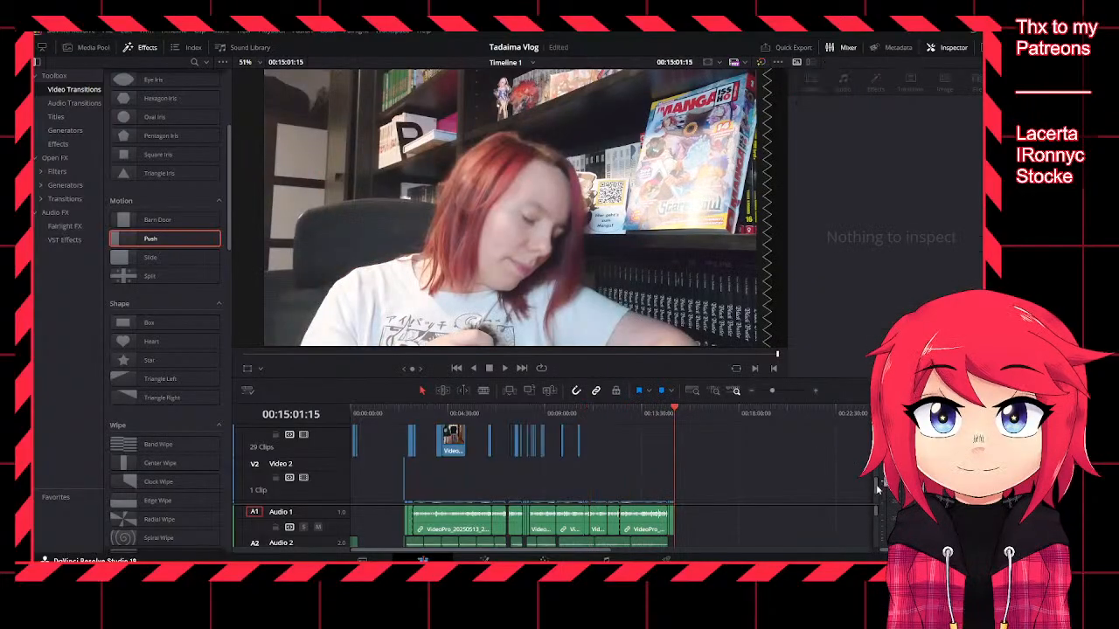
Step: Bring the Video 1 track into view and check the early footage between Testrender.mp4 at 1:11 and the interview at 3:23
scroll(874, 511, "down", 2)
left_click(423, 413)
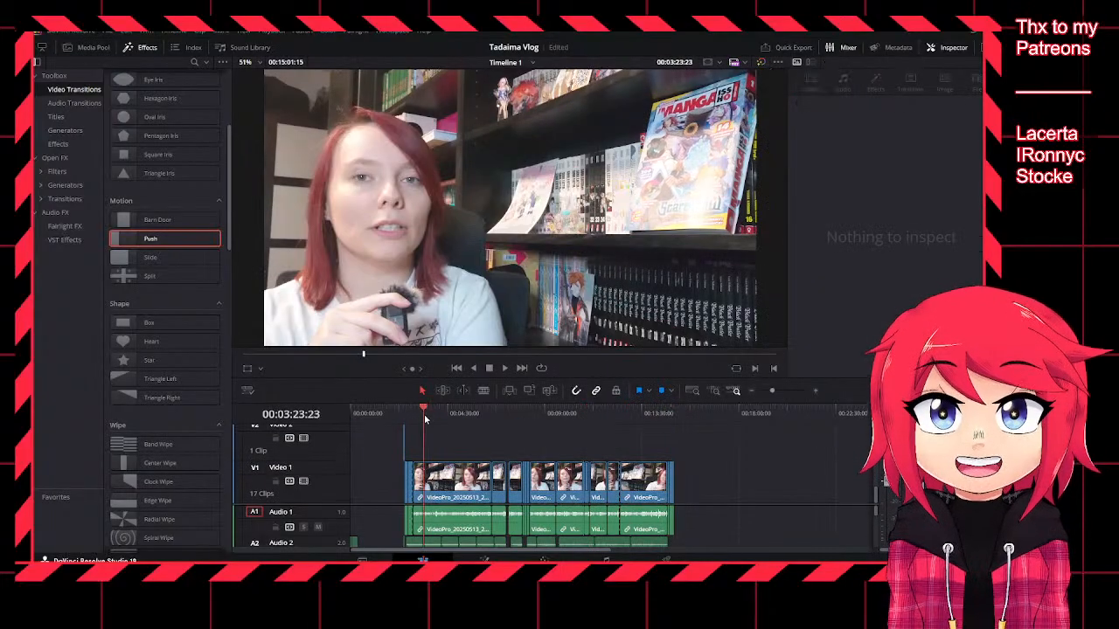
left_click(402, 414)
left_click(377, 413)
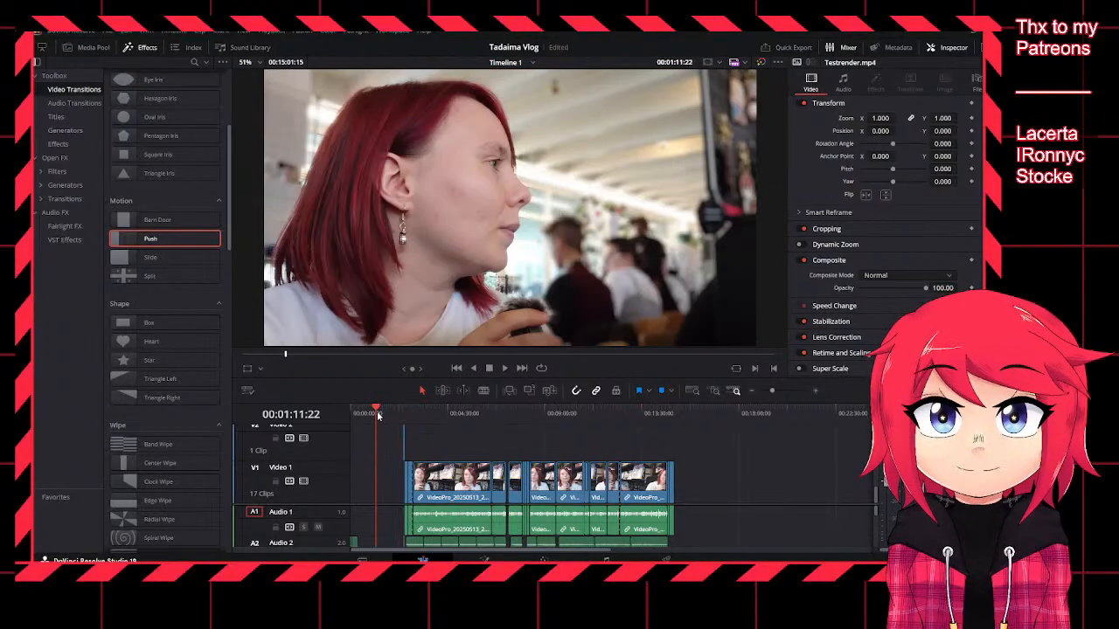
left_click(402, 414)
left_click(423, 414)
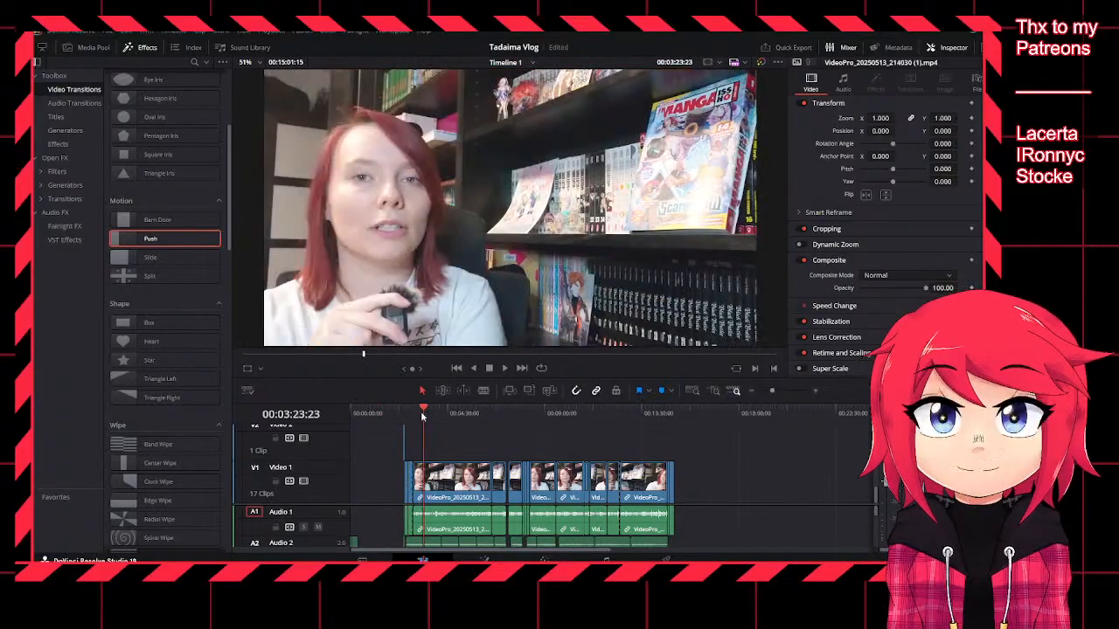
Step: Check the timeline from the street clip at 4:00 to the artist credit title at 7:38, and play on to 7:50
left_click(438, 413)
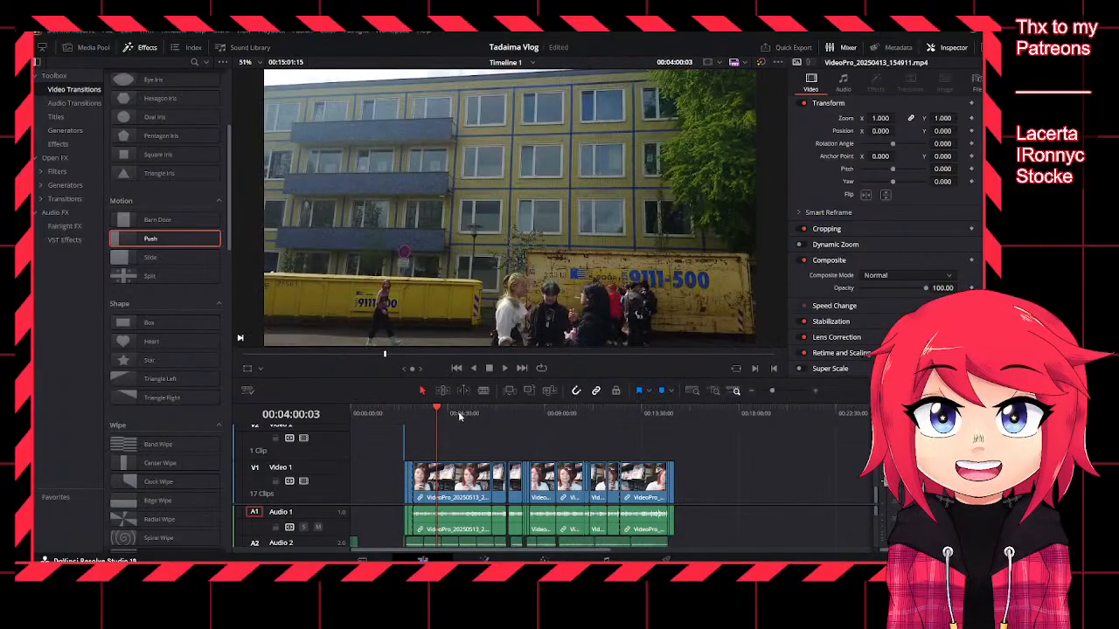
left_click(457, 413)
left_click(477, 414)
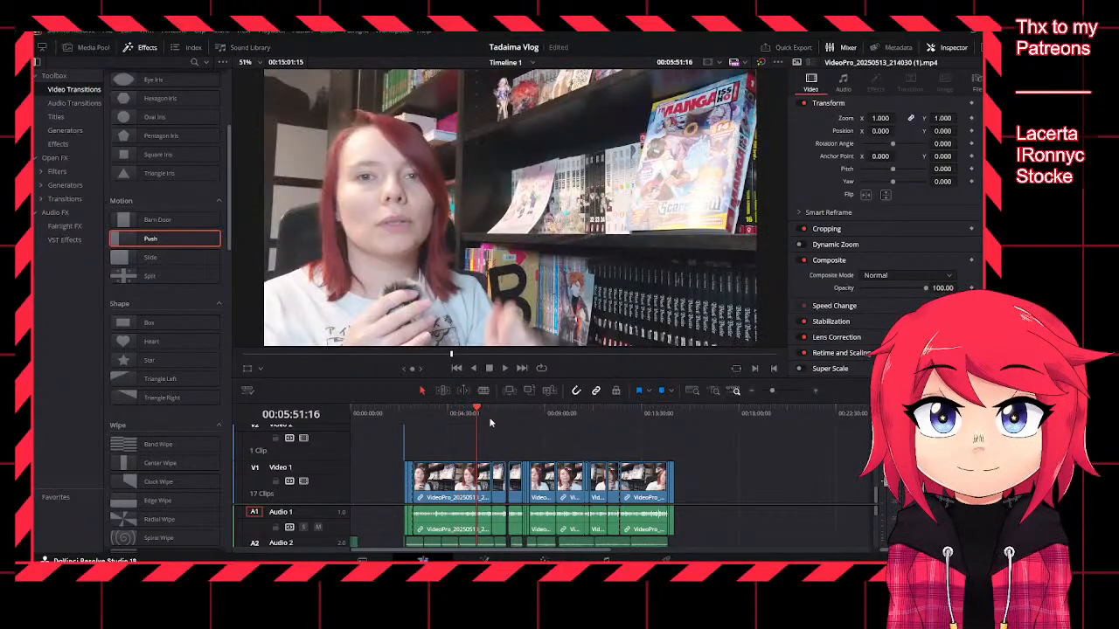
left_click(489, 415)
left_click(508, 415)
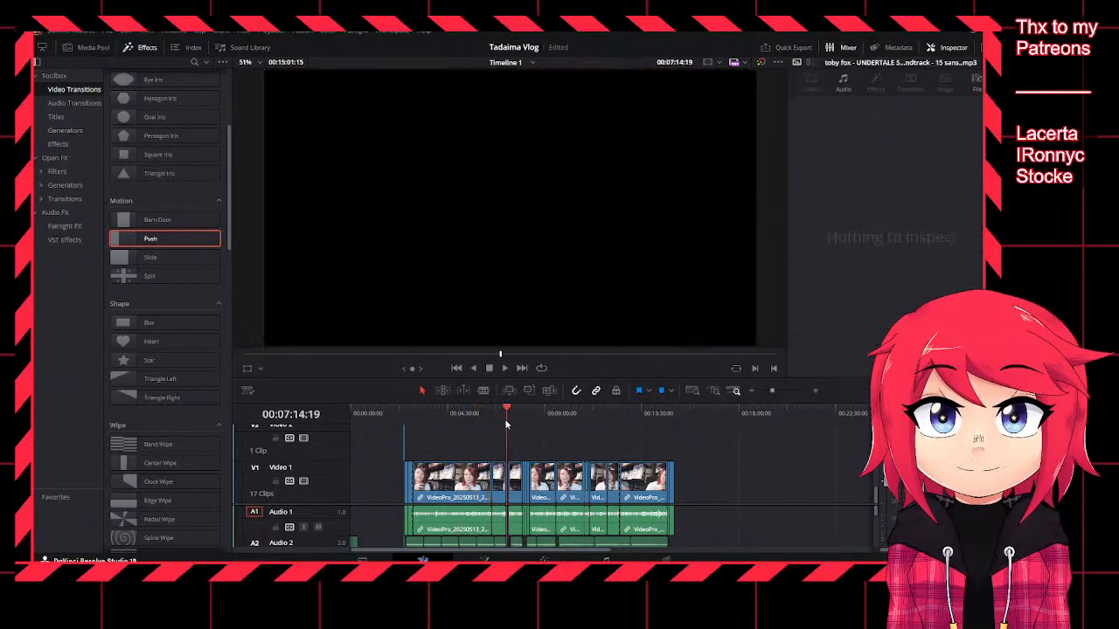
left_click(516, 416)
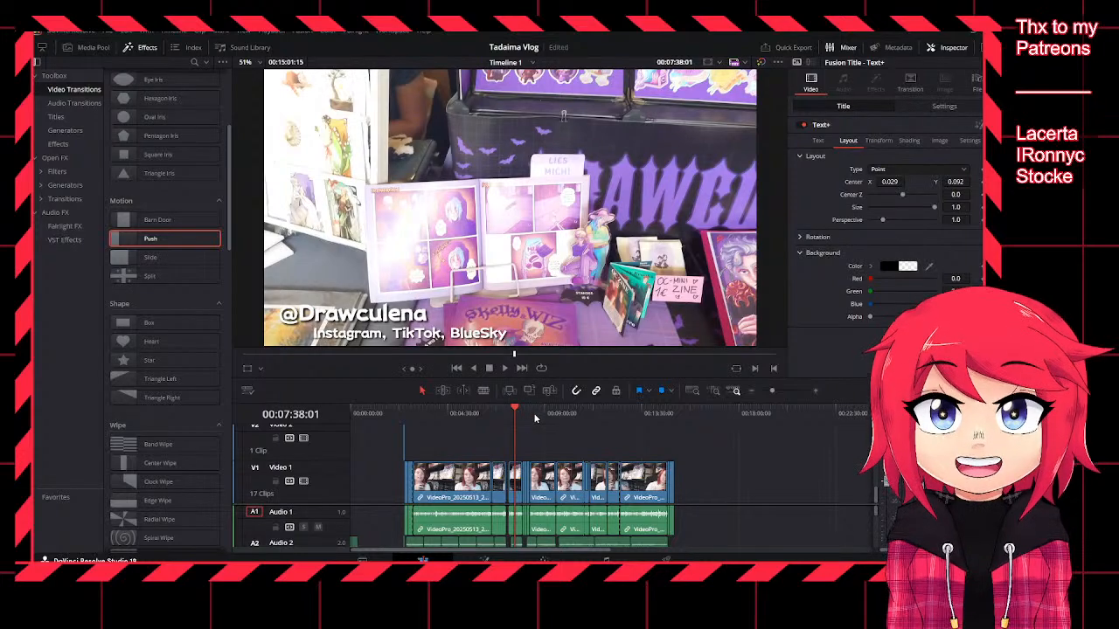
key("space")
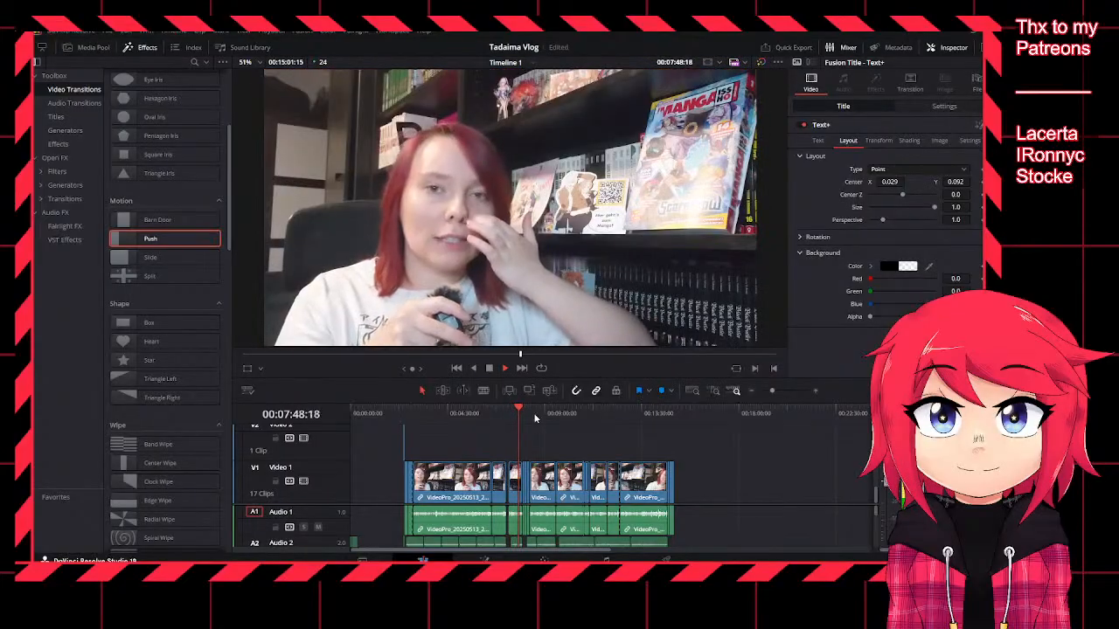
key("space")
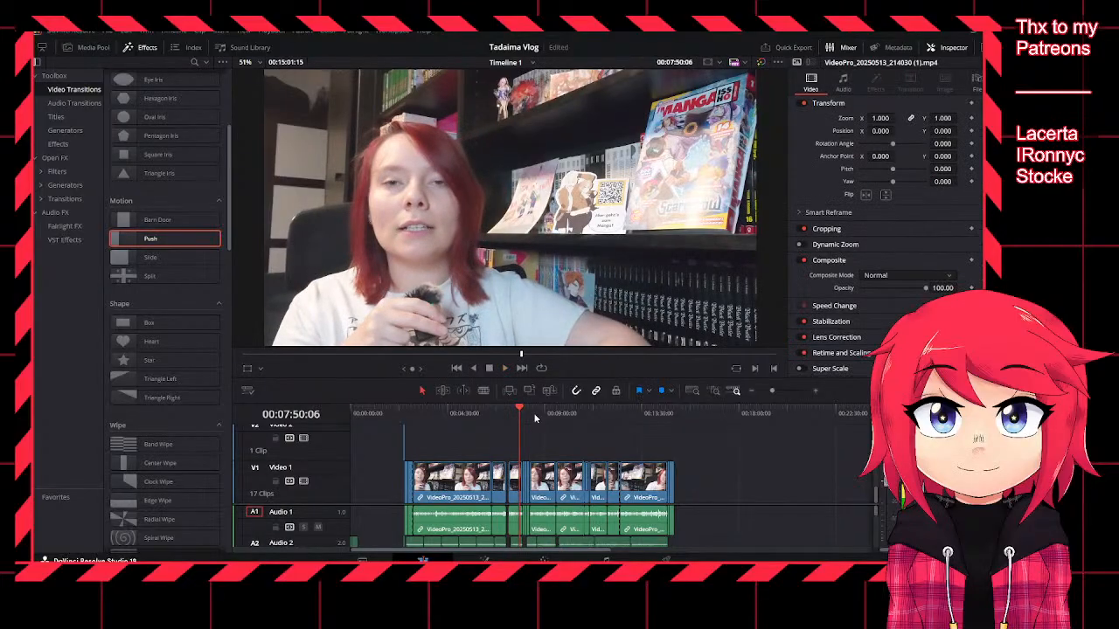
Step: Scrub through the remaining timeline to 15:45, then return to the artist table clip at 1:04
left_click_drag(504, 411, 560, 413)
left_click_drag(652, 422, 691, 423)
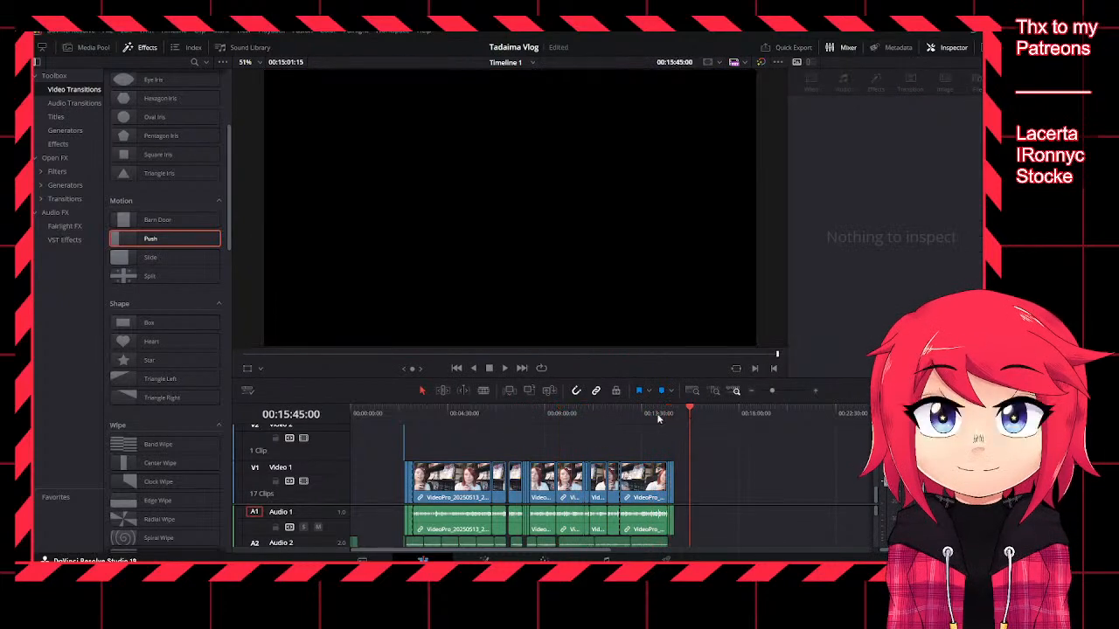
left_click(652, 414)
left_click(571, 411)
left_click(373, 412)
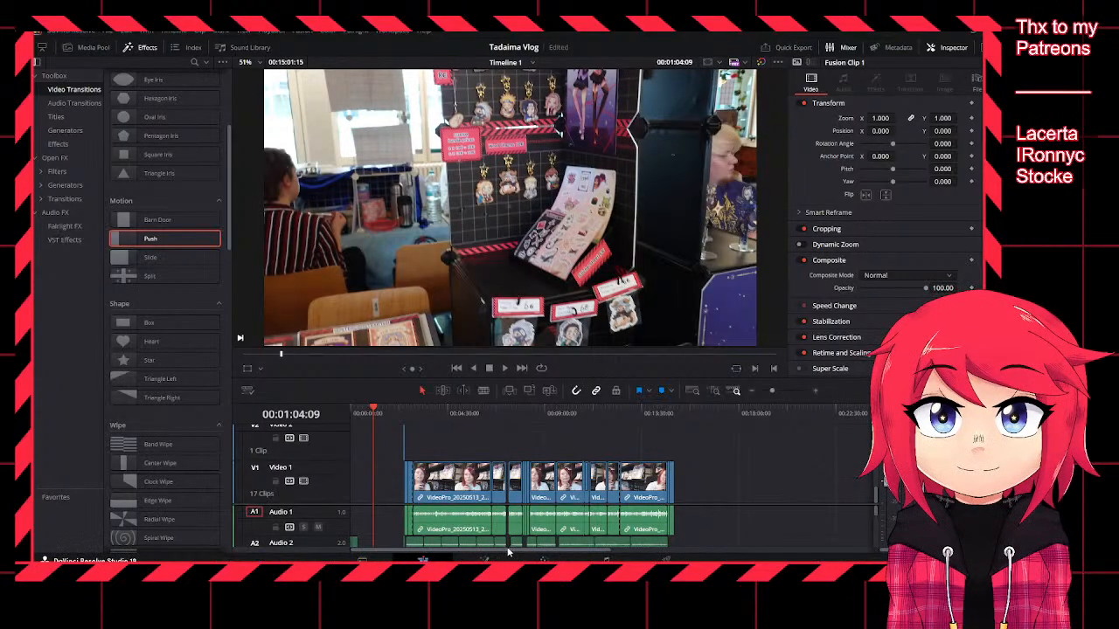
Step: Switch to Firefox, load the YouTube subscriptions page and open the account's own Katta Draws Live channel
mouse_move(360, 558)
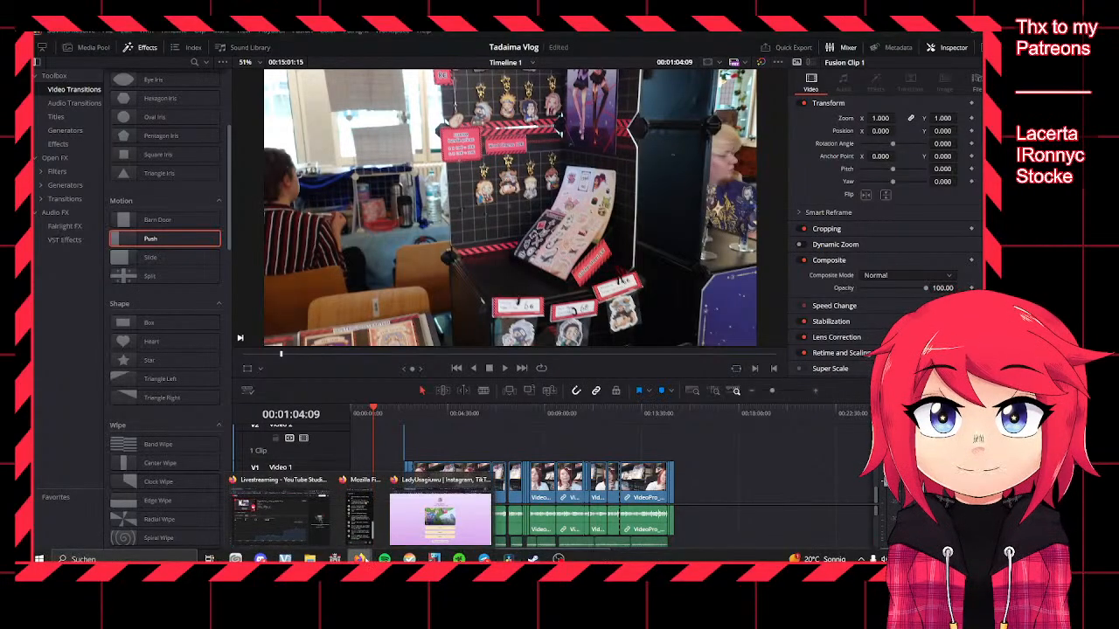
left_click(440, 516)
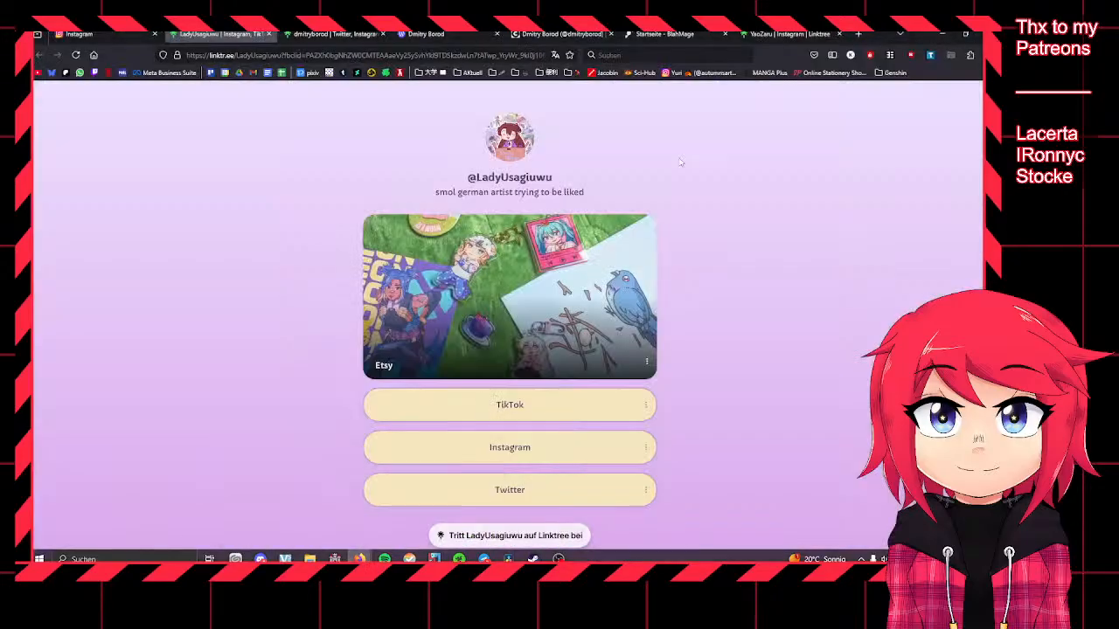
left_click(79, 34)
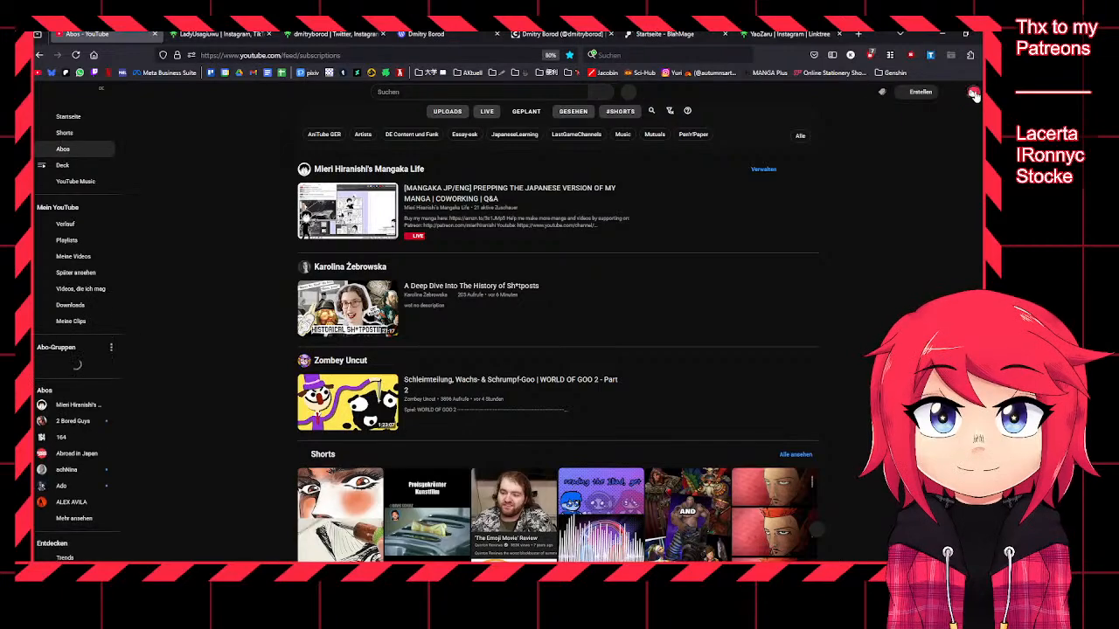
left_click(975, 93)
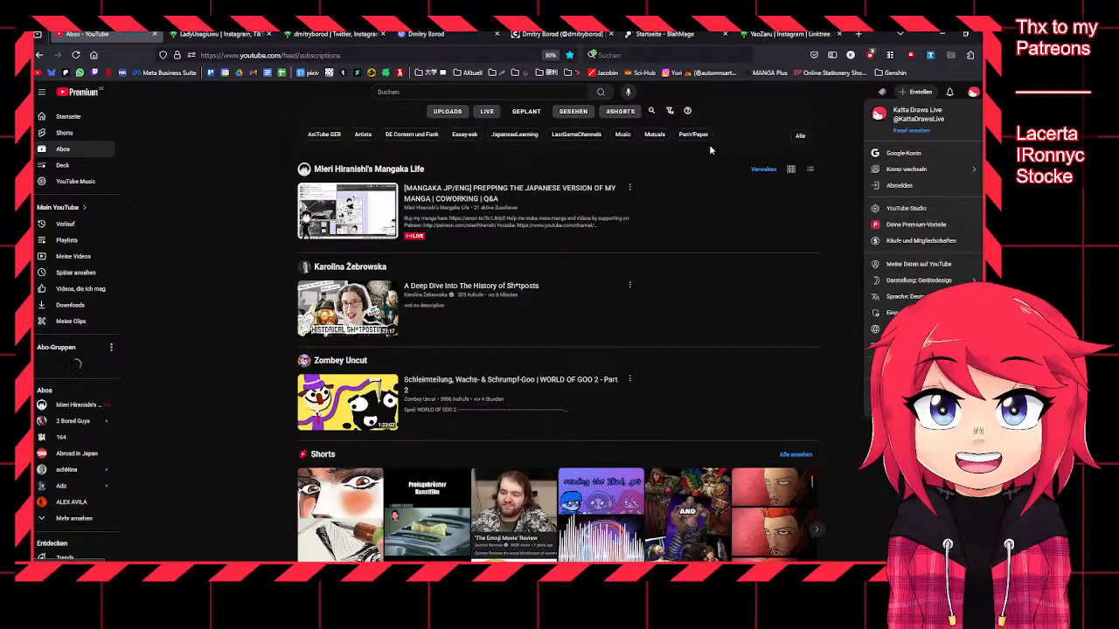
left_click(914, 130)
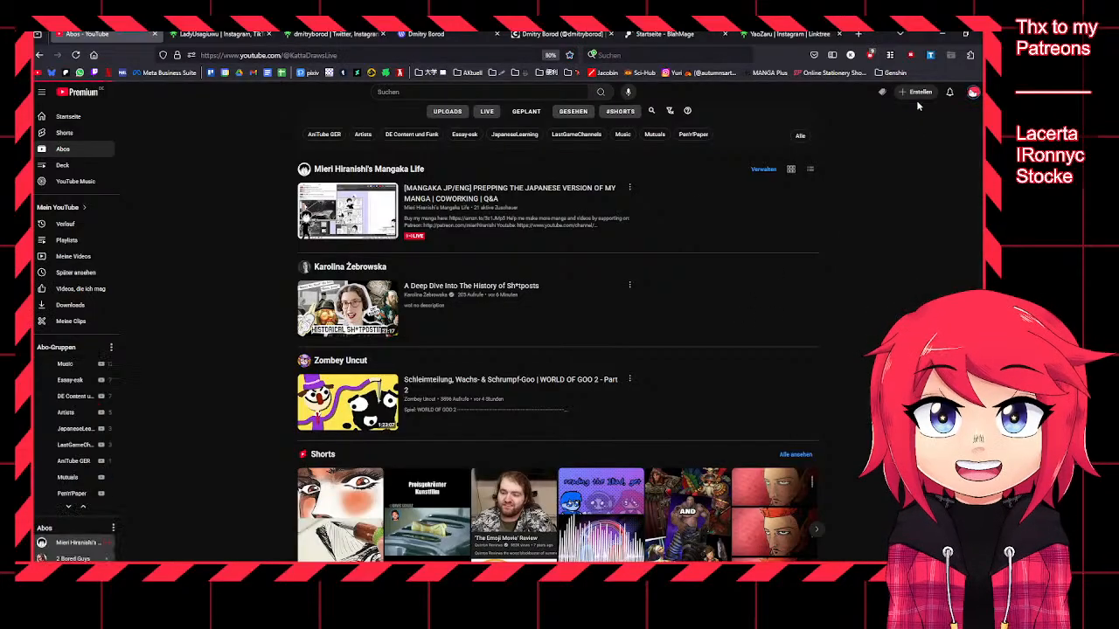
Step: Open the linked Katta Draws channel from the My Channels section and browse to its uploaded videos
scroll(448, 291, "down", 3)
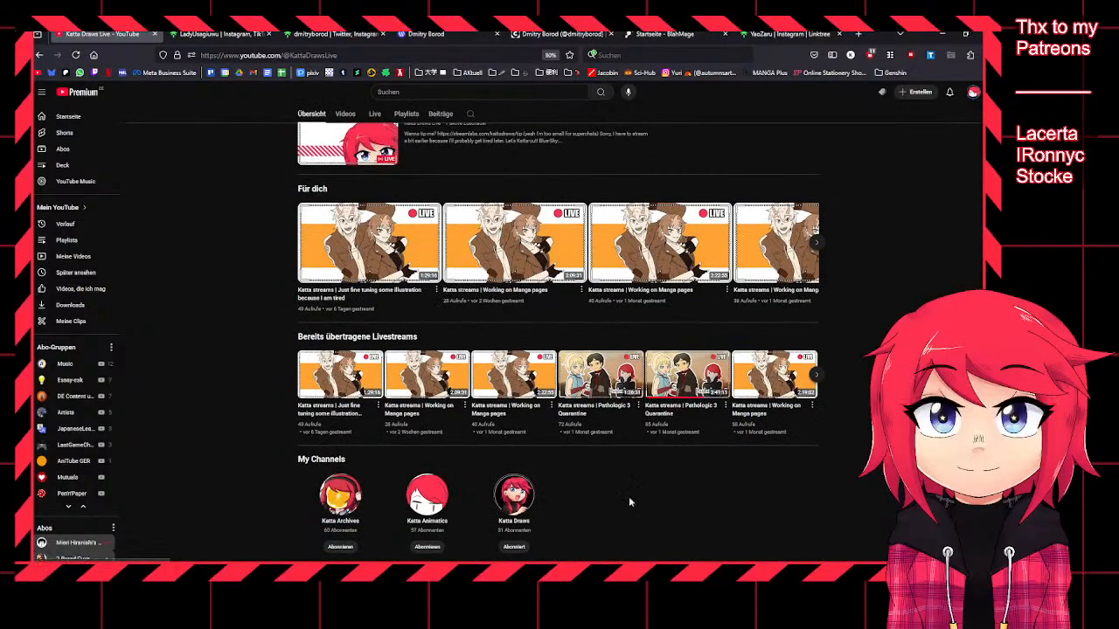
left_click(514, 522)
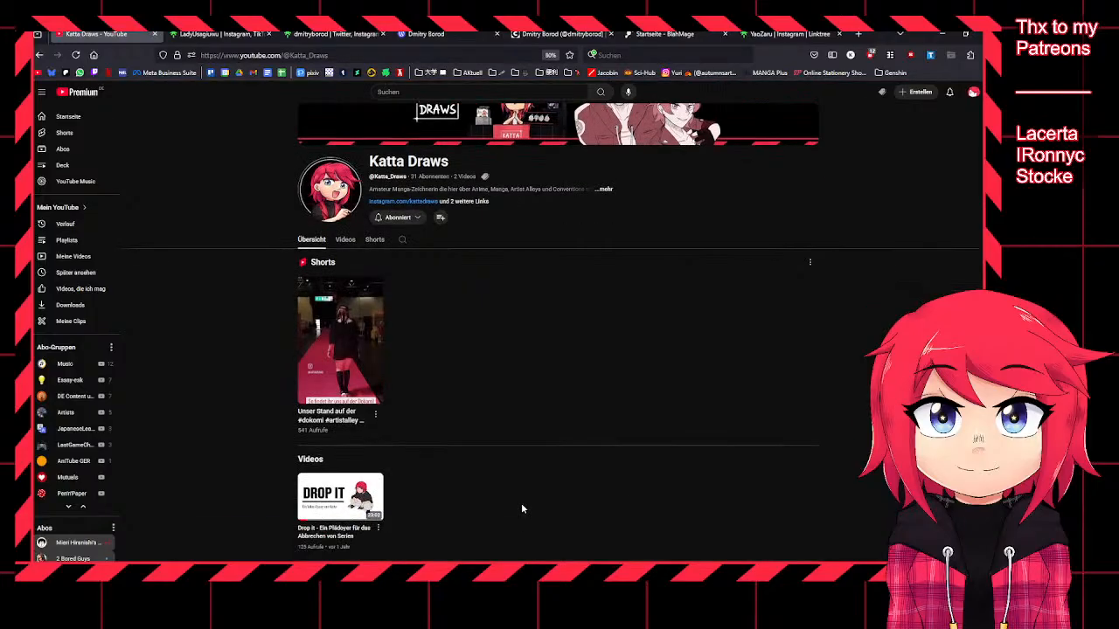
scroll(521, 509, "down", 2)
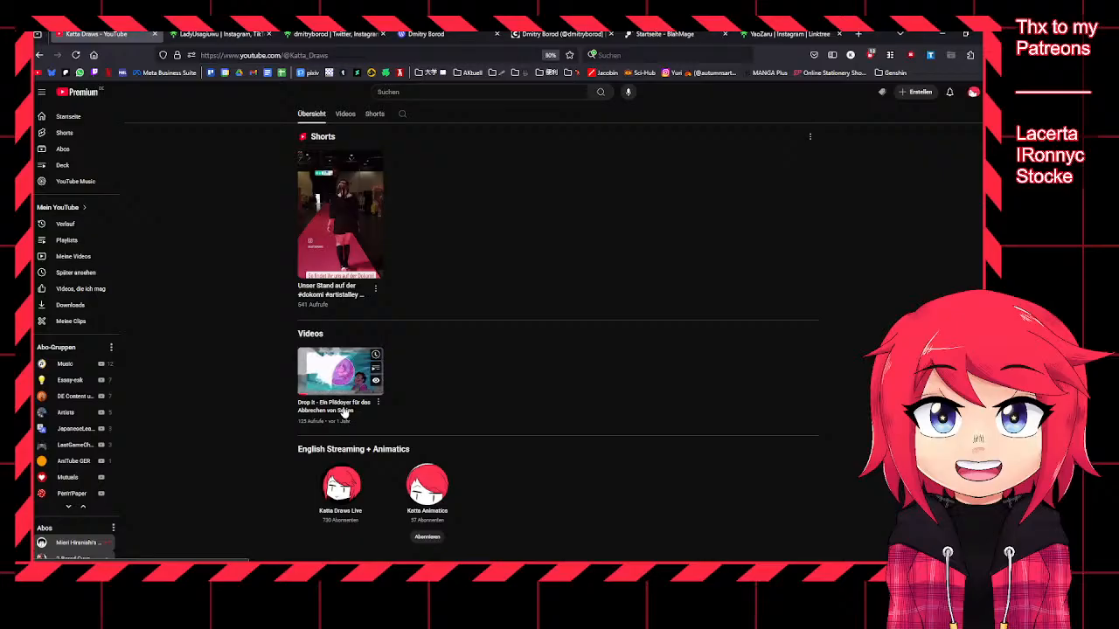
Step: Look over the Katta Draws channel's overview and its page of uploaded videos
scroll(852, 505, "up", 3)
scroll(847, 505, "down", 2)
scroll(464, 314, "up", 2)
scroll(465, 304, "down", 2)
scroll(691, 398, "up", 1)
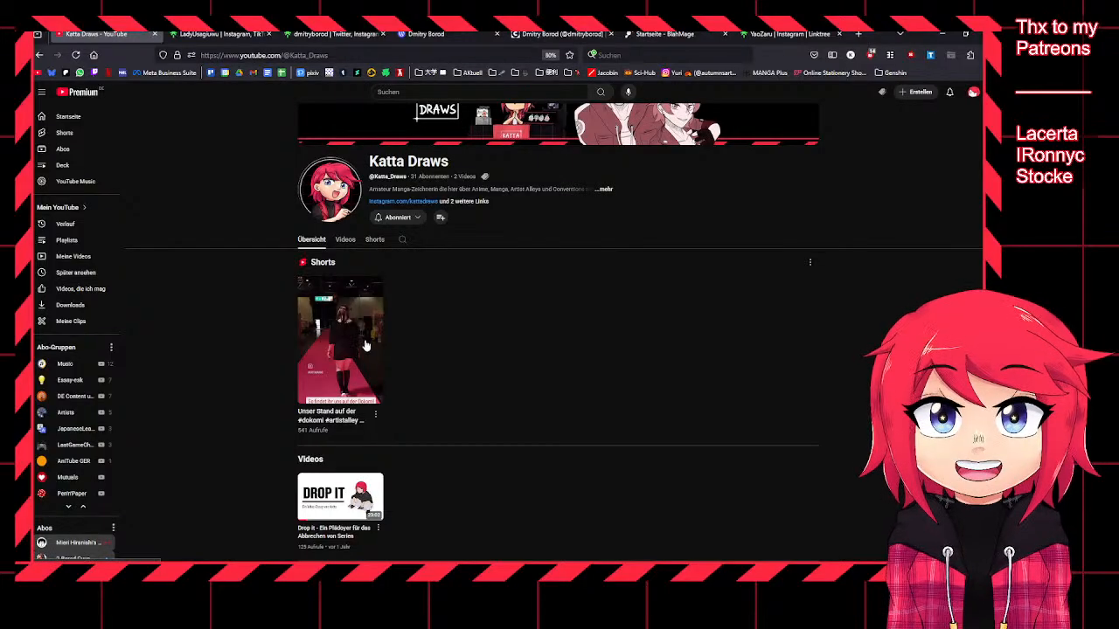
left_click(345, 239)
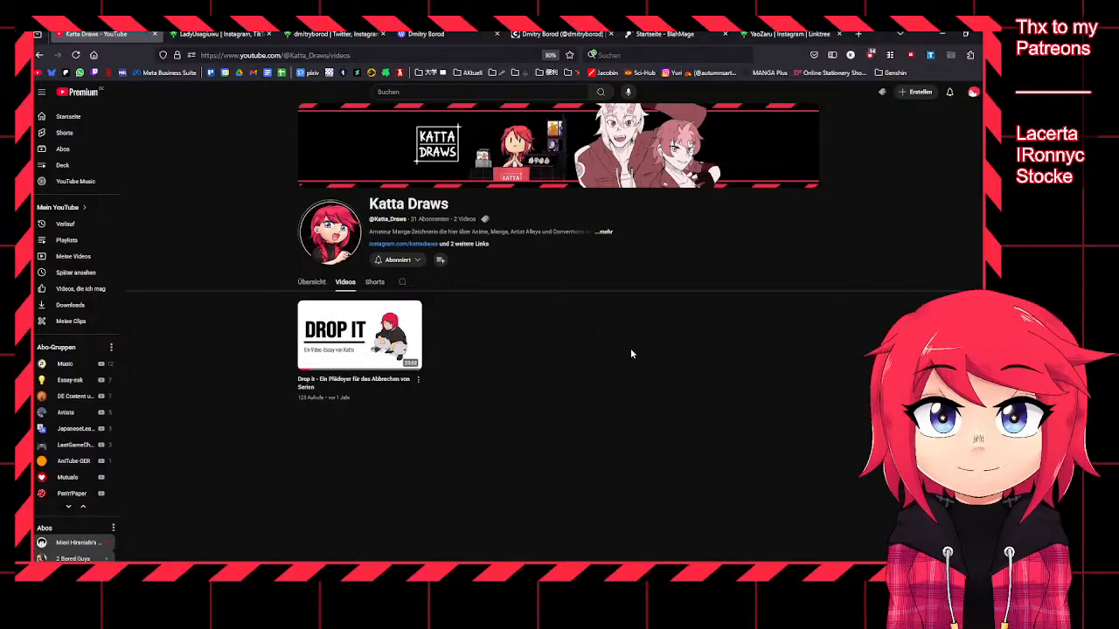
scroll(630, 351, "down", 2)
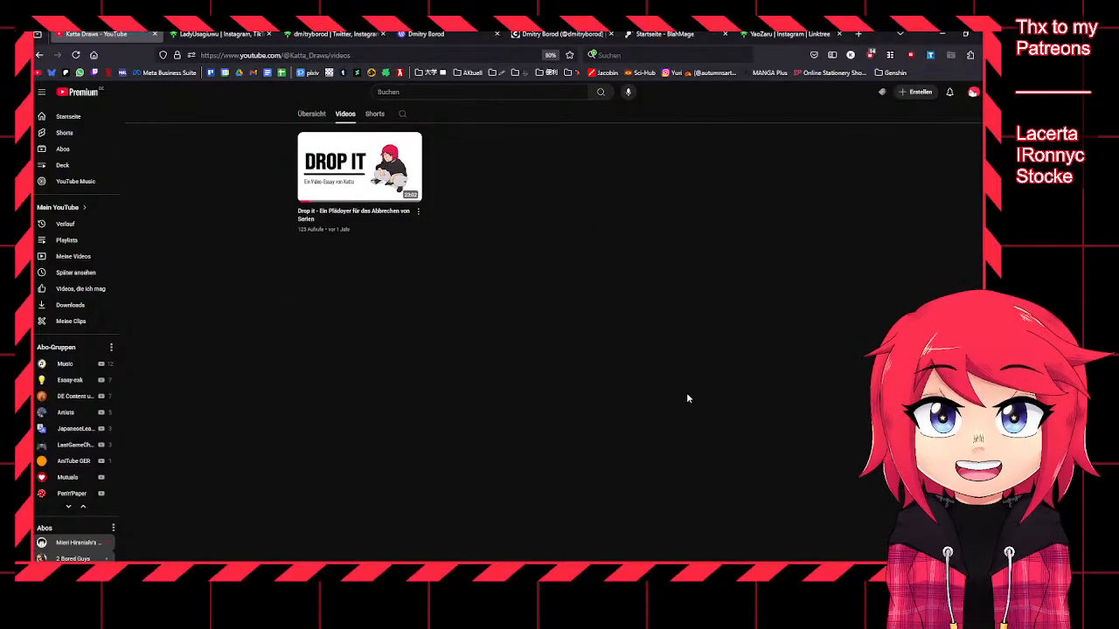
scroll(665, 385, "up", 2)
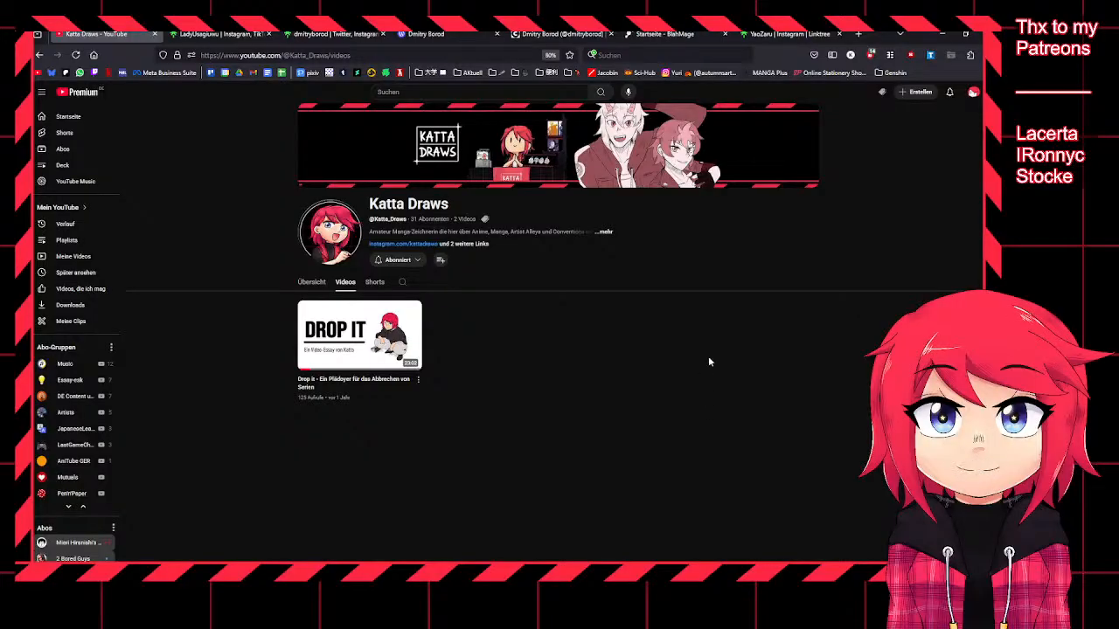
scroll(297, 385, "down", 2)
scroll(577, 444, "up", 2)
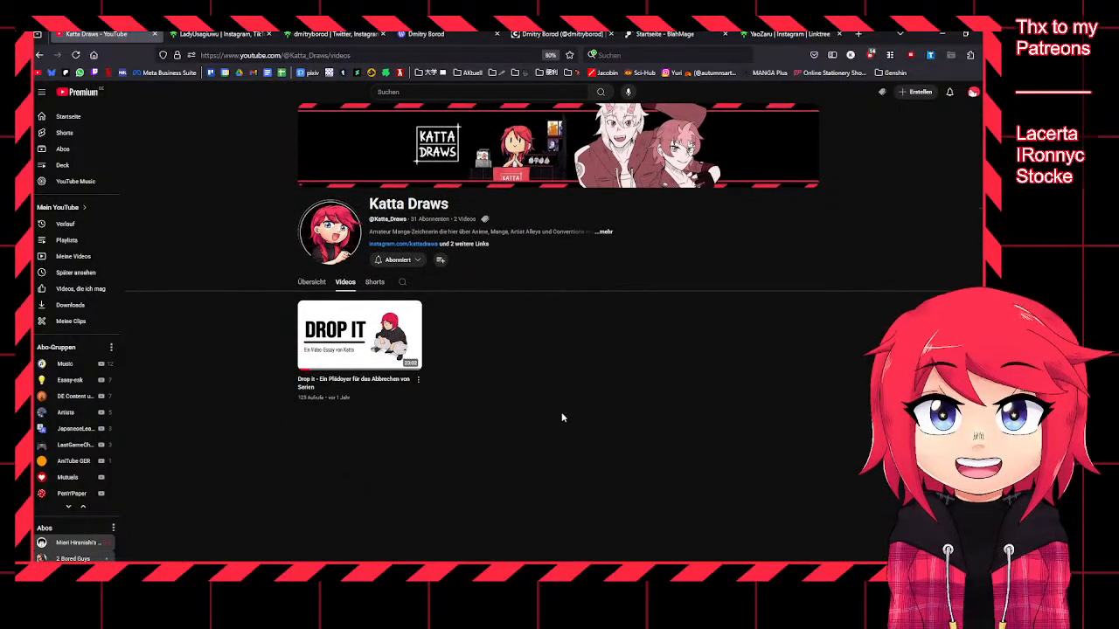
scroll(560, 413, "down", 2)
scroll(540, 402, "up", 2)
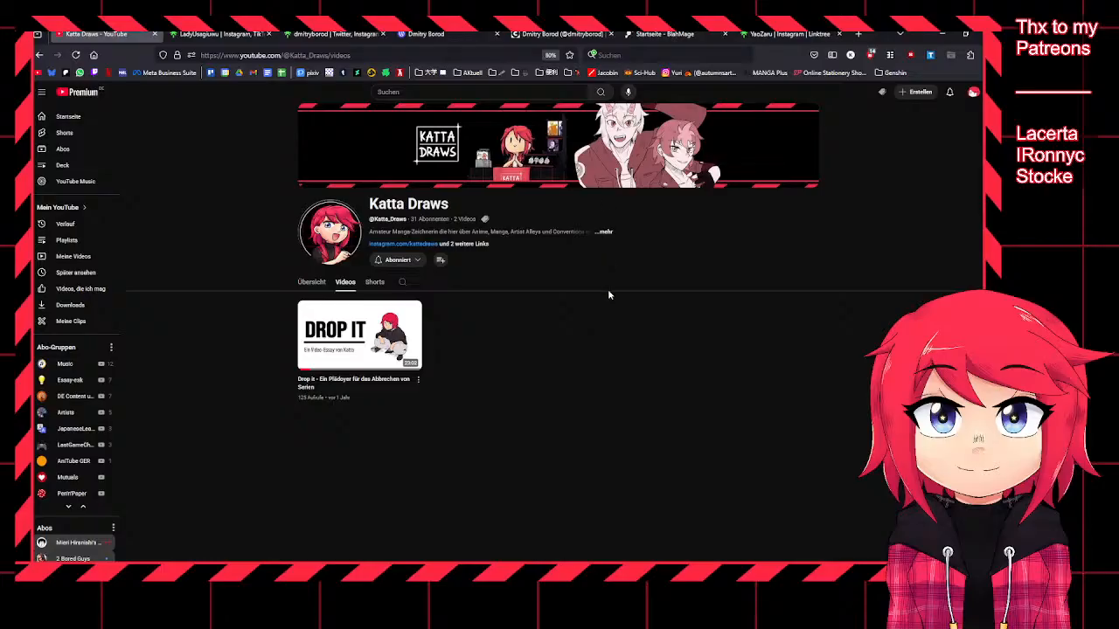
Step: Read the Katta Draws channel's description and links, then look over its overview with the Shorts and linked channels
left_click(472, 244)
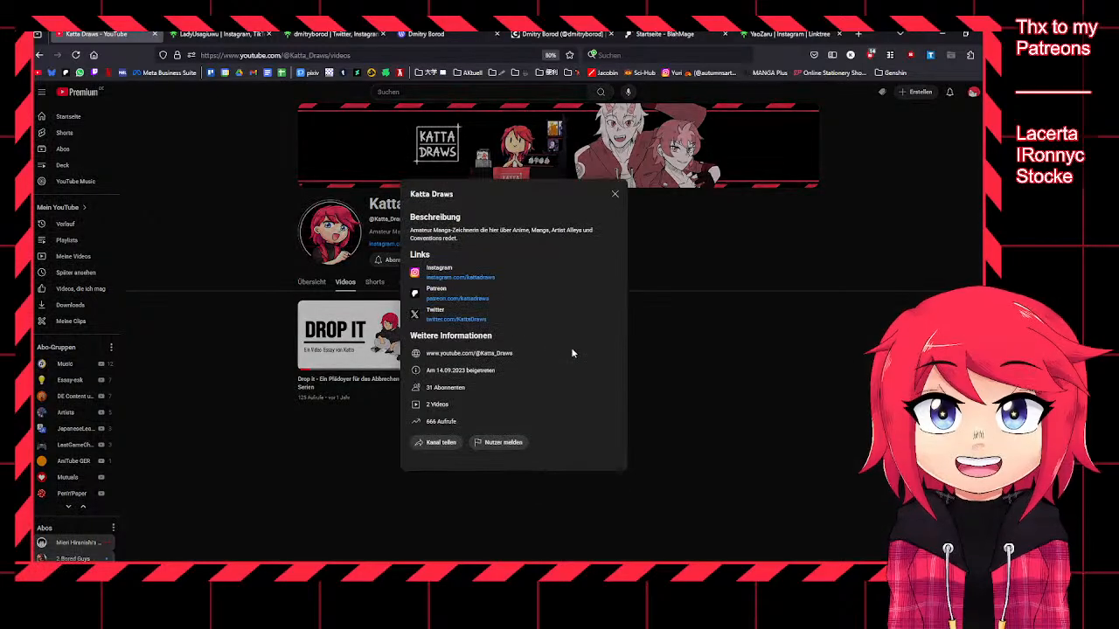
left_click(763, 347)
scroll(763, 346, "down", 2)
scroll(764, 350, "up", 2)
left_click(302, 280)
scroll(597, 347, "down", 4)
scroll(596, 347, "up", 1)
scroll(597, 347, "down", 1)
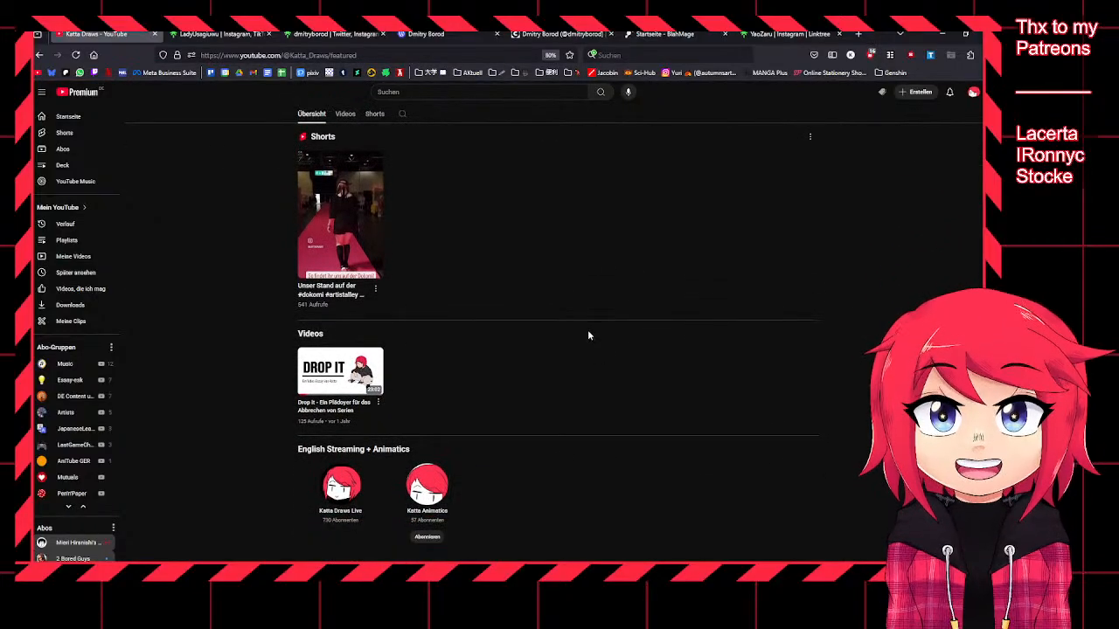
scroll(496, 352, "up", 1)
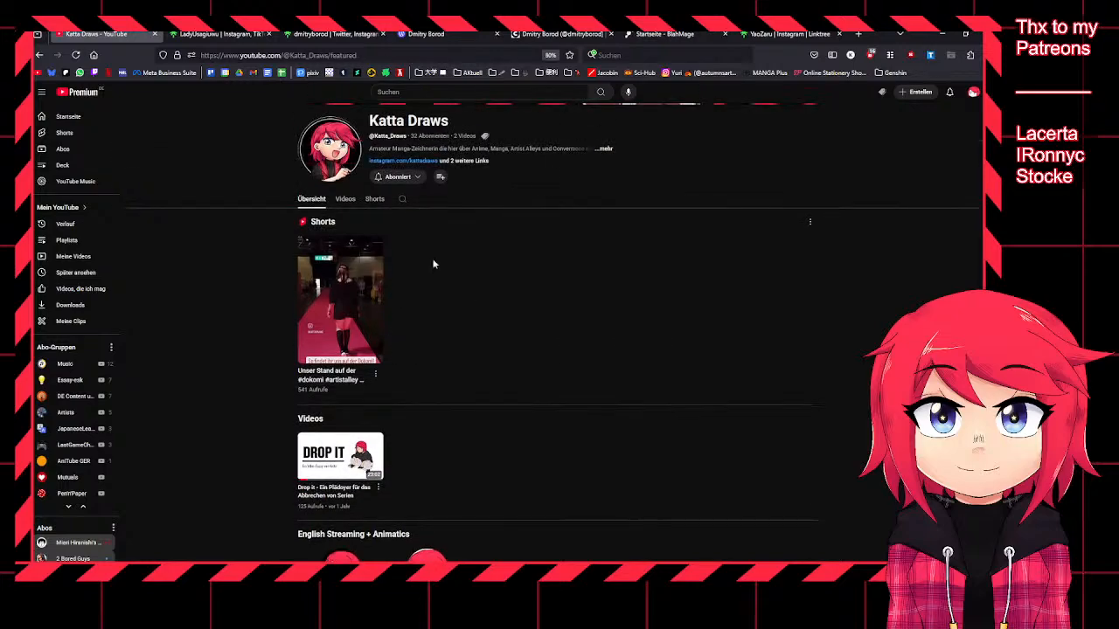
Step: Return to the Katta Draws Live channel and examine the channels listed in its My Channels section
left_click(39, 56)
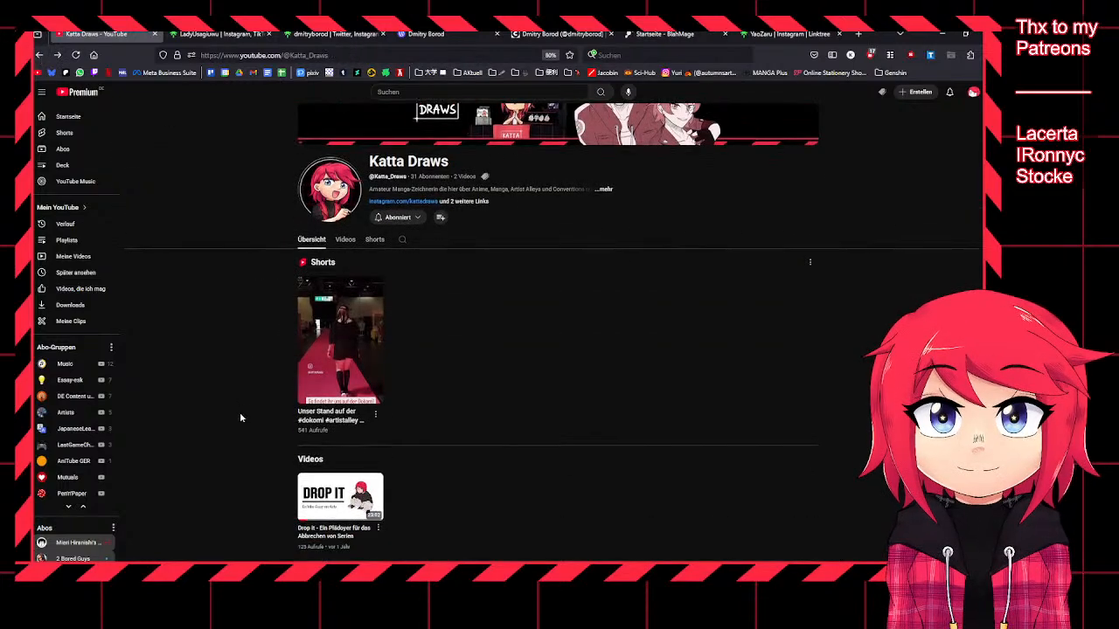
left_click(39, 56)
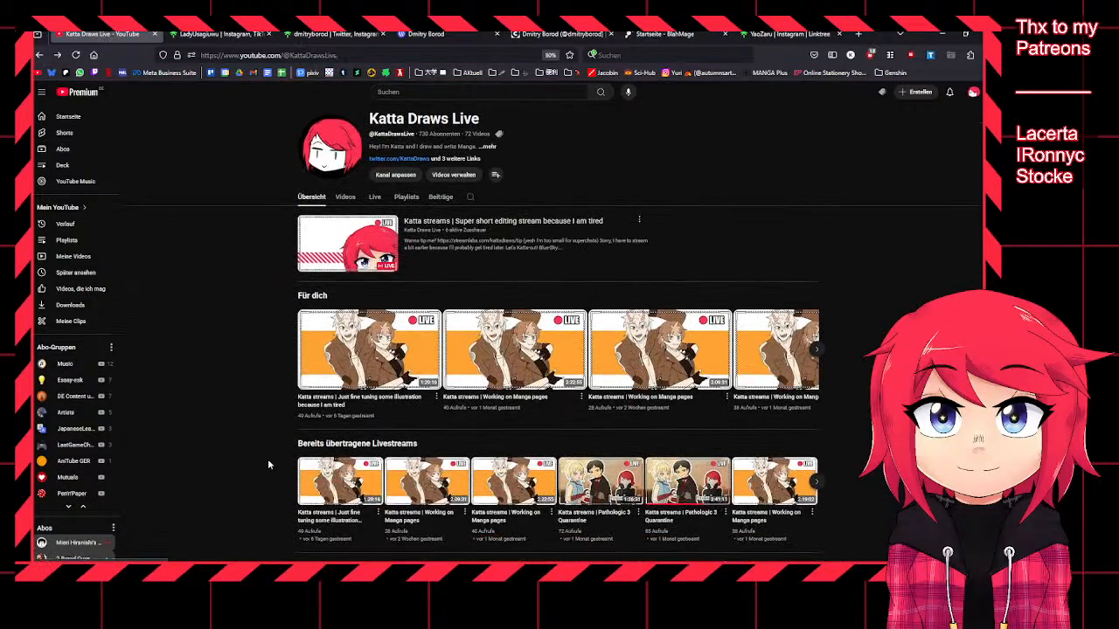
scroll(268, 465, "down", 2)
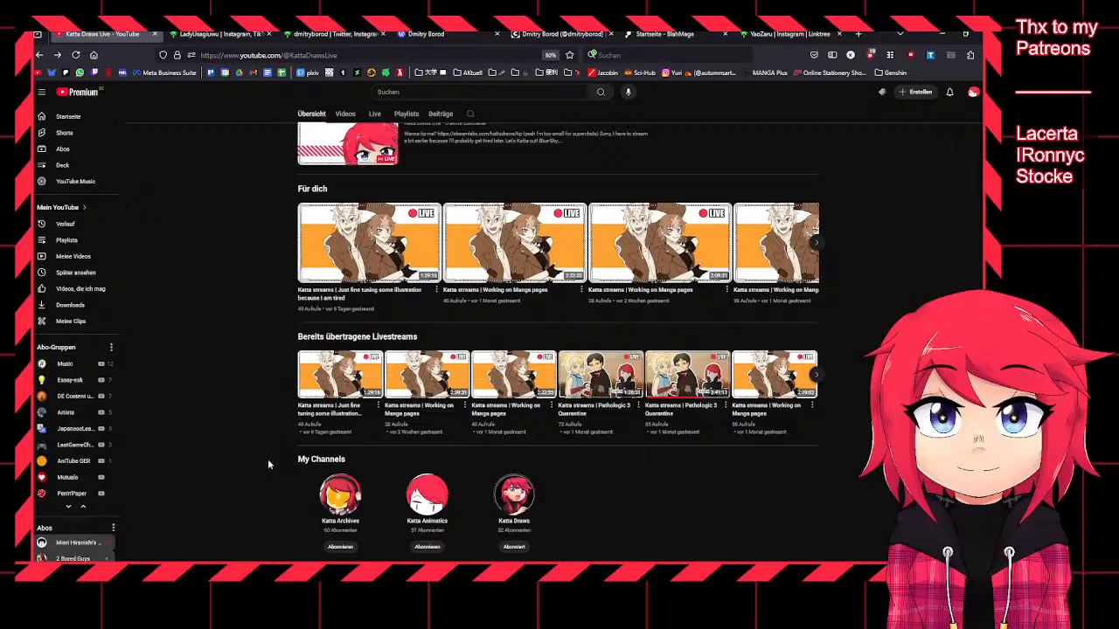
scroll(323, 538, "up", 1)
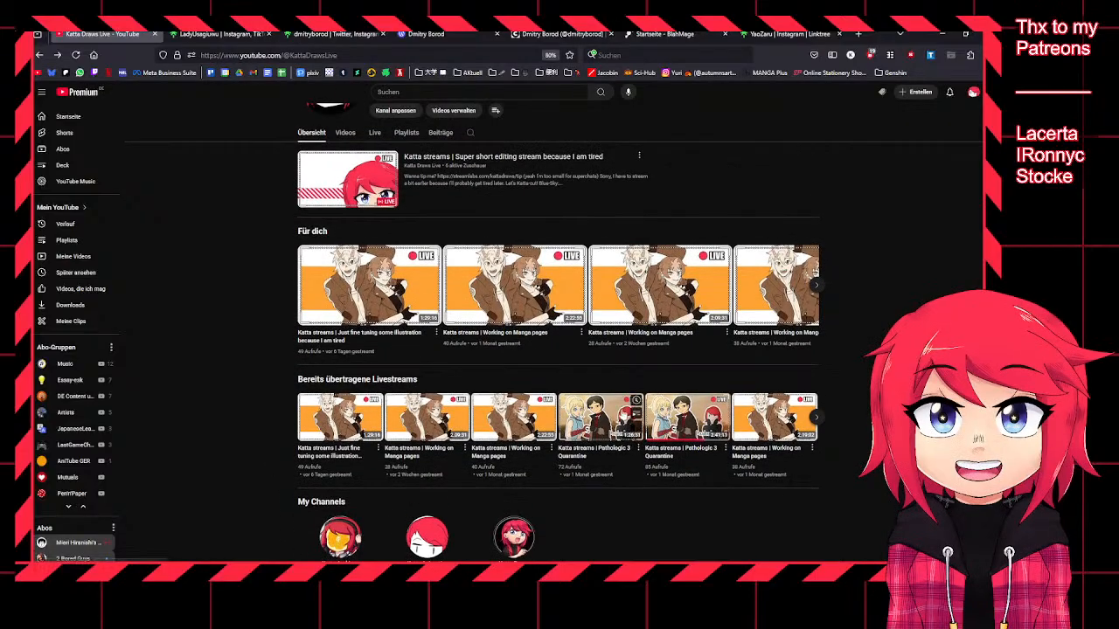
scroll(328, 436, "down", 1)
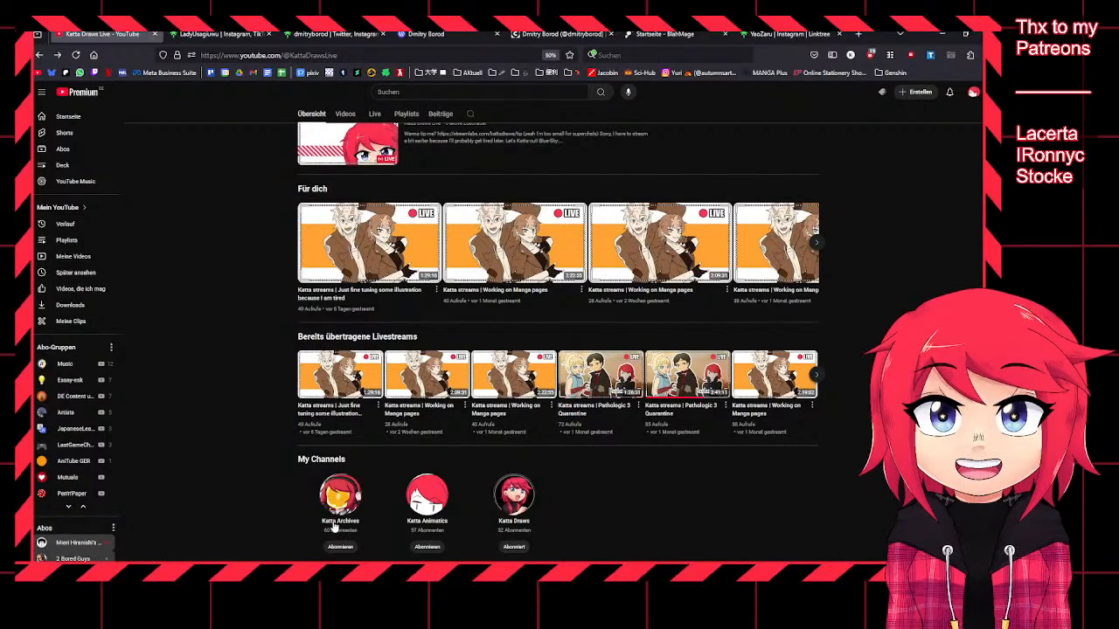
scroll(411, 511, "up", 1)
scroll(352, 525, "down", 1)
scroll(376, 523, "up", 1)
scroll(398, 520, "down", 1)
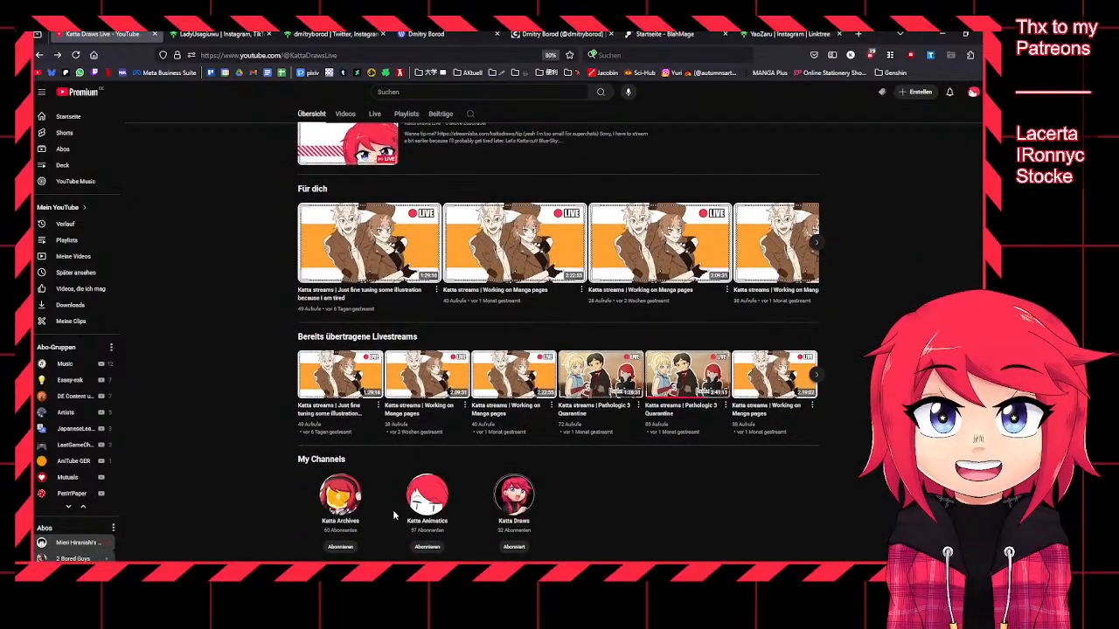
scroll(427, 520, "up", 3)
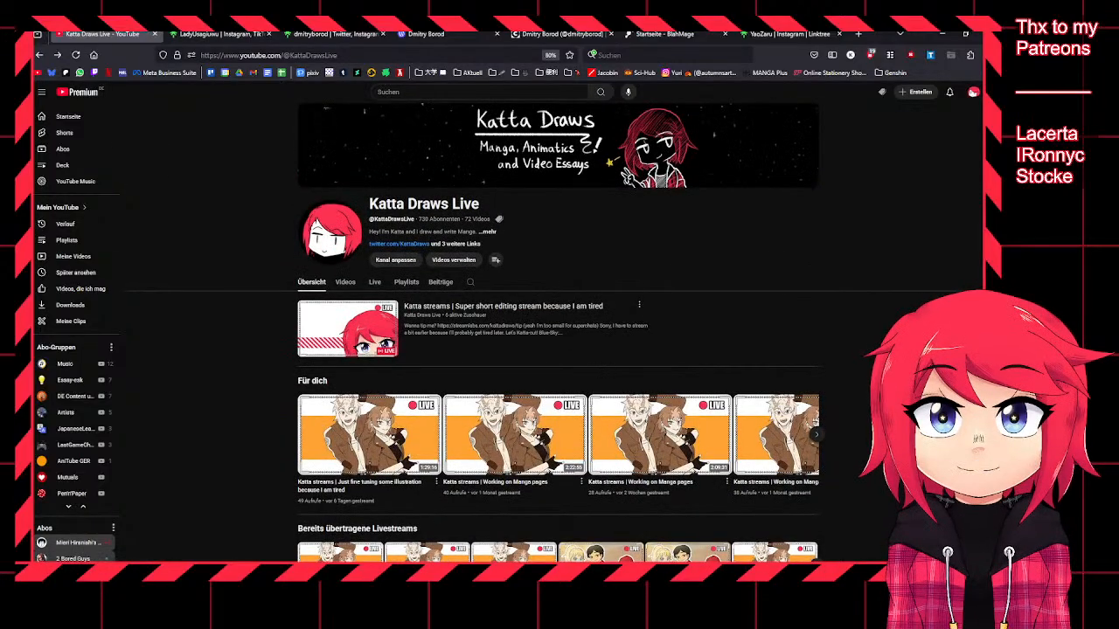
Step: Switch to DaVinci Resolve, close the Tadaima Vlog project and open the Dandelion project from the root Projects folder
left_click(510, 556)
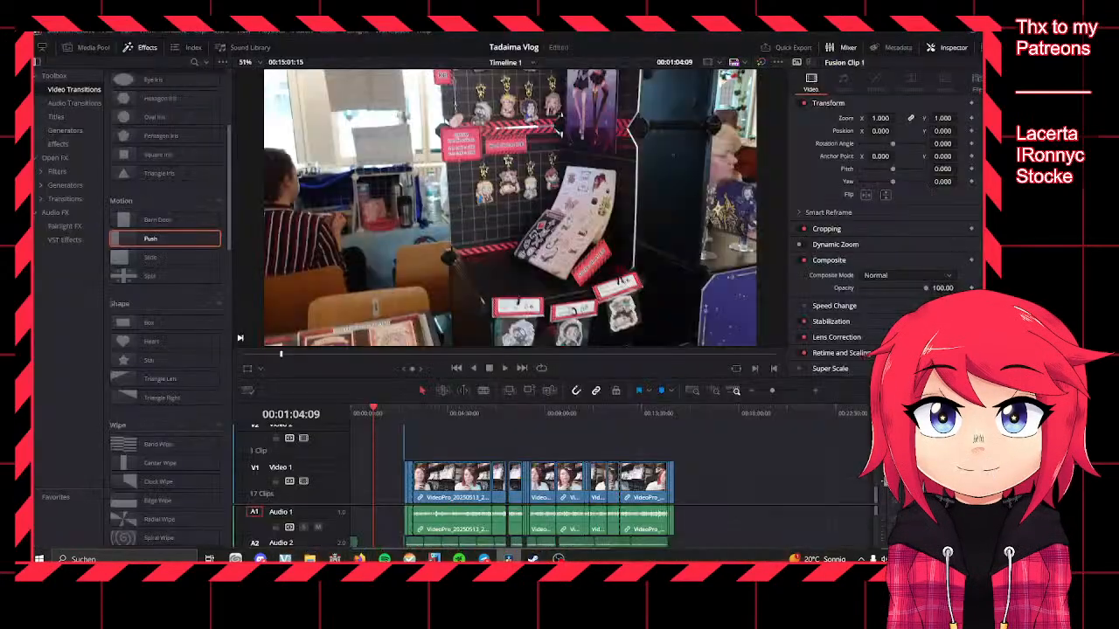
left_click(59, 32)
left_click(107, 33)
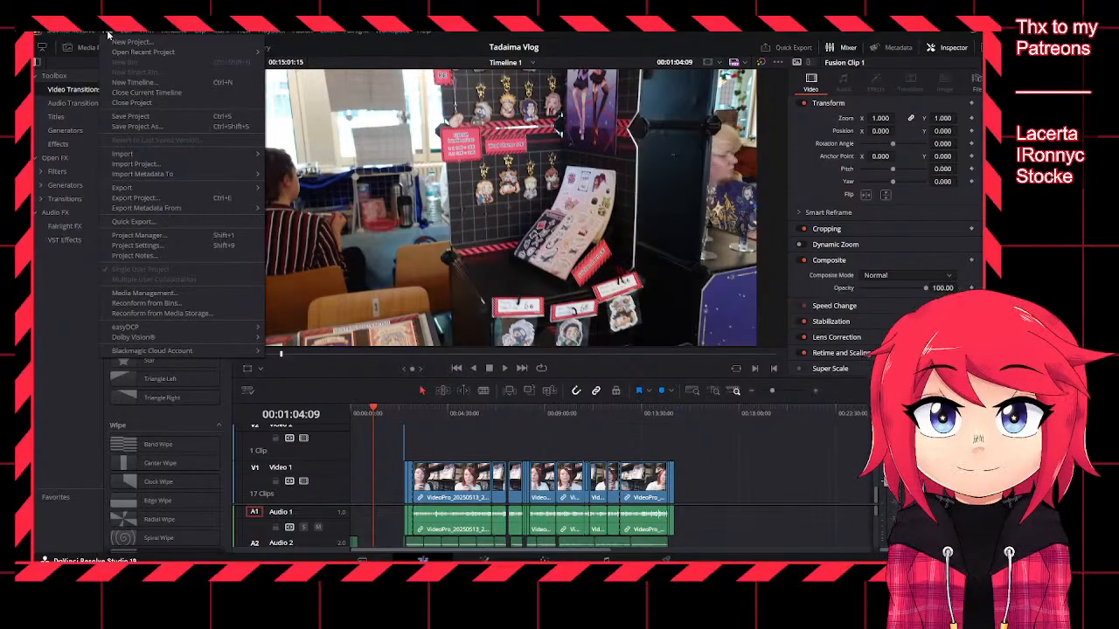
mouse_move(83, 32)
left_click(139, 106)
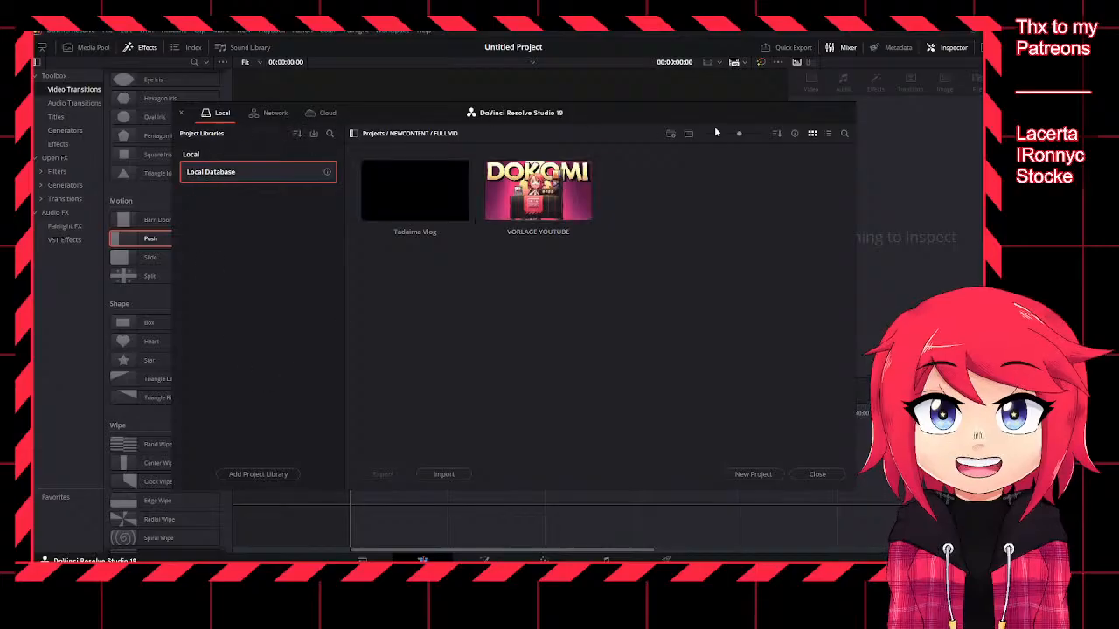
left_click(375, 134)
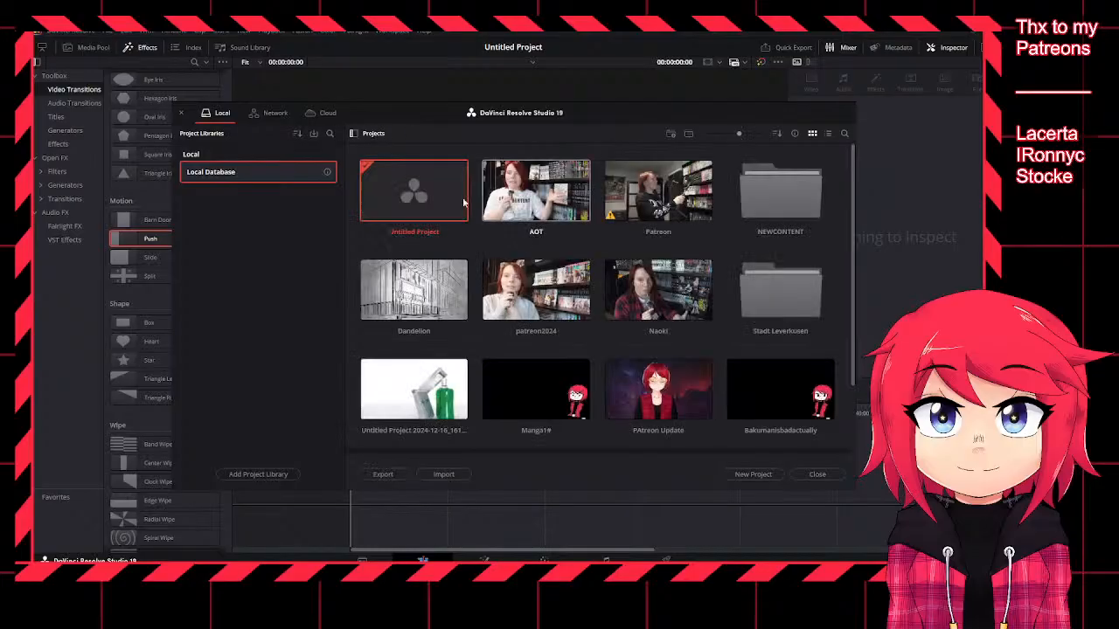
double_click(418, 293)
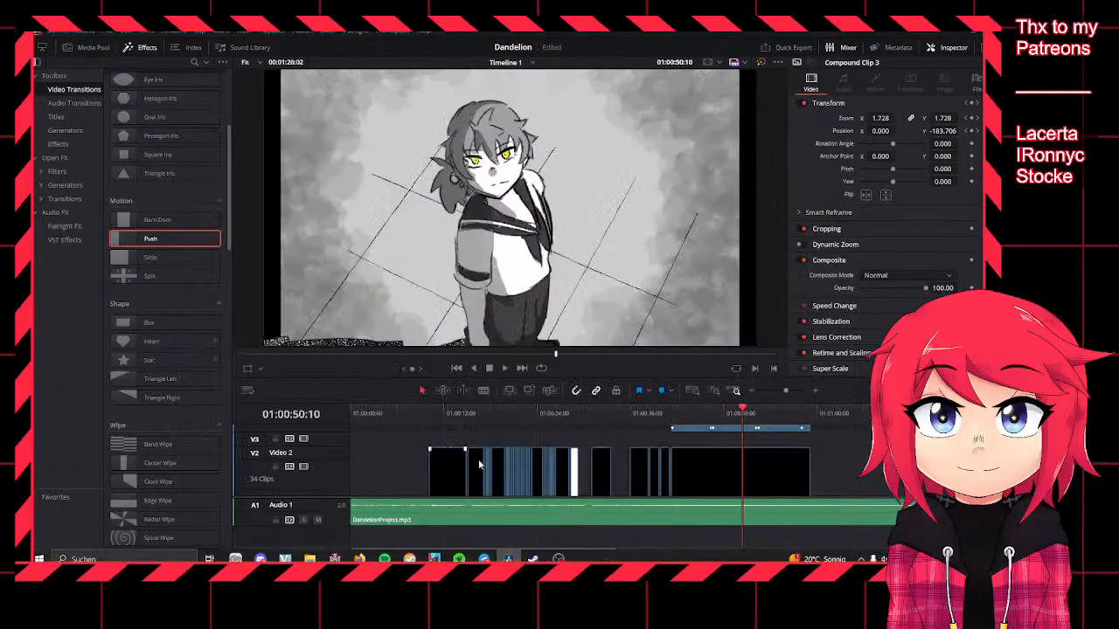
Step: Play the Dandelion timeline from its start, skip ahead to about 0:08 and stop at the first sketch at 0:10
left_click_drag(371, 421, 361, 417)
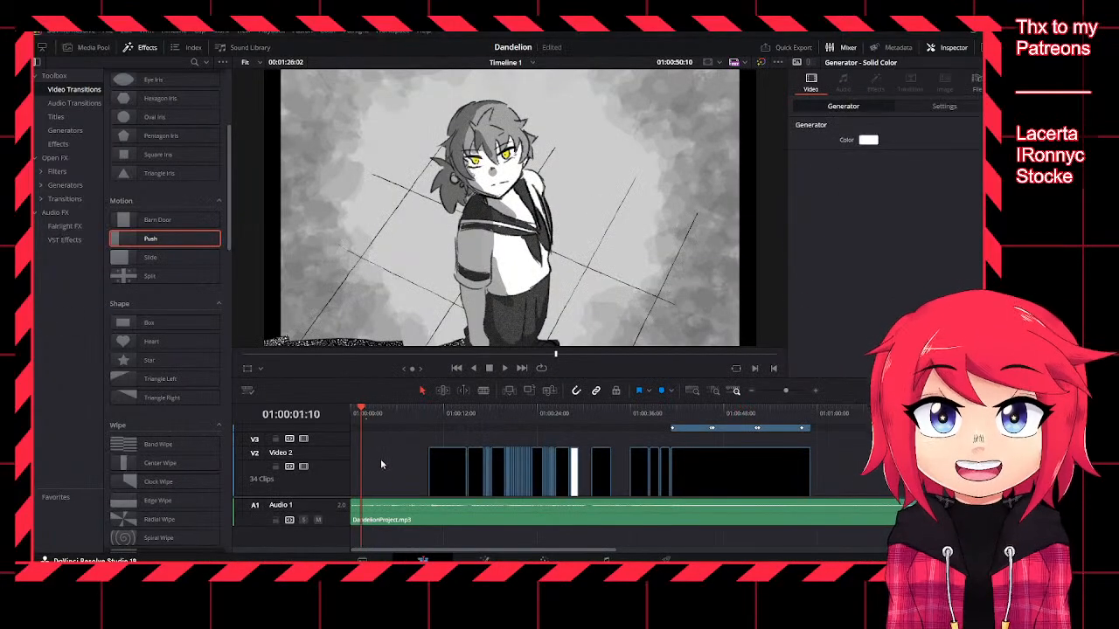
left_click_drag(437, 419, 225, 421)
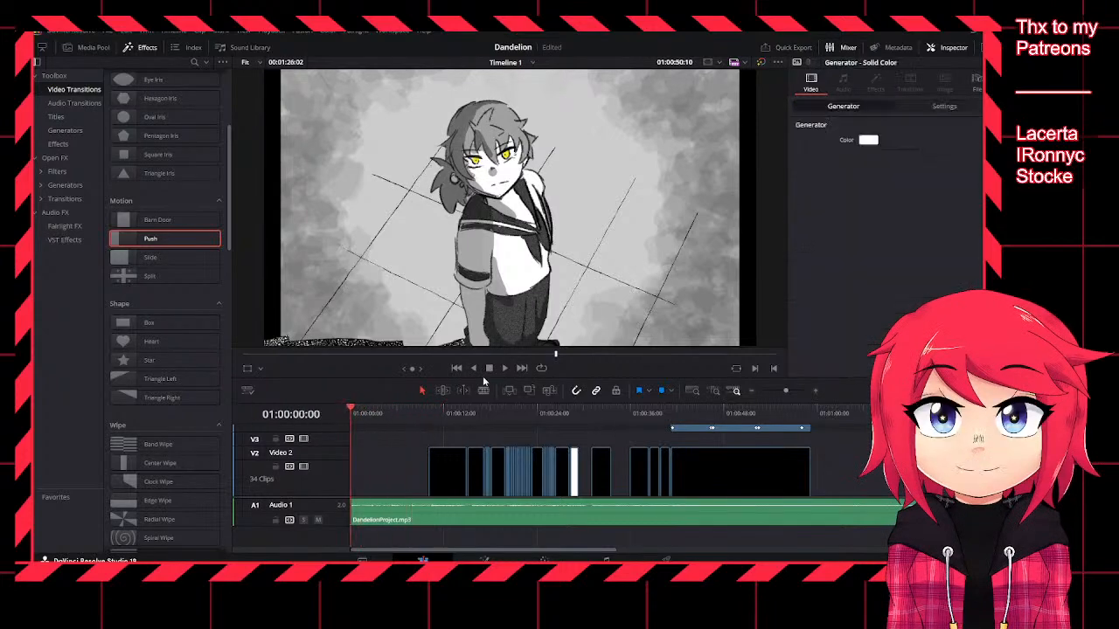
left_click(489, 369)
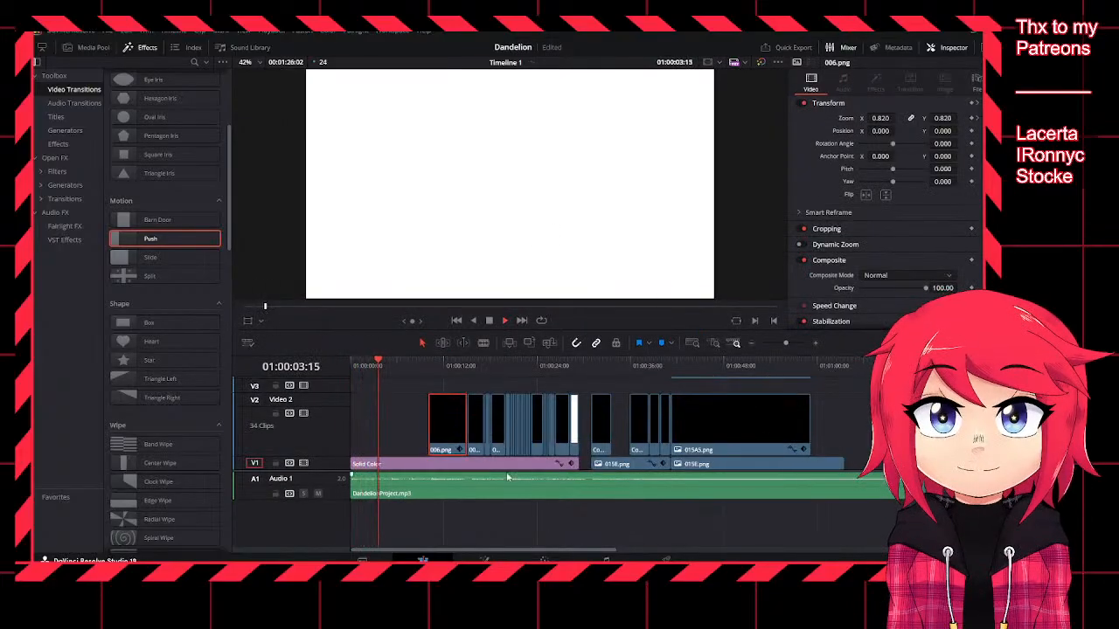
left_click(414, 369)
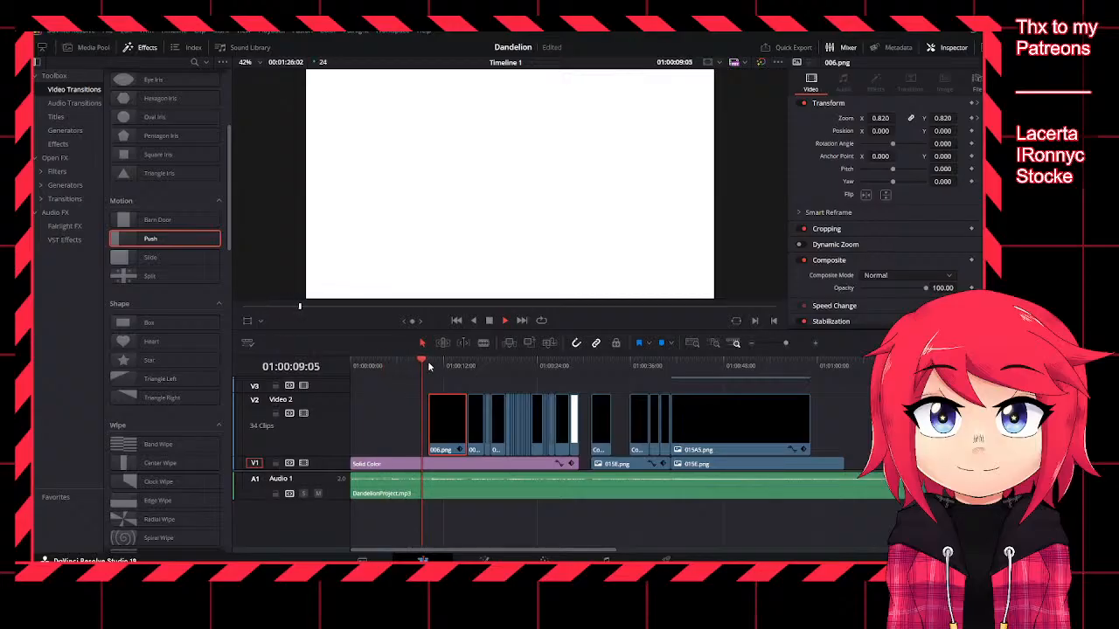
key("space")
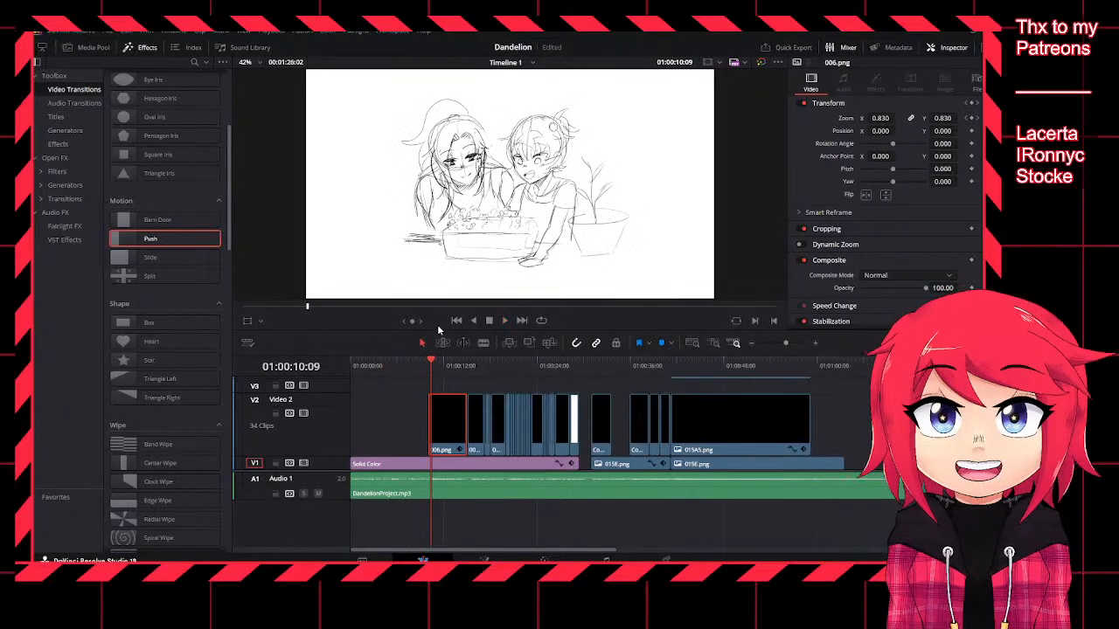
Step: Raise the volume of the DandelionProject.mp3 clip to 3.6 dB and place the playhead at 0:10:01
left_click(450, 494)
left_click_drag(422, 479, 422, 488)
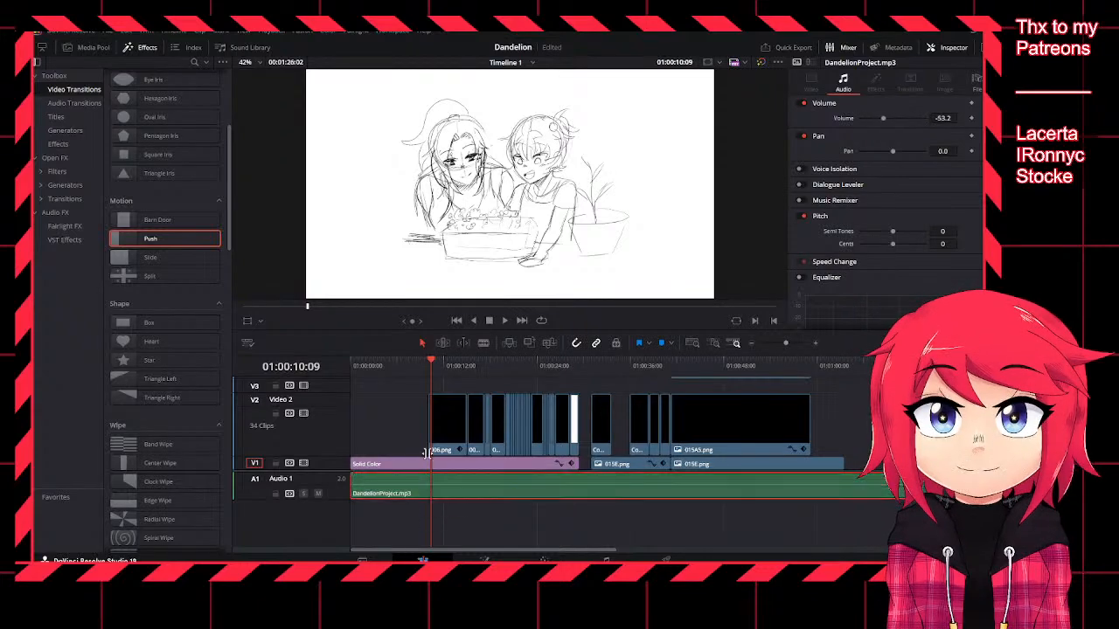
left_click(428, 358)
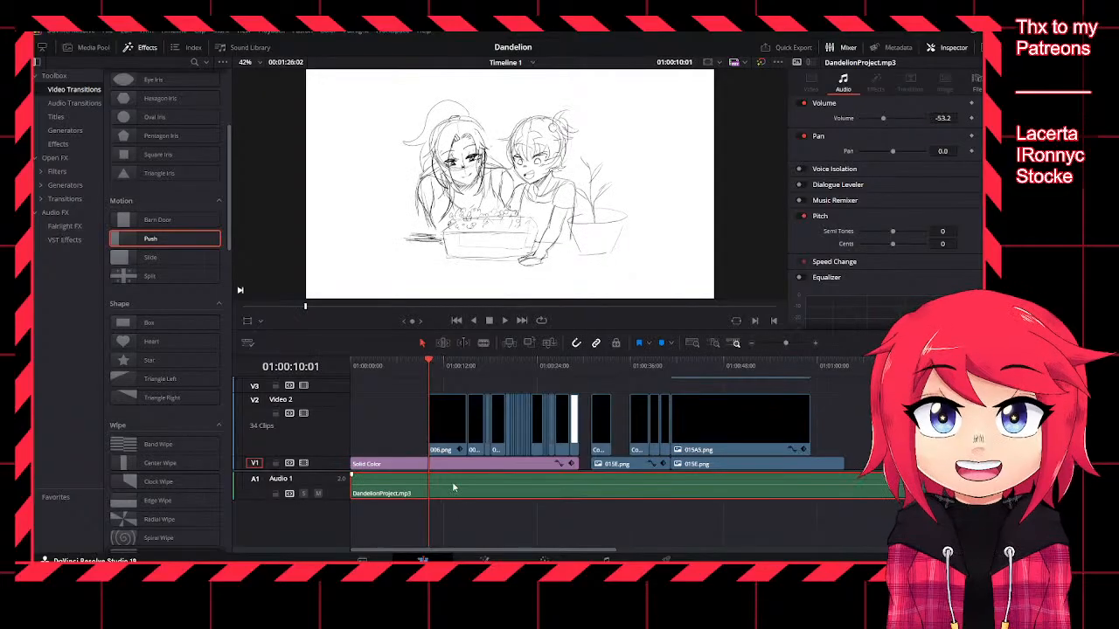
left_click_drag(452, 486, 459, 479)
Step: Play the Dandelion animatic from 0:10 to 1:02, checking the clips on the upper video tracks
key("space")
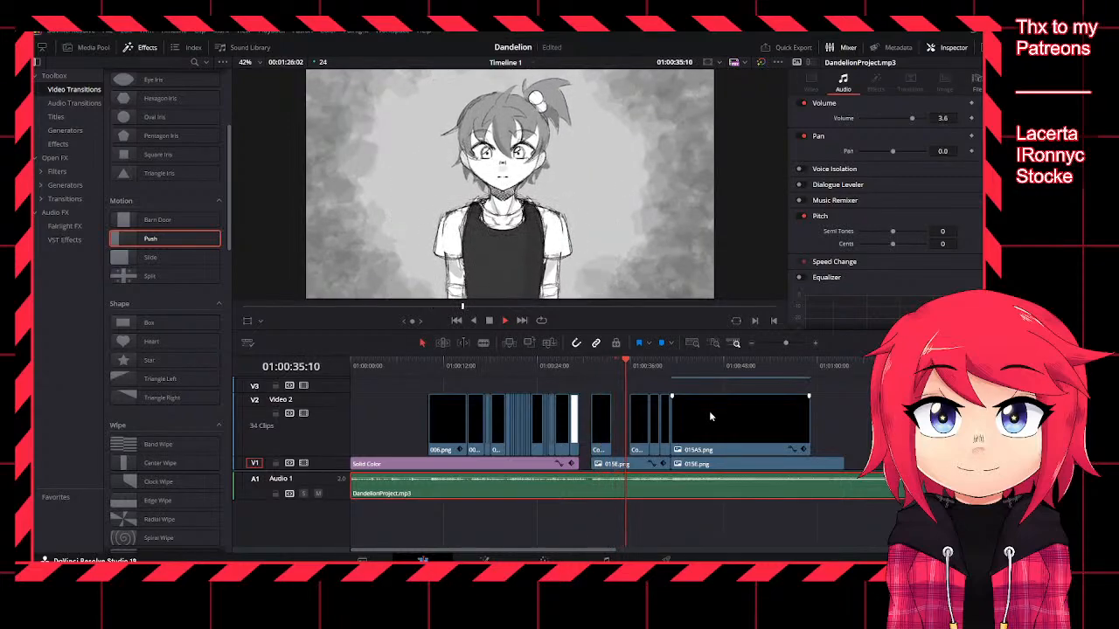
left_click(634, 520)
key("space")
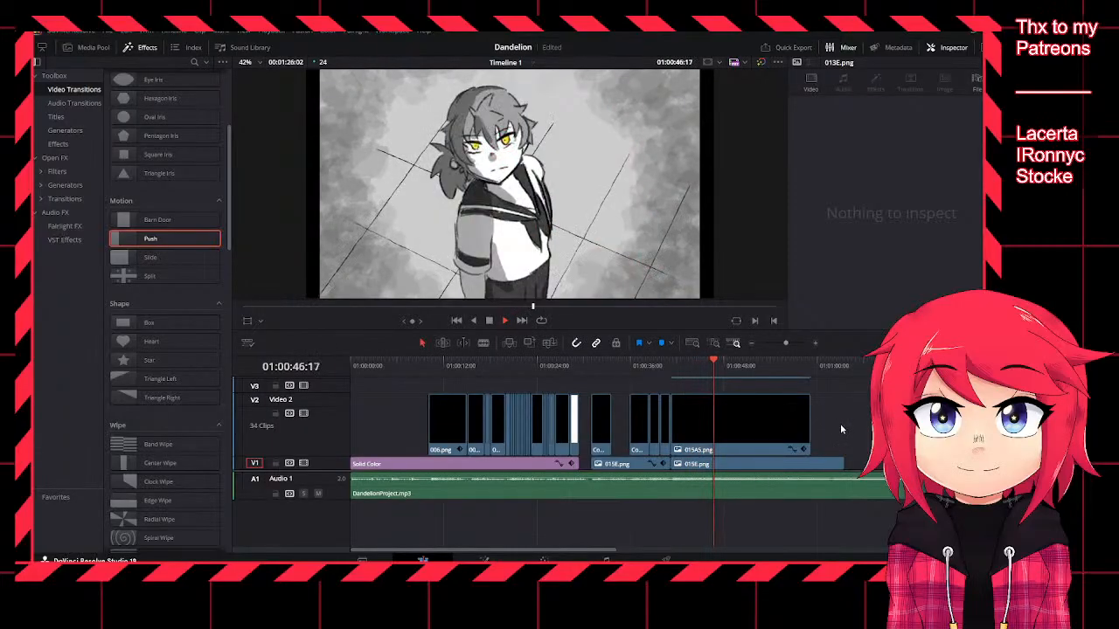
scroll(577, 423, "up", 3)
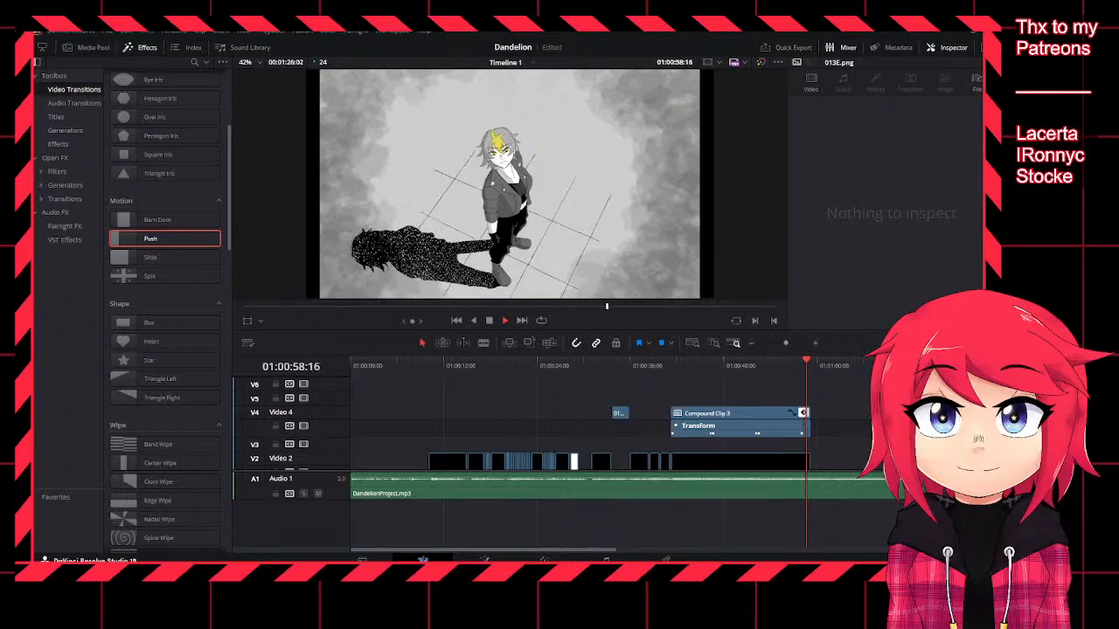
scroll(596, 425, "down", 3)
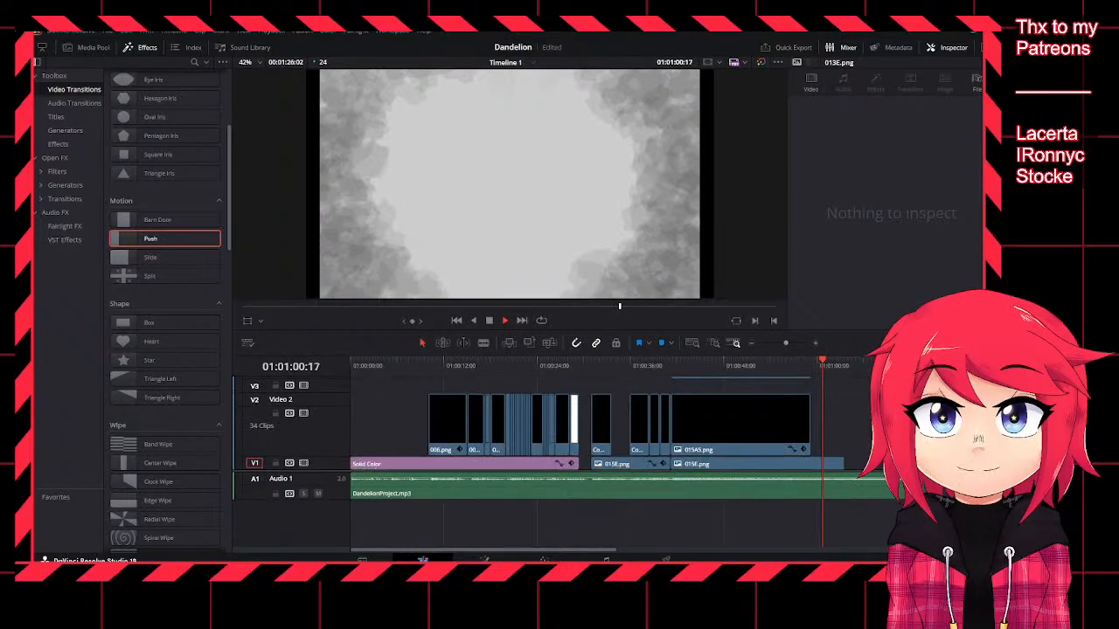
scroll(596, 425, "up", 3)
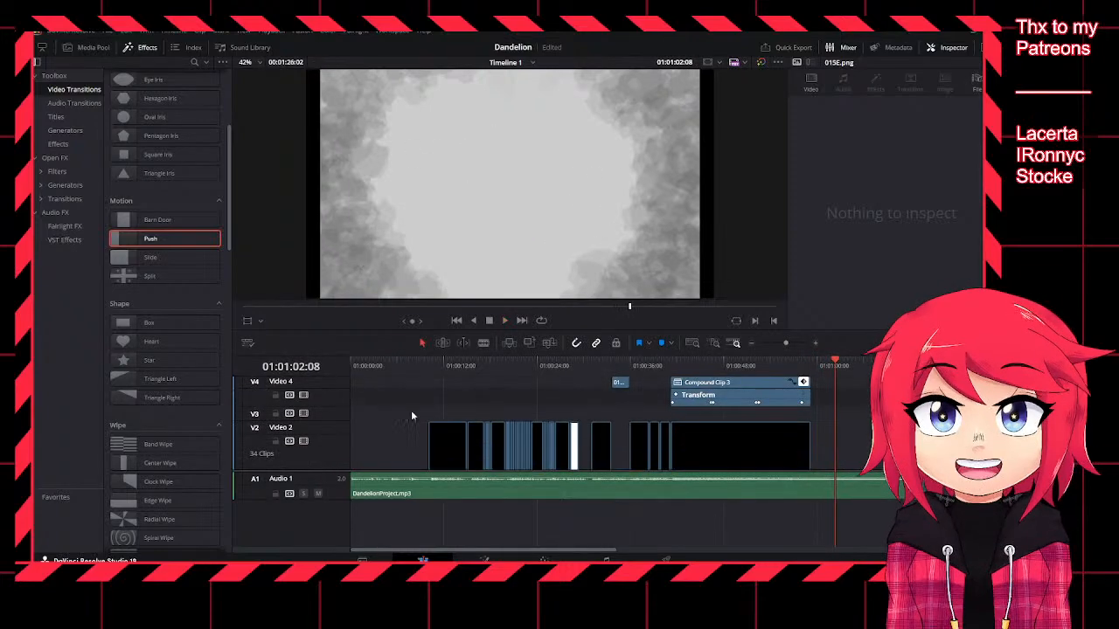
Step: Scrub through the animatic's shots between about 0:12 and 0:38, then replay it from about 0:35
left_click(443, 366)
left_click(467, 367)
left_click(499, 367)
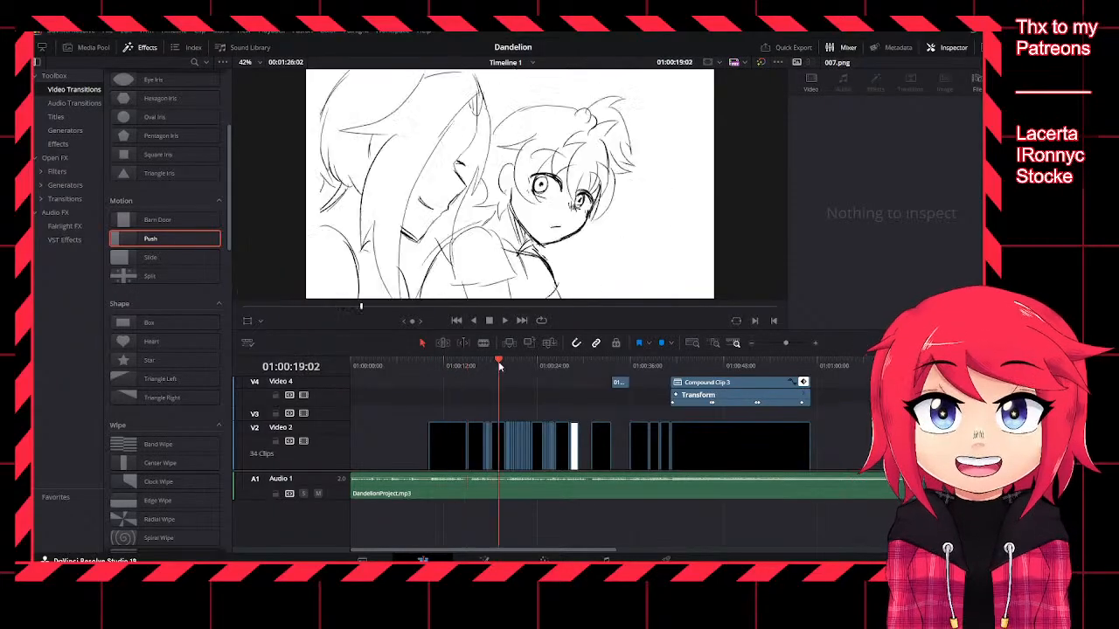
left_click(515, 367)
left_click(554, 367)
left_click(575, 367)
left_click(603, 367)
left_click(648, 367)
left_click(601, 367)
left_click(591, 367)
left_click(611, 367)
mouse_move(610, 371)
left_mouse_down()
mouse_move(644, 371)
mouse_move(625, 371)
left_mouse_up()
key("space")
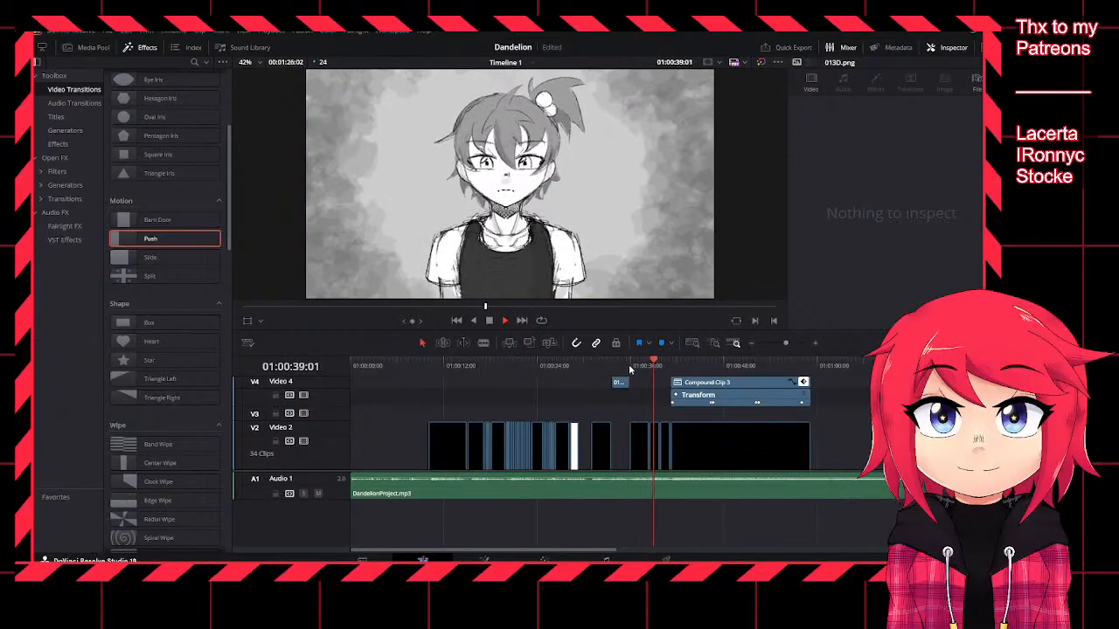
Step: Place the playhead at 0:35:22, lower the timeline playback resolution and play the flower-holding shot to check it
left_click(631, 367)
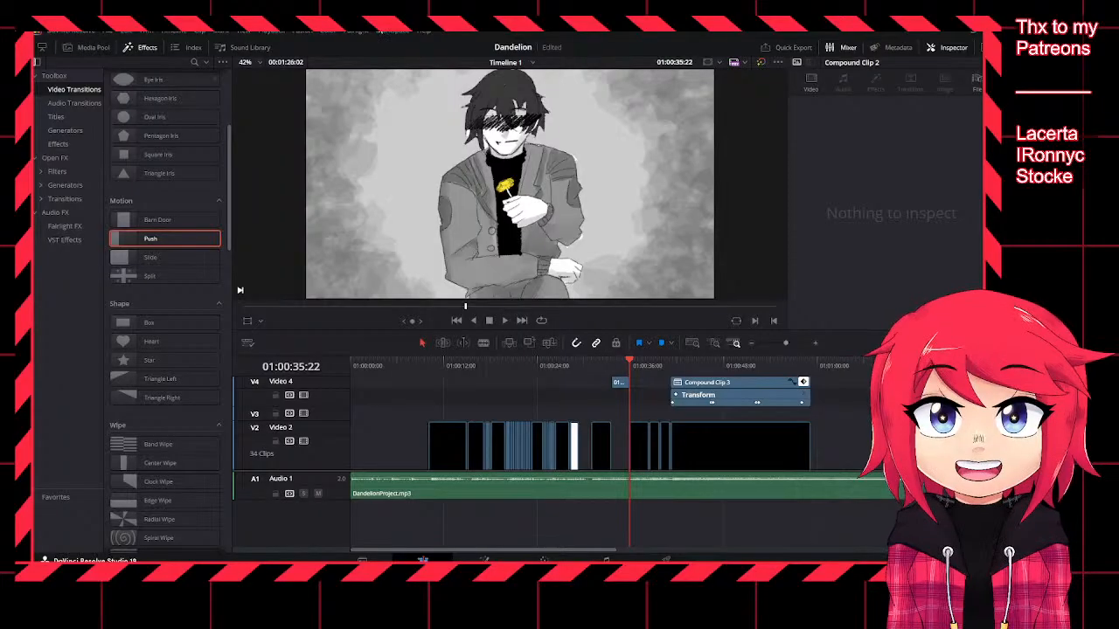
left_click(279, 33)
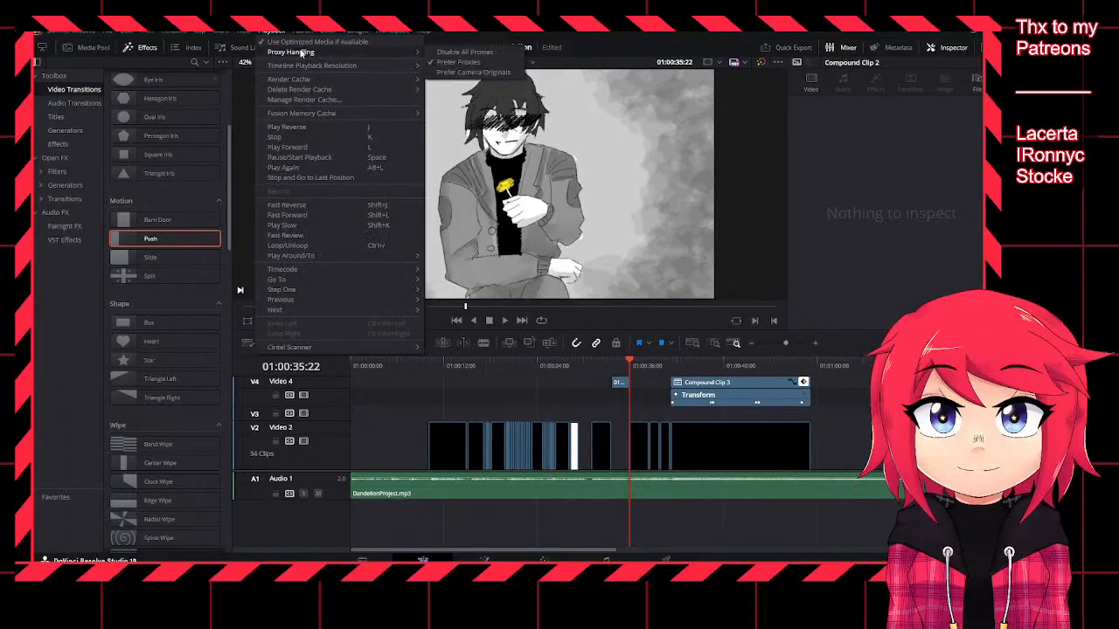
mouse_move(304, 68)
left_click(457, 85)
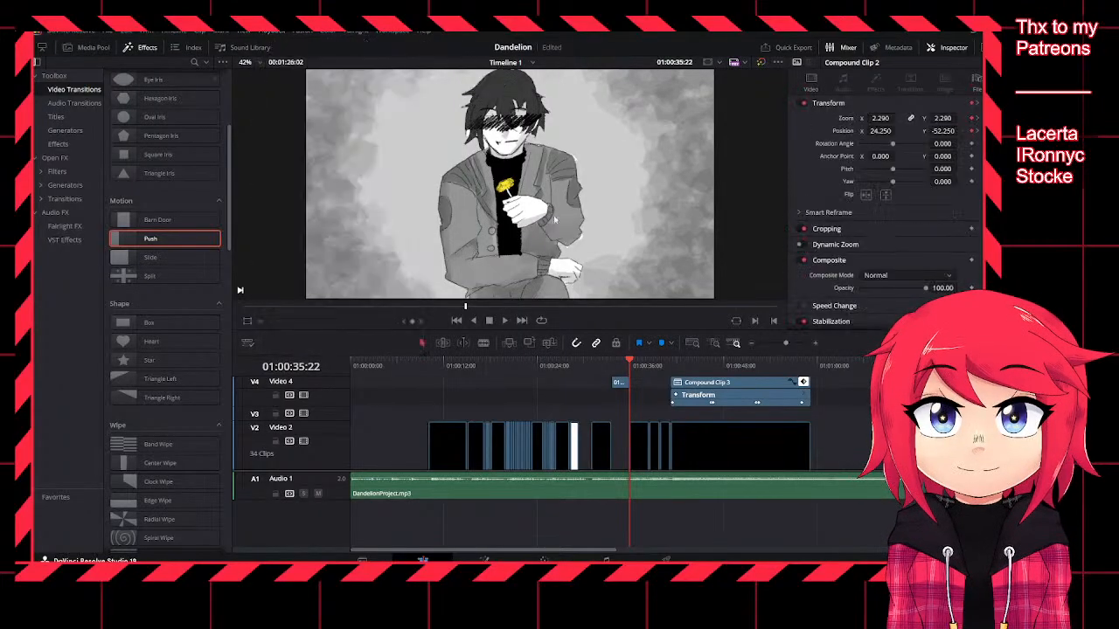
key("space")
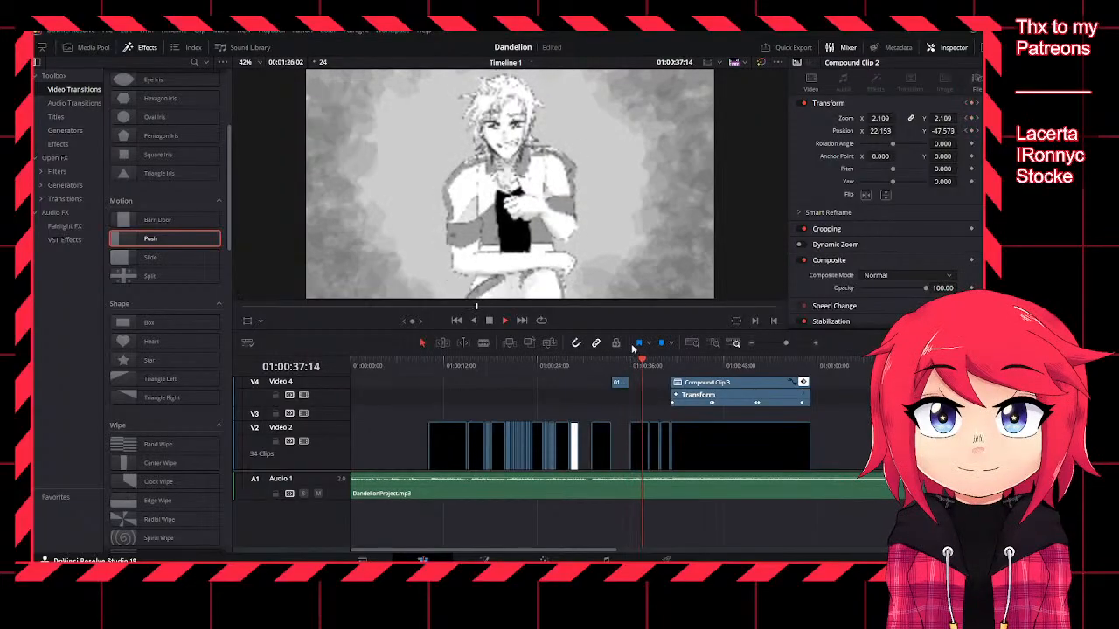
key("space")
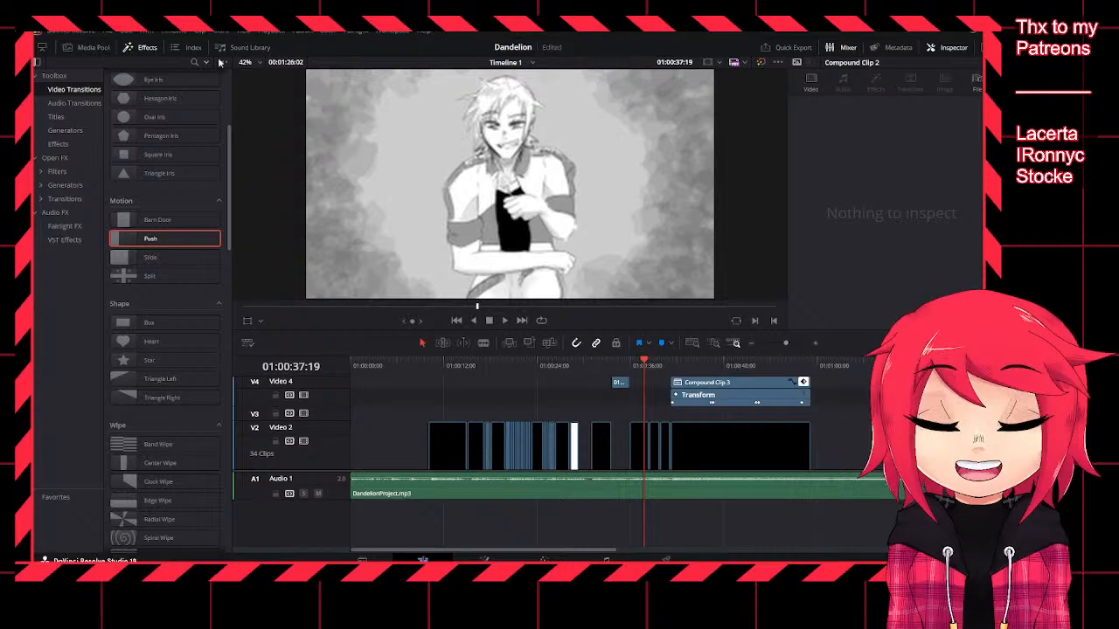
Step: Raise the timeline playback resolution again and replay the animatic from about 0:29
left_click(271, 34)
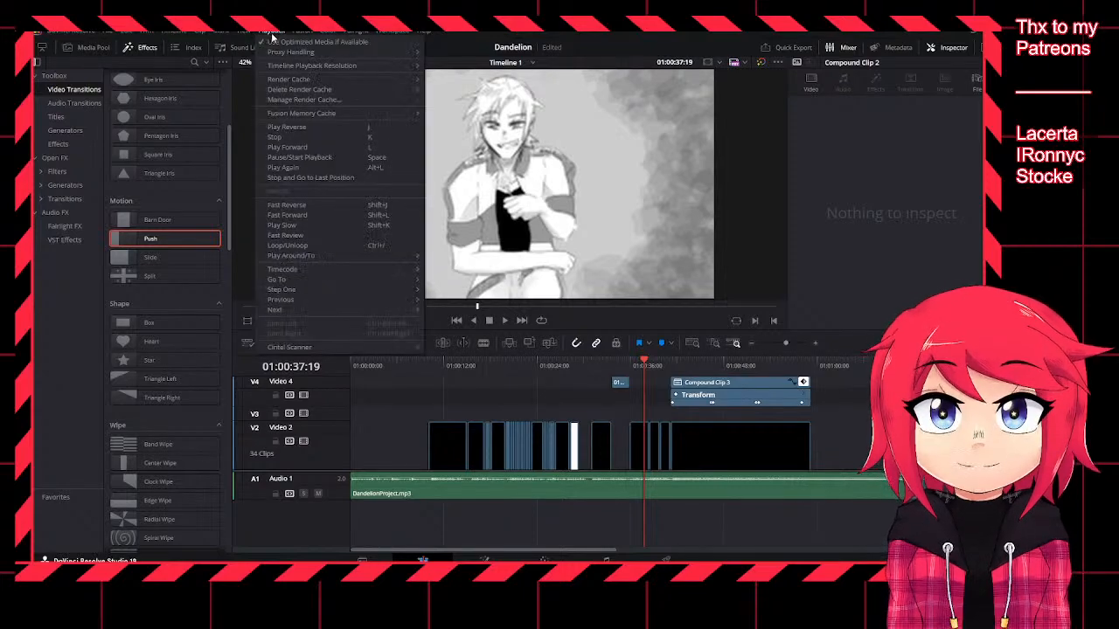
mouse_move(354, 75)
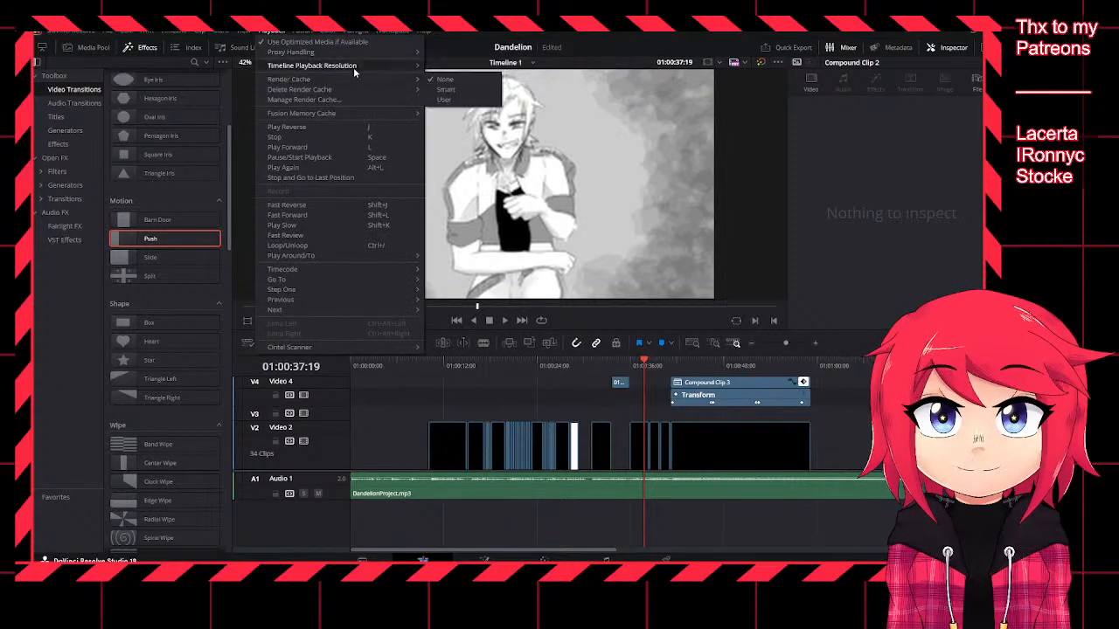
left_click(443, 77)
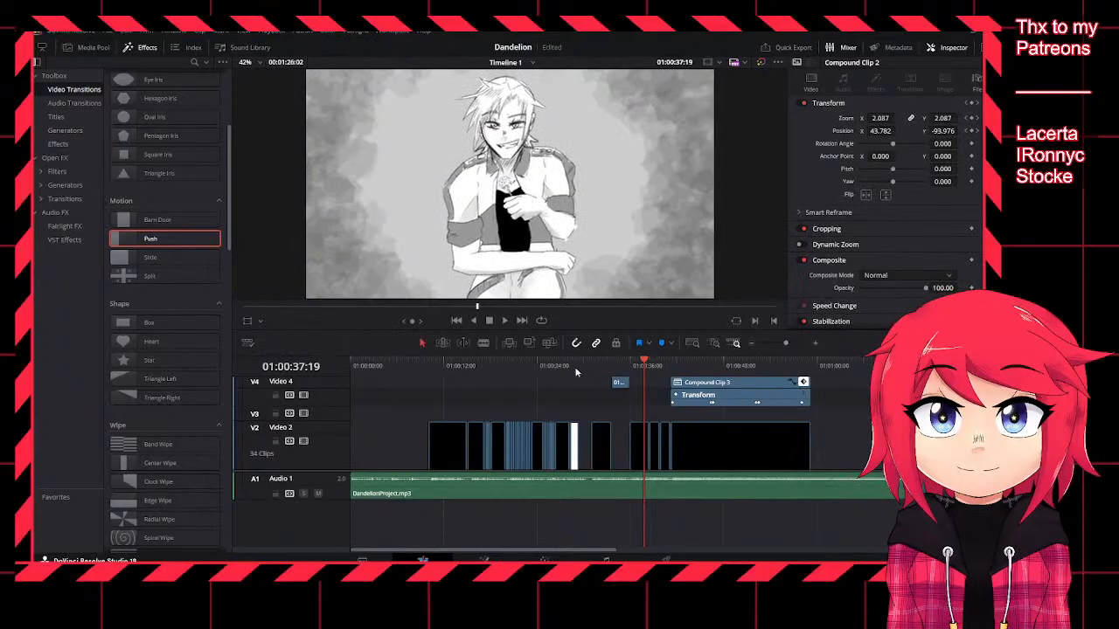
left_click(576, 372)
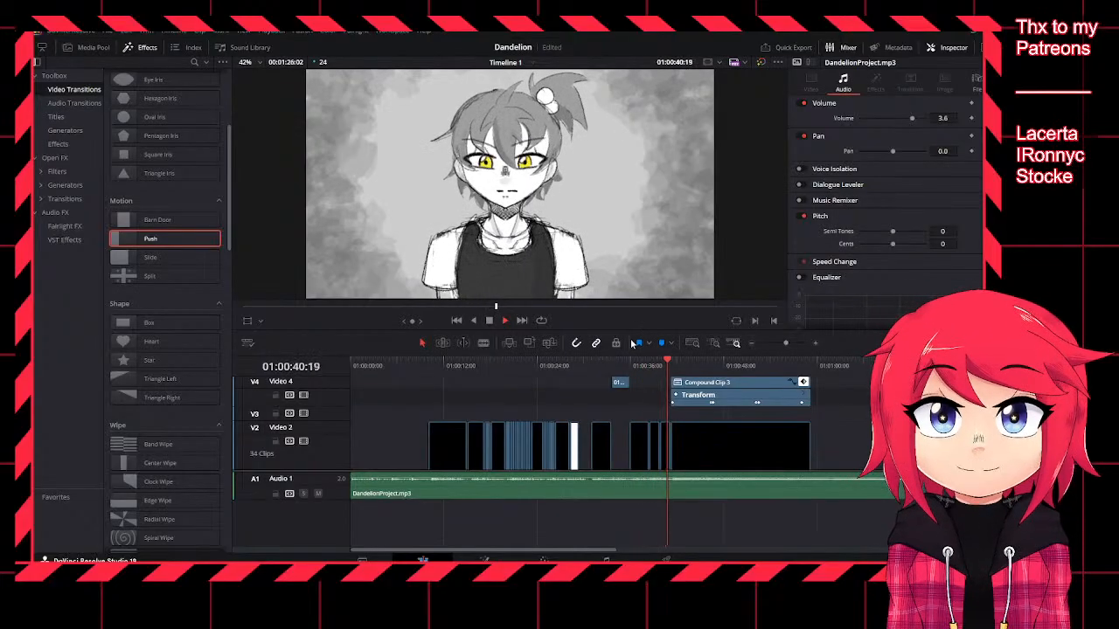
Step: Stop playback and skim the shots after 0:30, returning to the two-character planter sketch at about 0:13
left_click_drag(699, 366, 859, 367)
key("space")
left_click(590, 368)
left_click(704, 367)
left_click(642, 367)
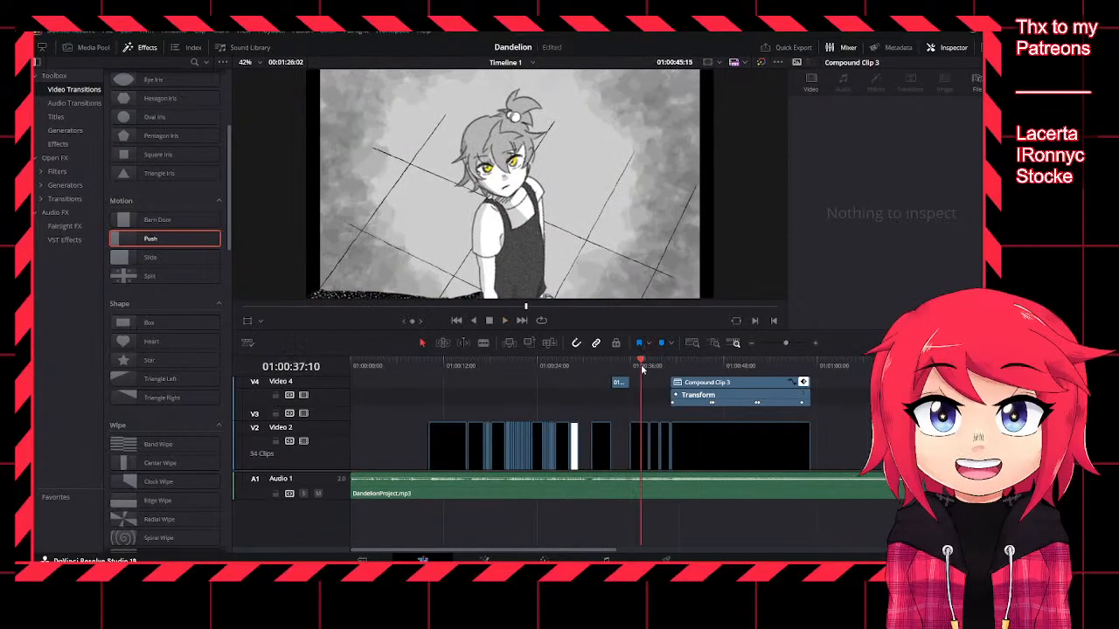
left_click(688, 368)
mouse_move(665, 368)
left_mouse_down()
mouse_move(812, 368)
mouse_move(399, 365)
mouse_move(425, 367)
left_mouse_up()
key("space")
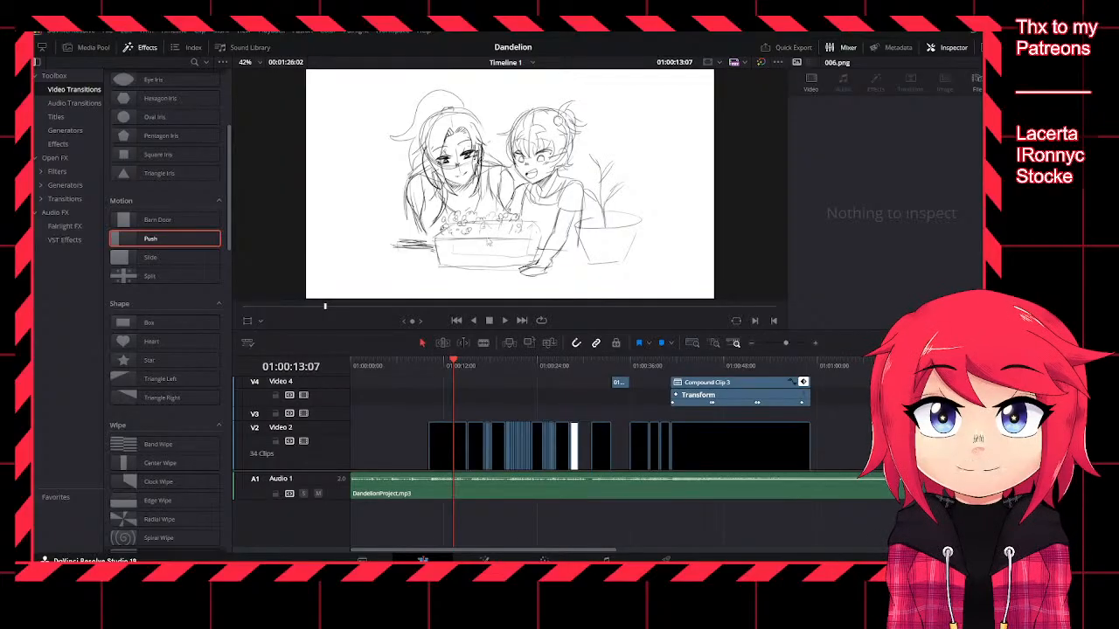
Step: Look over the sketch shots and the DANDELION title shot from about 0:16, ending on Compound Clip 3 at 0:56:01
left_click(480, 368)
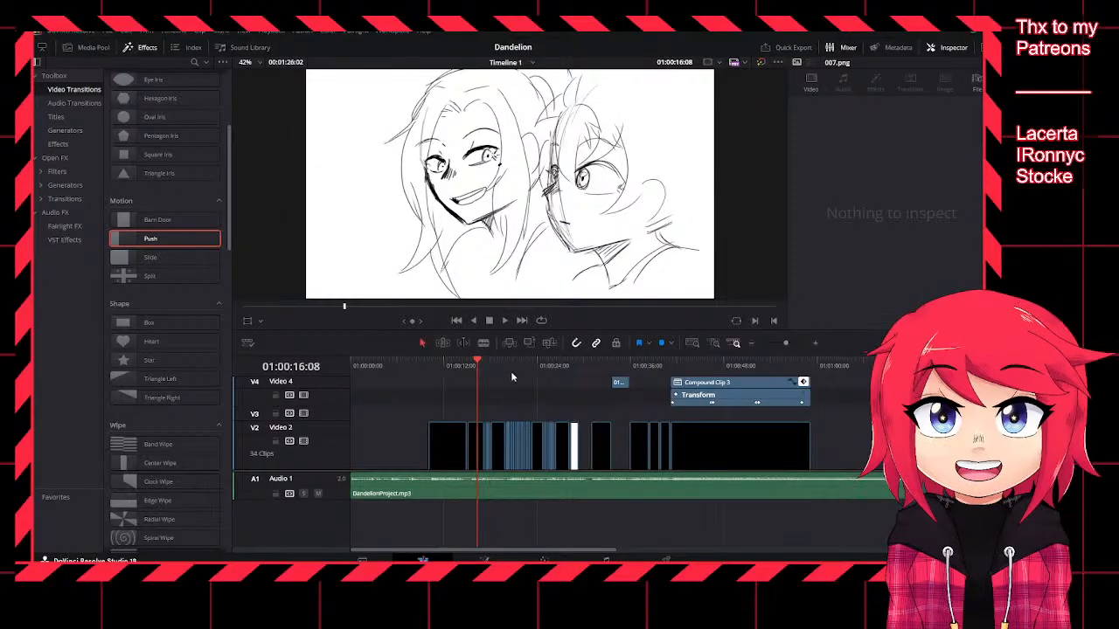
left_click_drag(507, 369, 559, 377)
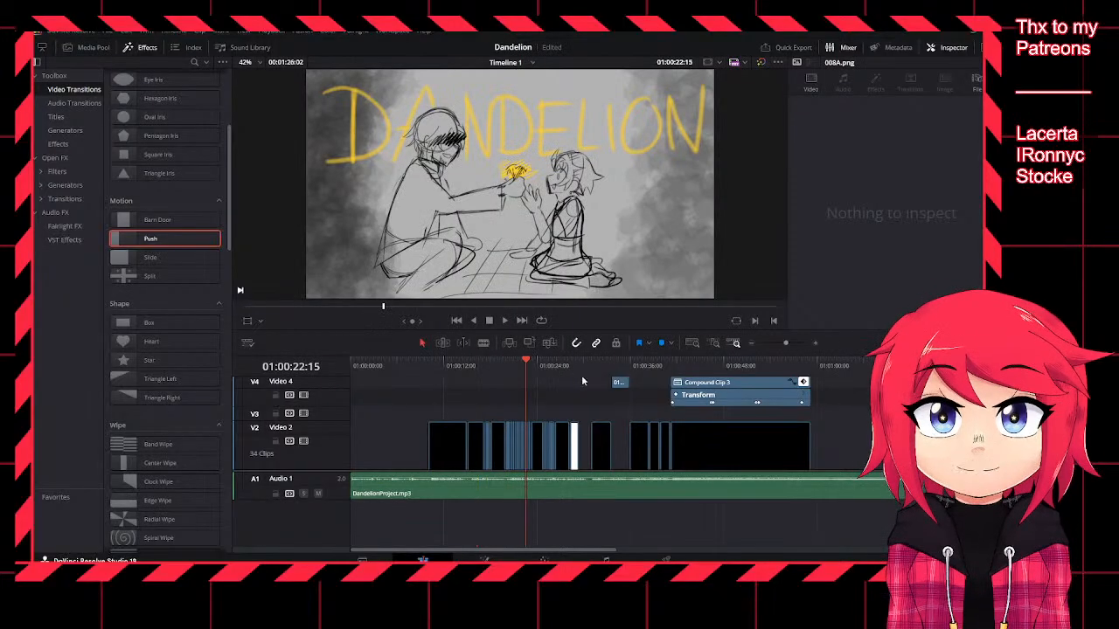
left_click(580, 374)
left_click(645, 384)
left_click(555, 374)
left_click(529, 374)
left_click(490, 374)
left_click(507, 373)
left_click(525, 373)
mouse_move(507, 374)
left_mouse_down()
mouse_move(475, 373)
mouse_move(791, 376)
left_mouse_up()
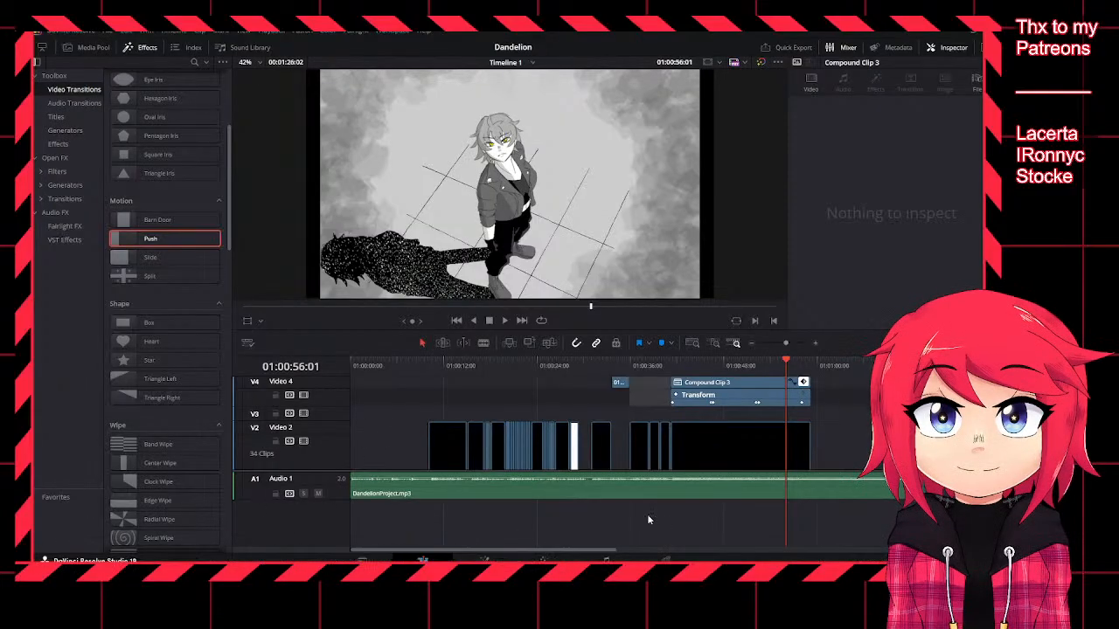
Step: Compare the rough early sketches with the shaded shots up to about 0:50, ending at 0:32:03
left_click(453, 365)
left_click(477, 367)
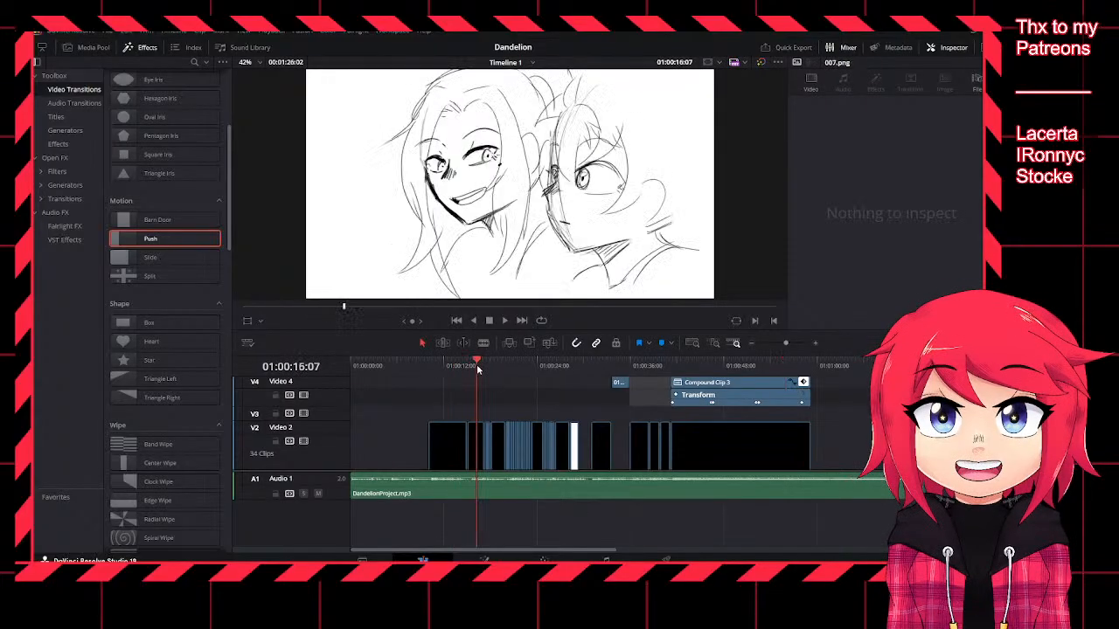
left_click(457, 366)
left_click(484, 366)
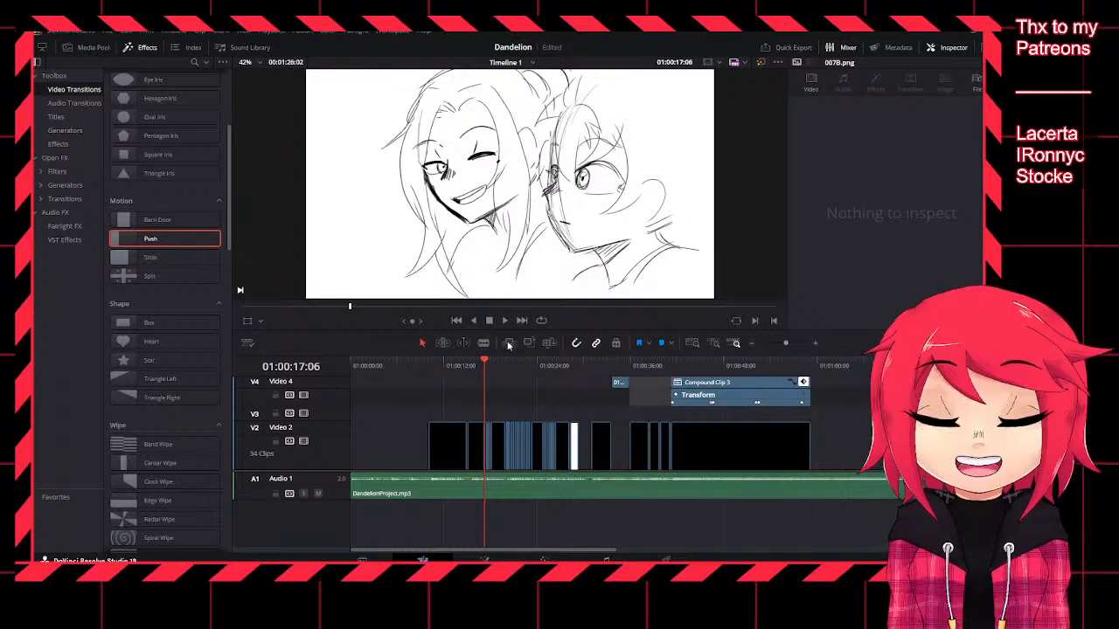
left_click(527, 366)
left_click(581, 374)
left_click(610, 374)
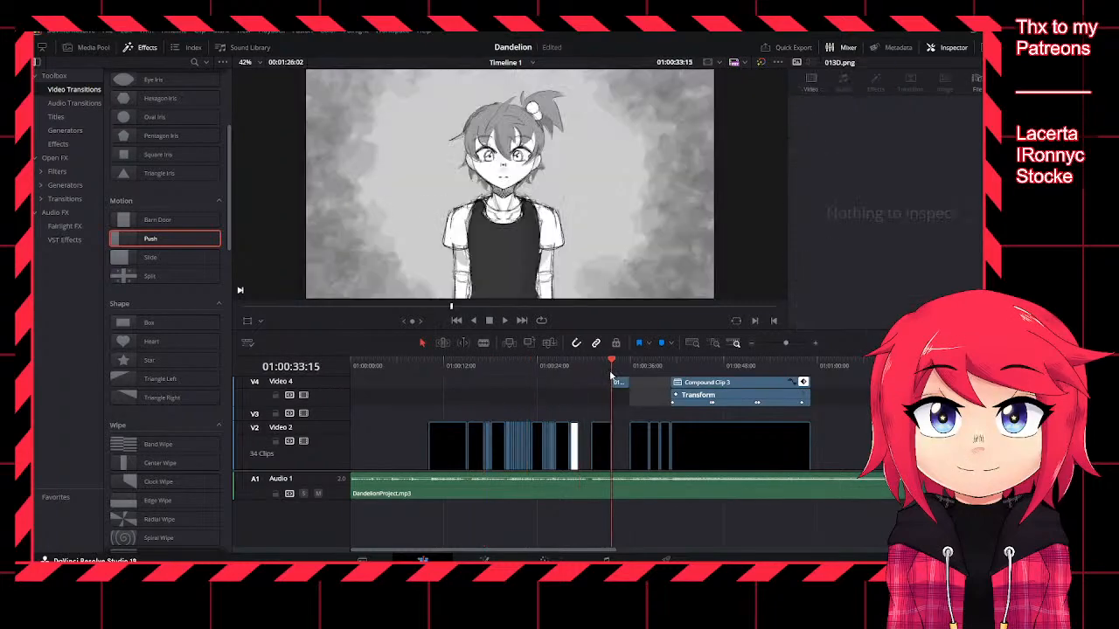
left_click(660, 372)
left_click(740, 364)
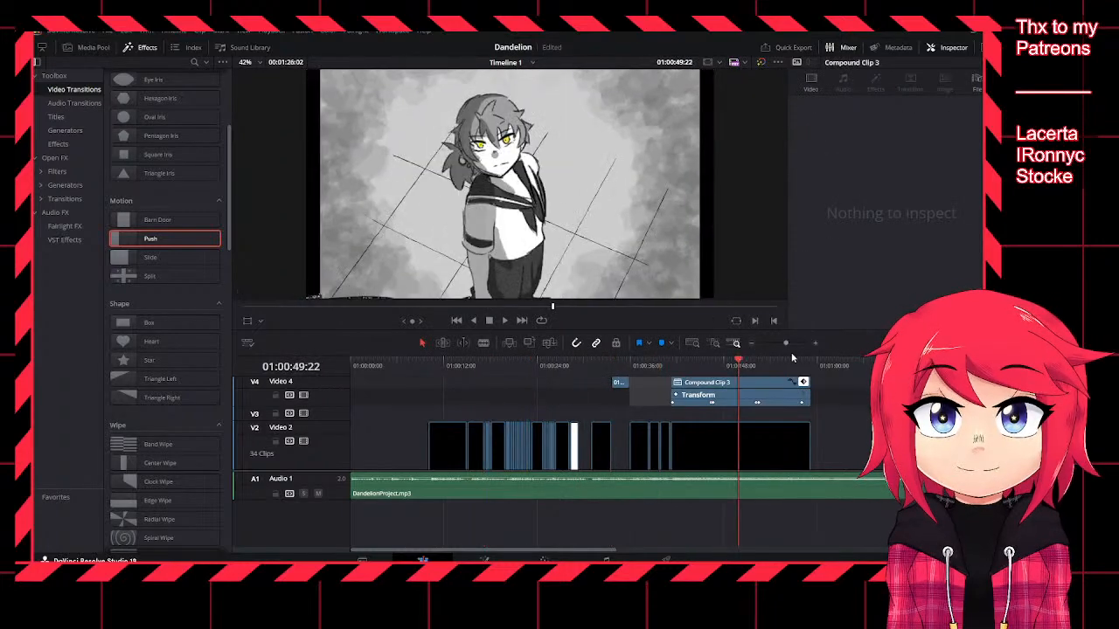
left_click(544, 365)
left_click(475, 365)
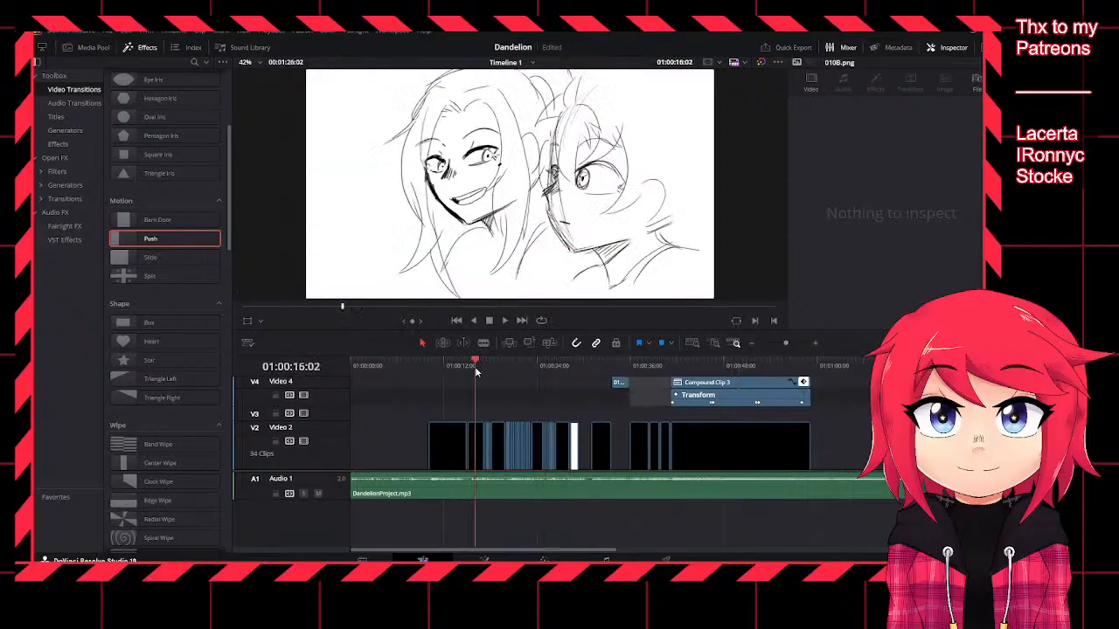
left_click(555, 370)
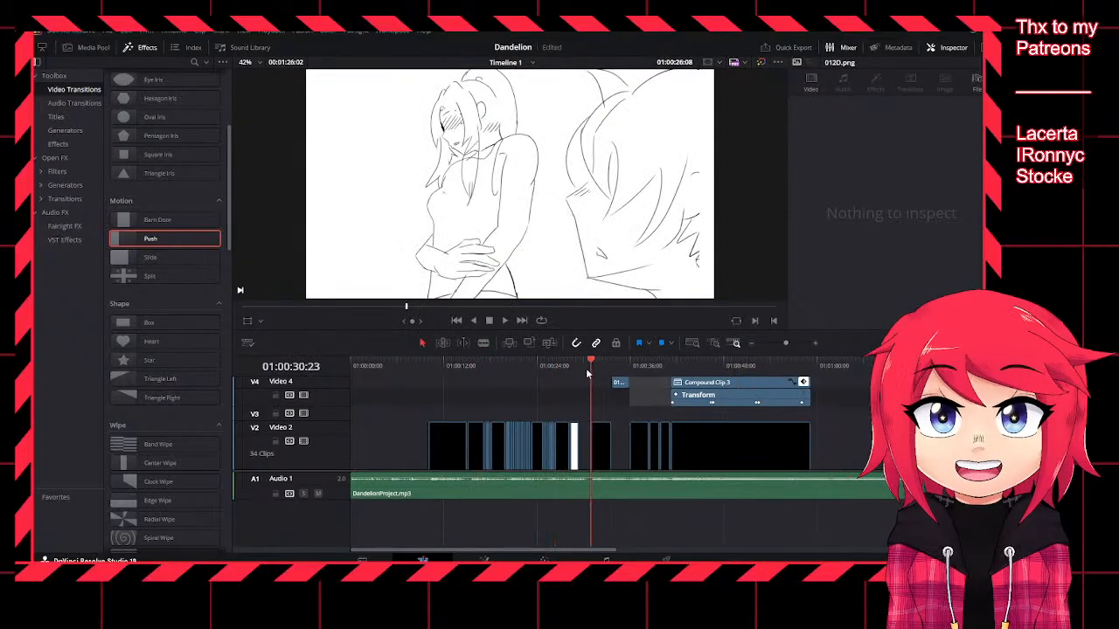
left_click(599, 370)
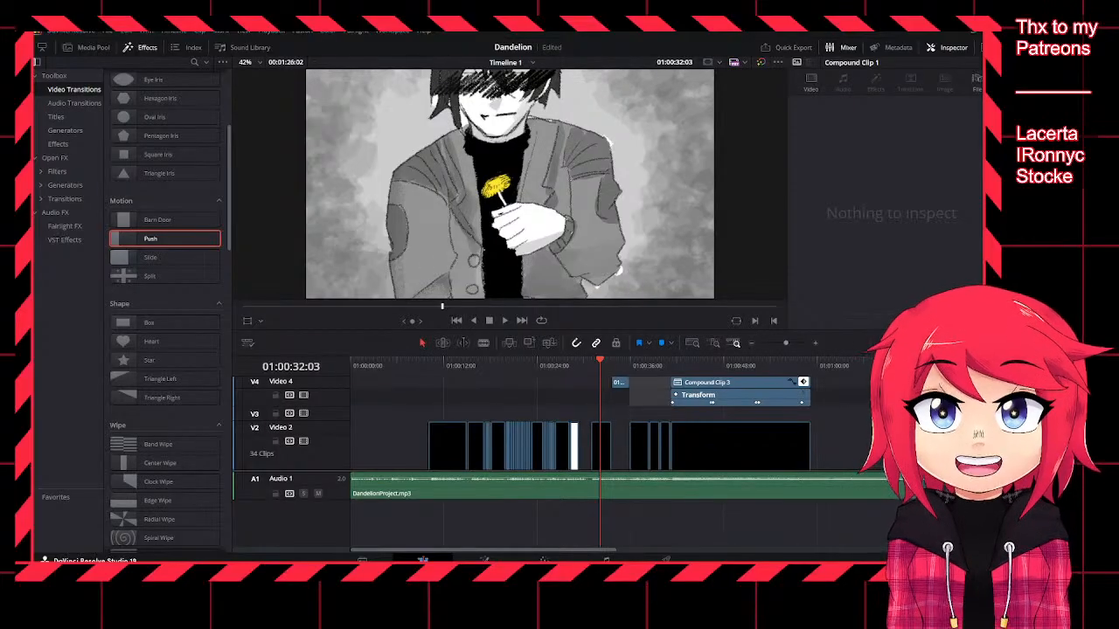
left_click(110, 32)
left_click(109, 33)
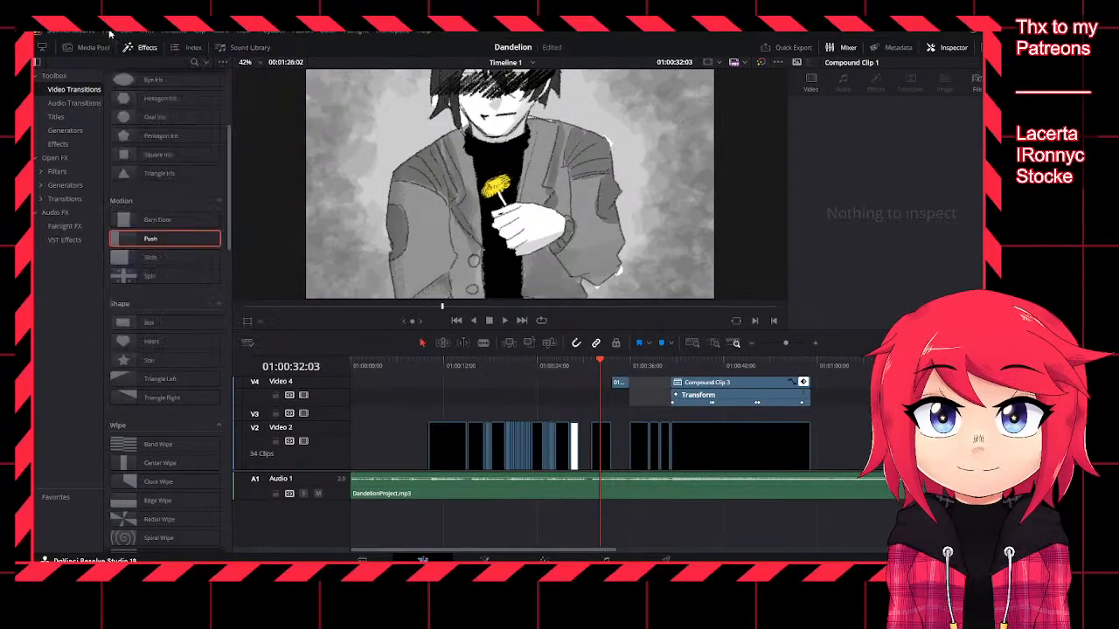
left_click(109, 32)
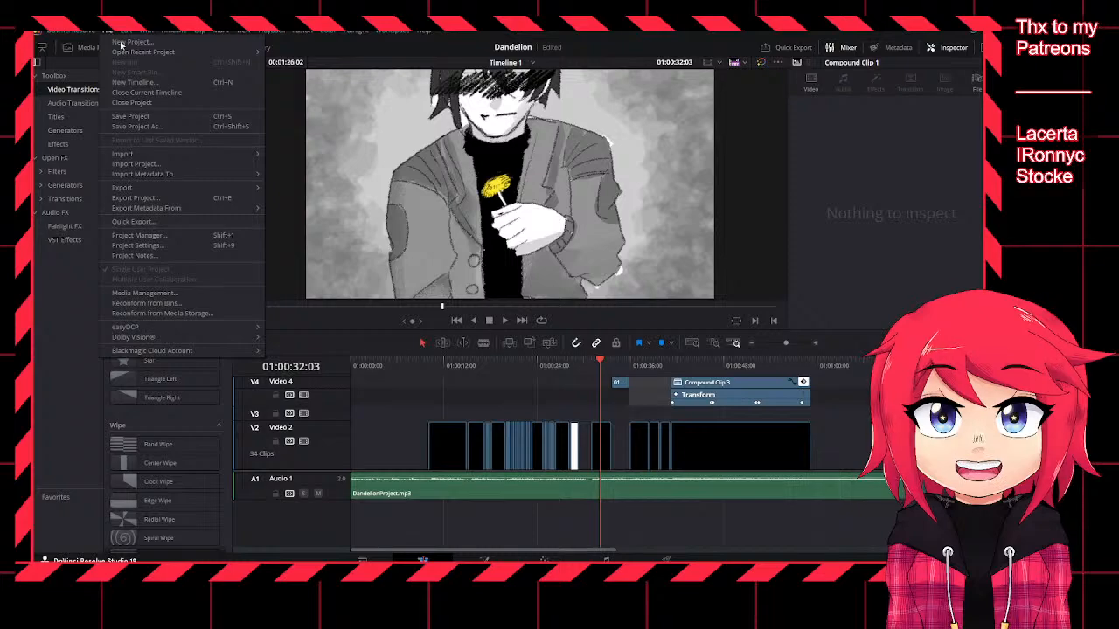
Step: Scrub the timeline to the school-uniform shot at about 0:48, and review the white-background sketches from 0:13 onward
left_click_drag(469, 370, 759, 367)
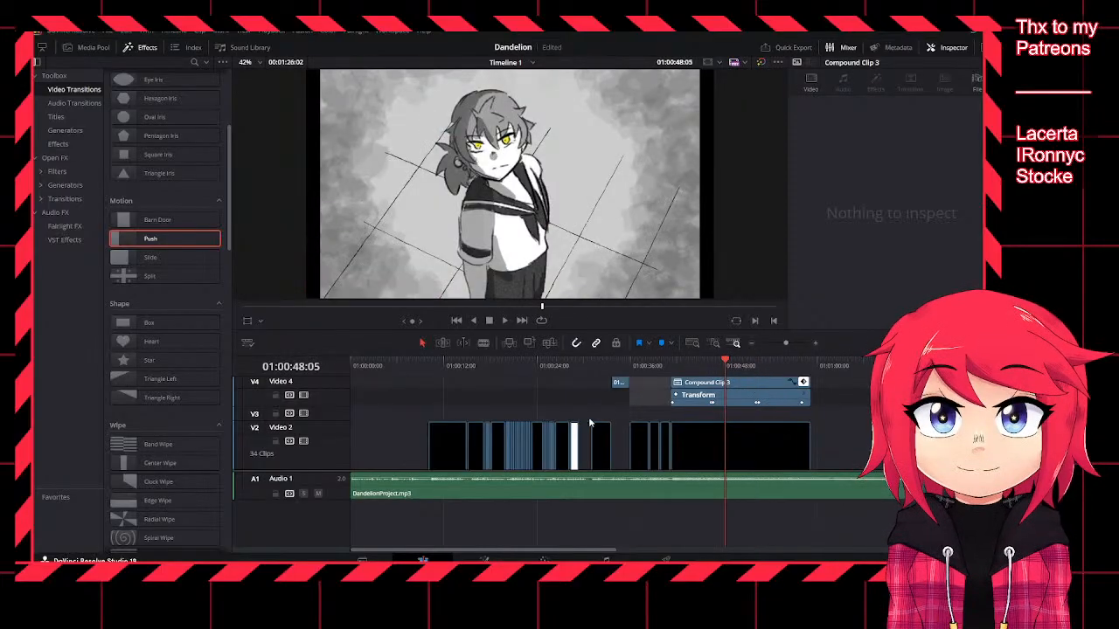
left_click(455, 366)
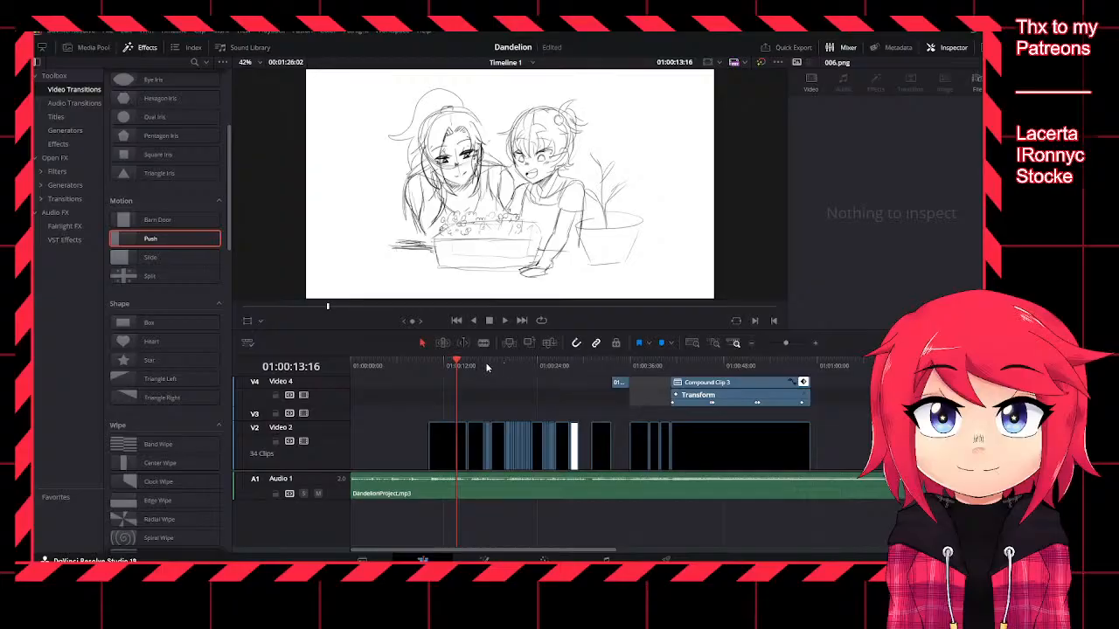
left_click(478, 366)
left_click(495, 374)
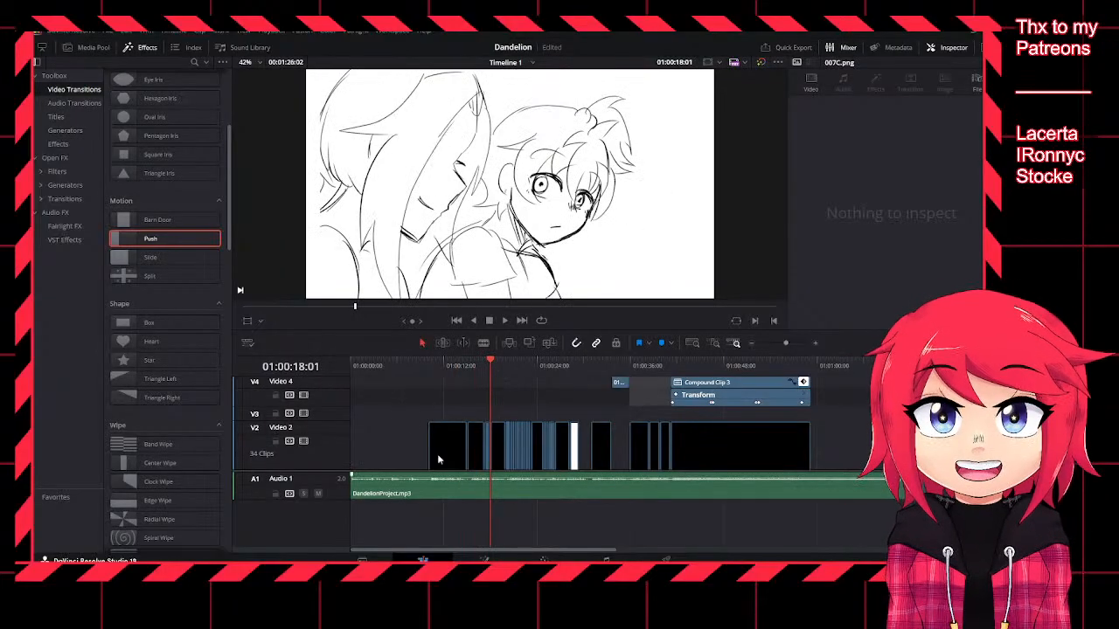
left_click_drag(503, 362, 533, 361)
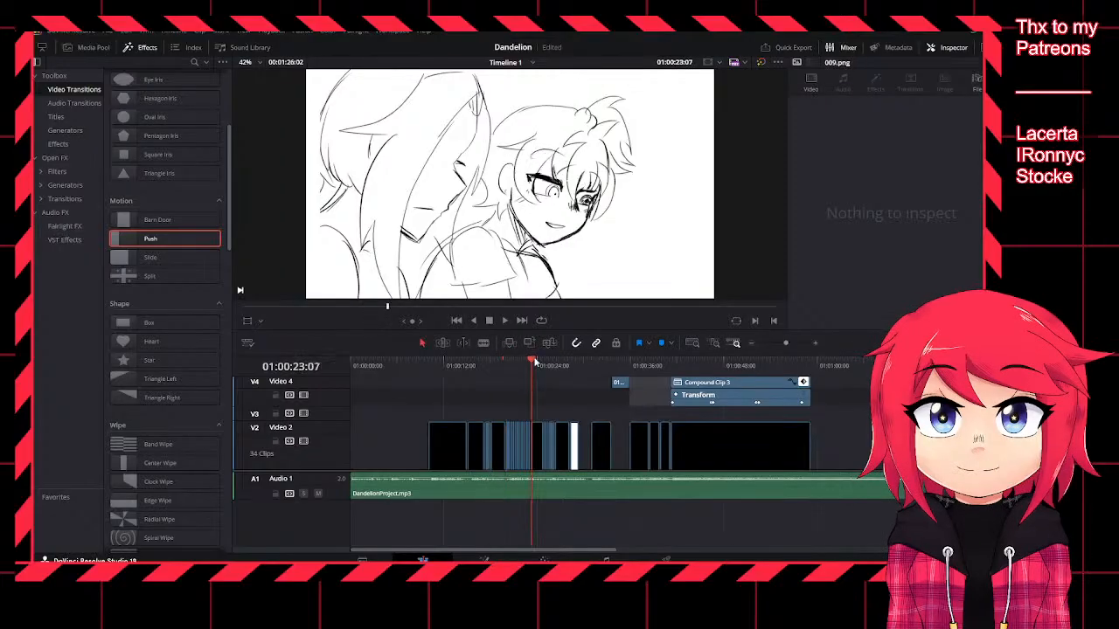
left_click(548, 366)
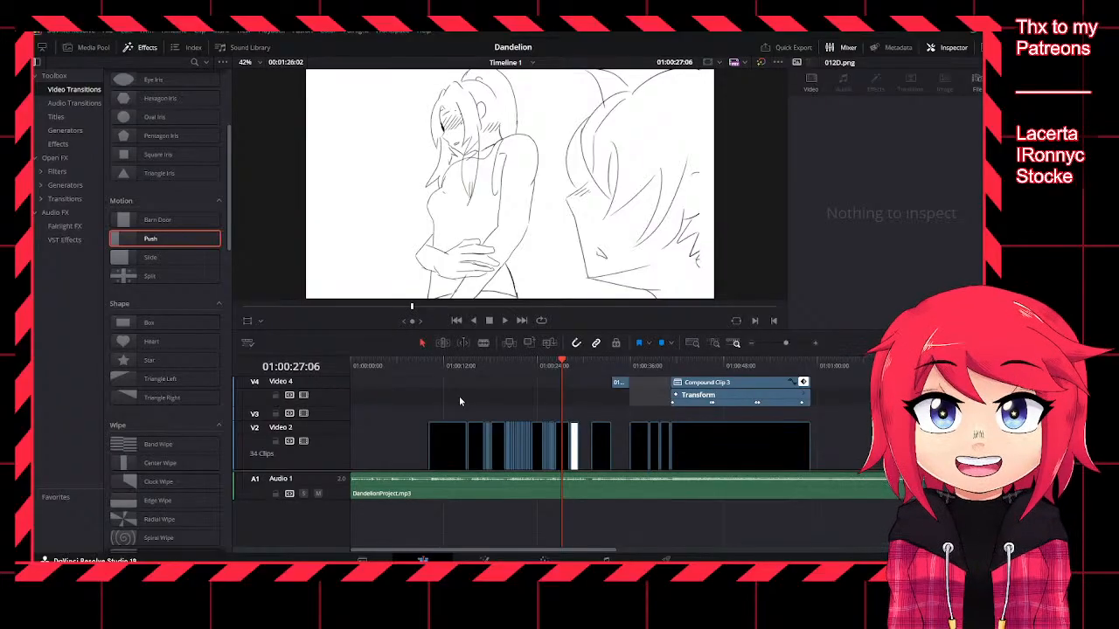
Step: Scrub back to the planter sketch and place the playhead at 0:11:08
left_click(75, 31)
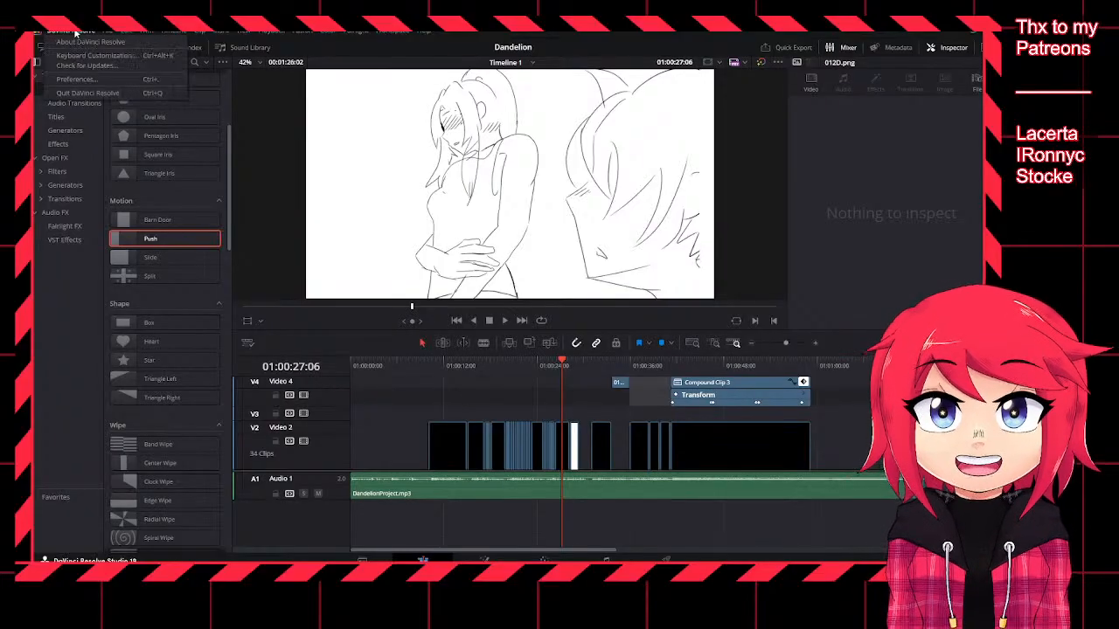
mouse_move(108, 33)
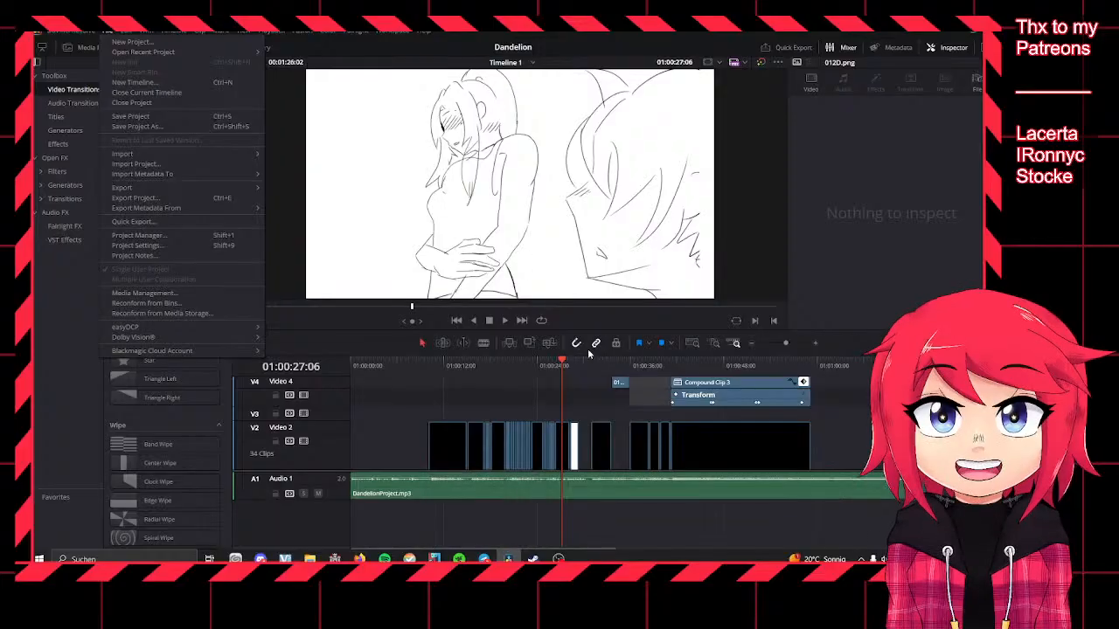
left_click_drag(543, 369, 415, 367)
left_click(438, 365)
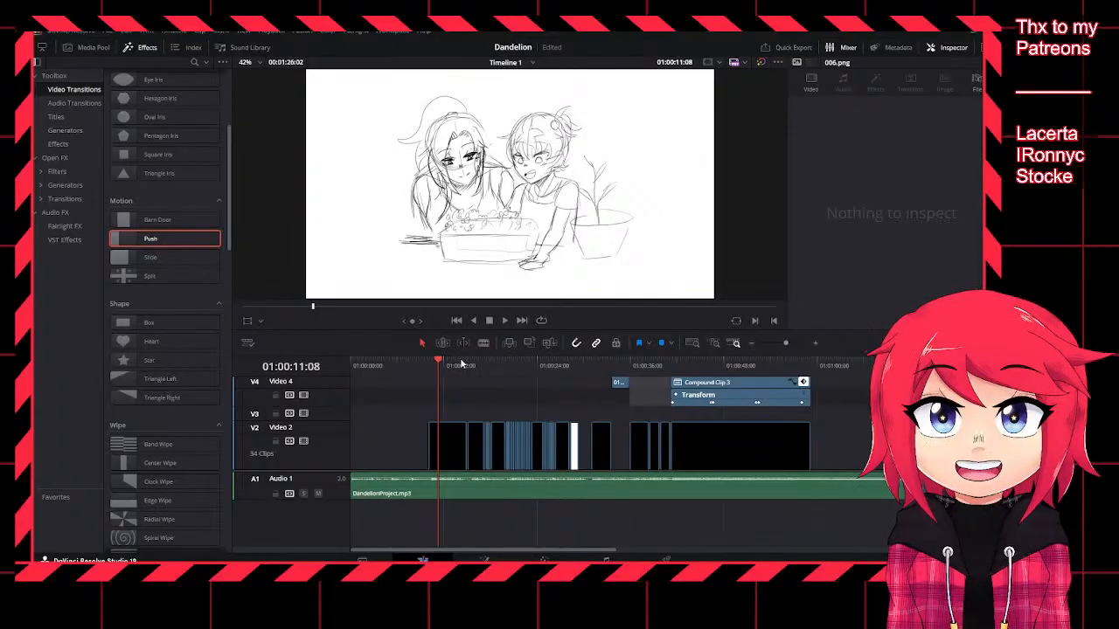
scroll(120, 307, "up", 3)
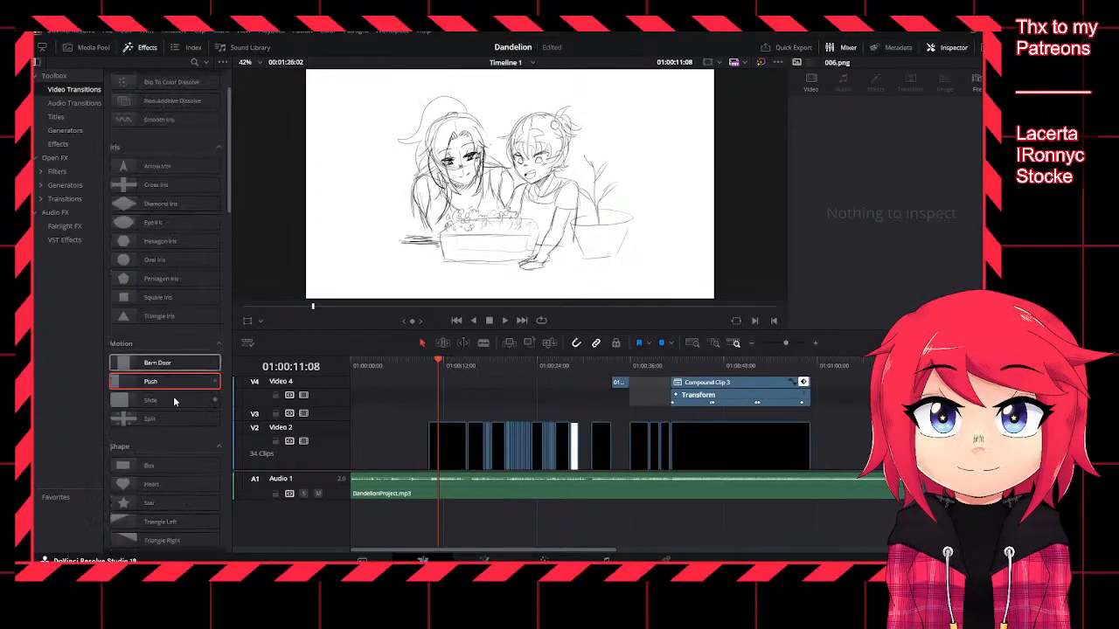
scroll(204, 312, "up", 2)
scroll(252, 122, "up", 1)
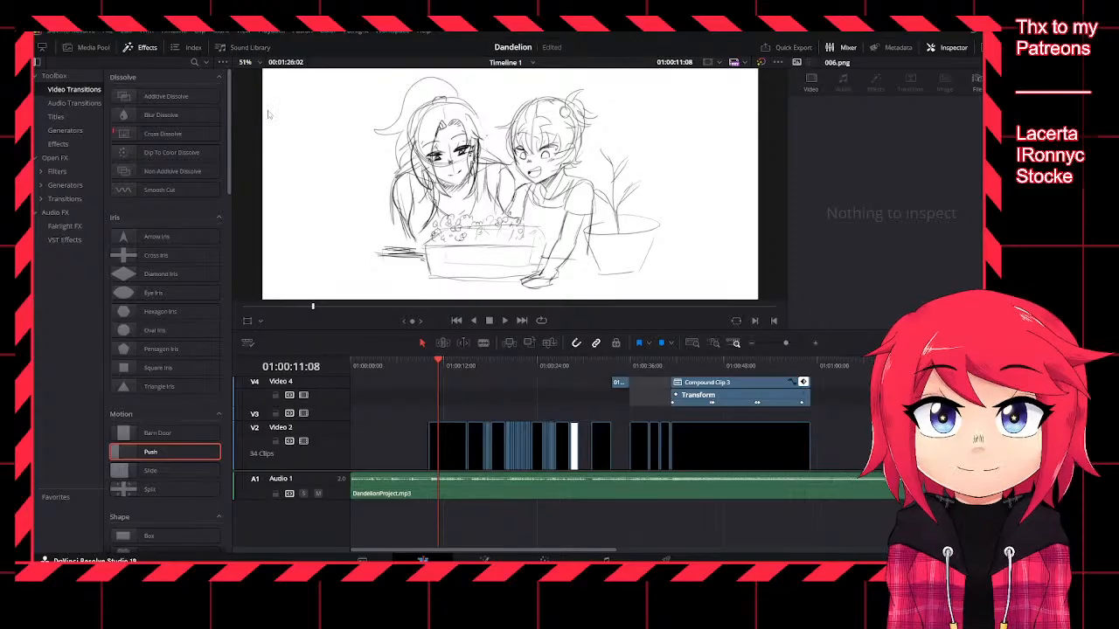
scroll(254, 109, "up", 1)
scroll(254, 109, "down", 2)
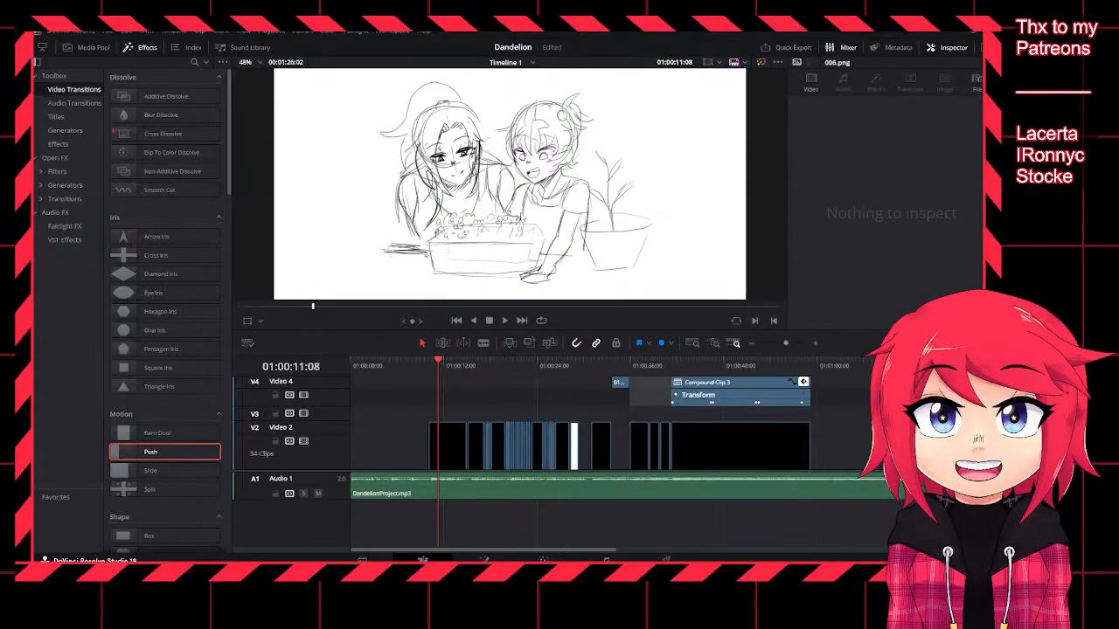
scroll(254, 109, "down", 2)
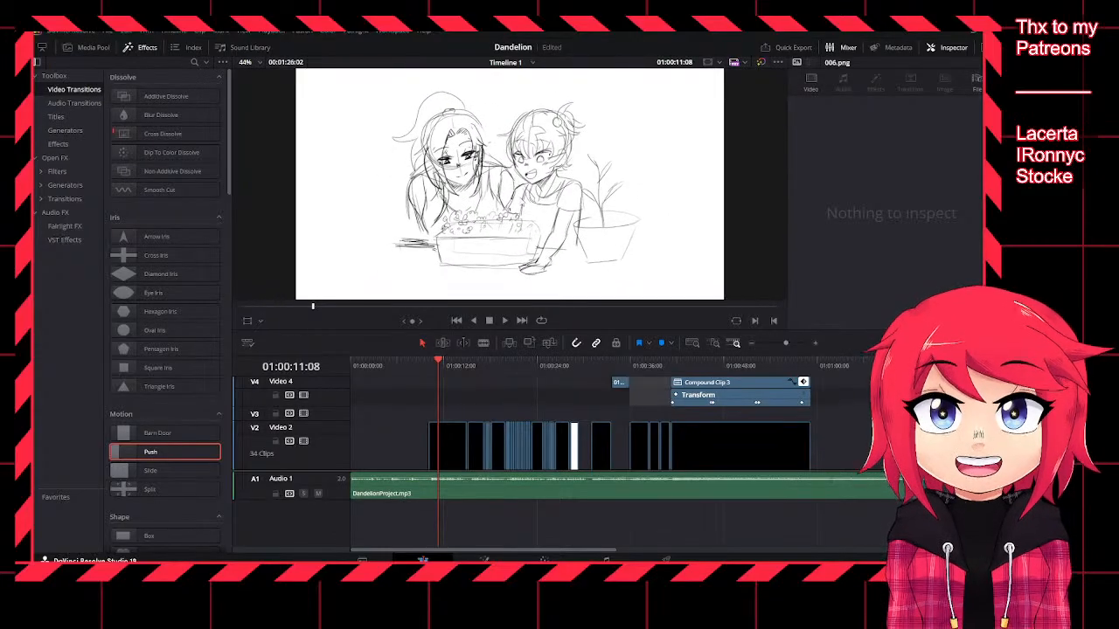
Step: Close the Dandelion project and open the Tadaima Vlog project from the NEWCONTENT / FULL VID folder
scroll(254, 109, "up", 2)
left_click(106, 32)
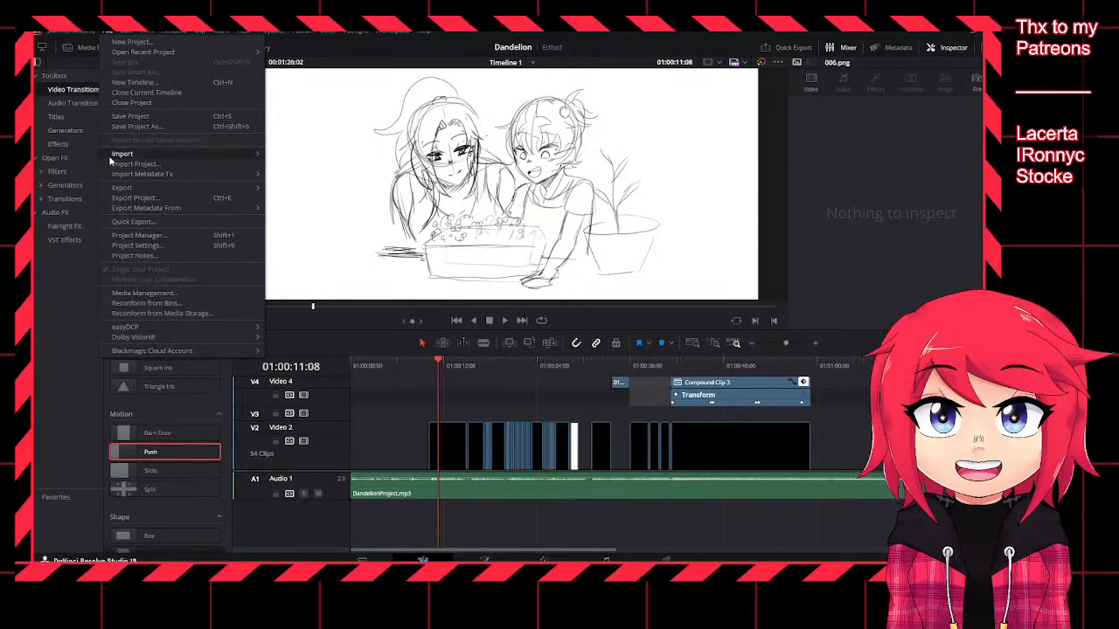
left_click(184, 101)
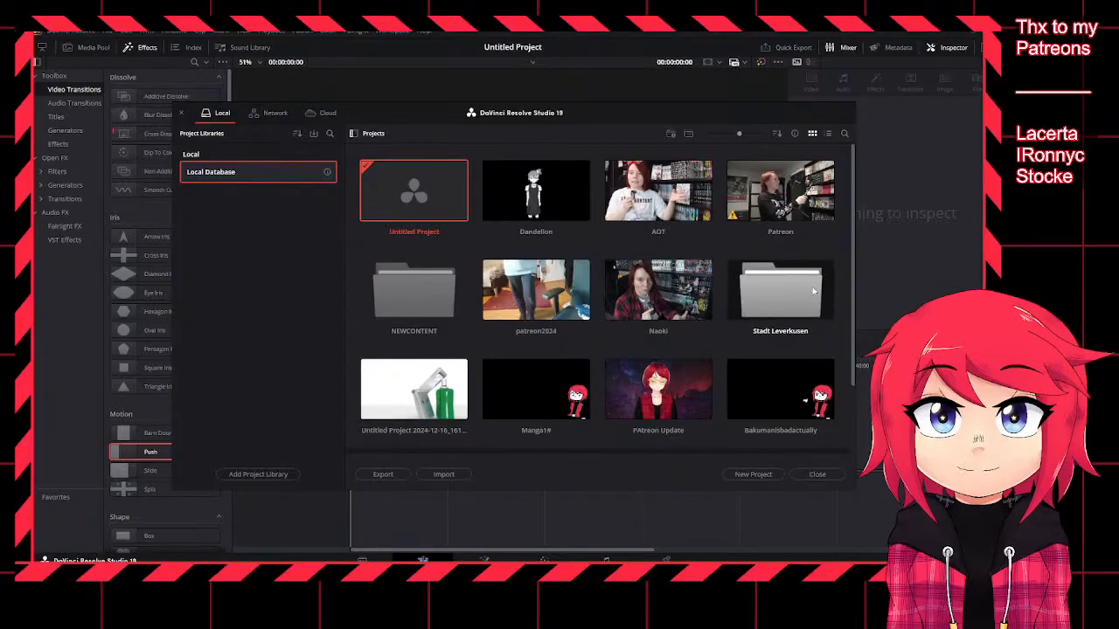
double_click(430, 291)
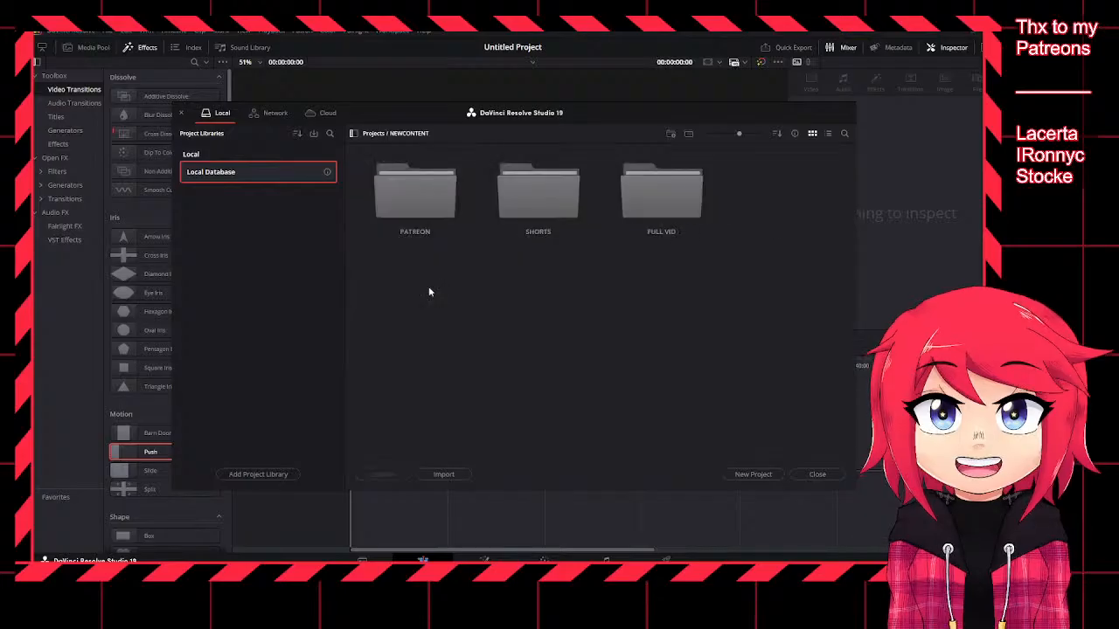
double_click(690, 190)
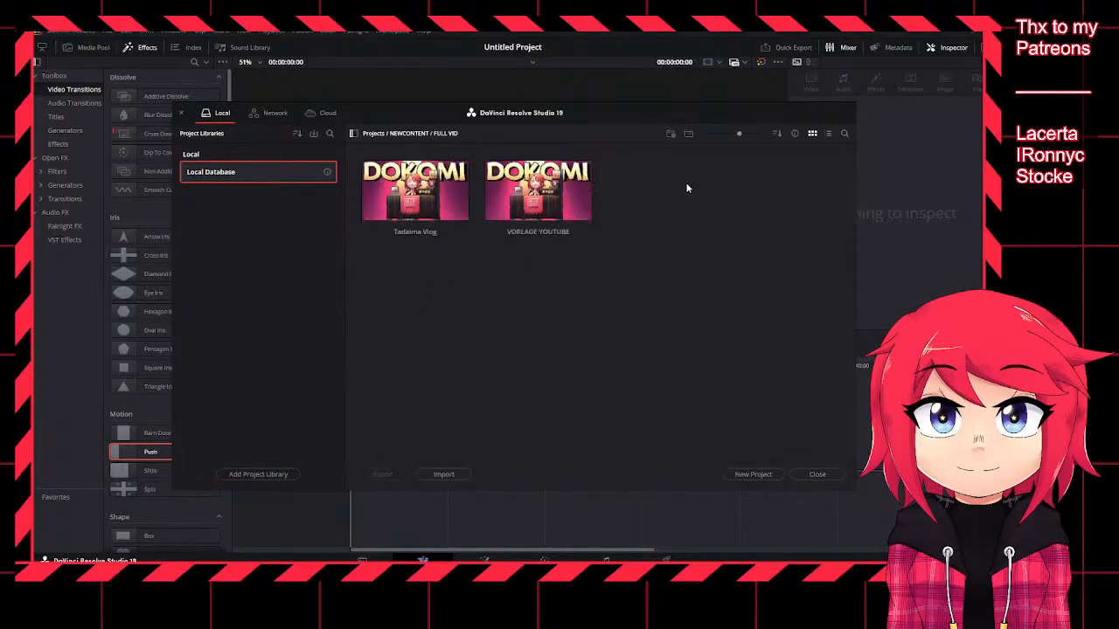
double_click(415, 190)
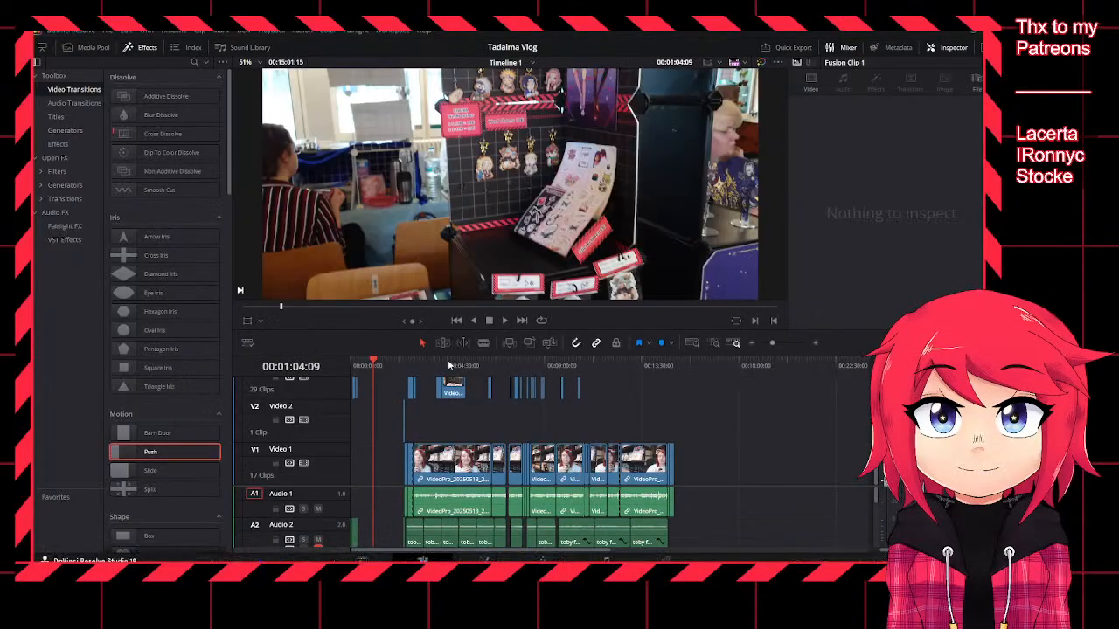
Step: Skim the bookshelf talking-head footage across the Tadaima Vlog timeline up to 00:13:46:12, ending back at 00:03:03:17
left_click(446, 365)
left_click(477, 365)
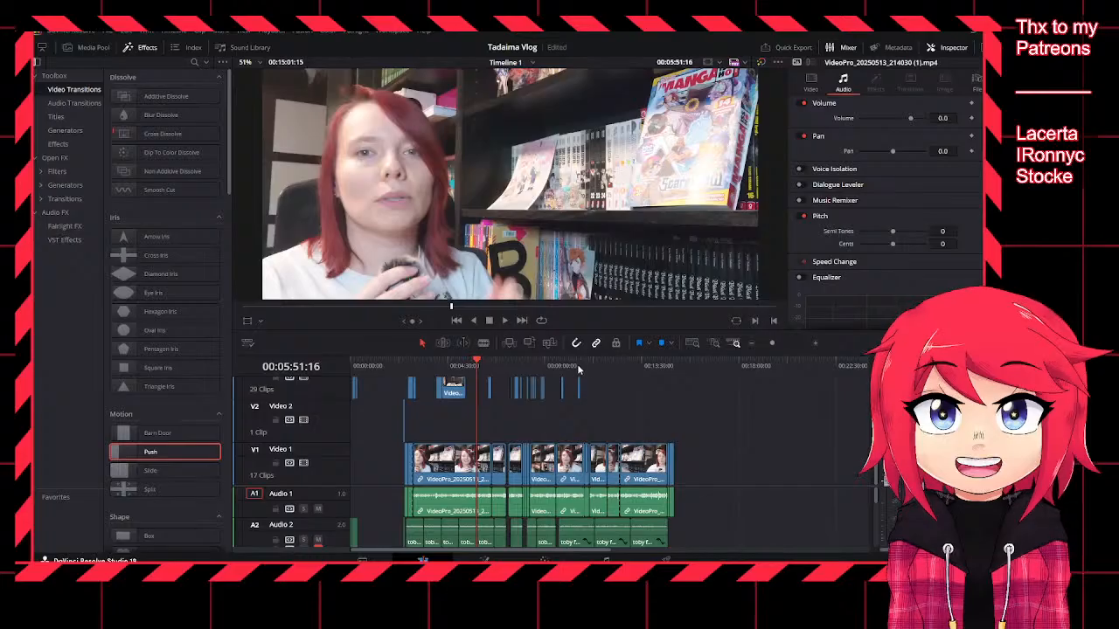
left_click(578, 365)
left_click(626, 365)
left_click(647, 366)
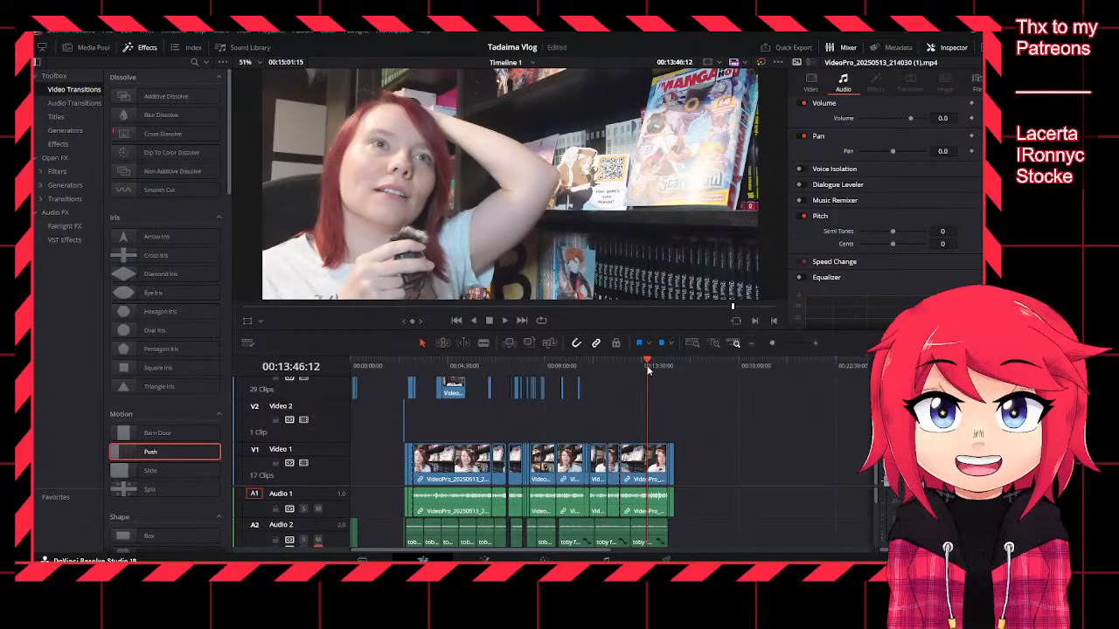
left_click(431, 370)
left_click(418, 368)
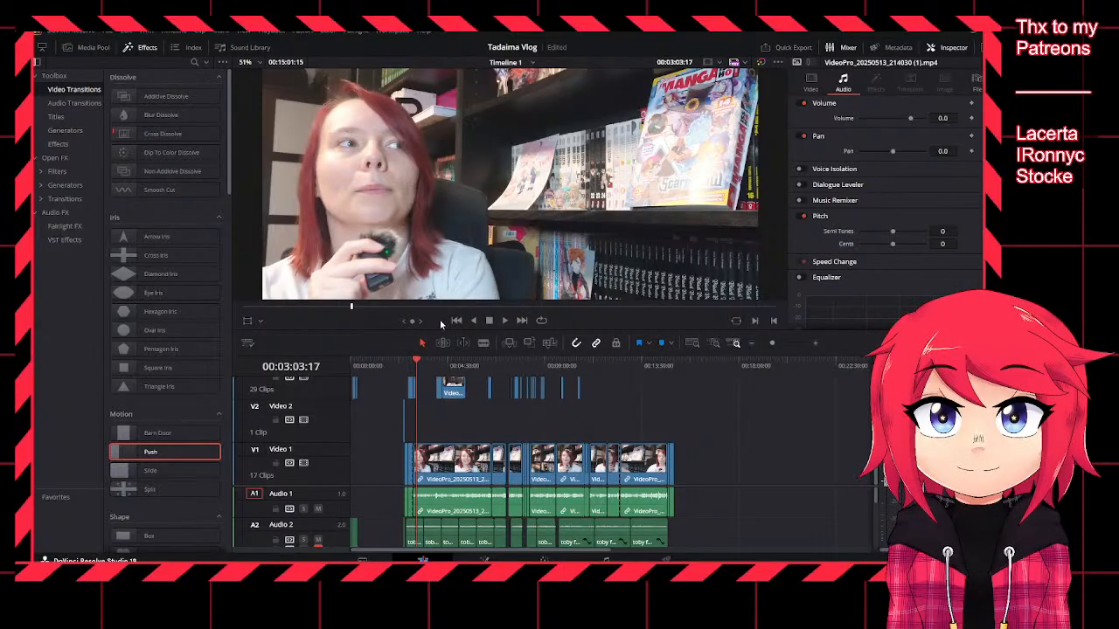
Step: Sample the talking-head shots from 00:05:51:16 through 00:14:14:17, ending at 00:11:54:13
left_click(476, 361)
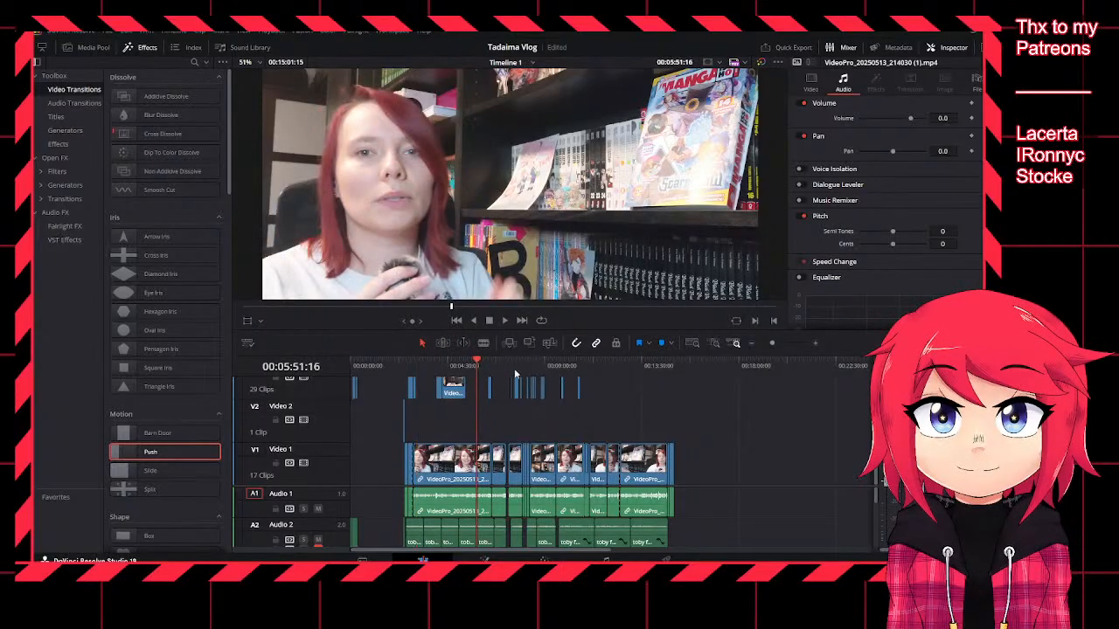
left_click(552, 367)
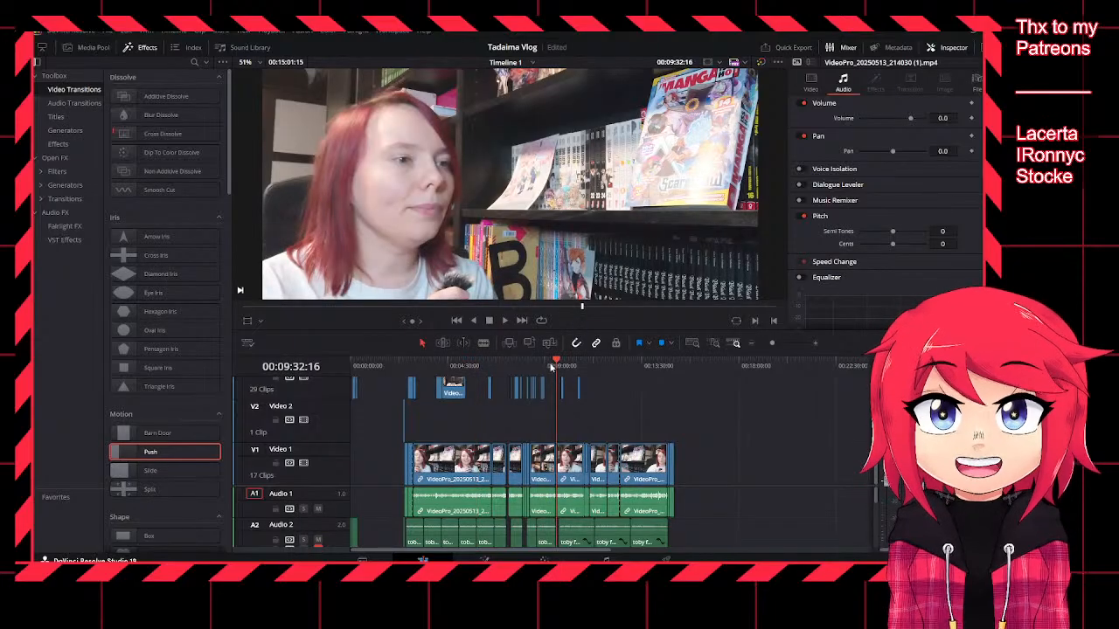
left_click_drag(582, 366, 657, 372)
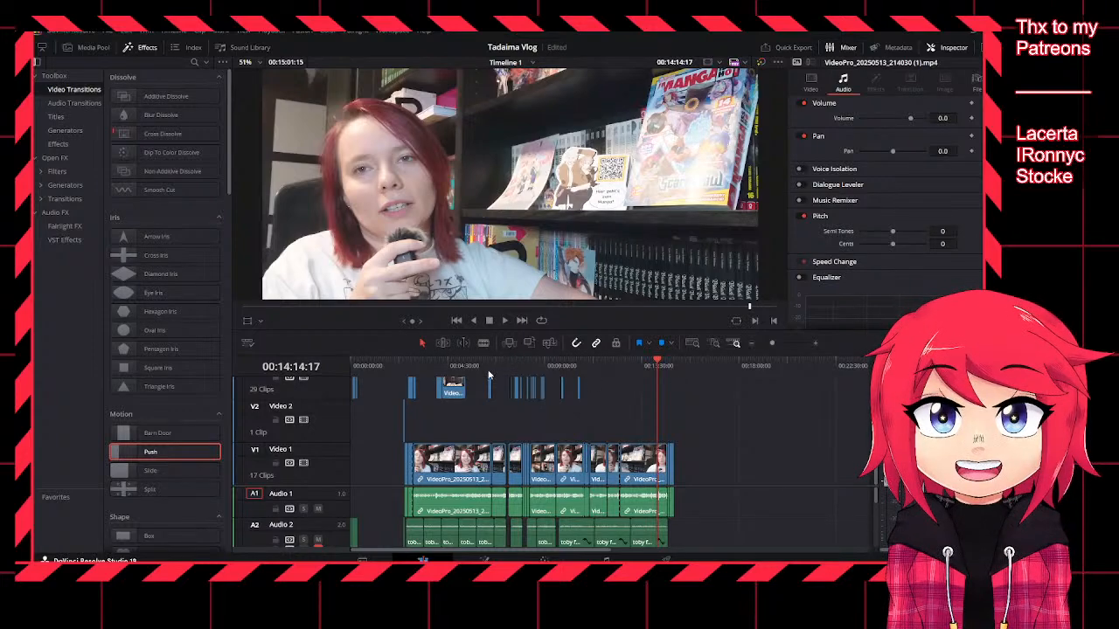
left_click(663, 367)
left_click(603, 369)
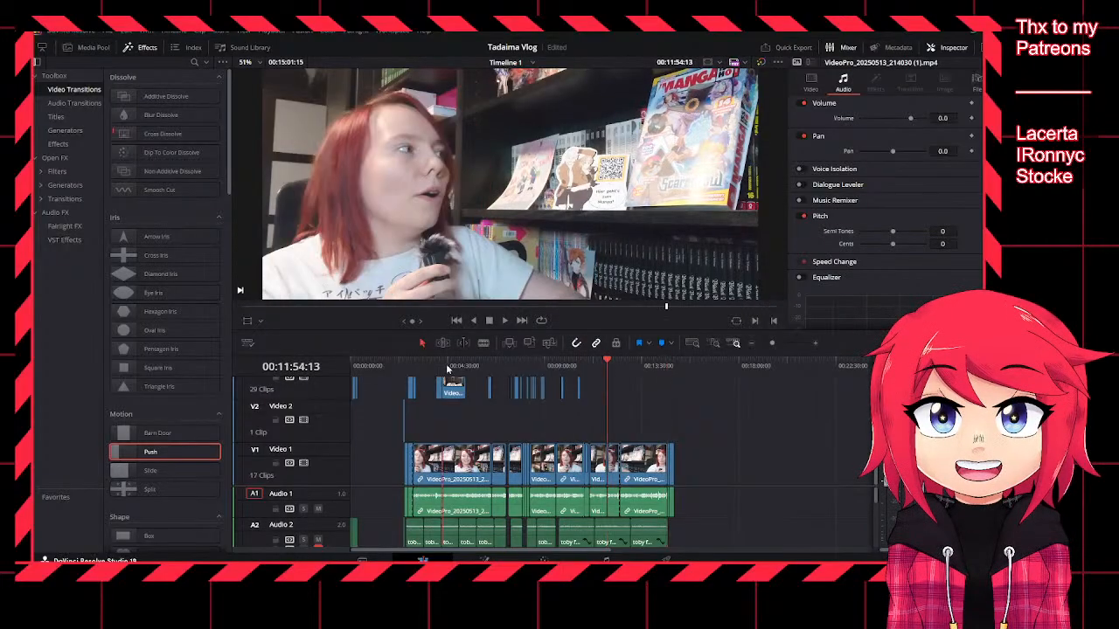
Step: Compare the early and late talking-head sections around 00:06:40:22 and 00:11:54:13, ending at 00:03:23:23
left_click(441, 368)
left_click(428, 367)
left_click(466, 367)
left_click(499, 368)
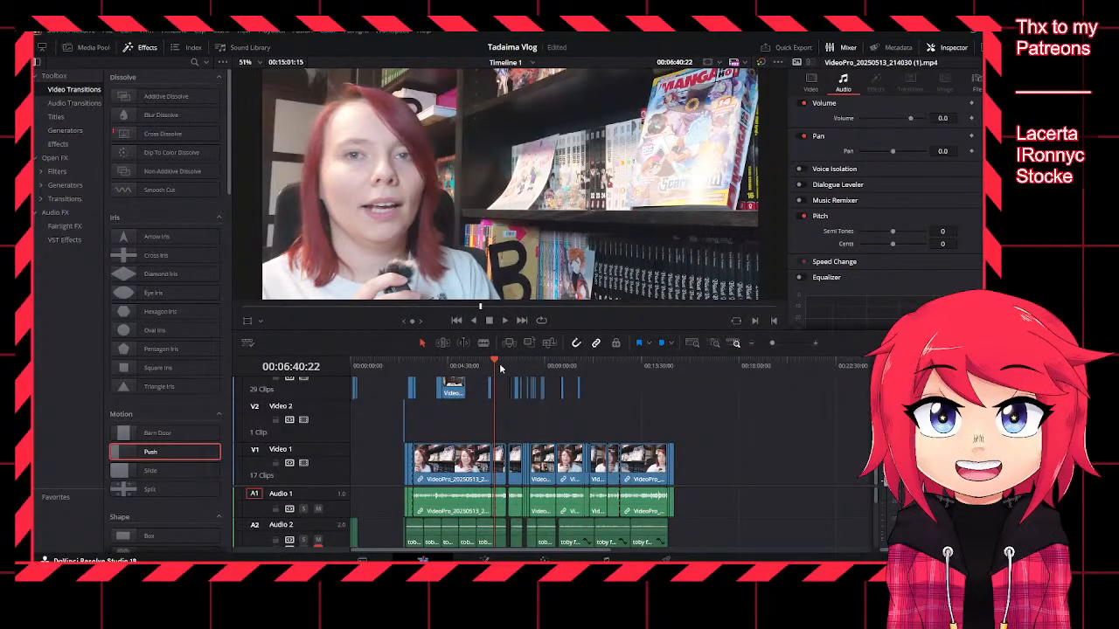
left_click(605, 368)
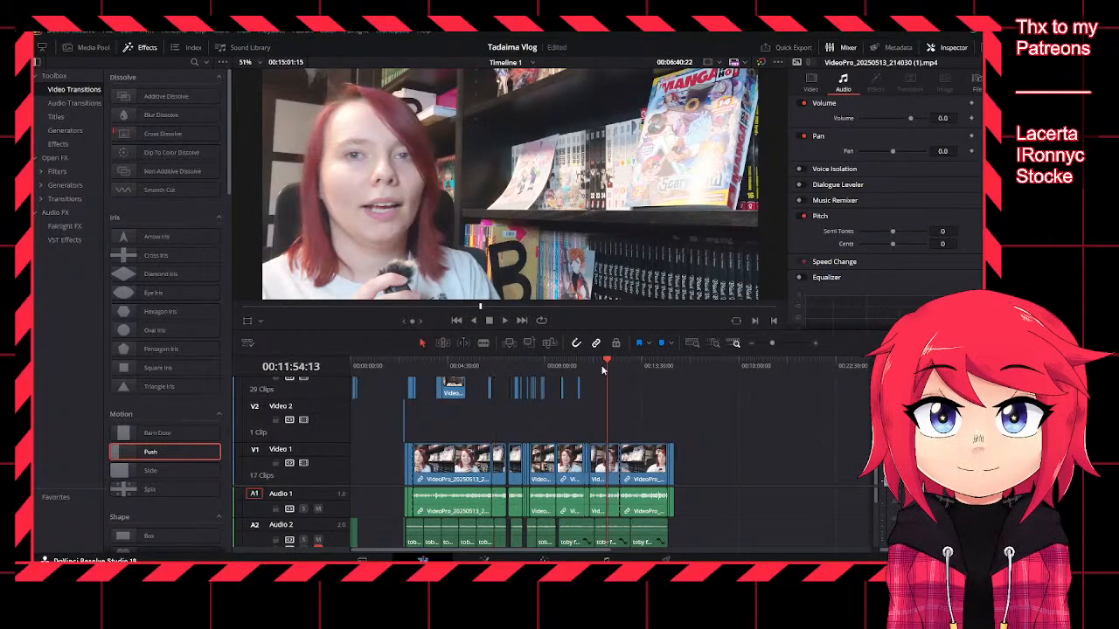
left_click(616, 369)
left_click(629, 367)
left_click(419, 367)
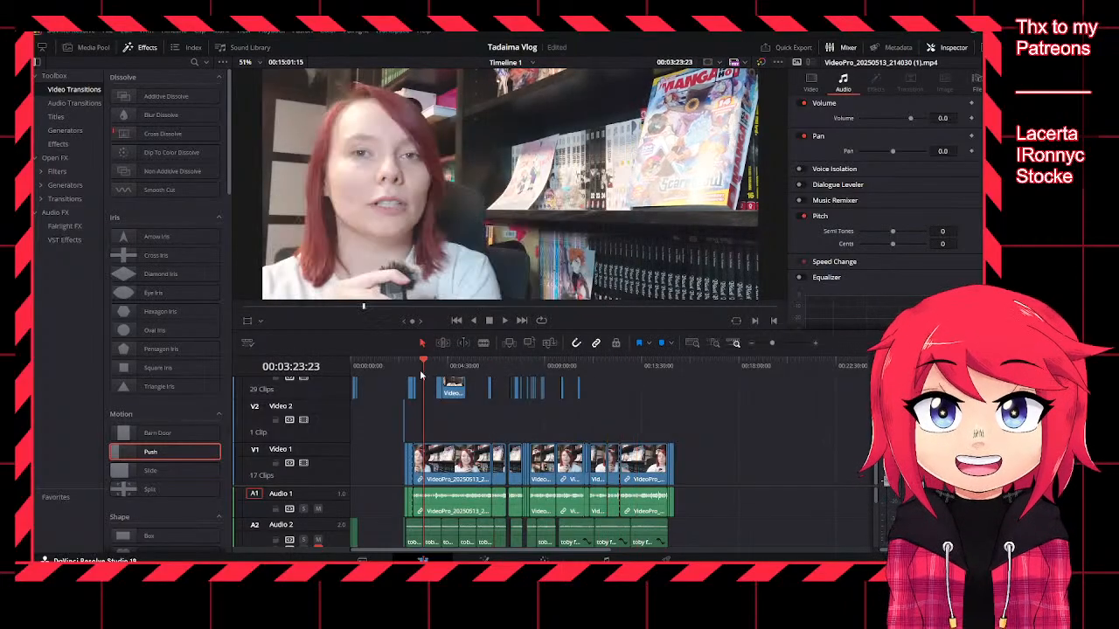
Step: Scrub back into the convention footage and place the playhead on the sticker shot at 00:01:23:09
left_click(403, 367)
left_click(372, 369)
left_click(379, 368)
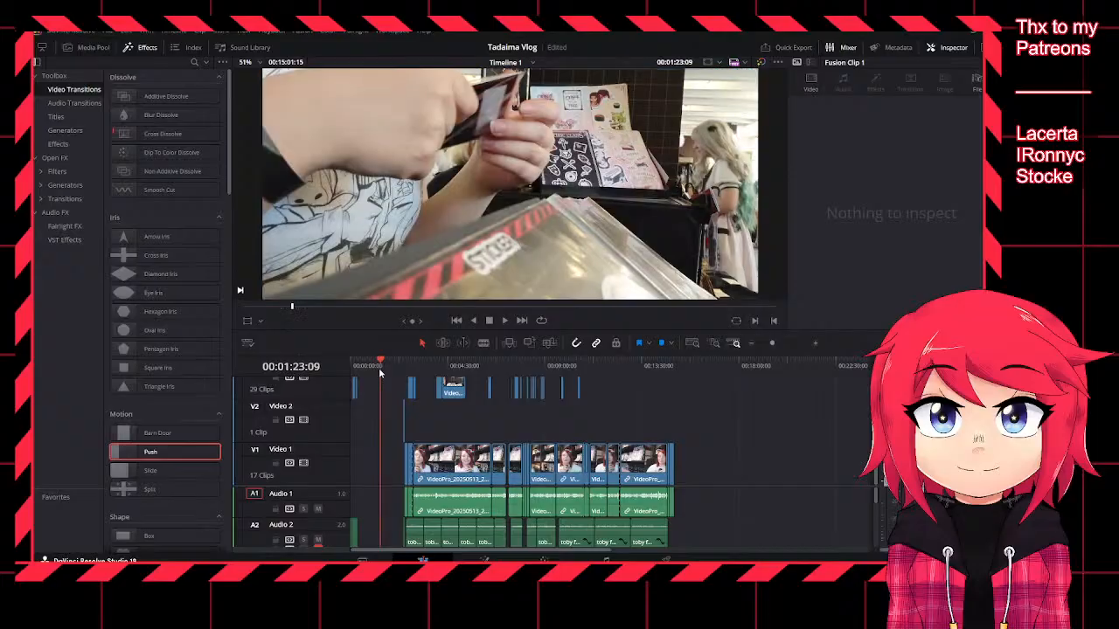
Step: Scrub to the intro and step frame by frame back through the Tadaima Vlog title, ending at 00:00:10:04
left_click_drag(379, 370, 358, 362)
key("Right")
key("Right")
key("Right")
key("Left")
key("Left")
key("Left")
key("Left")
key("Left")
key("Left")
key("Left")
key("Left")
key("Left")
key("Left")
key("Left")
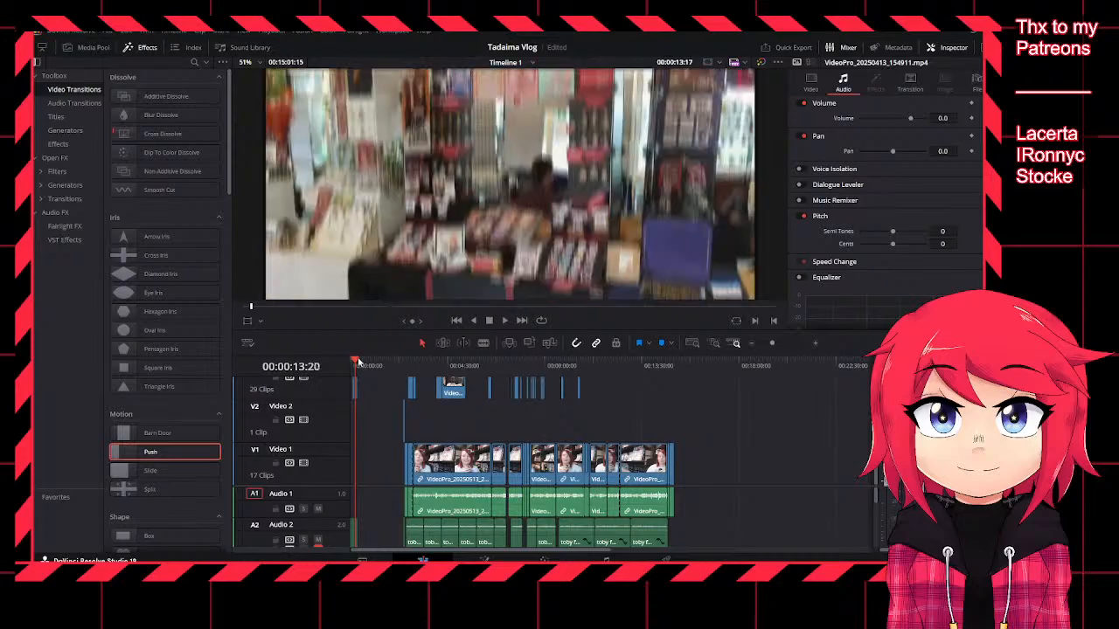
key("Left")
key("Left")
key("Left")
key("Left")
key("Left")
key("Left")
key("Left")
key("Left")
key("Left")
key("Left")
key("Left")
key("Left")
key("Left")
key("Left")
key("Left")
key("Left")
key("Left")
key("Left")
key("Left")
key("Left")
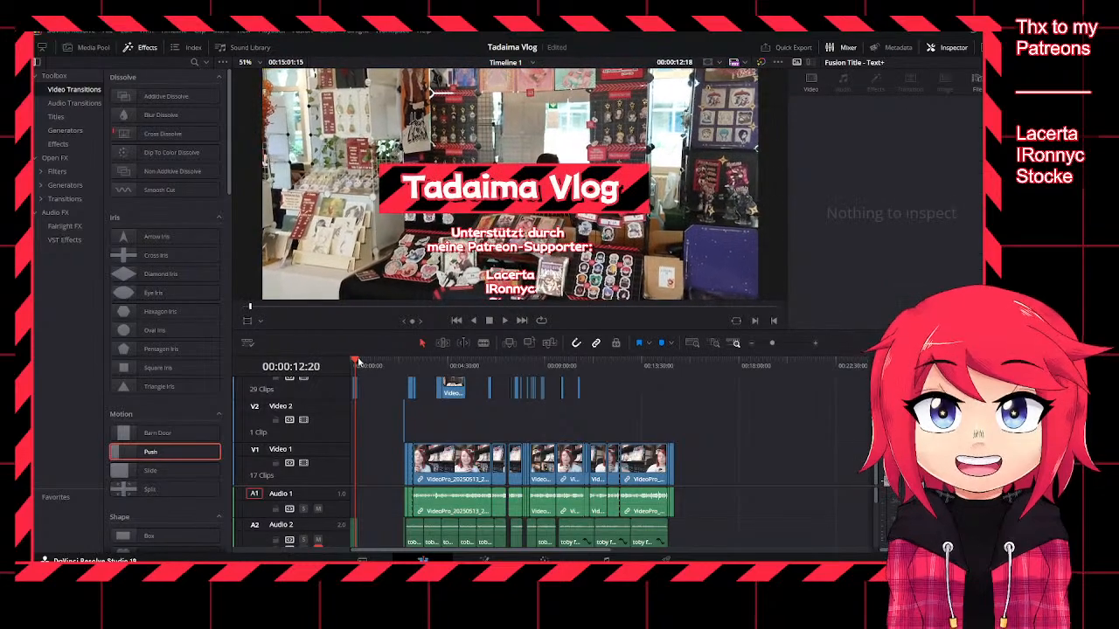
key("Left")
key("Left")
key("Left")
key("Left")
key("Left")
key("Left")
key("Left")
key("Left")
key("Left")
key("Left")
key("Left")
key("Left")
key("Left")
key("Left")
key("Left")
key("Left")
key("Left")
key("Left")
key("Left")
key("Left")
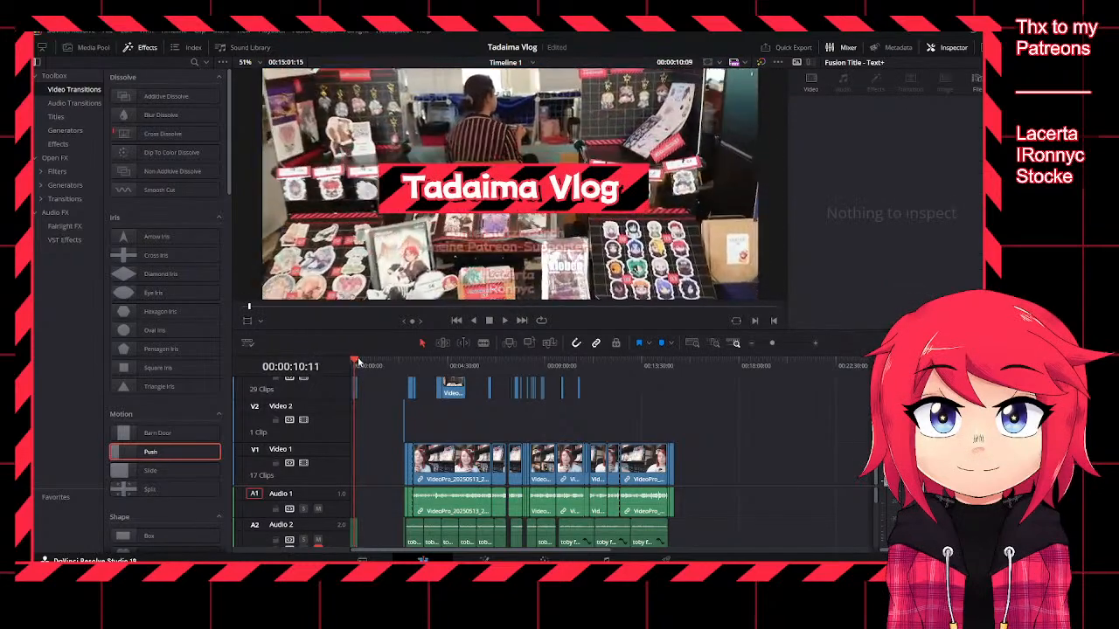
key("Right")
key("Right")
key("Right")
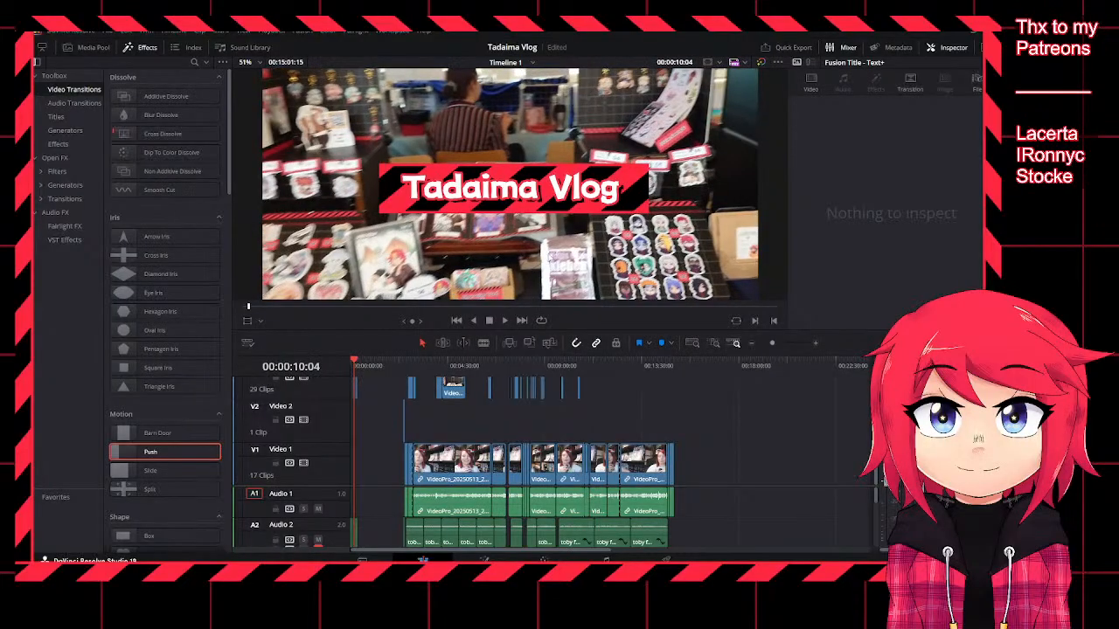
Step: Enlarge the timeline viewer so the whole title frame fits, and advance the playhead to 00:00:10:06
left_click_drag(404, 324, 398, 422)
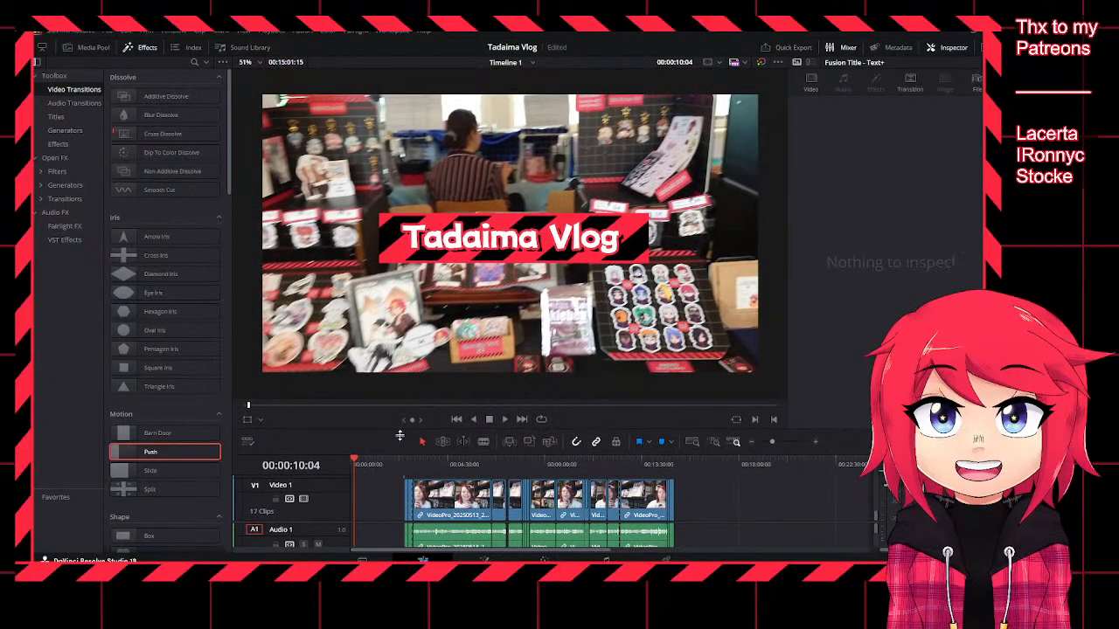
key("Right")
key("Right")
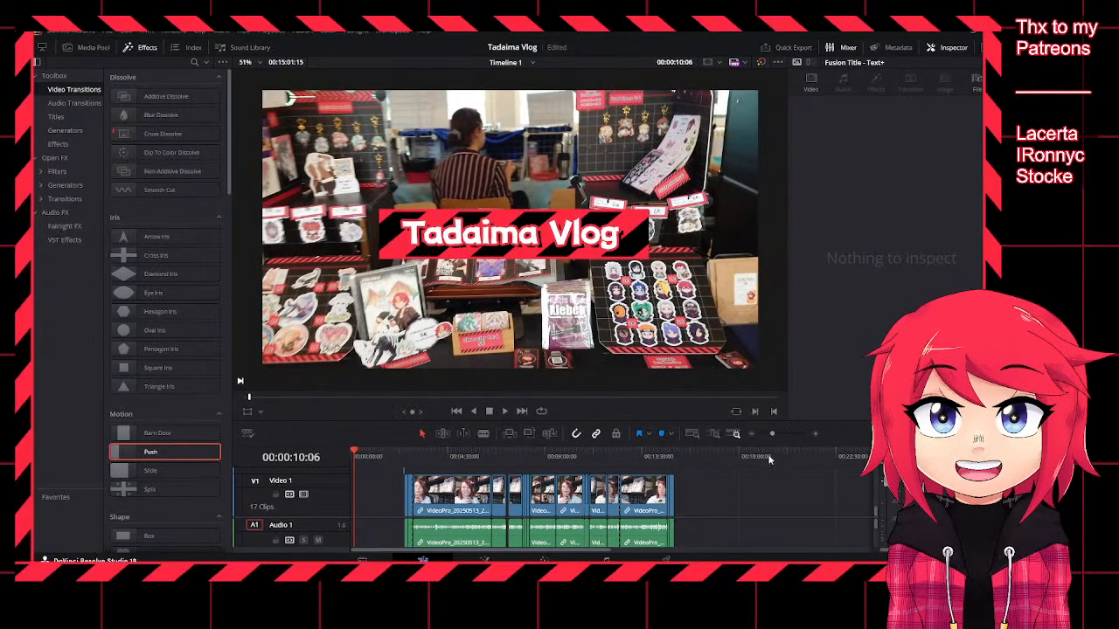
Step: Place the playhead on the yellow building shot at 00:04:00:03 and open the system calendar to check the date
left_click(436, 456)
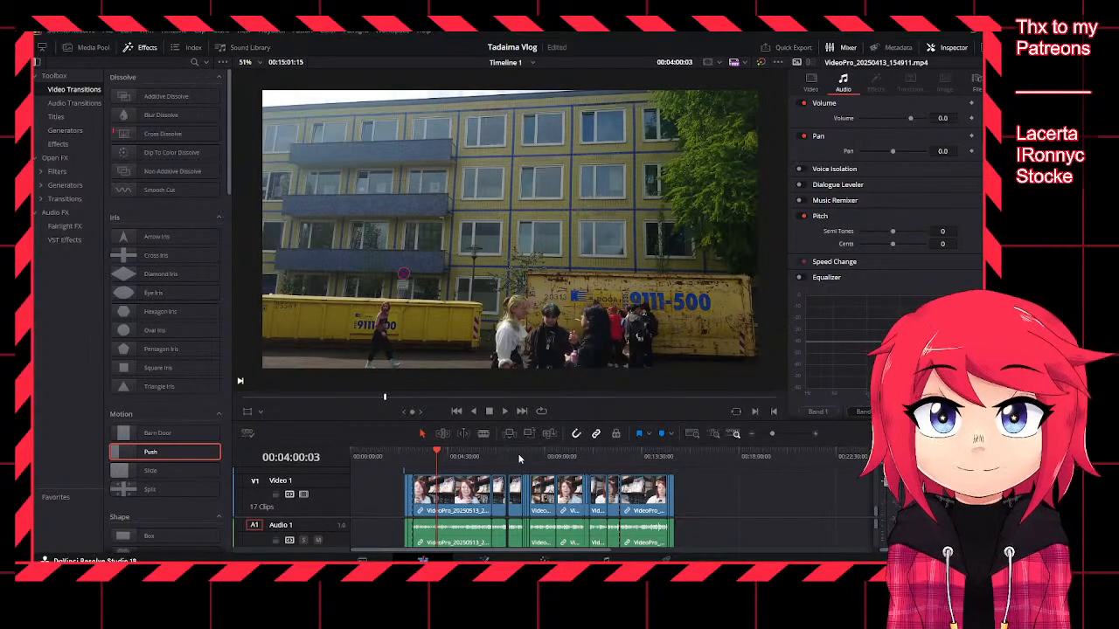
mouse_move(509, 562)
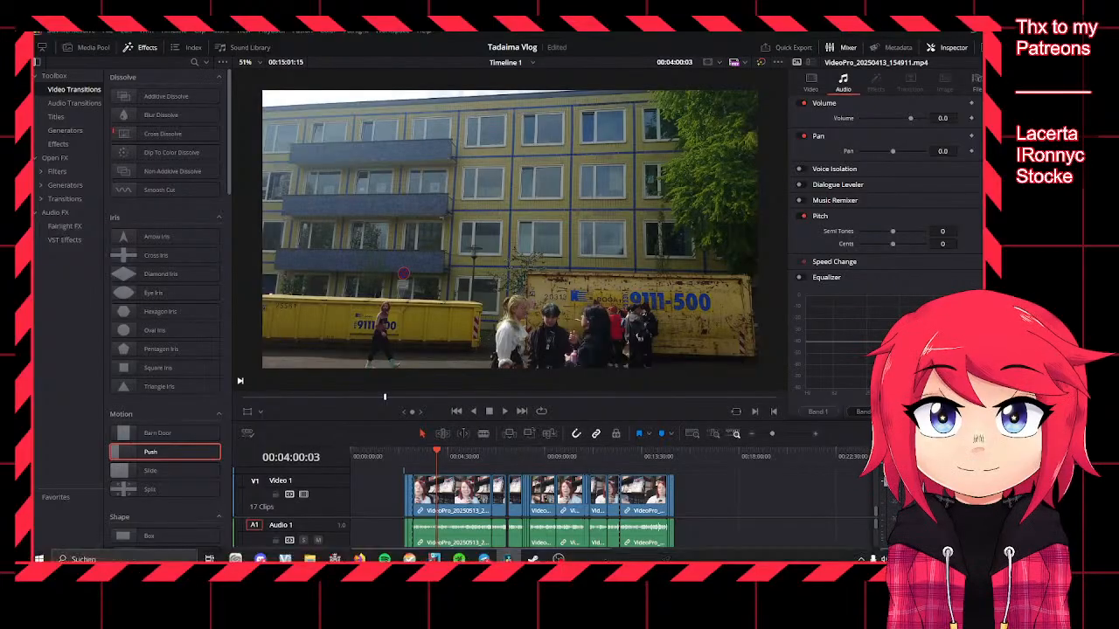
left_click(953, 560)
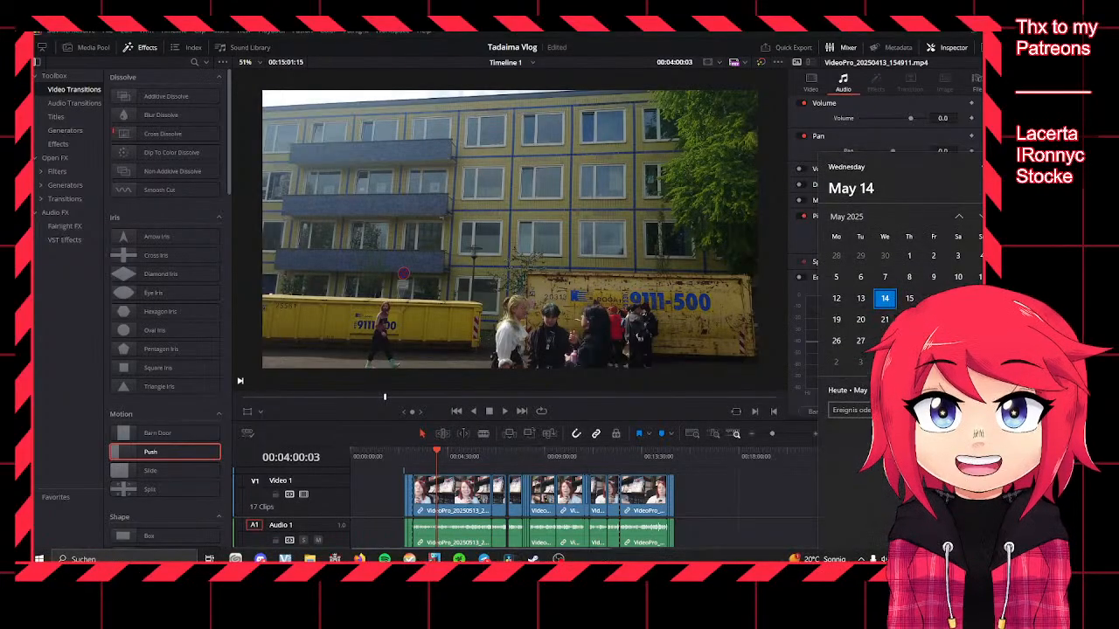
Step: Place the playhead on the convention stall shot at 00:01:47:23 and bring up the system calendar again
left_click(422, 454)
left_click(389, 457)
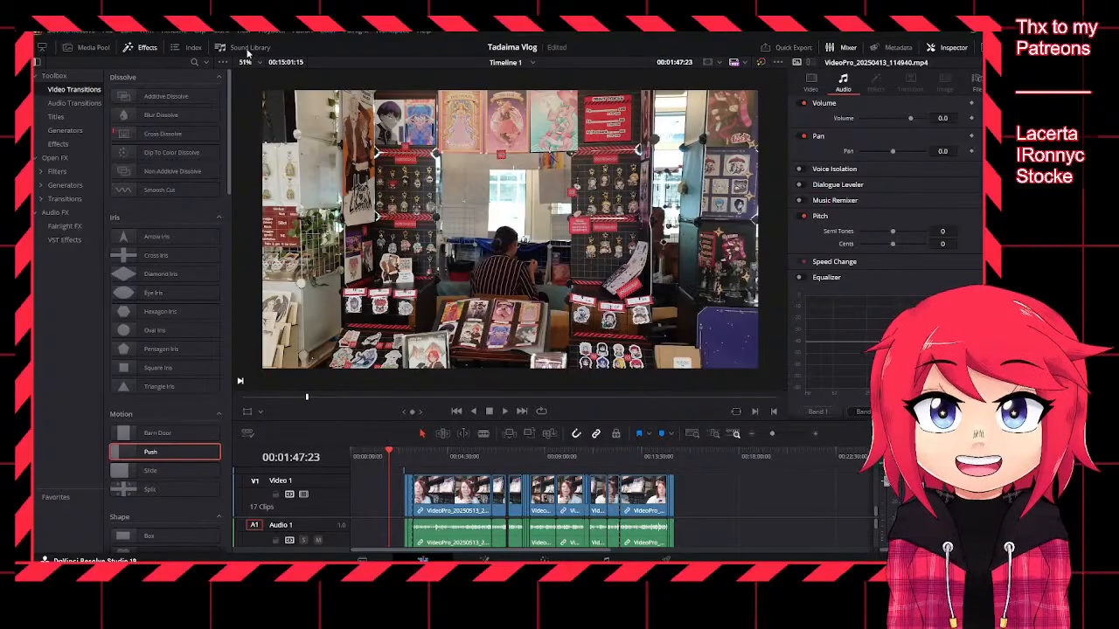
mouse_move(791, 562)
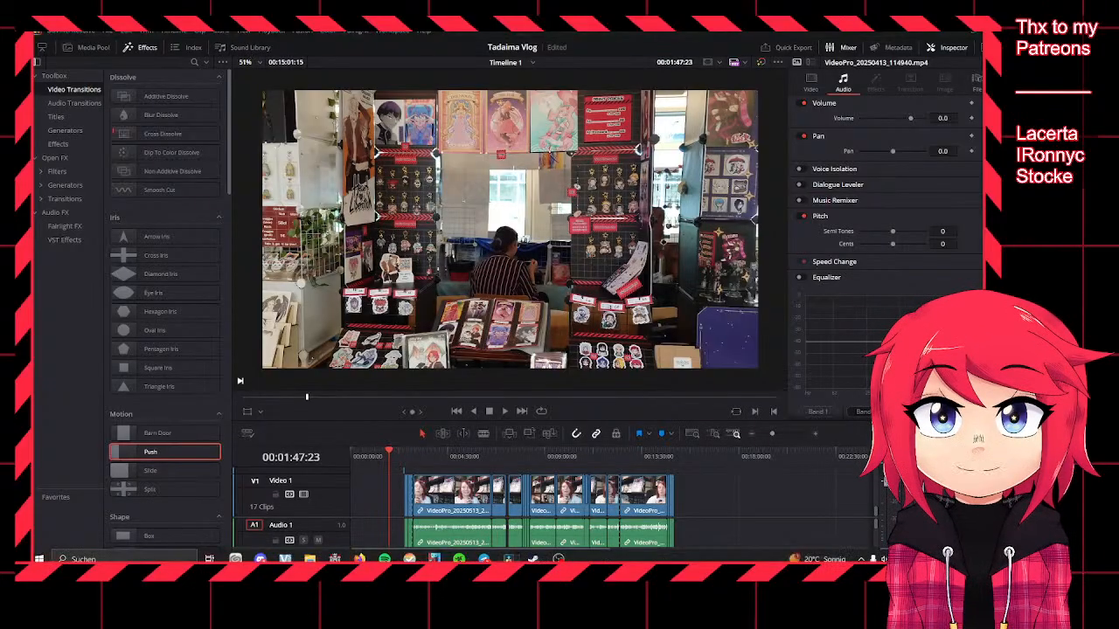
left_click(952, 559)
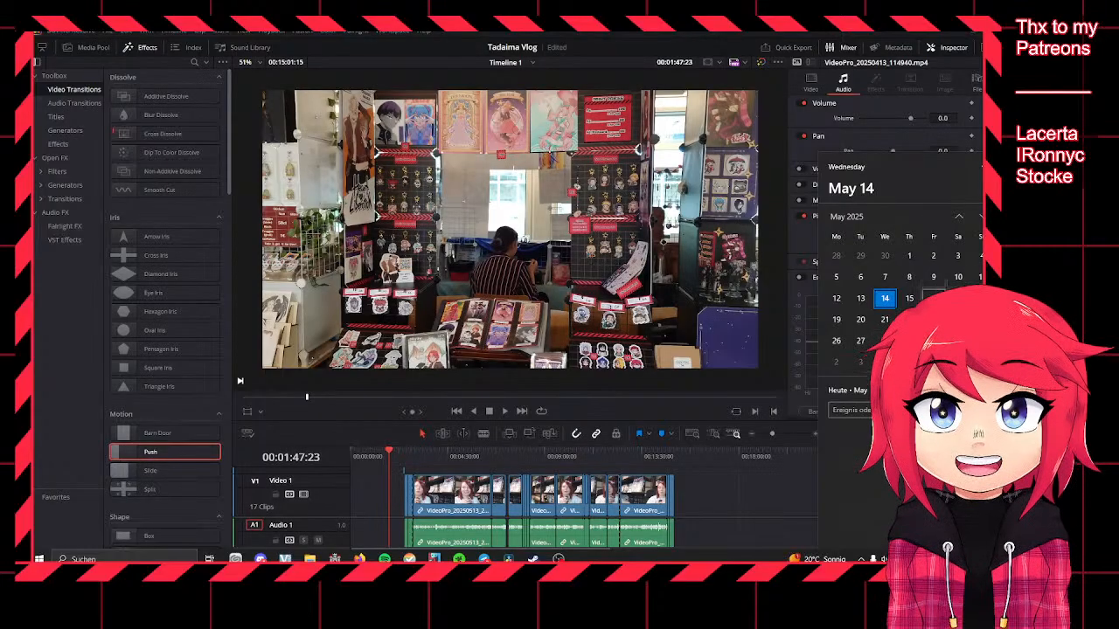
Step: Look at the bookshelf talking-head shot at 00:05:51:16 and the convention talking-head shot at 00:01:28:20
left_click(476, 458)
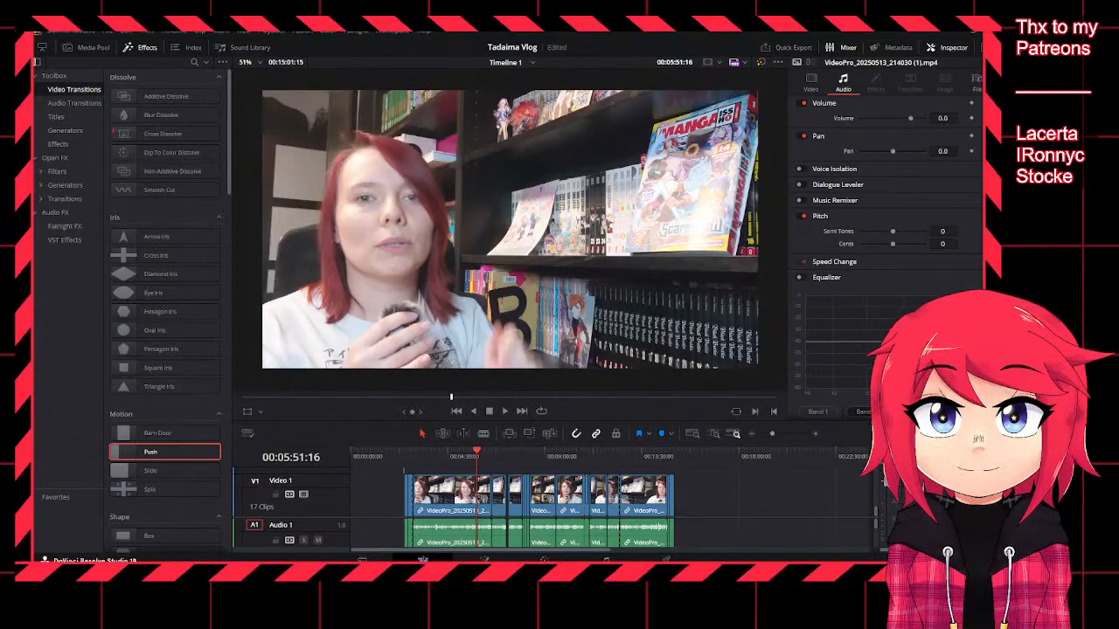
mouse_move(382, 554)
left_click(381, 456)
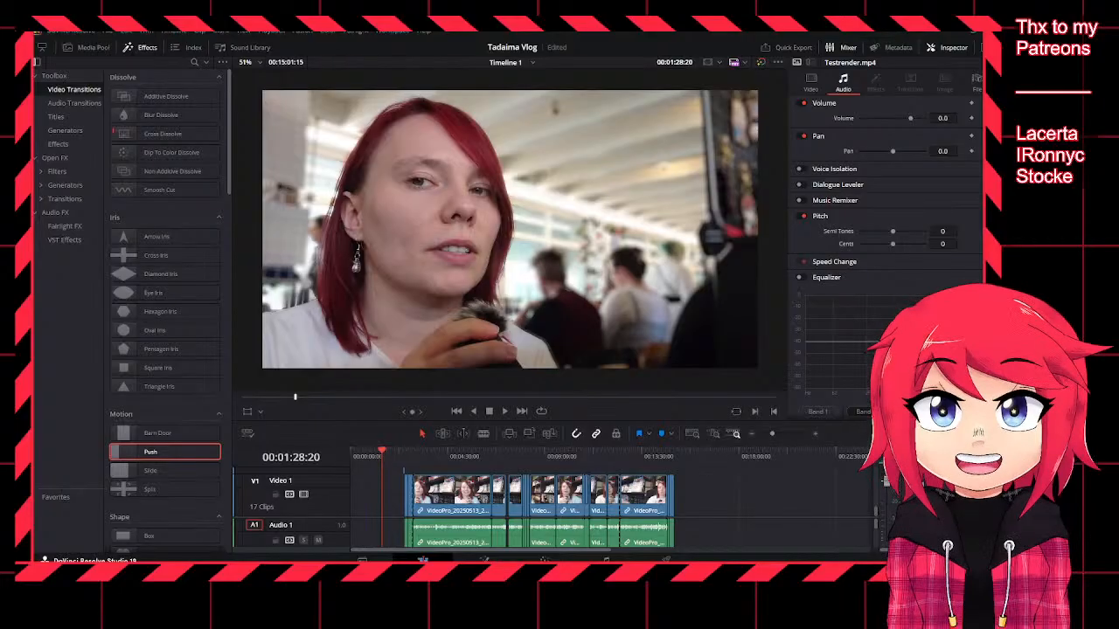